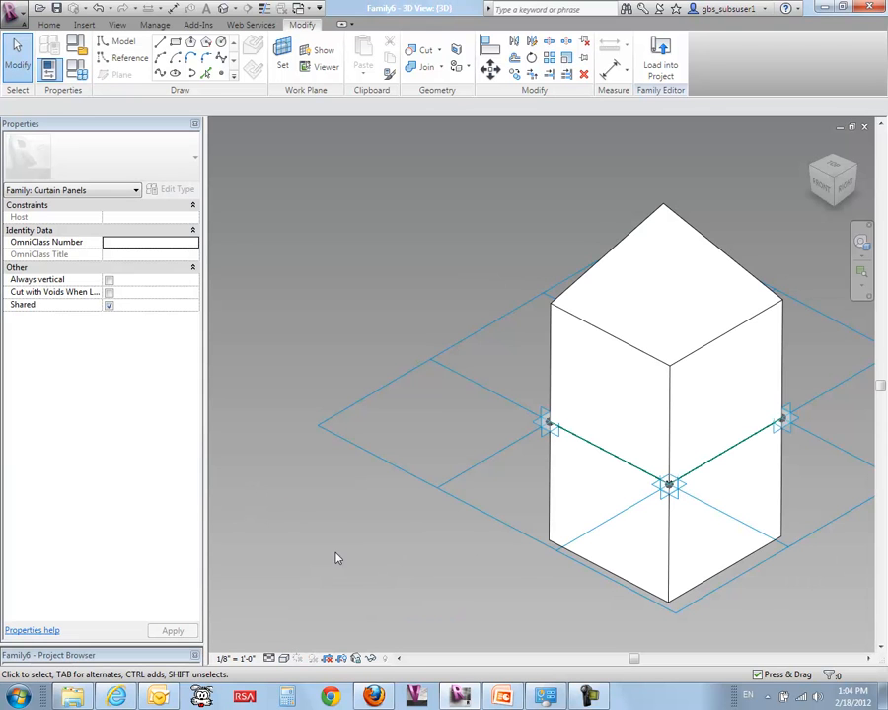
Delete the extruded solid form, leaving only the reference lines and adaptive points on the pattern grid
{"action": "middle_click_drag", "start_coordinate": [306, 496], "coordinate": [671, 551]}
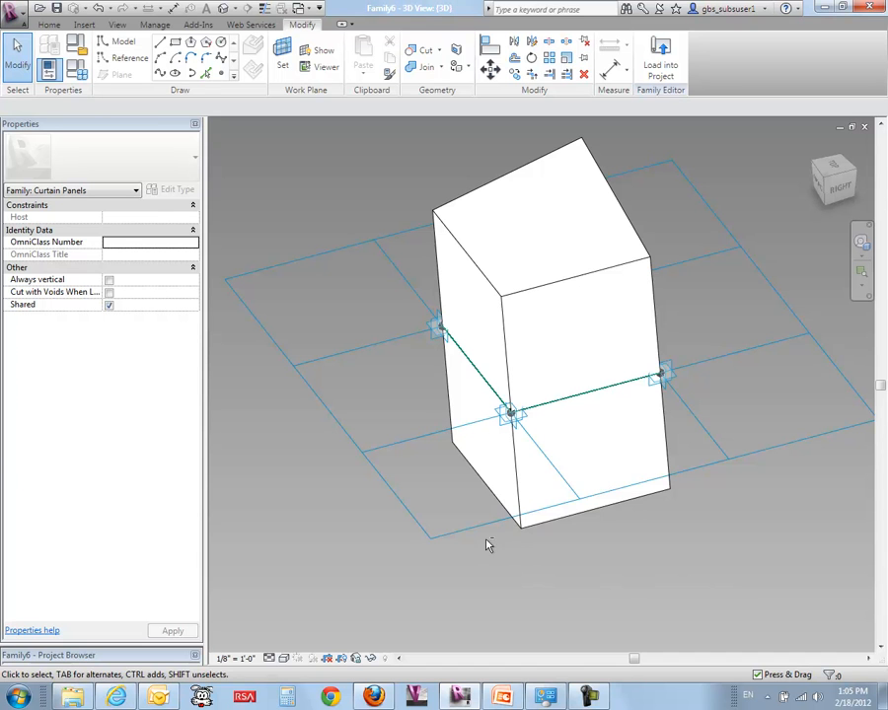
{"action": "middle_click_drag", "start_coordinate": [387, 505], "coordinate": [419, 420], "text": "shift"}
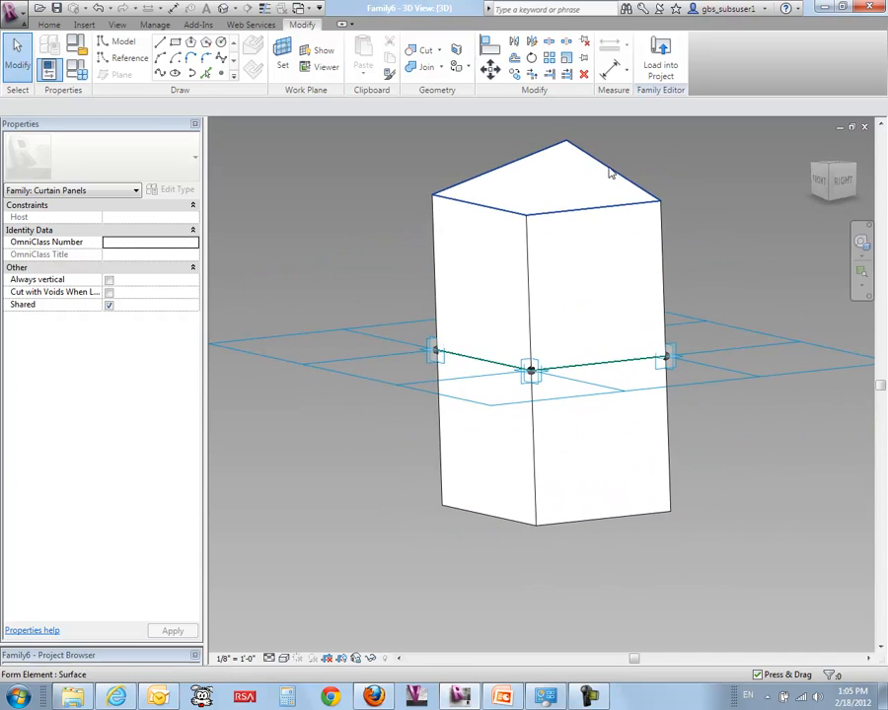
{"action": "left_click", "coordinate": [534, 219]}
{"action": "key", "text": "Delete"}
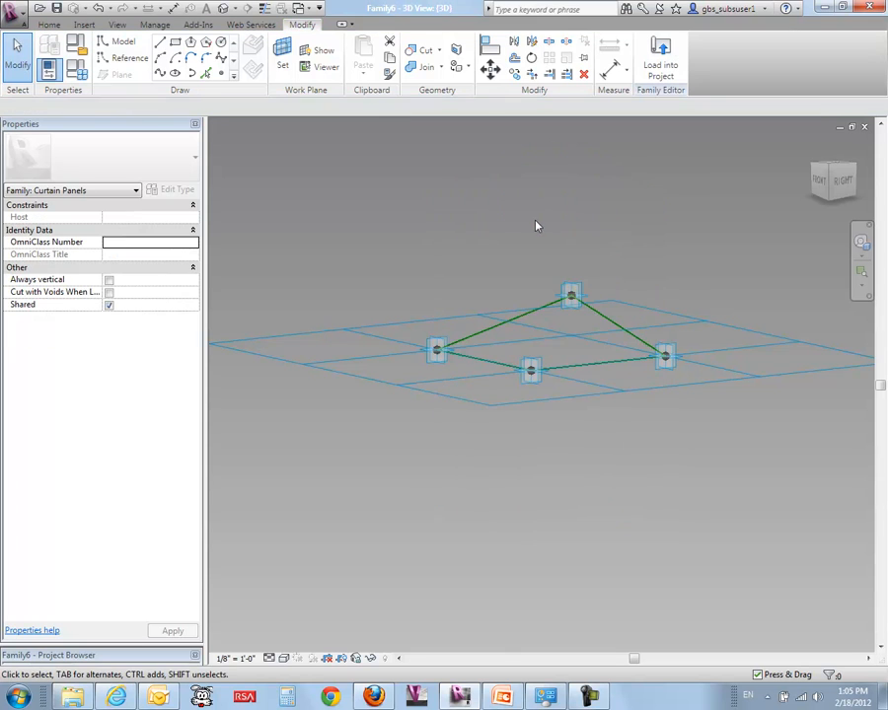
{"action": "middle_click_drag", "start_coordinate": [519, 250], "coordinate": [468, 327], "text": "shift"}
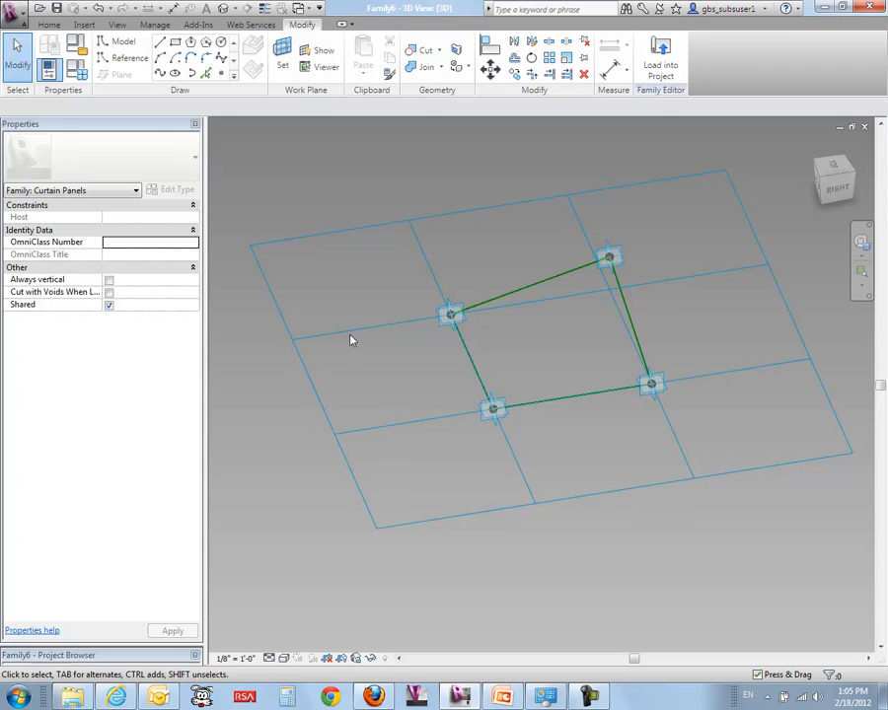
{"action": "middle_click_drag", "start_coordinate": [365, 369], "coordinate": [382, 379], "text": "shift"}
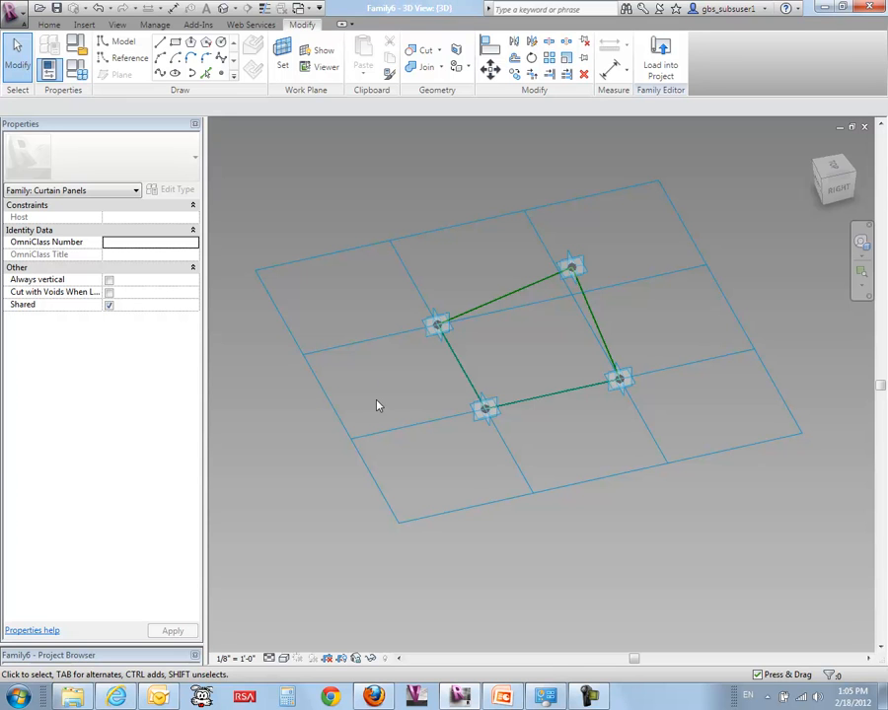
{"action": "middle_click_drag", "start_coordinate": [351, 387], "coordinate": [373, 392], "text": "shift"}
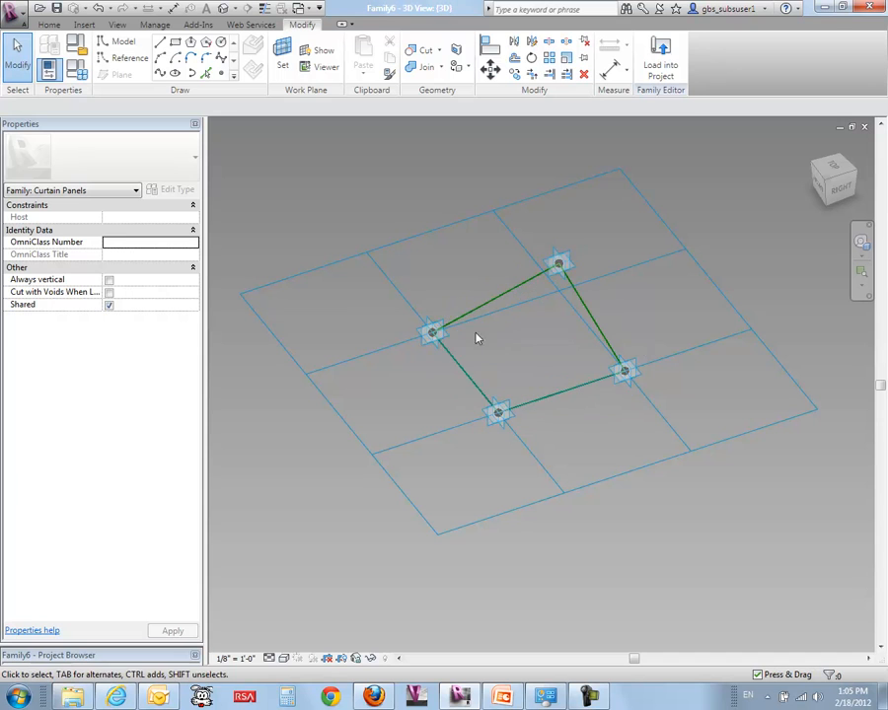
{"action": "key", "text": "Tab"}
{"action": "left_click", "coordinate": [480, 305]}
{"action": "left_click", "coordinate": [369, 406]}
{"action": "left_click", "coordinate": [477, 316]}
{"action": "middle_click_drag", "start_coordinate": [387, 393], "coordinate": [423, 420], "text": "shift"}
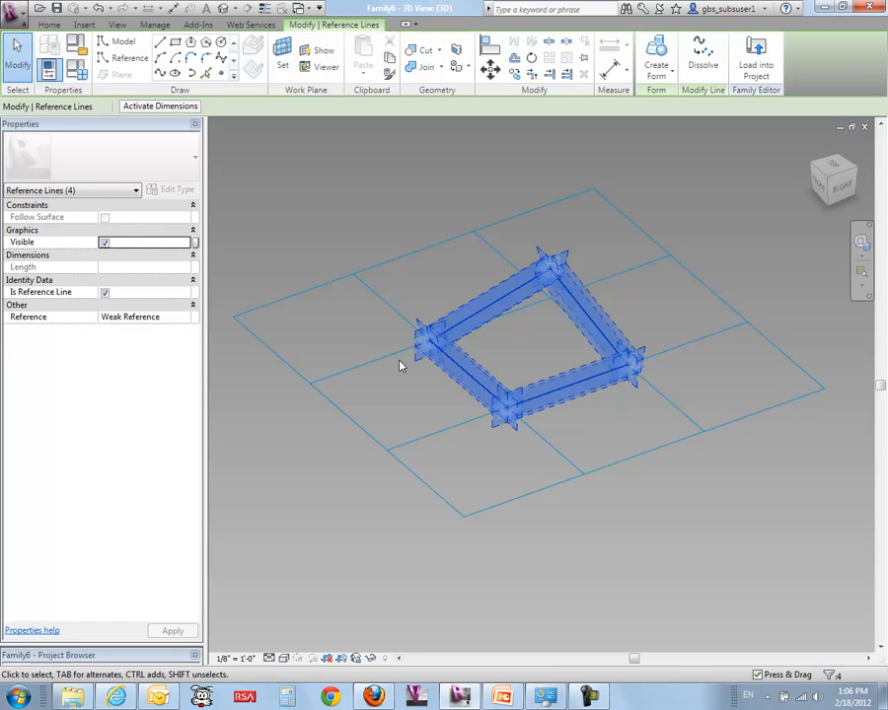
{"action": "left_click", "coordinate": [400, 222]}
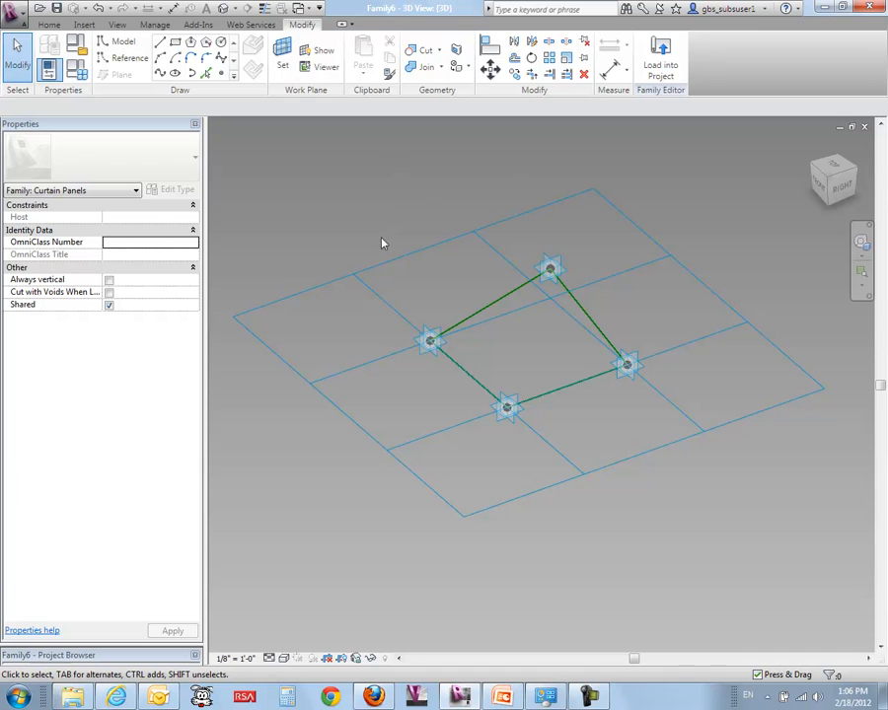
Set the work plane on the reference line between placement points 1 and 2, and add an aligned dimension between these points
{"action": "left_click", "coordinate": [611, 71]}
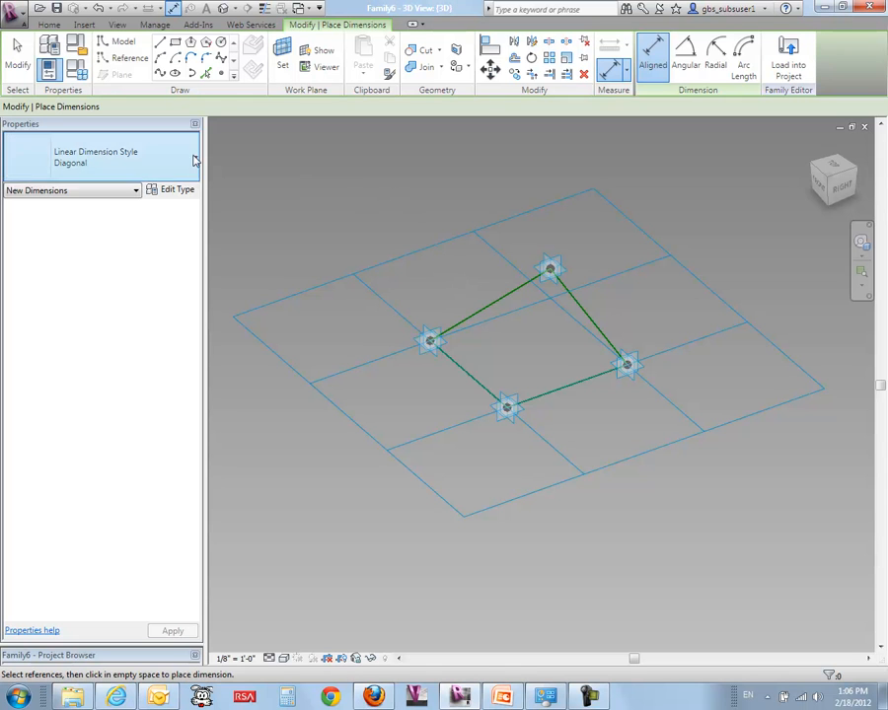
{"action": "key", "text": "Escape"}
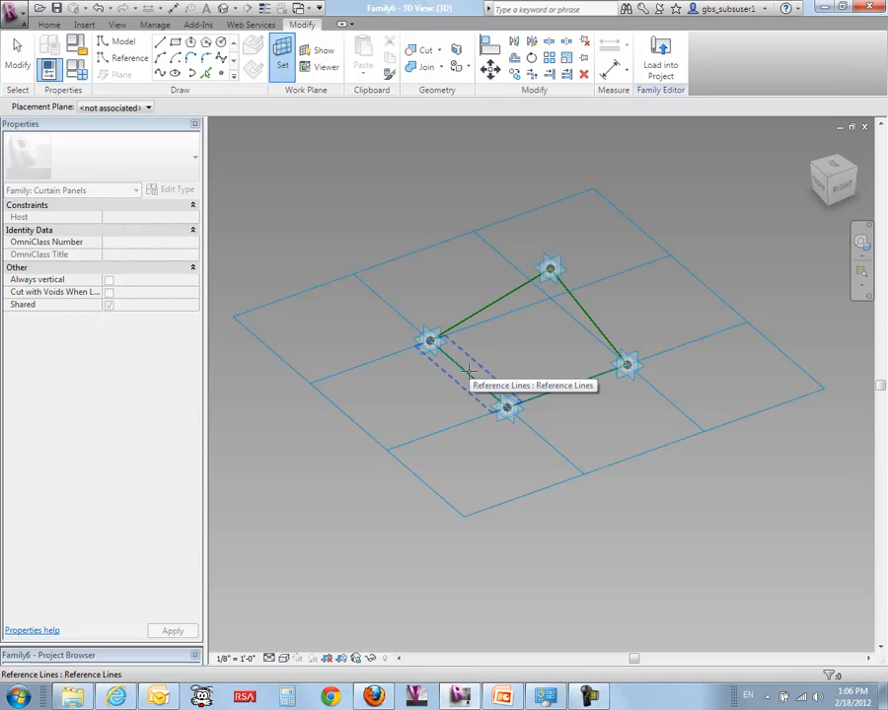
{"action": "key", "text": "d"}
{"action": "key", "text": "i"}
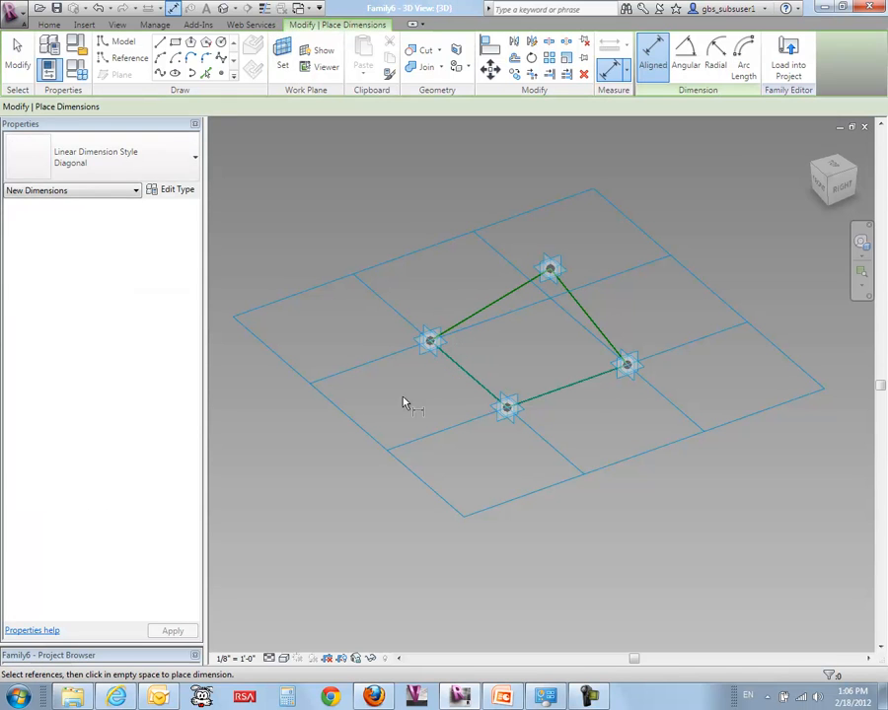
{"action": "left_click", "coordinate": [430, 342]}
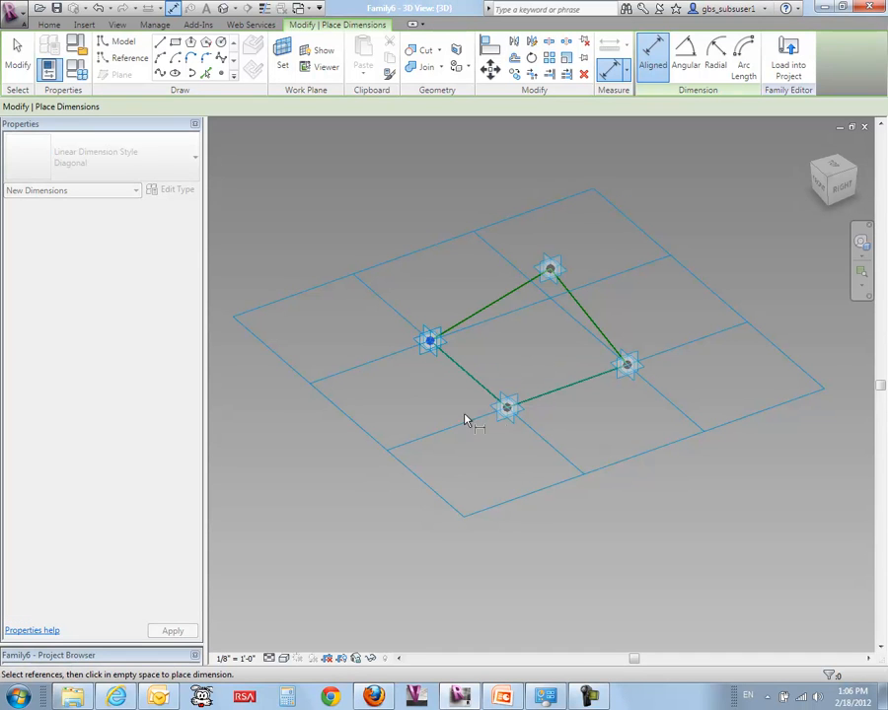
{"action": "left_click", "coordinate": [508, 415]}
{"action": "left_click", "coordinate": [413, 415]}
{"action": "left_click", "coordinate": [30, 59]}
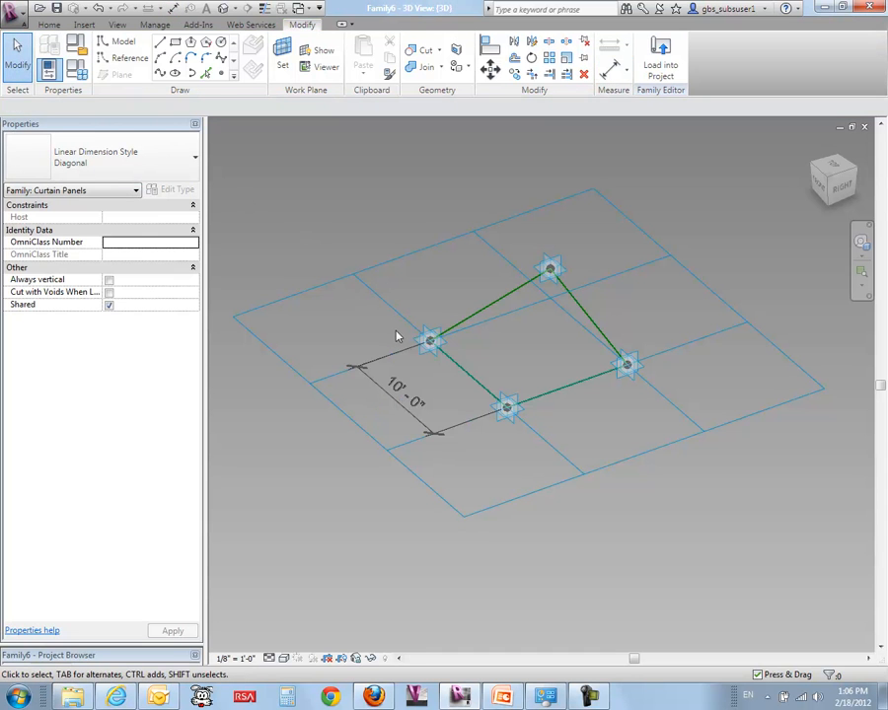
Set the work plane to Level 1 and place a second aligned dimension between placement points 1 and 2, outside the first
{"action": "left_click", "coordinate": [282, 58]}
{"action": "left_click", "coordinate": [146, 109]}
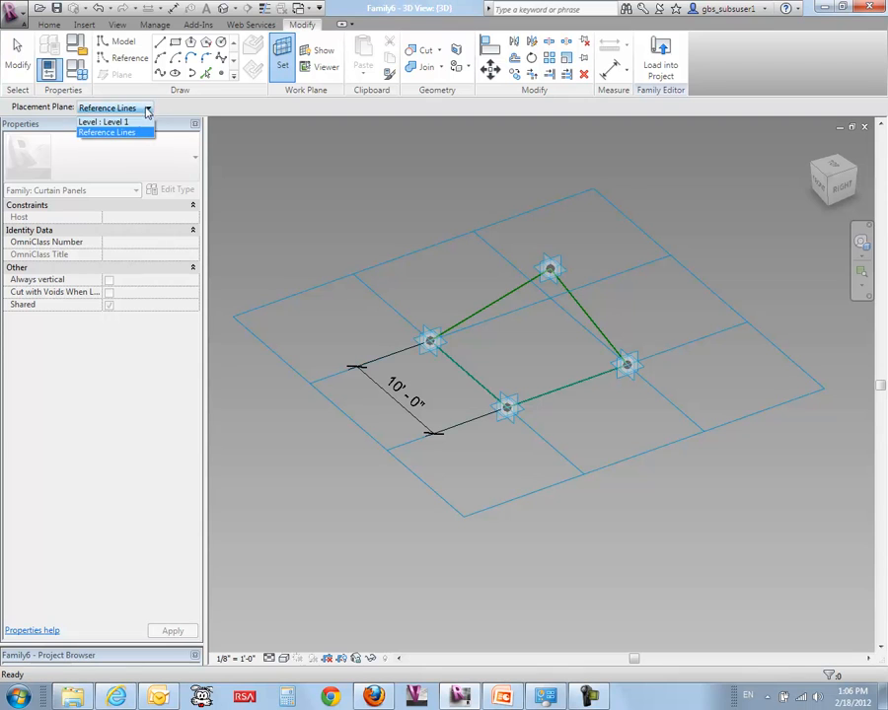
{"action": "left_click", "coordinate": [123, 122]}
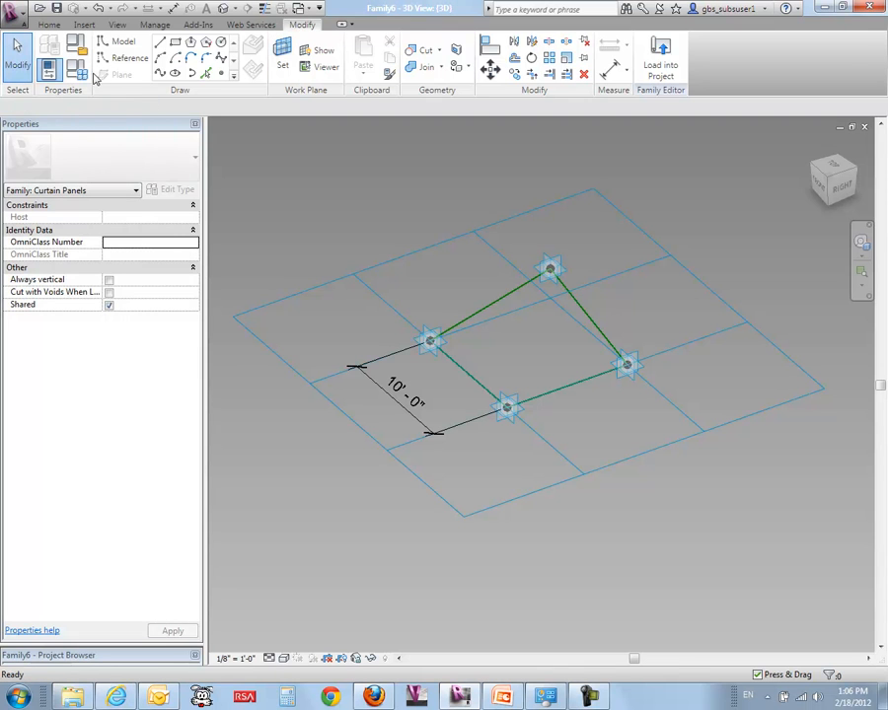
{"action": "left_click", "coordinate": [610, 67]}
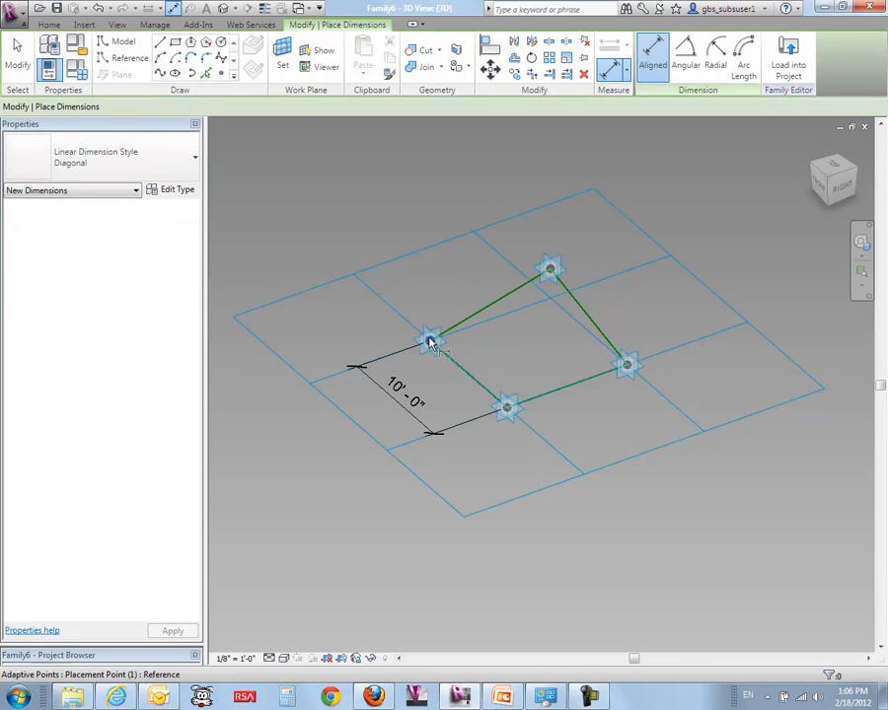
{"action": "left_click", "coordinate": [432, 345]}
{"action": "left_click", "coordinate": [508, 409]}
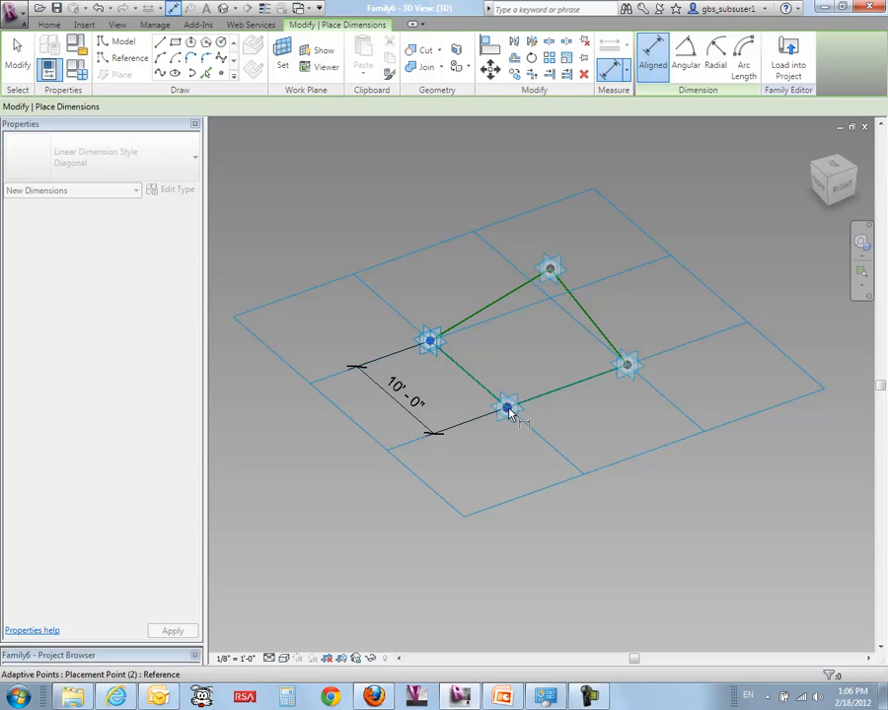
{"action": "left_click", "coordinate": [371, 450]}
{"action": "left_click", "coordinate": [28, 63]}
Move placement point 1 vertically up off the grid, to about 12' 2" from placement point 2
{"action": "left_click_drag", "start_coordinate": [363, 214], "coordinate": [474, 388]}
{"action": "key", "text": "Escape"}
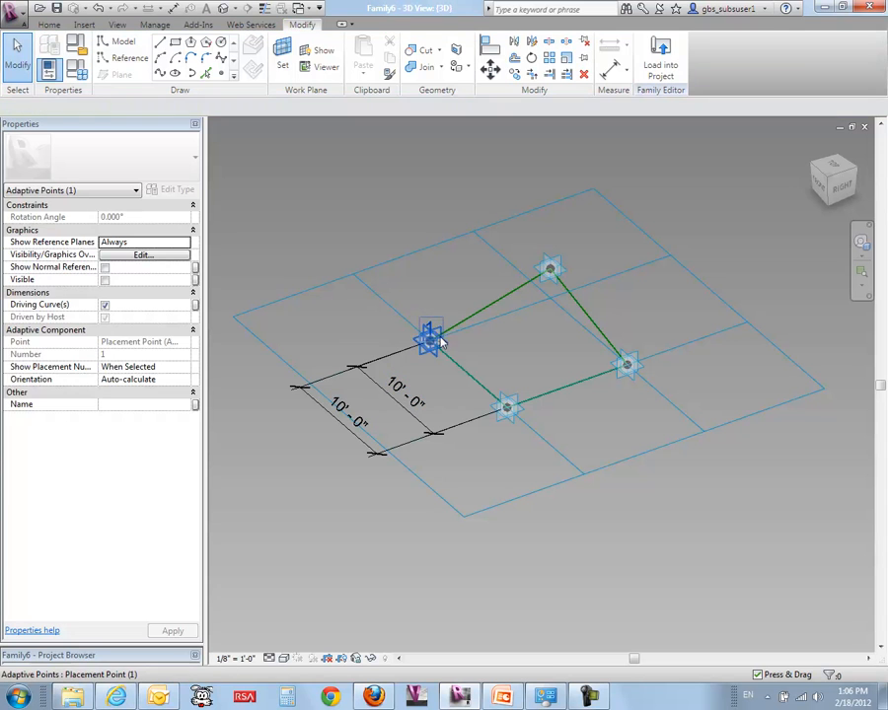
{"action": "left_click", "coordinate": [429, 340]}
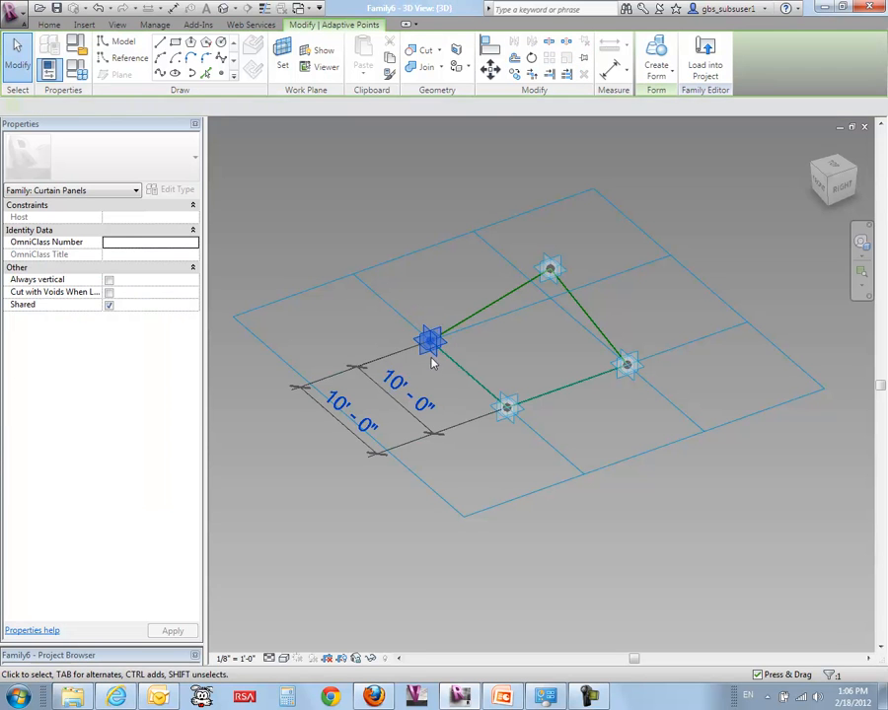
{"action": "left_click_drag", "start_coordinate": [429, 340], "coordinate": [431, 261]}
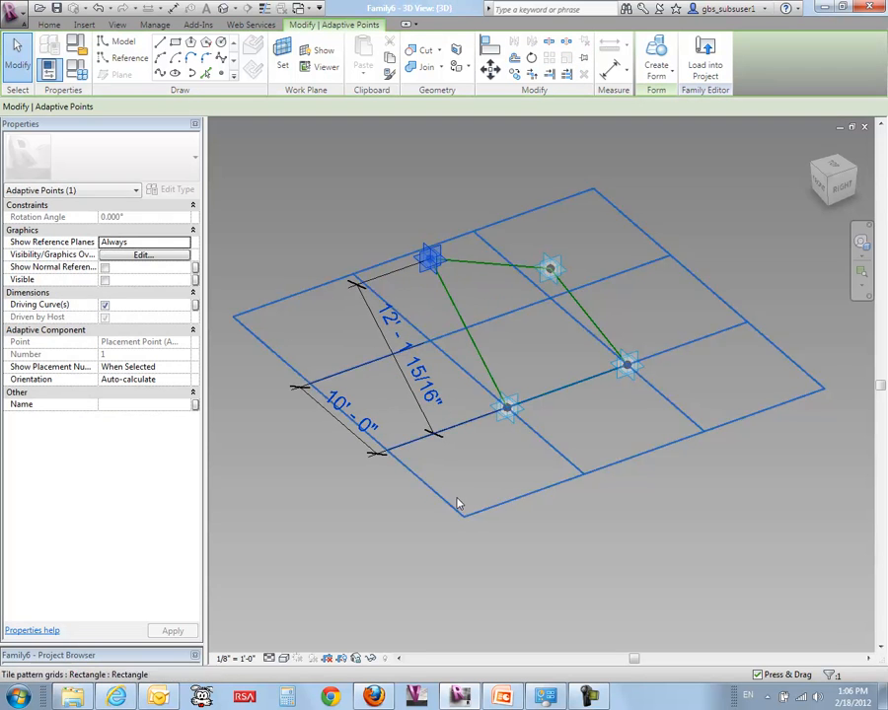
{"action": "left_click", "coordinate": [469, 493]}
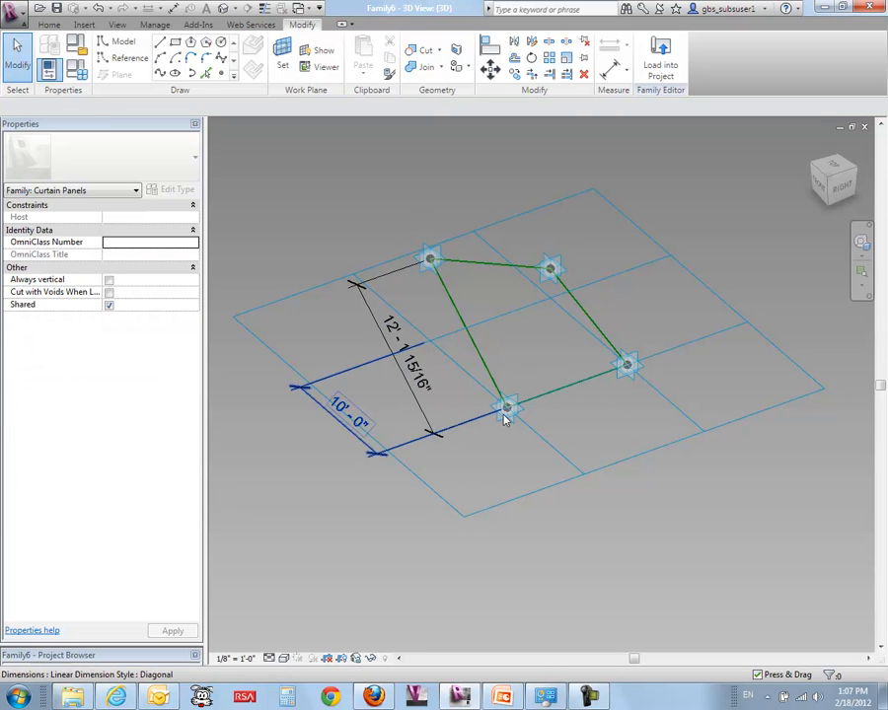
Delete the outer 10' - 0" dimension that was placed on the Level 1 plane
{"action": "key", "text": "Tab"}
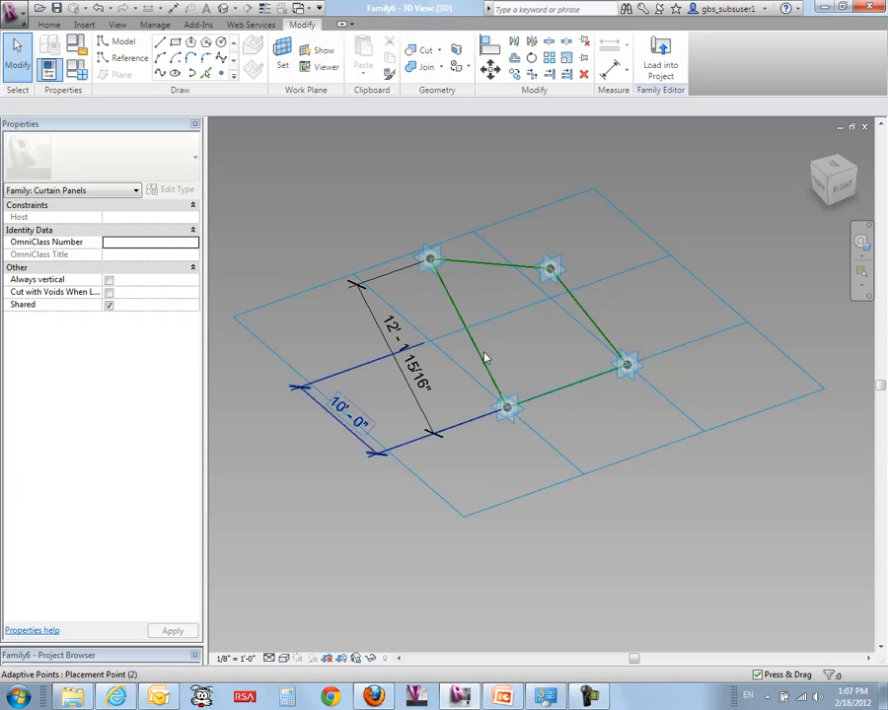
{"action": "left_click", "coordinate": [321, 424]}
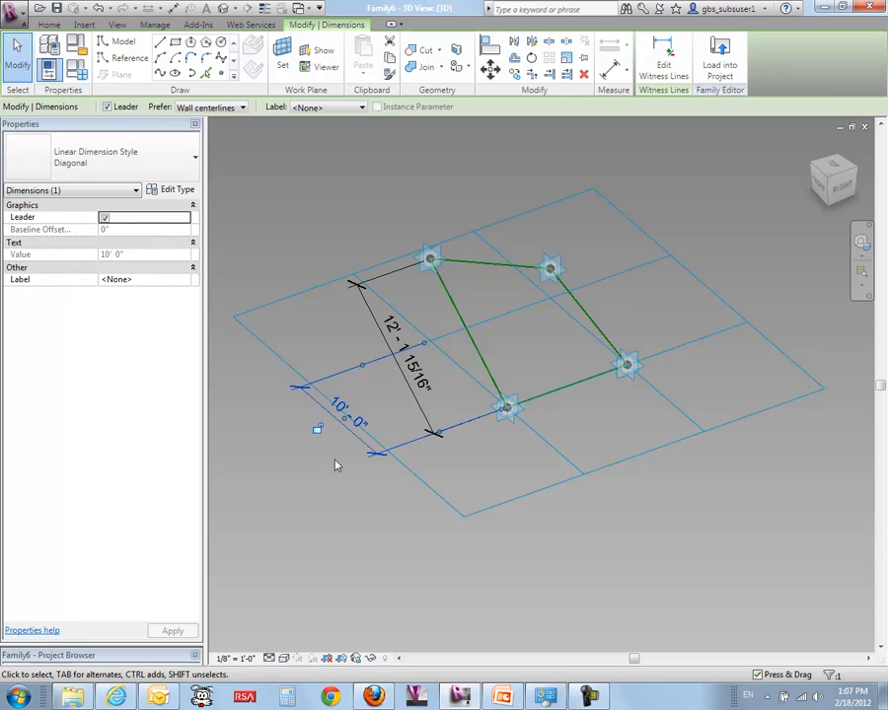
{"action": "key", "text": "Delete"}
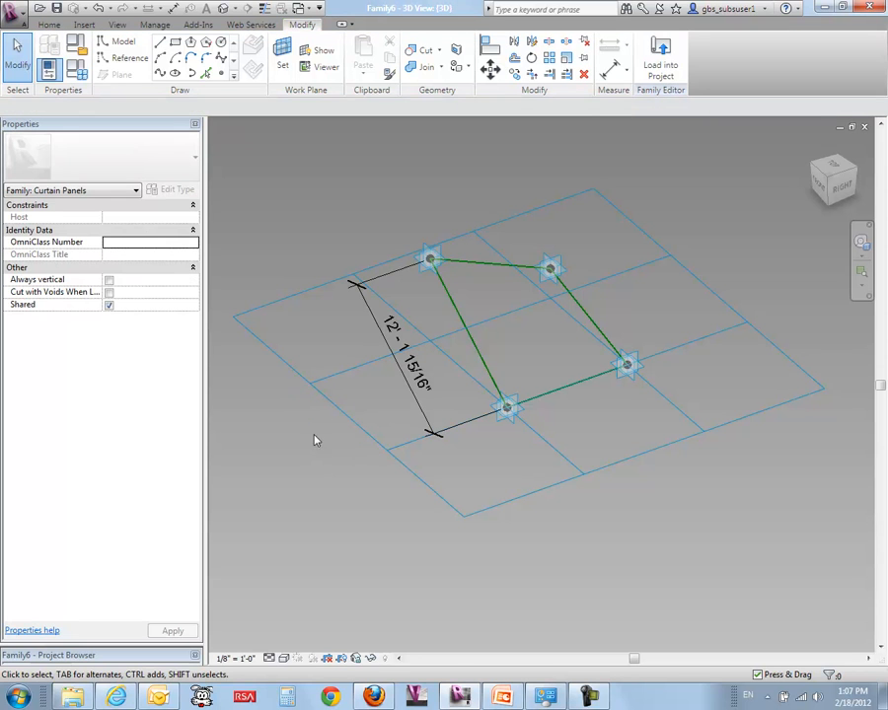
Add a new family parameter named "length" as the label of the remaining dimension between placement points 1 and 2
{"action": "left_click", "coordinate": [383, 341]}
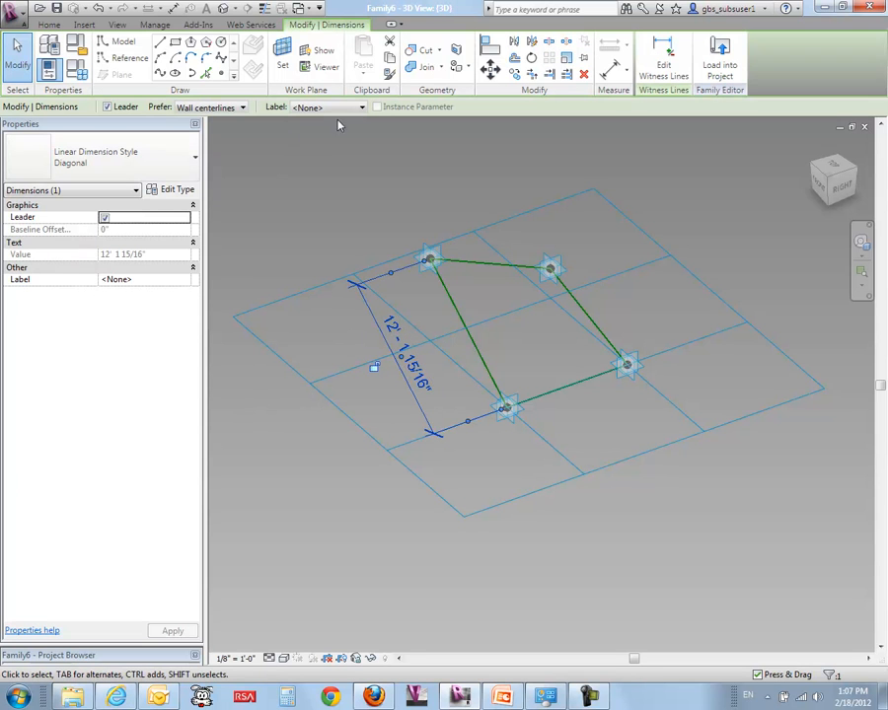
{"action": "left_click", "coordinate": [361, 109]}
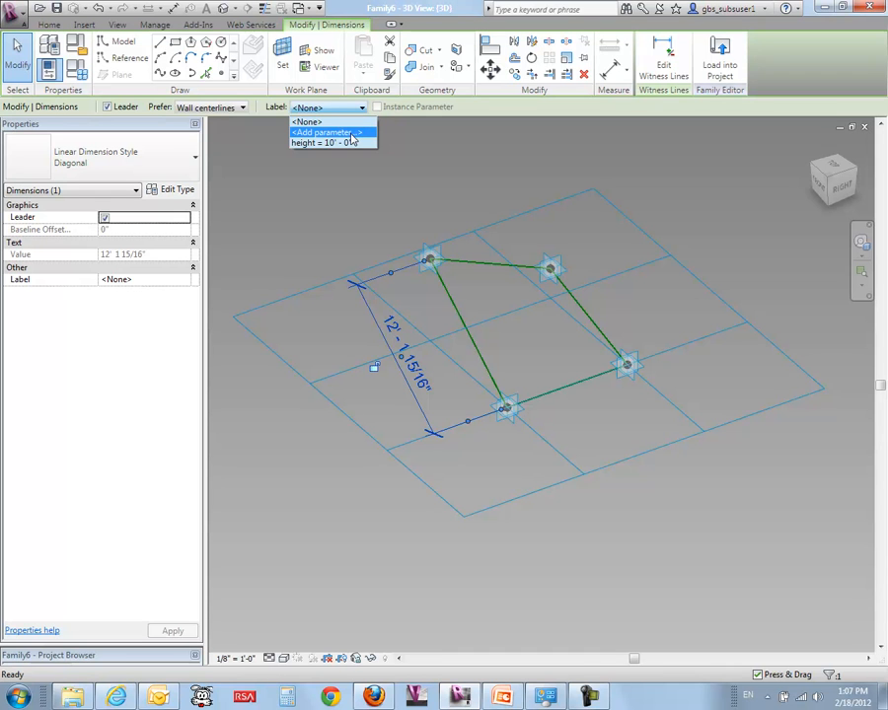
{"action": "left_click", "coordinate": [350, 134]}
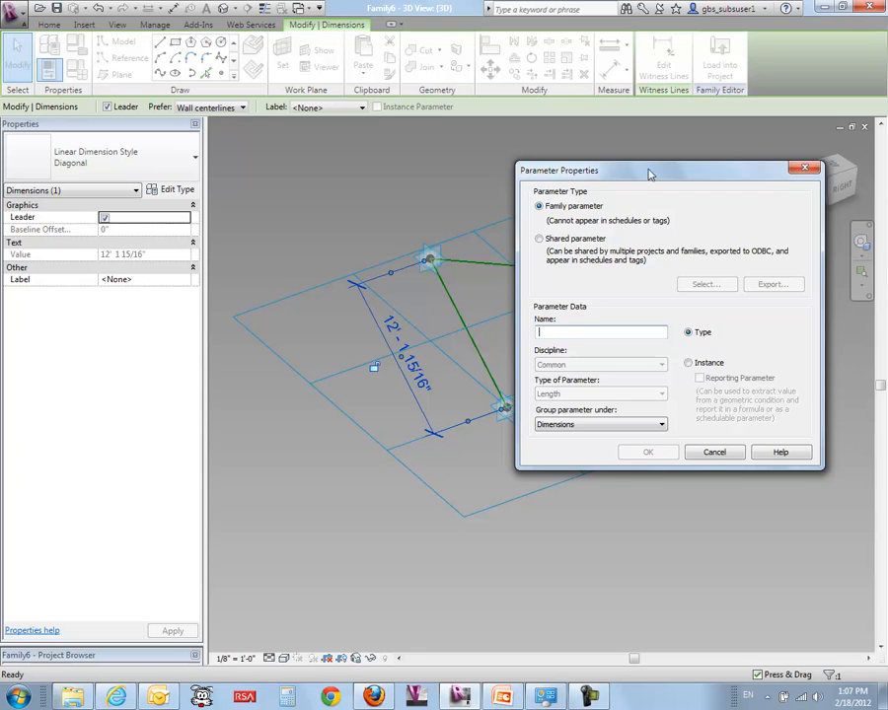
{"action": "left_click_drag", "start_coordinate": [646, 176], "coordinate": [671, 162]}
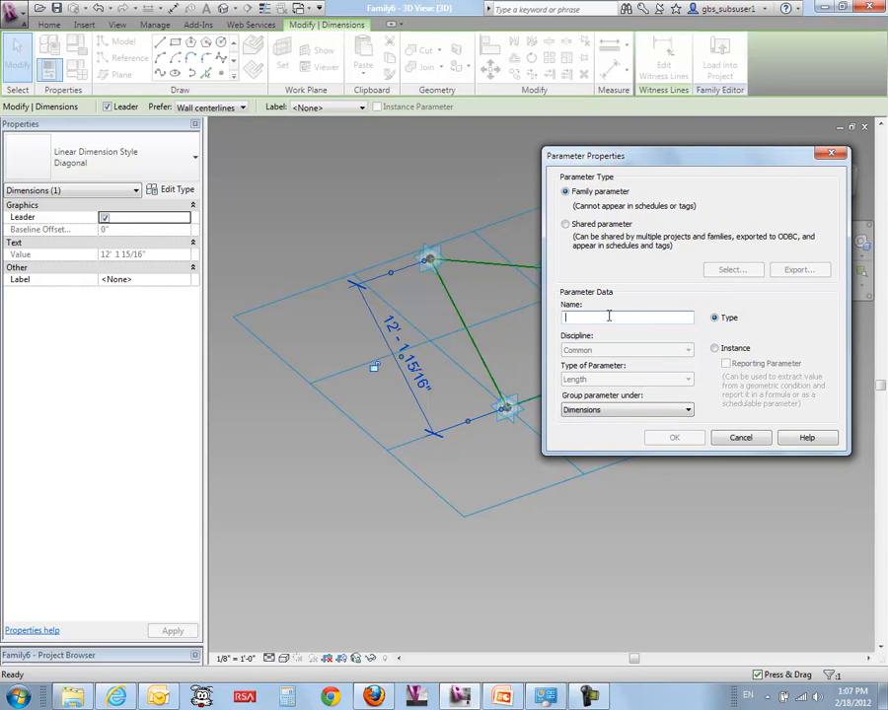
{"action": "type", "text": "LENGTH"}
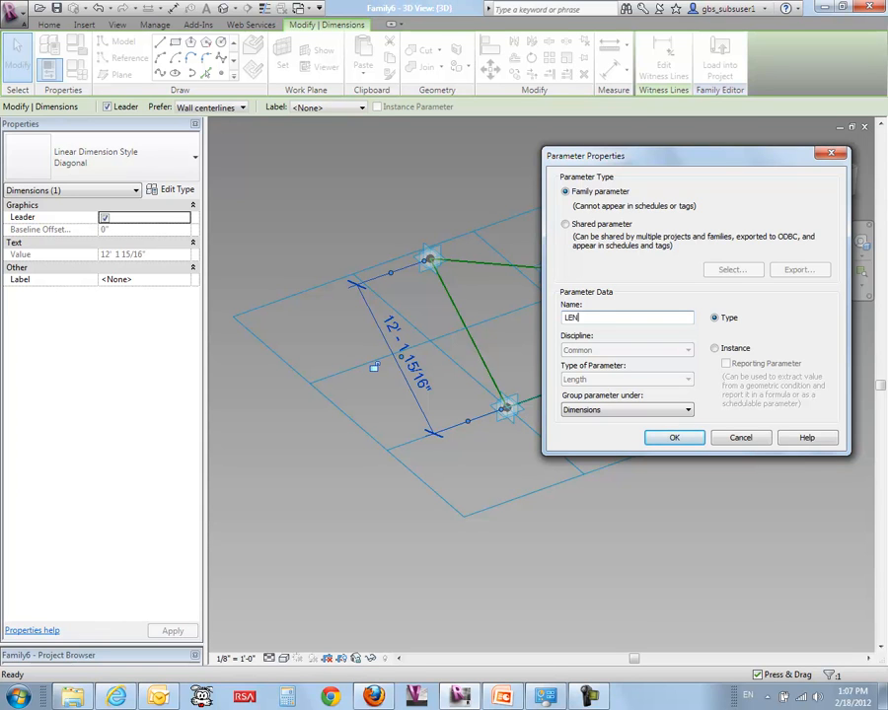
{"action": "key", "text": "BackSpace"}
{"action": "key", "text": "BackSpace"}
{"action": "key", "text": "BackSpace"}
{"action": "key", "text": "BackSpace"}
{"action": "key", "text": "BackSpace"}
{"action": "key", "text": "BackSpace"}
{"action": "type", "text": "length"}
Make the length parameter an instance reporting parameter and apply it to the dimension
{"action": "left_click", "coordinate": [717, 350]}
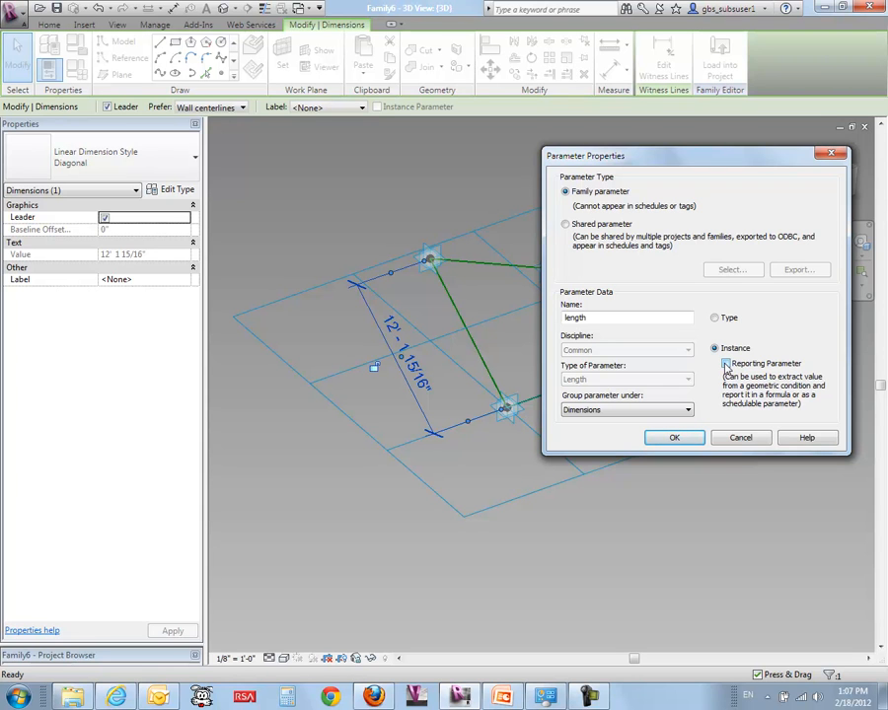
{"action": "left_click", "coordinate": [727, 364]}
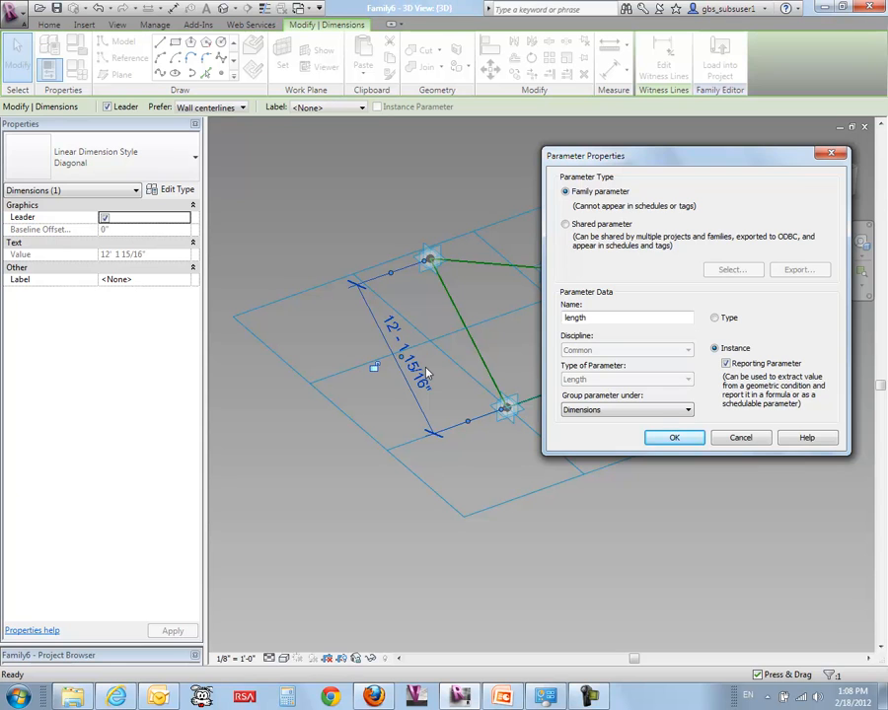
{"action": "left_click", "coordinate": [675, 437]}
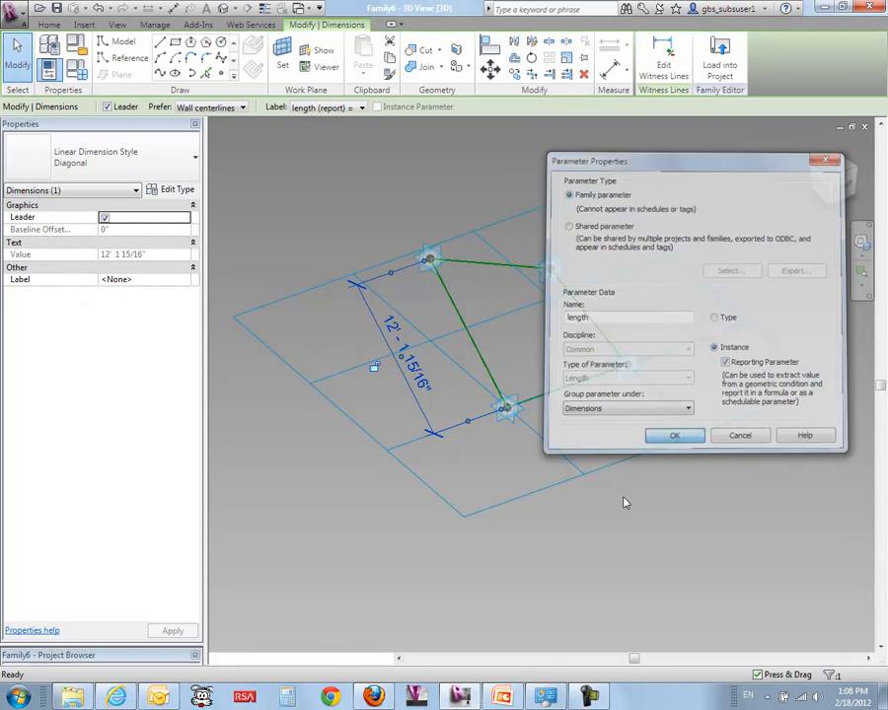
{"action": "left_click", "coordinate": [434, 553]}
Create a solid form from the closed loop of four reference lines joining the adaptive points
{"action": "middle_click_drag", "start_coordinate": [287, 428], "coordinate": [332, 441], "text": "shift"}
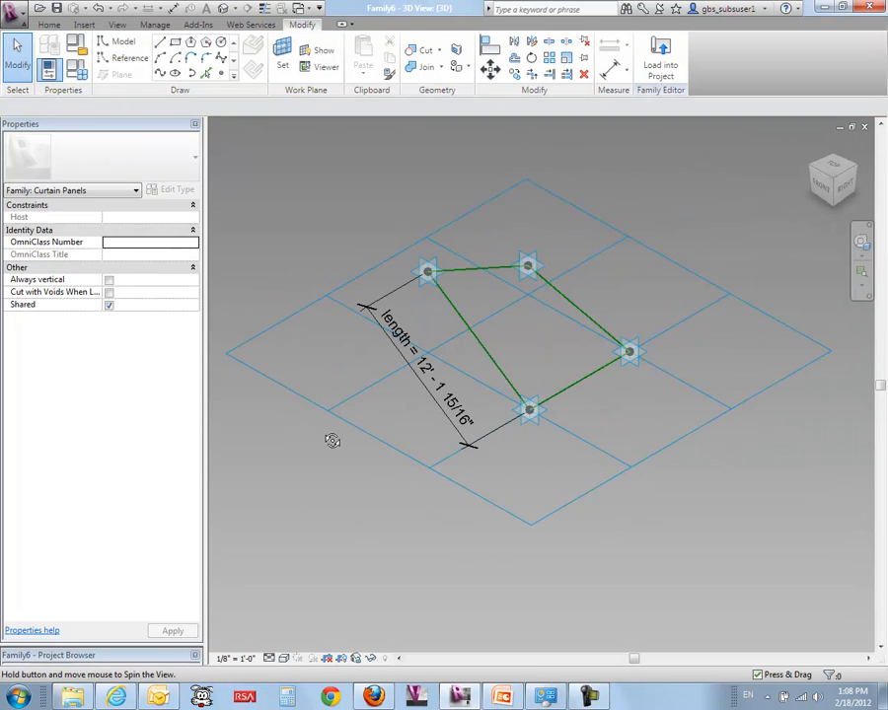
{"action": "key", "text": "Tab"}
{"action": "left_click", "coordinate": [454, 307]}
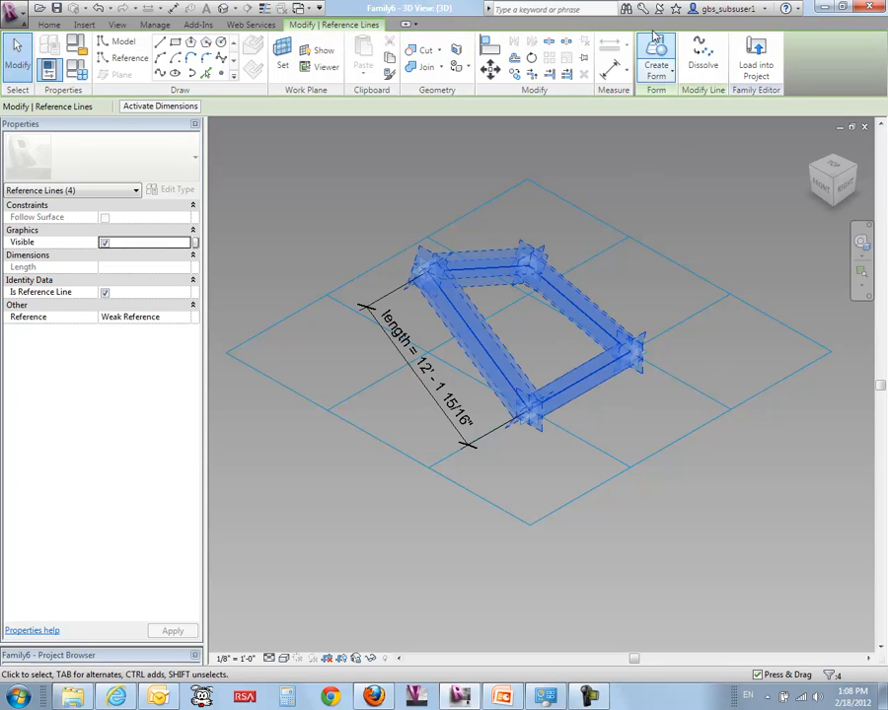
{"action": "left_click", "coordinate": [655, 40]}
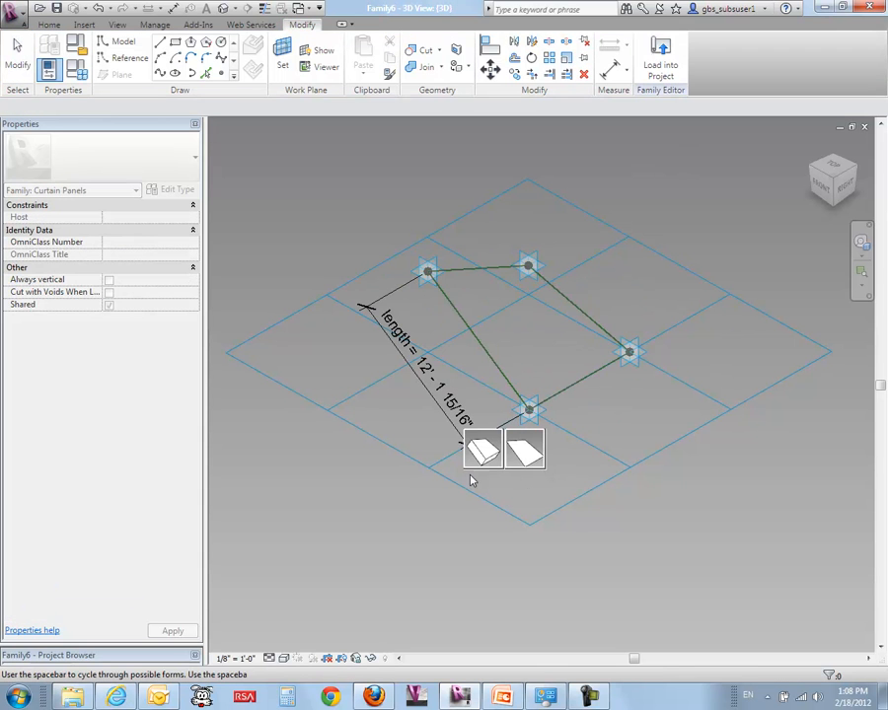
{"action": "left_click", "coordinate": [484, 454]}
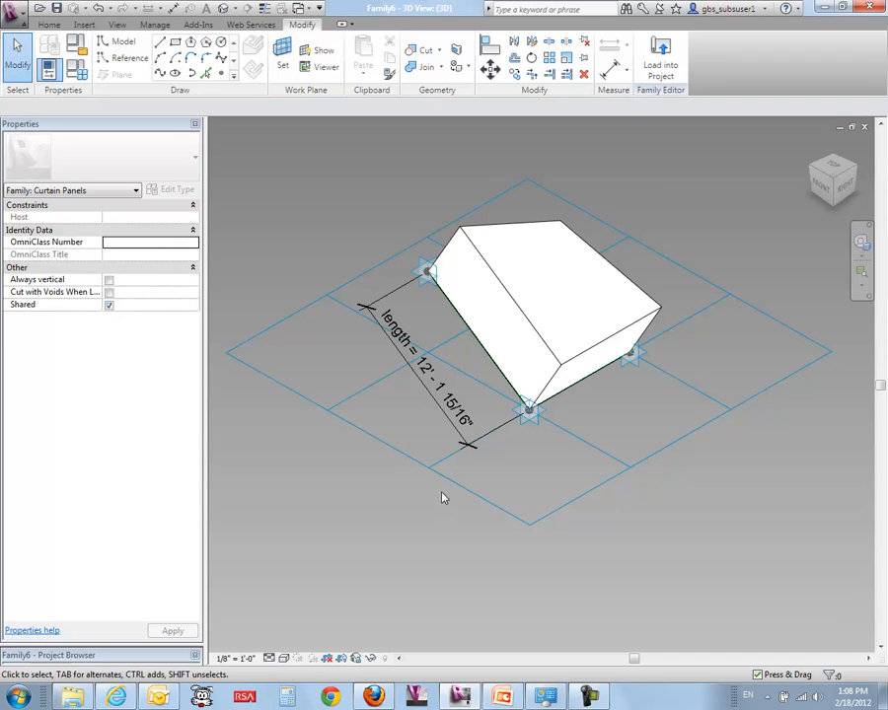
Load the panel family into Family5, overwriting the existing version and its parameter values
{"action": "left_click", "coordinate": [662, 54]}
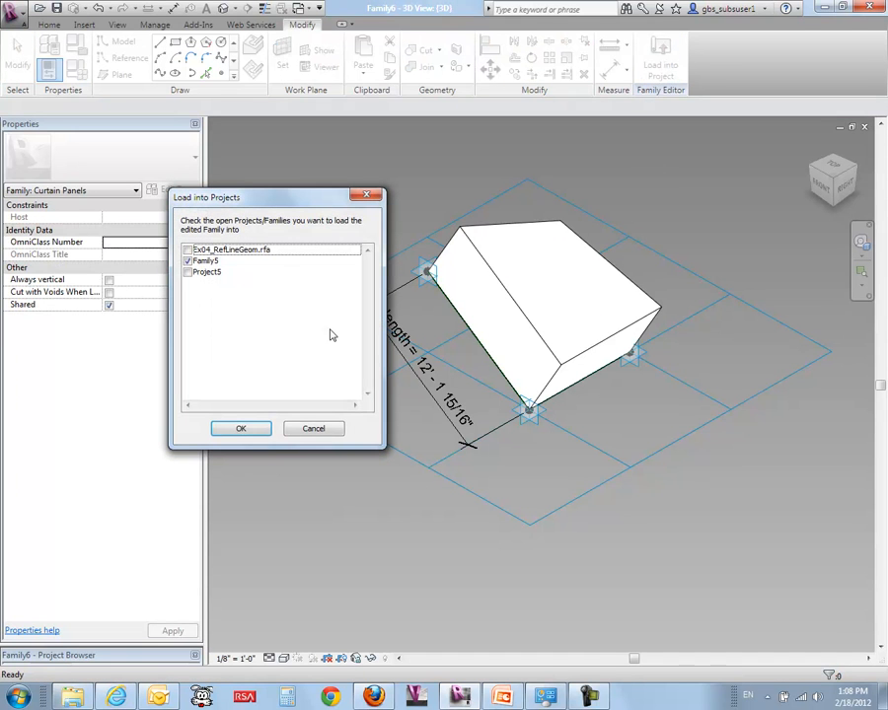
{"action": "left_click", "coordinate": [237, 431]}
{"action": "left_click", "coordinate": [347, 347]}
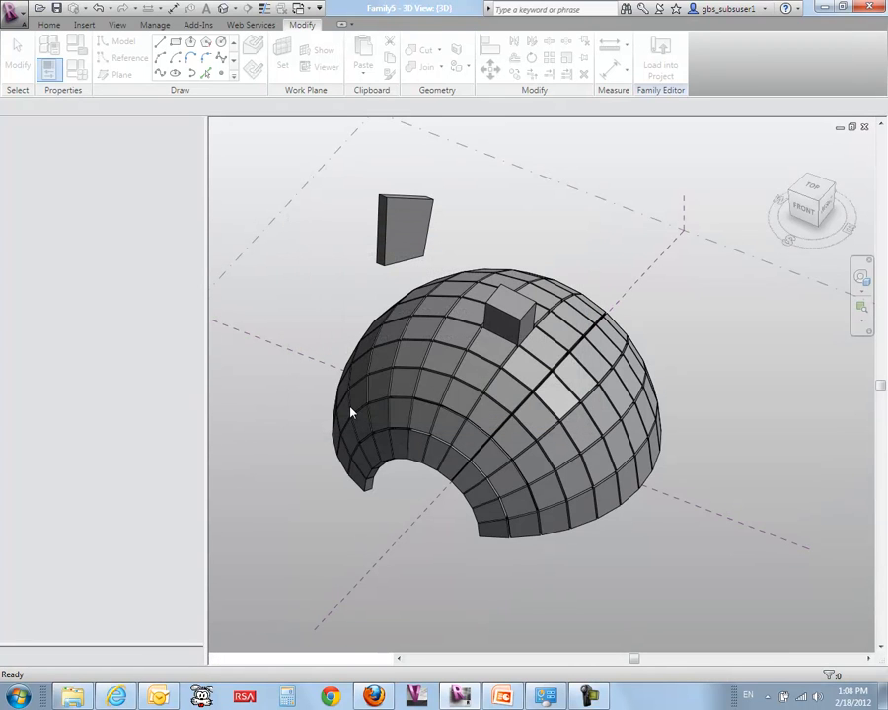
Inspect the divided surface on the dome and check one curtain panel's length and height parameters
{"action": "left_click", "coordinate": [334, 416]}
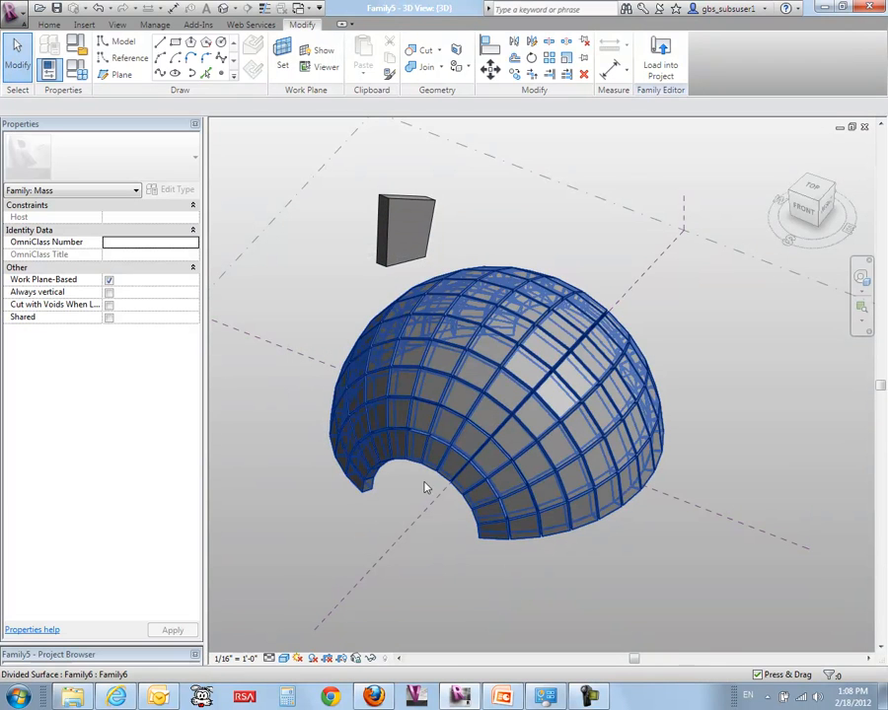
{"action": "left_click", "coordinate": [401, 468]}
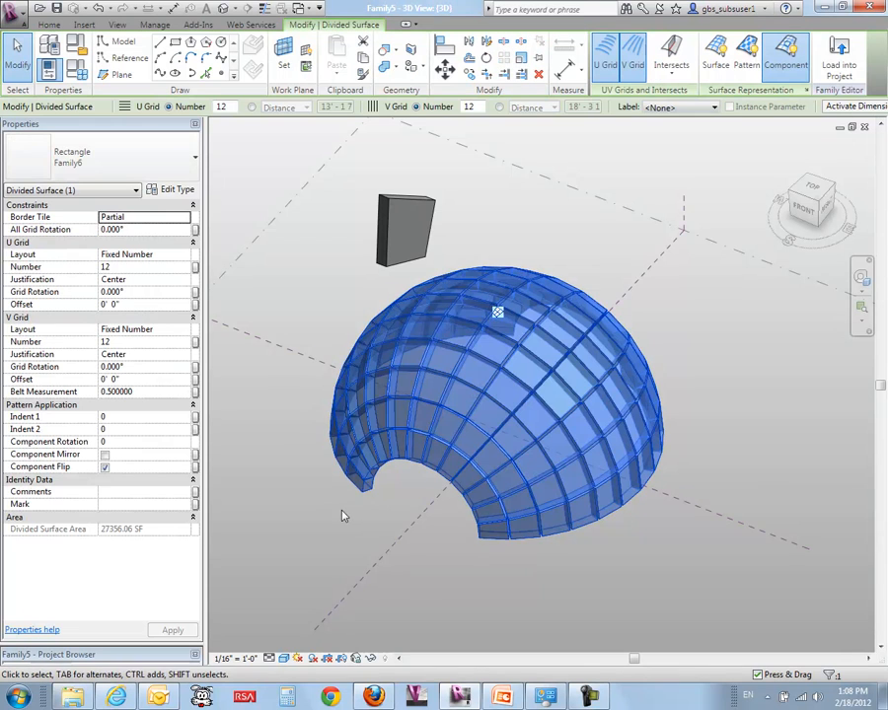
{"action": "middle_click_drag", "start_coordinate": [322, 519], "coordinate": [303, 515]}
{"action": "middle_click_drag", "start_coordinate": [543, 588], "coordinate": [512, 592], "text": "shift"}
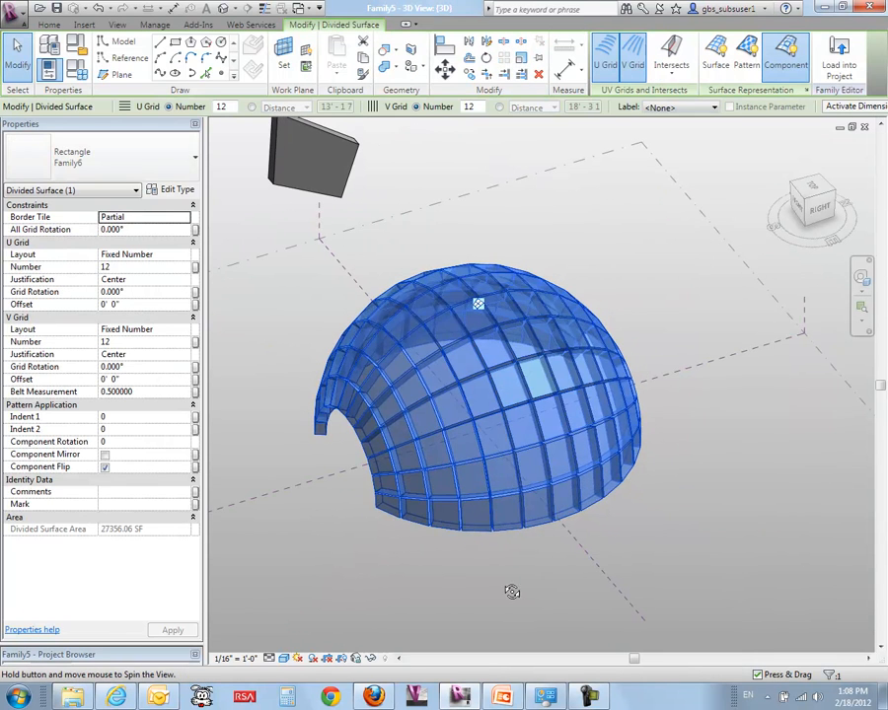
{"action": "left_click", "coordinate": [512, 592]}
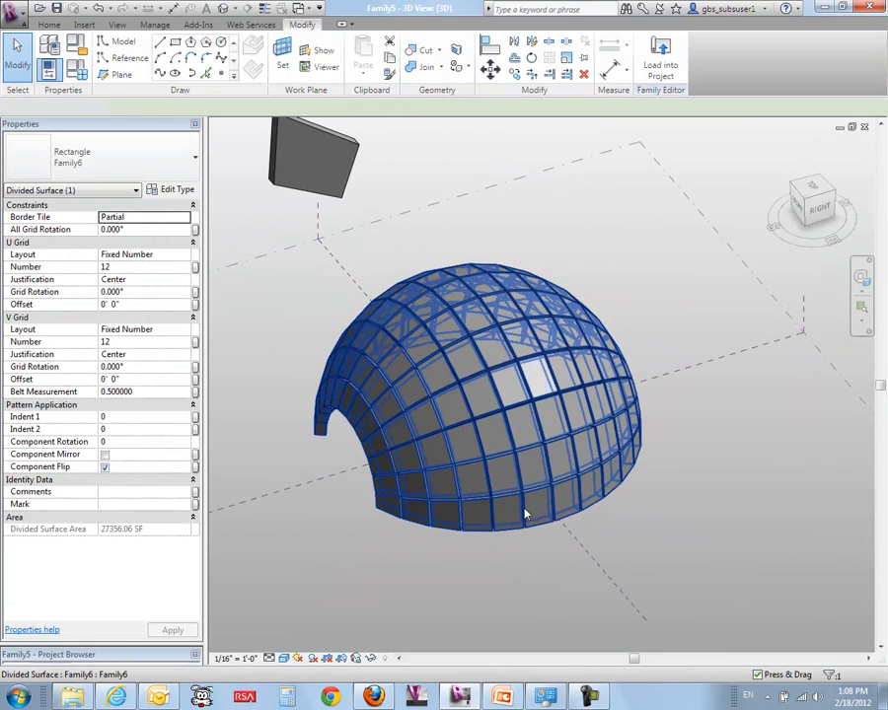
{"action": "left_click", "coordinate": [530, 443]}
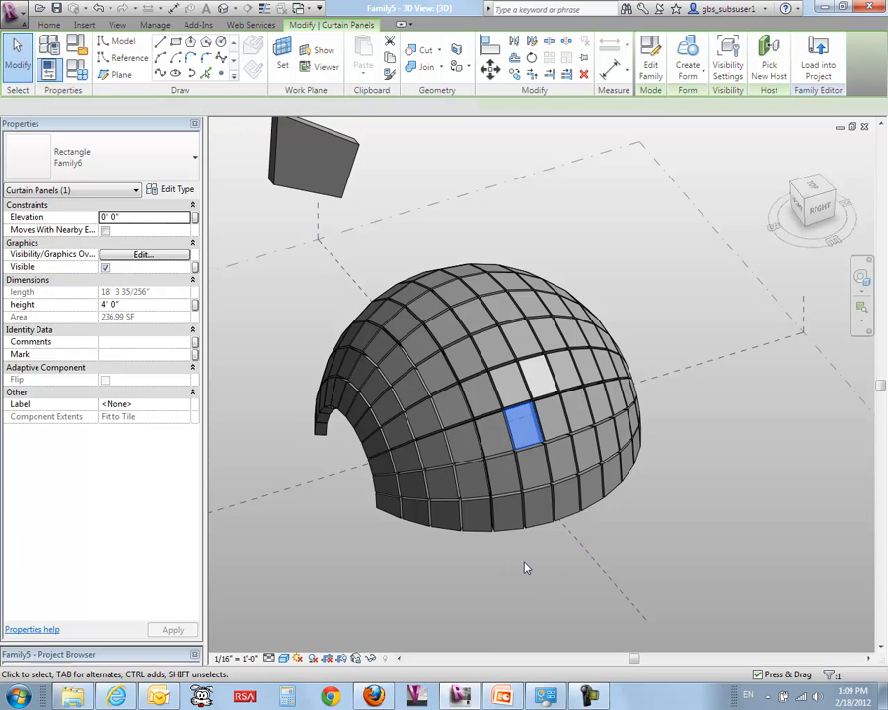
{"action": "left_click", "coordinate": [525, 565]}
Return to the Family6 panel family and associate the solid form's Positive Offset with the height parameter
{"action": "key", "text": "ctrl+Tab"}
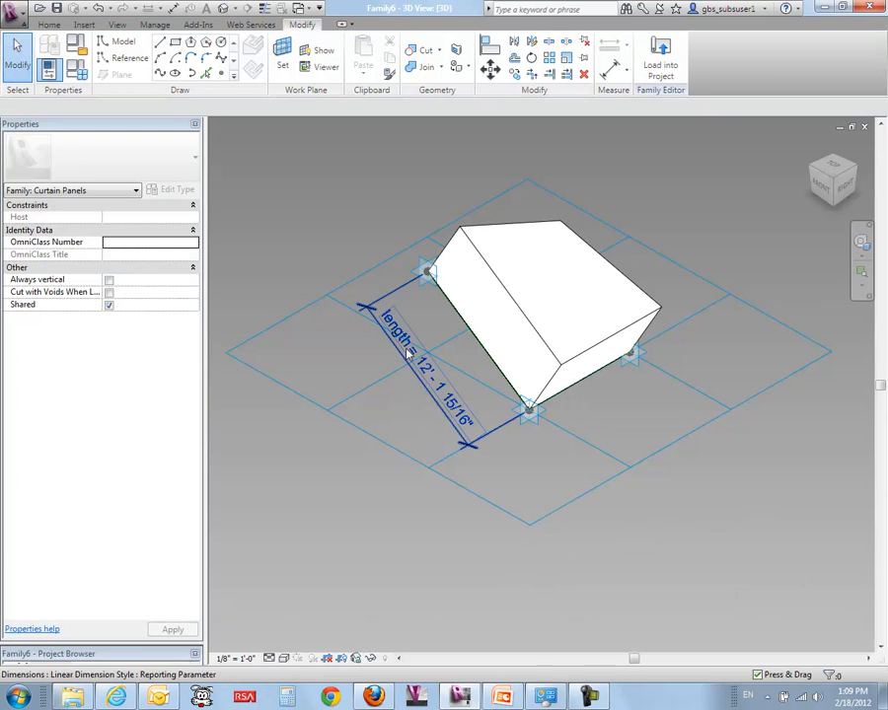
{"action": "left_click", "coordinate": [533, 309]}
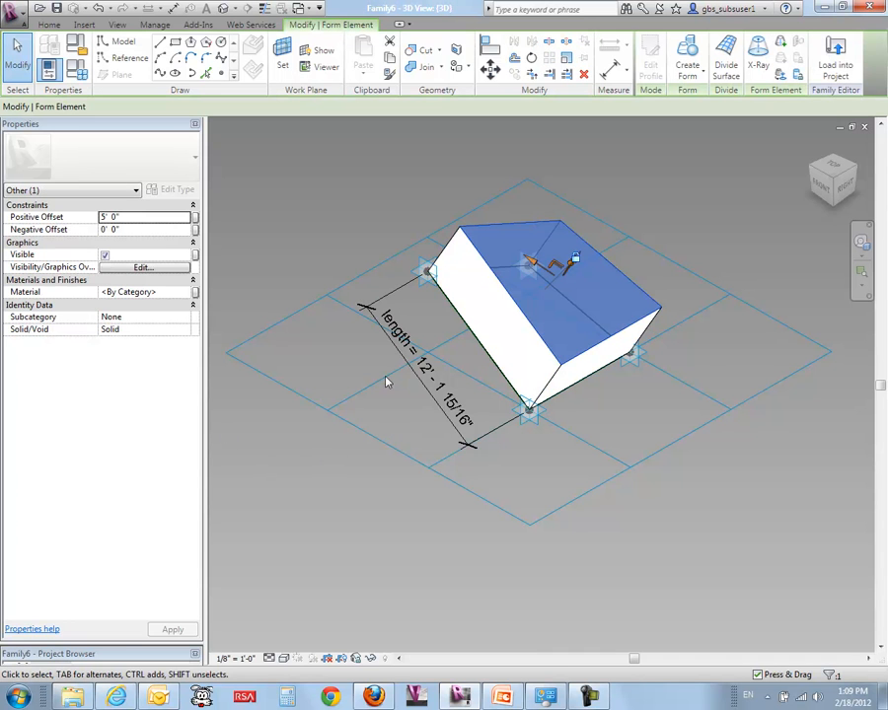
{"action": "left_click", "coordinate": [196, 219]}
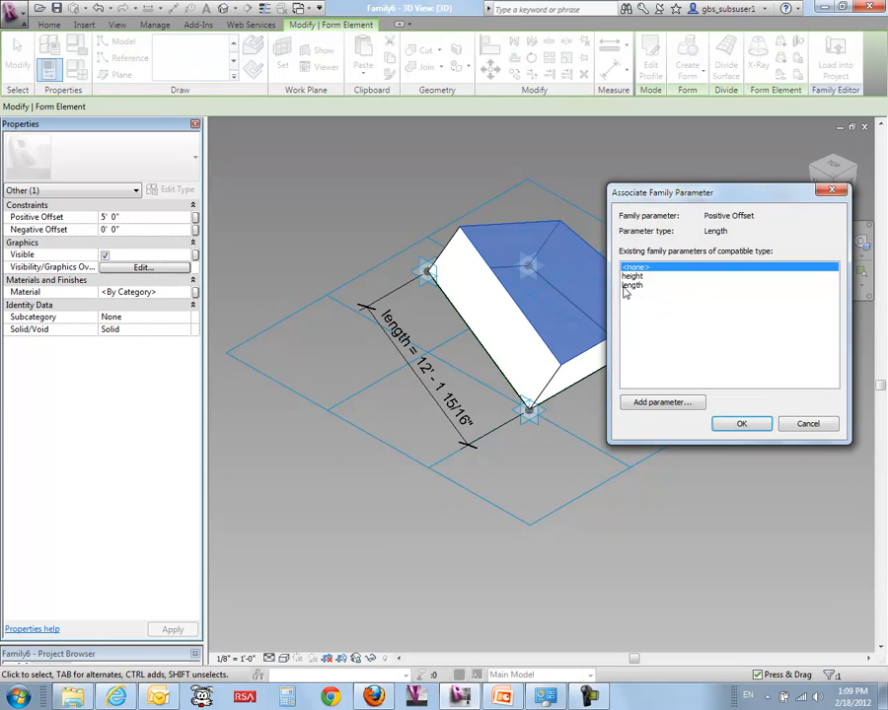
{"action": "left_click", "coordinate": [631, 278]}
{"action": "left_click", "coordinate": [741, 426]}
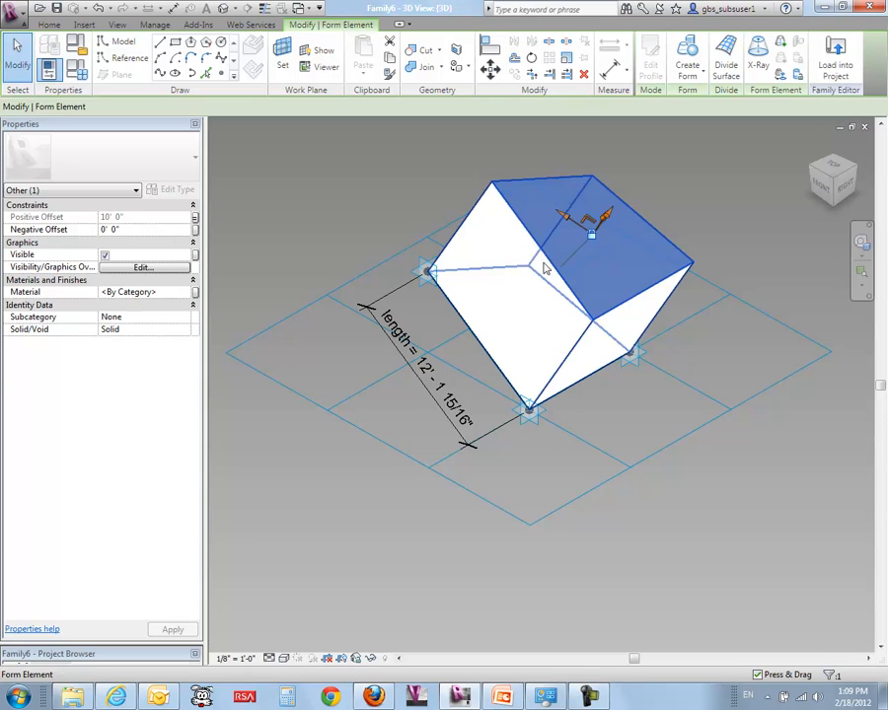
Set the formula of the height parameter to length/2 in the family types
{"action": "left_click", "coordinate": [339, 214]}
{"action": "left_click", "coordinate": [79, 71]}
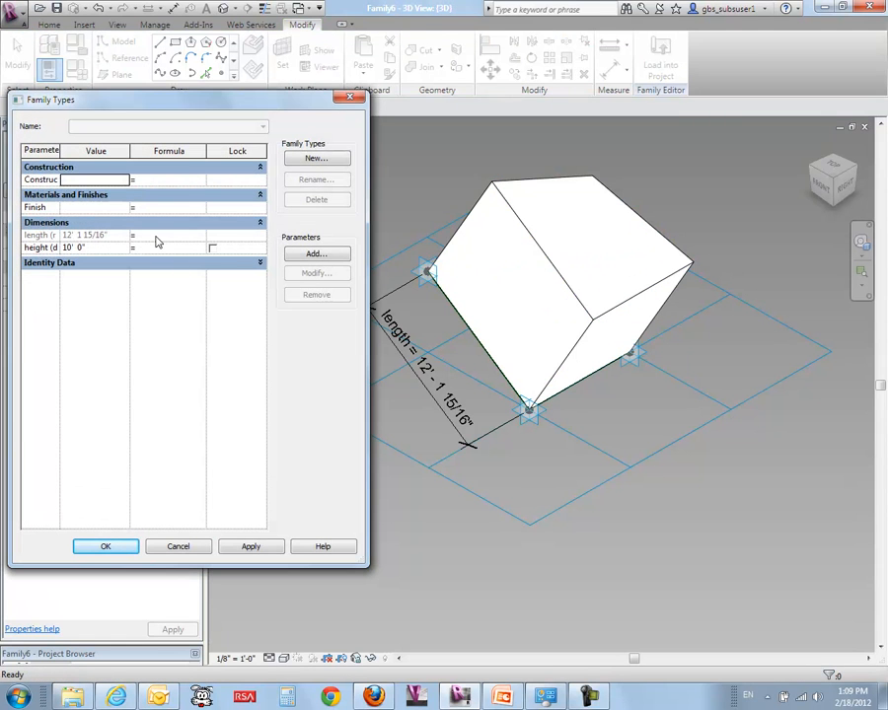
{"action": "left_click_drag", "start_coordinate": [219, 106], "coordinate": [308, 116]}
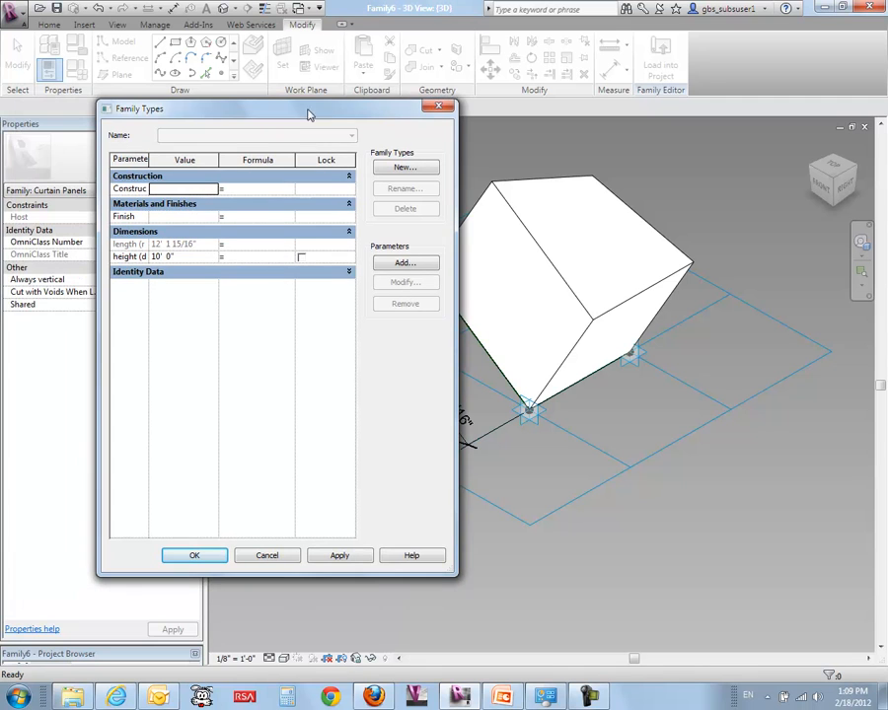
{"action": "left_click", "coordinate": [217, 256]}
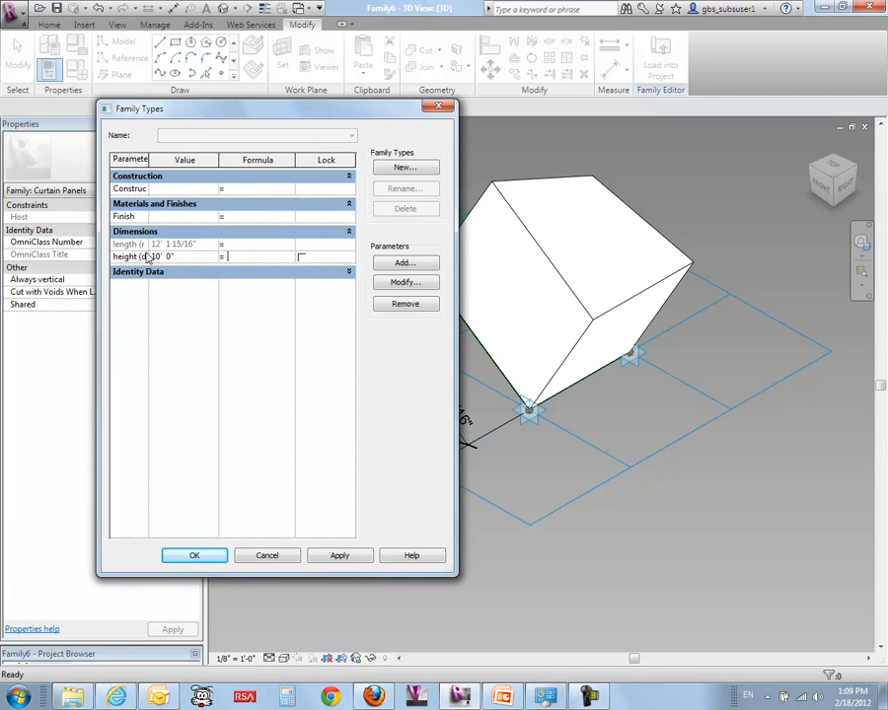
{"action": "left_click_drag", "start_coordinate": [148, 160], "coordinate": [177, 161]}
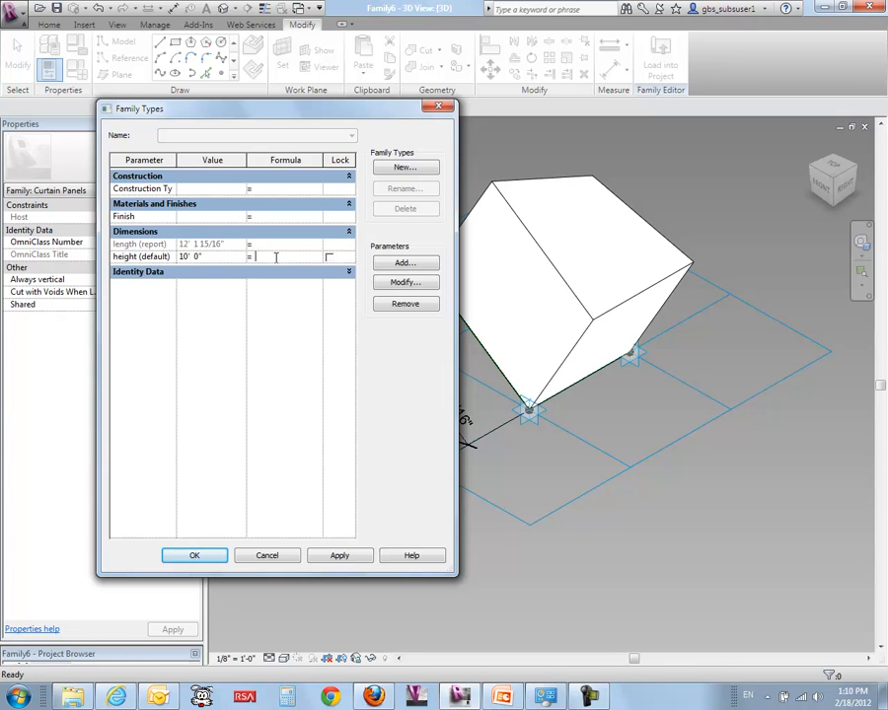
{"action": "type", "text": "length/2"}
{"action": "key", "text": "Return"}
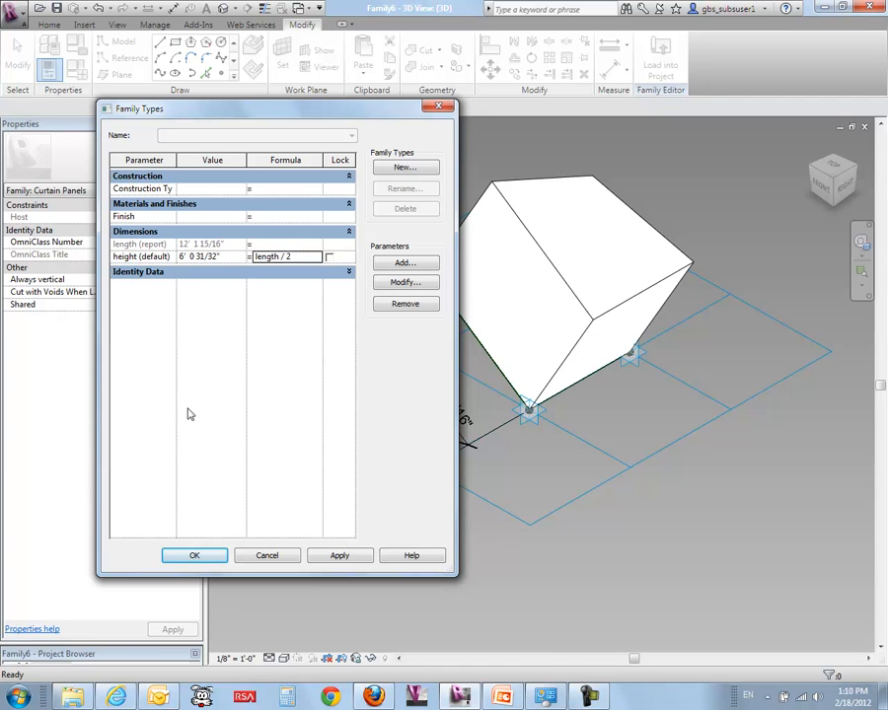
{"action": "left_click", "coordinate": [197, 559]}
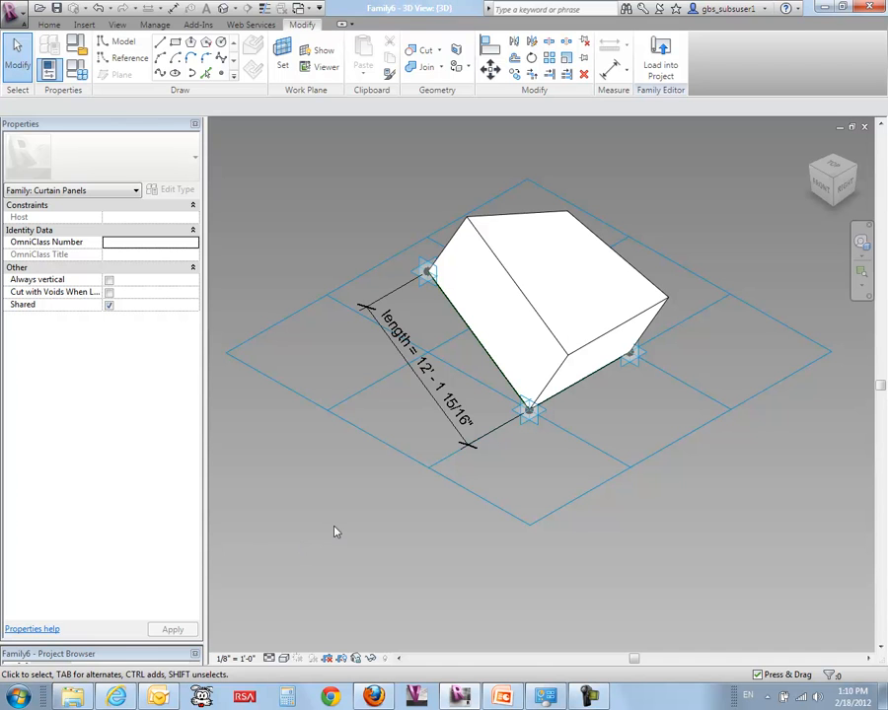
Reload the formula-driven panel family into Family5, overwriting the existing version and its parameter values
{"action": "left_click", "coordinate": [660, 57]}
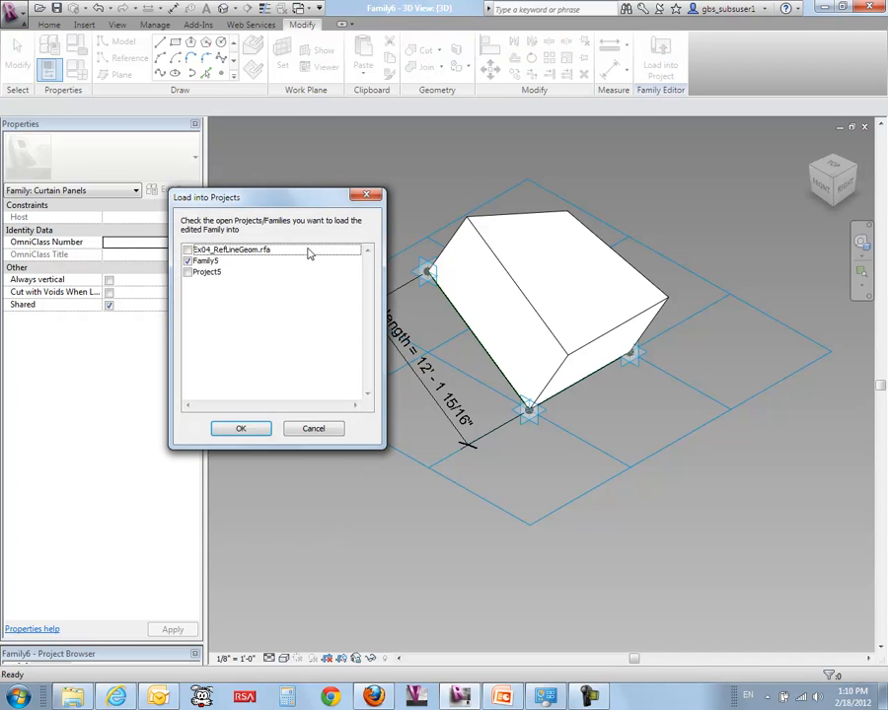
{"action": "left_click", "coordinate": [238, 427]}
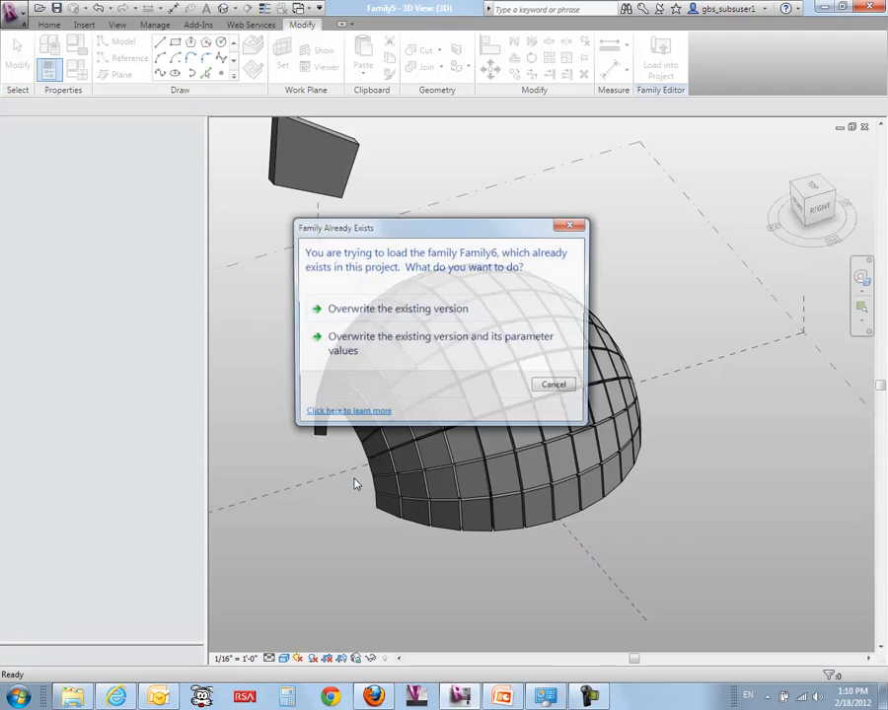
{"action": "left_click", "coordinate": [336, 341]}
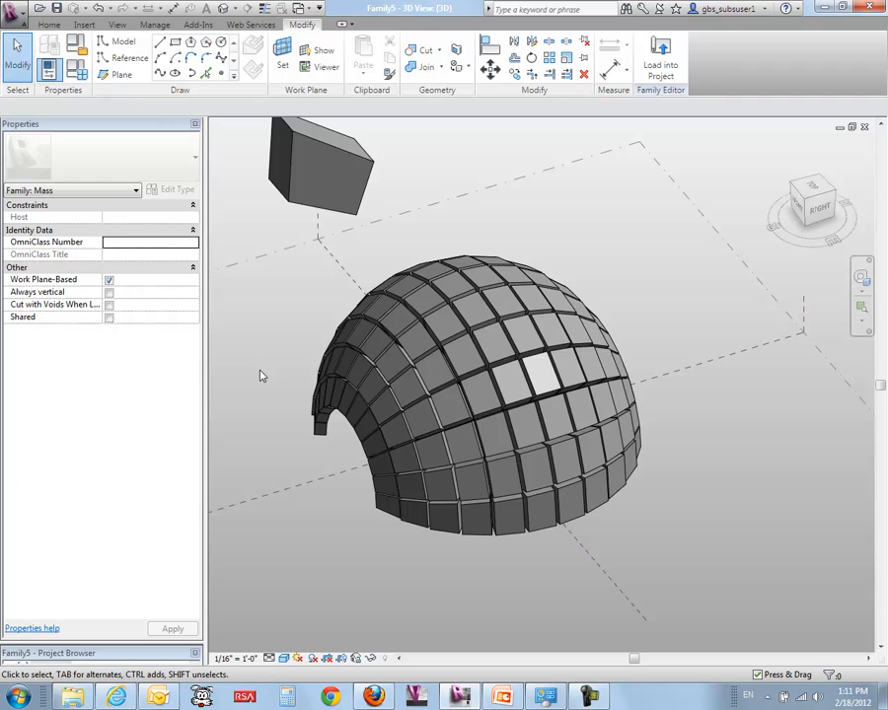
Examine the reloaded panels across the dome and enlarge the Project Browser to show the views and families
{"action": "middle_click_drag", "start_coordinate": [349, 585], "coordinate": [412, 362], "text": "shift"}
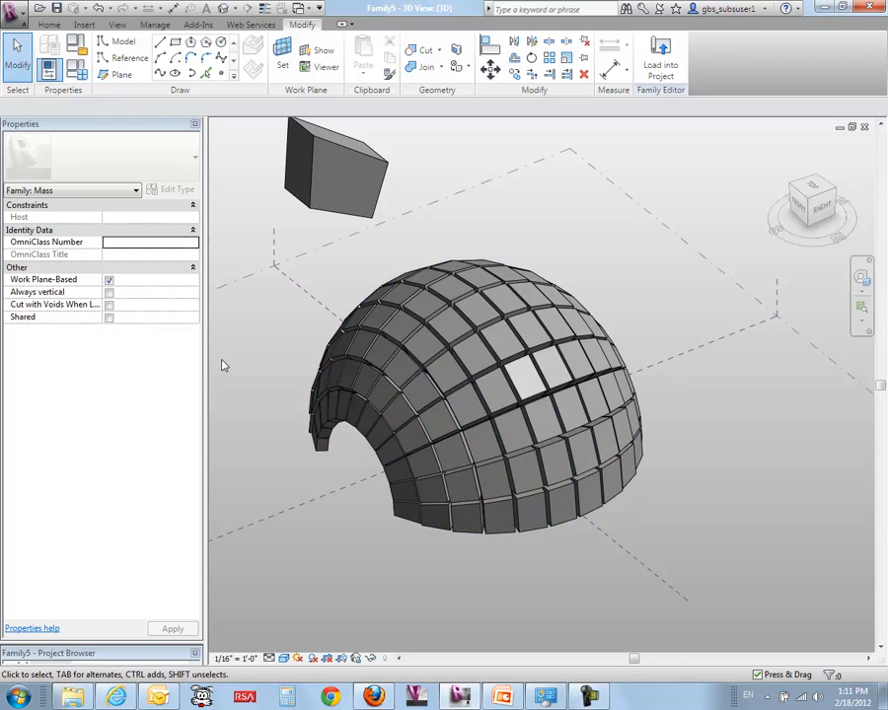
{"action": "scroll", "coordinate": [256, 493], "scroll_direction": "down", "scroll_amount": 3}
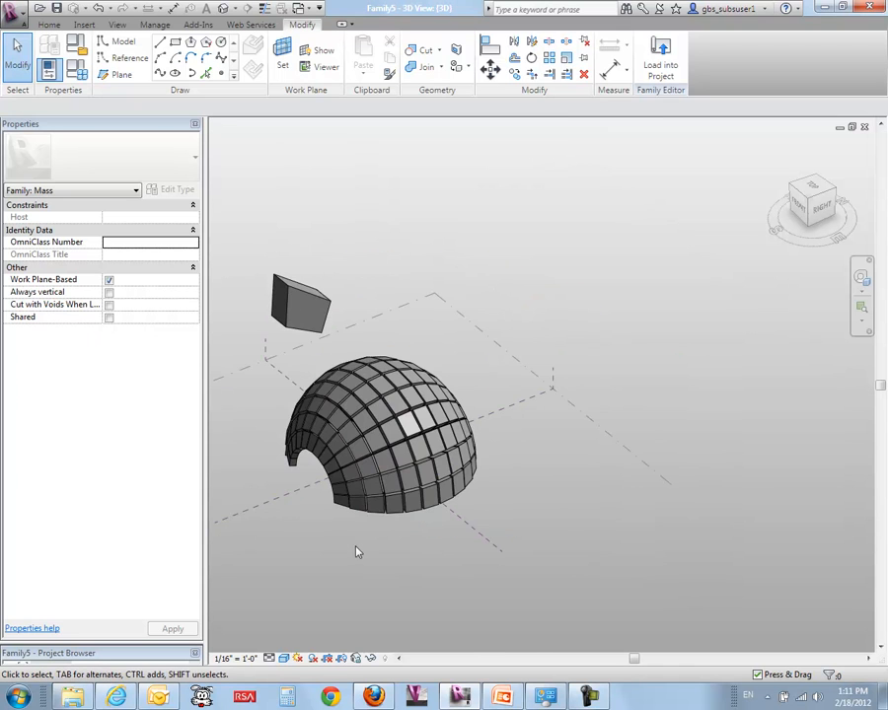
{"action": "middle_click_drag", "start_coordinate": [359, 552], "coordinate": [453, 547]}
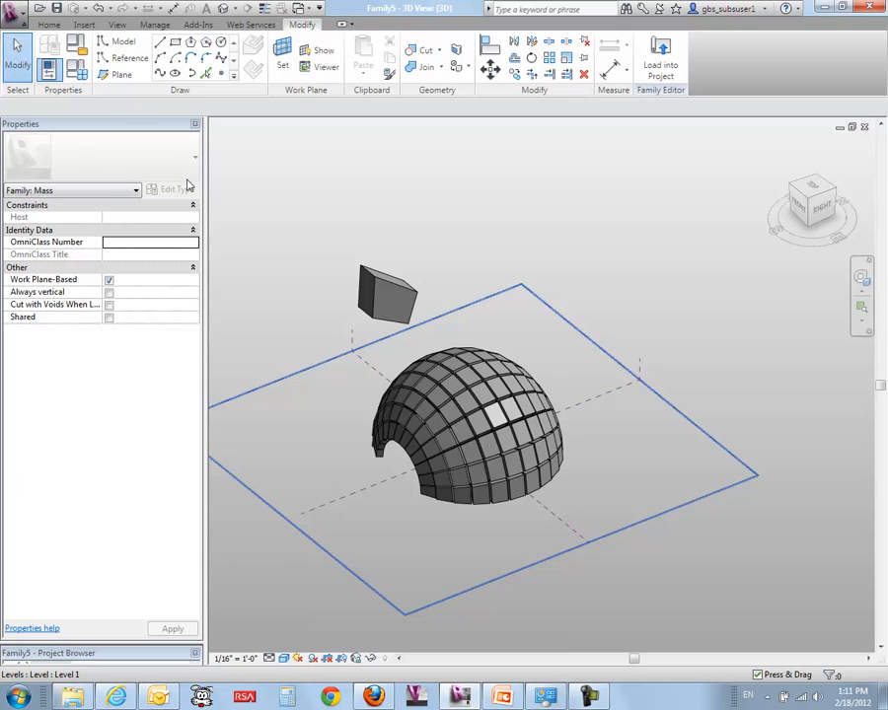
{"action": "middle_click_drag", "start_coordinate": [296, 197], "coordinate": [359, 227]}
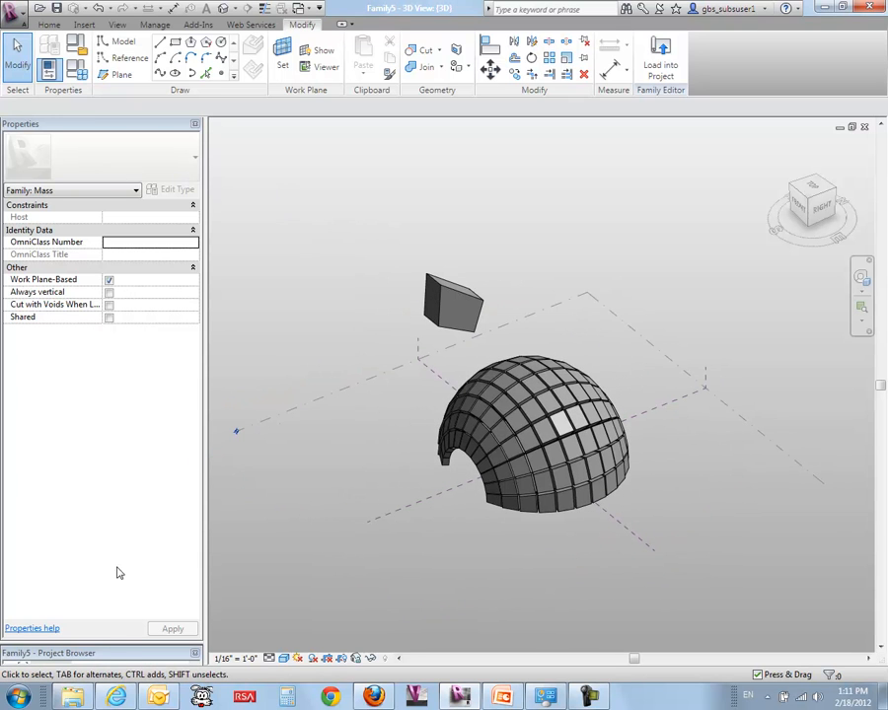
{"action": "left_click_drag", "start_coordinate": [105, 643], "coordinate": [119, 375]}
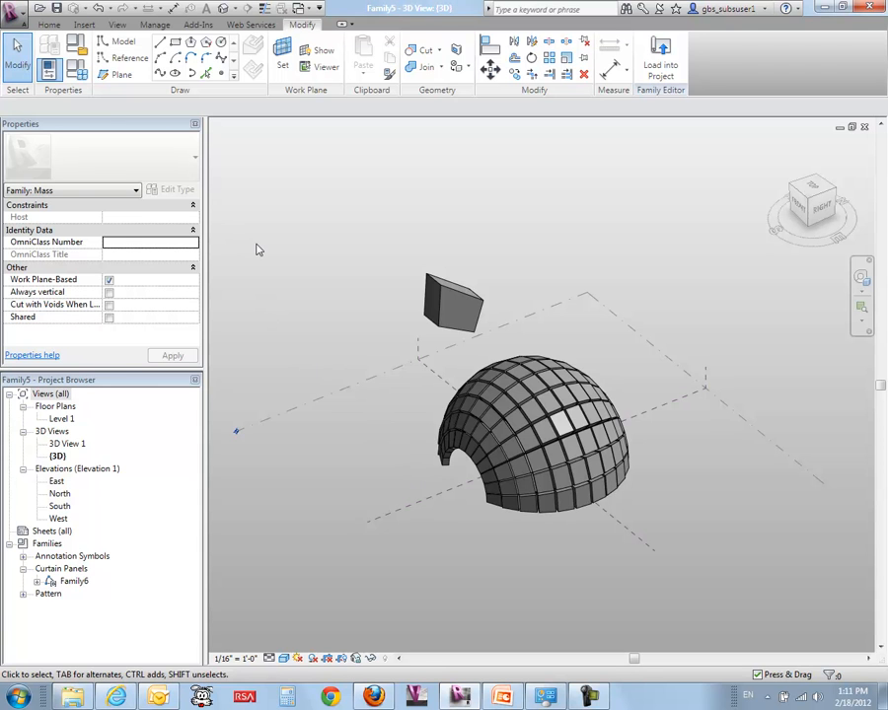
{"action": "middle_click_drag", "start_coordinate": [257, 250], "coordinate": [307, 255], "text": "shift"}
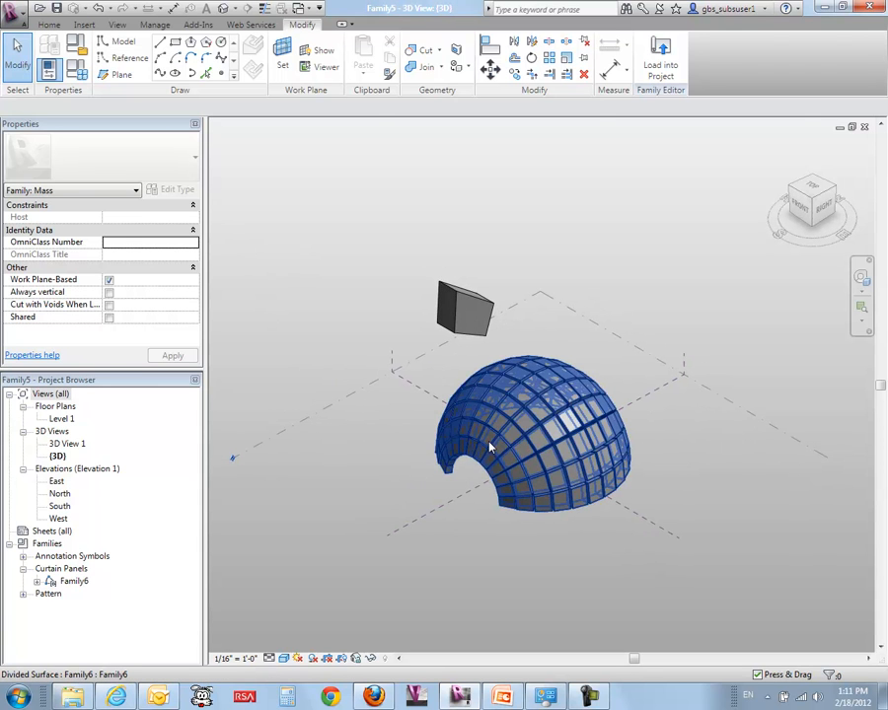
{"action": "left_click", "coordinate": [521, 452]}
{"action": "scroll", "coordinate": [392, 539], "scroll_direction": "up", "scroll_amount": 4}
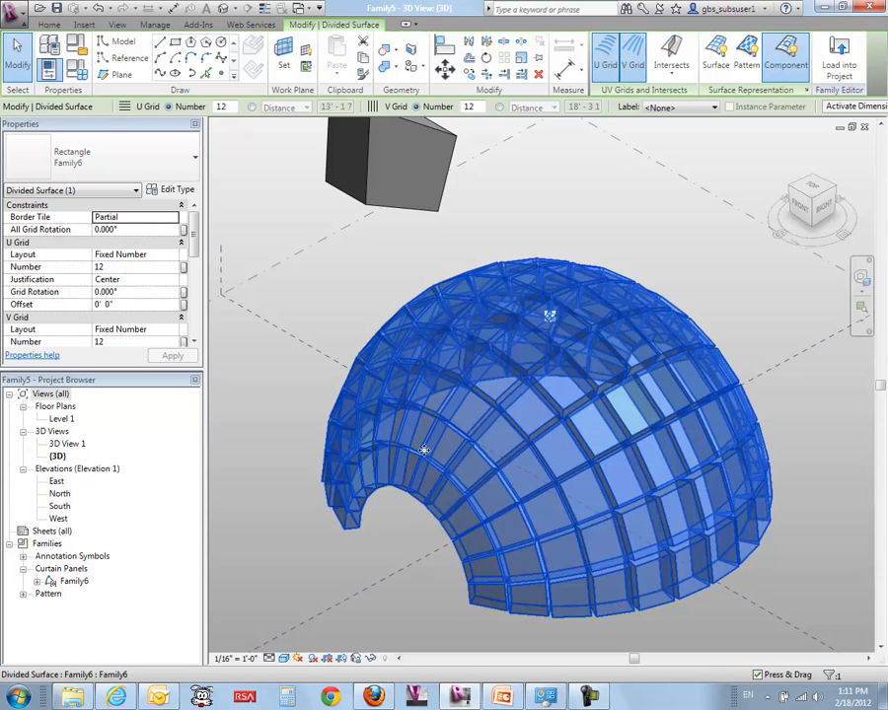
{"action": "left_click", "coordinate": [392, 538]}
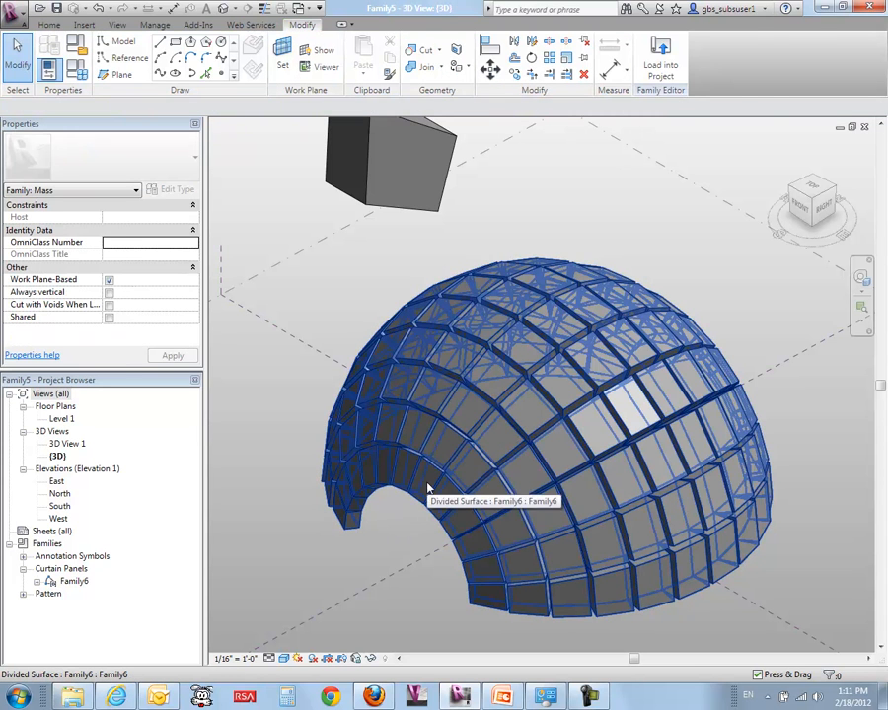
Select the nine curtain panels forming one arched strip across the dome and temporarily isolate them in the view
{"action": "left_click", "coordinate": [429, 488]}
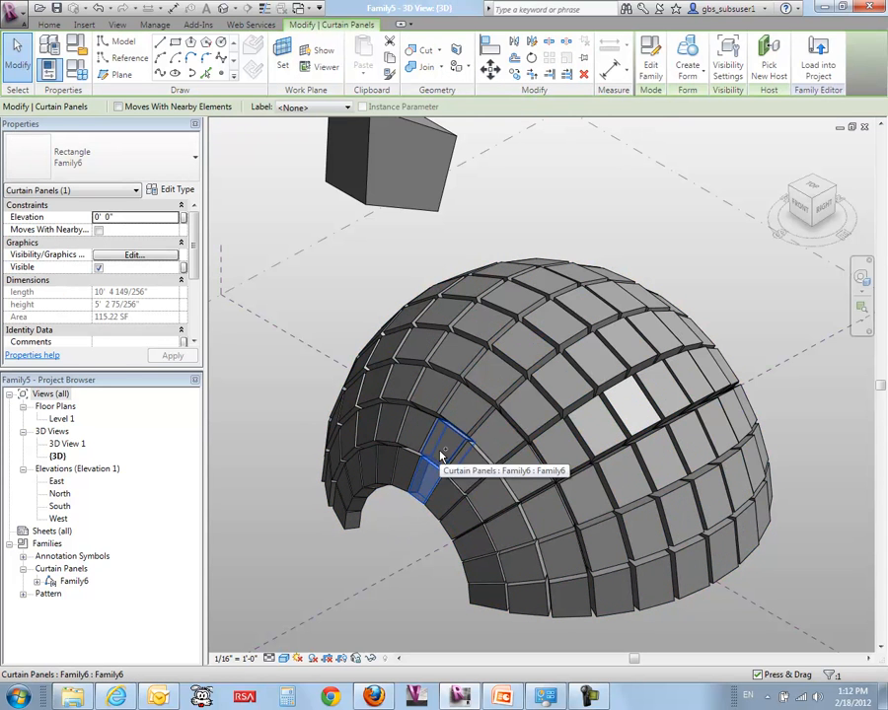
{"action": "left_click", "coordinate": [460, 429], "text": "ctrl"}
{"action": "left_click", "coordinate": [483, 389], "text": "ctrl"}
{"action": "left_click", "coordinate": [509, 359], "text": "ctrl"}
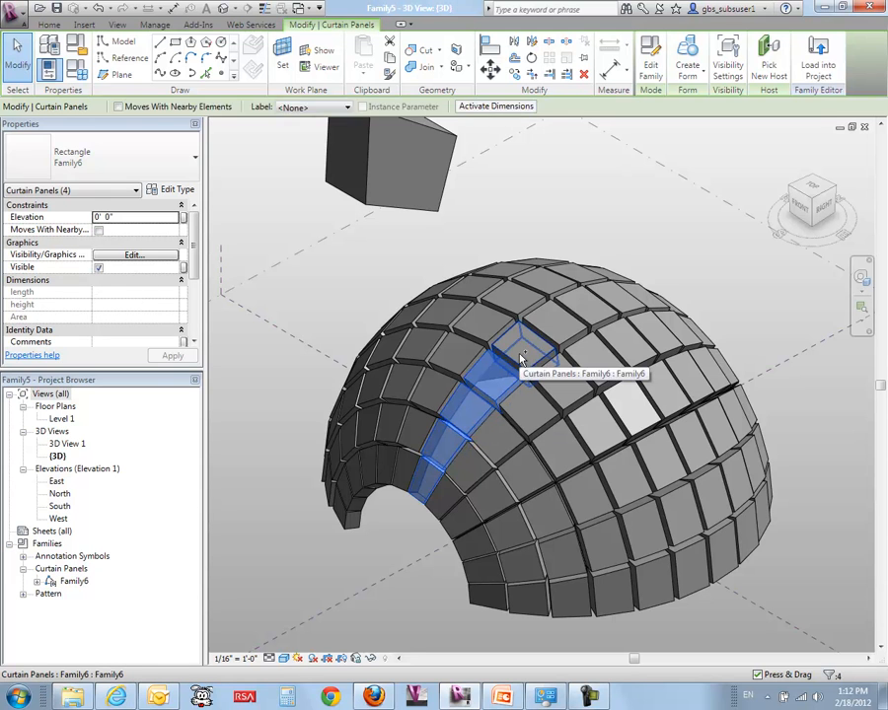
{"action": "left_click", "coordinate": [552, 334], "text": "ctrl"}
{"action": "left_click", "coordinate": [580, 312], "text": "ctrl"}
{"action": "left_click", "coordinate": [604, 299], "text": "ctrl"}
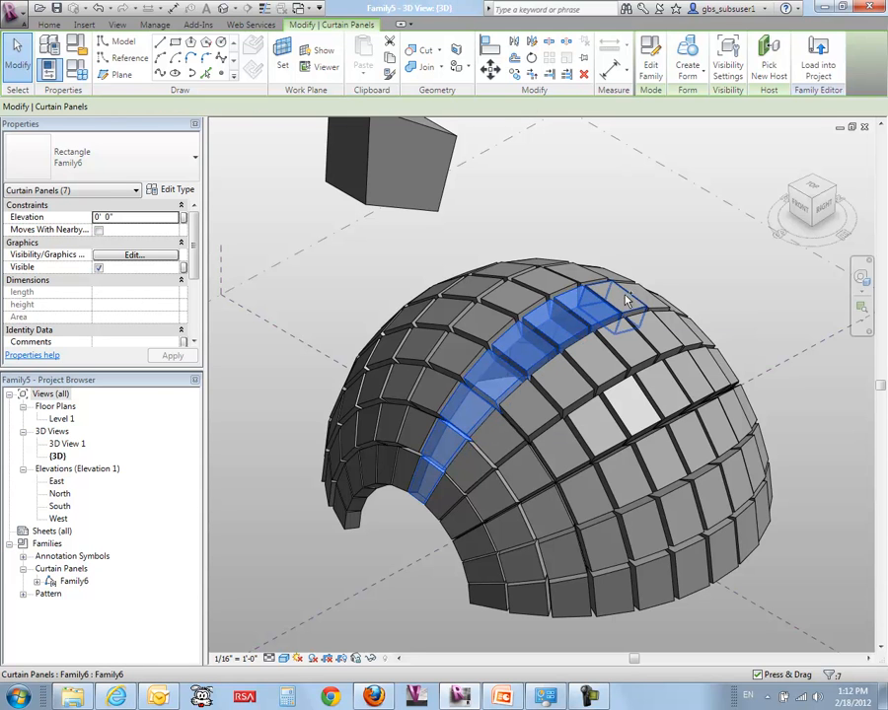
{"action": "left_click", "coordinate": [627, 293], "text": "ctrl"}
{"action": "left_click", "coordinate": [643, 301], "text": "ctrl"}
{"action": "left_click", "coordinate": [371, 658]}
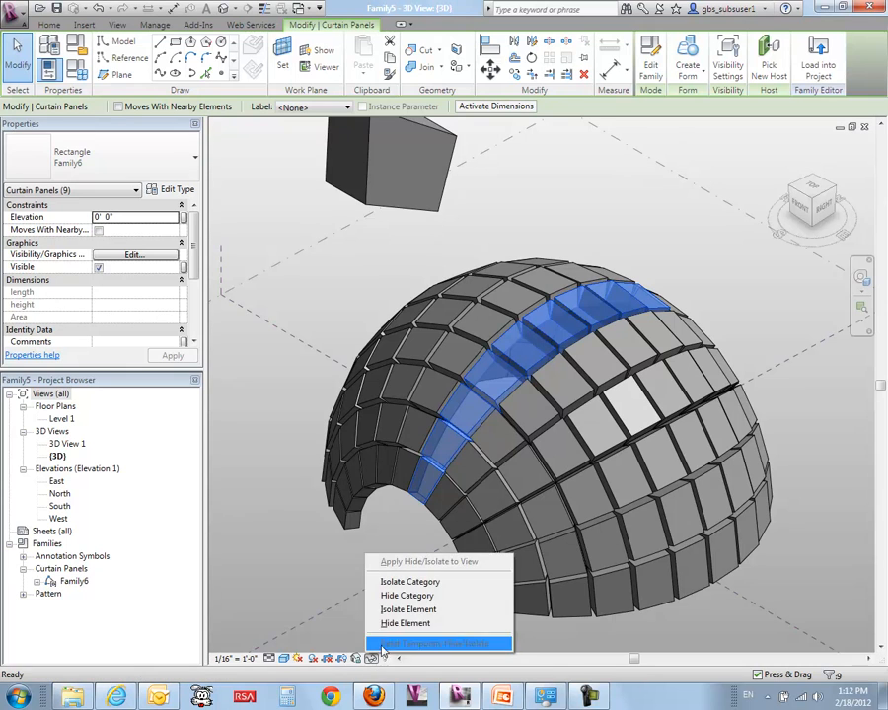
{"action": "left_click", "coordinate": [408, 610]}
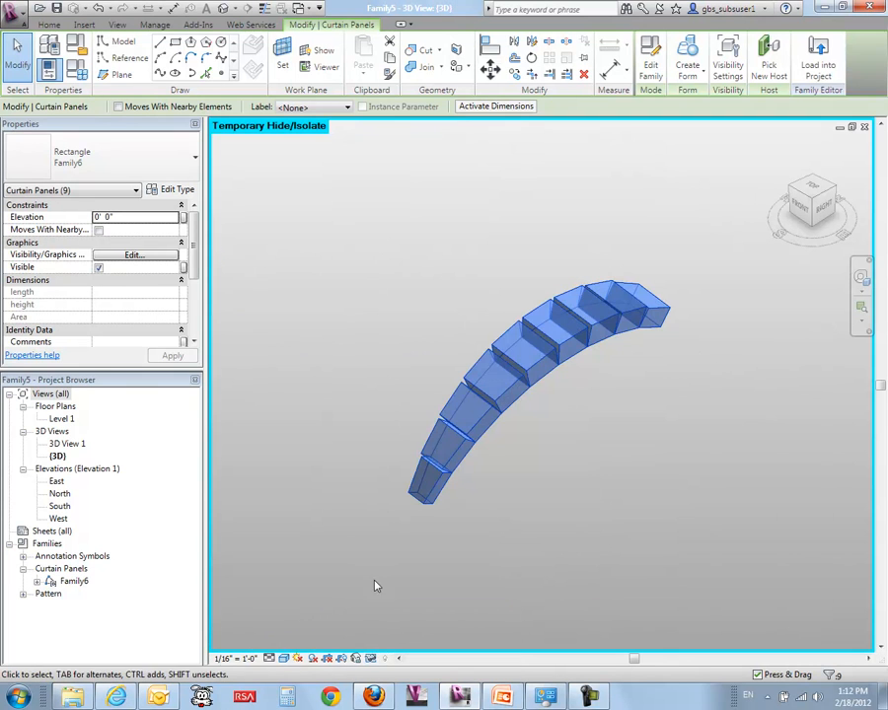
Examine the isolated panel strip from the side and front to compare how panel depth varies with panel size
{"action": "left_click", "coordinate": [353, 593]}
{"action": "middle_click_drag", "start_coordinate": [354, 593], "coordinate": [236, 422], "text": "shift"}
{"action": "scroll", "coordinate": [351, 449], "scroll_direction": "up", "scroll_amount": 3}
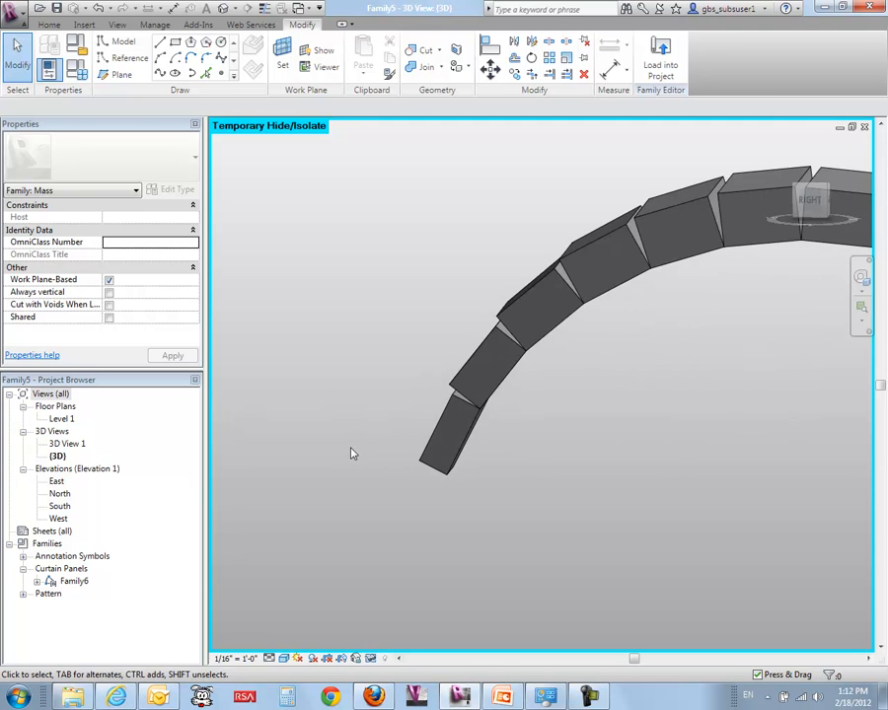
{"action": "middle_click_drag", "start_coordinate": [357, 445], "coordinate": [523, 514]}
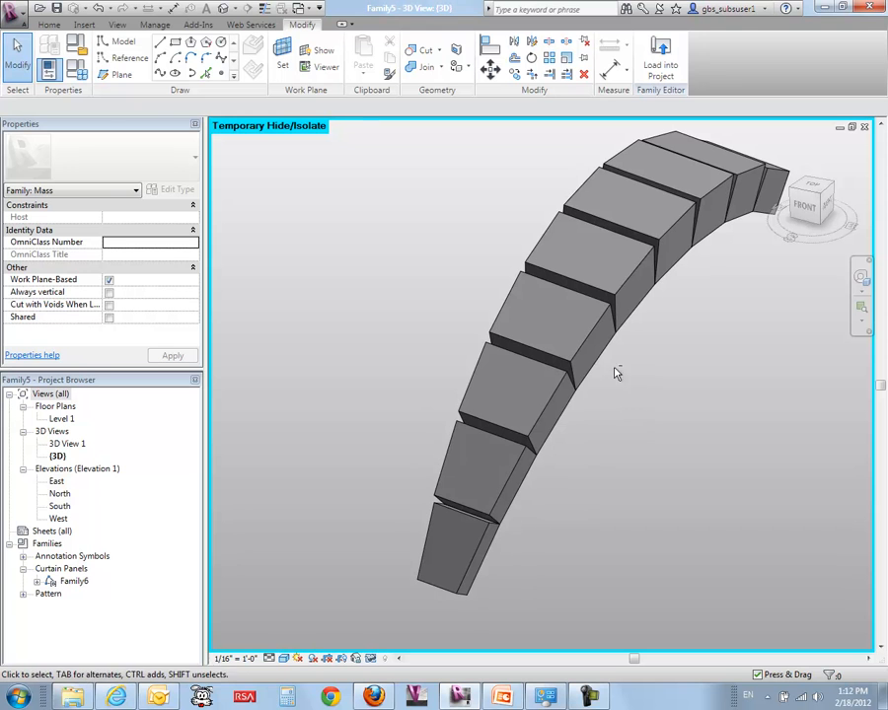
{"action": "middle_click_drag", "start_coordinate": [646, 402], "coordinate": [554, 452], "text": "shift"}
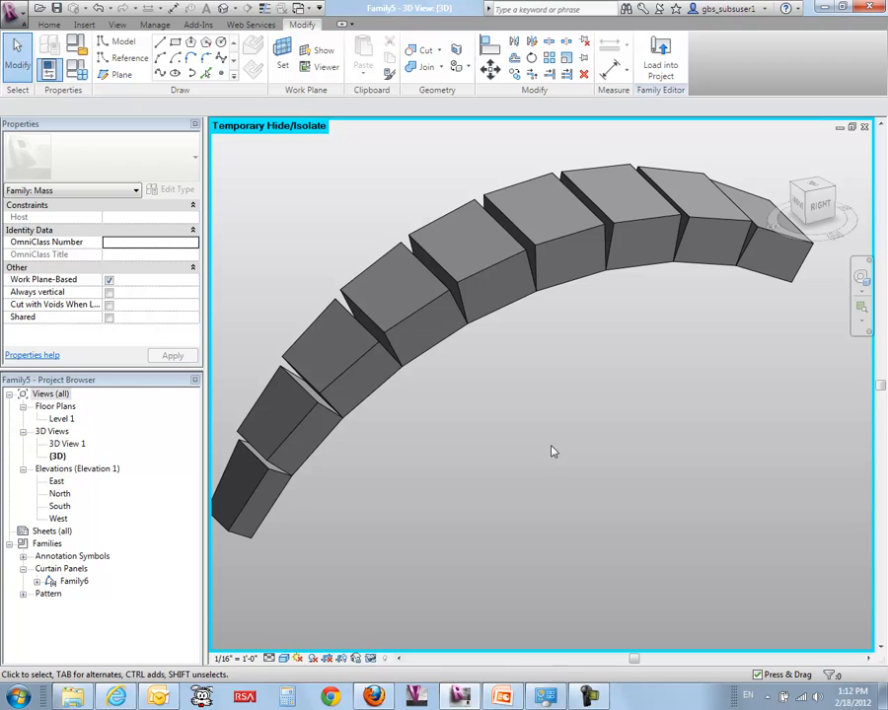
{"action": "scroll", "coordinate": [464, 470], "scroll_direction": "down", "scroll_amount": 4}
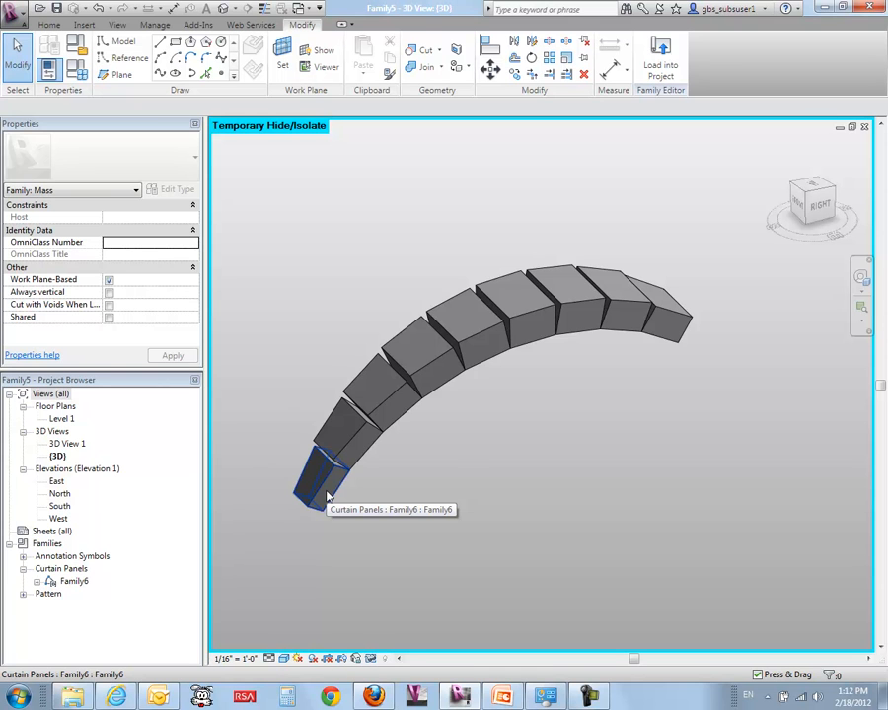
{"action": "left_click", "coordinate": [192, 231]}
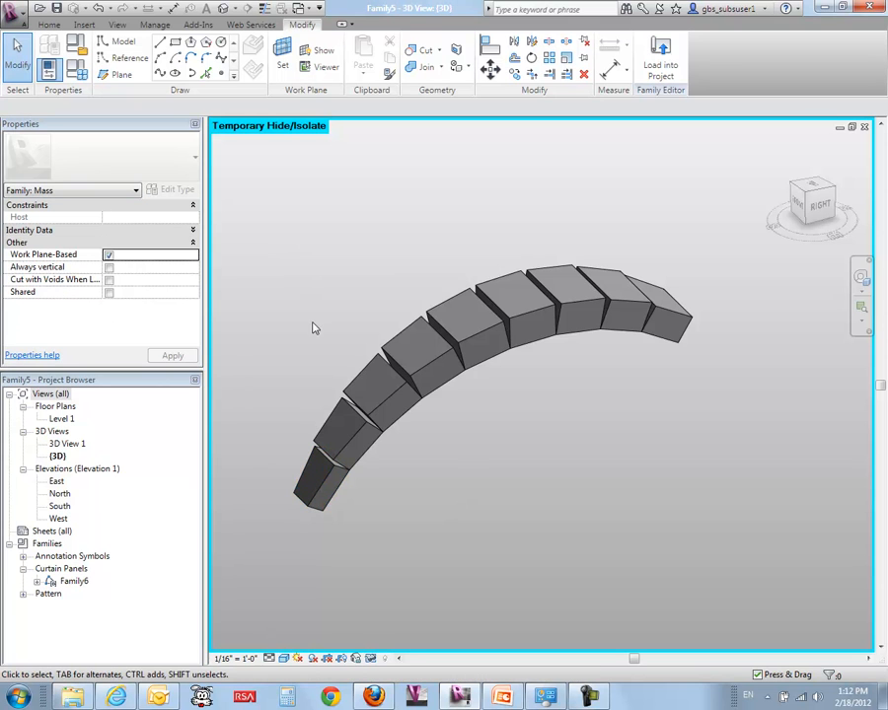
Go through the open windows and close Ex04_RefLineGeom.rfa without saving its changes
{"action": "key", "text": "ctrl+Tab"}
{"action": "middle_click_drag", "start_coordinate": [386, 351], "coordinate": [404, 420], "text": "shift"}
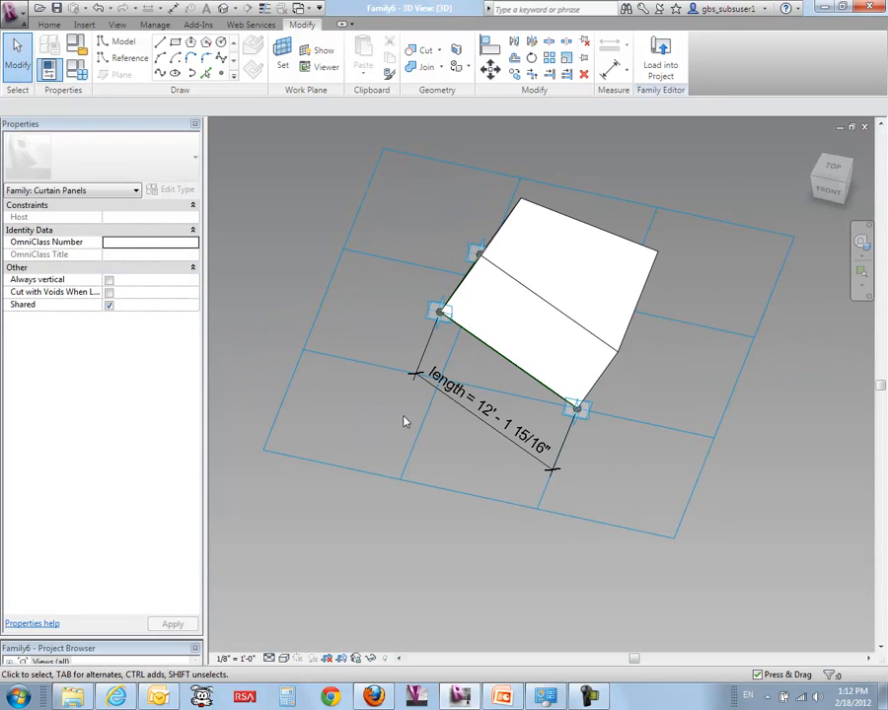
{"action": "key", "text": "ctrl+Tab"}
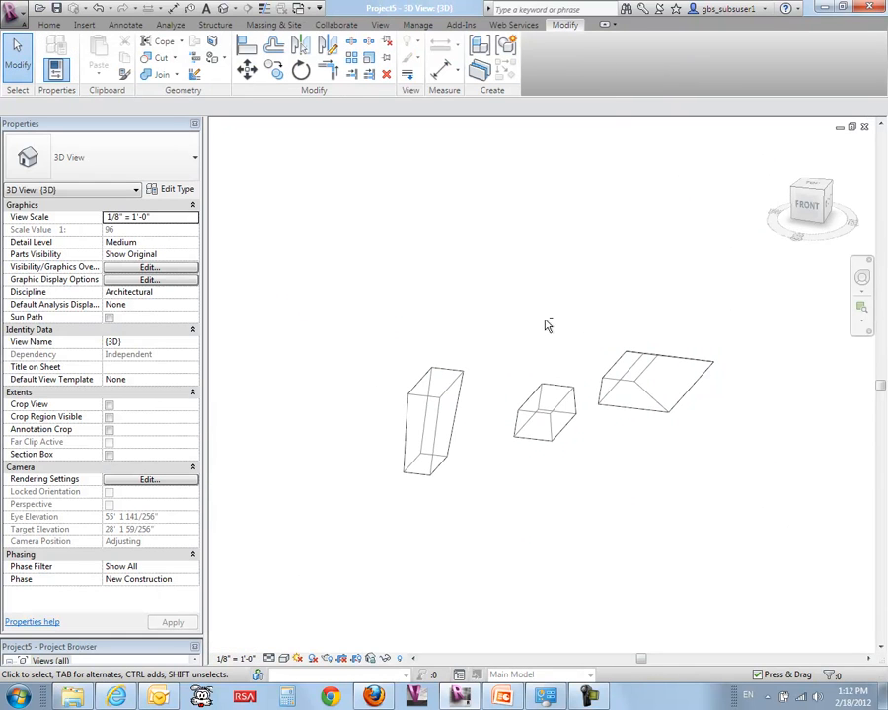
{"action": "left_click", "coordinate": [864, 127]}
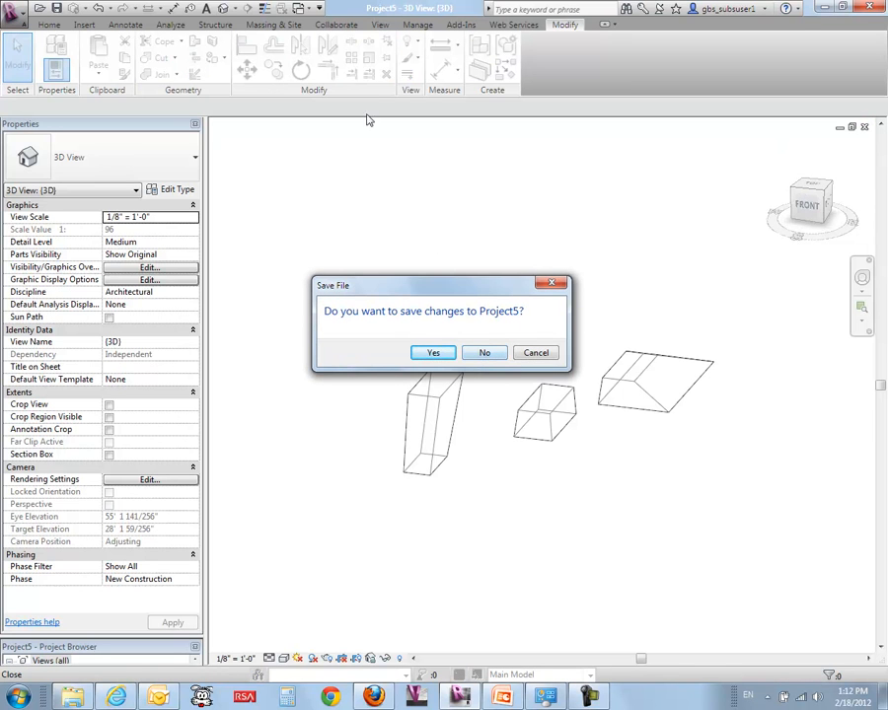
{"action": "left_click", "coordinate": [487, 355]}
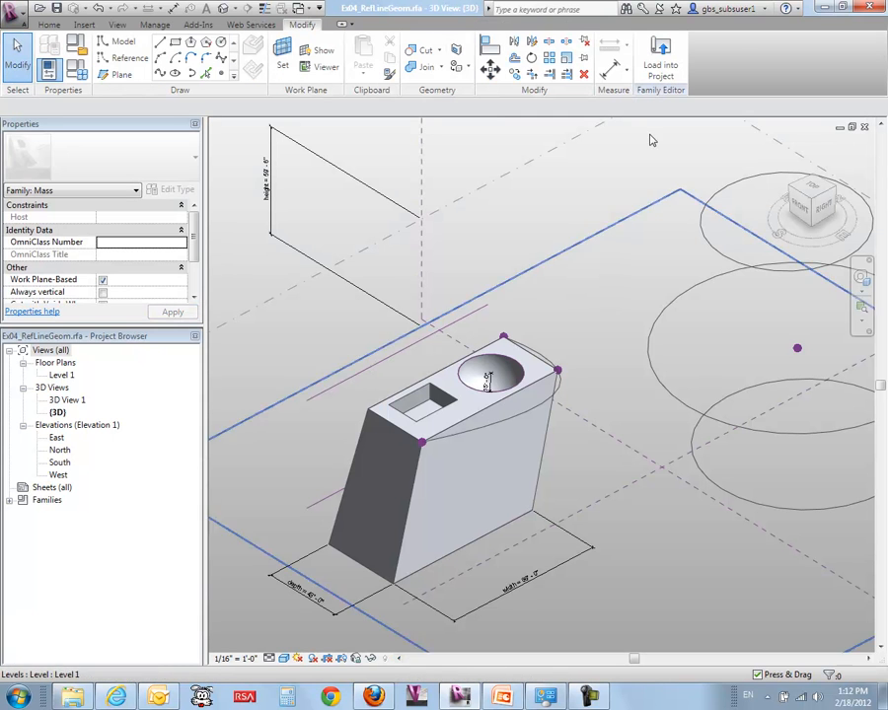
{"action": "left_click", "coordinate": [864, 126]}
{"action": "left_click", "coordinate": [485, 357]}
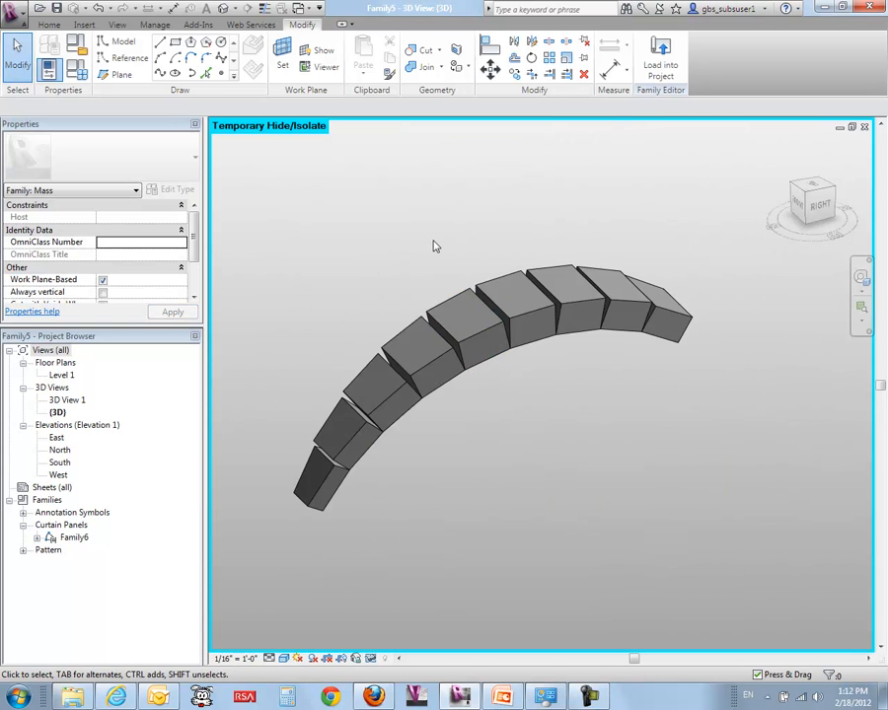
Reset the temporary hide/isolate in Family5's 3D view to bring back the whole dome
{"action": "left_click", "coordinate": [371, 658]}
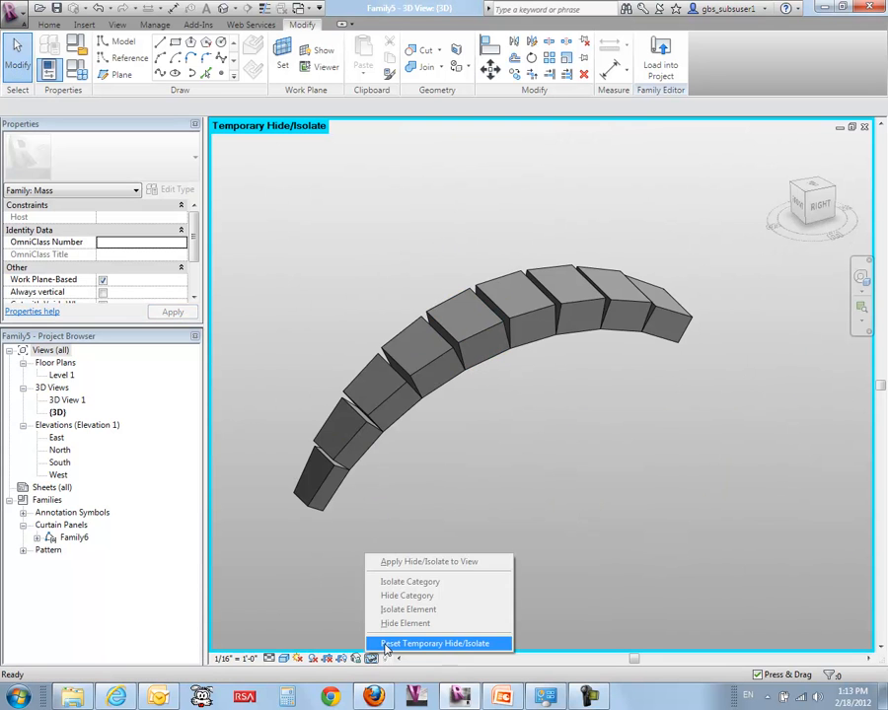
{"action": "left_click", "coordinate": [387, 648]}
{"action": "left_click", "coordinate": [528, 405]}
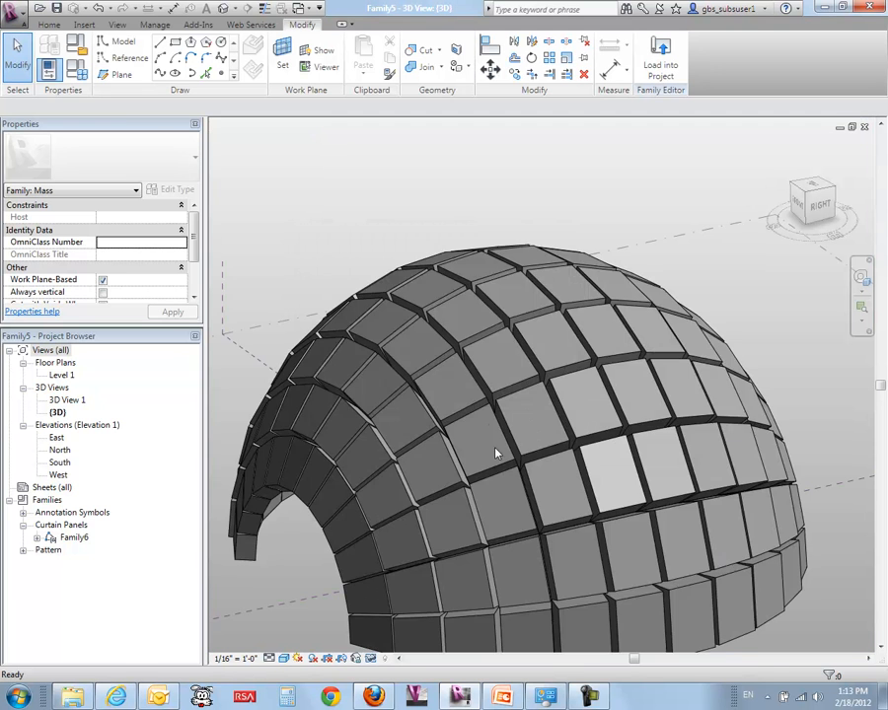
{"action": "scroll", "coordinate": [313, 353], "scroll_direction": "down", "scroll_amount": 6}
{"action": "middle_click_drag", "start_coordinate": [452, 291], "coordinate": [481, 387], "text": "shift"}
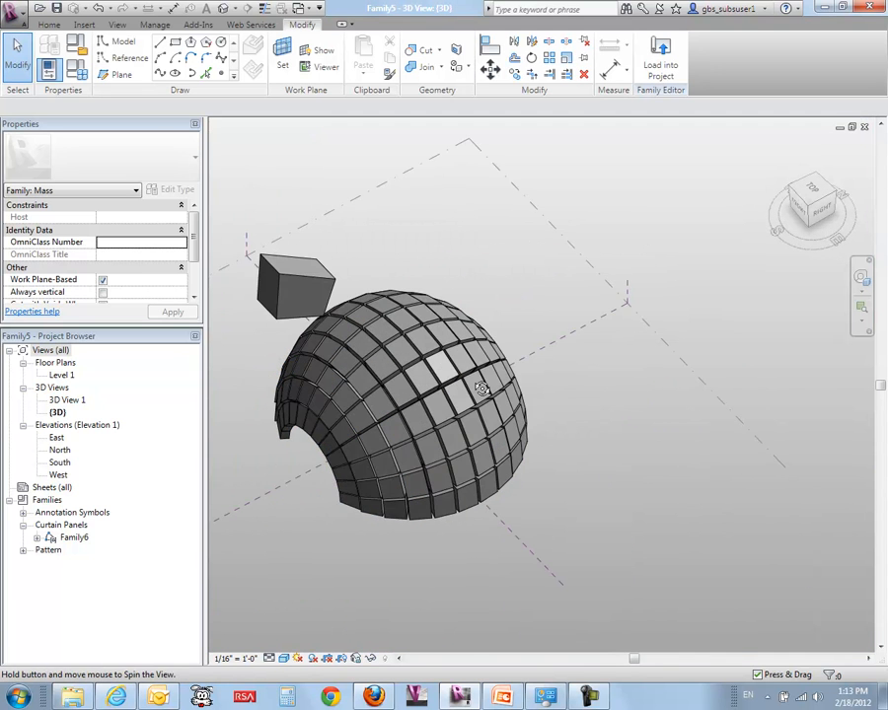
{"action": "middle_click_drag", "start_coordinate": [609, 468], "coordinate": [647, 417]}
{"action": "middle_click_drag", "start_coordinate": [398, 531], "coordinate": [411, 481], "text": "shift"}
{"action": "middle_click_drag", "start_coordinate": [475, 516], "coordinate": [521, 517]}
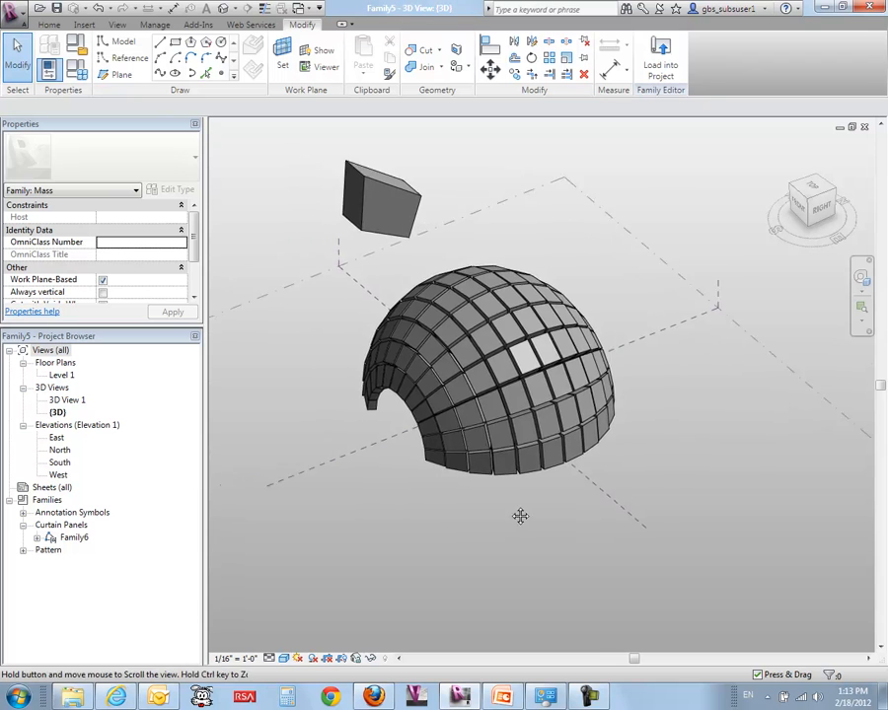
Load Family5 into Project5 and place the dome mass on the Level 1 work plane near the existing masses, dismissing the save reminder
{"action": "left_click", "coordinate": [660, 59]}
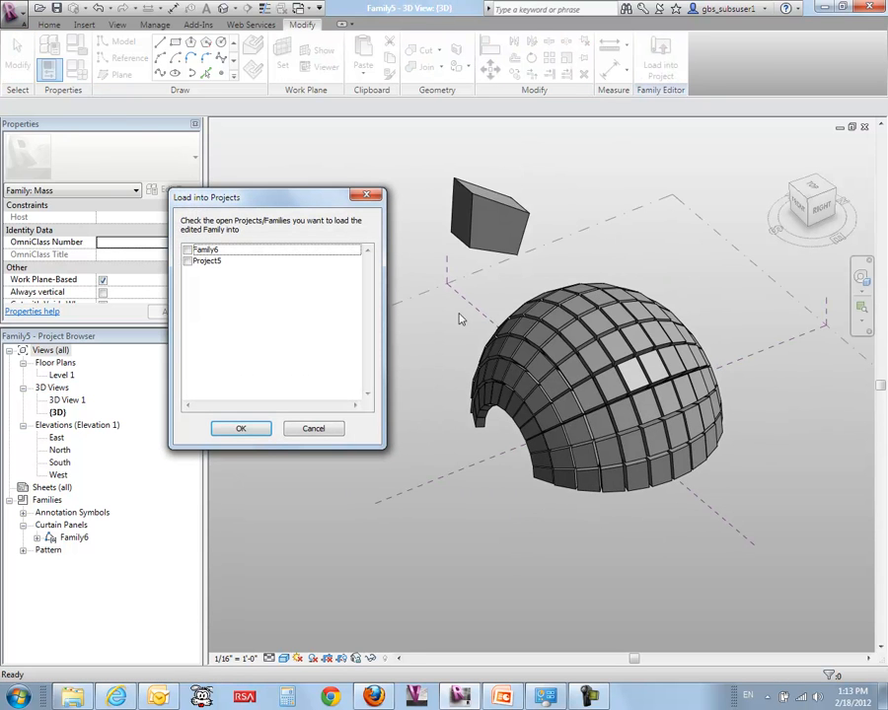
{"action": "left_click", "coordinate": [188, 261]}
{"action": "left_click", "coordinate": [241, 430]}
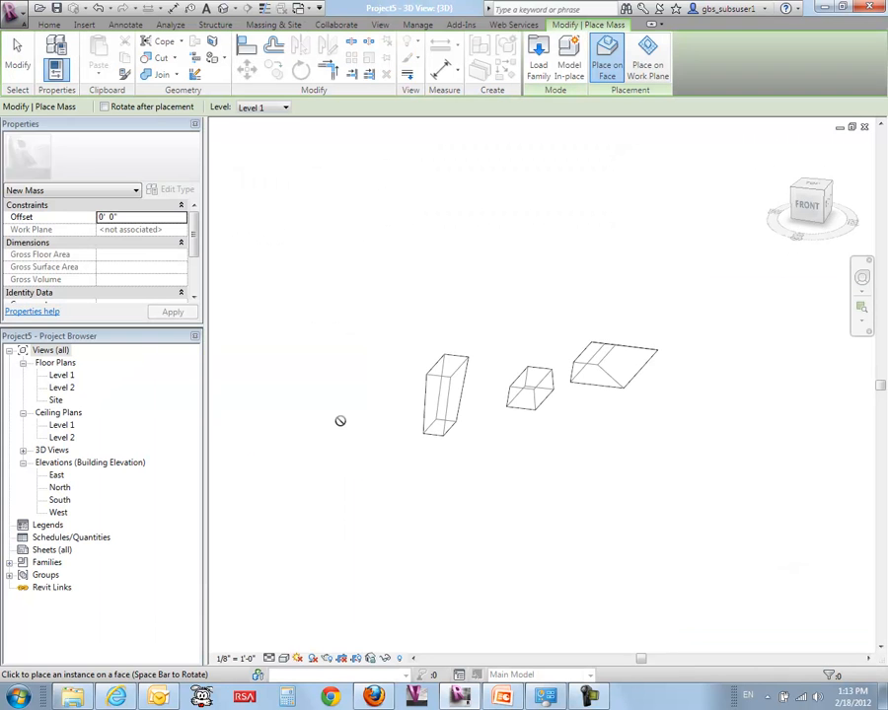
{"action": "left_click", "coordinate": [645, 60]}
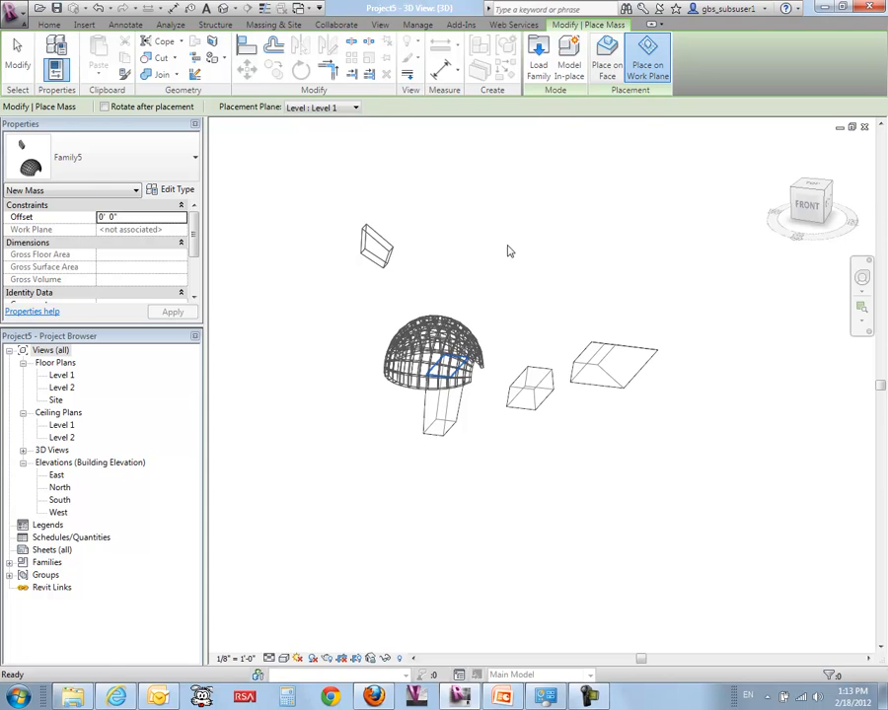
{"action": "left_click", "coordinate": [498, 365]}
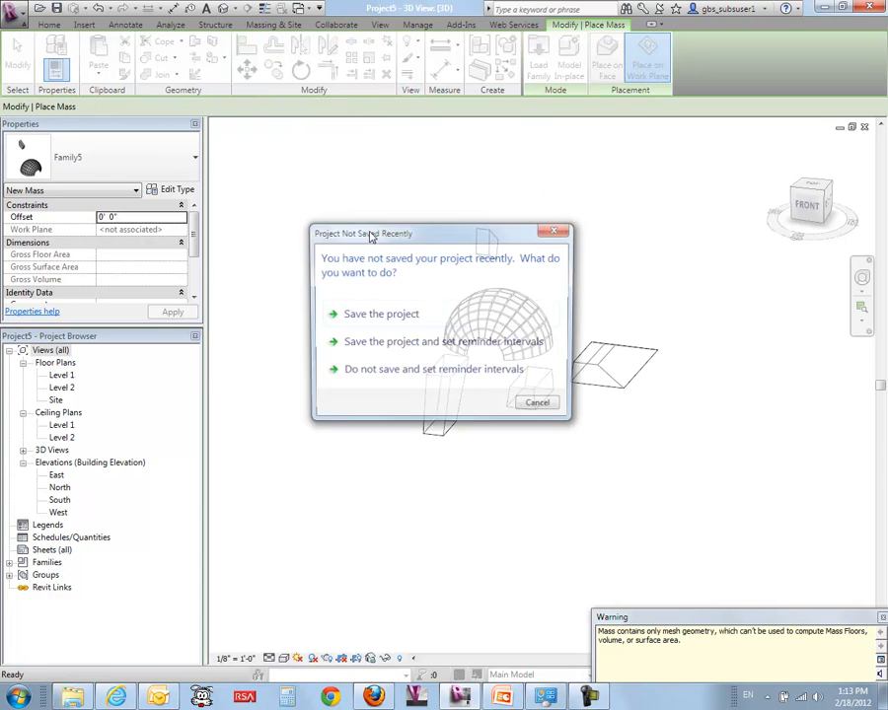
{"action": "left_click", "coordinate": [540, 406]}
{"action": "middle_click_drag", "start_coordinate": [424, 336], "coordinate": [308, 404], "text": "shift"}
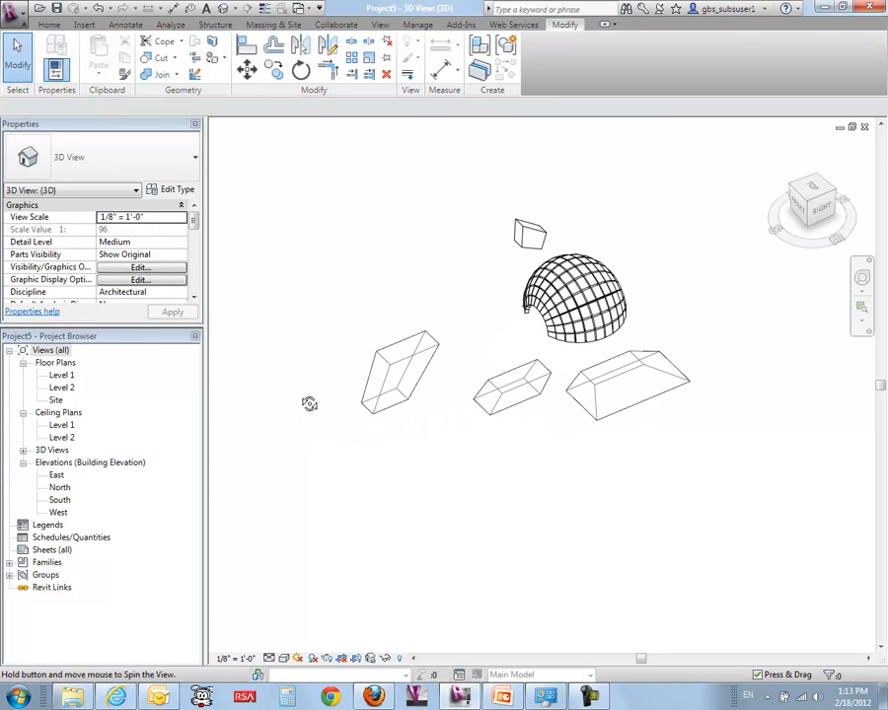
Inspect the properties of the placed dome mass, and then the length, height and area of a single curtain panel within it
{"action": "left_click", "coordinate": [620, 321]}
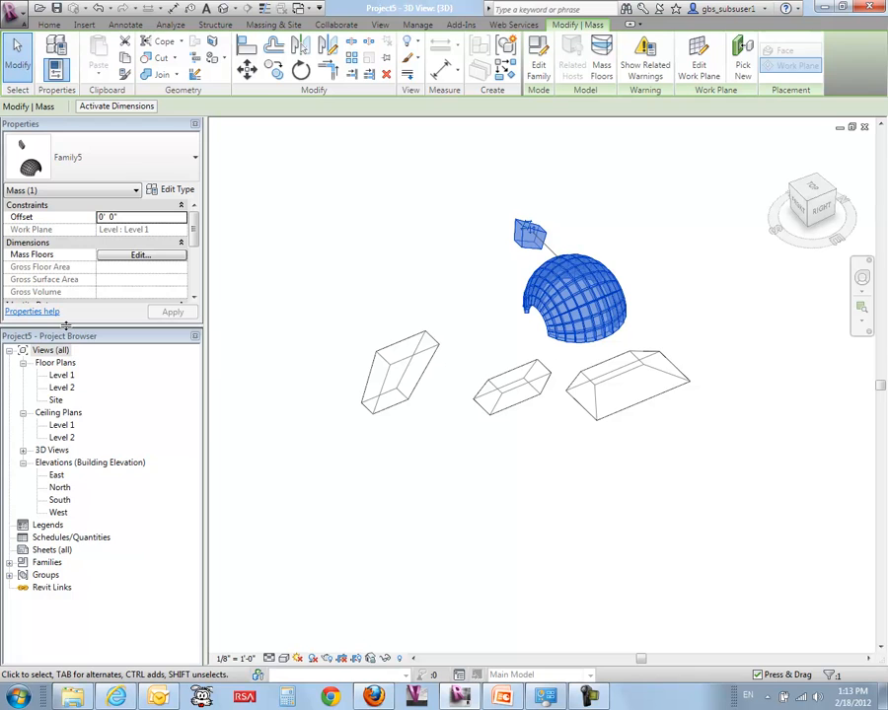
{"action": "left_click_drag", "start_coordinate": [75, 470], "coordinate": [75, 484]}
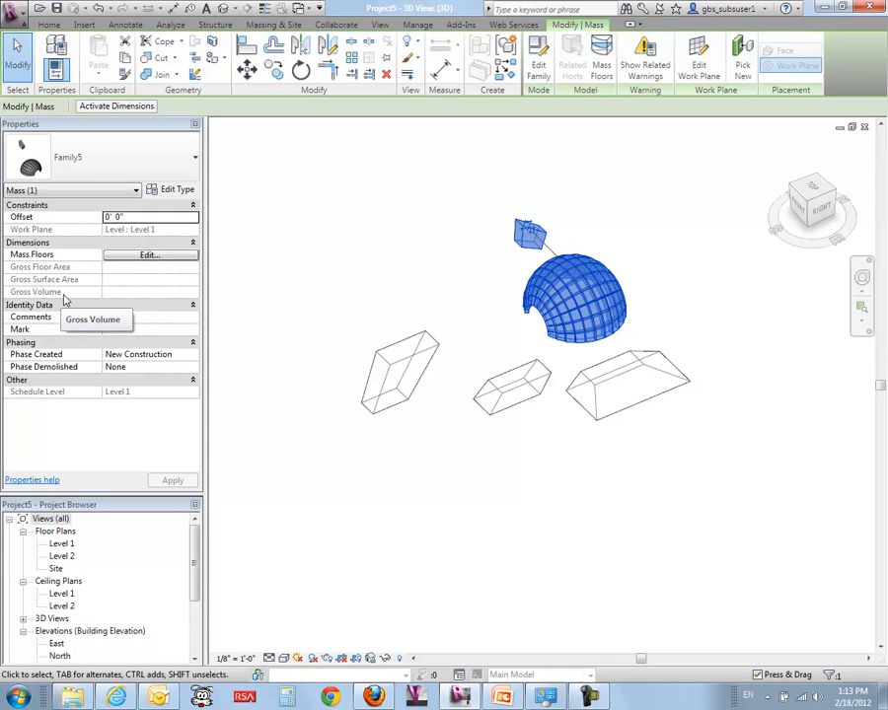
{"action": "left_click", "coordinate": [381, 257]}
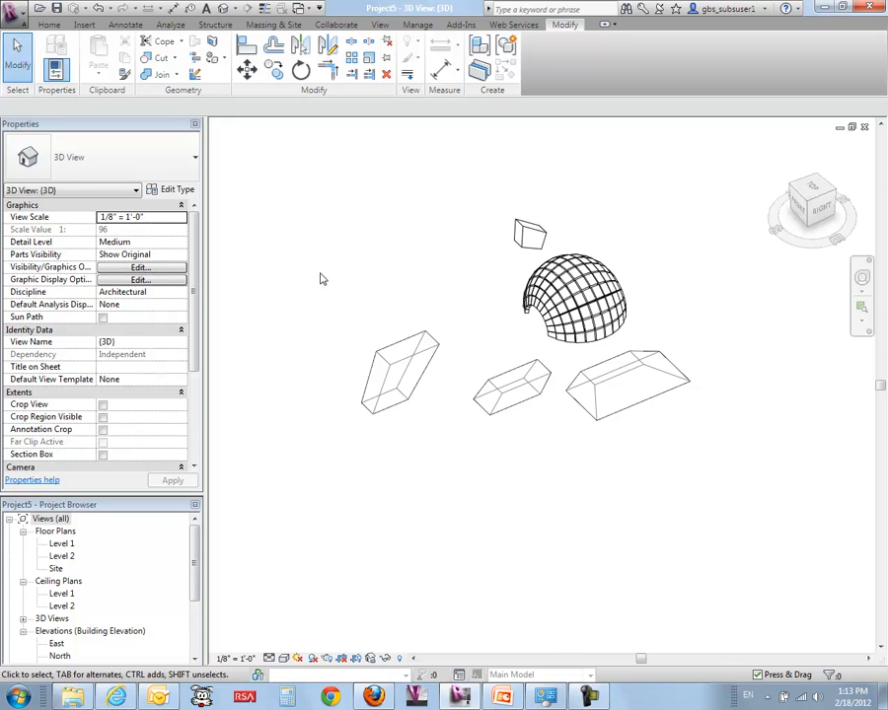
{"action": "key", "text": "Tab"}
{"action": "left_click", "coordinate": [592, 306]}
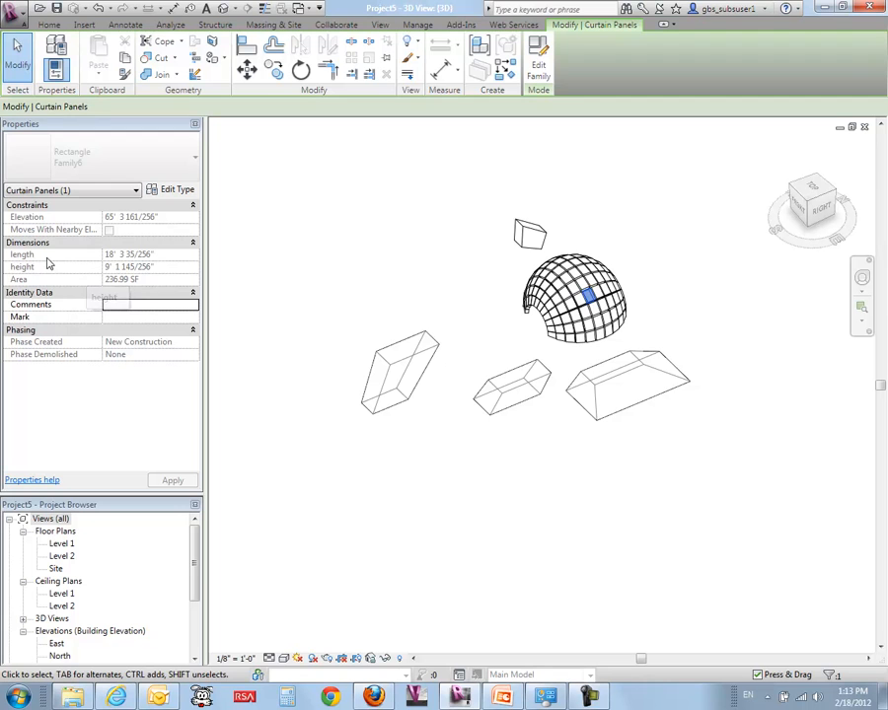
{"action": "left_click", "coordinate": [343, 309]}
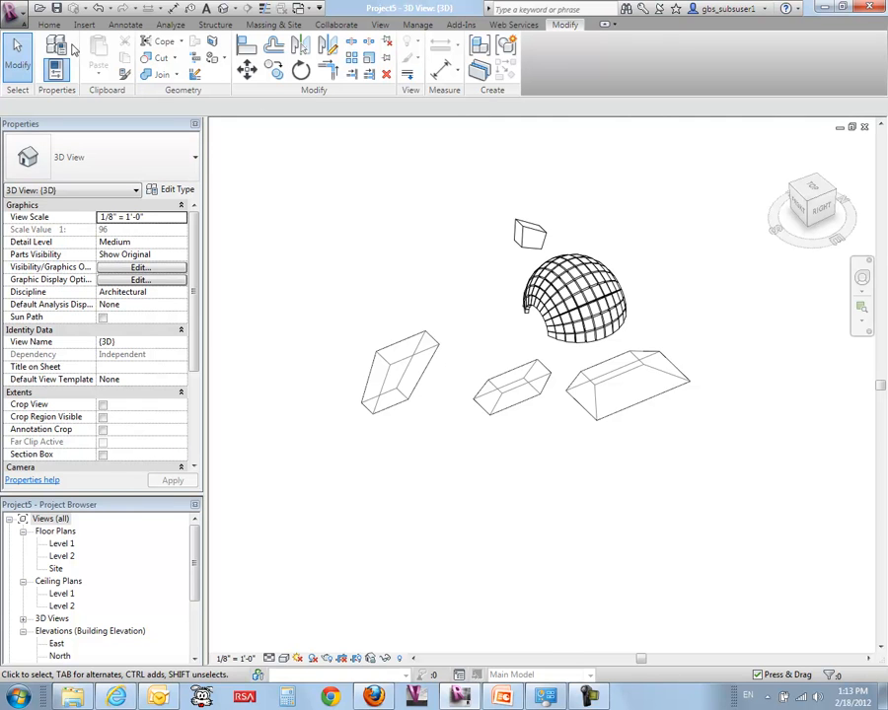
Create a new building component schedule for the Curtain Panels category, keeping the New Construction phase
{"action": "left_click", "coordinate": [382, 26]}
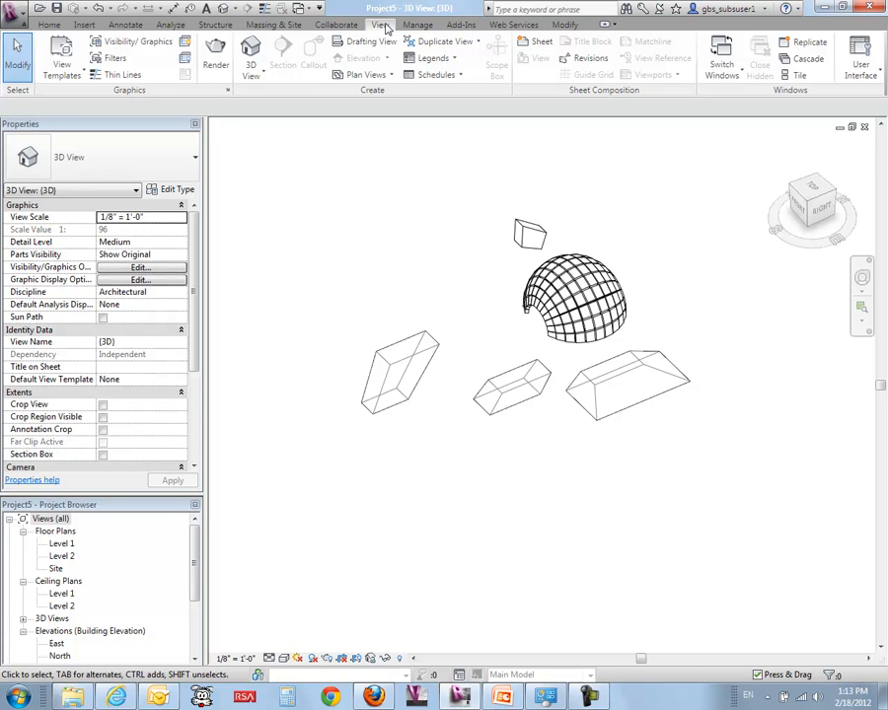
{"action": "left_click", "coordinate": [459, 75]}
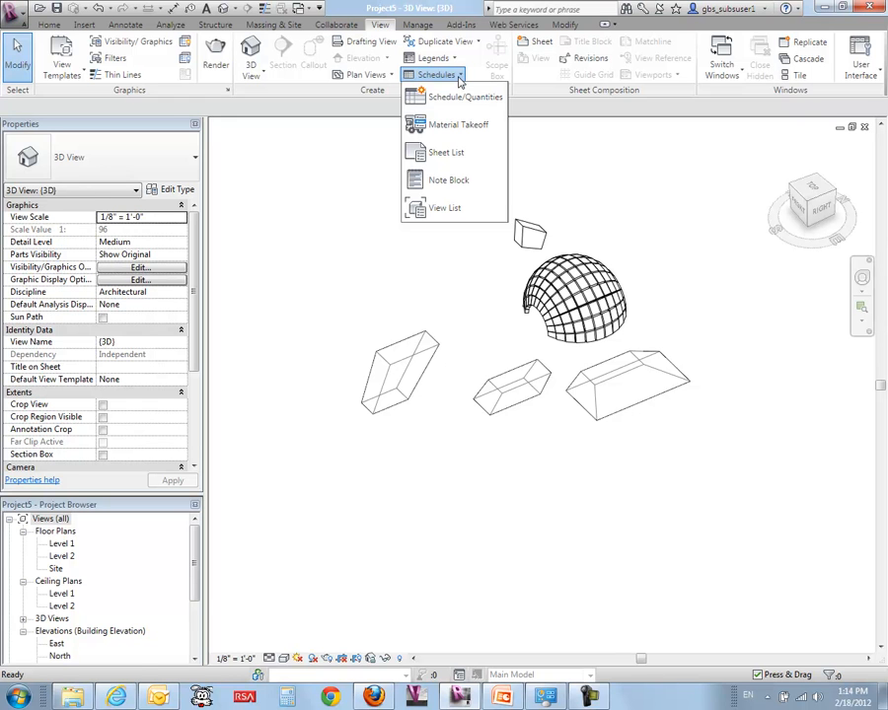
{"action": "left_click", "coordinate": [459, 96]}
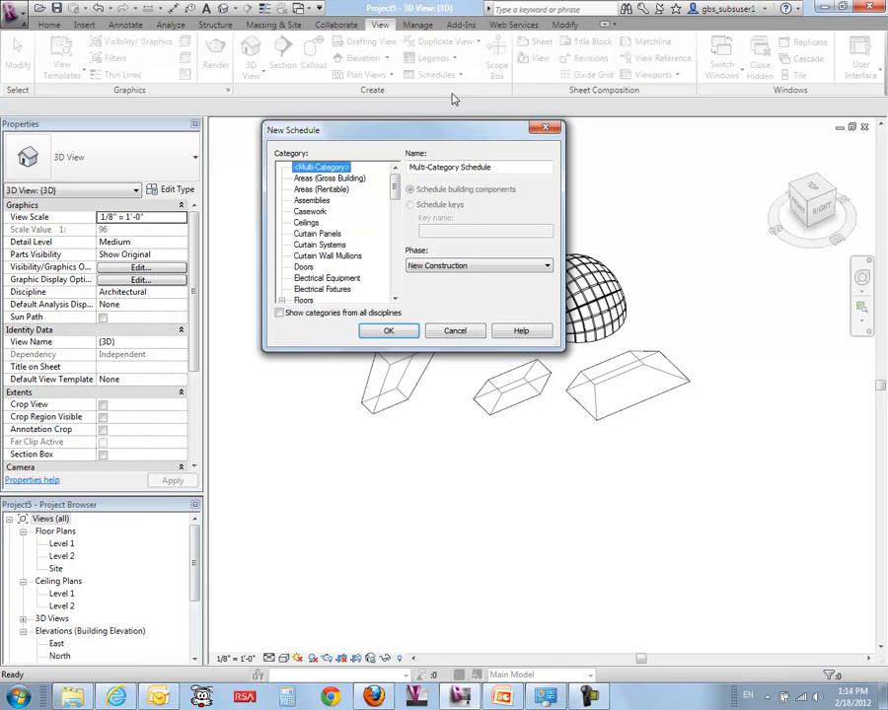
{"action": "left_click_drag", "start_coordinate": [409, 131], "coordinate": [384, 113]}
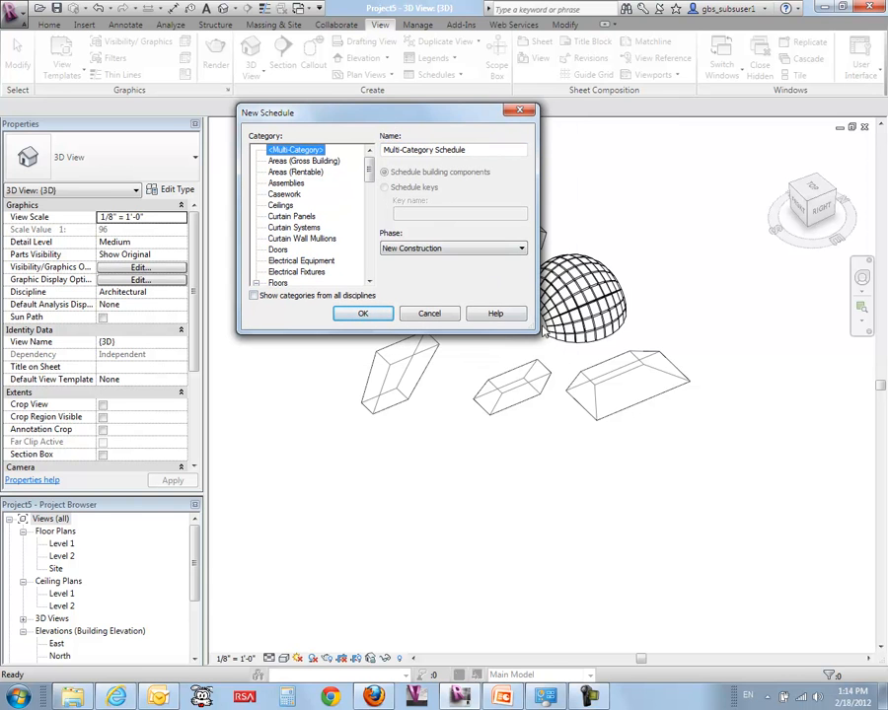
{"action": "left_click_drag", "start_coordinate": [531, 326], "coordinate": [577, 561]}
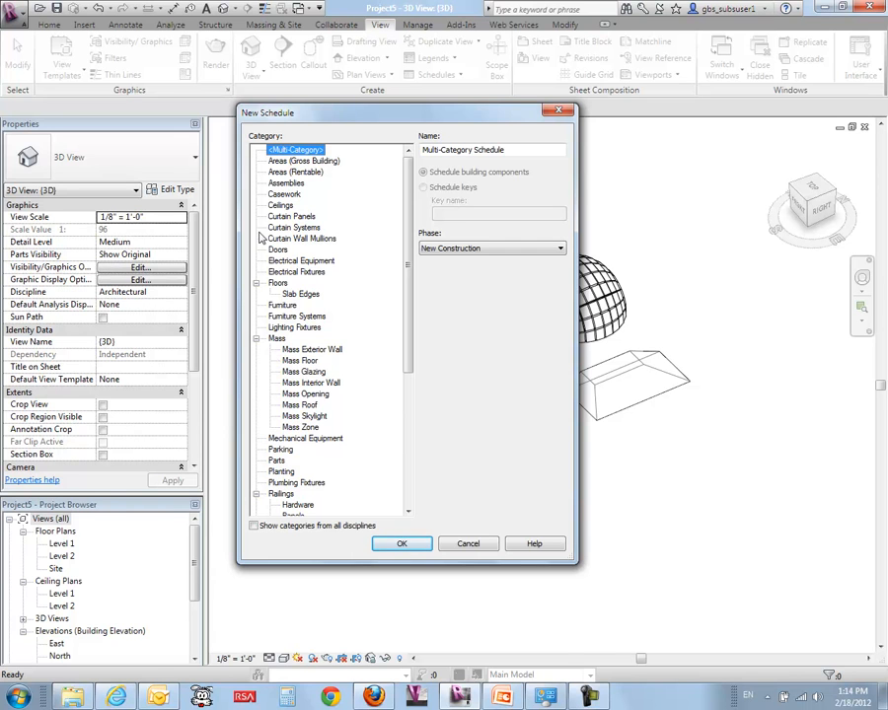
{"action": "left_click", "coordinate": [280, 205]}
{"action": "left_click", "coordinate": [289, 217]}
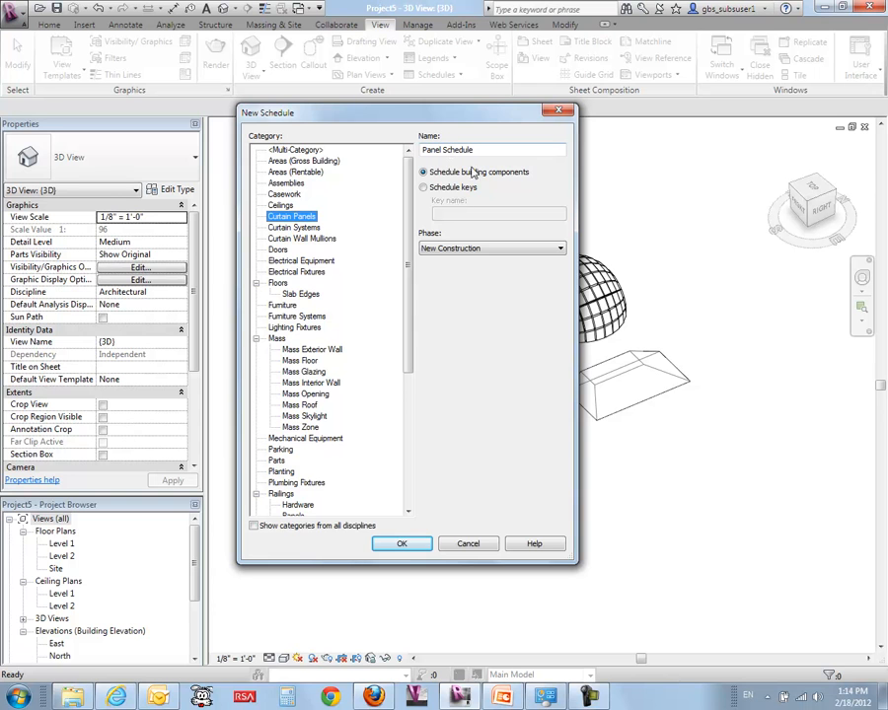
{"action": "left_click", "coordinate": [406, 541]}
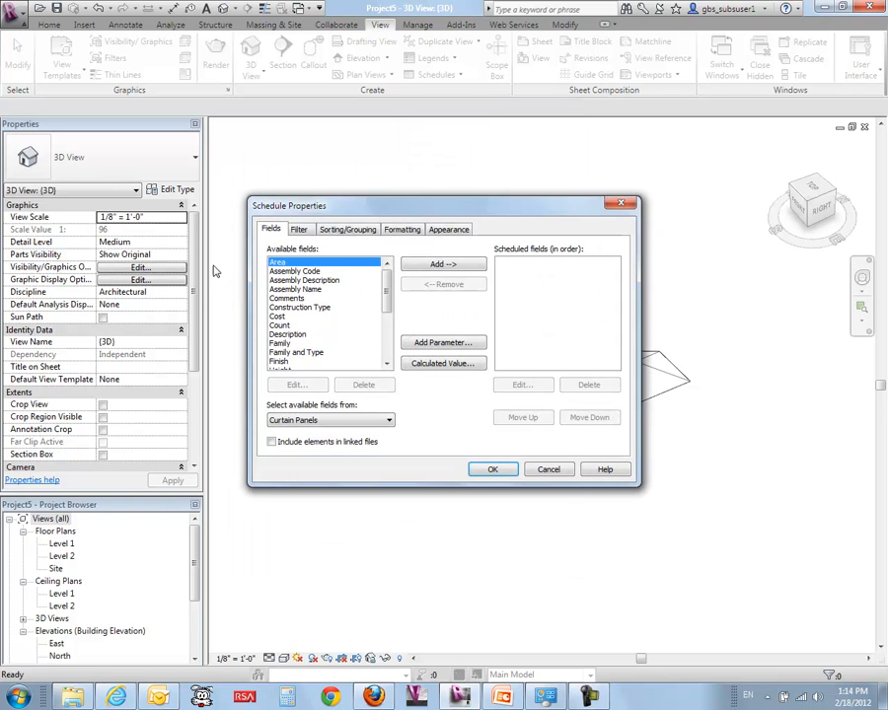
Add the Area and Family fields to the panel schedule and generate it
{"action": "left_click_drag", "start_coordinate": [387, 306], "coordinate": [383, 273]}
{"action": "left_click", "coordinate": [285, 352]}
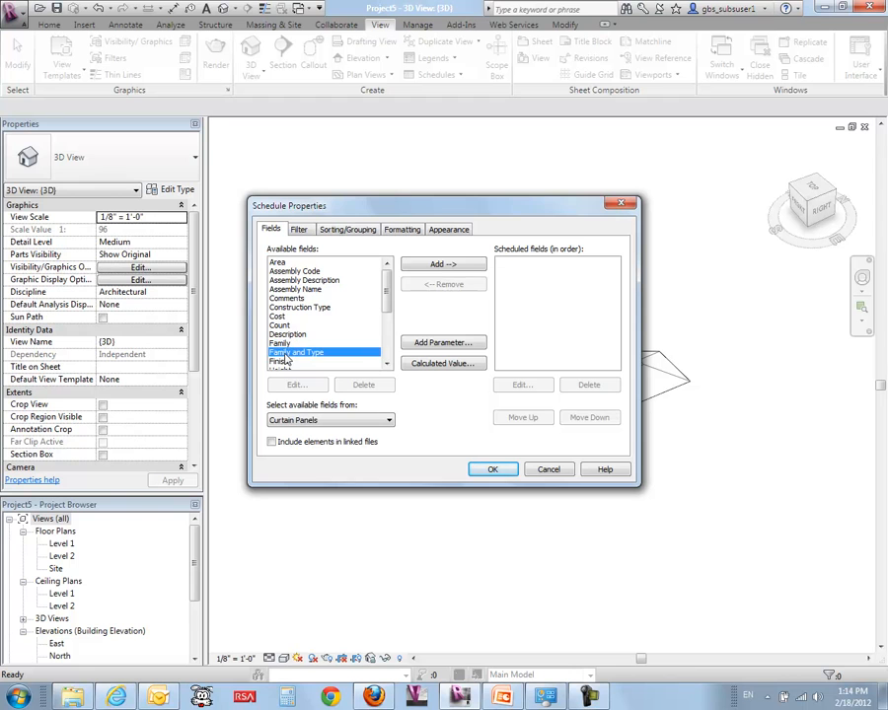
{"action": "left_click", "coordinate": [281, 262]}
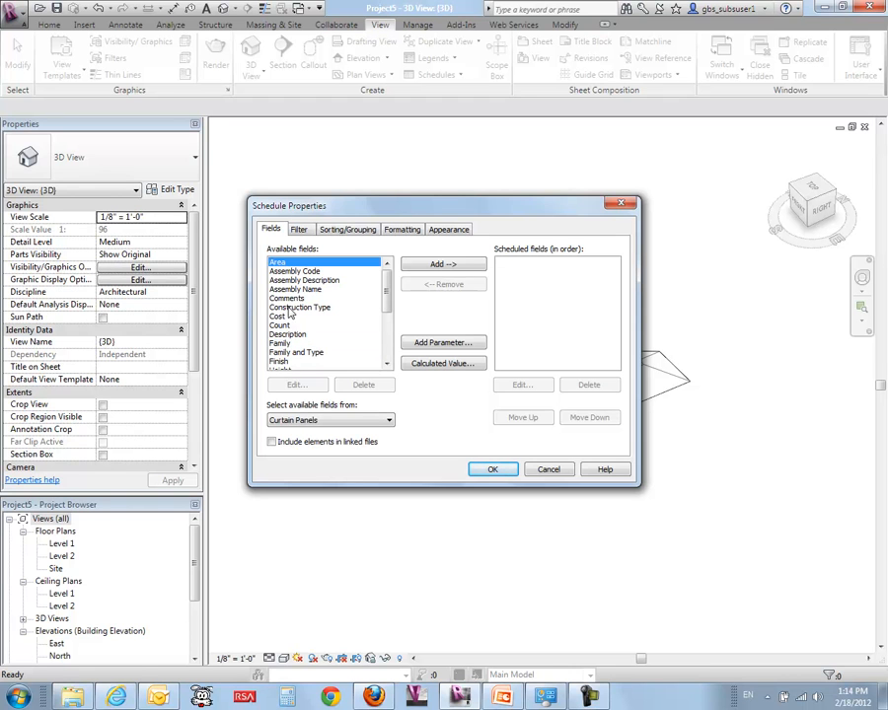
{"action": "left_click", "coordinate": [288, 344], "text": "ctrl"}
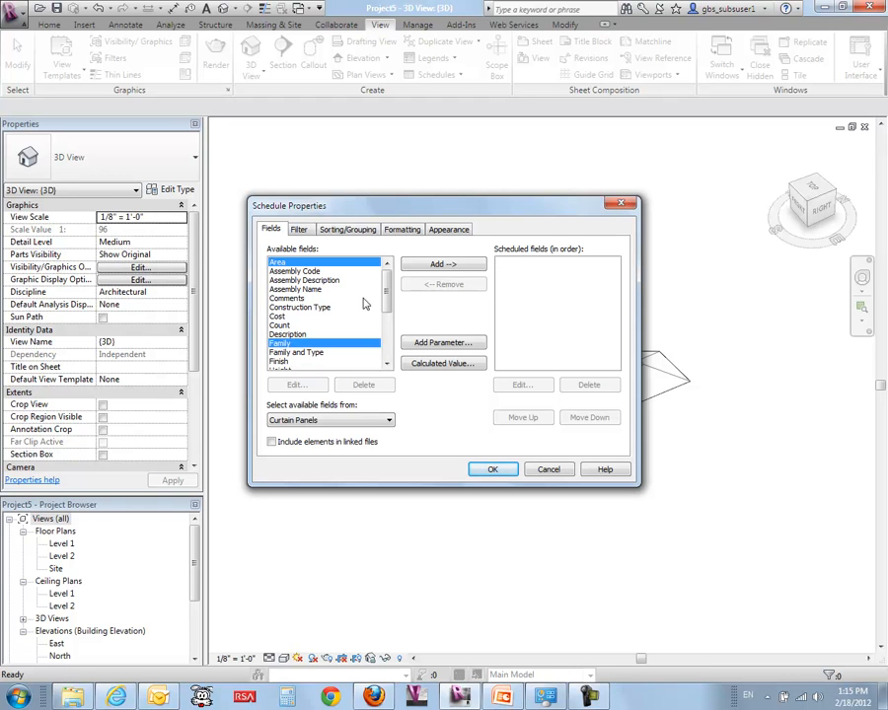
{"action": "left_click", "coordinate": [440, 267]}
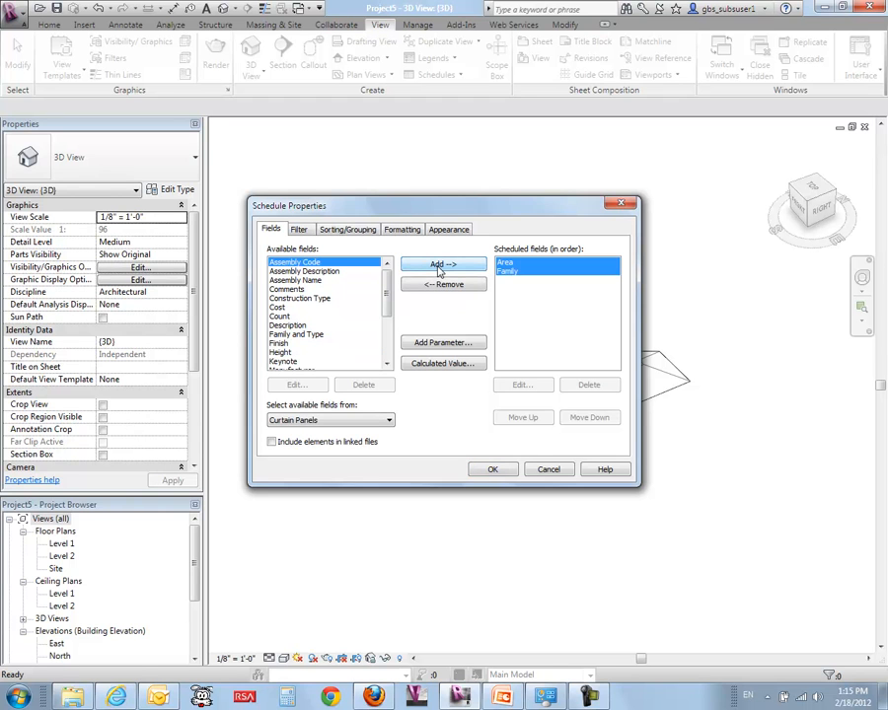
{"action": "left_click", "coordinate": [492, 470]}
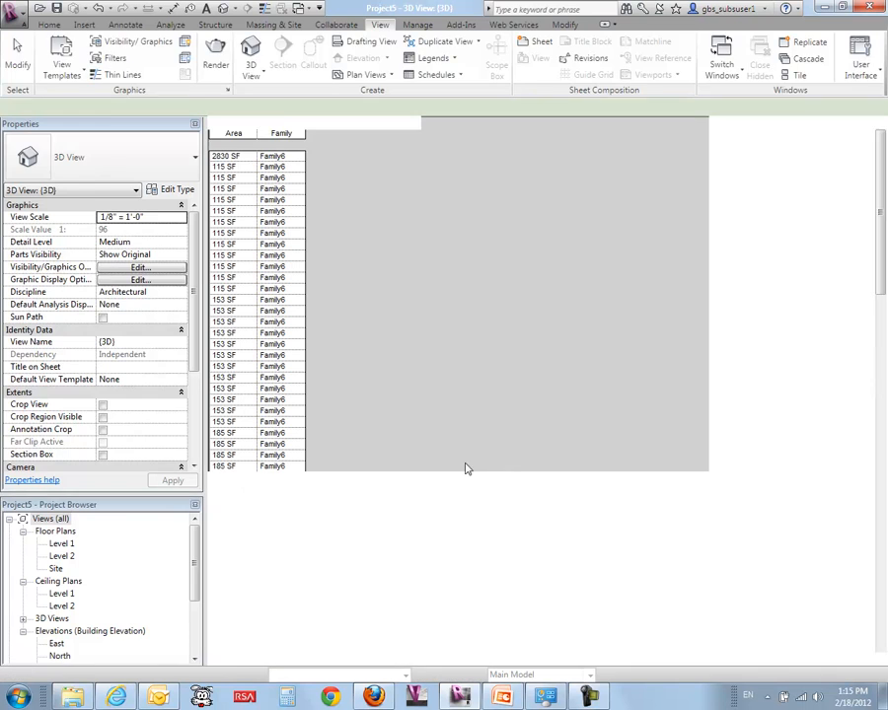
Look through the whole panel schedule's area values and select one of the 210 SF rows
{"action": "scroll", "coordinate": [252, 412], "scroll_direction": "down", "scroll_amount": 5}
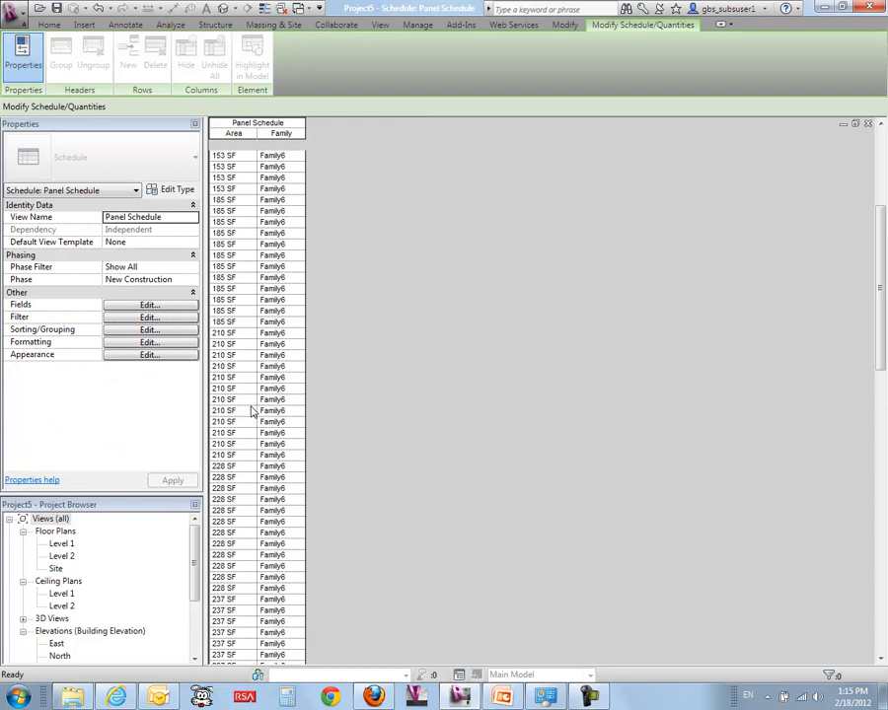
{"action": "scroll", "coordinate": [236, 452], "scroll_direction": "down", "scroll_amount": 20}
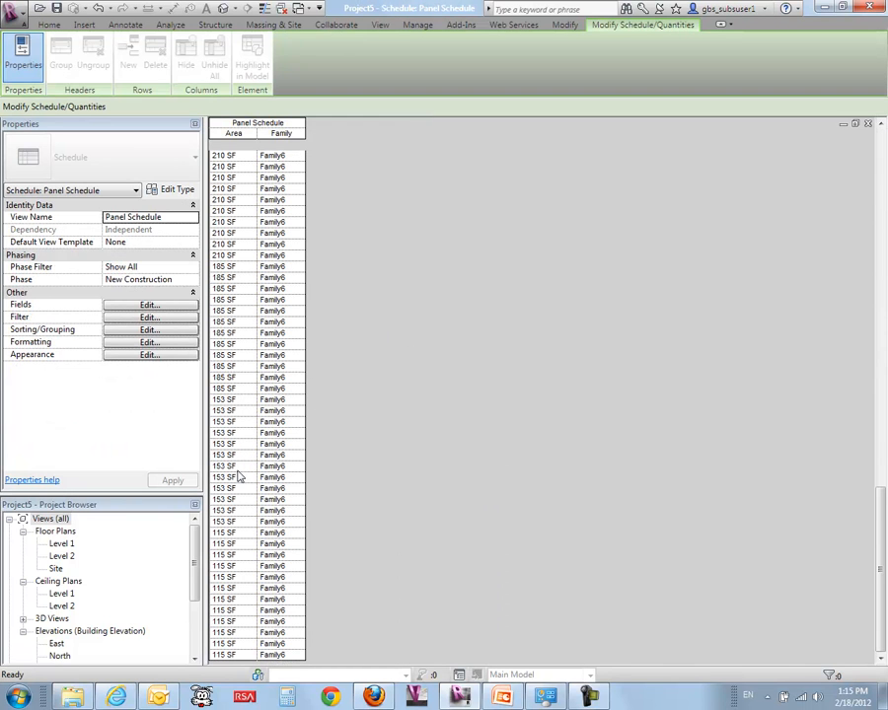
{"action": "scroll", "coordinate": [237, 476], "scroll_direction": "up", "scroll_amount": 15}
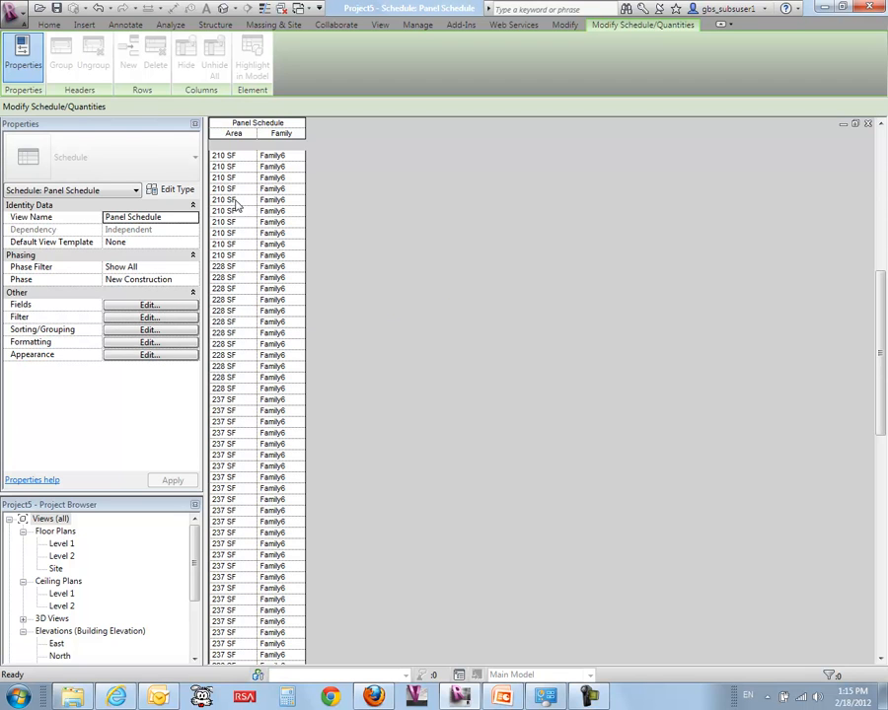
{"action": "left_click", "coordinate": [233, 157]}
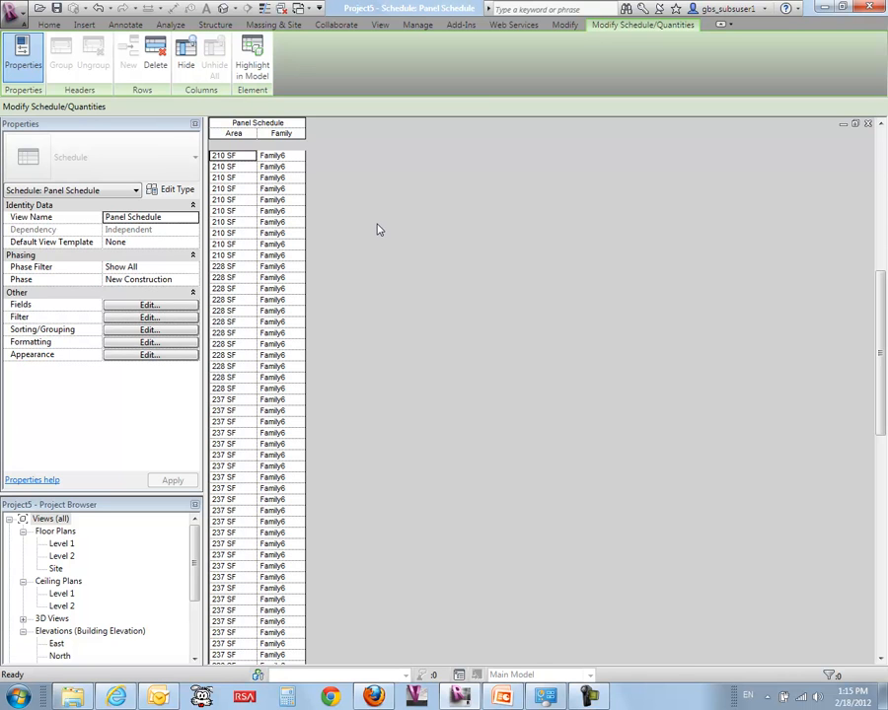
Switch back to Project5's 3D view and tile all the open windows
{"action": "key", "text": "ctrl+Tab"}
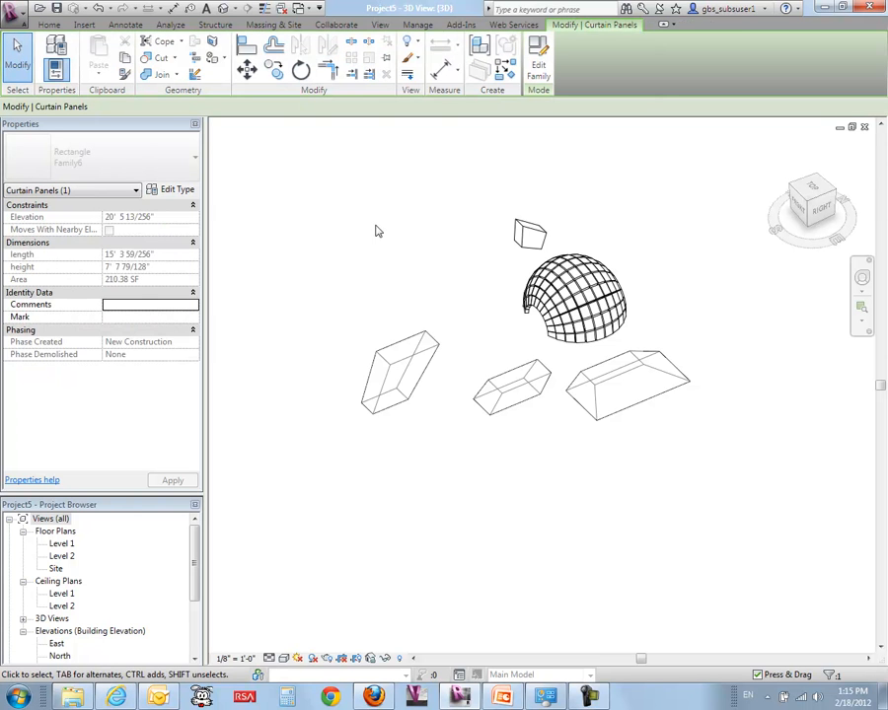
{"action": "key", "text": "w"}
{"action": "key", "text": "t"}
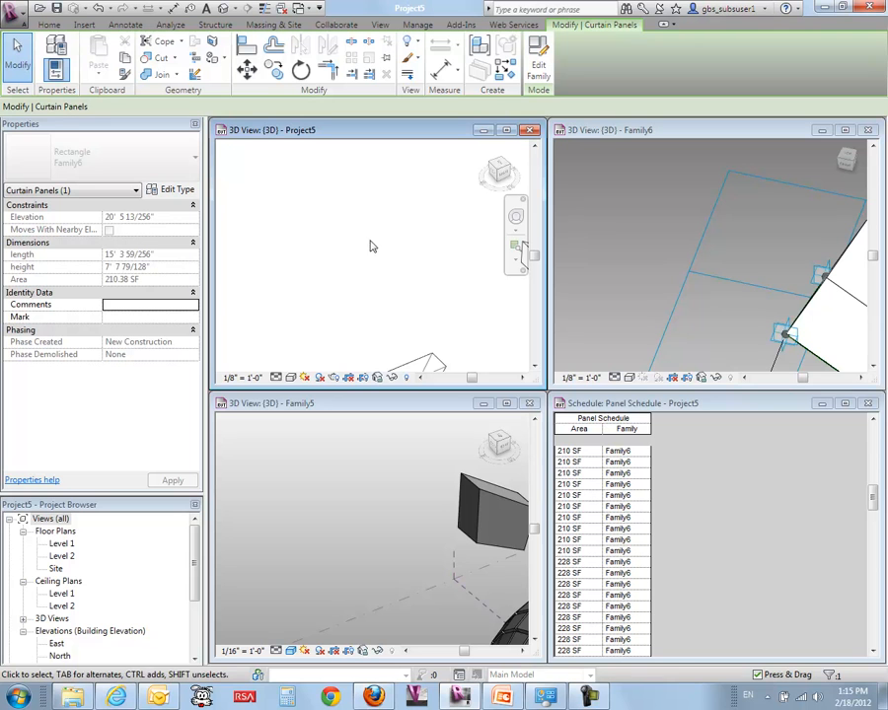
Orient Project5's tiled 3D view to the top and frame the whole dome in it
{"action": "left_click", "coordinate": [353, 520]}
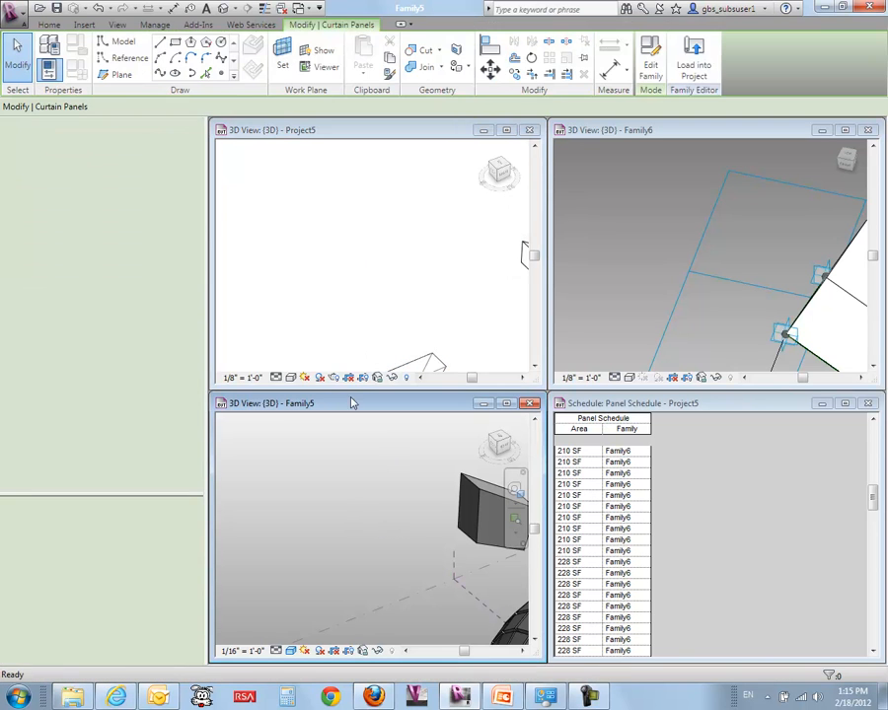
{"action": "left_click", "coordinate": [373, 301]}
{"action": "scroll", "coordinate": [375, 300], "scroll_direction": "down", "scroll_amount": 1}
{"action": "middle_click_drag", "start_coordinate": [429, 307], "coordinate": [318, 255]}
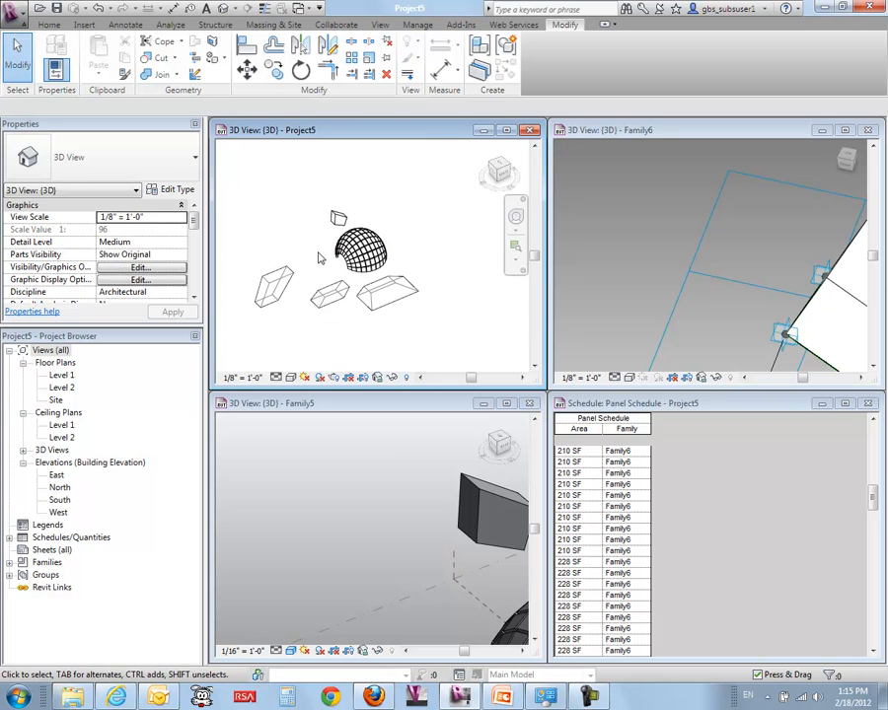
{"action": "left_click", "coordinate": [499, 170]}
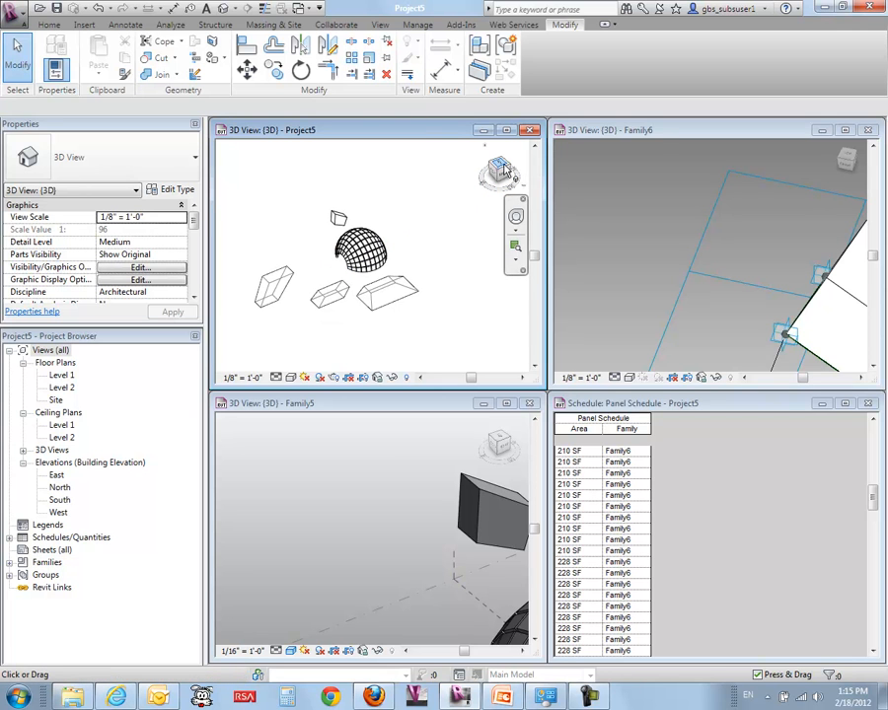
{"action": "scroll", "coordinate": [468, 206], "scroll_direction": "up", "scroll_amount": 4}
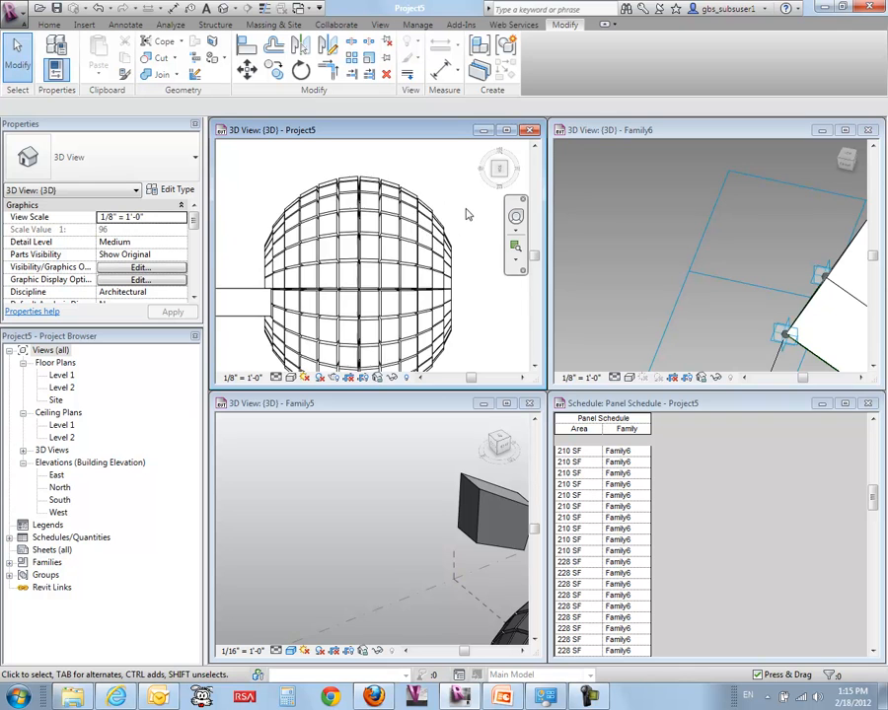
{"action": "middle_click_drag", "start_coordinate": [485, 279], "coordinate": [487, 247]}
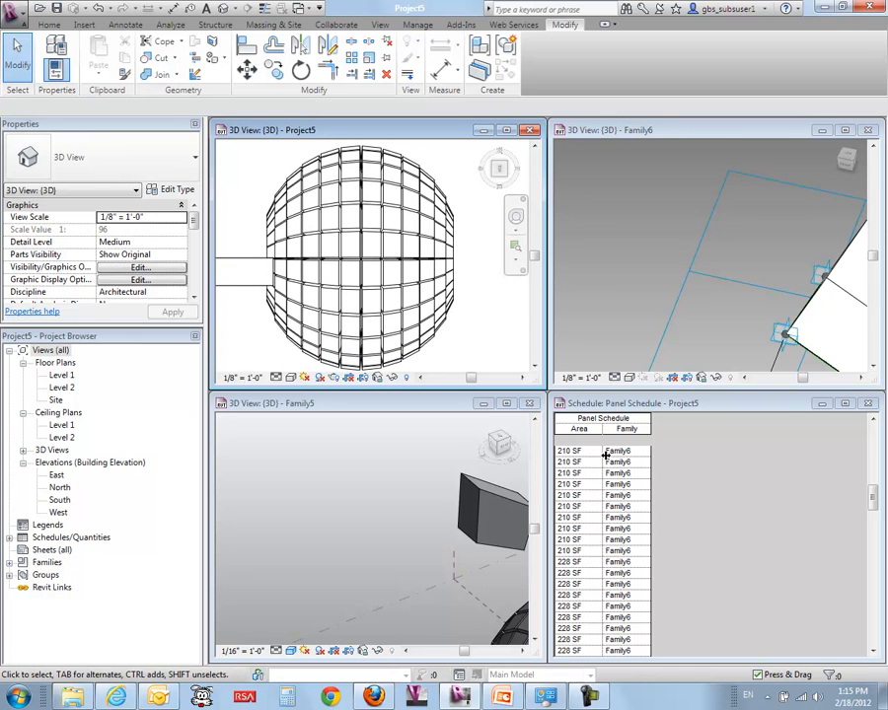
Go through the 210 SF and first 228 SF schedule rows one by one to locate their panels on the dome
{"action": "left_click", "coordinate": [568, 453]}
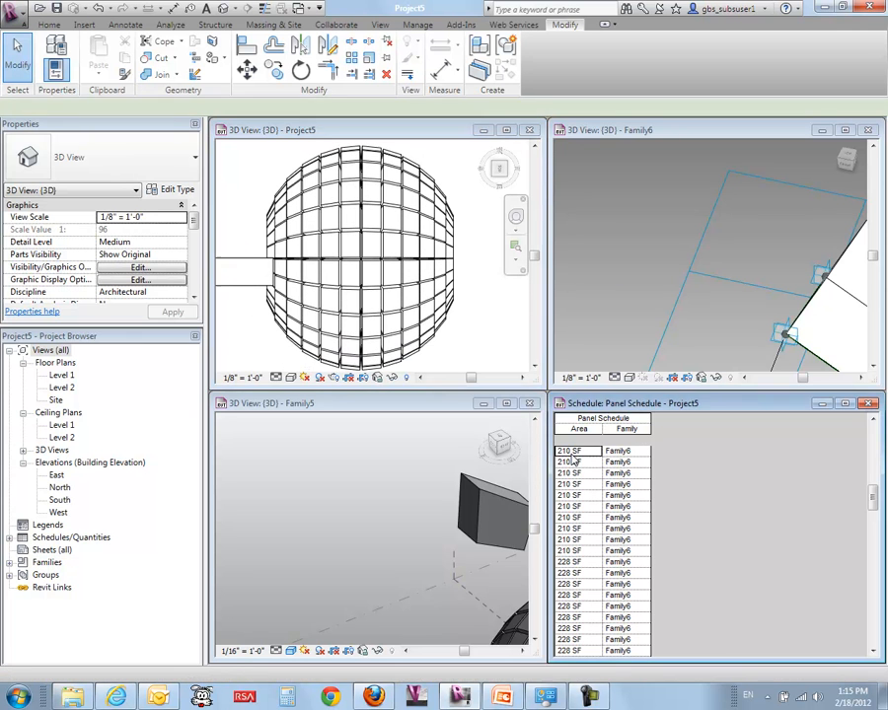
{"action": "left_click", "coordinate": [570, 462]}
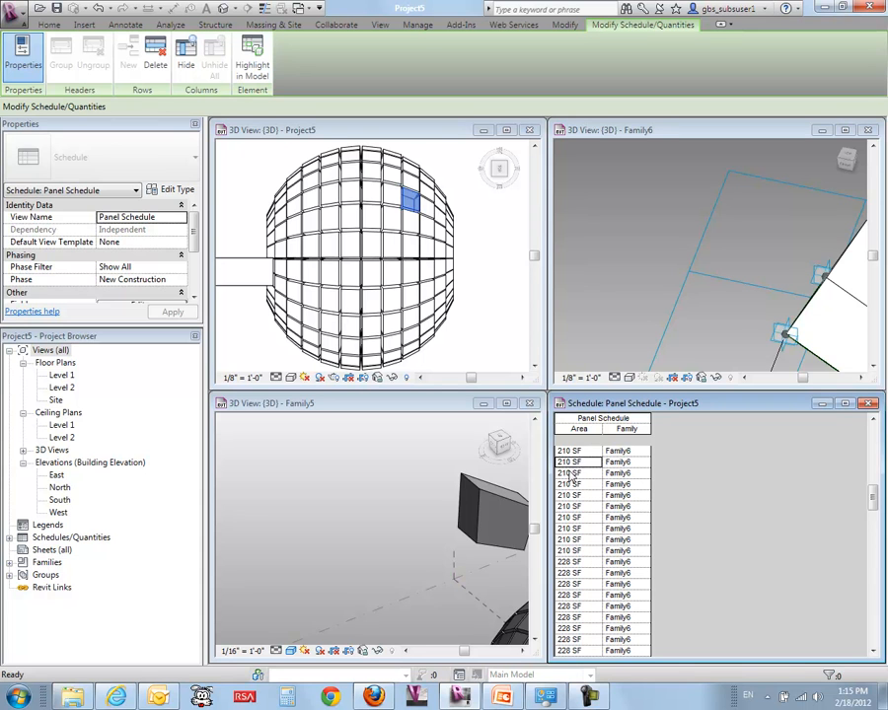
{"action": "left_click", "coordinate": [570, 474]}
{"action": "left_click", "coordinate": [571, 485]}
{"action": "left_click", "coordinate": [571, 495]}
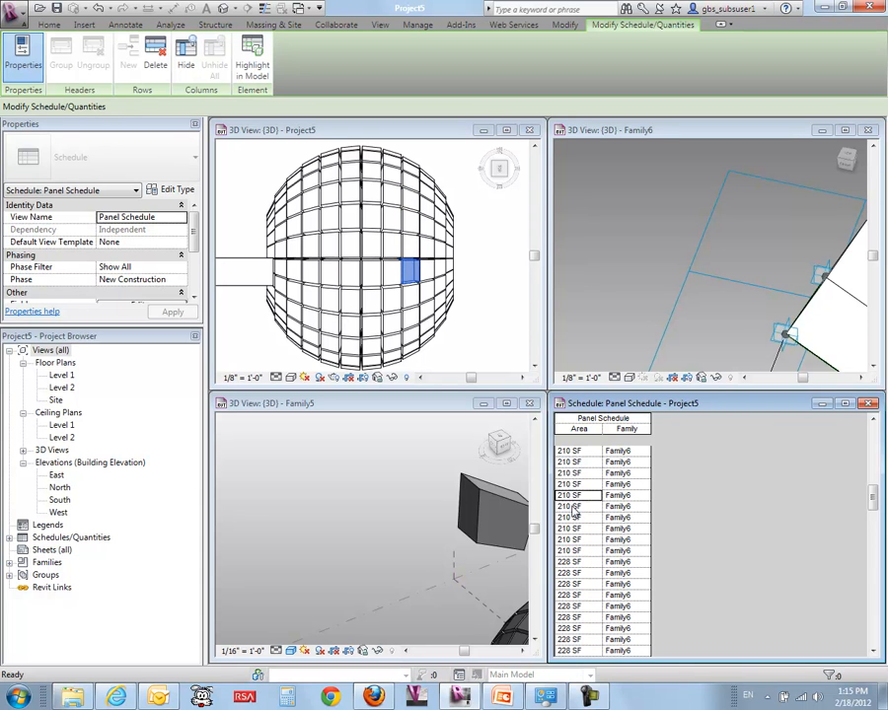
{"action": "left_click", "coordinate": [572, 506]}
{"action": "left_click", "coordinate": [573, 518]}
{"action": "left_click", "coordinate": [573, 529]}
{"action": "left_click", "coordinate": [573, 540]}
{"action": "left_click", "coordinate": [573, 550]}
{"action": "left_click", "coordinate": [571, 562]}
{"action": "left_click", "coordinate": [571, 572]}
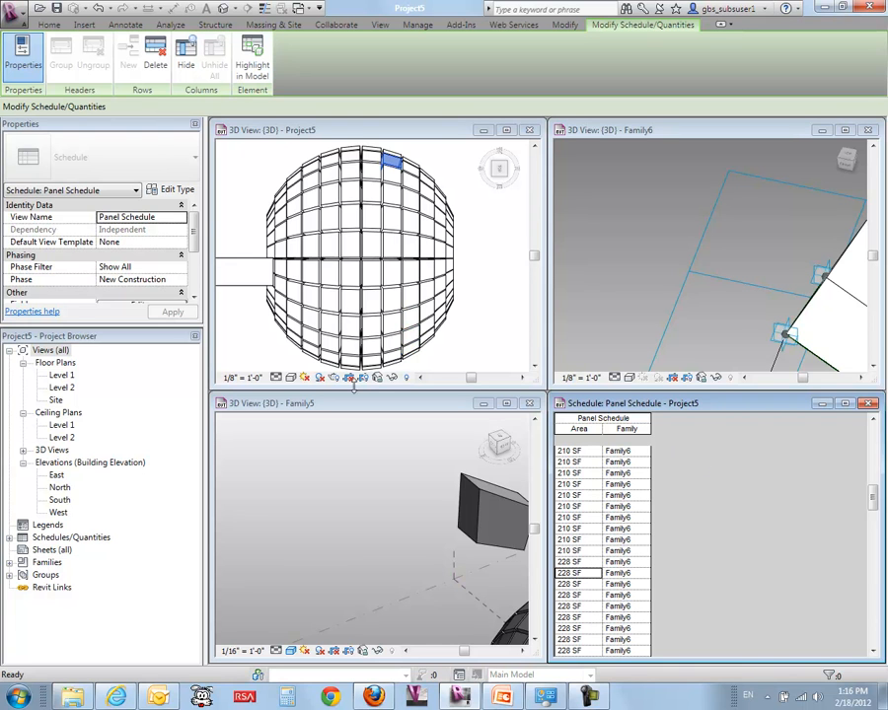
Sort the panel schedule by Area in ascending order, with every instance itemized
{"action": "left_click_drag", "start_coordinate": [61, 327], "coordinate": [61, 587]}
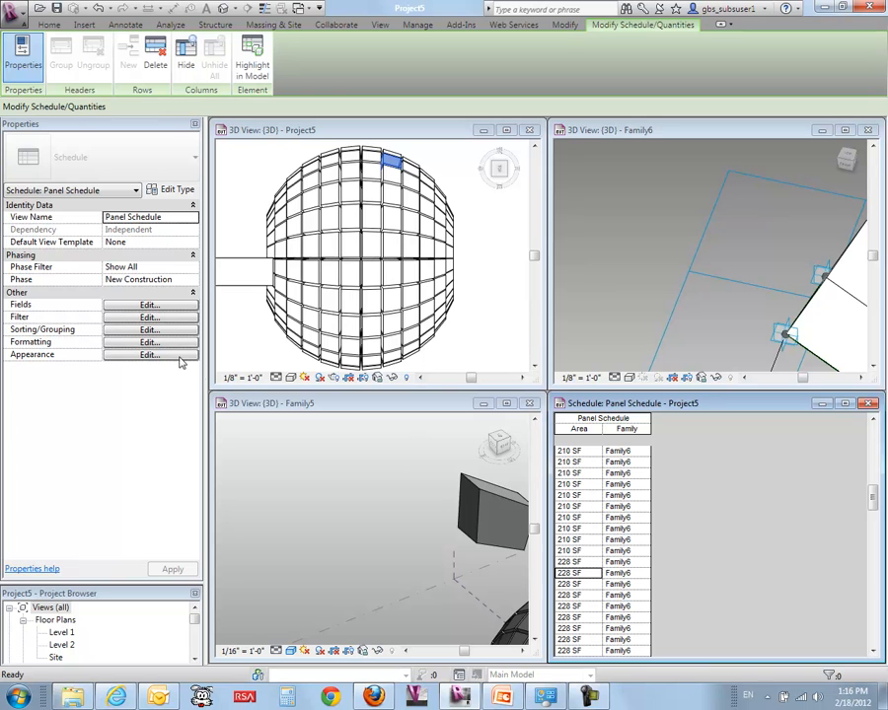
{"action": "left_click", "coordinate": [116, 330]}
{"action": "left_click", "coordinate": [466, 252]}
{"action": "left_click", "coordinate": [384, 274]}
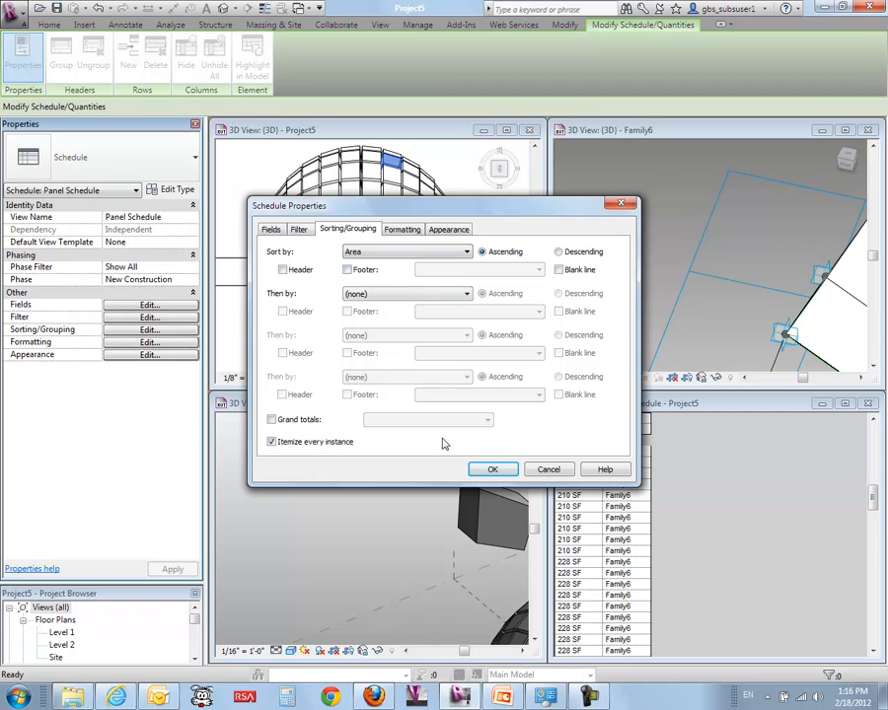
{"action": "left_click", "coordinate": [489, 469]}
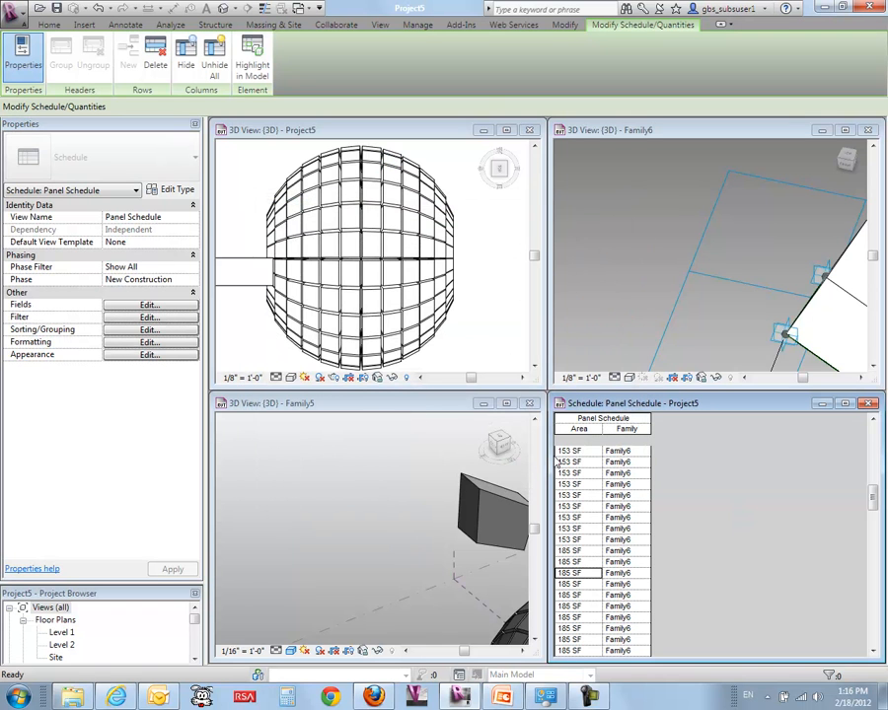
Step down through the sorted schedule from the 153 SF rows to the 210 SF rows, checking each highlighted dome panel
{"action": "left_click", "coordinate": [570, 453]}
{"action": "key", "text": "Down"}
{"action": "key", "text": "Down"}
{"action": "key", "text": "Down"}
{"action": "key", "text": "Down"}
{"action": "key", "text": "Down"}
{"action": "key", "text": "Down"}
{"action": "key", "text": "Down"}
{"action": "key", "text": "Down"}
{"action": "key", "text": "Down"}
{"action": "key", "text": "Down"}
{"action": "key", "text": "Down"}
{"action": "key", "text": "Down"}
{"action": "key", "text": "Down"}
{"action": "key", "text": "Down"}
{"action": "key", "text": "Down"}
{"action": "key", "text": "Down"}
{"action": "key", "text": "Down"}
{"action": "key", "text": "Down"}
{"action": "key", "text": "Down"}
{"action": "key", "text": "Down"}
{"action": "key", "text": "Down"}
{"action": "key", "text": "Down"}
{"action": "key", "text": "Down"}
{"action": "key", "text": "Down"}
{"action": "key", "text": "Down"}
{"action": "key", "text": "Down"}
{"action": "key", "text": "Down"}
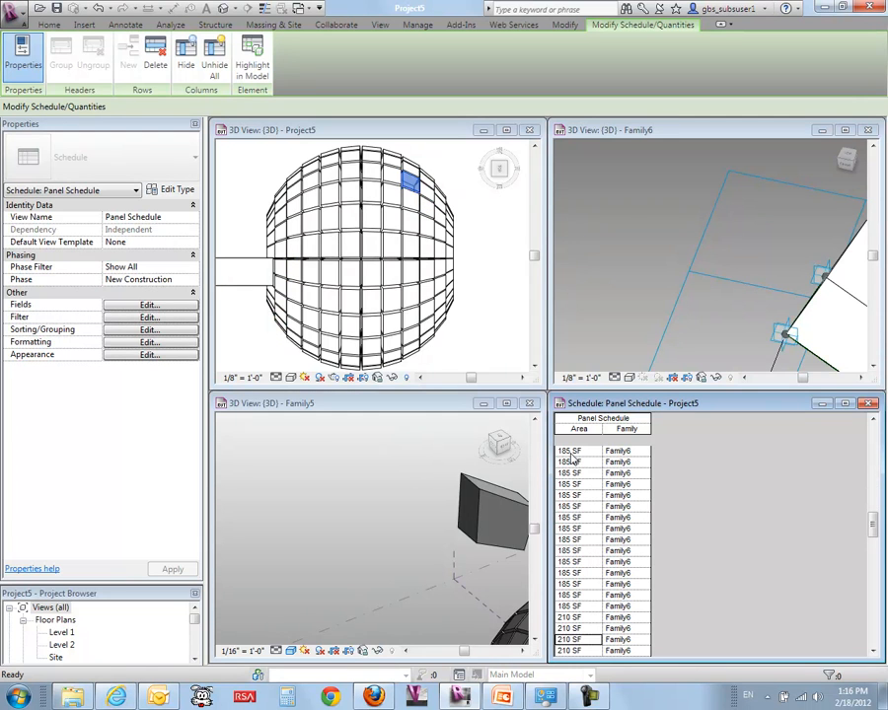
{"action": "key", "text": "Down"}
{"action": "scroll", "coordinate": [669, 523], "scroll_direction": "down", "scroll_amount": 10}
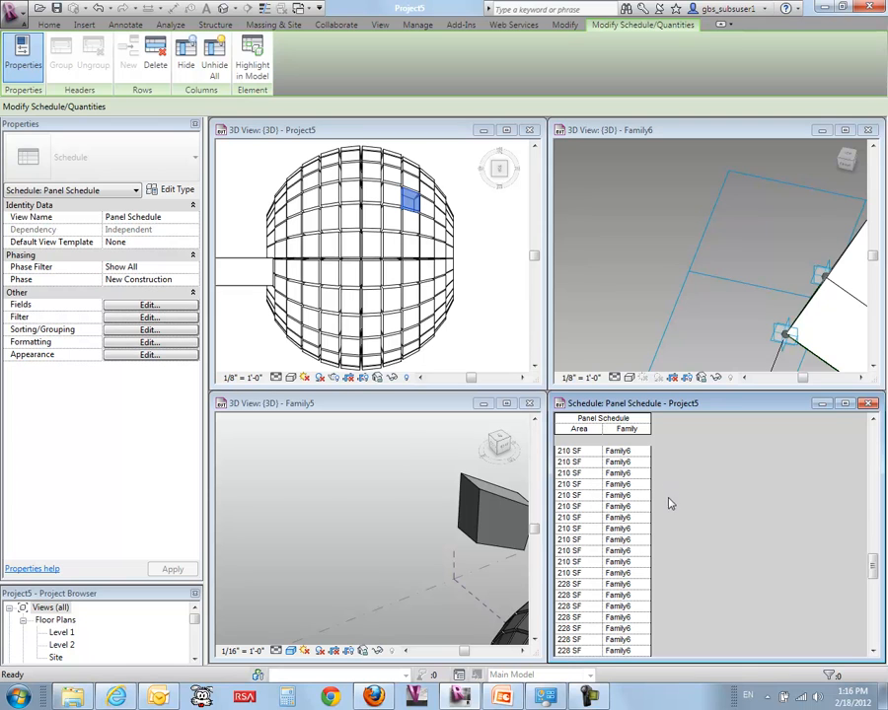
Locate the 2830 SF panel from its schedule row, and step up through the 237 SF rows to check their dome panels
{"action": "left_click", "coordinate": [570, 639]}
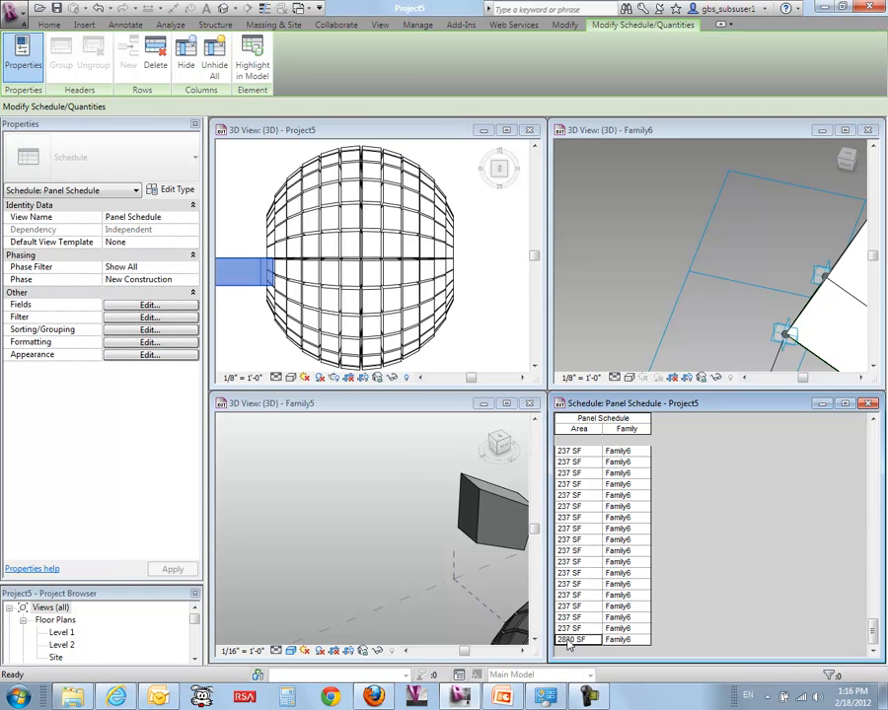
{"action": "left_click", "coordinate": [576, 629]}
{"action": "key", "text": "Up"}
{"action": "key", "text": "Up"}
{"action": "key", "text": "Up"}
{"action": "key", "text": "Up"}
{"action": "key", "text": "Up"}
{"action": "key", "text": "Up"}
{"action": "key", "text": "Up"}
{"action": "key", "text": "Up"}
{"action": "key", "text": "Up"}
{"action": "key", "text": "Up"}
{"action": "key", "text": "Up"}
{"action": "key", "text": "Up"}
{"action": "key", "text": "Up"}
{"action": "key", "text": "Up"}
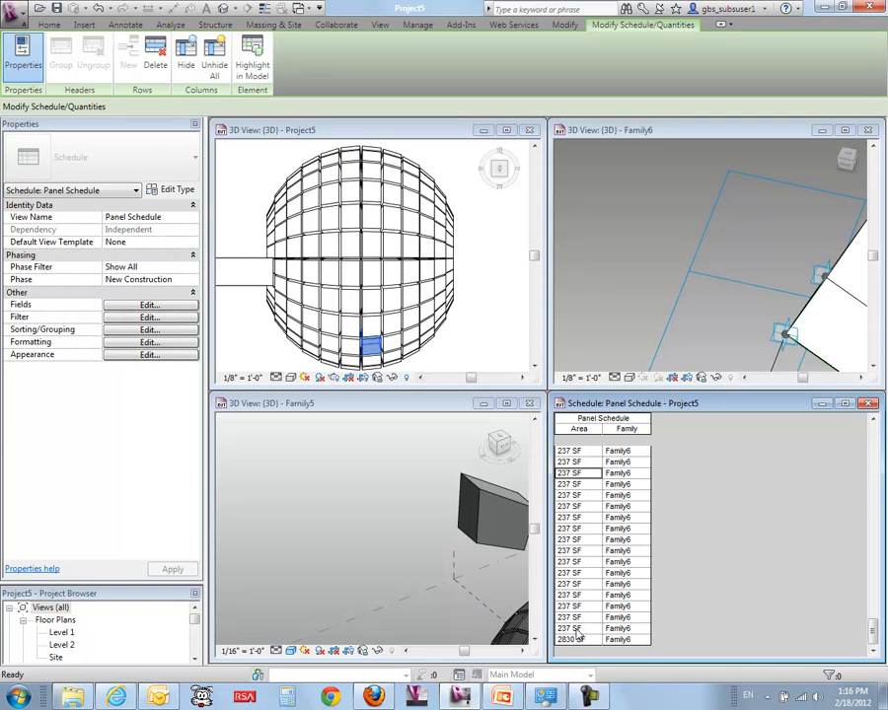
{"action": "key", "text": "Up"}
{"action": "key", "text": "Up"}
{"action": "key", "text": "Up"}
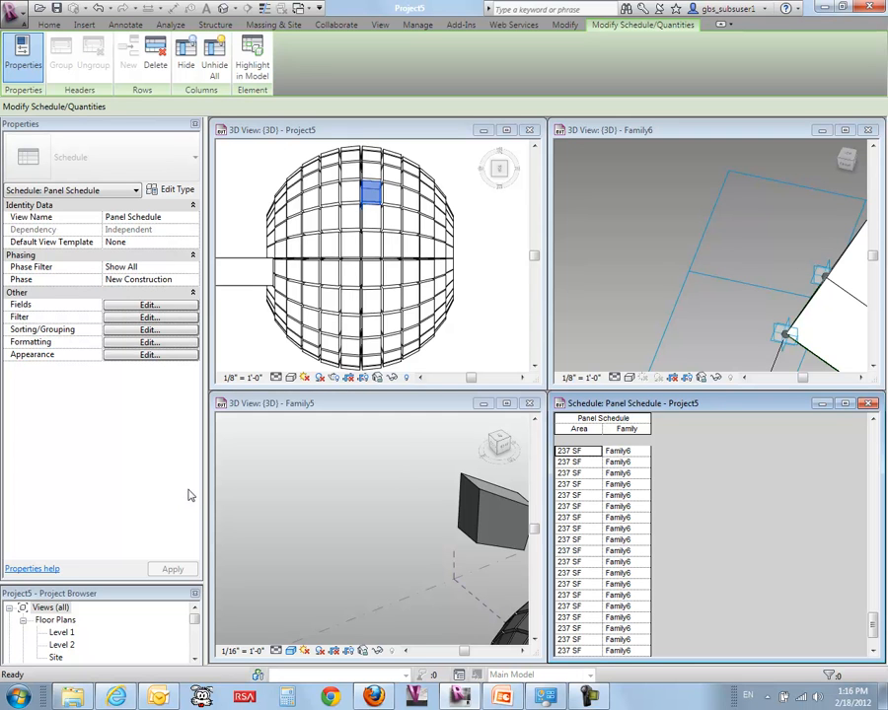
Review the fields available for the Panel Schedule and leave the schedule's field list as it is
{"action": "left_click", "coordinate": [149, 305]}
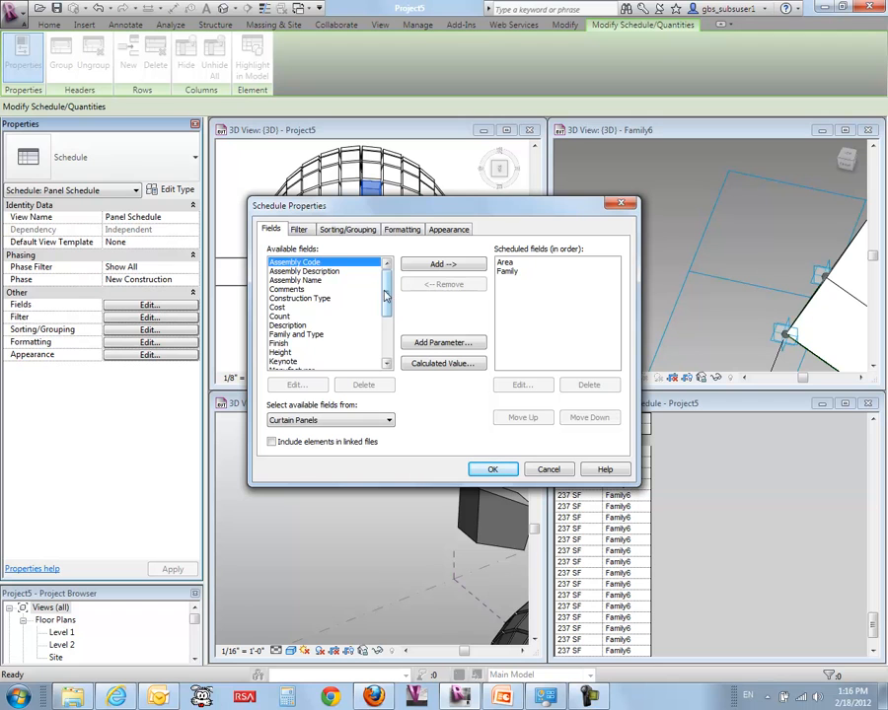
{"action": "mouse_move", "coordinate": [387, 296]}
{"action": "left_mouse_down"}
{"action": "mouse_move", "coordinate": [388, 345]}
{"action": "mouse_move", "coordinate": [390, 305]}
{"action": "left_mouse_up"}
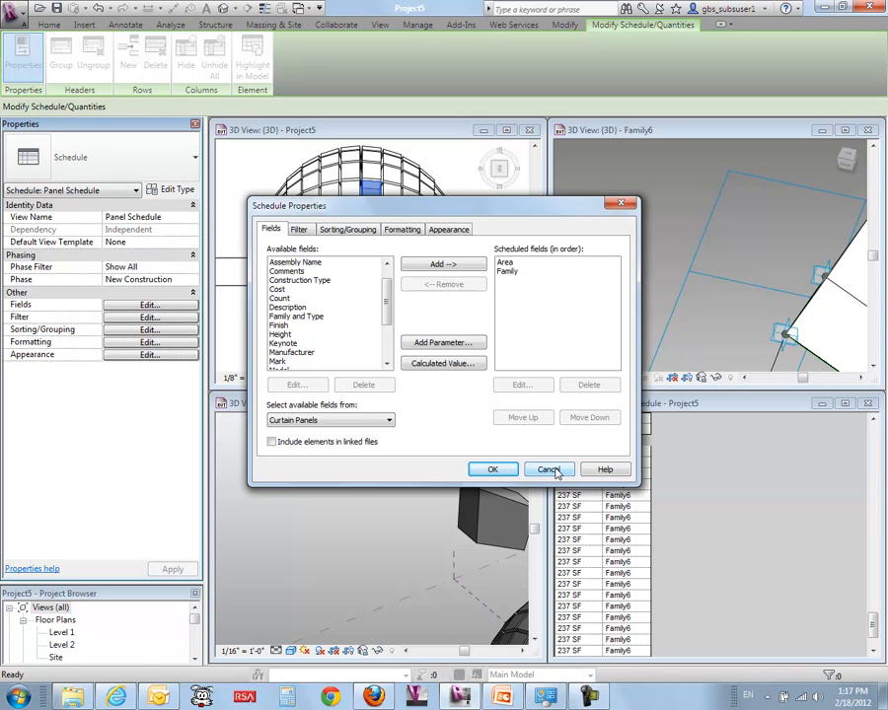
{"action": "left_click", "coordinate": [774, 521]}
{"action": "left_click", "coordinate": [556, 468]}
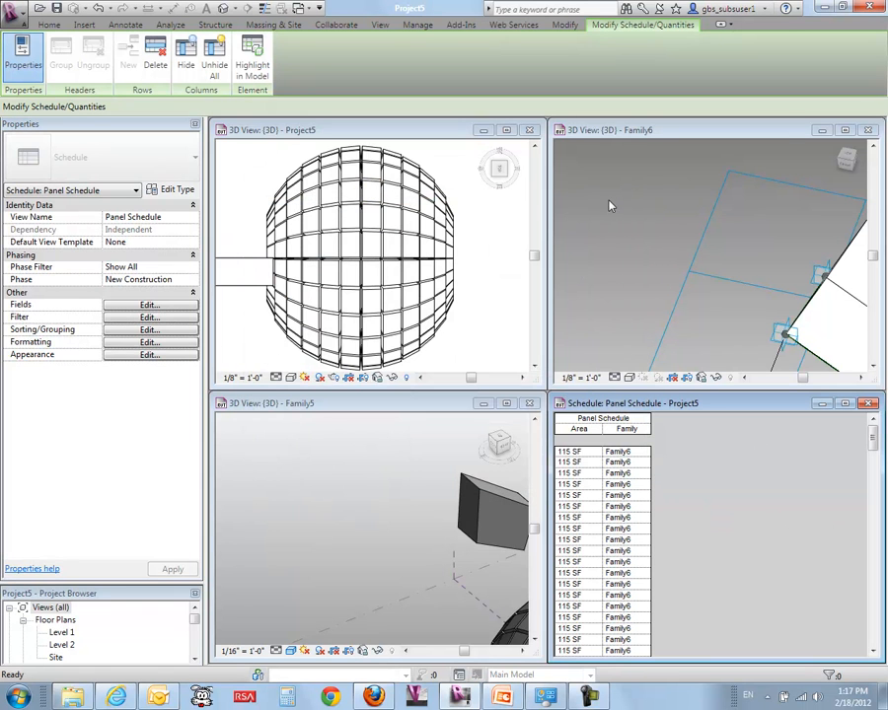
Switch to the enlarged Family6 3D view and review the reporting length parameter and height formula in the family types
{"action": "left_click", "coordinate": [844, 130]}
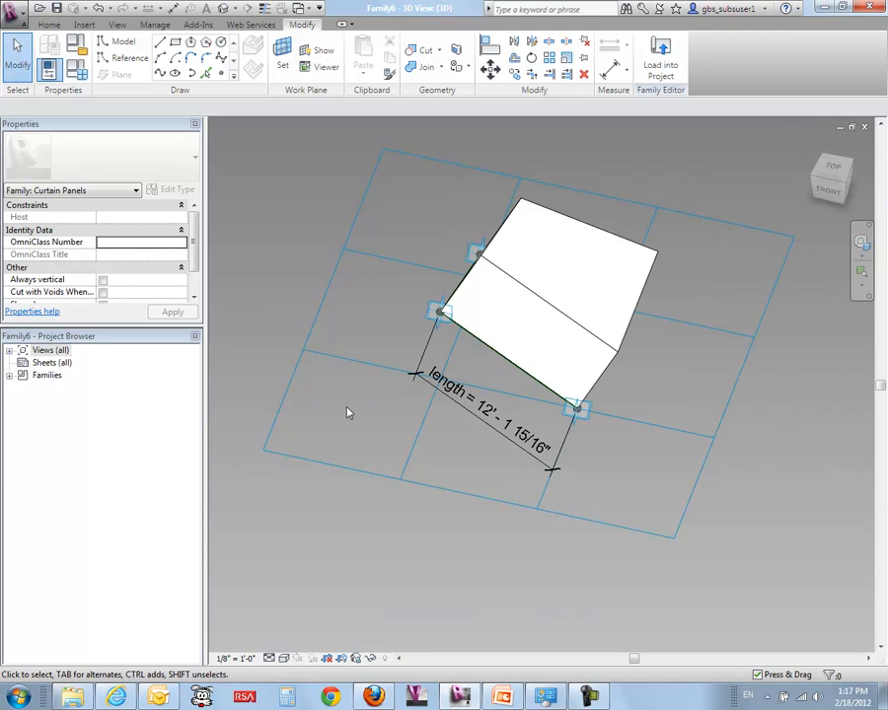
{"action": "middle_click_drag", "start_coordinate": [353, 398], "coordinate": [533, 469], "text": "shift"}
{"action": "middle_click_drag", "start_coordinate": [537, 519], "coordinate": [424, 463], "text": "shift"}
{"action": "left_click", "coordinate": [52, 50]}
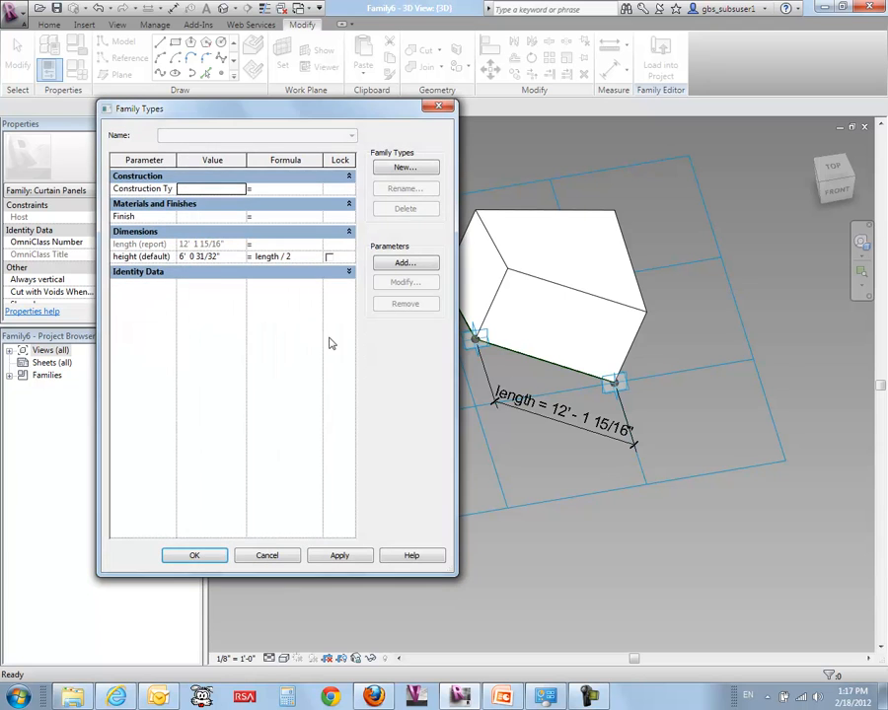
{"action": "left_click", "coordinate": [148, 244]}
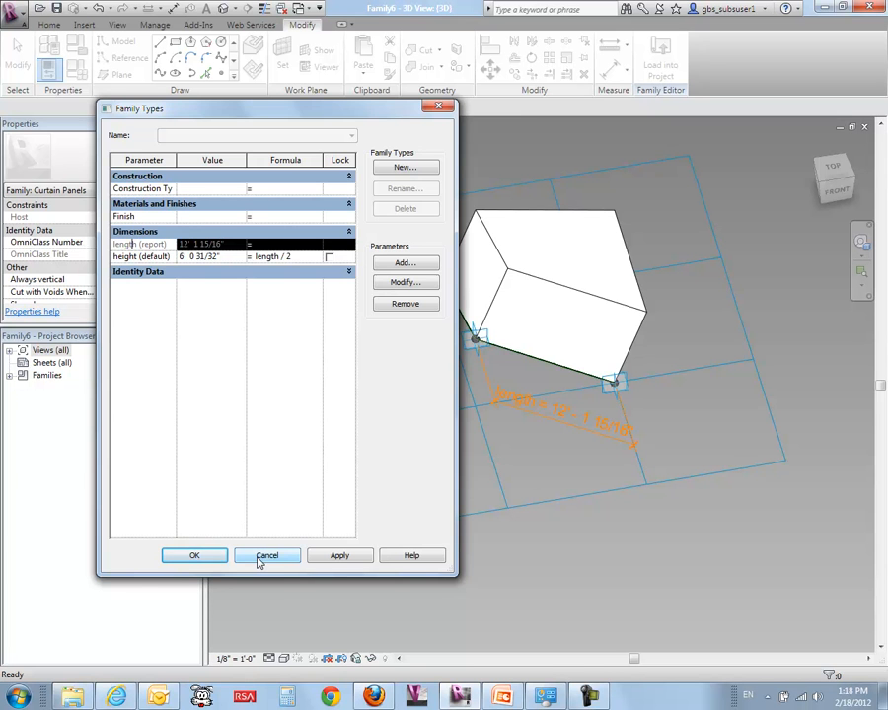
{"action": "left_click", "coordinate": [274, 556]}
Delete the solid panel form and the length dimension from Family6, keeping the adaptive points and their boundary lines
{"action": "middle_click_drag", "start_coordinate": [617, 483], "coordinate": [493, 232], "text": "shift"}
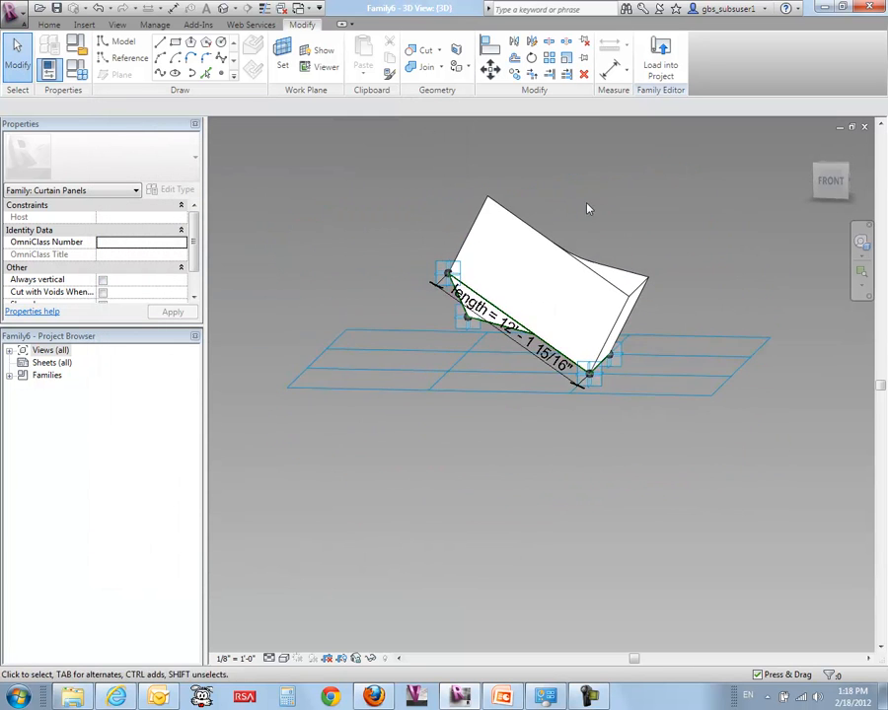
{"action": "left_click", "coordinate": [486, 218]}
{"action": "key", "text": "Delete"}
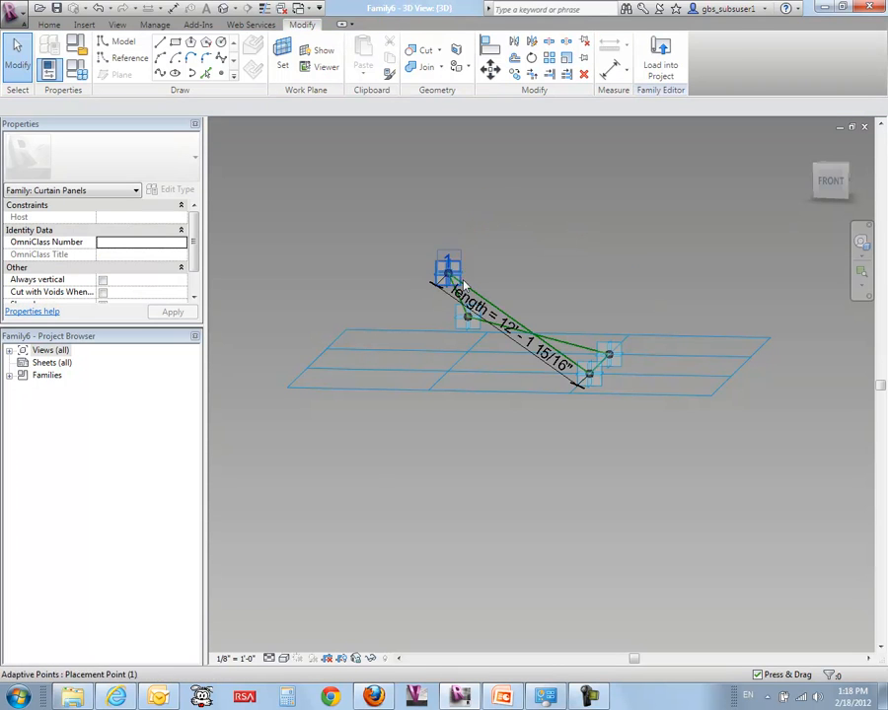
{"action": "left_click", "coordinate": [533, 312]}
{"action": "middle_click_drag", "start_coordinate": [533, 311], "coordinate": [443, 298], "text": "shift"}
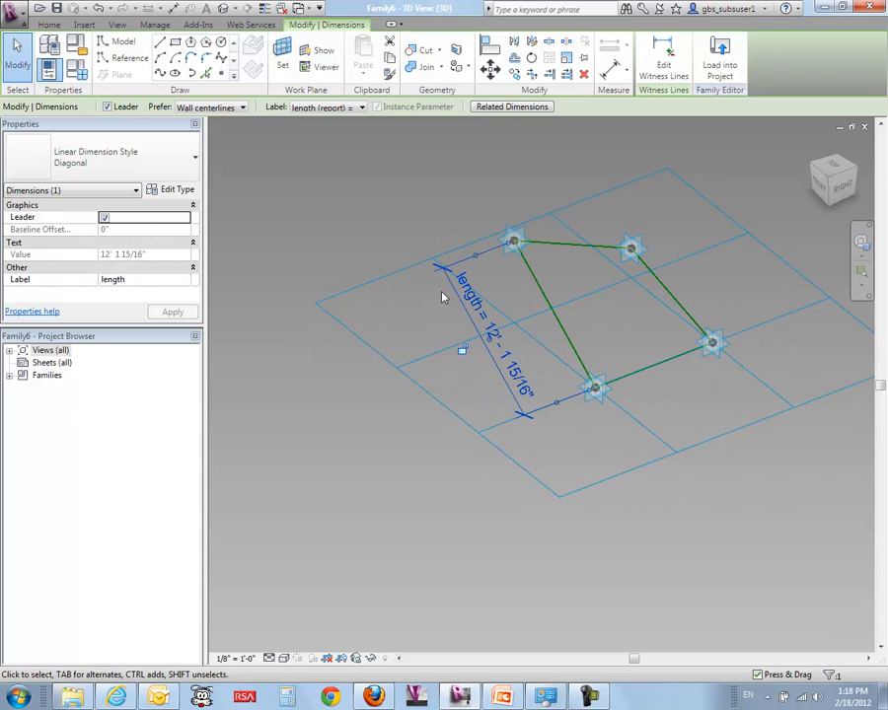
{"action": "key", "text": "Delete"}
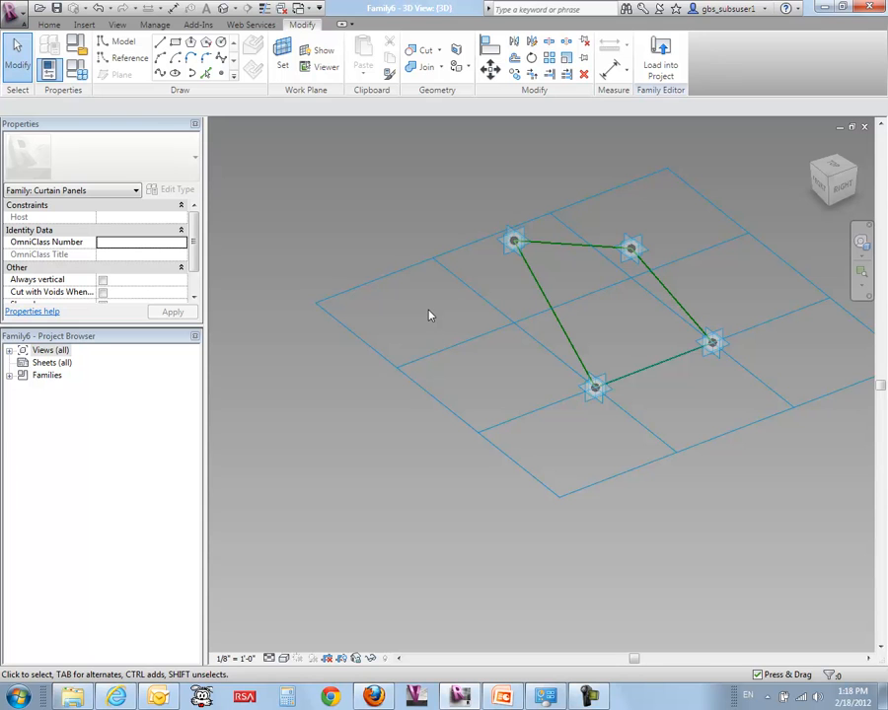
Connect adaptive points 2 and 4 with a diagonal spline through points
{"action": "middle_click_drag", "start_coordinate": [436, 305], "coordinate": [636, 277], "text": "shift"}
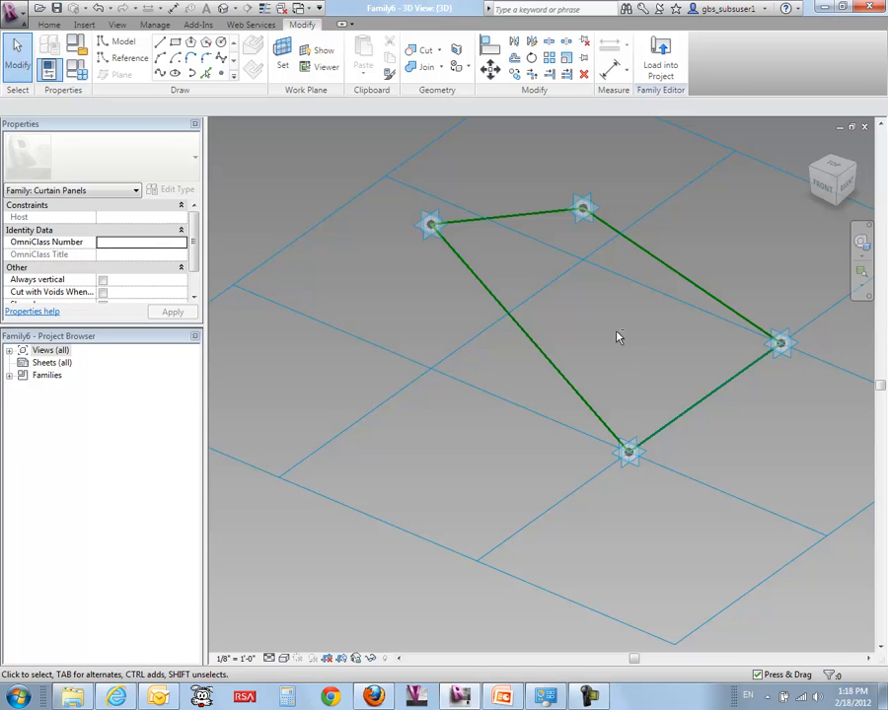
{"action": "middle_click_drag", "start_coordinate": [574, 249], "coordinate": [614, 310], "text": "shift"}
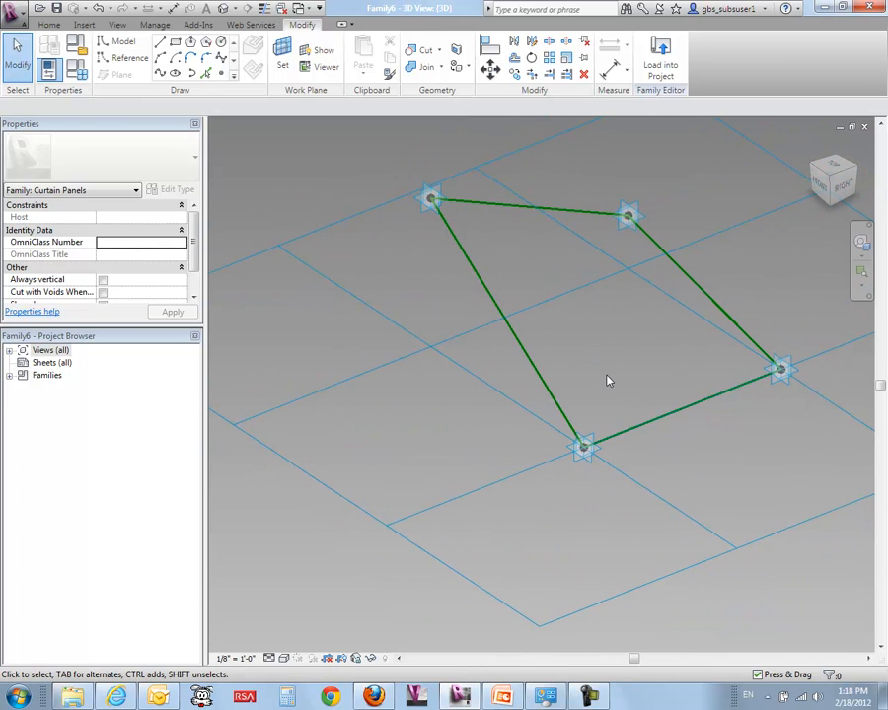
{"action": "key", "text": "Tab"}
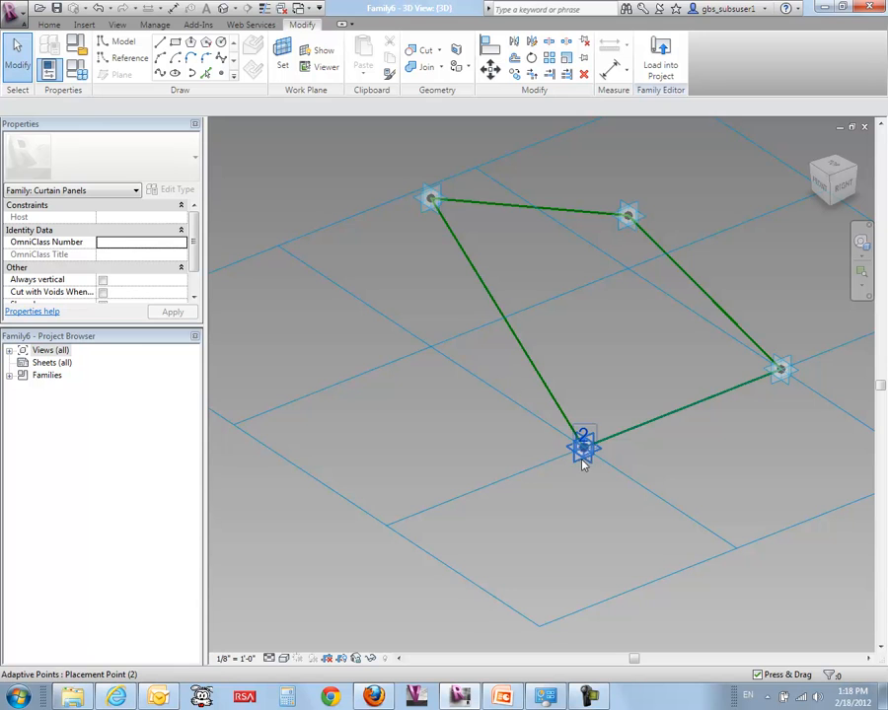
{"action": "middle_click_drag", "start_coordinate": [601, 301], "coordinate": [573, 257], "text": "shift"}
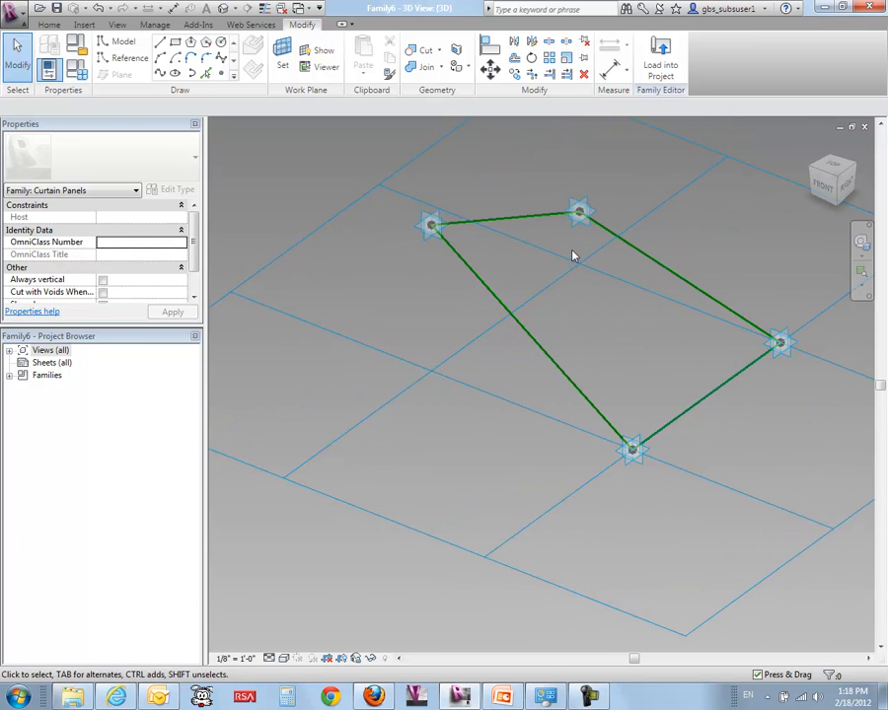
{"action": "left_click_drag", "start_coordinate": [532, 171], "coordinate": [682, 544]}
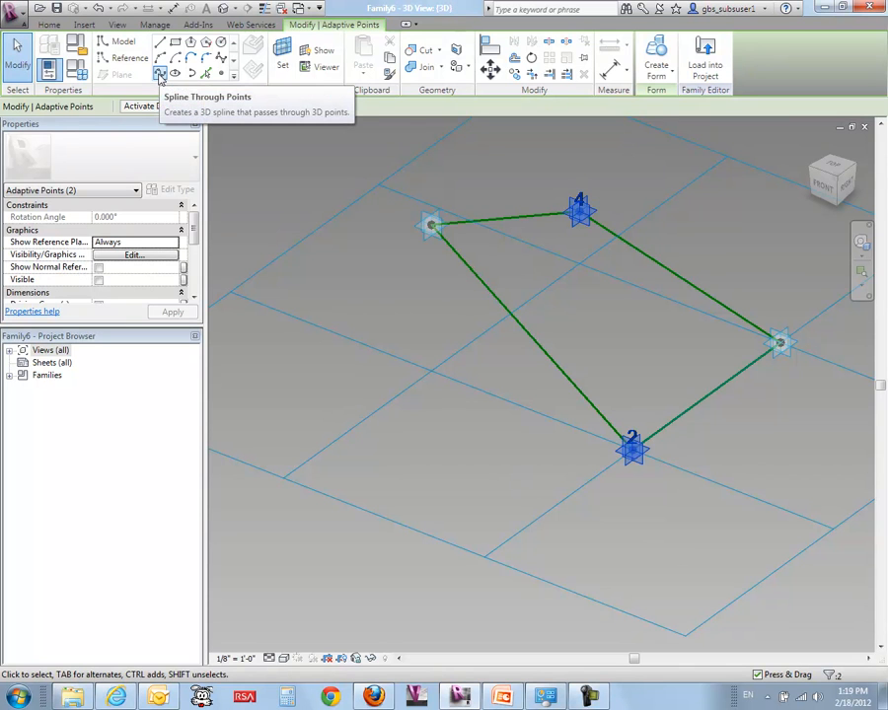
{"action": "left_click", "coordinate": [159, 76]}
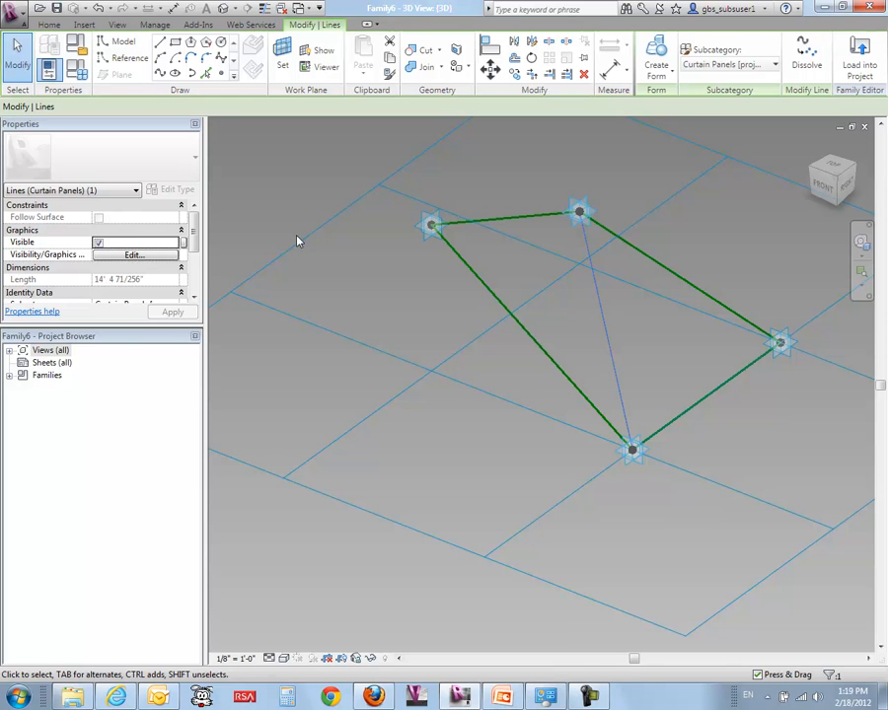
Connect adaptive points 1 and 3 with a second diagonal spline through points
{"action": "middle_click_drag", "start_coordinate": [360, 336], "coordinate": [375, 357], "text": "shift"}
{"action": "left_click_drag", "start_coordinate": [392, 228], "coordinate": [802, 373]}
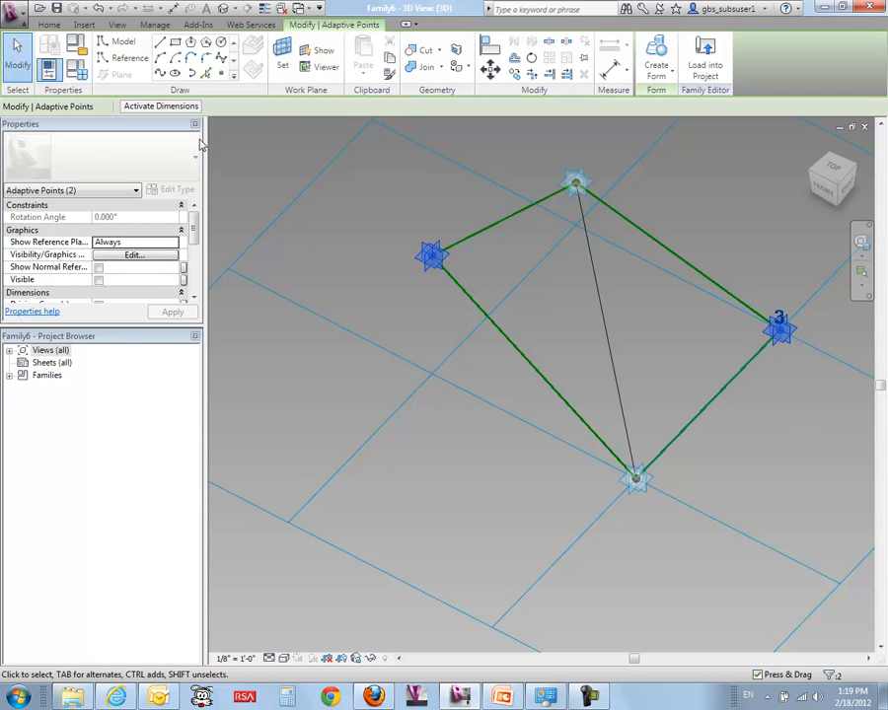
{"action": "left_click", "coordinate": [160, 76]}
{"action": "left_click", "coordinate": [323, 413]}
{"action": "middle_click_drag", "start_coordinate": [323, 413], "coordinate": [347, 332], "text": "shift"}
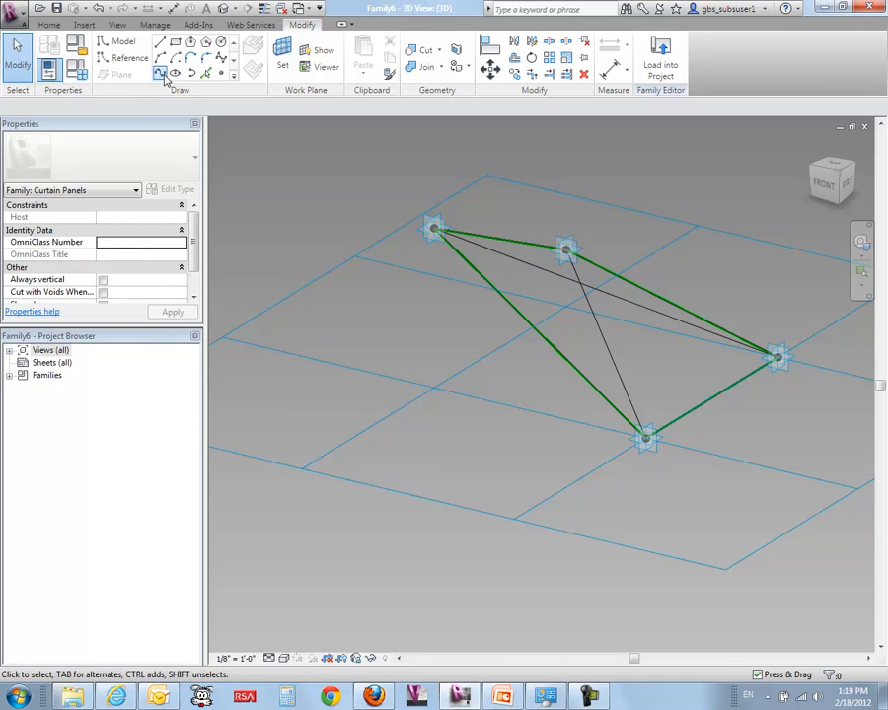
Convert both diagonal splines between the adaptive points into reference lines
{"action": "left_click", "coordinate": [122, 61]}
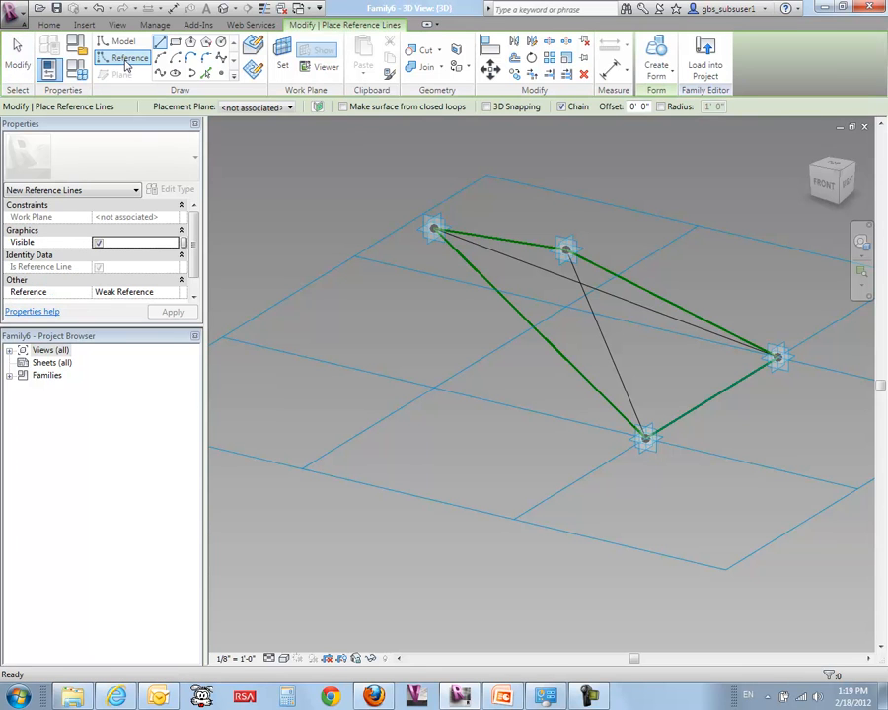
{"action": "left_click", "coordinate": [17, 54]}
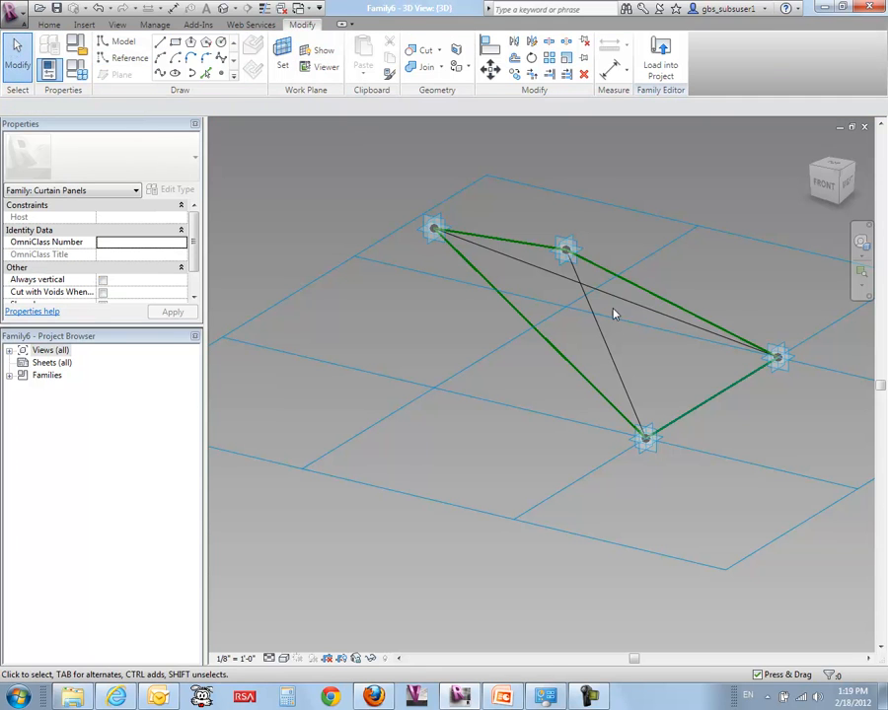
{"action": "left_click_drag", "start_coordinate": [564, 294], "coordinate": [560, 294]}
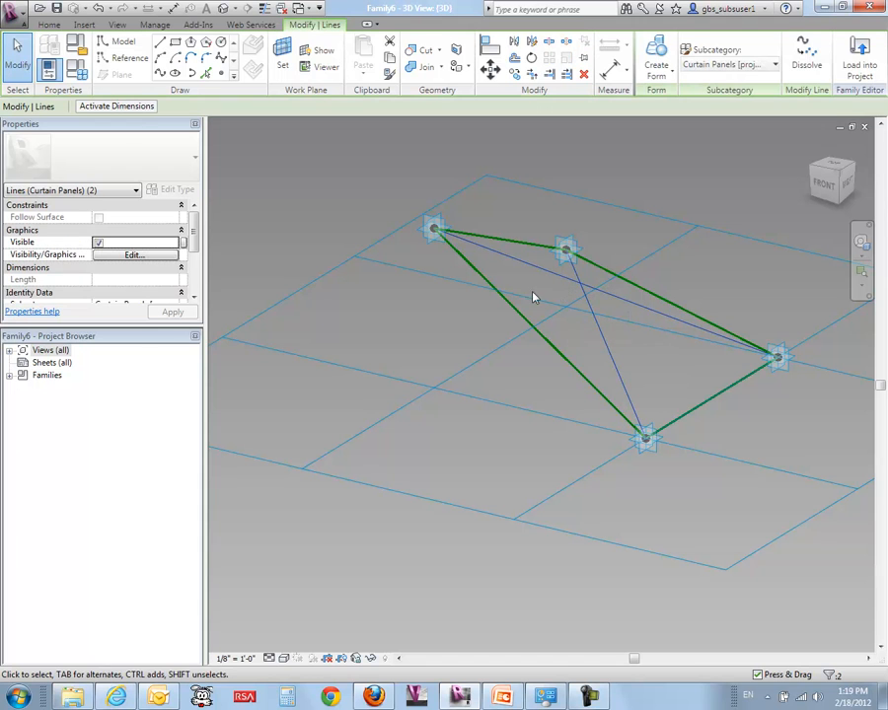
{"action": "left_click_drag", "start_coordinate": [72, 324], "coordinate": [72, 431]}
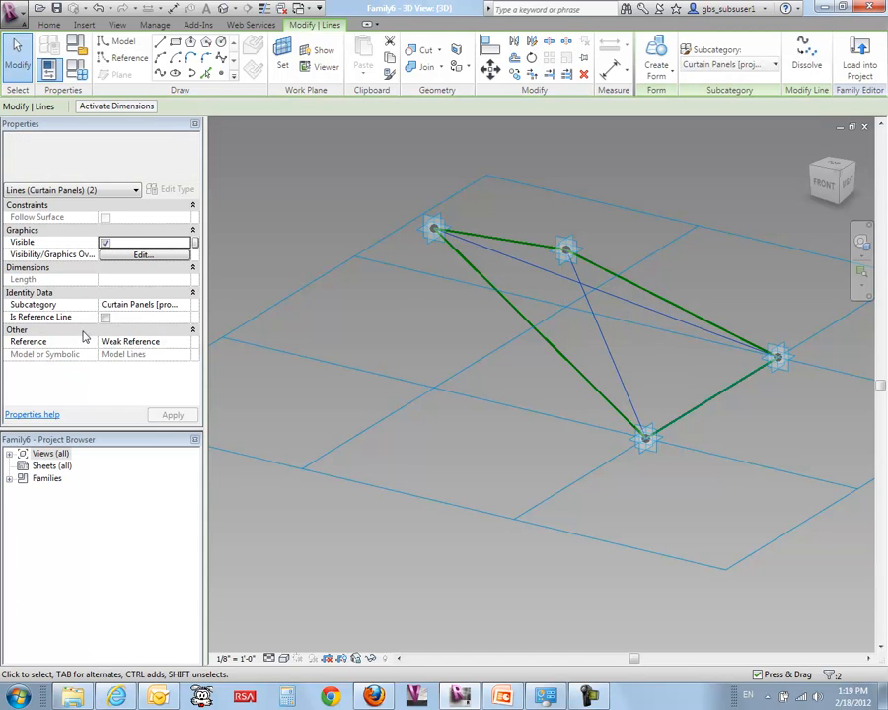
{"action": "left_click", "coordinate": [106, 323]}
{"action": "left_click", "coordinate": [106, 318]}
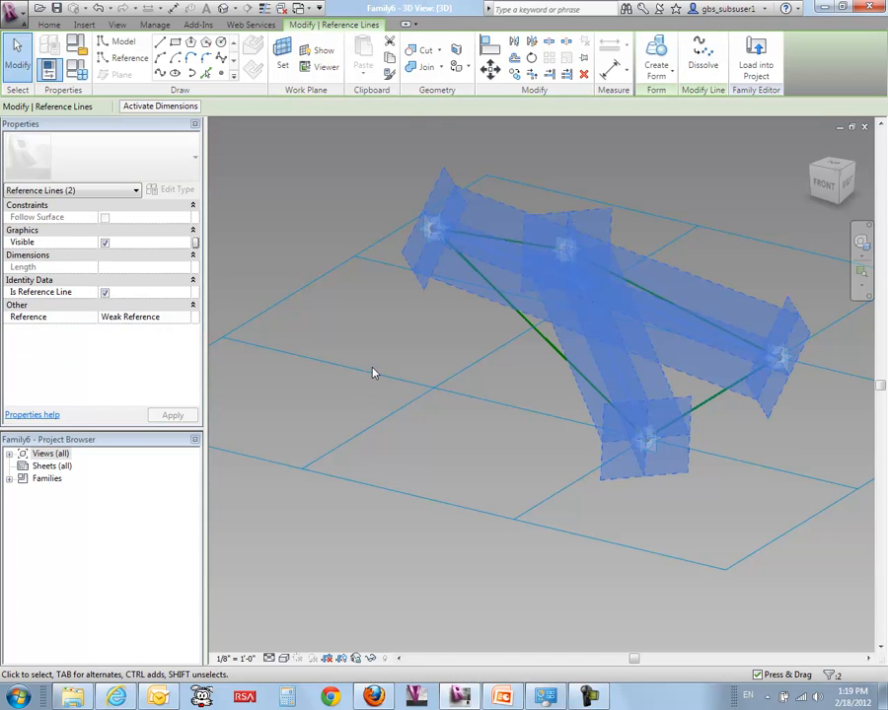
{"action": "left_click", "coordinate": [377, 363]}
{"action": "middle_click_drag", "start_coordinate": [391, 350], "coordinate": [407, 373], "text": "shift"}
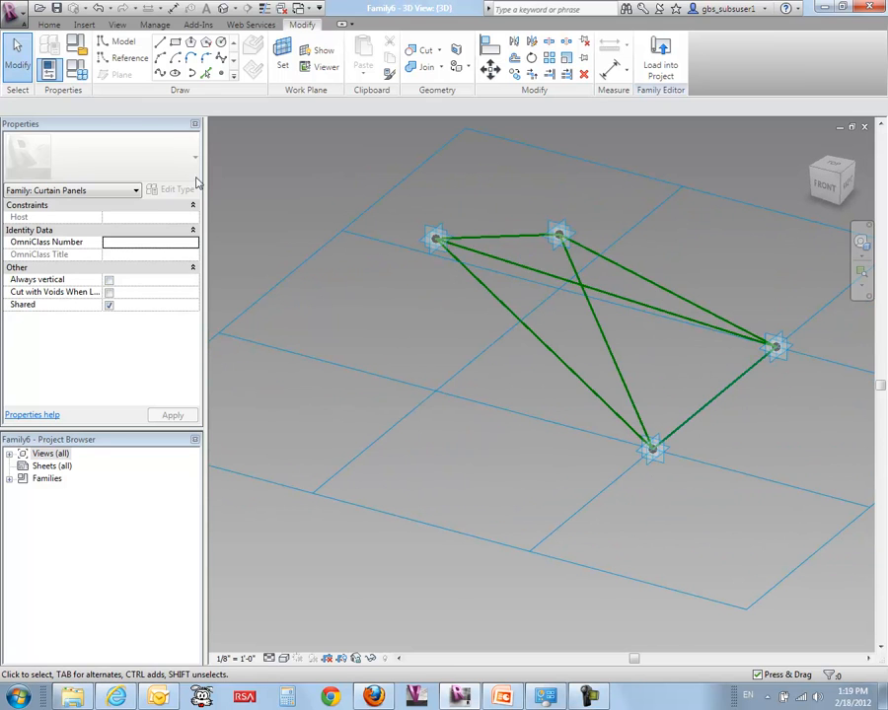
Sketch a trial six-segment closed loop of reference lines beside the panel points and delete it
{"action": "left_click", "coordinate": [126, 60]}
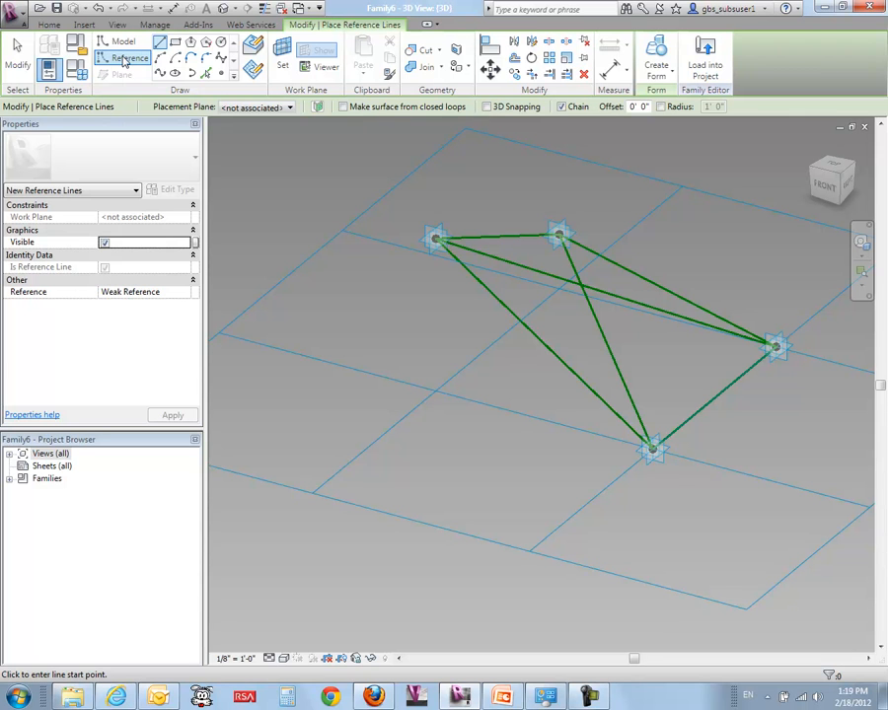
{"action": "left_click", "coordinate": [253, 269]}
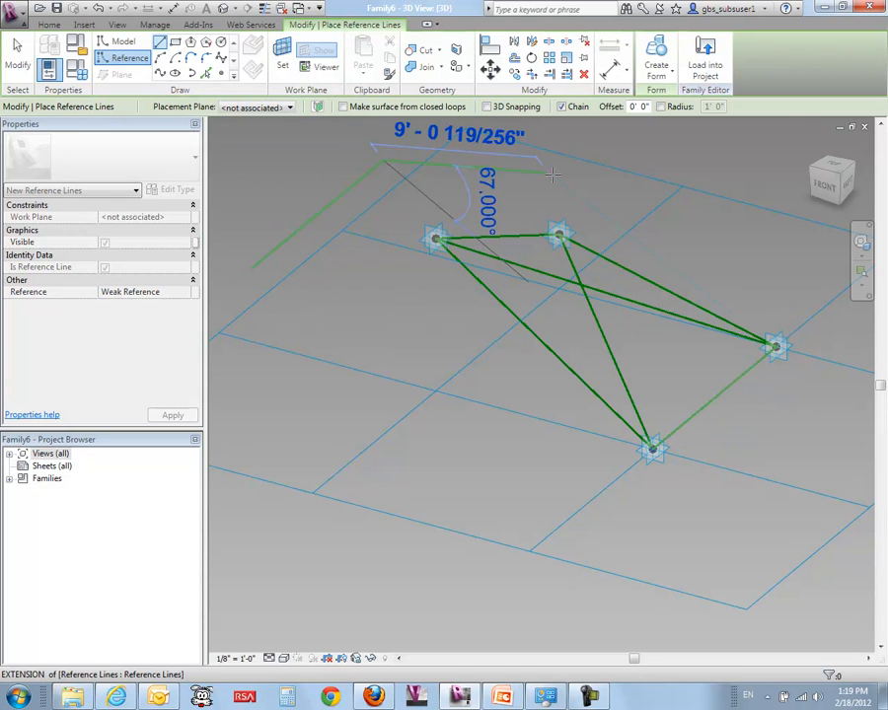
{"action": "left_click", "coordinate": [327, 269]}
{"action": "left_click", "coordinate": [276, 361]}
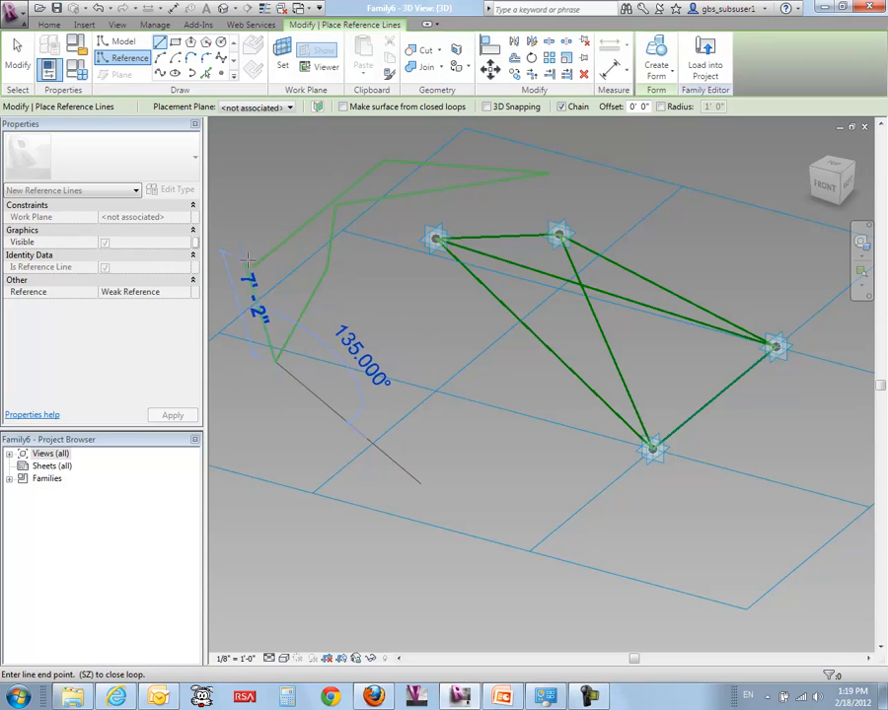
{"action": "left_click", "coordinate": [255, 269]}
{"action": "key", "text": "Escape"}
{"action": "key", "text": "Escape"}
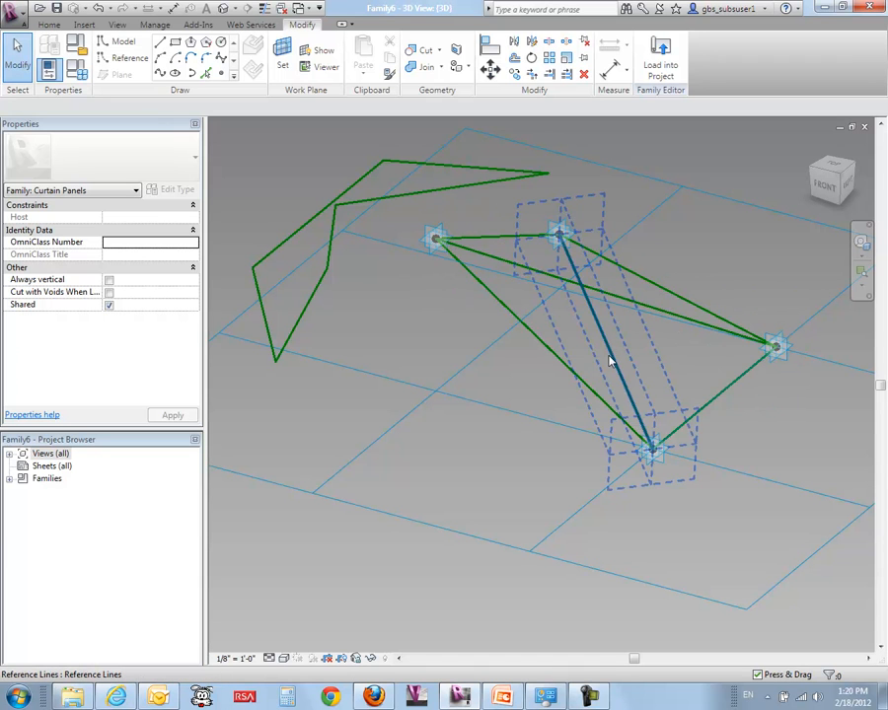
{"action": "key", "text": "Tab"}
{"action": "left_click", "coordinate": [329, 246]}
{"action": "key", "text": "Delete"}
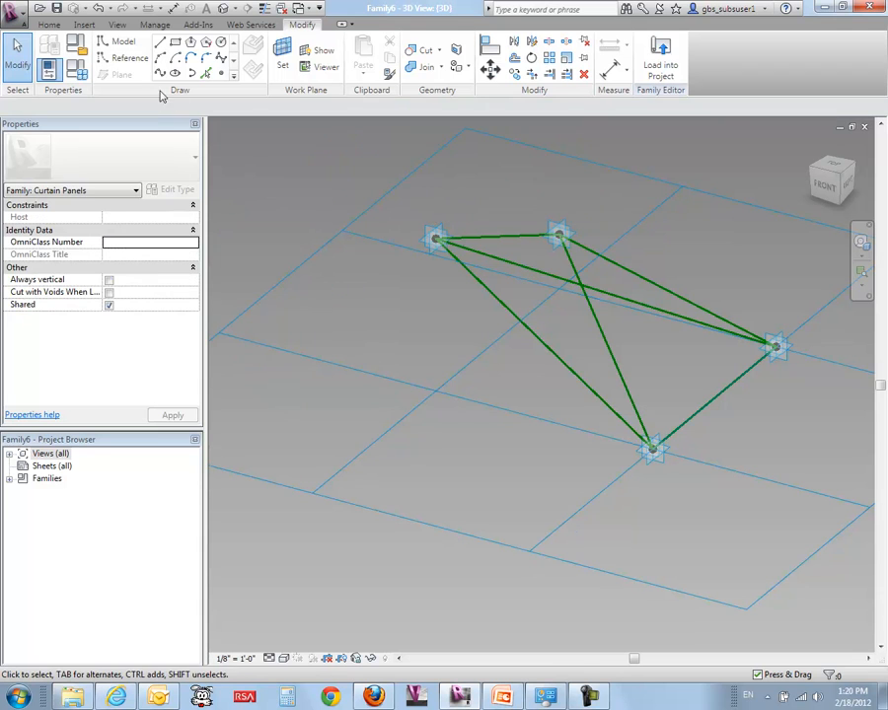
Draw a reference line with 3D snapping from the diagonal between points 2 and 4 to the diagonal between points 1 and 3
{"action": "left_click", "coordinate": [127, 58]}
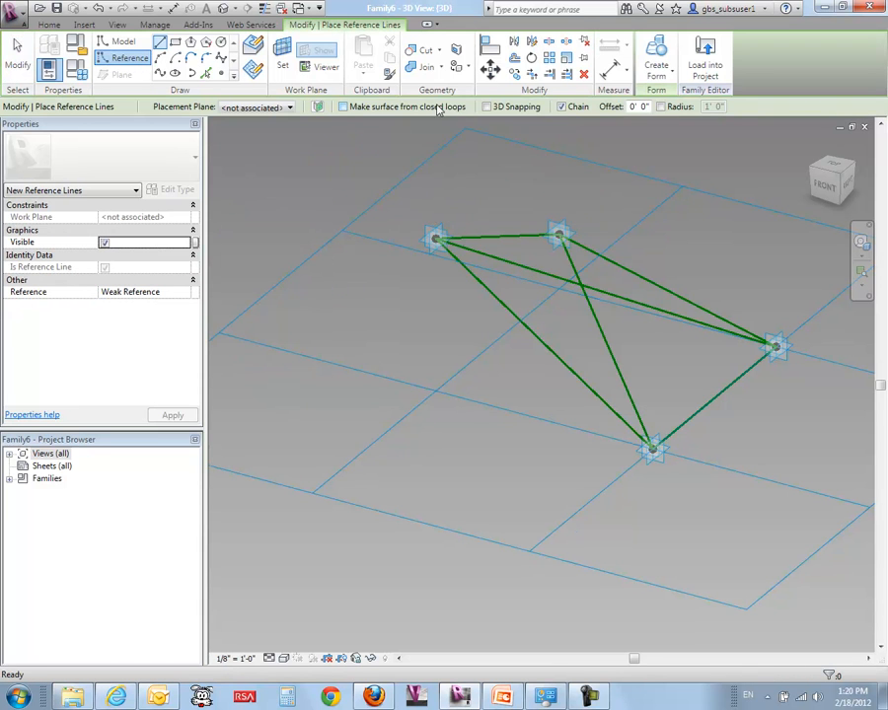
{"action": "left_click", "coordinate": [253, 46]}
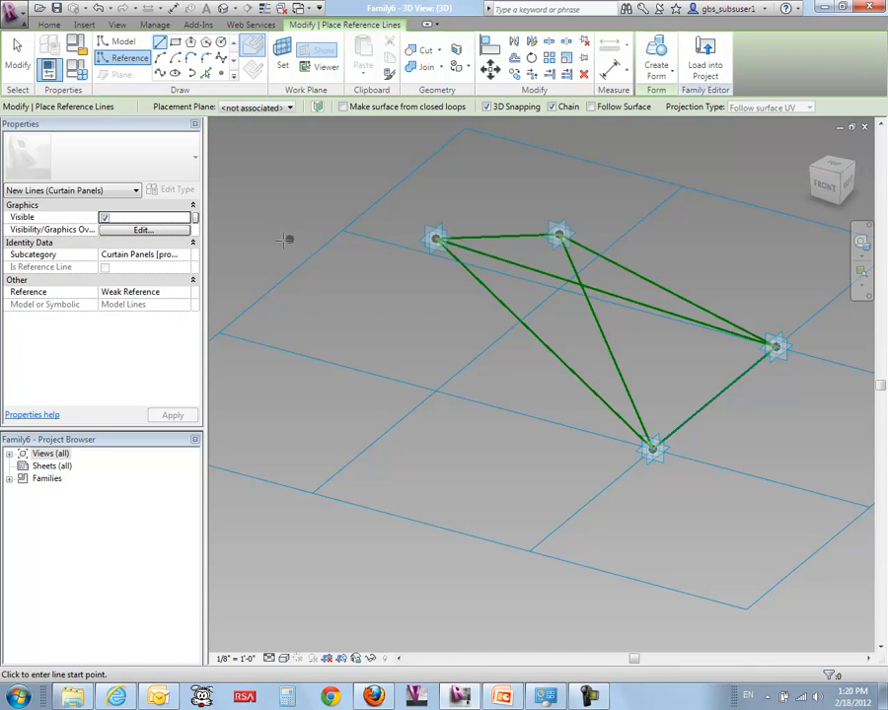
{"action": "left_click", "coordinate": [18, 61]}
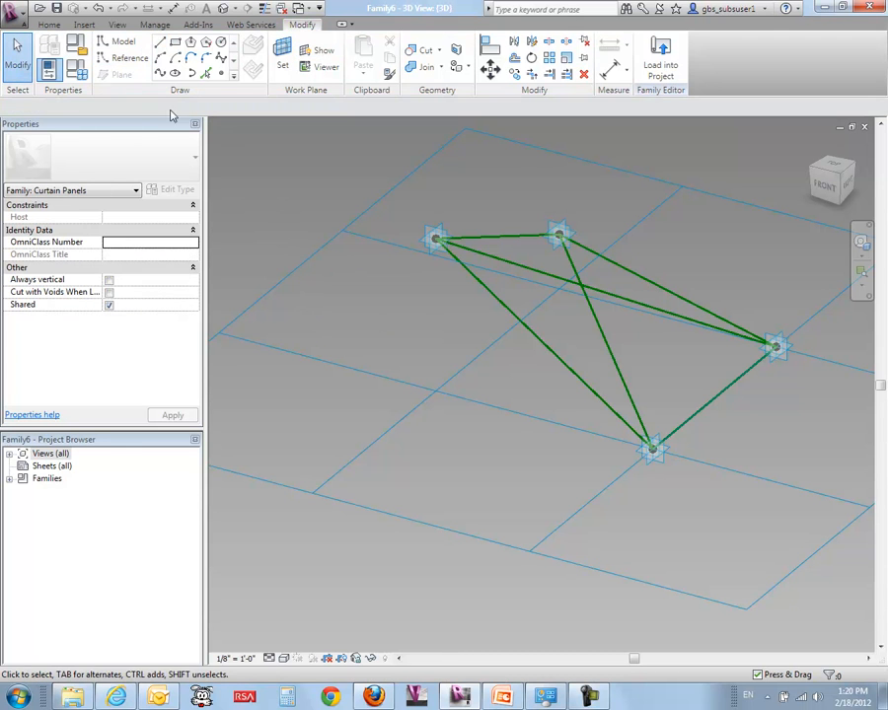
{"action": "left_click", "coordinate": [130, 60]}
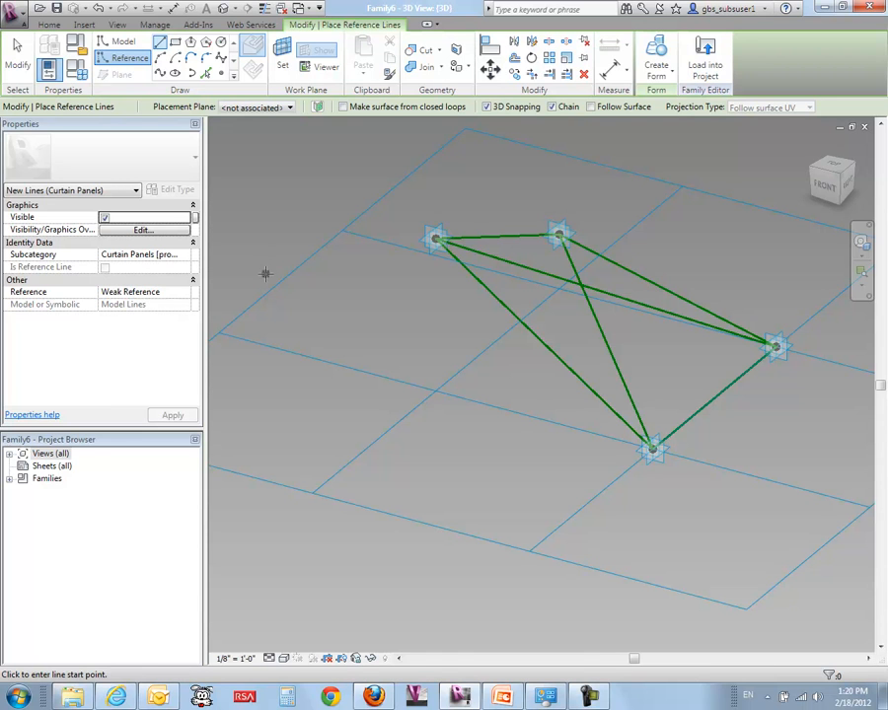
{"action": "left_click", "coordinate": [609, 348]}
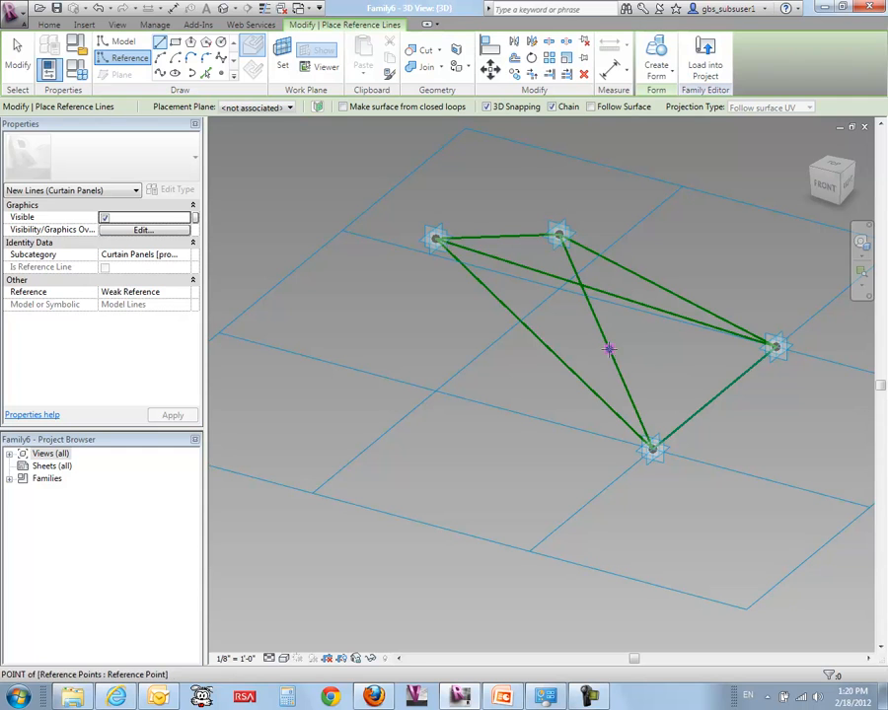
{"action": "left_click", "coordinate": [647, 307]}
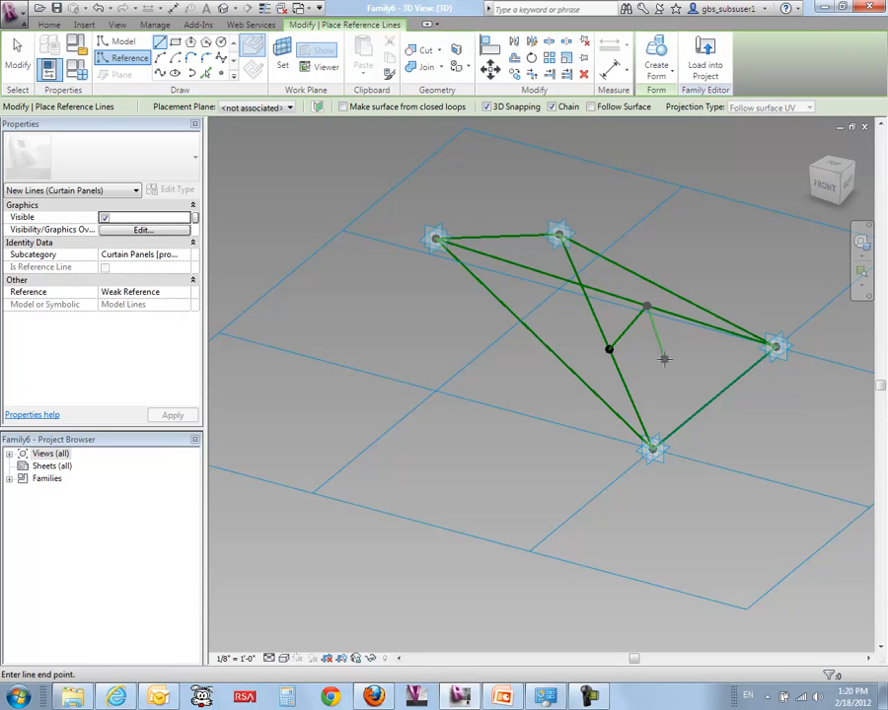
Finish drawing reference lines and lower adaptive point 1 slightly to flex the panel
{"action": "key", "text": "Escape"}
{"action": "key", "text": "Escape"}
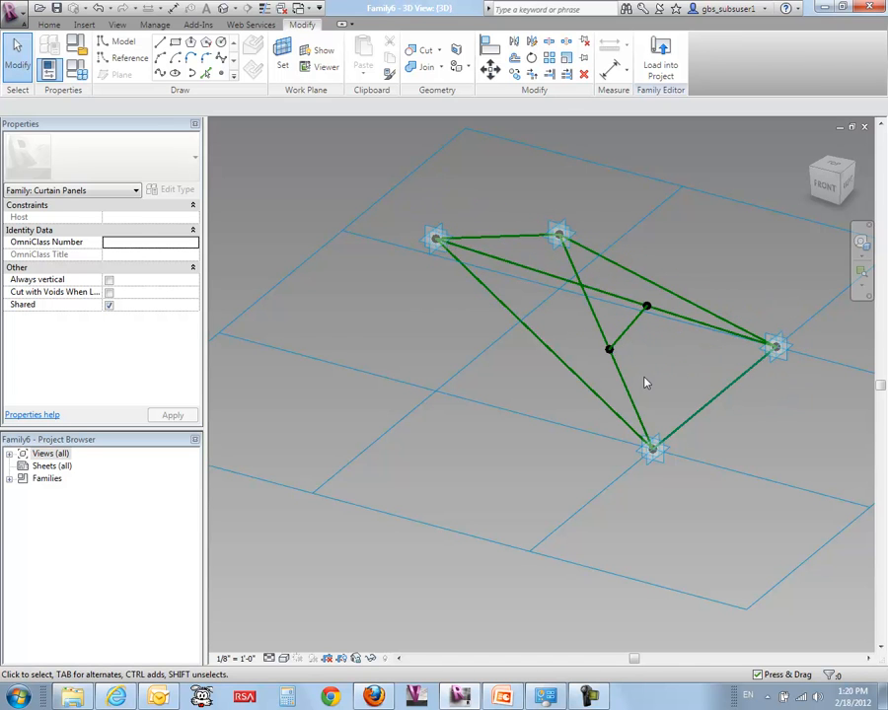
{"action": "left_click_drag", "start_coordinate": [385, 189], "coordinate": [481, 355]}
{"action": "mouse_move", "coordinate": [435, 238]}
{"action": "left_mouse_down"}
{"action": "mouse_move", "coordinate": [432, 347]}
{"action": "mouse_move", "coordinate": [420, 293]}
{"action": "mouse_move", "coordinate": [424, 259]}
{"action": "left_mouse_up"}
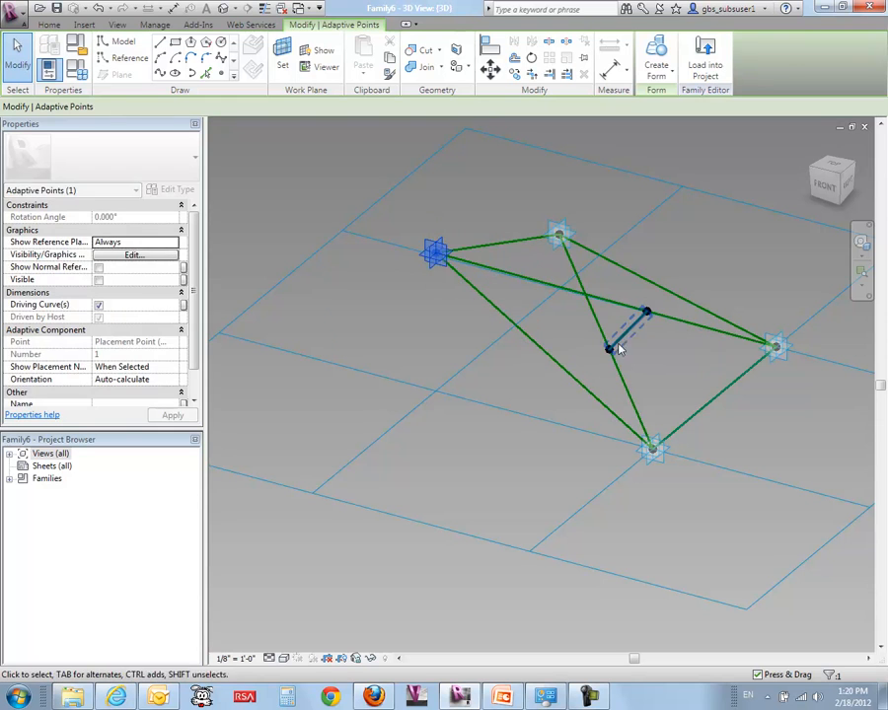
Examine the connecting reference line between the two diagonals, its length and its attachment to the diagonals
{"action": "left_click", "coordinate": [627, 333]}
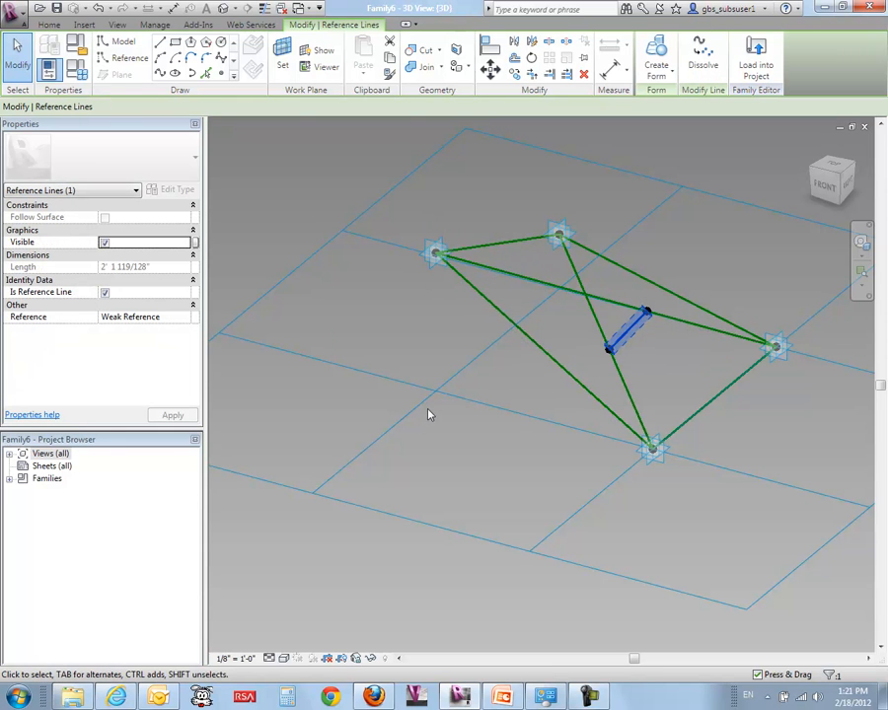
{"action": "middle_click_drag", "start_coordinate": [501, 412], "coordinate": [348, 435]}
{"action": "left_click", "coordinate": [403, 426]}
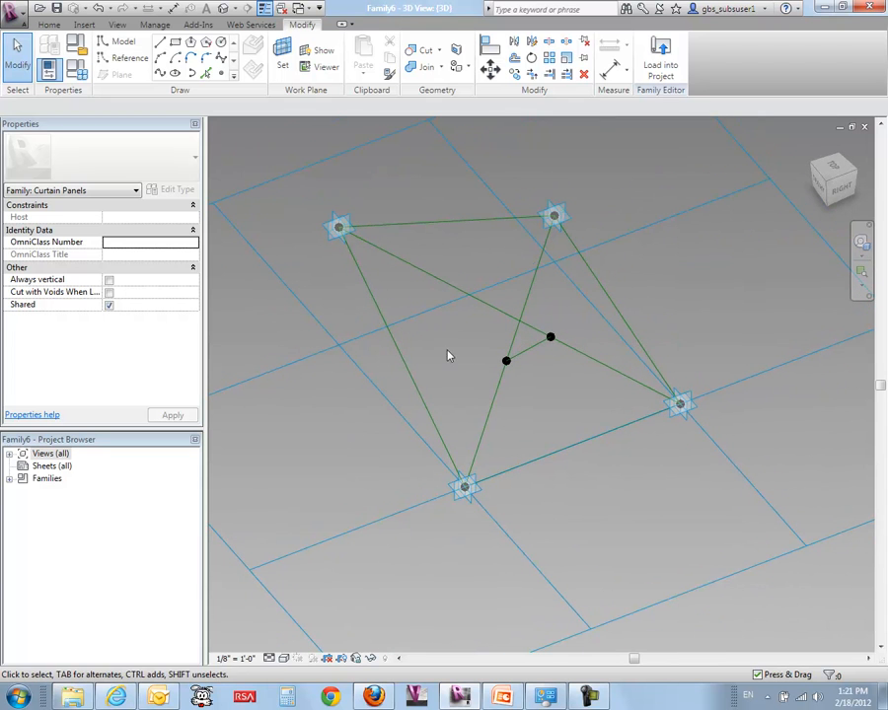
{"action": "left_click", "coordinate": [529, 350]}
{"action": "scroll", "coordinate": [525, 382], "scroll_direction": "up", "scroll_amount": 2}
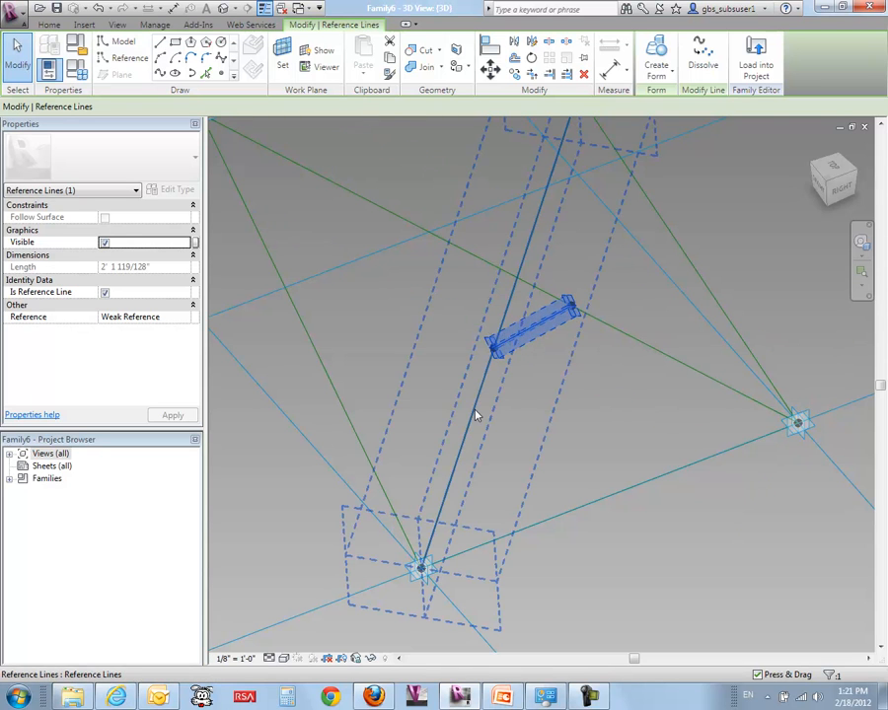
{"action": "middle_click_drag", "start_coordinate": [571, 426], "coordinate": [586, 522]}
{"action": "left_click_drag", "start_coordinate": [573, 377], "coordinate": [616, 456]}
{"action": "left_click", "coordinate": [651, 396]}
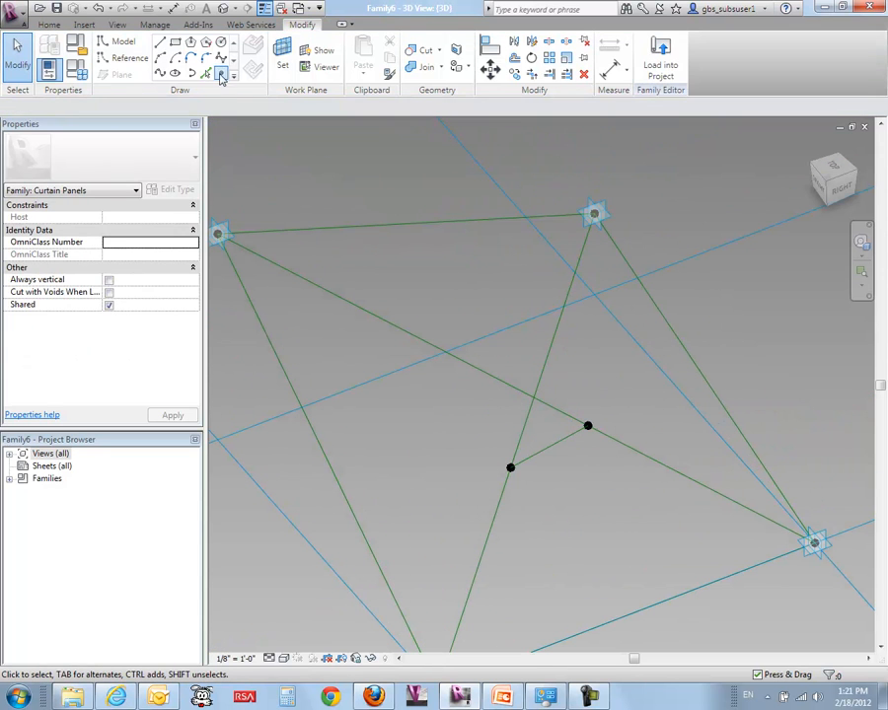
Place two trial reference points on the panel edge running from adaptive point 1 to the rear corner
{"action": "left_click", "coordinate": [158, 44]}
{"action": "left_click", "coordinate": [351, 228]}
{"action": "left_click", "coordinate": [409, 224]}
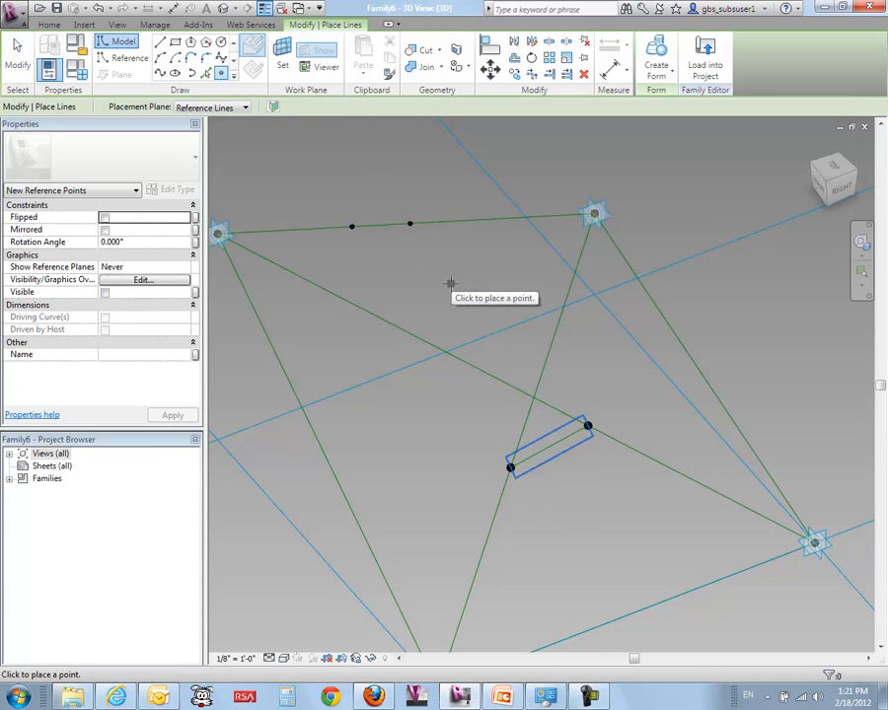
{"action": "middle_click_drag", "start_coordinate": [453, 437], "coordinate": [521, 432]}
{"action": "left_click", "coordinate": [16, 59]}
Rehost the trial point nearer adaptive point 1 onto the rear corner's other edge and delete both trial points
{"action": "left_click_drag", "start_coordinate": [369, 170], "coordinate": [437, 259]}
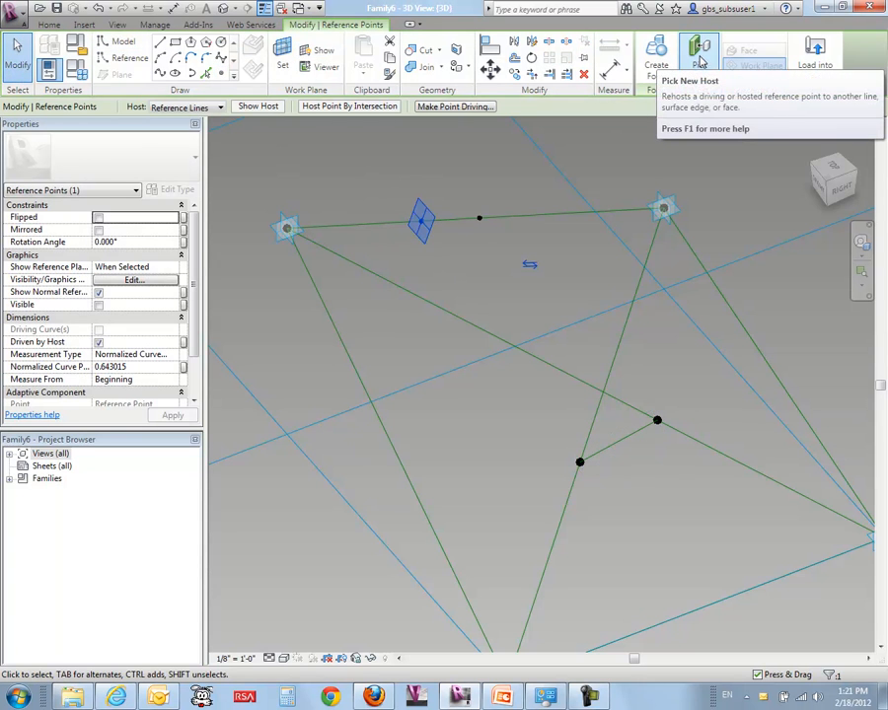
{"action": "left_click", "coordinate": [701, 61]}
{"action": "left_click", "coordinate": [693, 252]}
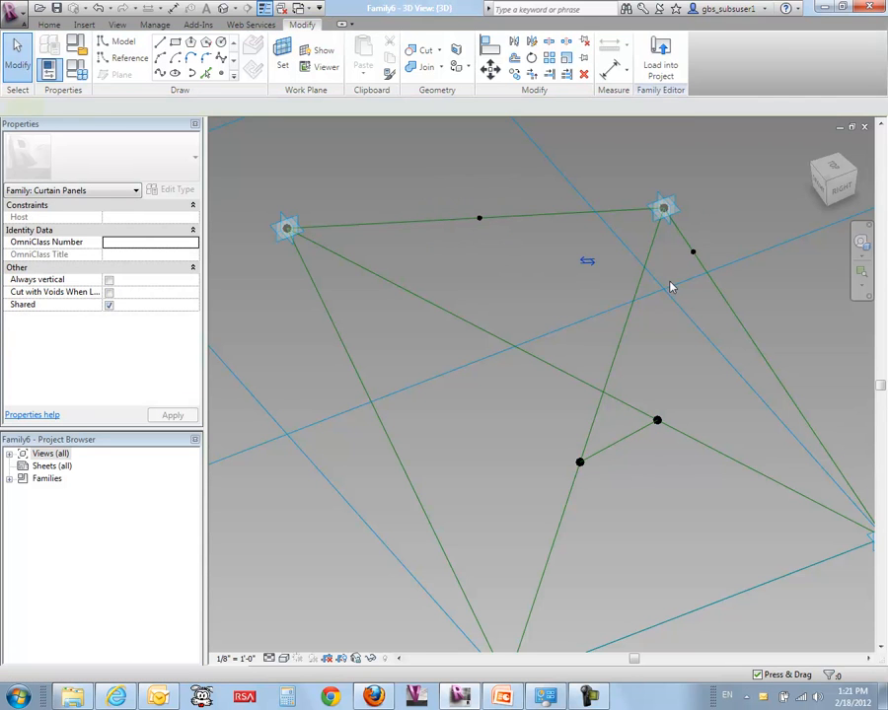
{"action": "left_click_drag", "start_coordinate": [673, 237], "coordinate": [715, 278], "text": "ctrl"}
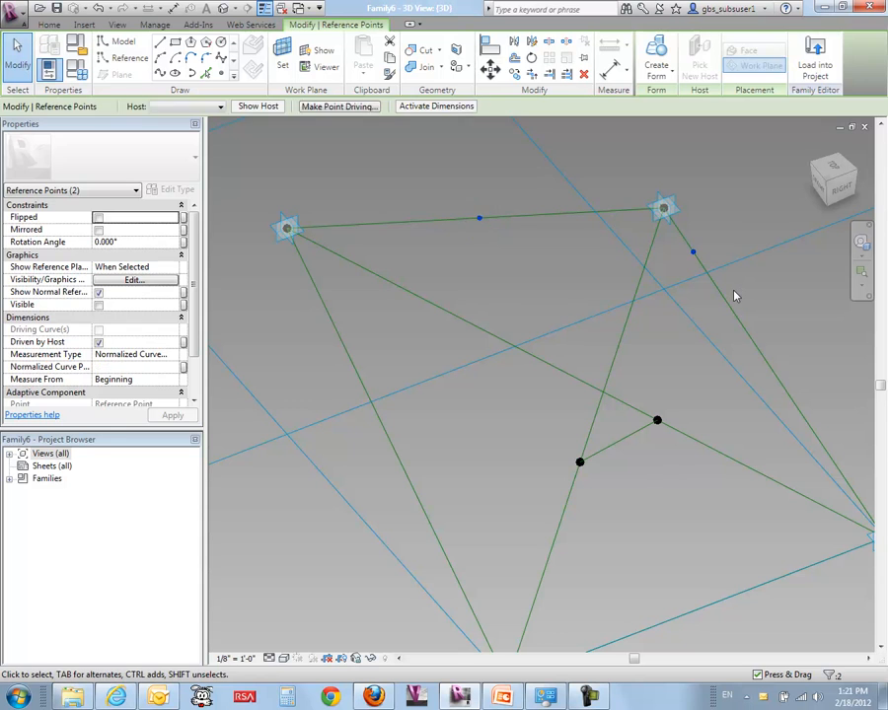
{"action": "left_click", "coordinate": [735, 294]}
Place a trial reference point beside the panel with Level 1 as its placement plane
{"action": "middle_click_drag", "start_coordinate": [531, 426], "coordinate": [559, 368], "text": "shift"}
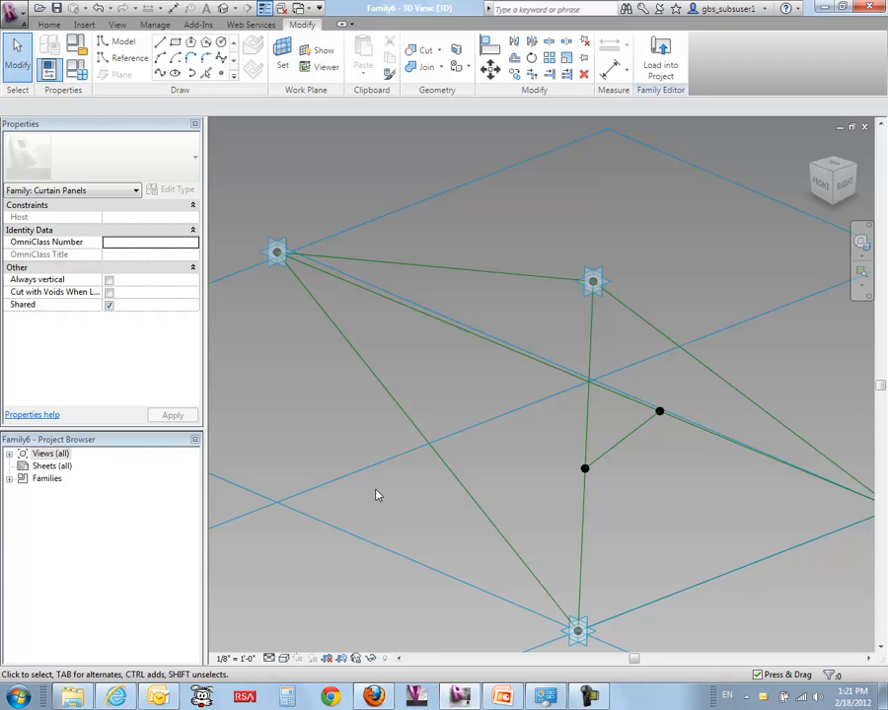
{"action": "middle_click_drag", "start_coordinate": [376, 495], "coordinate": [461, 398]}
{"action": "left_click", "coordinate": [221, 73]}
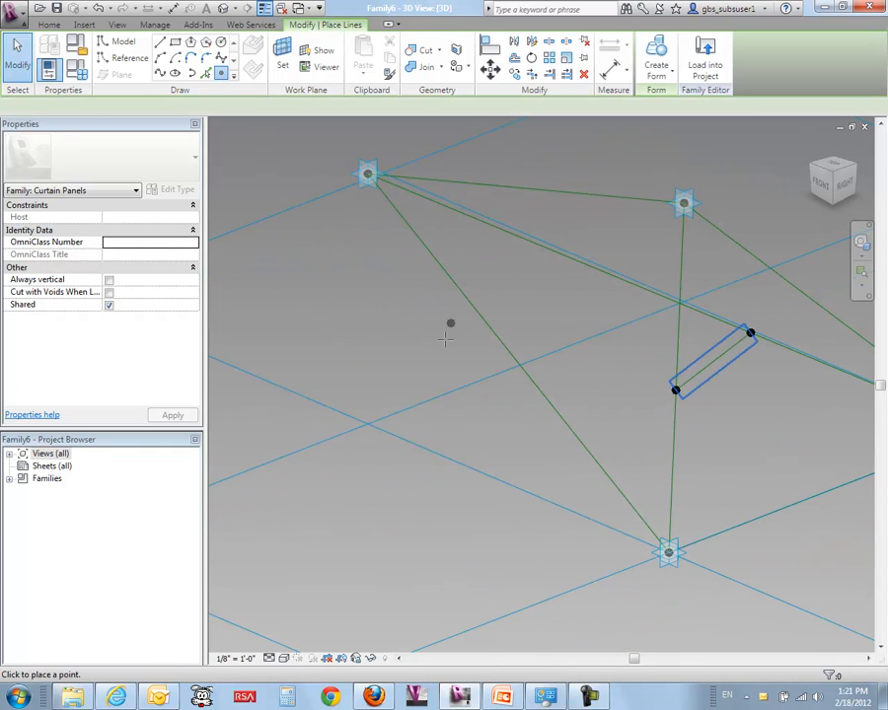
{"action": "left_click", "coordinate": [214, 108]}
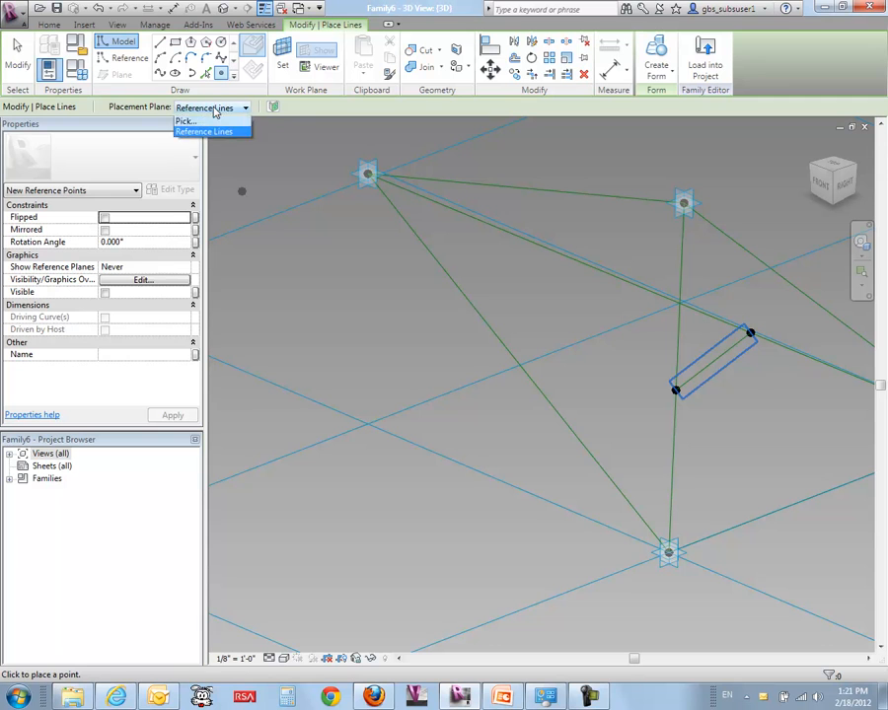
{"action": "left_click", "coordinate": [207, 117]}
{"action": "left_click", "coordinate": [353, 376]}
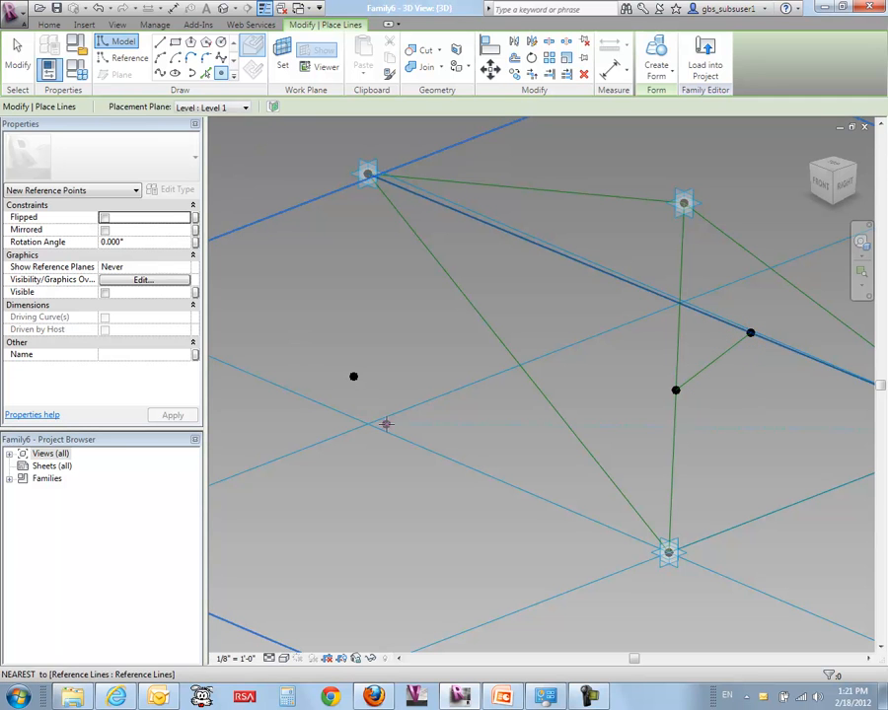
{"action": "key", "text": "Escape"}
{"action": "key", "text": "Escape"}
Set the offset of the trial reference point on Level 1 to 10' 0"
{"action": "left_click_drag", "start_coordinate": [312, 289], "coordinate": [417, 459]}
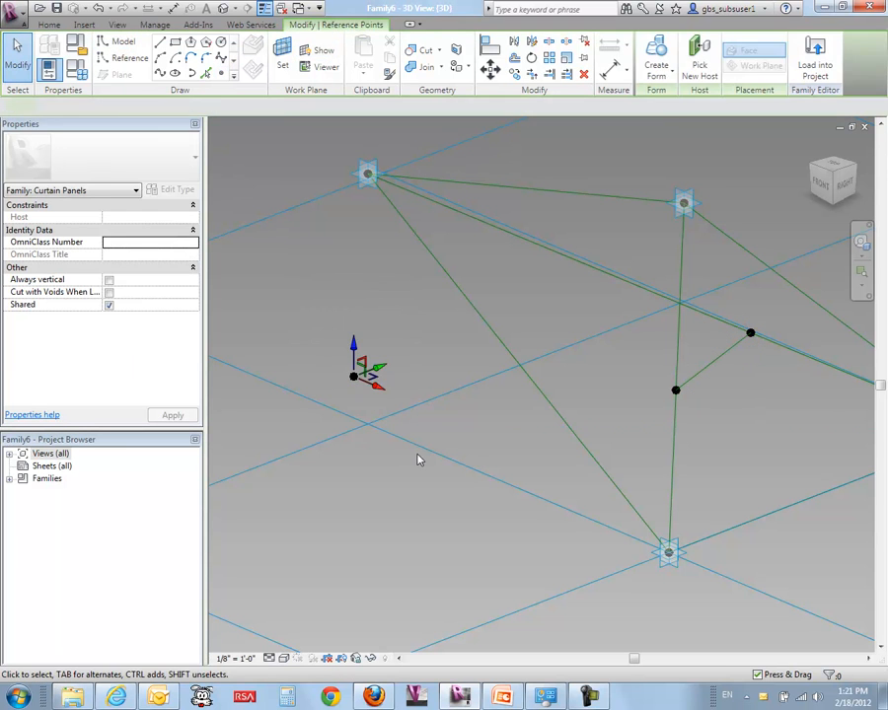
{"action": "left_click_drag", "start_coordinate": [103, 429], "coordinate": [100, 604]}
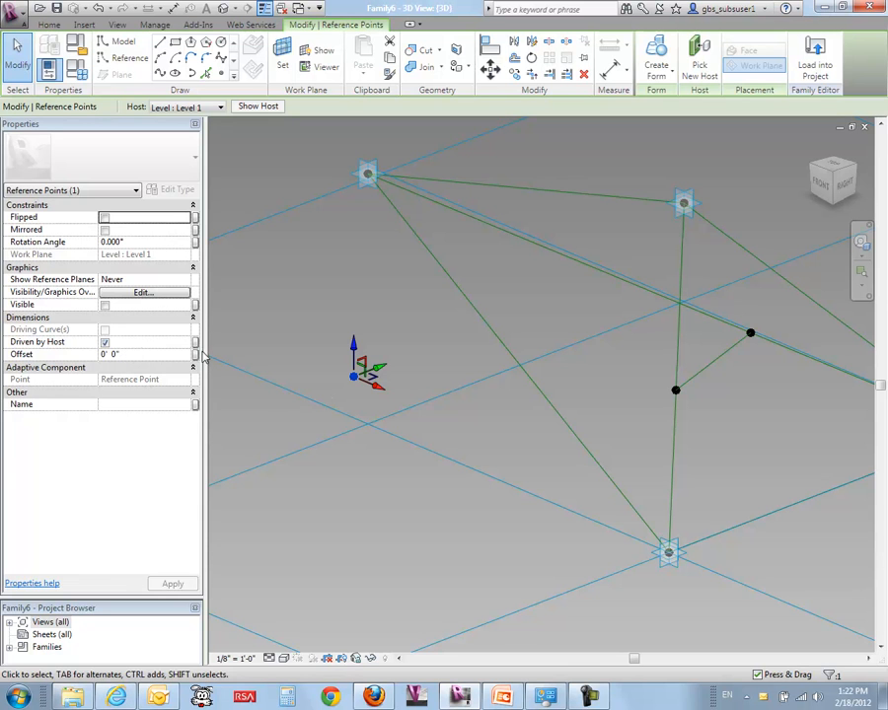
{"action": "left_click", "coordinate": [138, 357]}
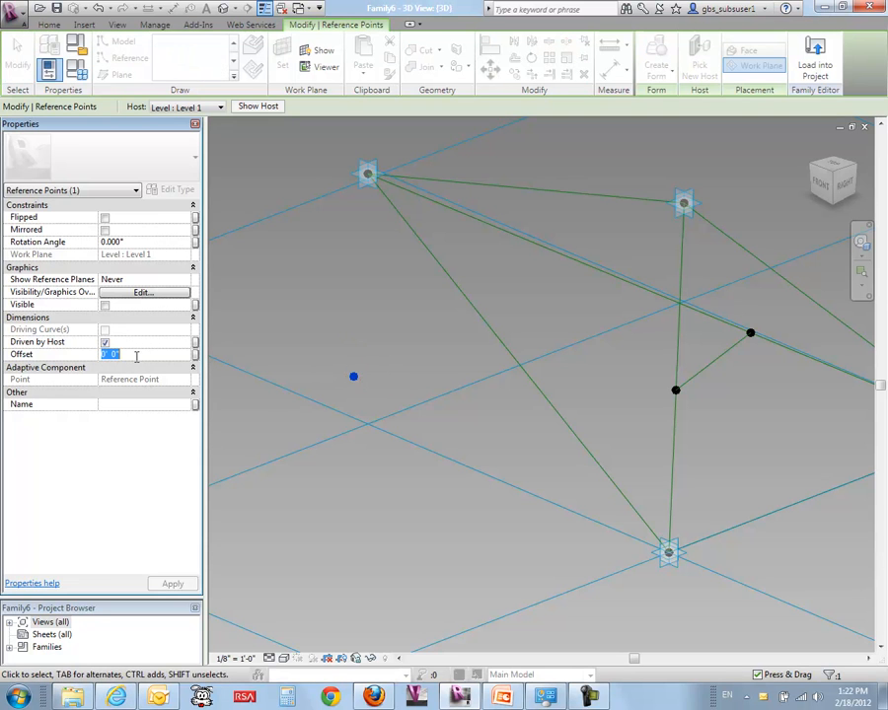
{"action": "type", "text": "10"}
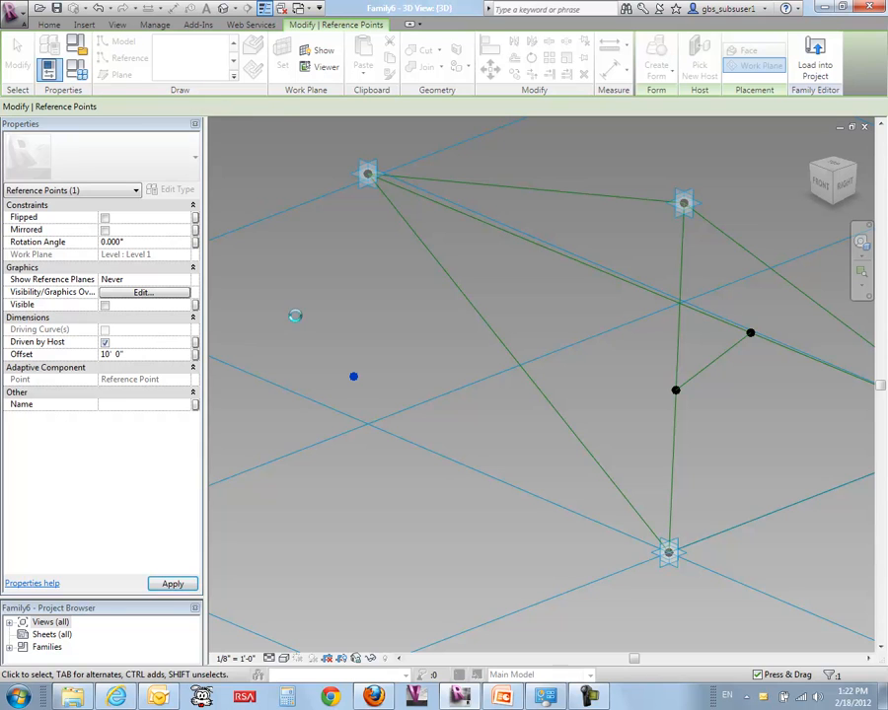
{"action": "scroll", "coordinate": [296, 321], "scroll_direction": "down", "scroll_amount": 3}
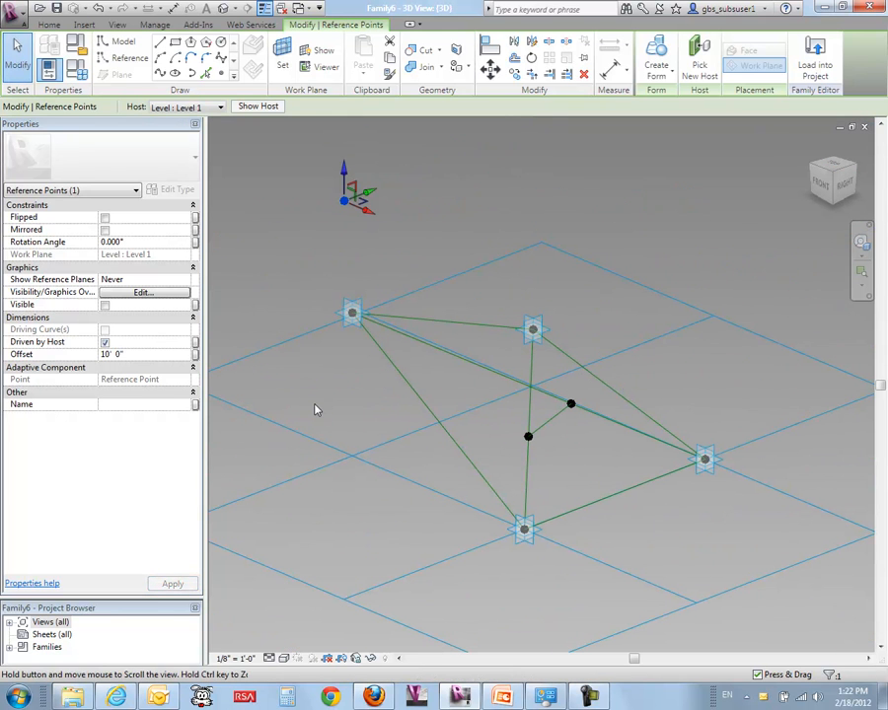
Undo the trial point's offset and delete the point from Level 1
{"action": "left_click", "coordinate": [316, 409]}
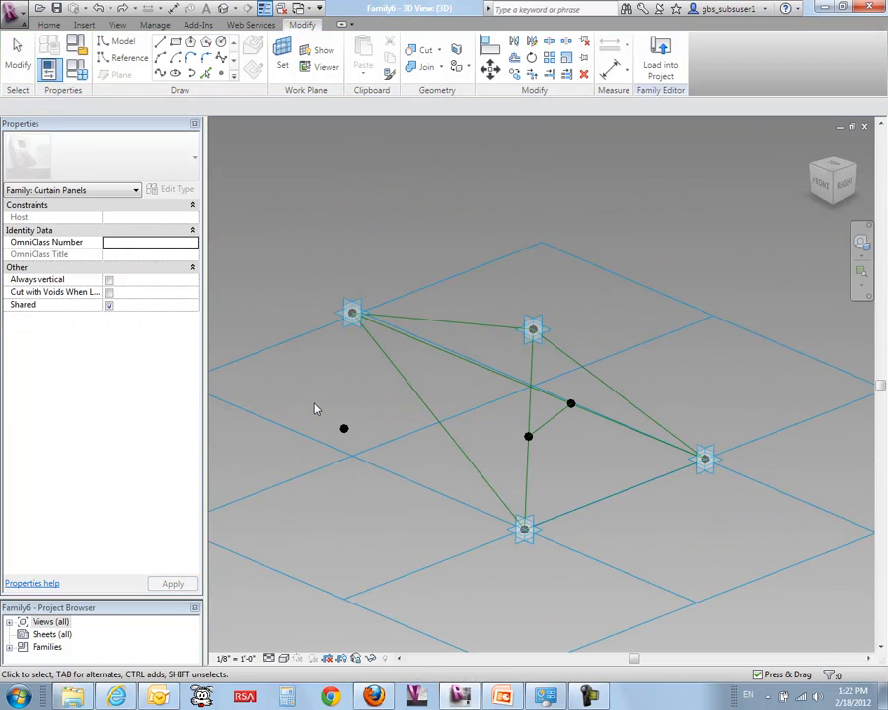
{"action": "left_click_drag", "start_coordinate": [322, 377], "coordinate": [372, 476]}
{"action": "key", "text": "Delete"}
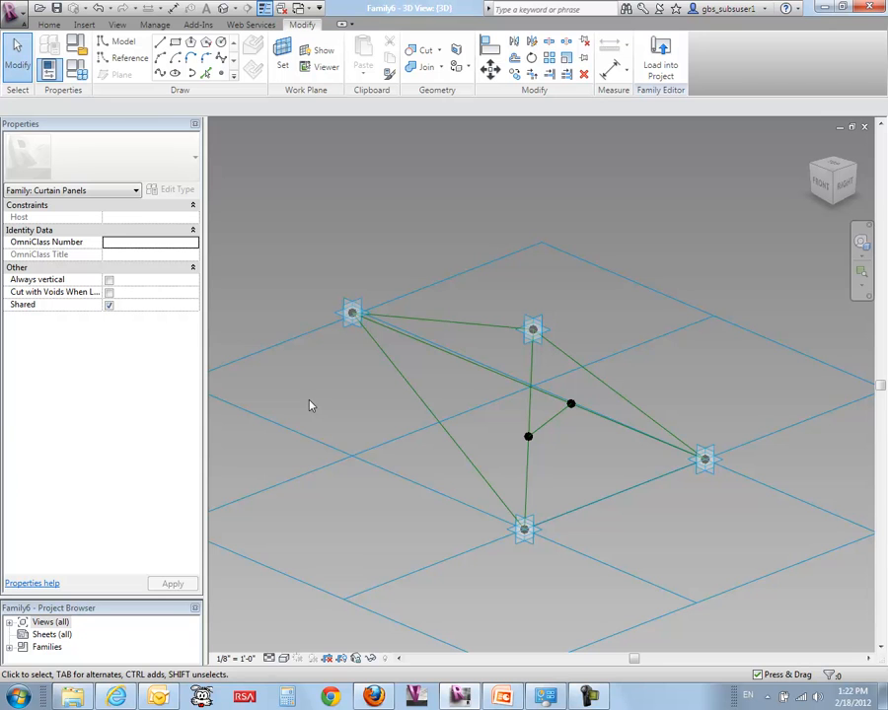
Slide the connecting line's point along diagonal 1–3 to a normalized parameter of about 0.257 and raise adaptive point 1
{"action": "middle_click_drag", "start_coordinate": [299, 434], "coordinate": [309, 462], "text": "shift"}
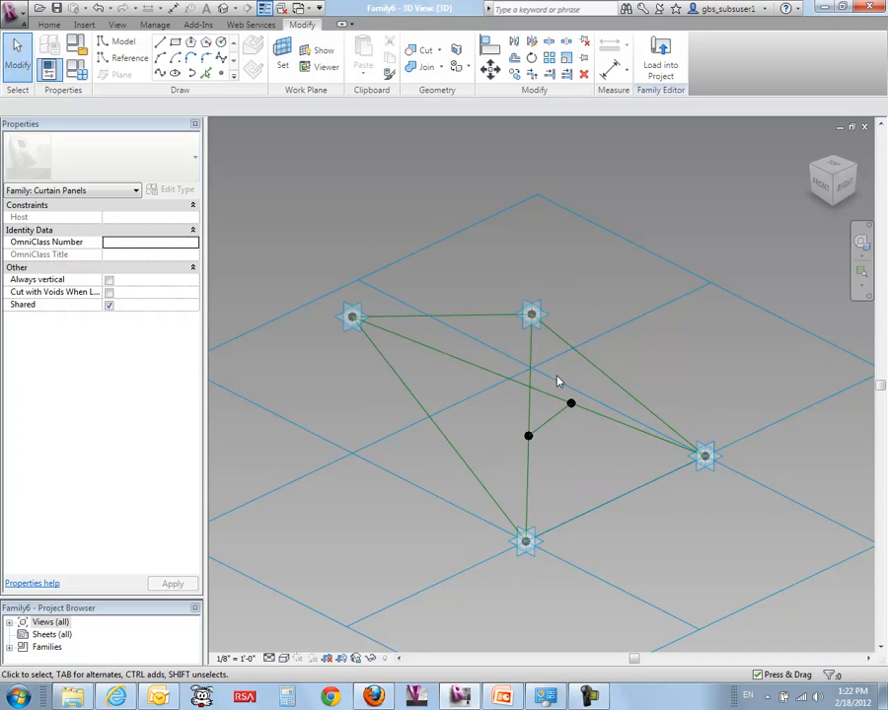
{"action": "left_click", "coordinate": [571, 403]}
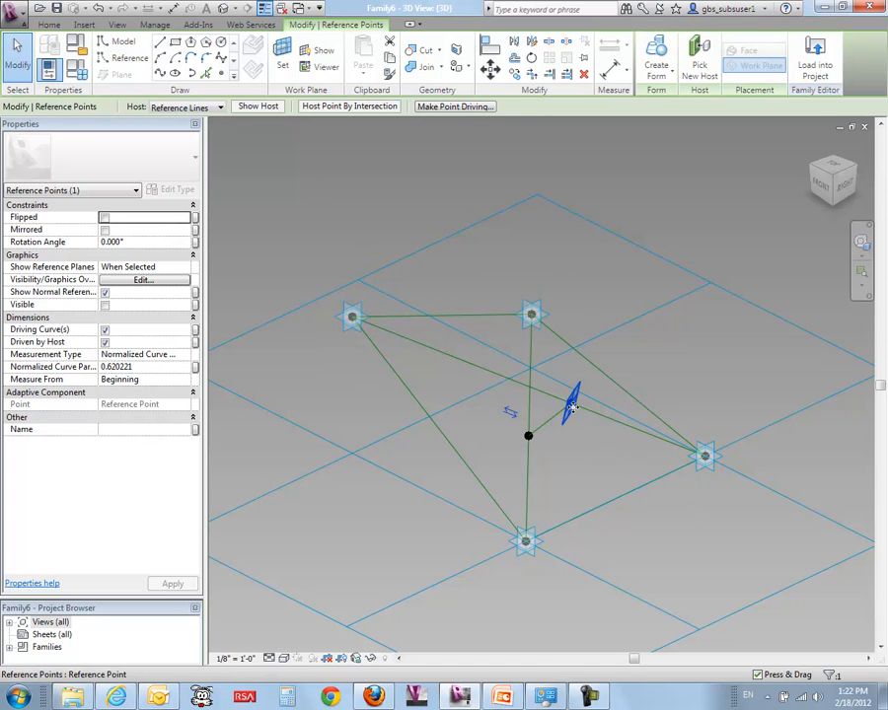
{"action": "left_click_drag", "start_coordinate": [558, 403], "coordinate": [443, 354]}
{"action": "left_click_drag", "start_coordinate": [314, 234], "coordinate": [399, 352]}
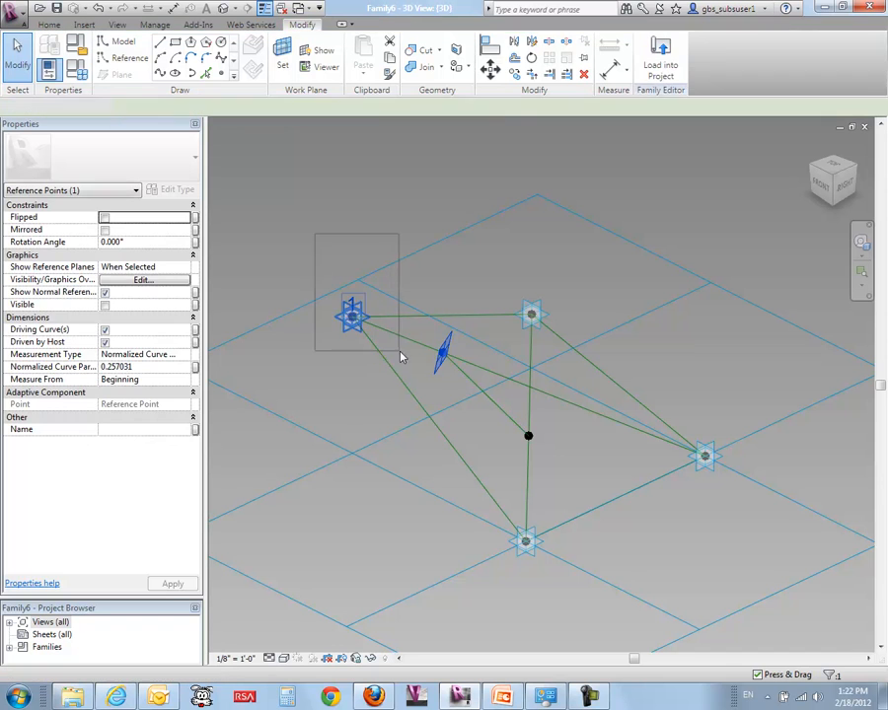
{"action": "left_click_drag", "start_coordinate": [355, 318], "coordinate": [343, 296]}
Host the connecting line's point on diagonal 1–3 by intersection with a reference plane of diagonal 2–4
{"action": "left_click_drag", "start_coordinate": [410, 218], "coordinate": [463, 398]}
{"action": "left_click", "coordinate": [443, 328]}
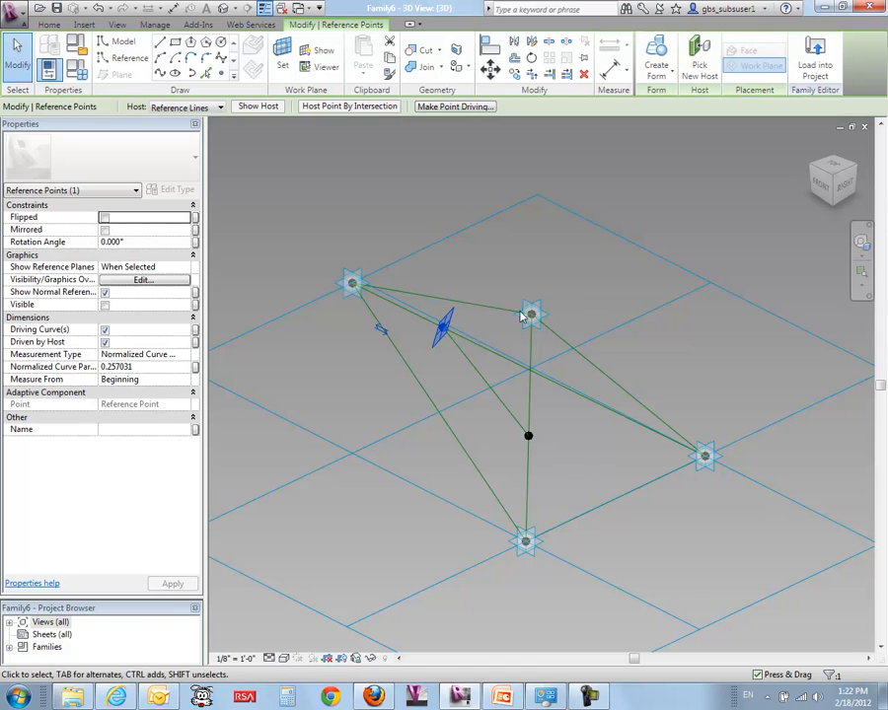
{"action": "left_click", "coordinate": [347, 106]}
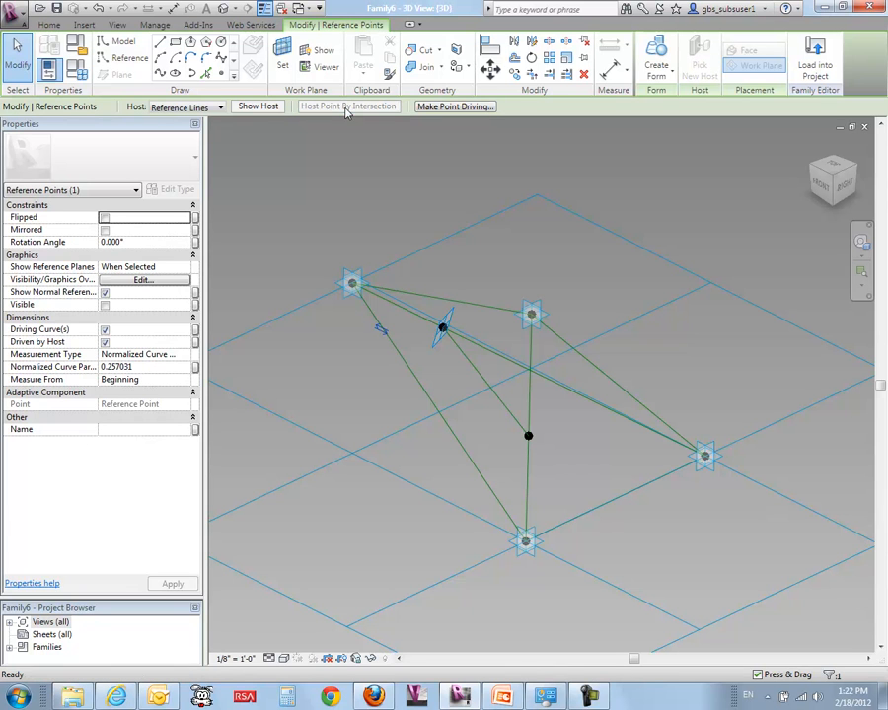
{"action": "left_click", "coordinate": [525, 479]}
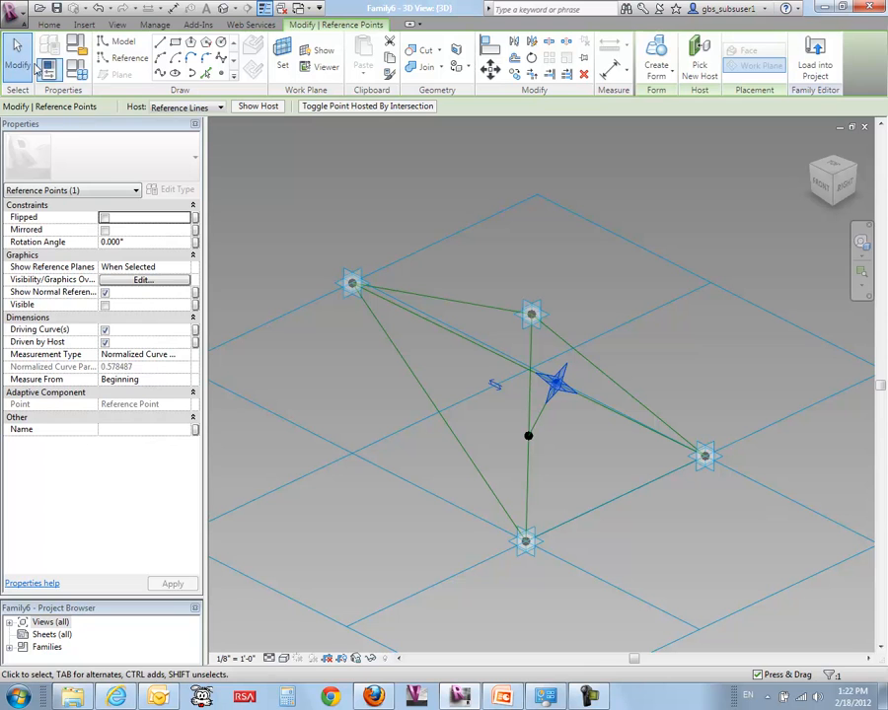
Raise adaptive point 1 further to flex the intersection-hosted point on diagonal 1–3
{"action": "left_click", "coordinate": [248, 252]}
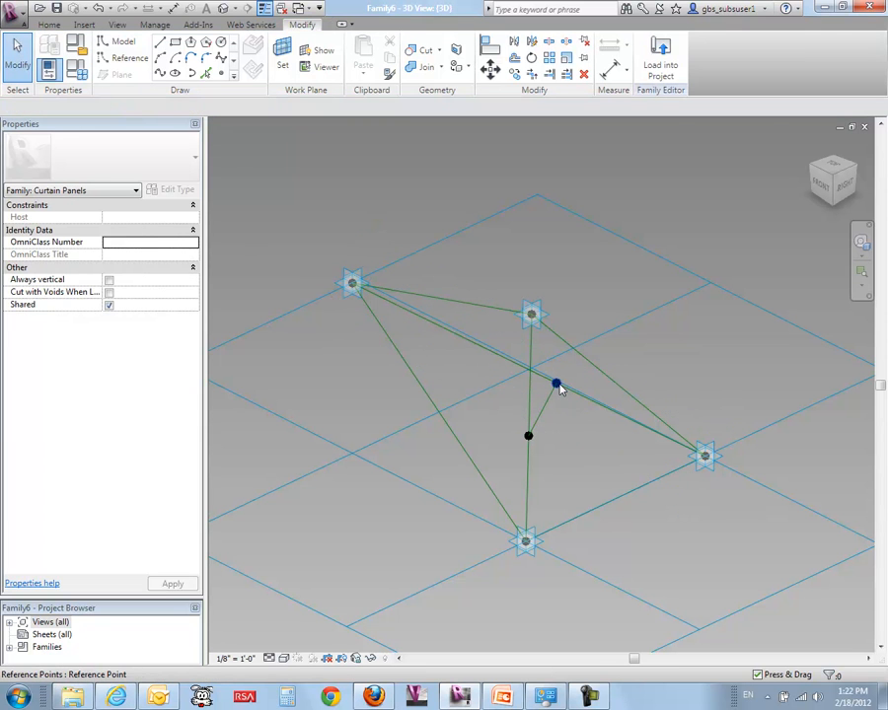
{"action": "left_click", "coordinate": [557, 390]}
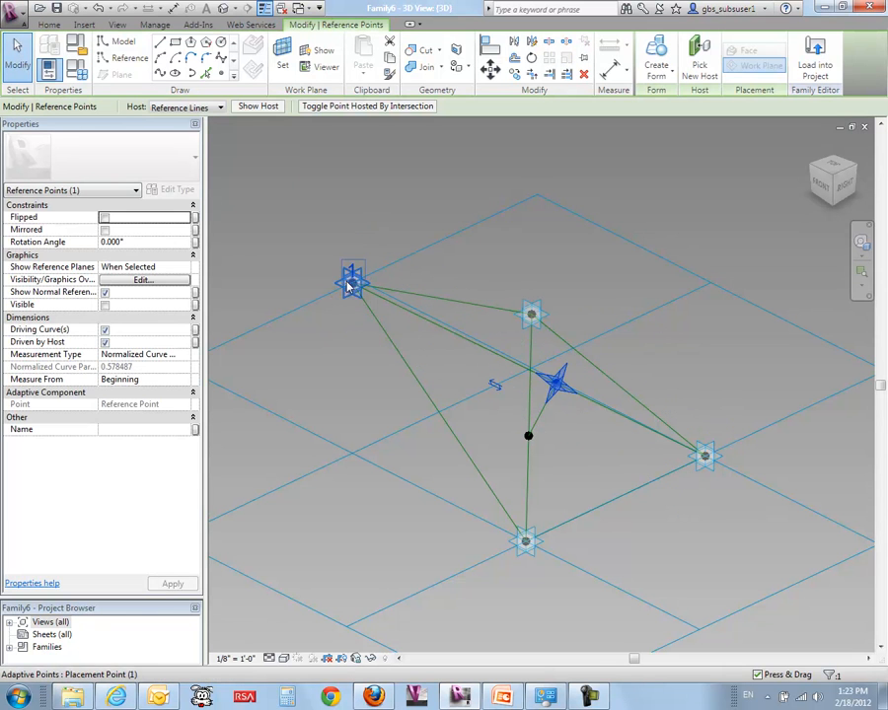
{"action": "left_click_drag", "start_coordinate": [350, 286], "coordinate": [337, 238]}
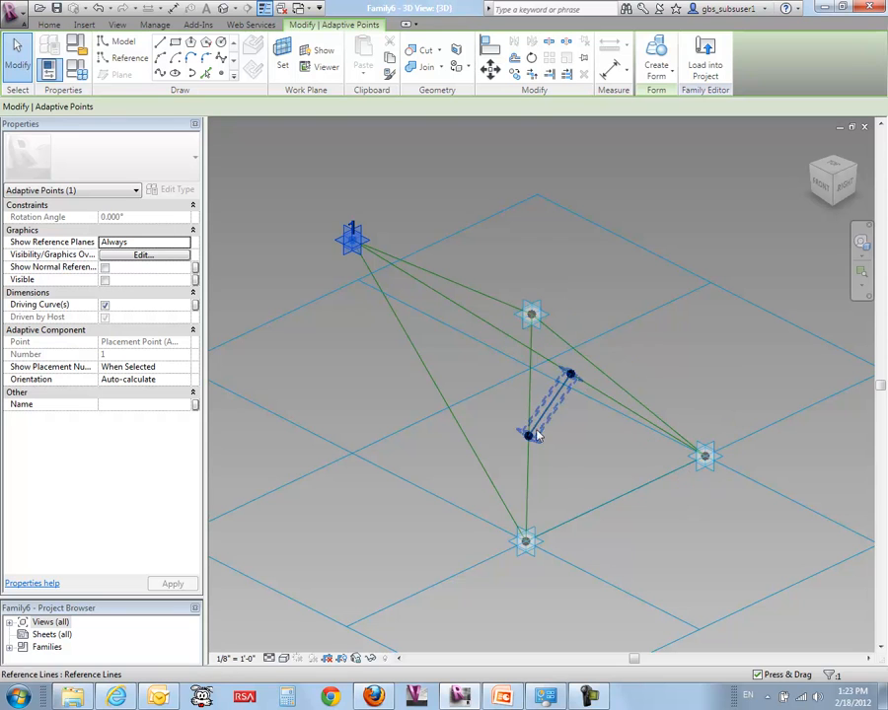
Host the connecting line's other end point on diagonal 2–4 by intersection with a reference plane of diagonal 1–3
{"action": "left_click_drag", "start_coordinate": [499, 407], "coordinate": [559, 469]}
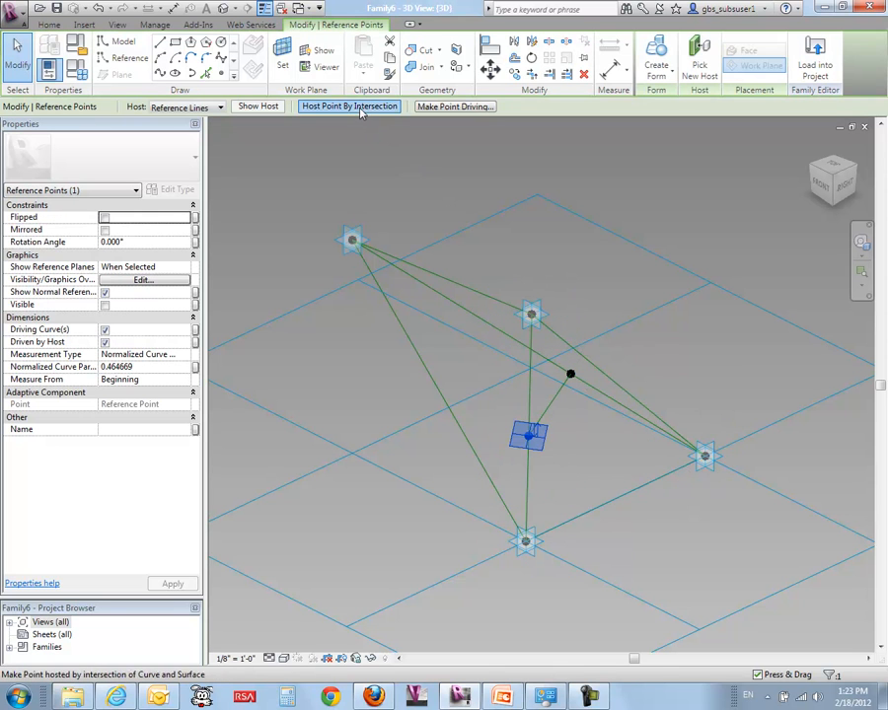
{"action": "left_click", "coordinate": [349, 105]}
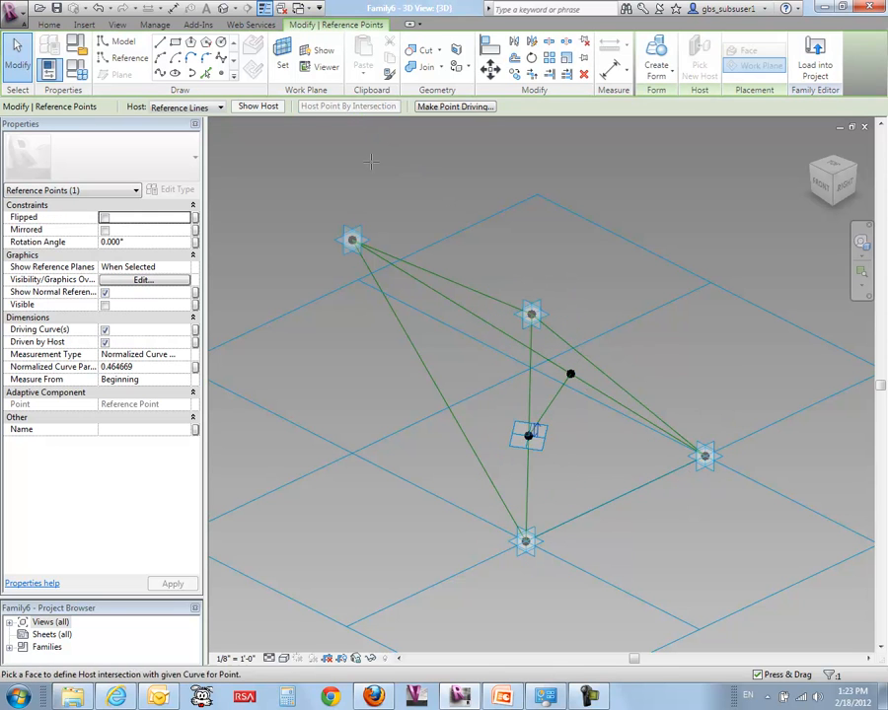
{"action": "left_click", "coordinate": [469, 317]}
{"action": "key", "text": "Escape"}
{"action": "key", "text": "Escape"}
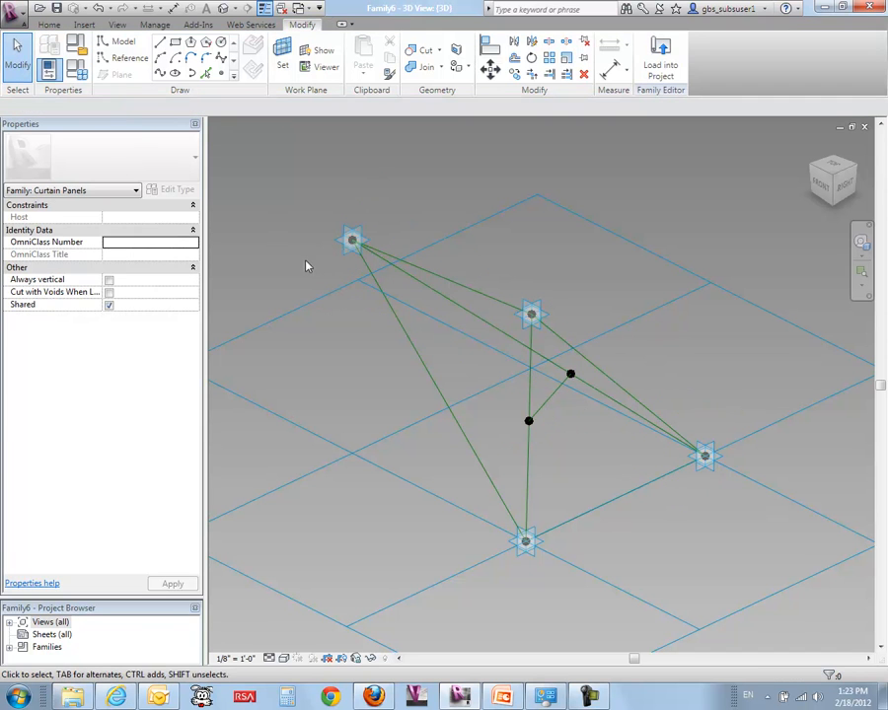
Select the connecting reference line between the two diagonals and check its length
{"action": "middle_click_drag", "start_coordinate": [379, 384], "coordinate": [464, 475], "text": "shift"}
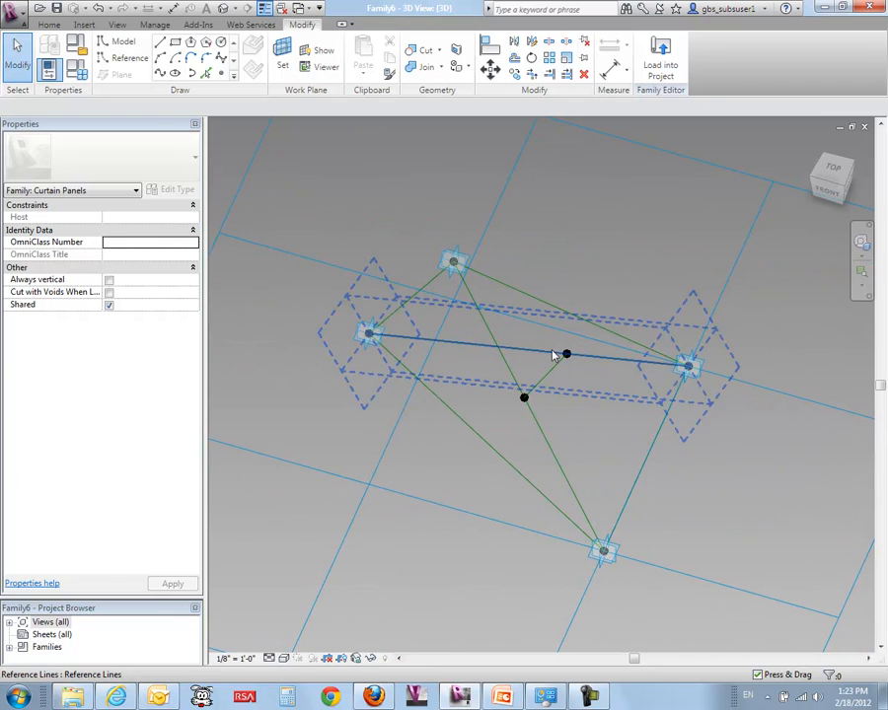
{"action": "left_click", "coordinate": [549, 369]}
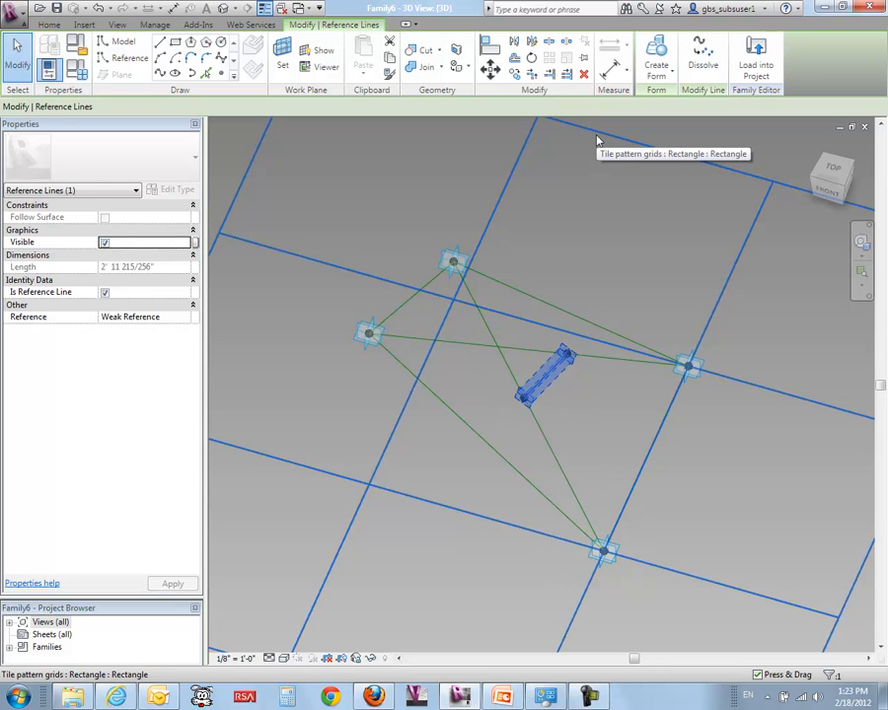
Set the work plane on the connecting reference line and place an aligned dimension between its two end points
{"action": "key", "text": "d"}
{"action": "key", "text": "i"}
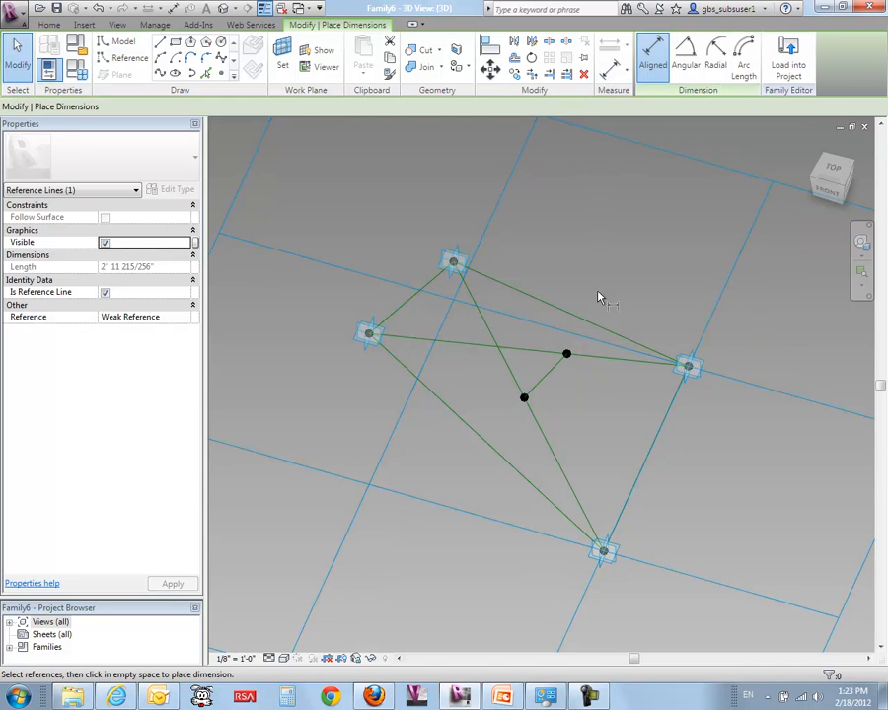
{"action": "left_click", "coordinate": [283, 49]}
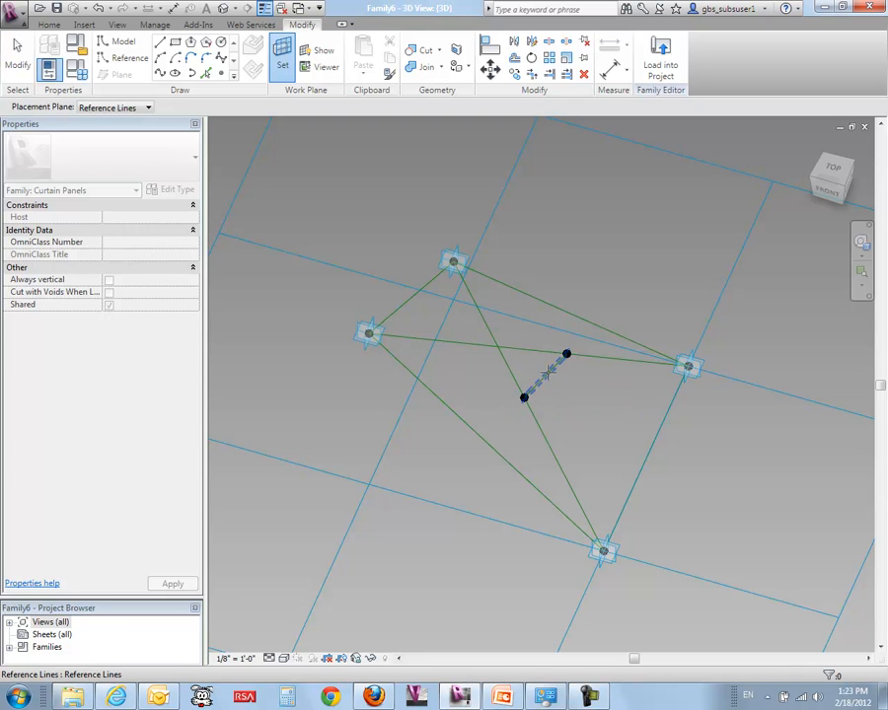
{"action": "left_click", "coordinate": [549, 373]}
{"action": "key", "text": "d"}
{"action": "key", "text": "i"}
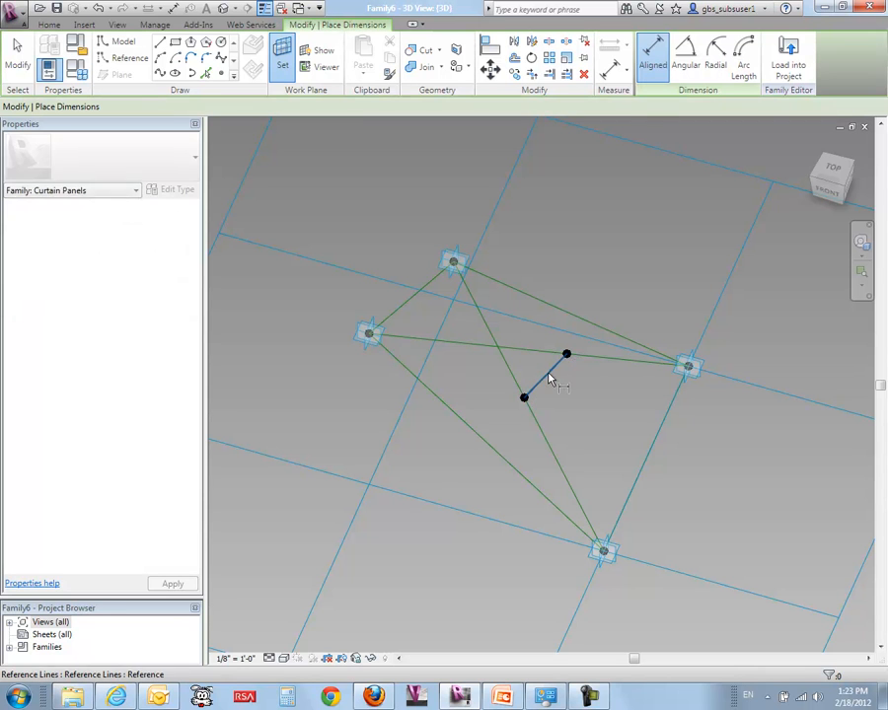
{"action": "left_click", "coordinate": [568, 356]}
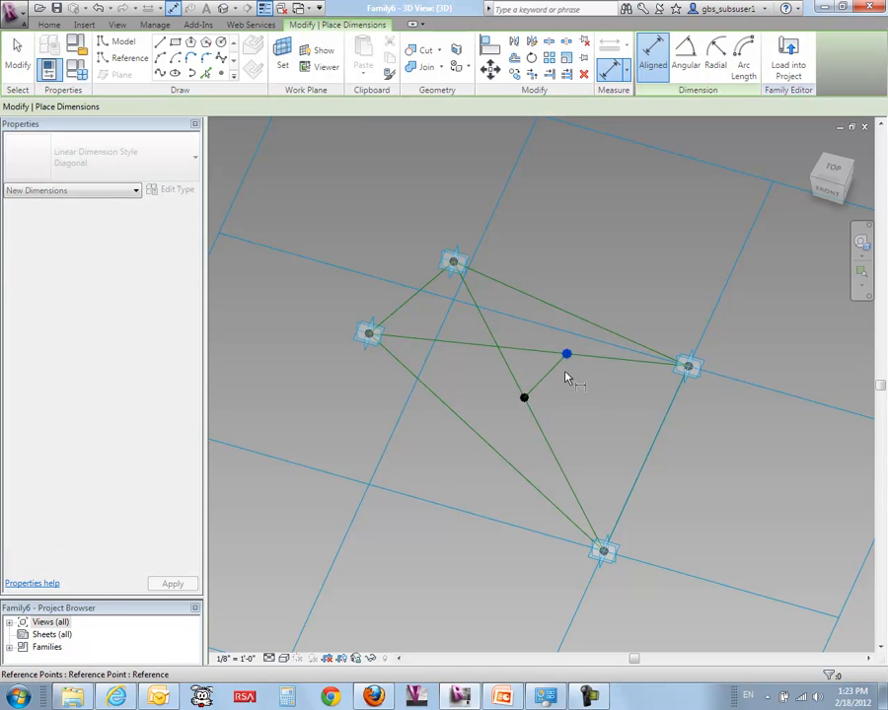
{"action": "left_click", "coordinate": [524, 399]}
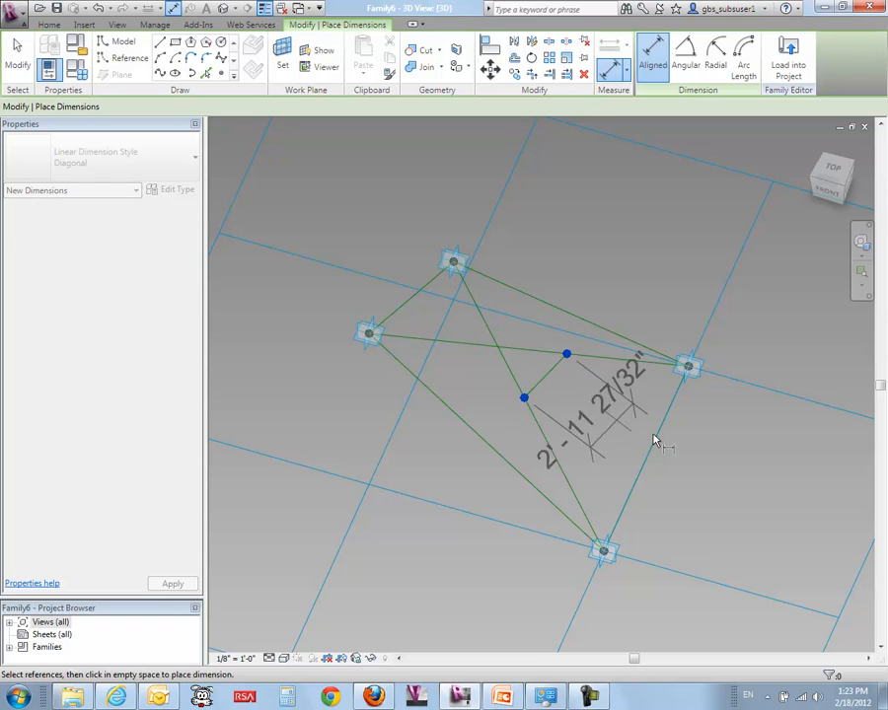
{"action": "left_click", "coordinate": [723, 505]}
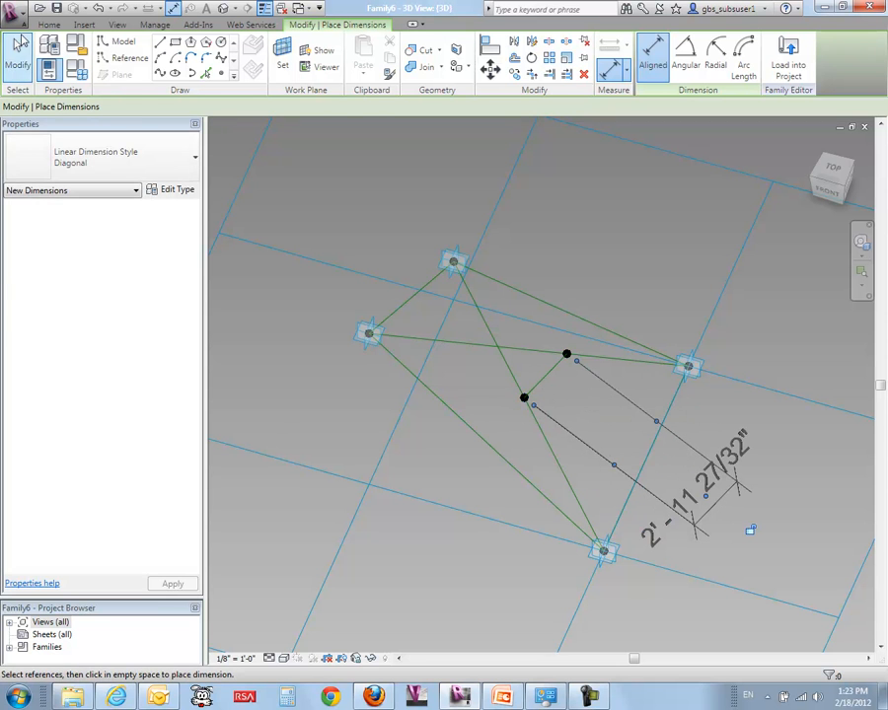
{"action": "left_click", "coordinate": [16, 54]}
Lower adaptive point 1 to about grid level and raise it partway again to flex the gap dimension
{"action": "middle_click_drag", "start_coordinate": [347, 463], "coordinate": [292, 360], "text": "shift"}
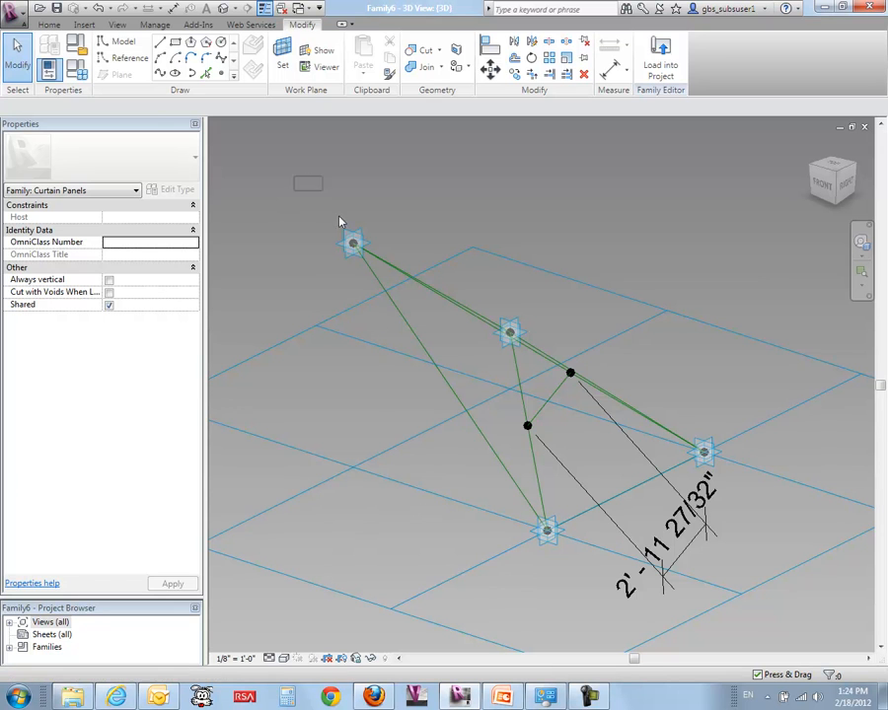
{"action": "left_click", "coordinate": [353, 242]}
{"action": "left_click_drag", "start_coordinate": [353, 242], "coordinate": [352, 460]}
{"action": "left_click", "coordinate": [365, 499]}
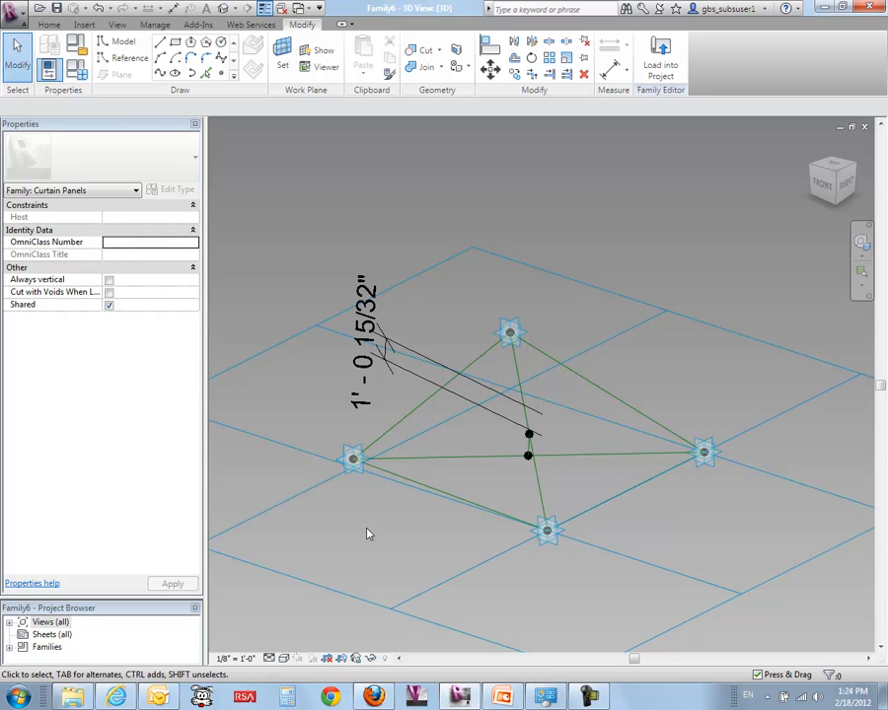
{"action": "left_click_drag", "start_coordinate": [288, 405], "coordinate": [367, 523]}
{"action": "left_click_drag", "start_coordinate": [352, 452], "coordinate": [349, 375]}
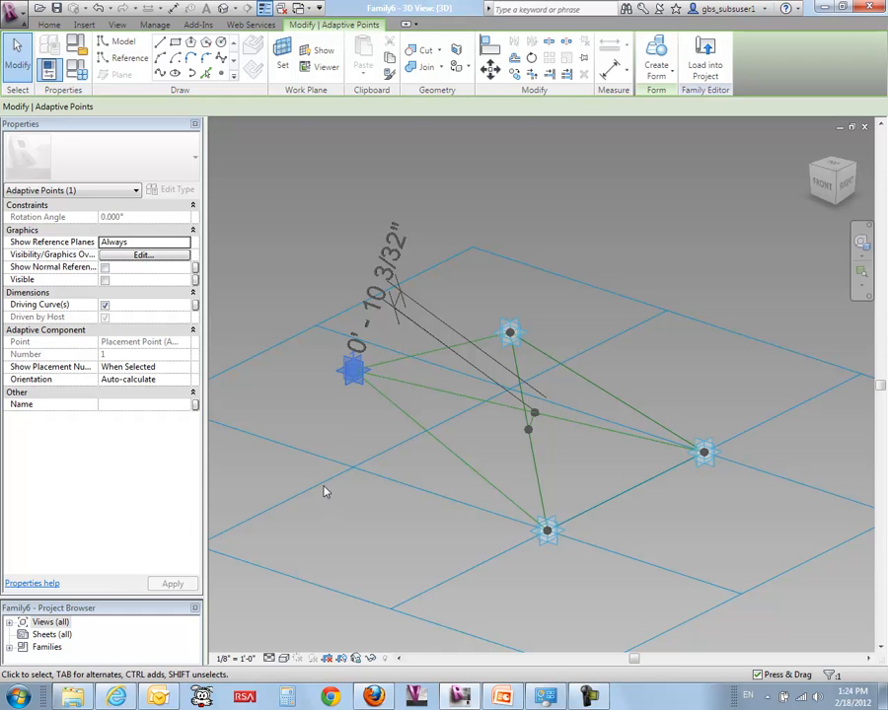
{"action": "middle_click_drag", "start_coordinate": [361, 408], "coordinate": [596, 517], "text": "shift"}
{"action": "left_click", "coordinate": [560, 503]}
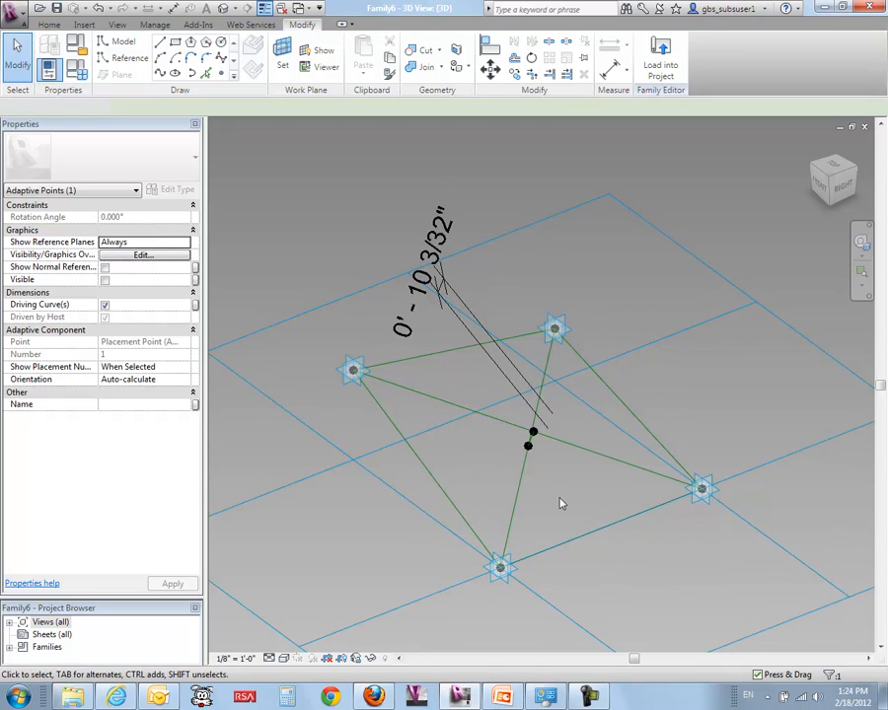
Begin labelling the gap dimension with a new shared parameter and open the selection of shared parameters
{"action": "left_click", "coordinate": [414, 298]}
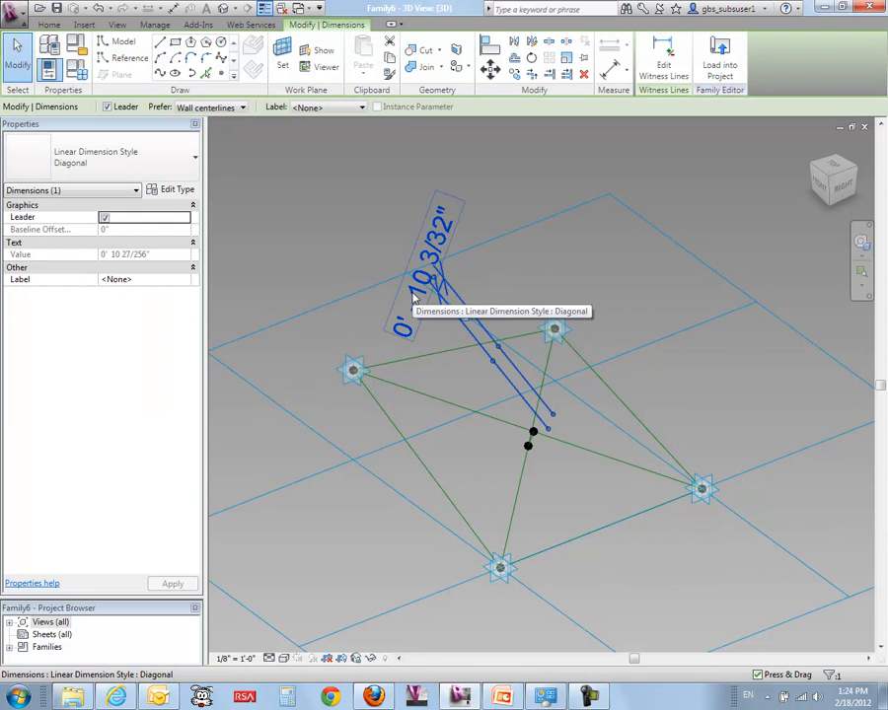
{"action": "left_click", "coordinate": [362, 107]}
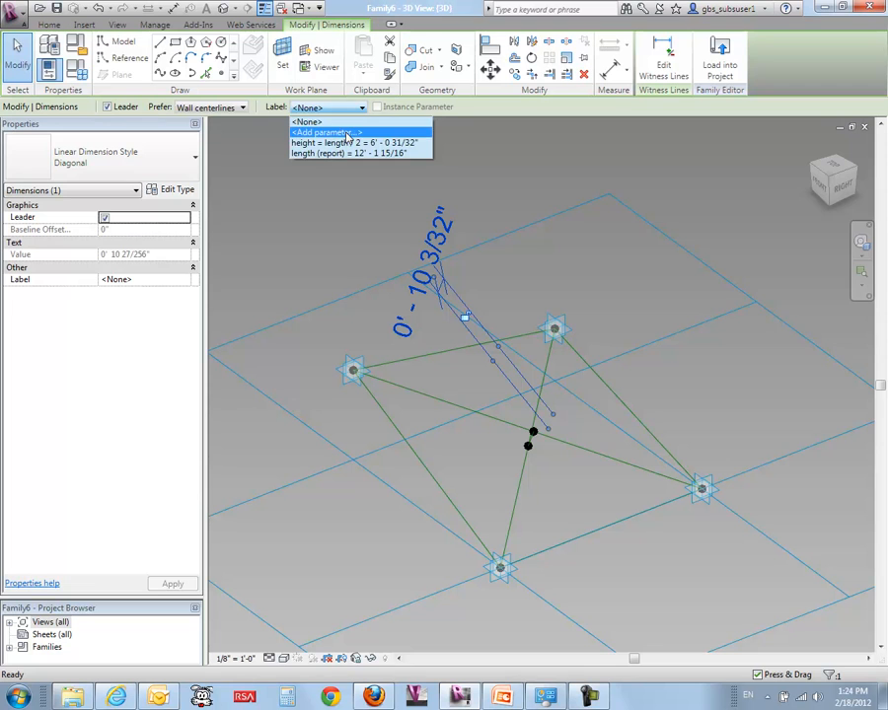
{"action": "left_click", "coordinate": [347, 134]}
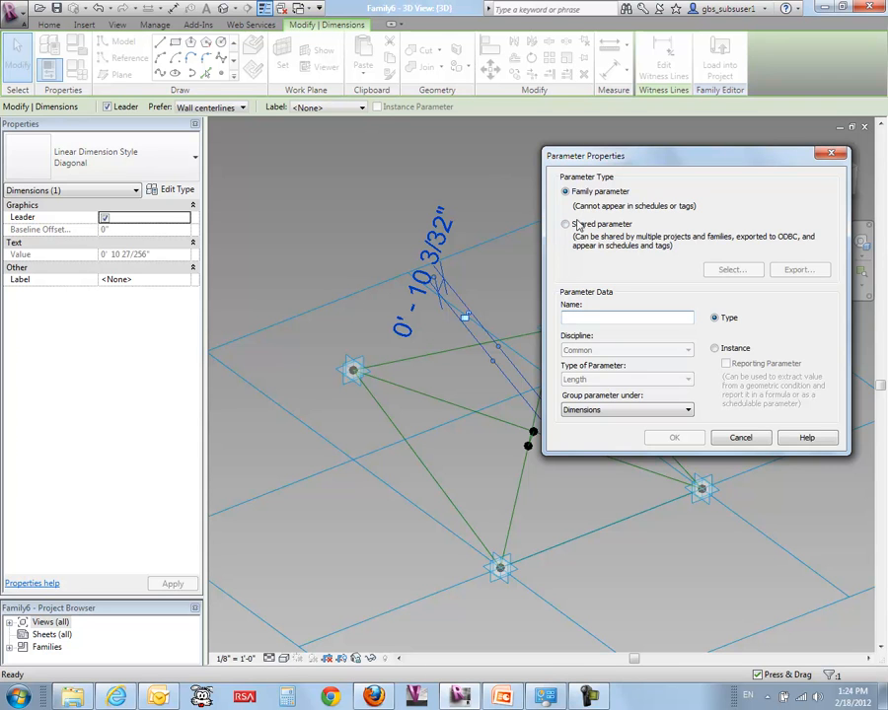
{"action": "left_click_drag", "start_coordinate": [609, 161], "coordinate": [569, 158]}
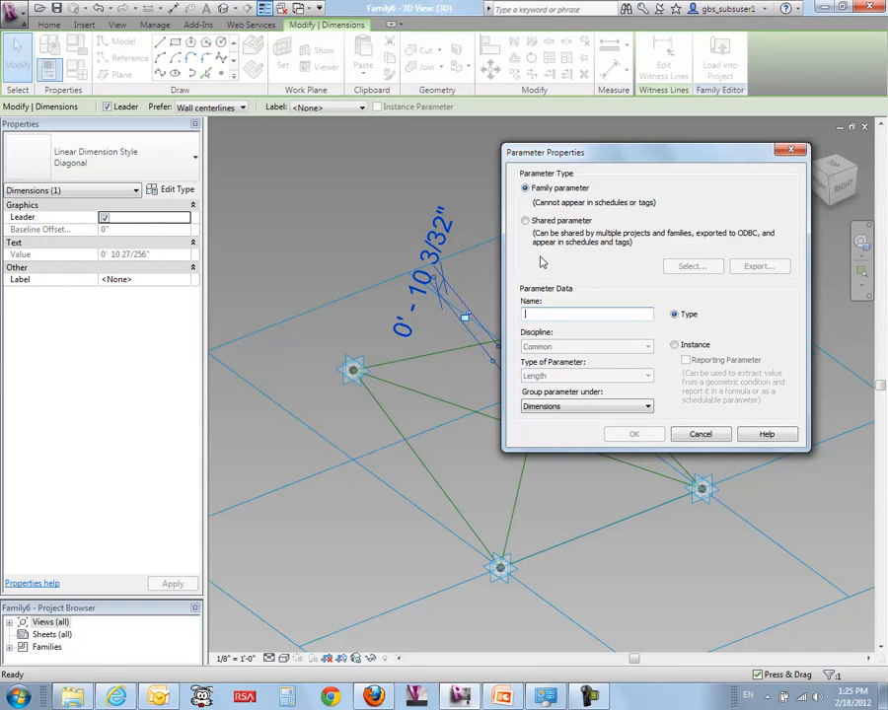
{"action": "left_click", "coordinate": [525, 221]}
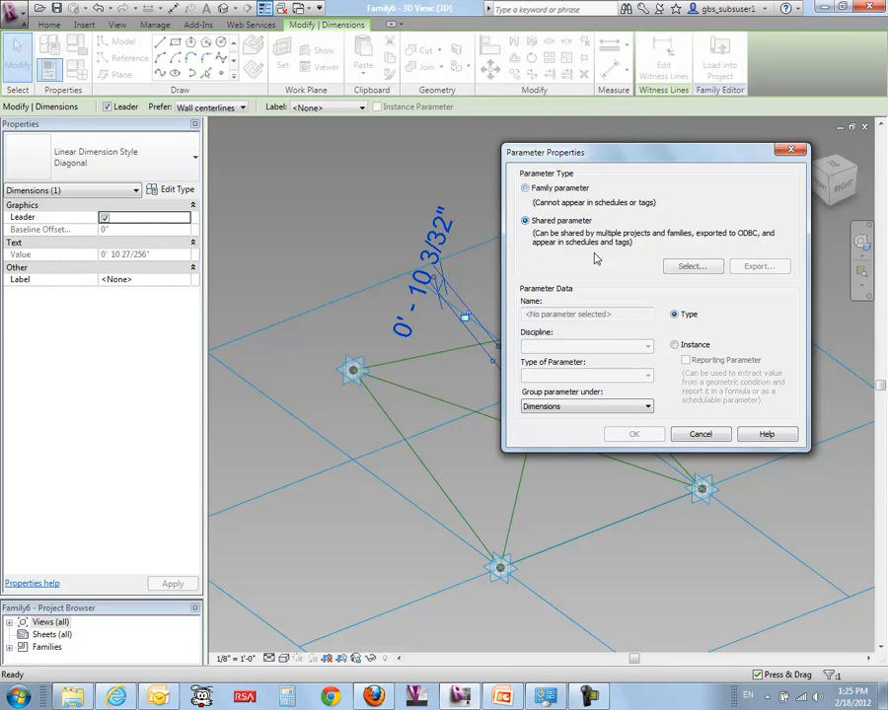
{"action": "left_click", "coordinate": [691, 266]}
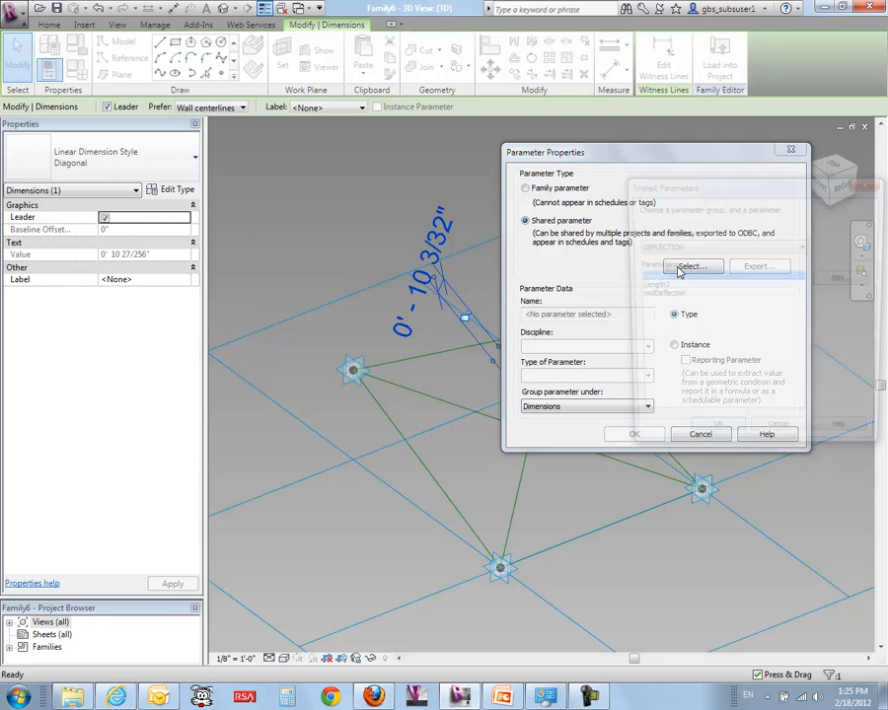
{"action": "left_click_drag", "start_coordinate": [737, 186], "coordinate": [603, 203]}
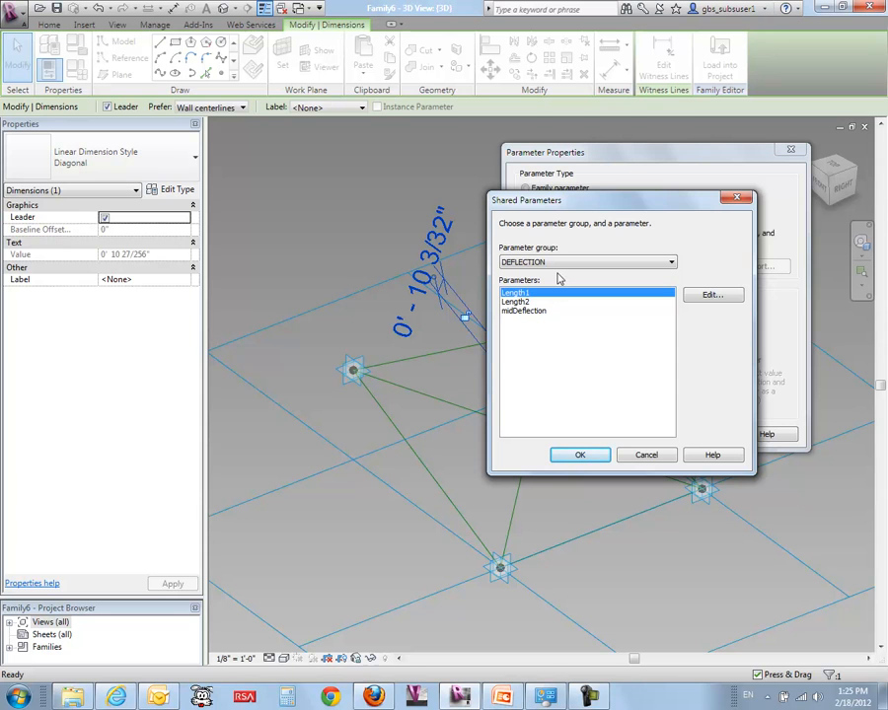
Create a new shared parameter file named MITDeflection.txt in the Perforce folder
{"action": "left_click", "coordinate": [707, 298]}
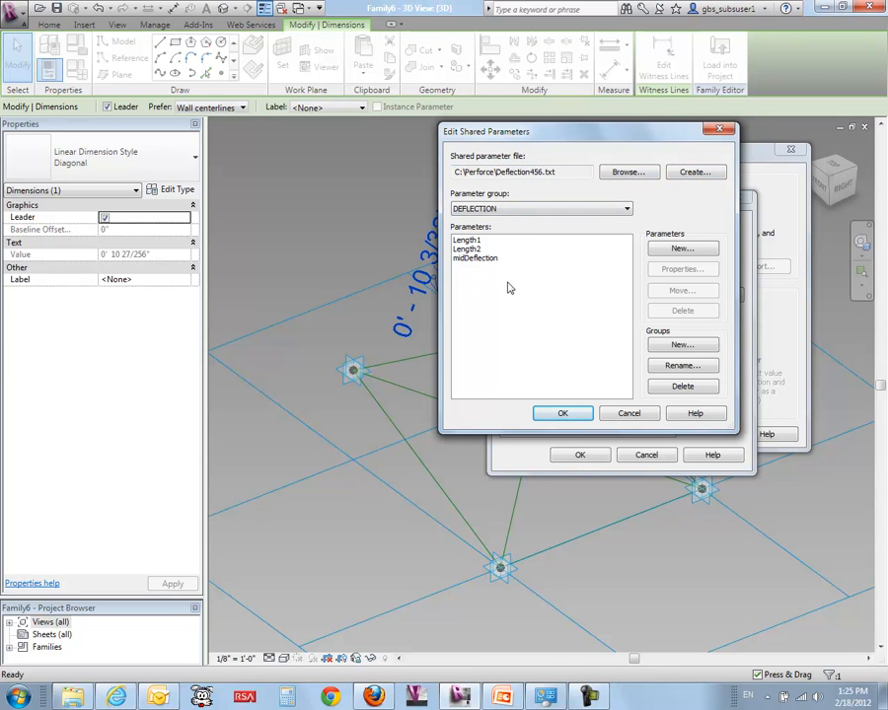
{"action": "left_click", "coordinate": [696, 174]}
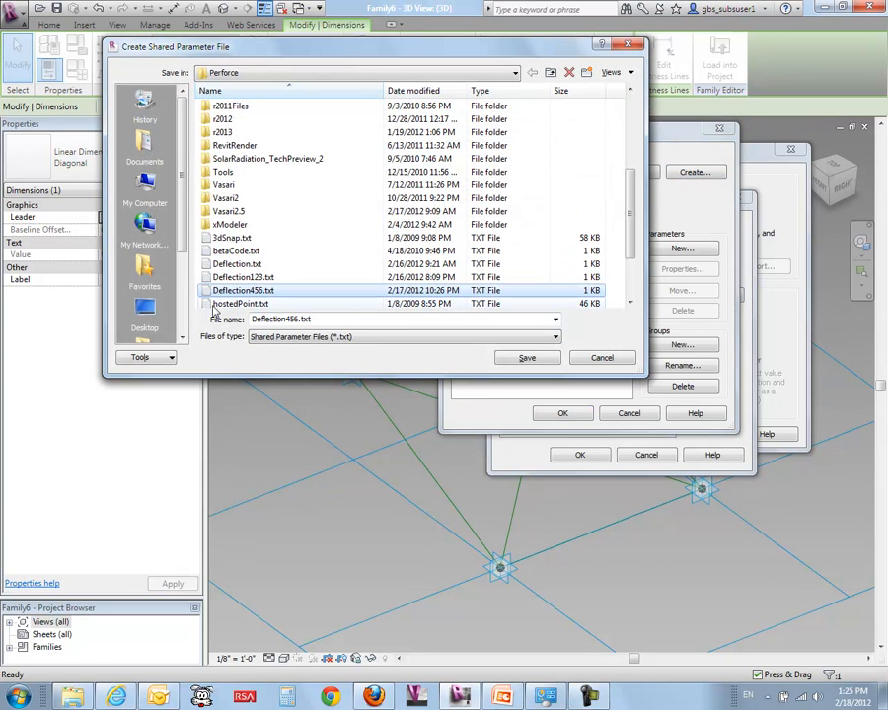
{"action": "double_click", "coordinate": [296, 320]}
{"action": "left_click_drag", "start_coordinate": [296, 321], "coordinate": [240, 325]}
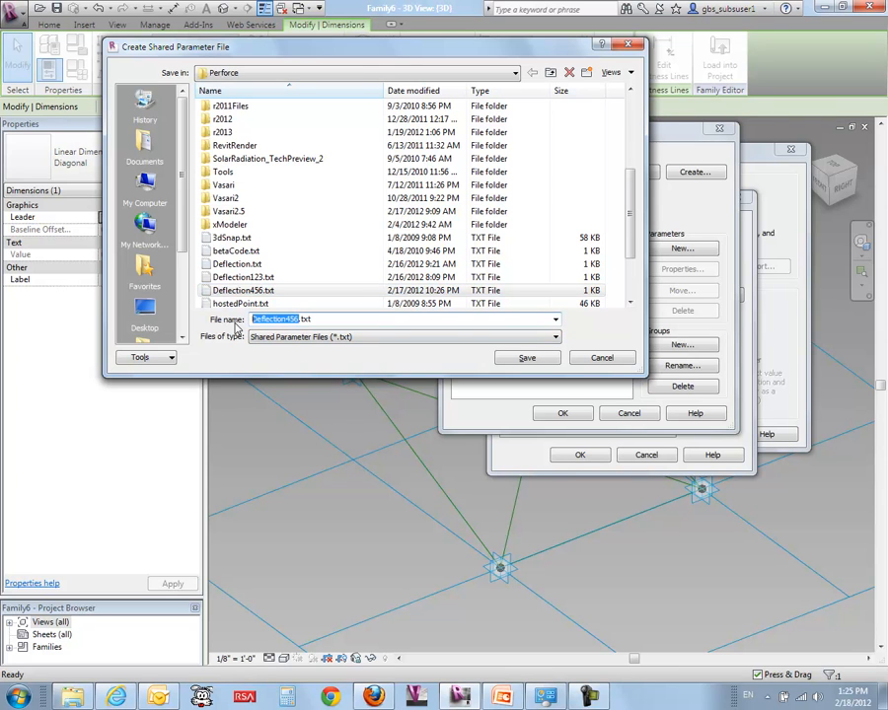
{"action": "type", "text": "MIT"}
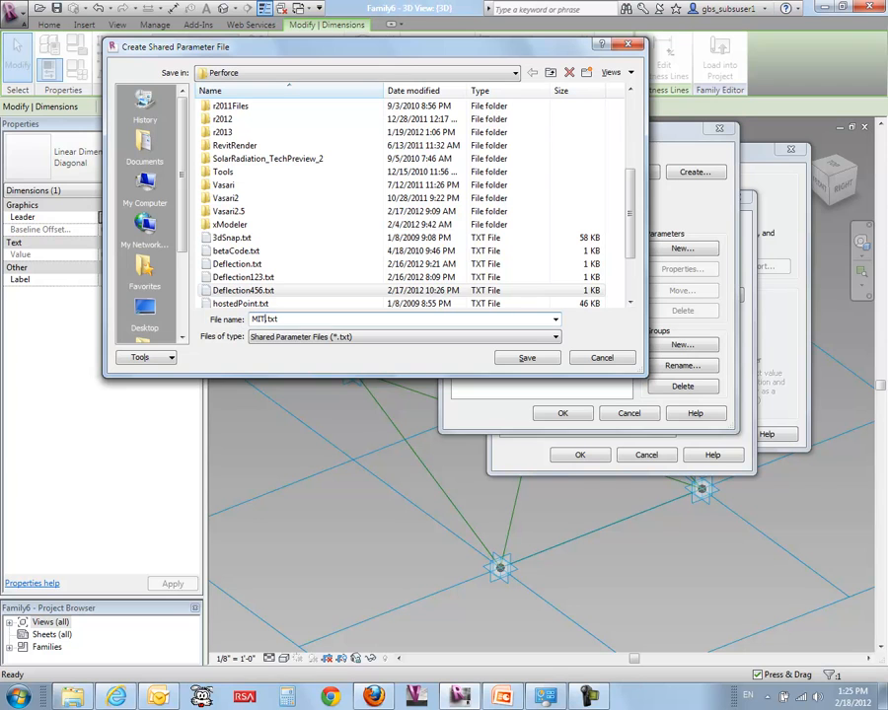
{"action": "type", "text": "Deflection"}
{"action": "left_click", "coordinate": [527, 358]}
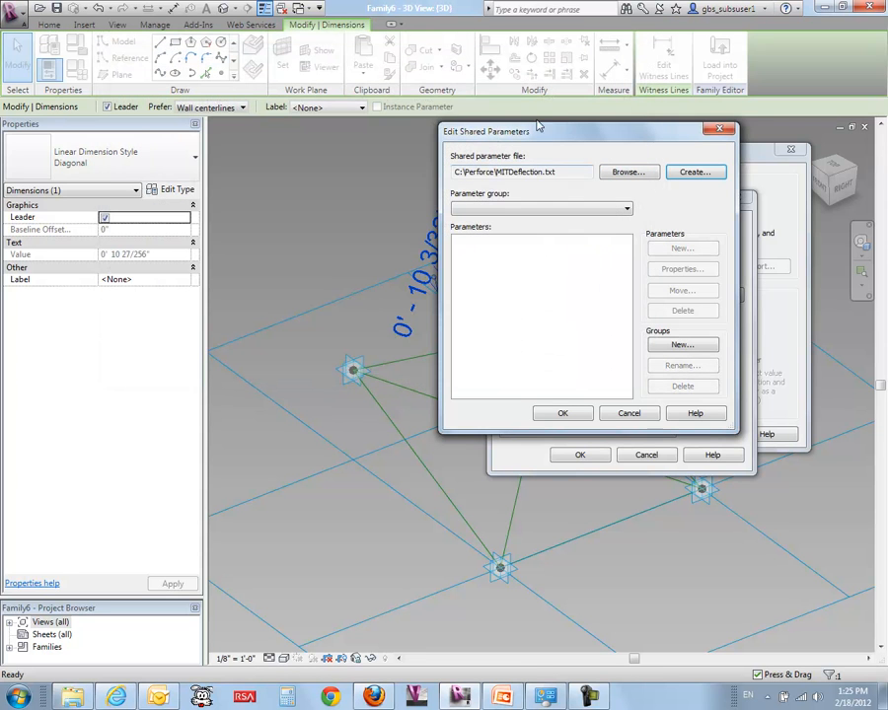
Add a parameter group named Deflection to the new shared parameter file
{"action": "left_click_drag", "start_coordinate": [538, 133], "coordinate": [320, 212]}
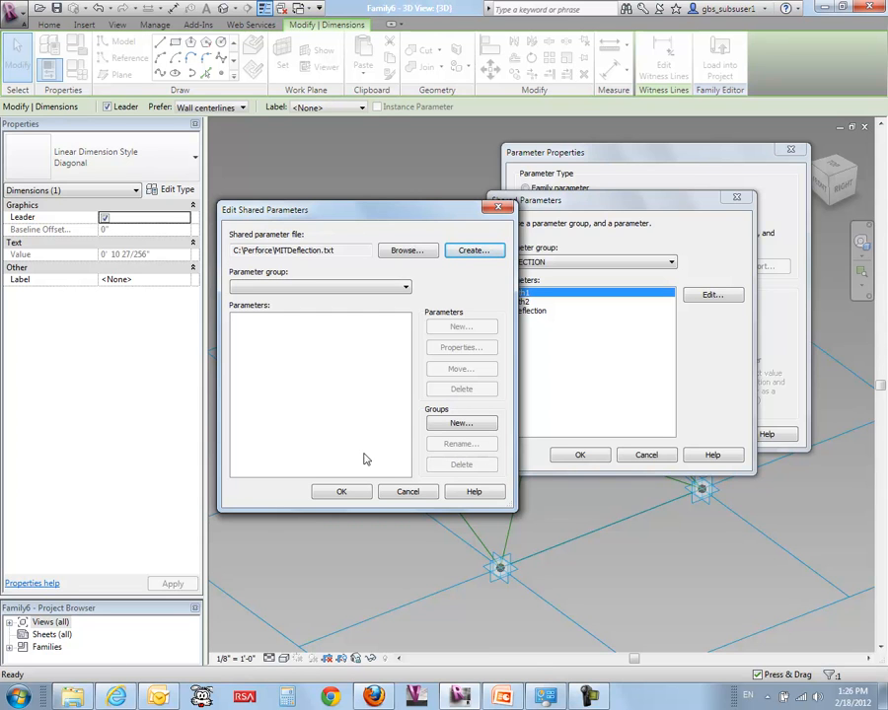
{"action": "left_click", "coordinate": [406, 287]}
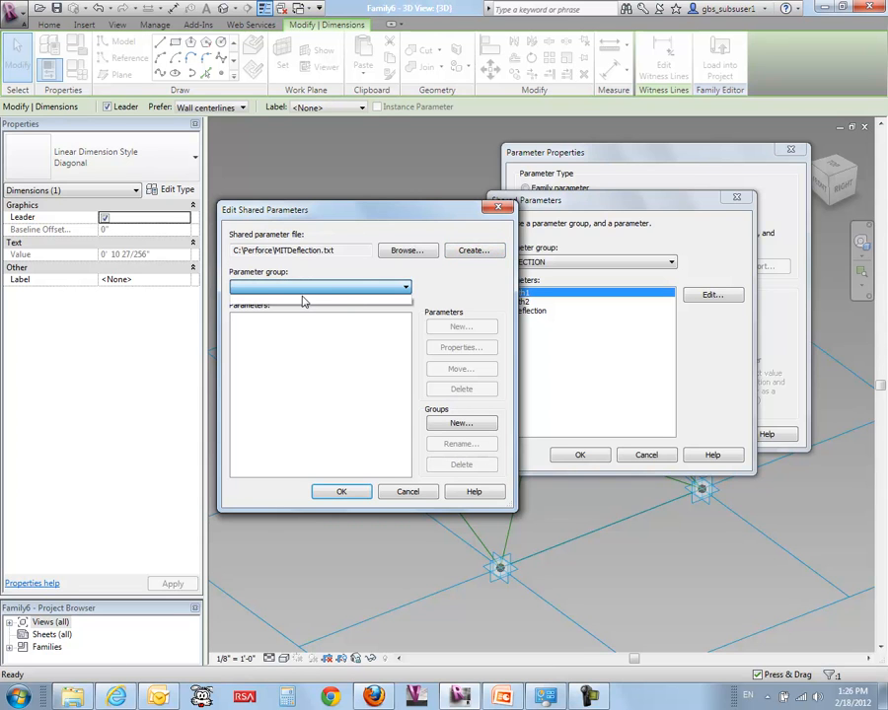
{"action": "left_click", "coordinate": [470, 362]}
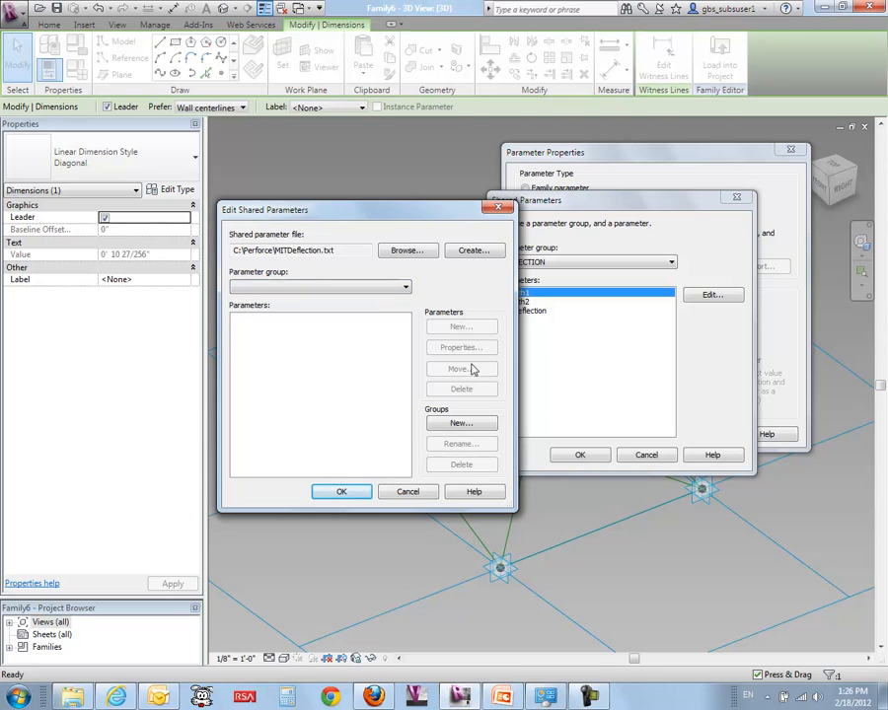
{"action": "left_click", "coordinate": [455, 425]}
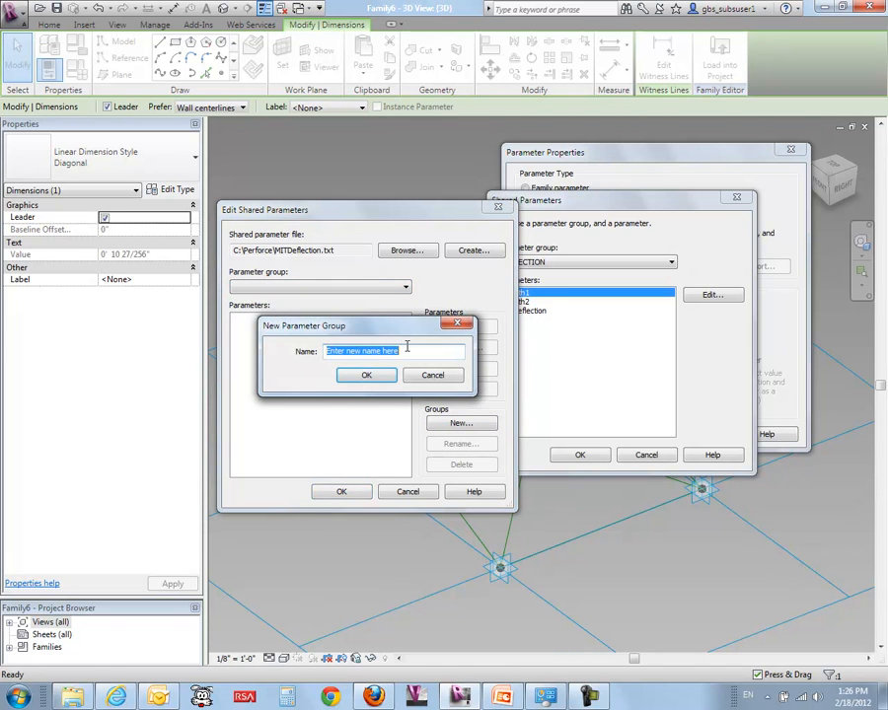
{"action": "type", "text": "Deflection"}
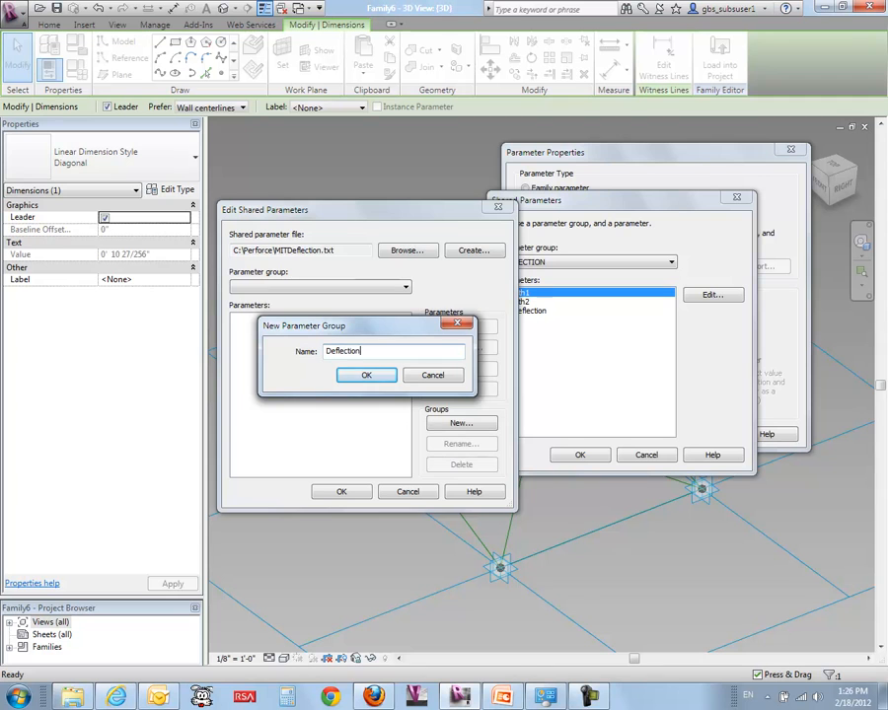
{"action": "left_click", "coordinate": [371, 375]}
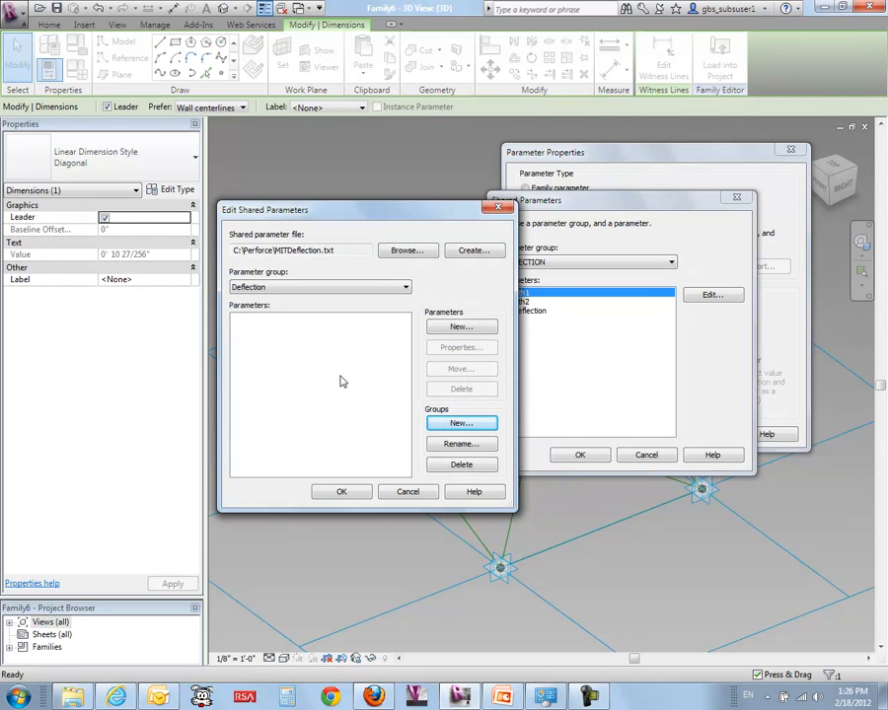
Add a shared parameter named MidPointLength to the Deflection group, with discipline Common and type Length
{"action": "left_click", "coordinate": [442, 329]}
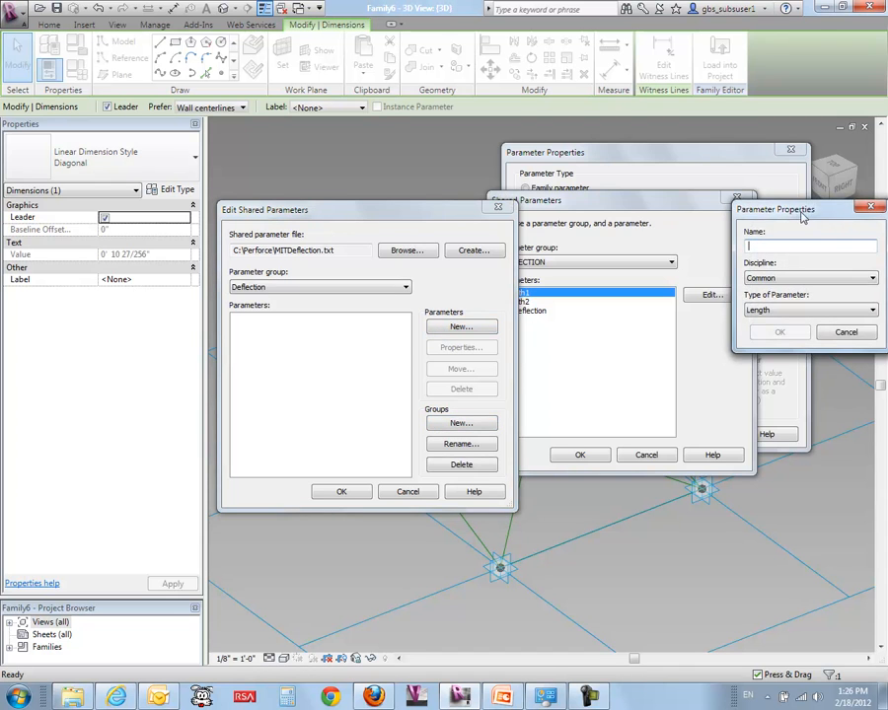
{"action": "left_click_drag", "start_coordinate": [798, 212], "coordinate": [599, 235]}
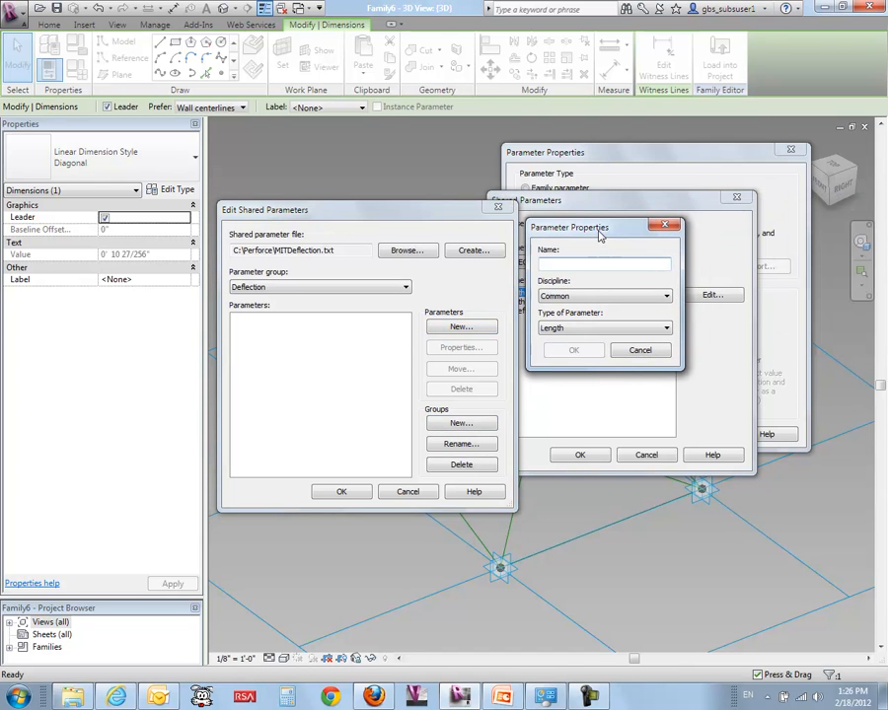
{"action": "left_click", "coordinate": [667, 328]}
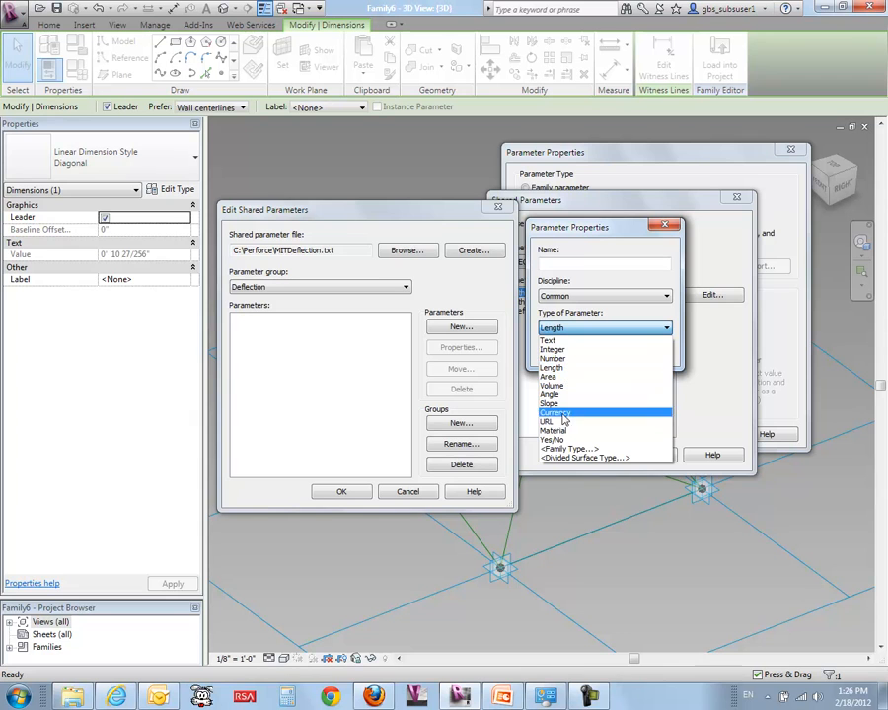
{"action": "left_click", "coordinate": [570, 328]}
{"action": "left_click", "coordinate": [576, 267]}
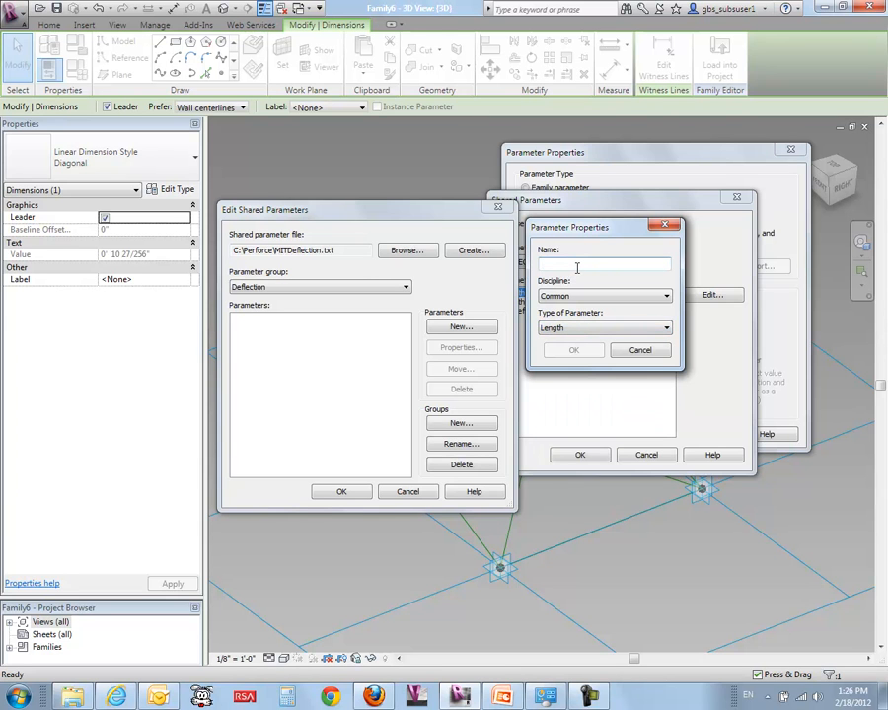
{"action": "type", "text": "Mid"}
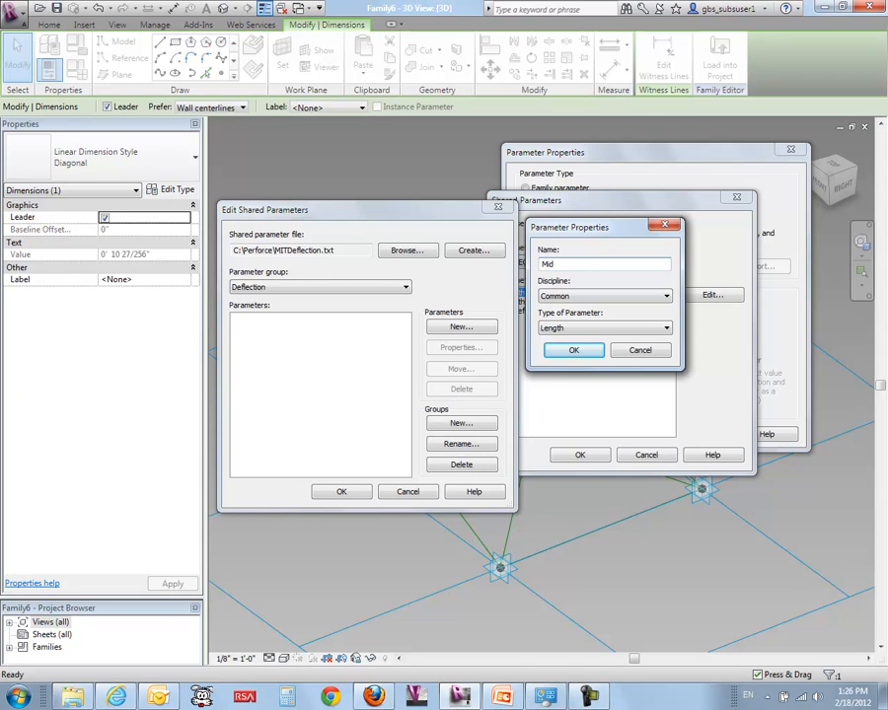
{"action": "type", "text": "oointLength"}
{"action": "left_click", "coordinate": [574, 350]}
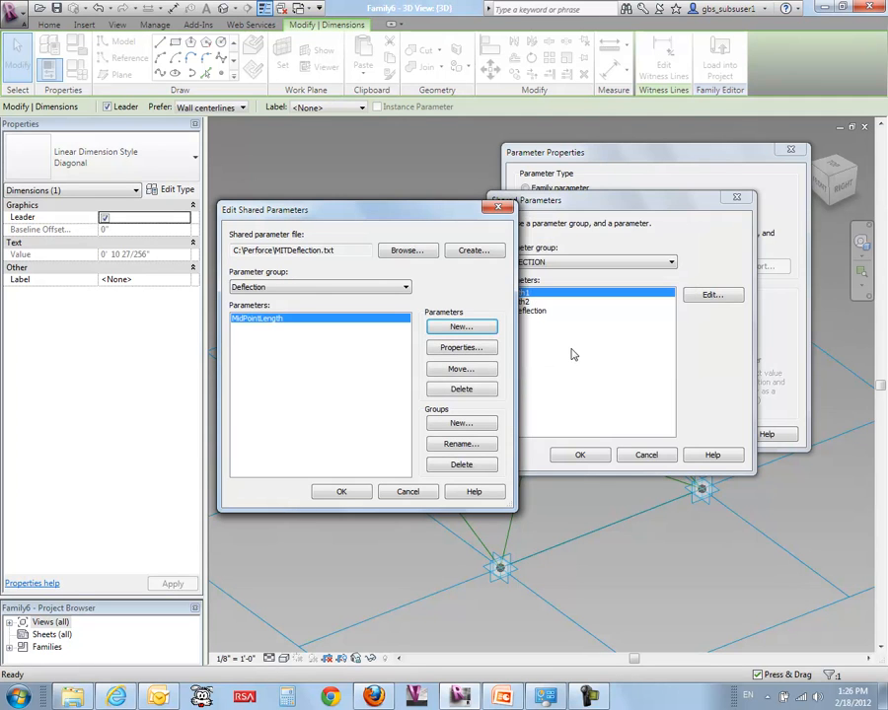
Add the shared parameters Length1 and Length2, both Common discipline and Length type, to the Deflection group and accept the file edits
{"action": "left_click", "coordinate": [473, 330]}
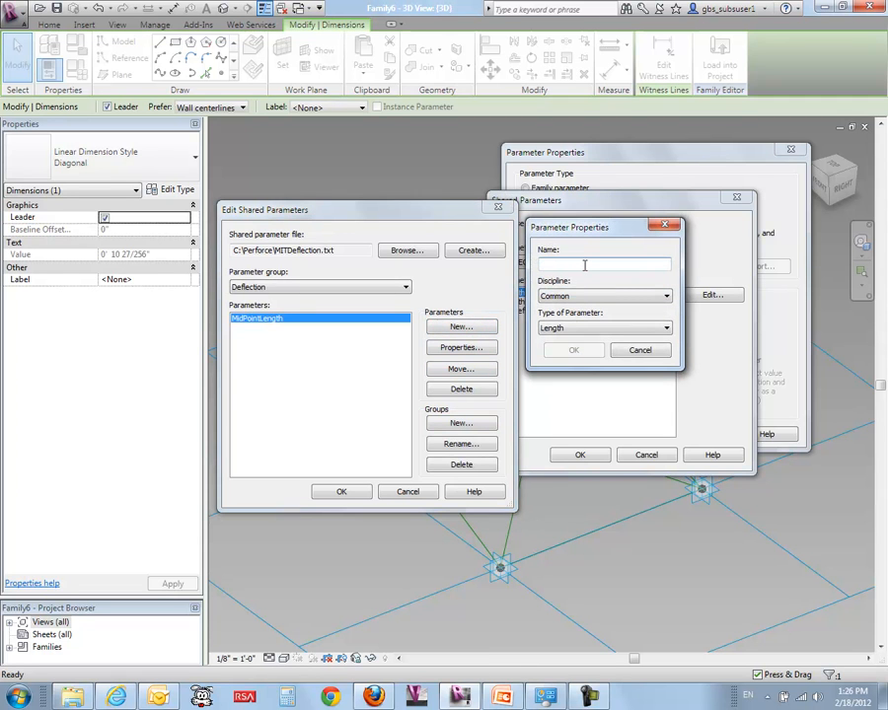
{"action": "type", "text": "Length"}
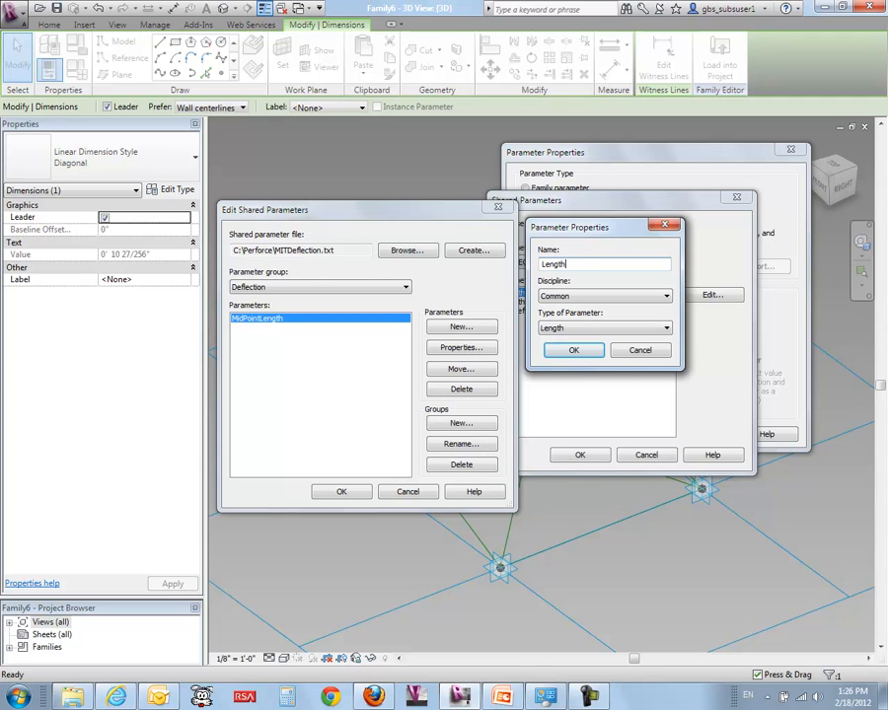
{"action": "type", "text": "1"}
{"action": "left_click", "coordinate": [576, 350]}
{"action": "left_click", "coordinate": [459, 328]}
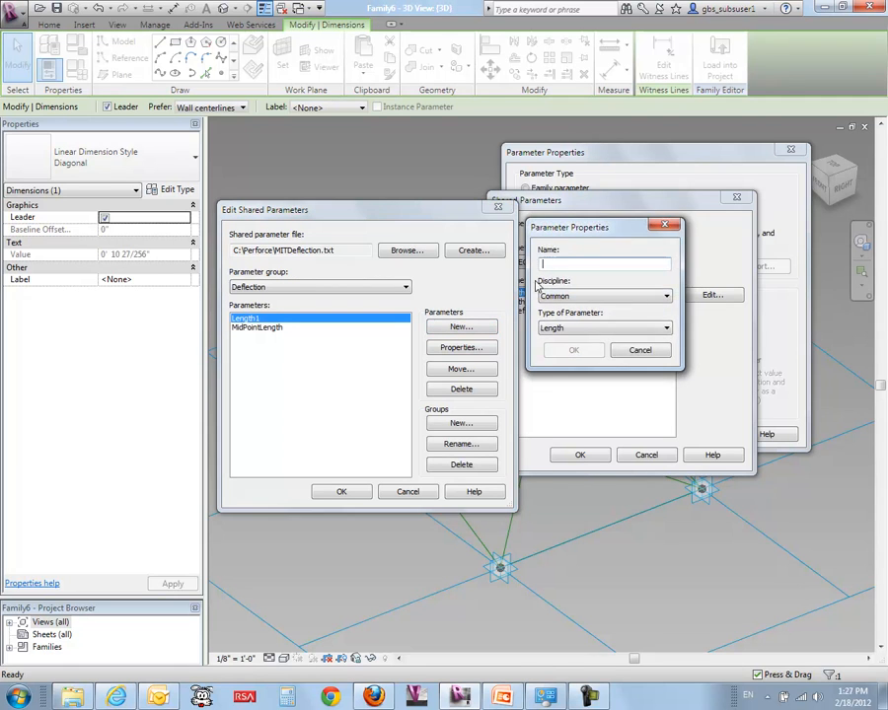
{"action": "type", "text": "Length2"}
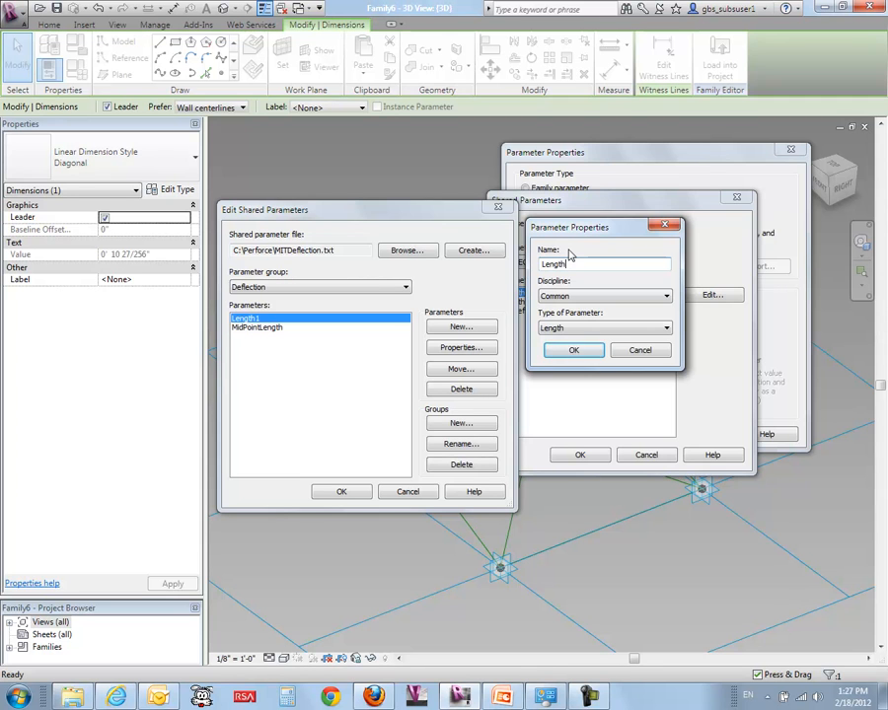
{"action": "left_click", "coordinate": [575, 350]}
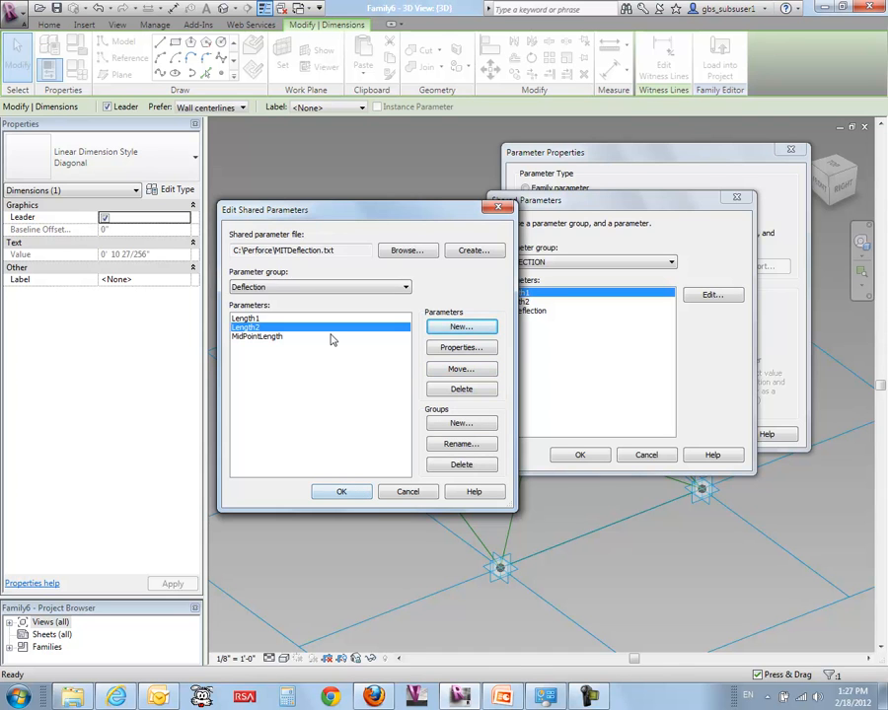
{"action": "left_click_drag", "start_coordinate": [343, 216], "coordinate": [267, 261]}
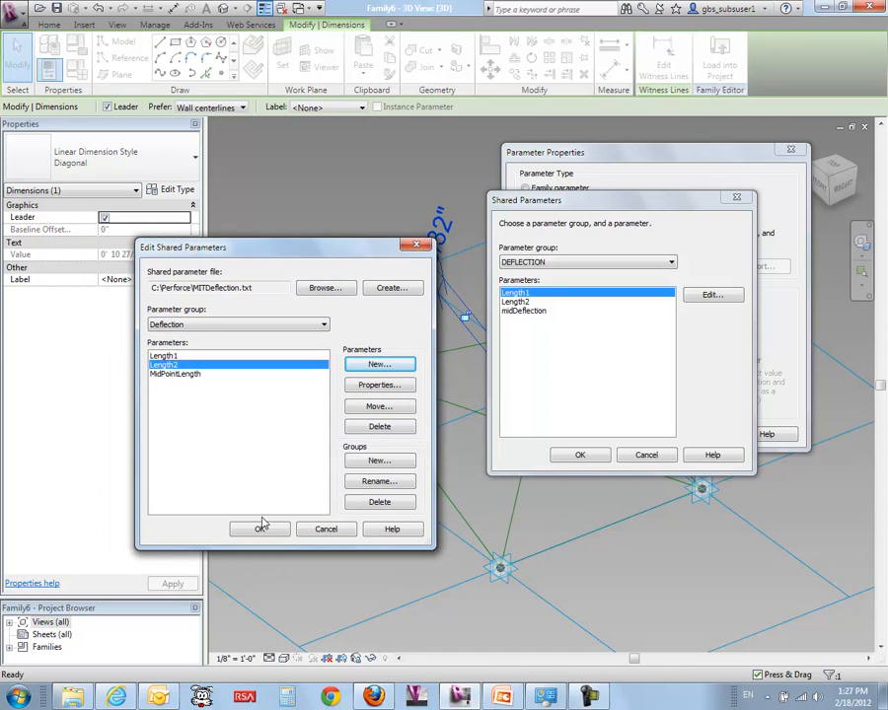
{"action": "left_click", "coordinate": [262, 527]}
Label the gap dimension with the shared parameter MidPointLength as an instance reporting parameter grouped under Dimensions
{"action": "left_click_drag", "start_coordinate": [595, 204], "coordinate": [273, 175]}
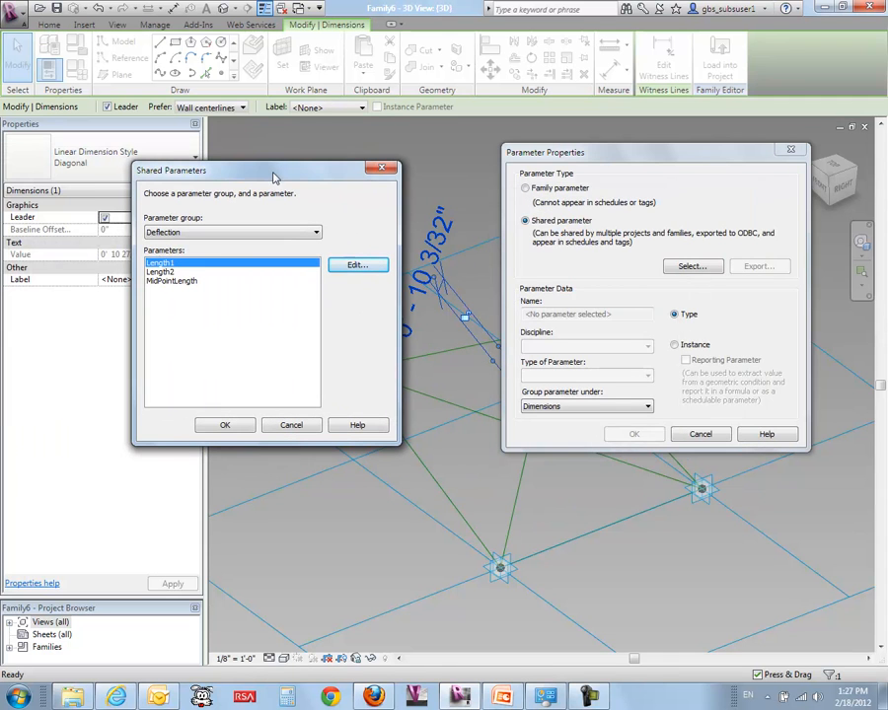
{"action": "left_click", "coordinate": [180, 283]}
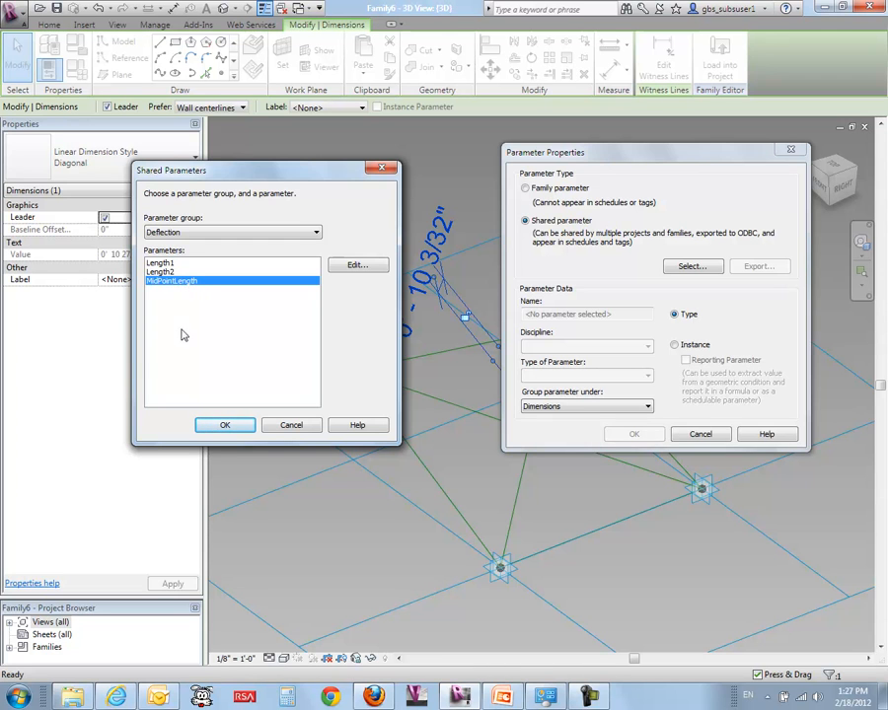
{"action": "left_click", "coordinate": [226, 426]}
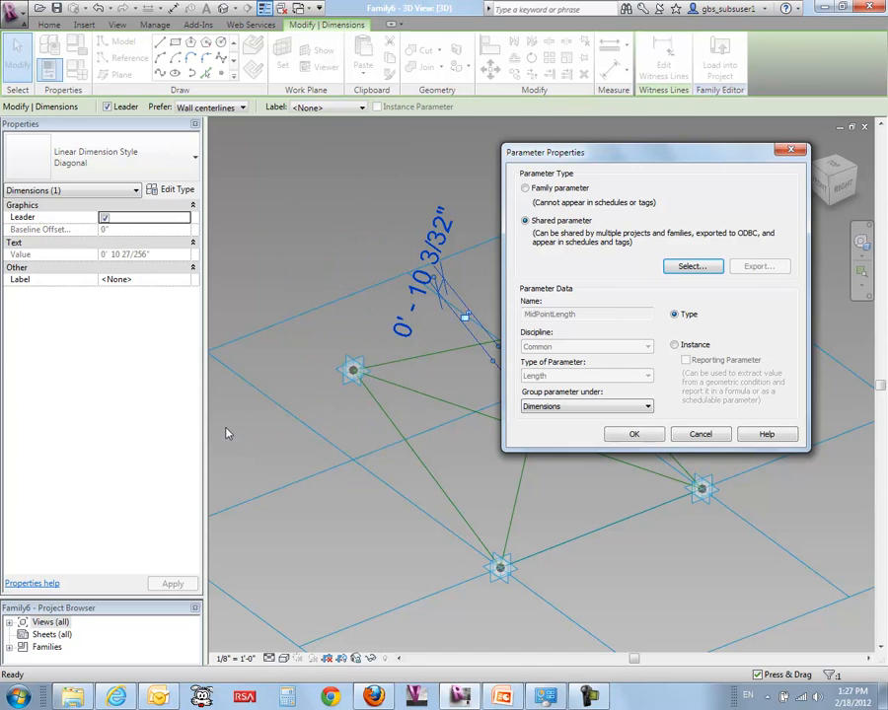
{"action": "left_click_drag", "start_coordinate": [663, 151], "coordinate": [236, 90]}
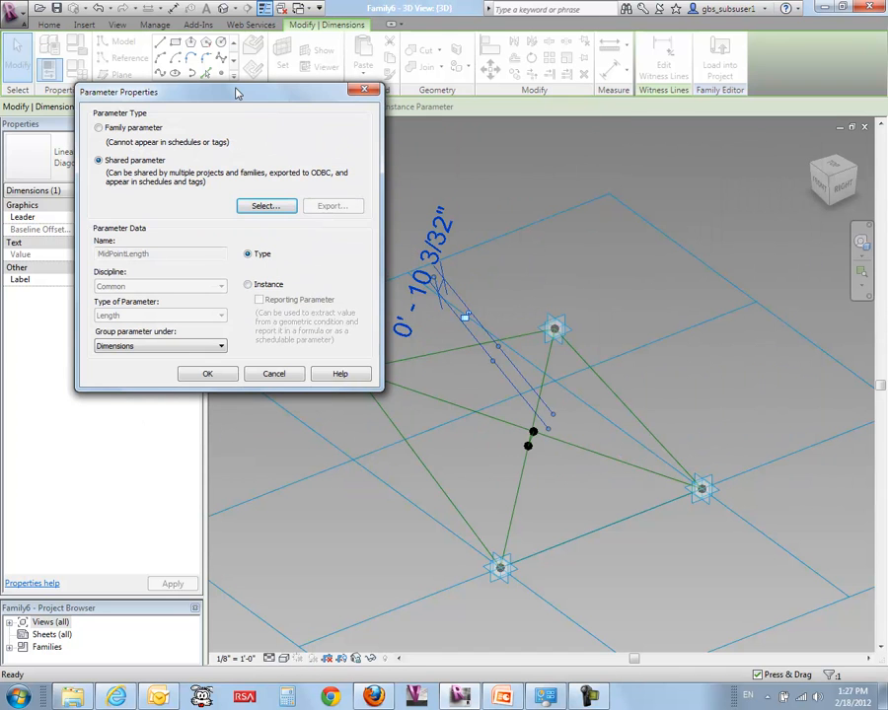
{"action": "left_click", "coordinate": [249, 285]}
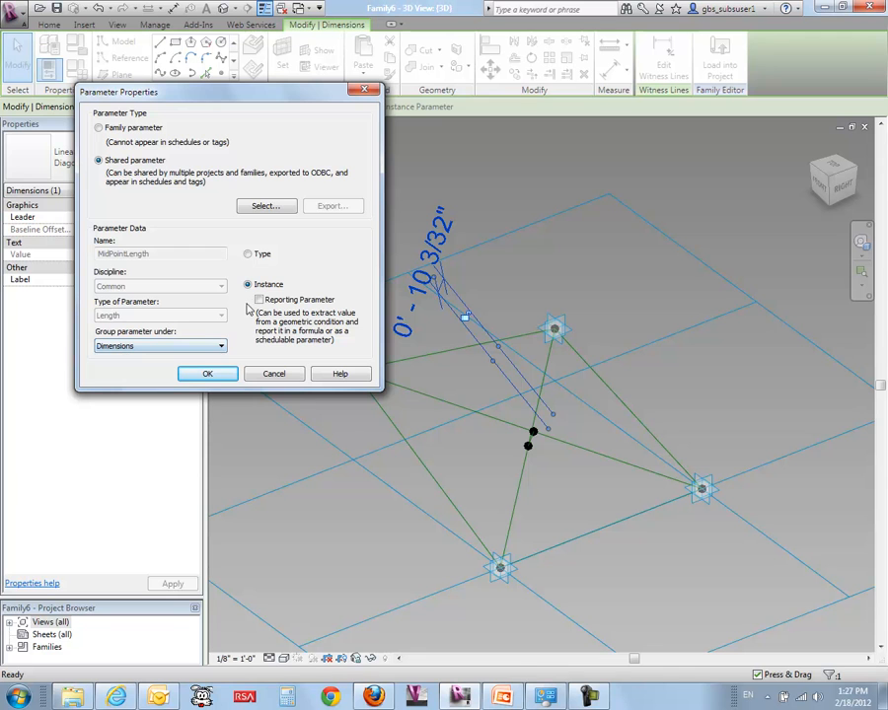
{"action": "left_click", "coordinate": [260, 300]}
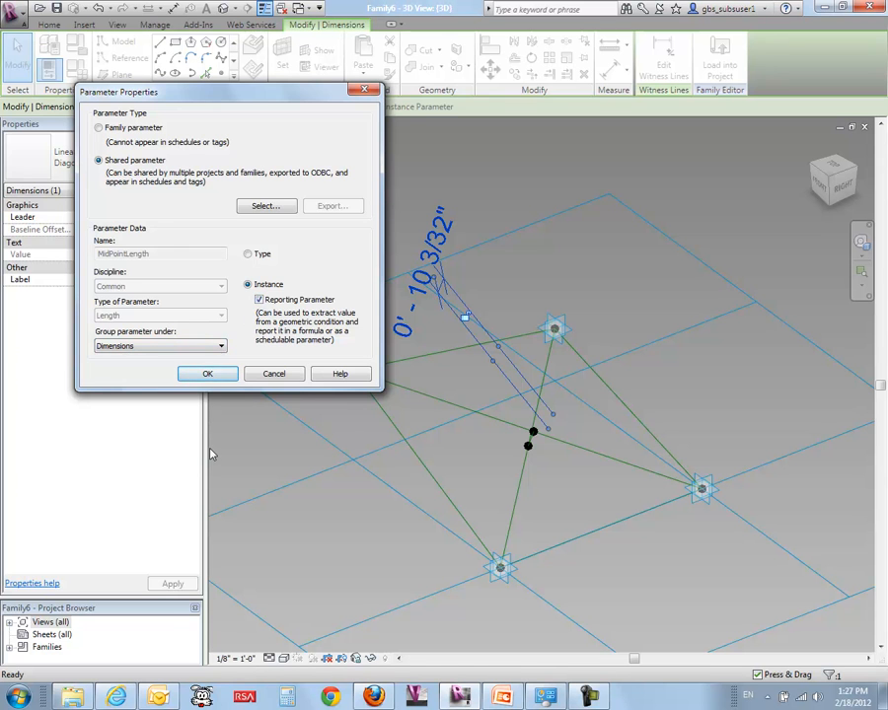
{"action": "left_click", "coordinate": [209, 373]}
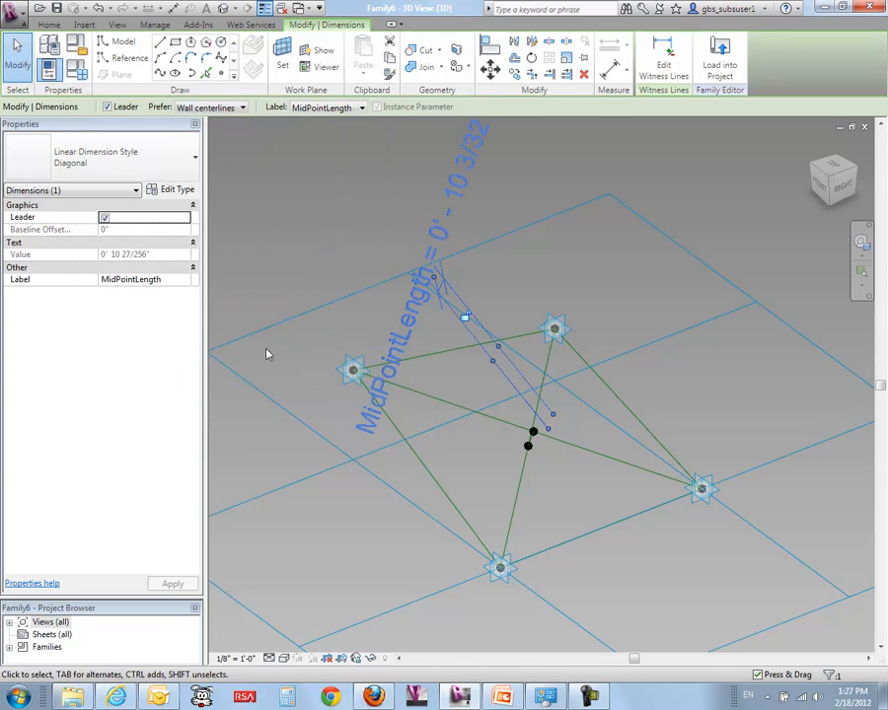
{"action": "left_click", "coordinate": [266, 354]}
Place an aligned dimension along the diagonal from Placement Point 1 to the opposite corner, using that diagonal reference line's plane as work plane
{"action": "middle_click_drag", "start_coordinate": [384, 458], "coordinate": [489, 440], "text": "shift"}
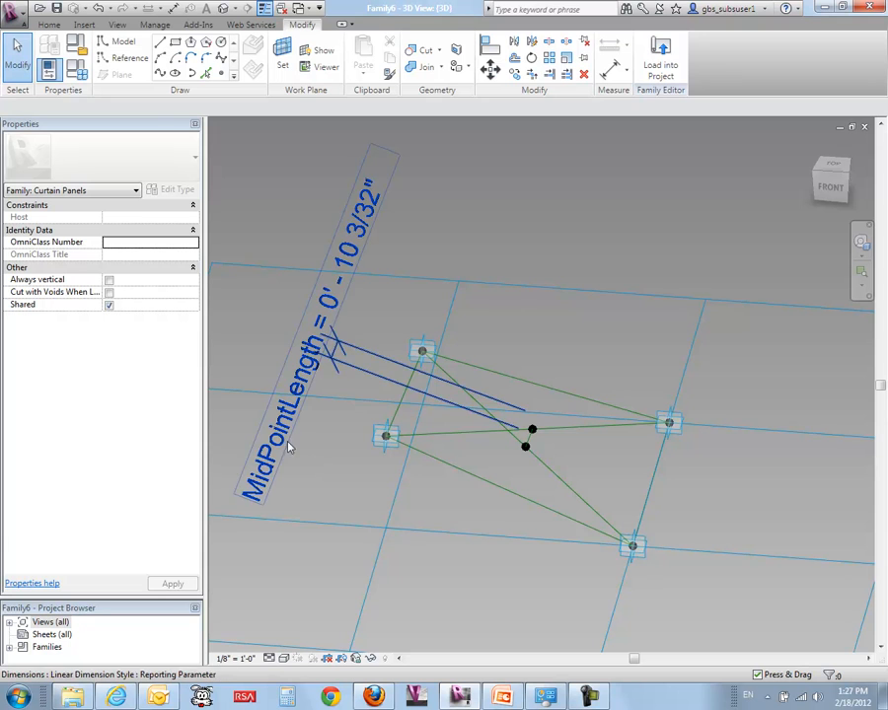
{"action": "middle_click_drag", "start_coordinate": [377, 278], "coordinate": [556, 490], "text": "shift"}
{"action": "scroll", "coordinate": [483, 474], "scroll_direction": "up", "scroll_amount": 2}
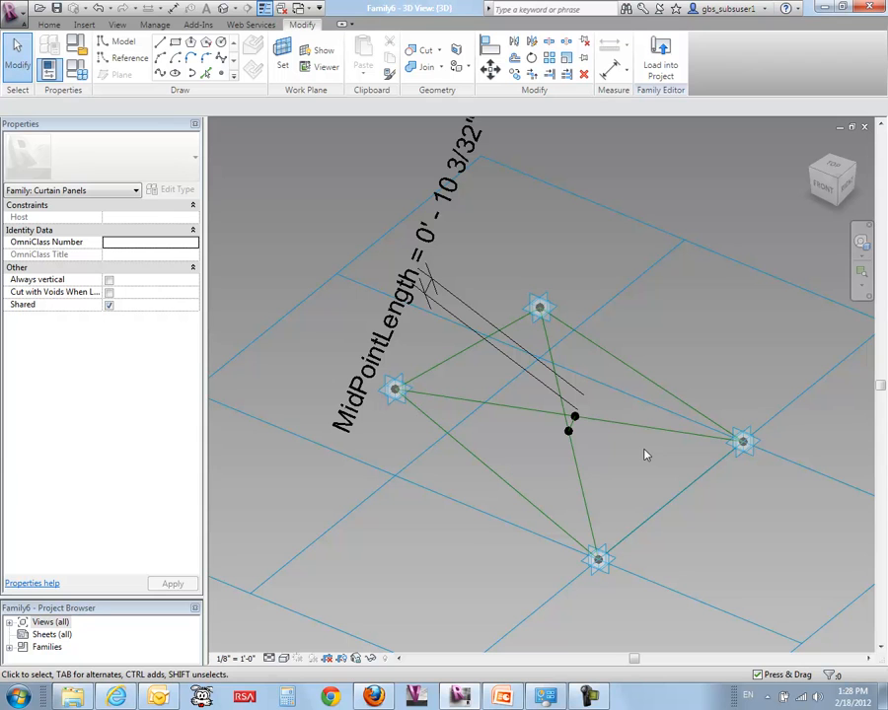
{"action": "left_click", "coordinate": [613, 71]}
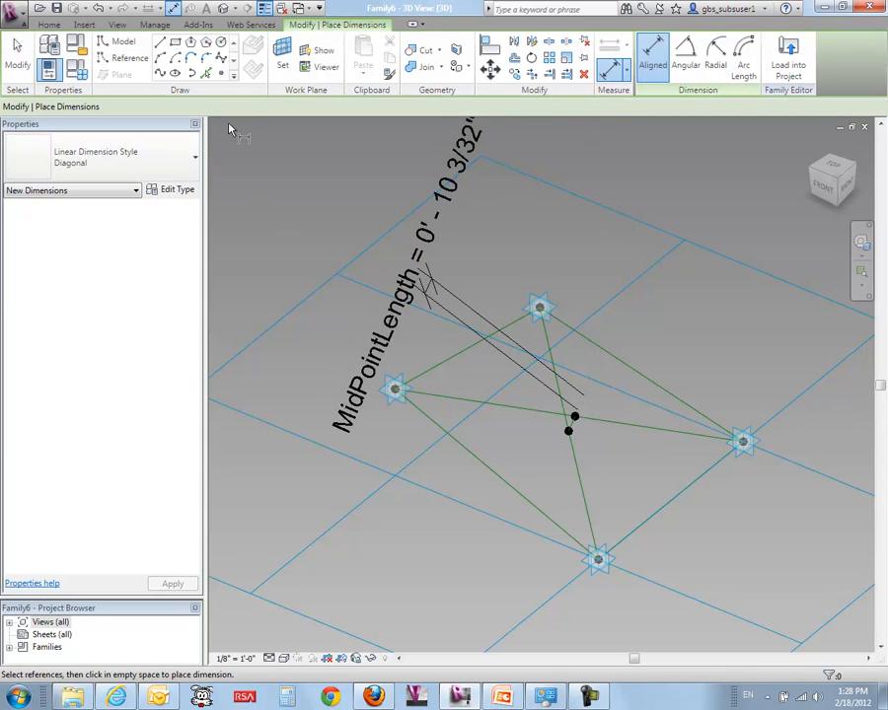
{"action": "left_click", "coordinate": [282, 52]}
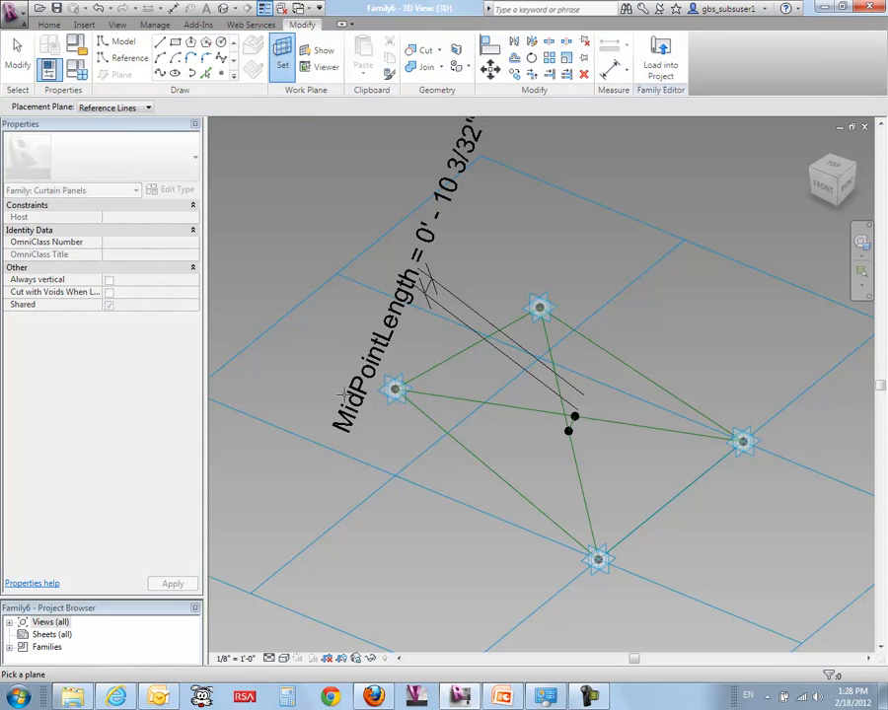
{"action": "key", "text": "Tab"}
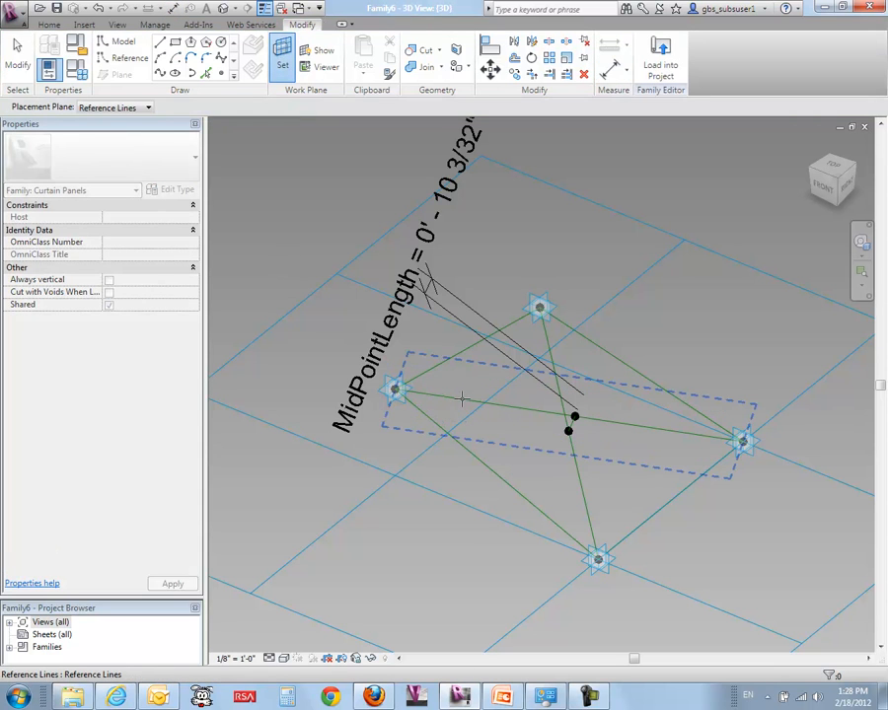
{"action": "key", "text": "d"}
{"action": "key", "text": "i"}
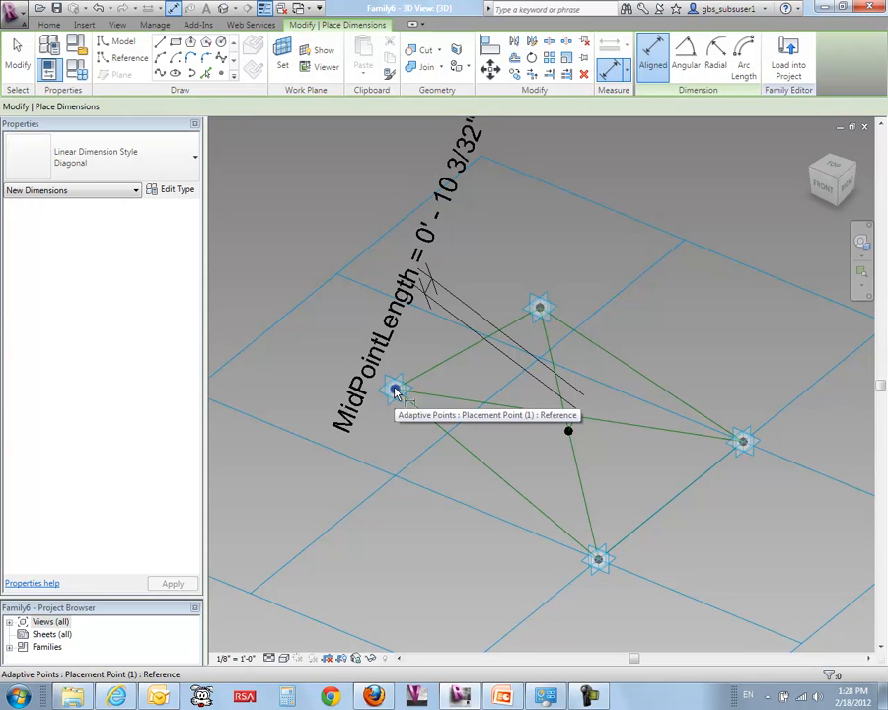
{"action": "left_click", "coordinate": [395, 392]}
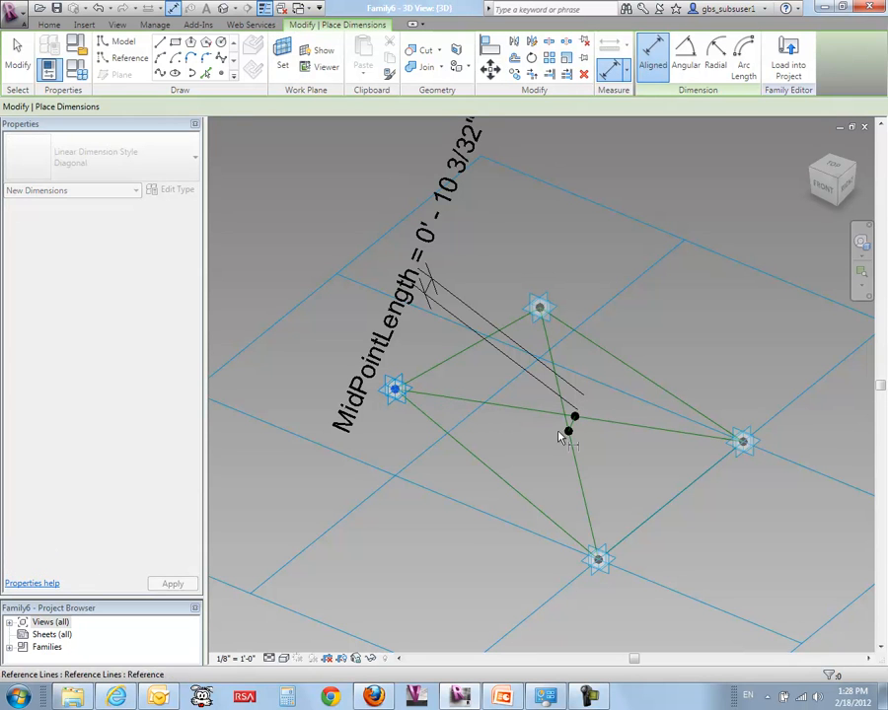
{"action": "left_click", "coordinate": [744, 446]}
{"action": "left_click", "coordinate": [751, 348]}
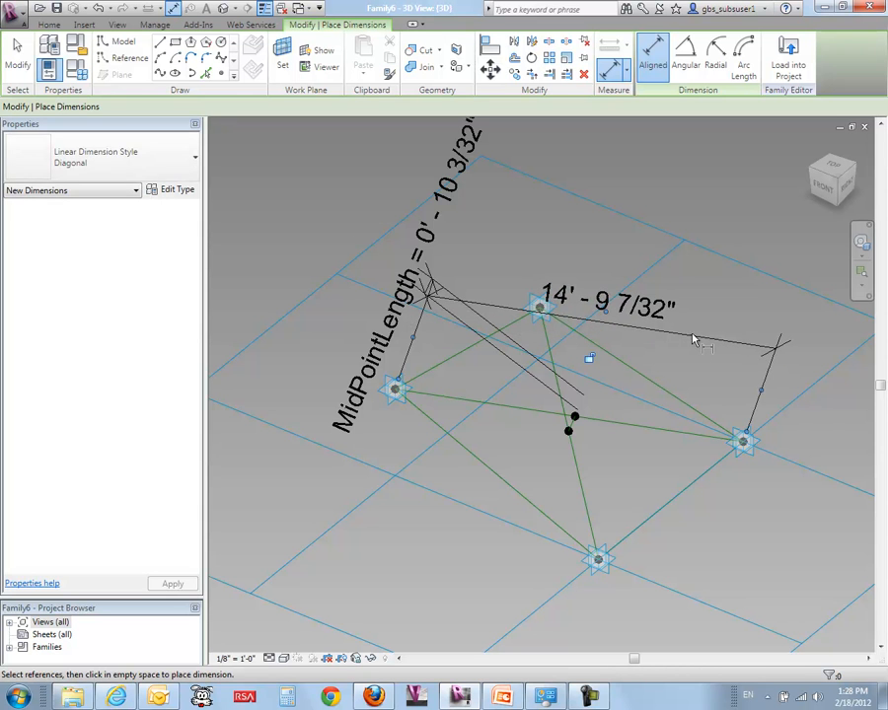
{"action": "key", "text": "Escape"}
{"action": "key", "text": "Escape"}
Place an aligned dimension along the other diagonal, ending at Placement Point 2, with the work plane set on that diagonal's reference line
{"action": "middle_click_drag", "start_coordinate": [410, 441], "coordinate": [591, 441], "text": "shift"}
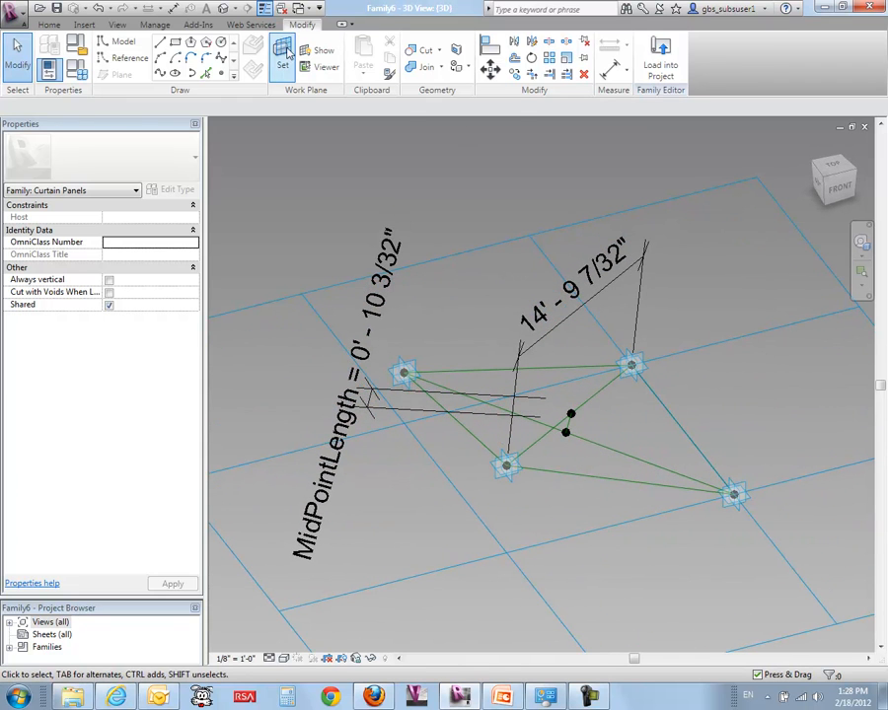
{"action": "left_click", "coordinate": [608, 75]}
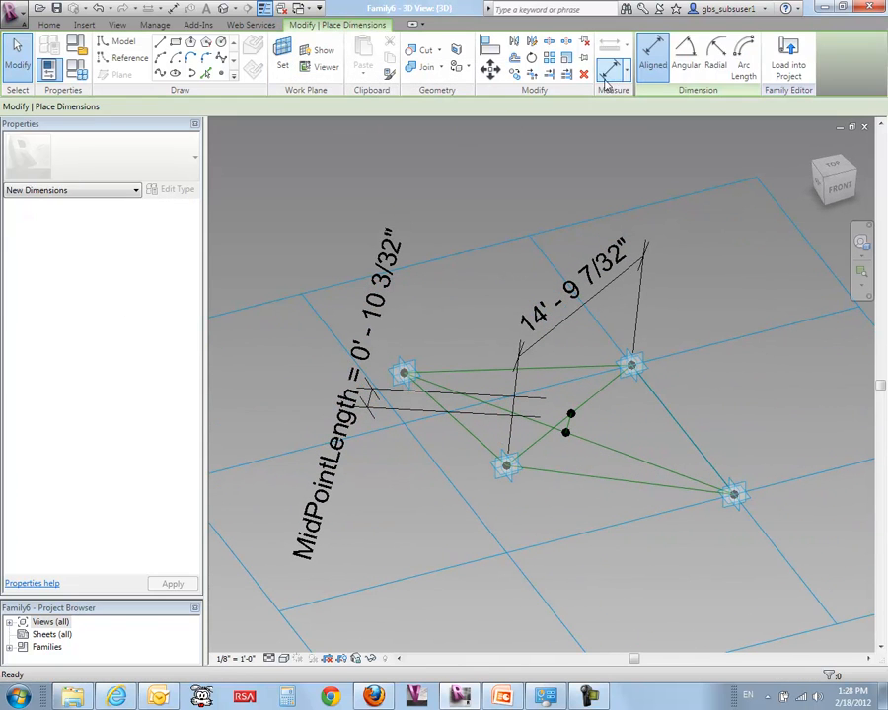
{"action": "left_click", "coordinate": [277, 60]}
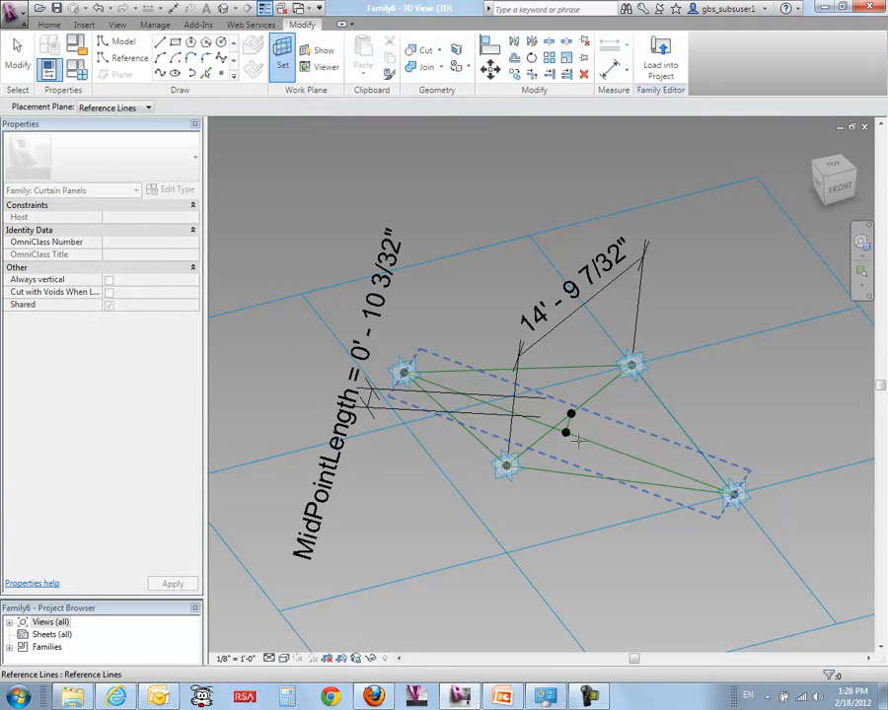
{"action": "left_click", "coordinate": [552, 474]}
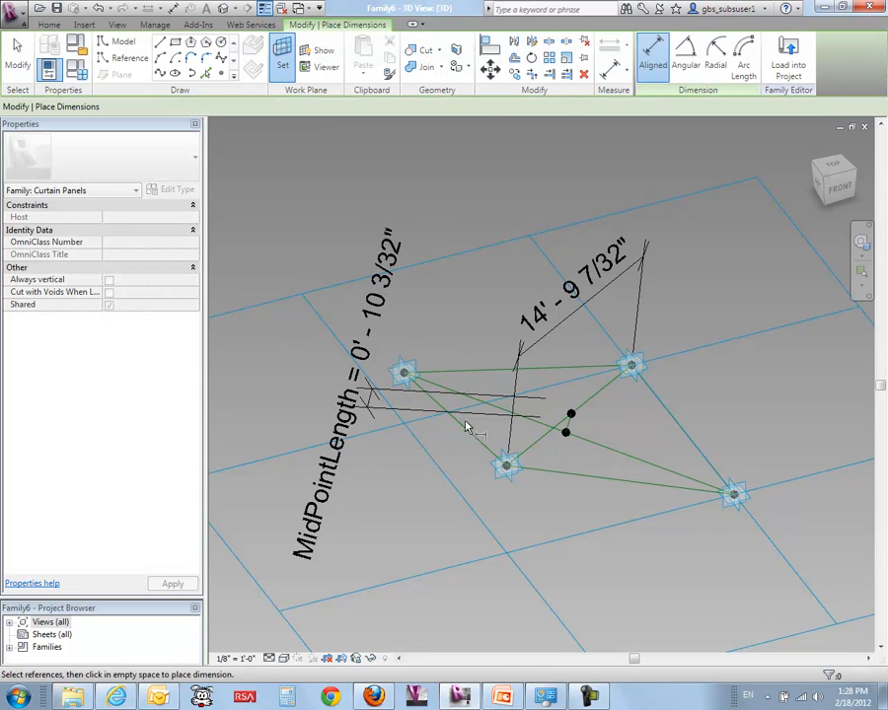
{"action": "left_click", "coordinate": [404, 375]}
{"action": "left_click", "coordinate": [734, 495]}
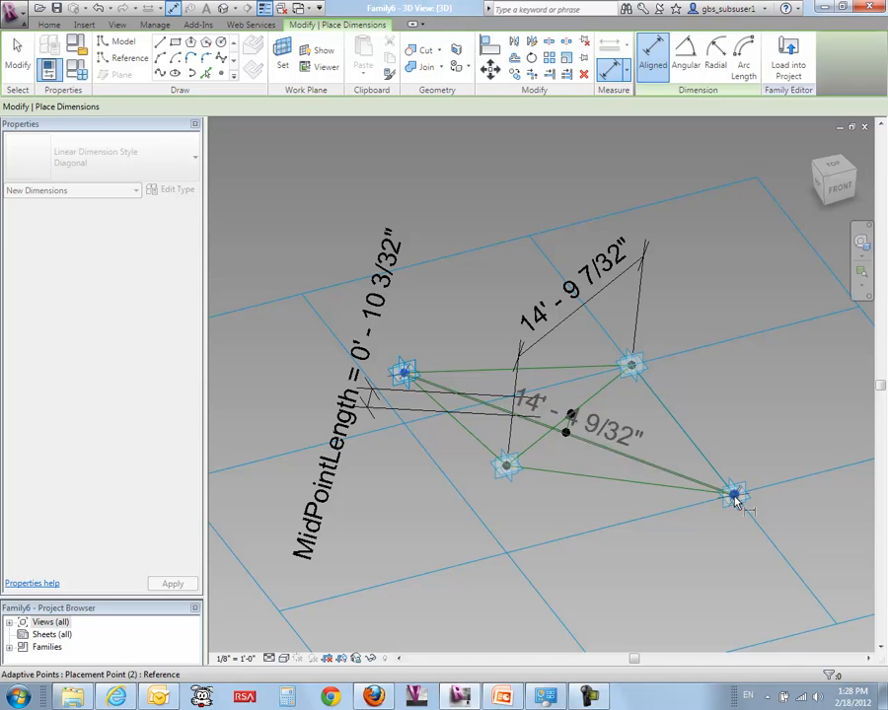
{"action": "left_click", "coordinate": [648, 563]}
{"action": "left_click", "coordinate": [17, 54]}
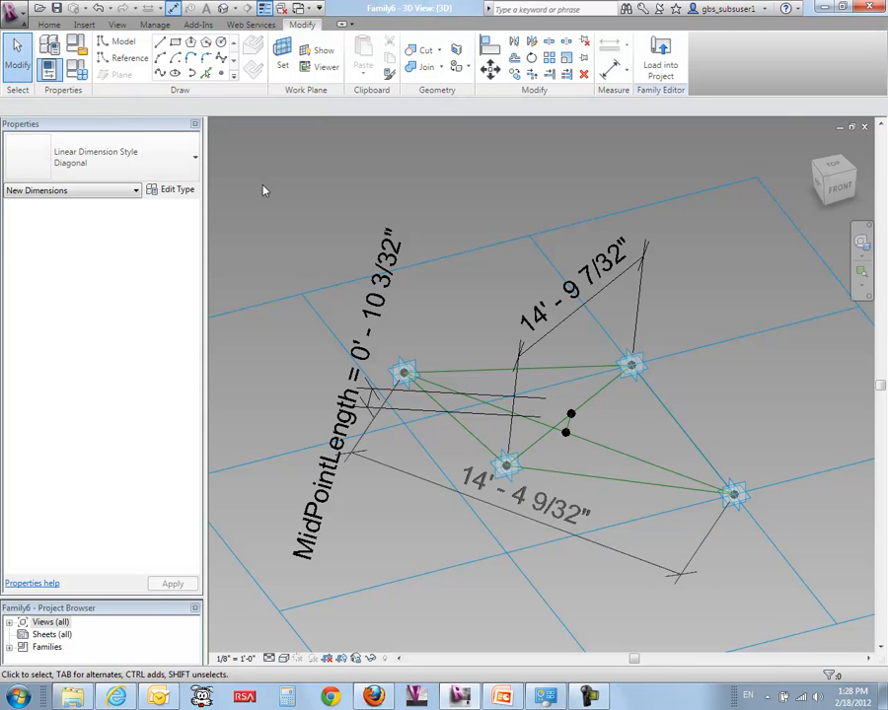
Label the unlabelled 14' - 4 9/32" diagonal dimension with shared parameter Length1 as an instance reporting parameter grouped under Dimensions
{"action": "middle_click_drag", "start_coordinate": [512, 437], "coordinate": [602, 455], "text": "shift"}
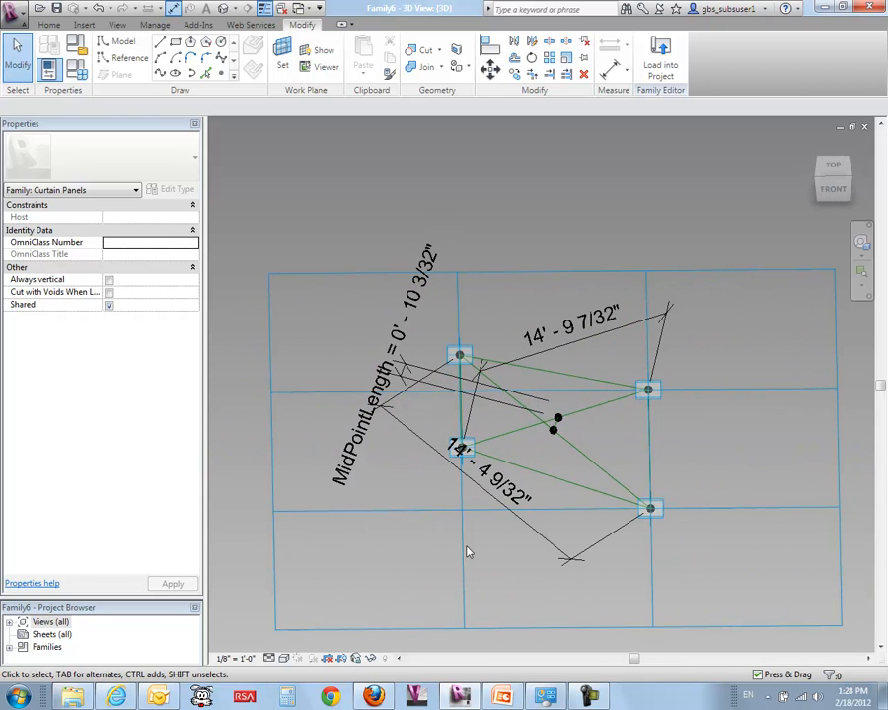
{"action": "left_click", "coordinate": [510, 512]}
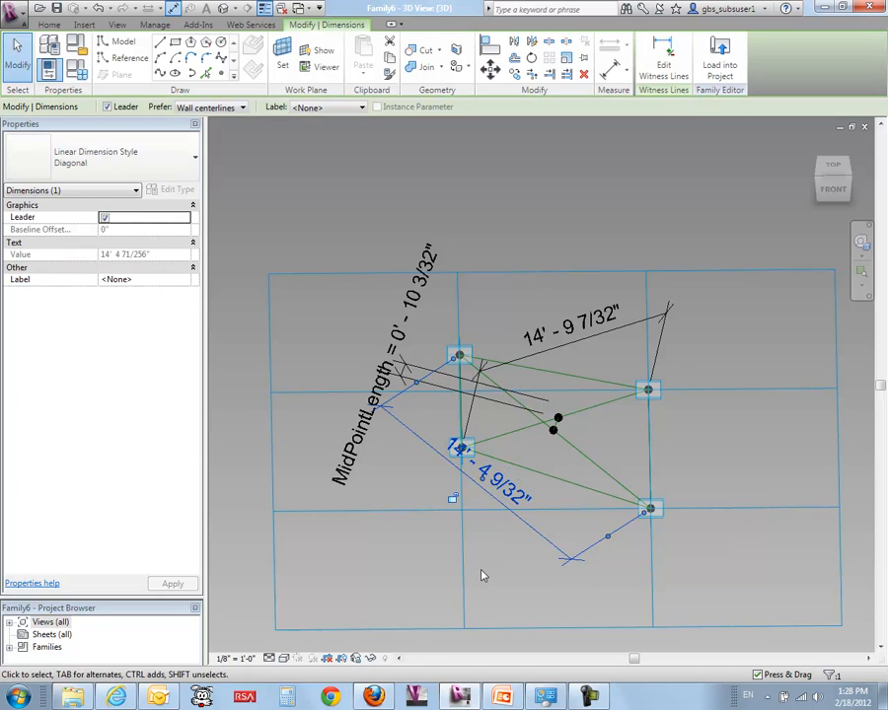
{"action": "left_click", "coordinate": [361, 108]}
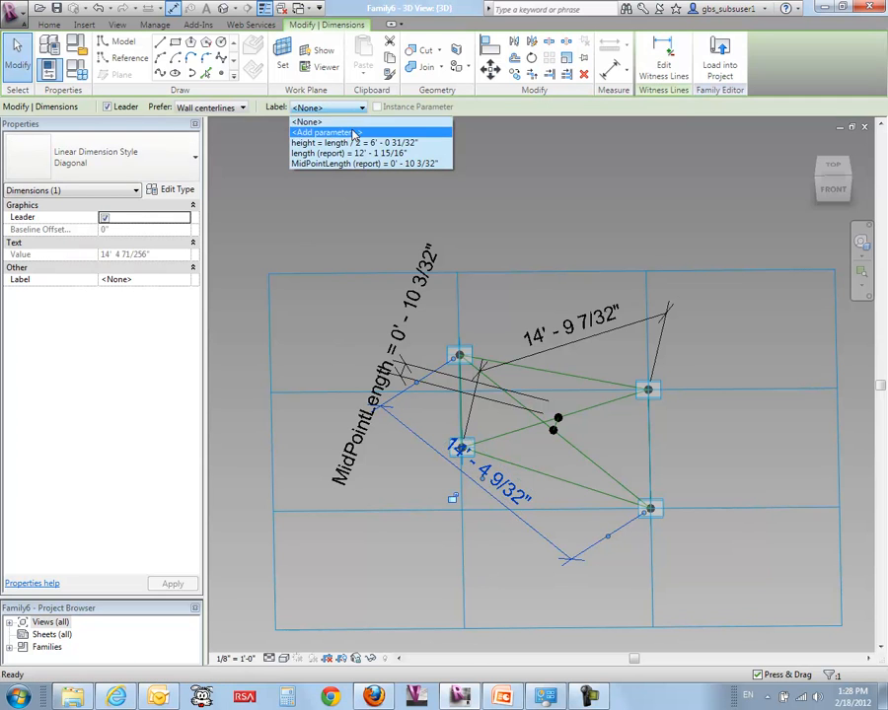
{"action": "left_click", "coordinate": [355, 132]}
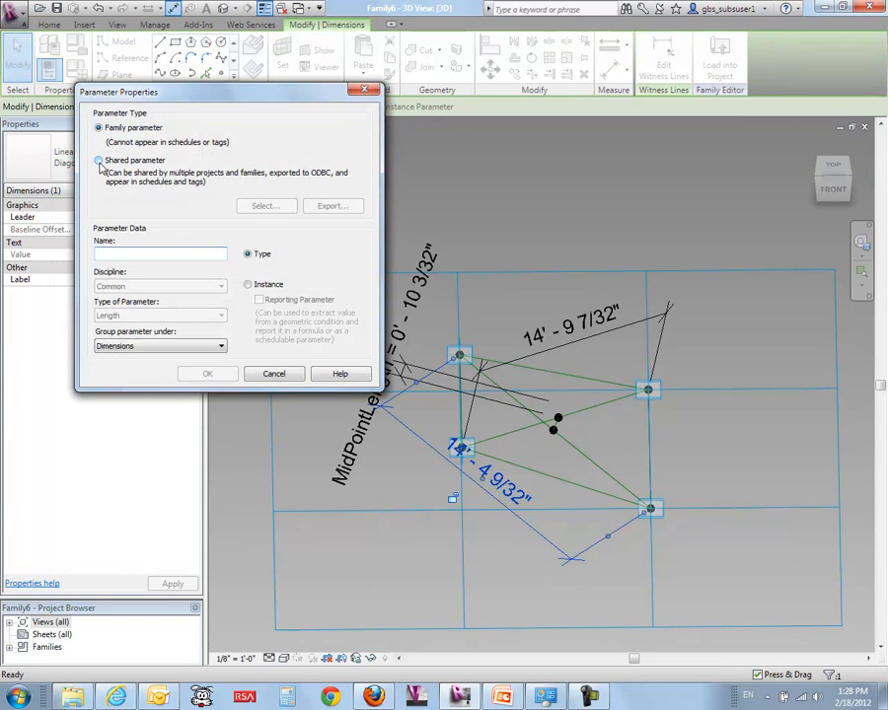
{"action": "left_click", "coordinate": [100, 164]}
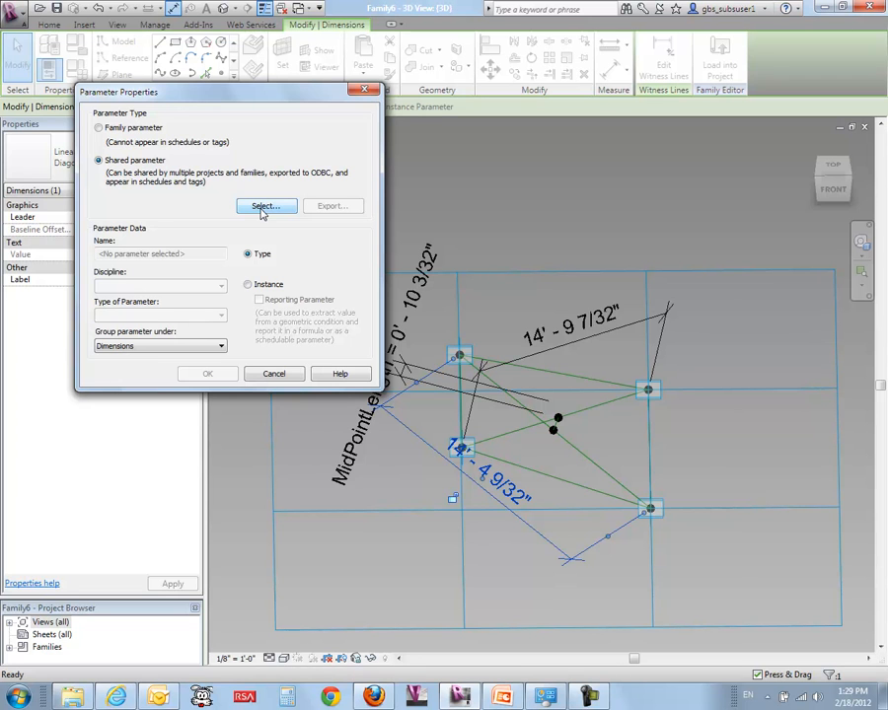
{"action": "left_click", "coordinate": [262, 210]}
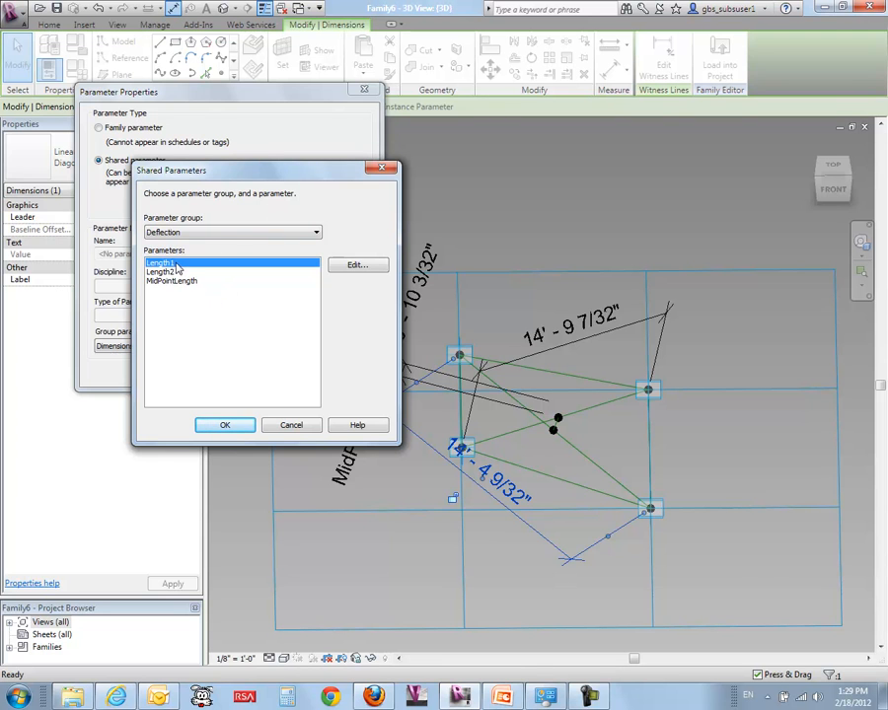
{"action": "left_click", "coordinate": [237, 426]}
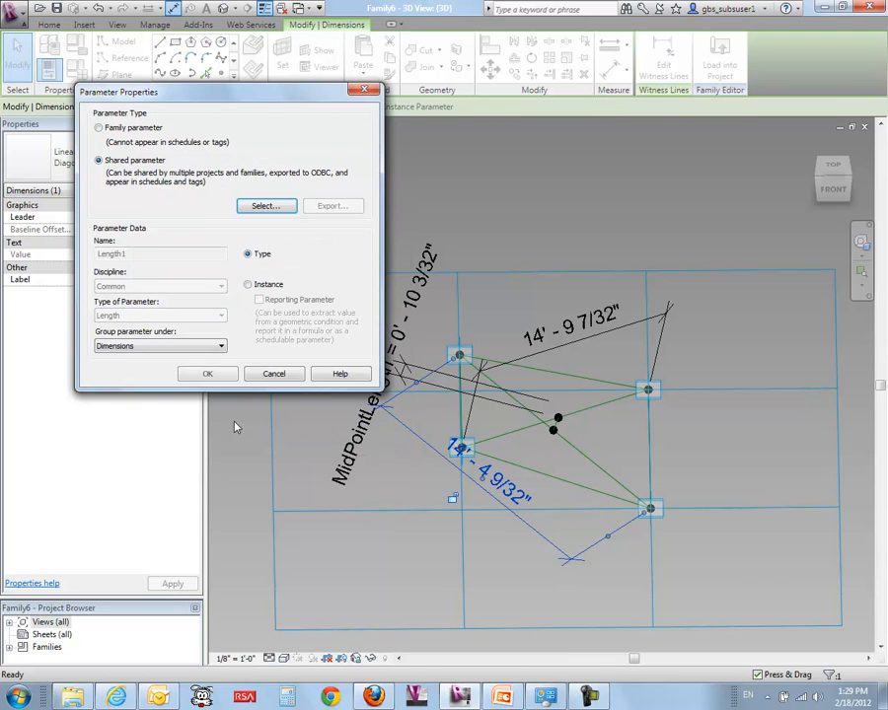
{"action": "left_click", "coordinate": [248, 286]}
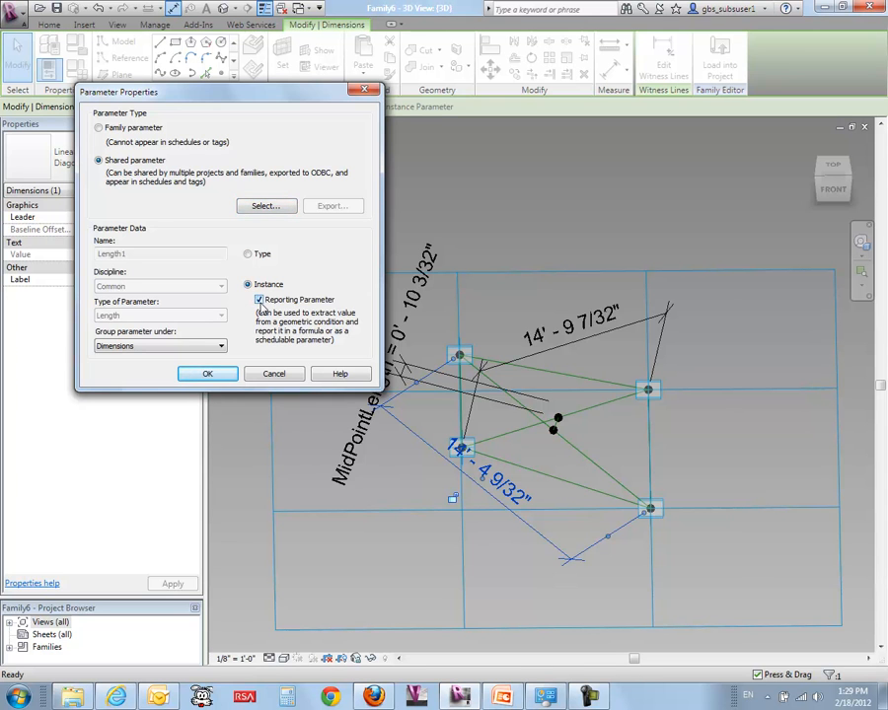
{"action": "left_click", "coordinate": [228, 373]}
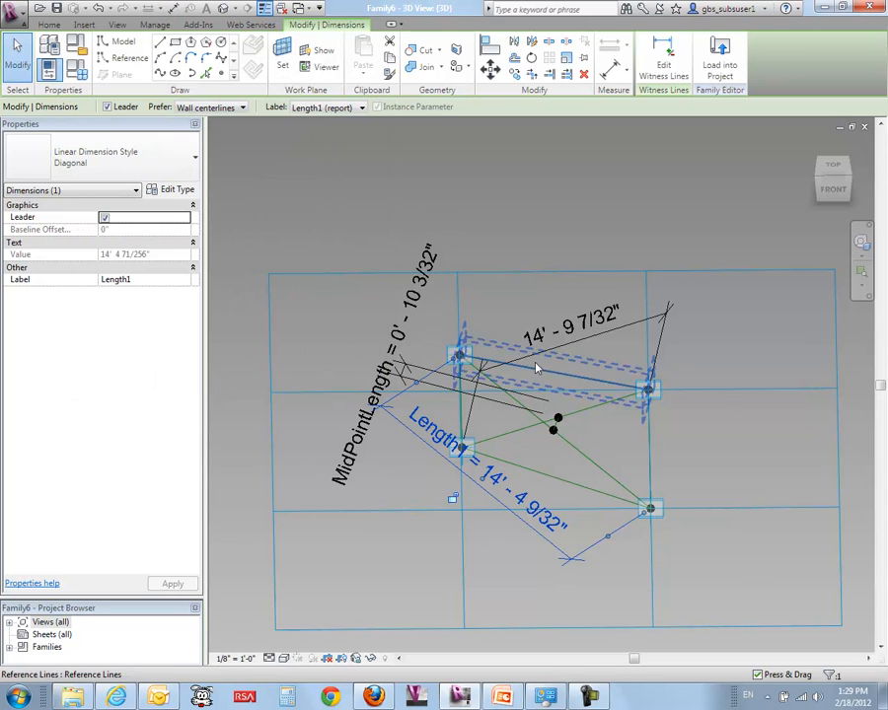
Label the other diagonal dimension with the shared parameter Length2 from the Deflection group as an instance reporting parameter under Dimensions
{"action": "left_click", "coordinate": [560, 347]}
{"action": "left_click", "coordinate": [362, 107]}
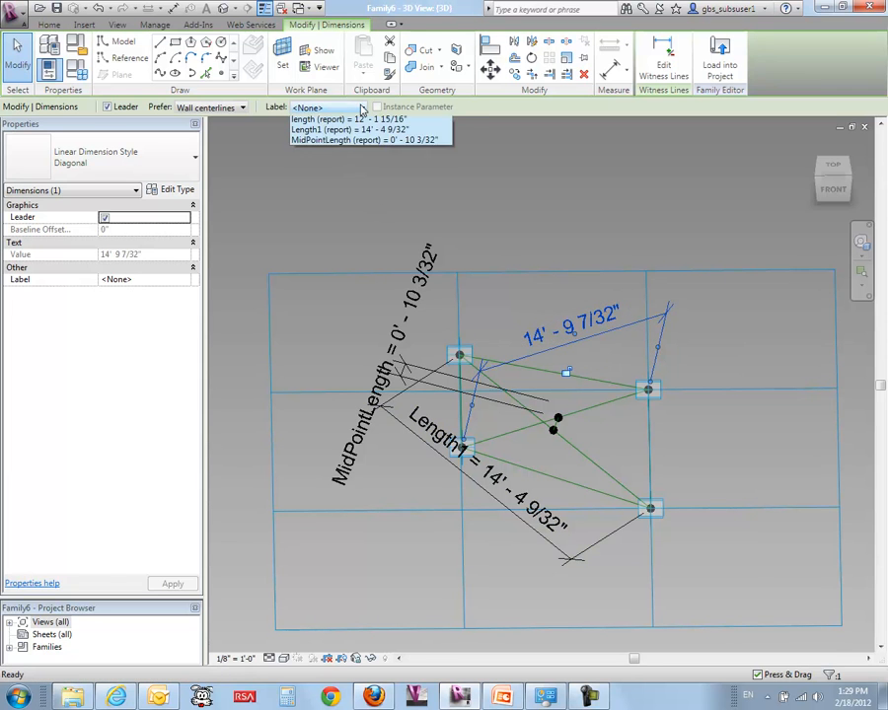
{"action": "left_click", "coordinate": [341, 132]}
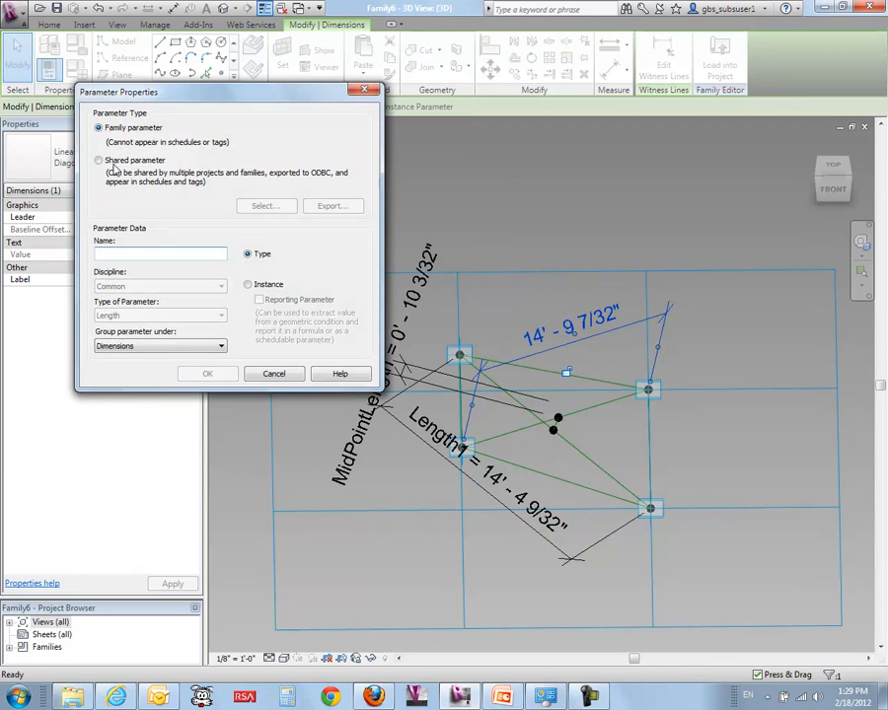
{"action": "left_click", "coordinate": [111, 166]}
{"action": "left_click", "coordinate": [262, 205]}
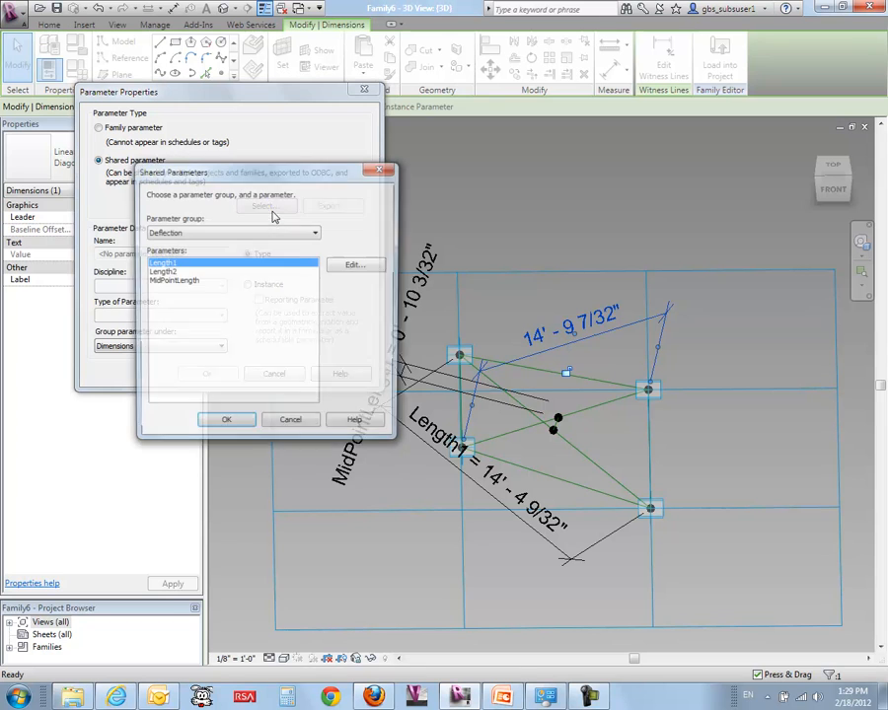
{"action": "left_click", "coordinate": [172, 272]}
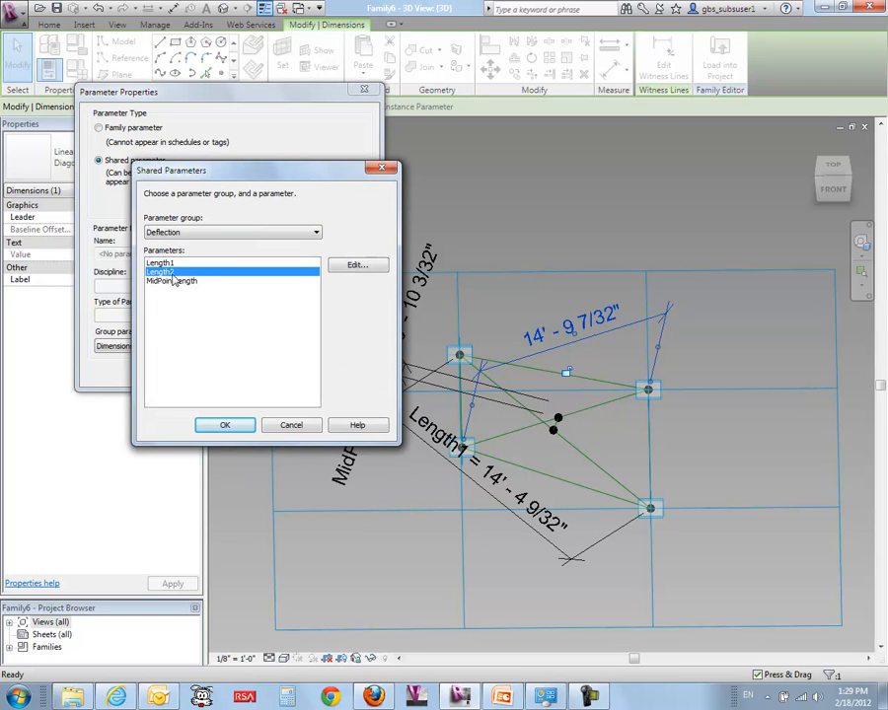
{"action": "left_click", "coordinate": [234, 430]}
{"action": "left_click", "coordinate": [253, 284]}
{"action": "left_click", "coordinate": [259, 300]}
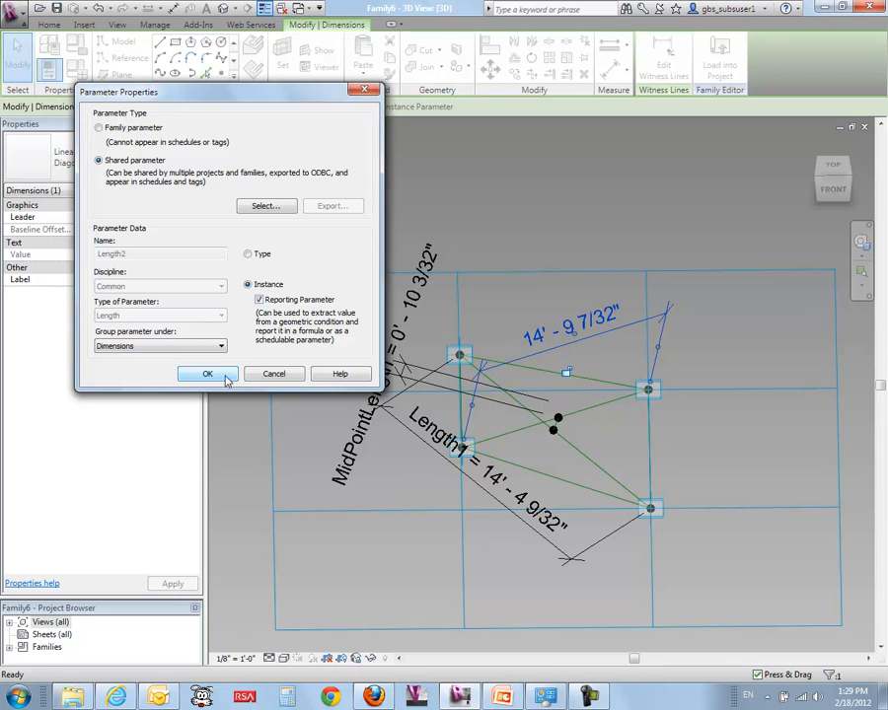
{"action": "left_click", "coordinate": [208, 374]}
{"action": "left_click", "coordinate": [288, 458]}
{"action": "mouse_move", "coordinate": [289, 458]}
{"action": "middle_mouse_down", "text": "shift"}
{"action": "mouse_move", "coordinate": [237, 487]}
{"action": "mouse_move", "coordinate": [268, 389]}
{"action": "mouse_move", "coordinate": [255, 403]}
{"action": "mouse_move", "coordinate": [247, 375]}
{"action": "mouse_move", "coordinate": [293, 465]}
{"action": "mouse_move", "coordinate": [294, 452]}
{"action": "middle_mouse_up", "text": "shift"}
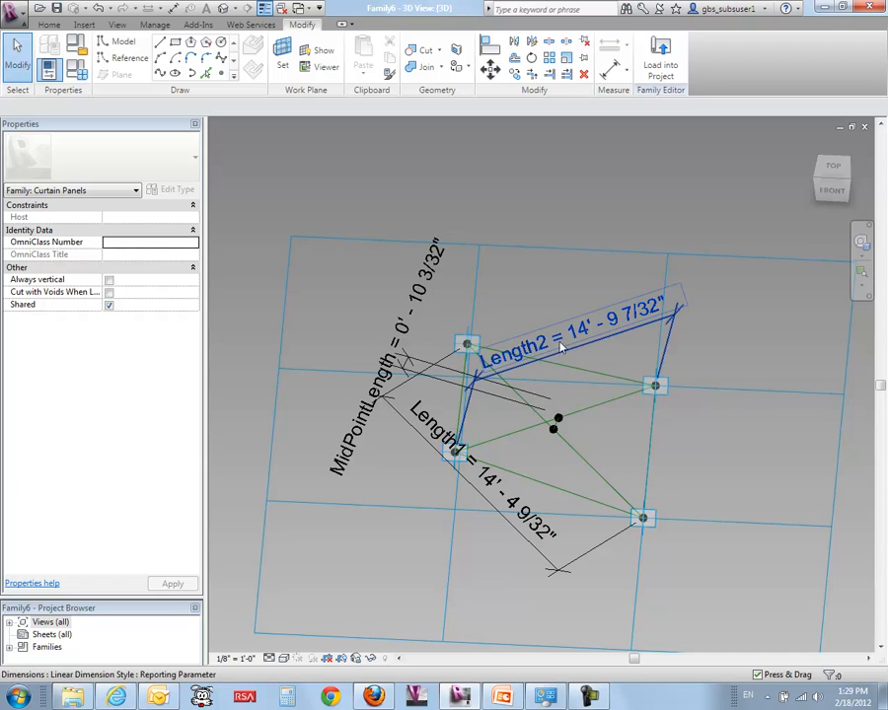
Create a surface form between two opposite edge reference lines of the panel
{"action": "middle_click_drag", "start_coordinate": [735, 481], "coordinate": [692, 477], "text": "shift"}
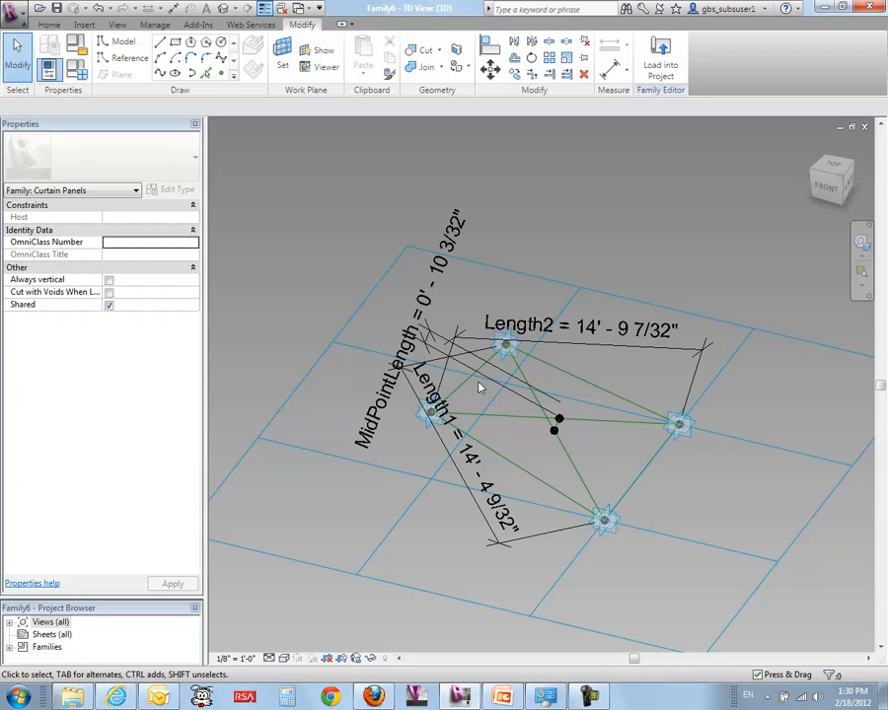
{"action": "left_click", "coordinate": [472, 386]}
{"action": "left_click", "coordinate": [643, 481], "text": "ctrl"}
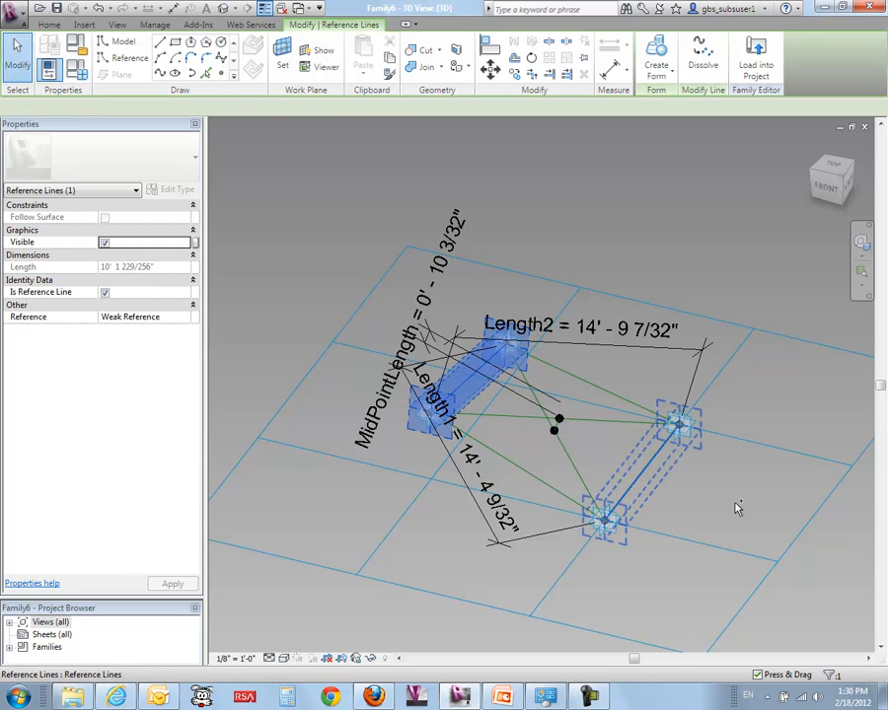
{"action": "left_click", "coordinate": [657, 54]}
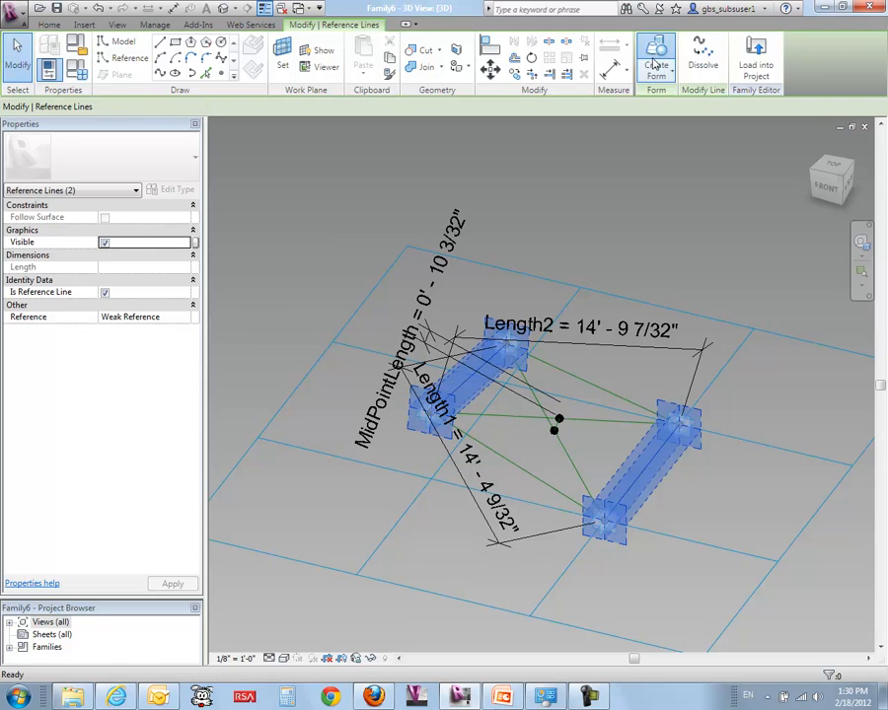
{"action": "middle_click_drag", "start_coordinate": [665, 524], "coordinate": [605, 540], "text": "shift"}
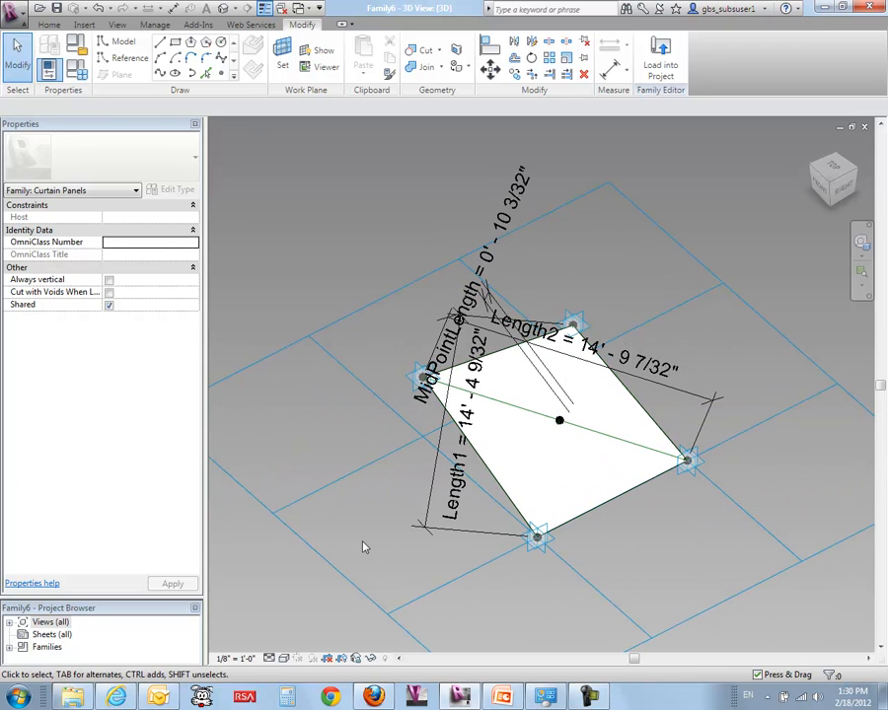
Load the panel family into Family5 only, excluding Project5, and delete the loose panel standing apart from the dome
{"action": "left_click", "coordinate": [664, 62]}
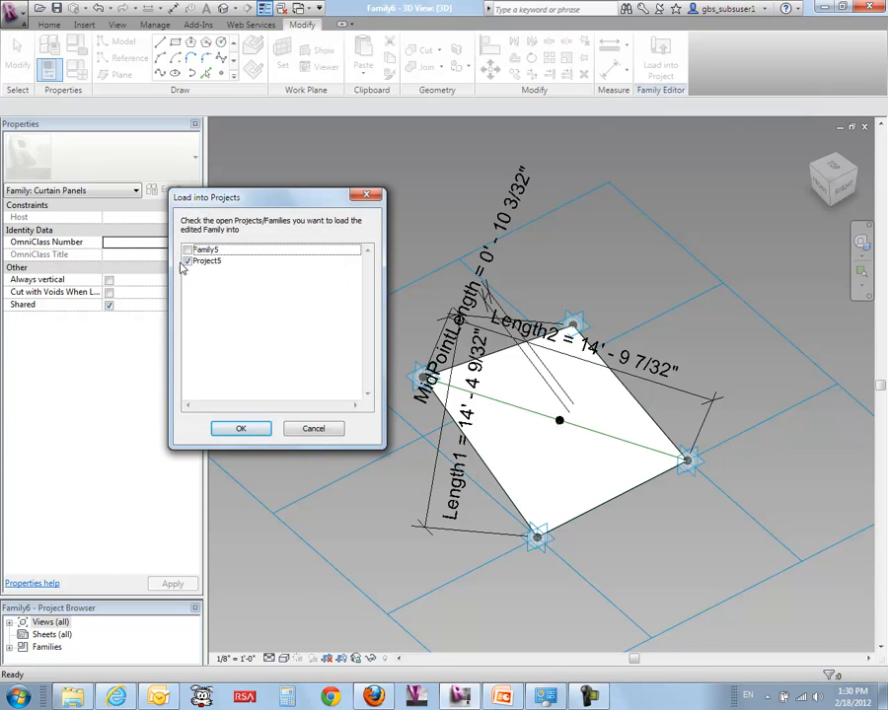
{"action": "left_click", "coordinate": [187, 250]}
{"action": "left_click", "coordinate": [187, 261]}
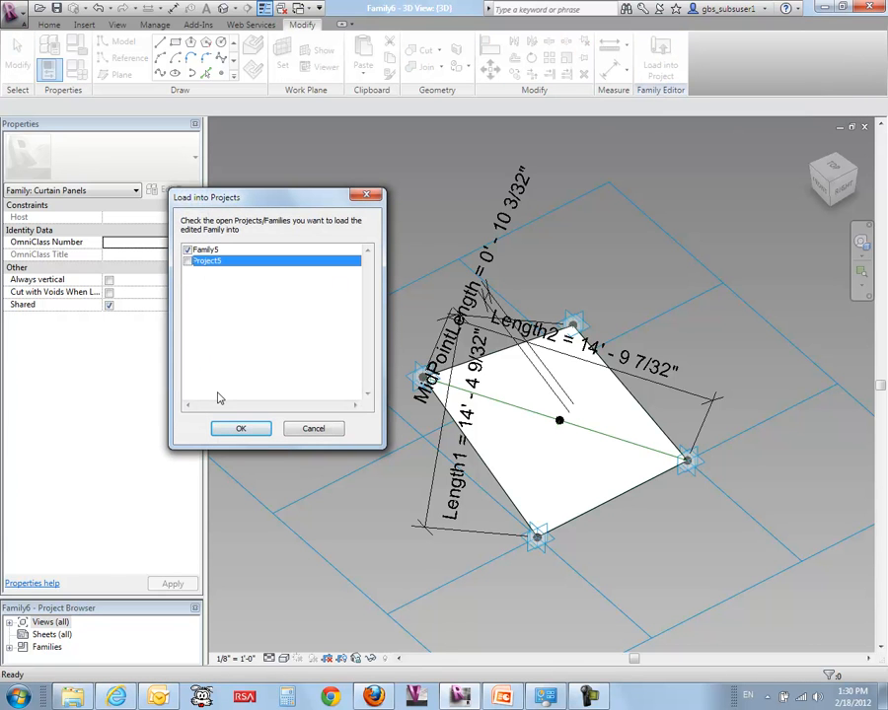
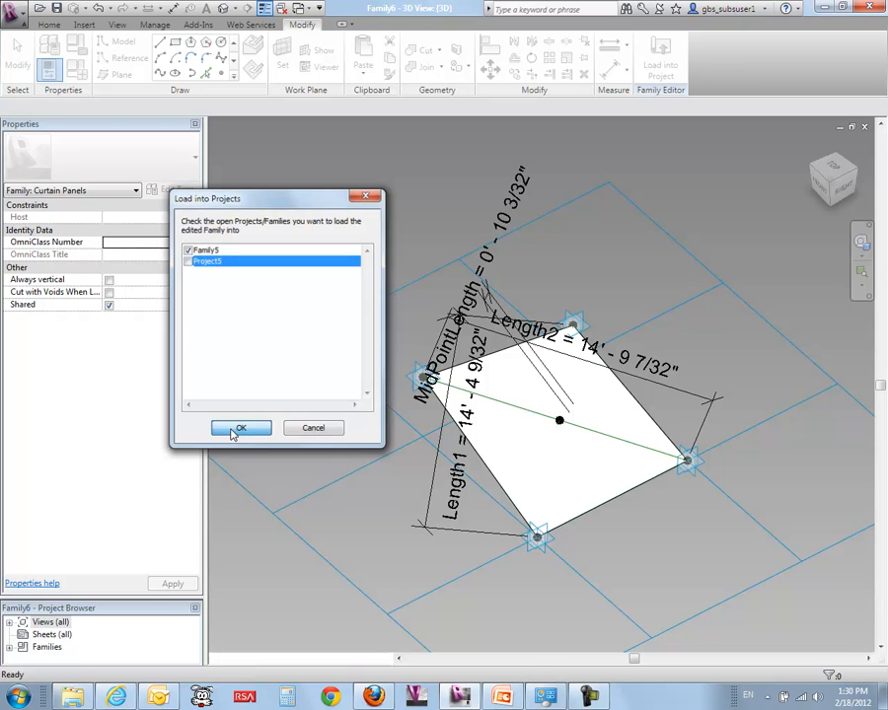
{"action": "left_click", "coordinate": [234, 431]}
{"action": "left_click", "coordinate": [357, 352]}
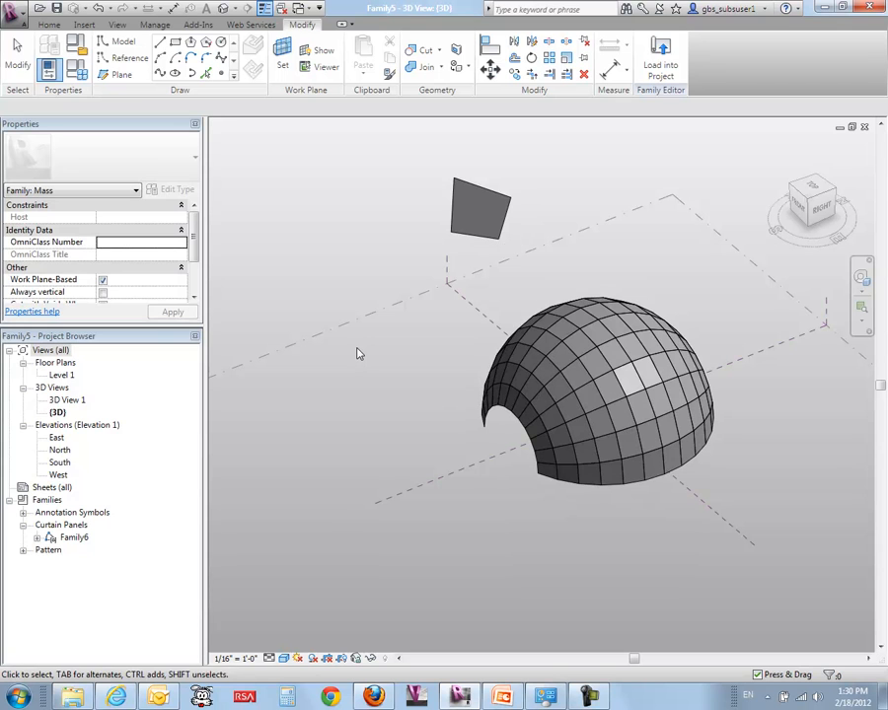
{"action": "left_click", "coordinate": [482, 222]}
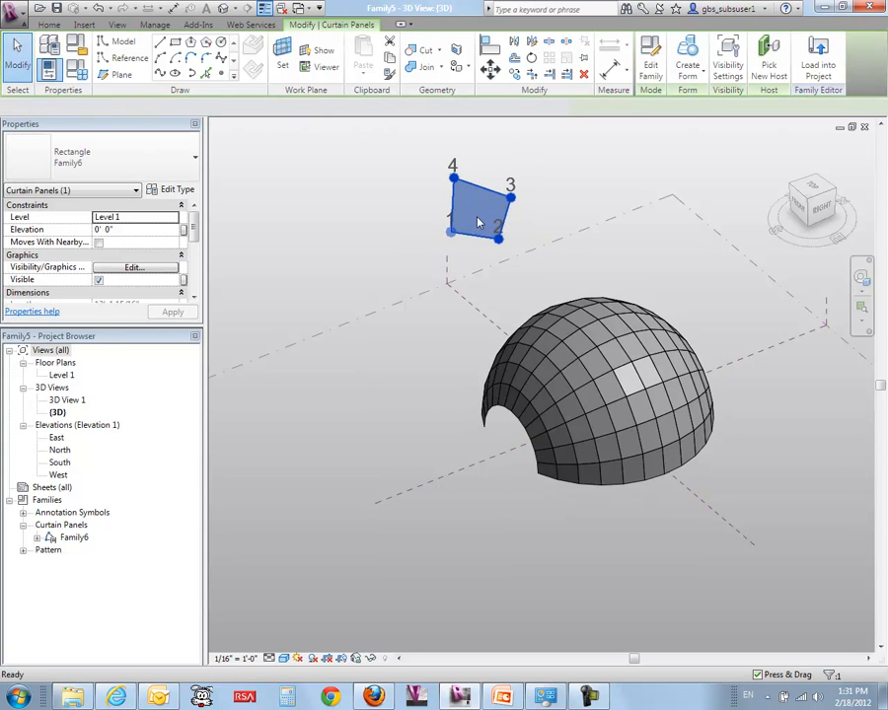
{"action": "key", "text": "Delete"}
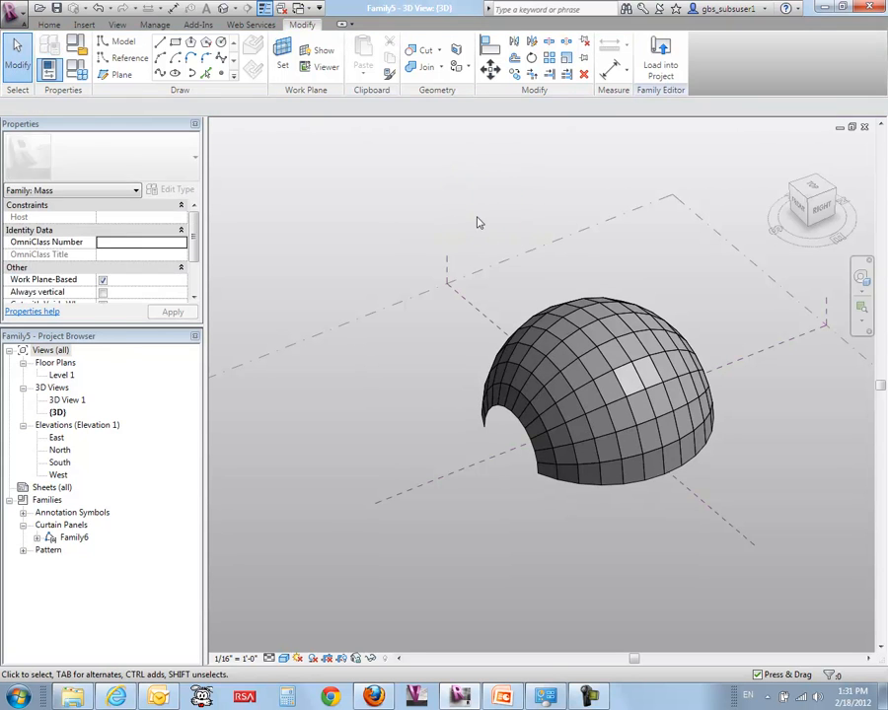
Select a single panel on the dome and enlarge its property list to examine the reported MidPointLength, Length1 and Length2
{"action": "left_click", "coordinate": [599, 389]}
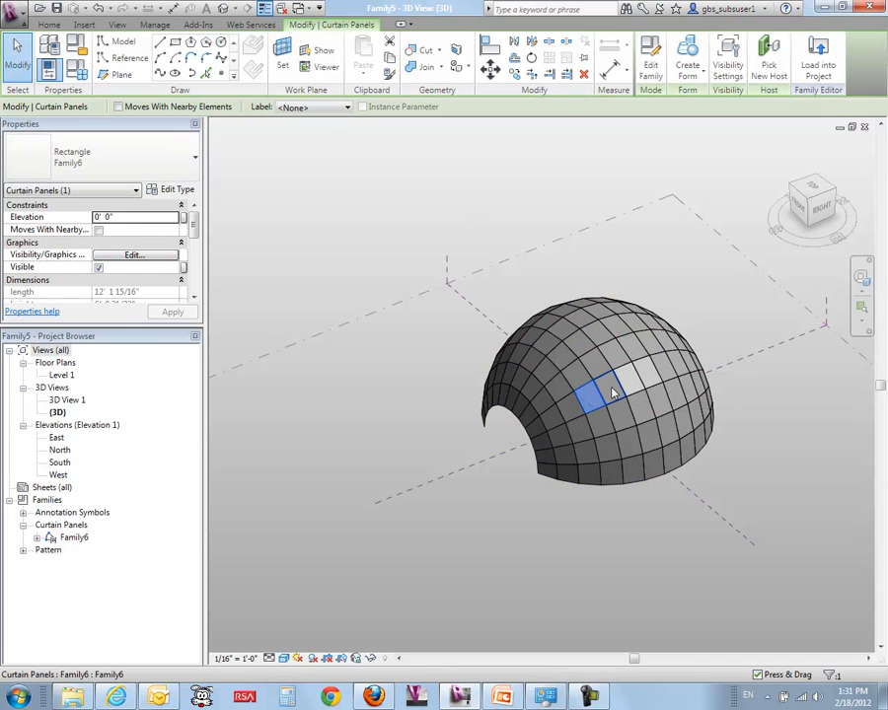
{"action": "middle_click_drag", "start_coordinate": [472, 411], "coordinate": [544, 385], "text": "shift"}
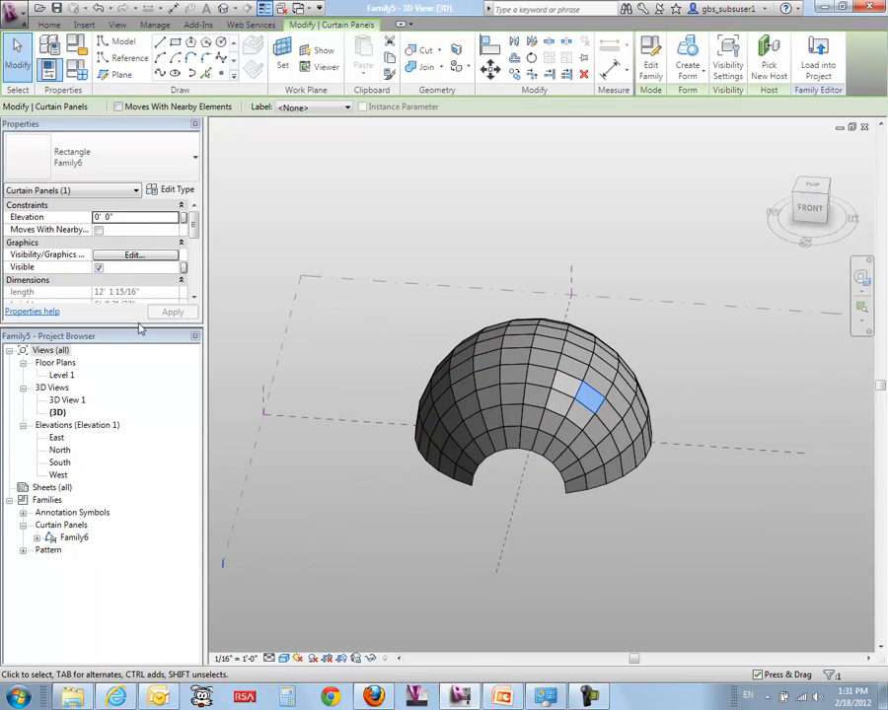
{"action": "left_click_drag", "start_coordinate": [130, 452], "coordinate": [128, 466]}
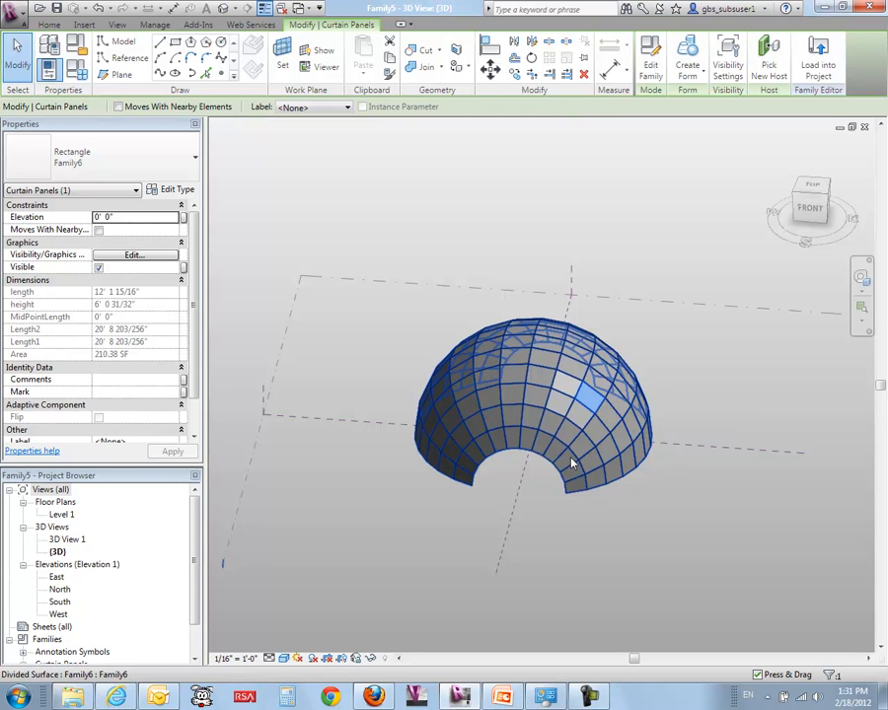
Set the dome's divided surface to an All Grid Rotation of 45°
{"action": "middle_click_drag", "start_coordinate": [619, 260], "coordinate": [563, 363], "text": "shift"}
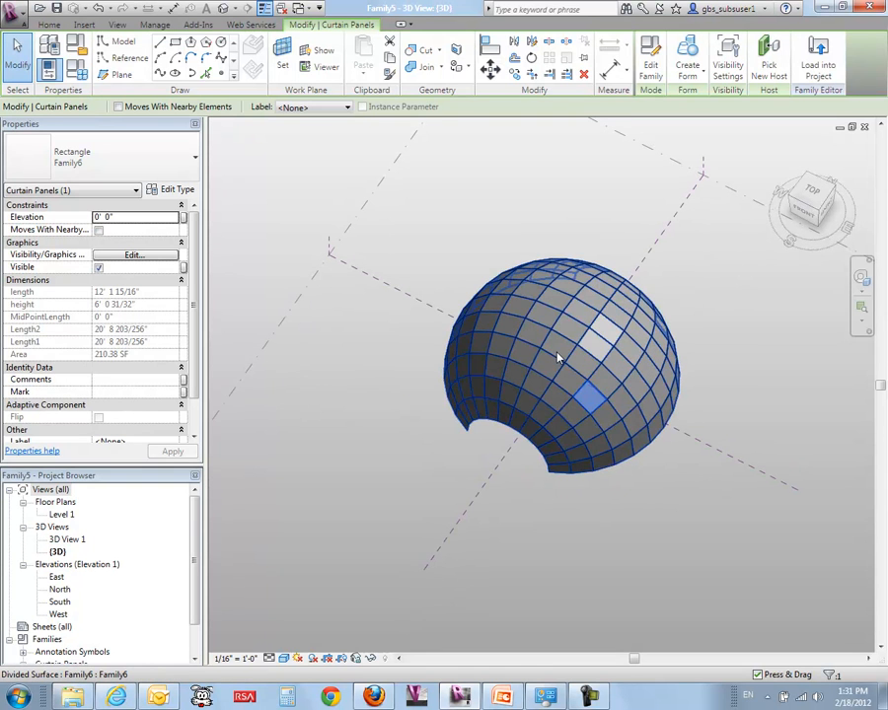
{"action": "left_click", "coordinate": [561, 308]}
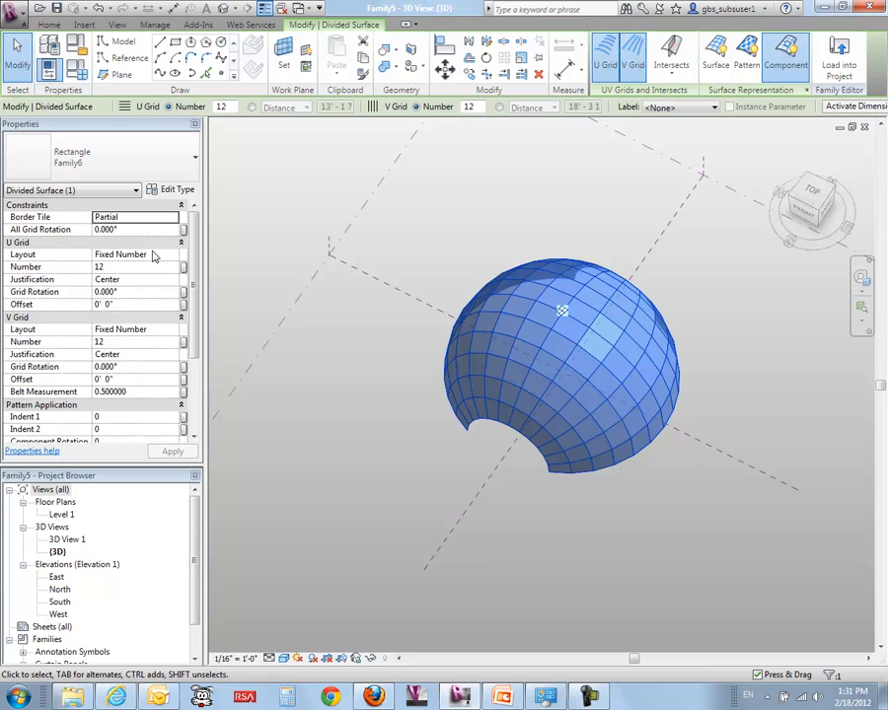
{"action": "left_click", "coordinate": [132, 229]}
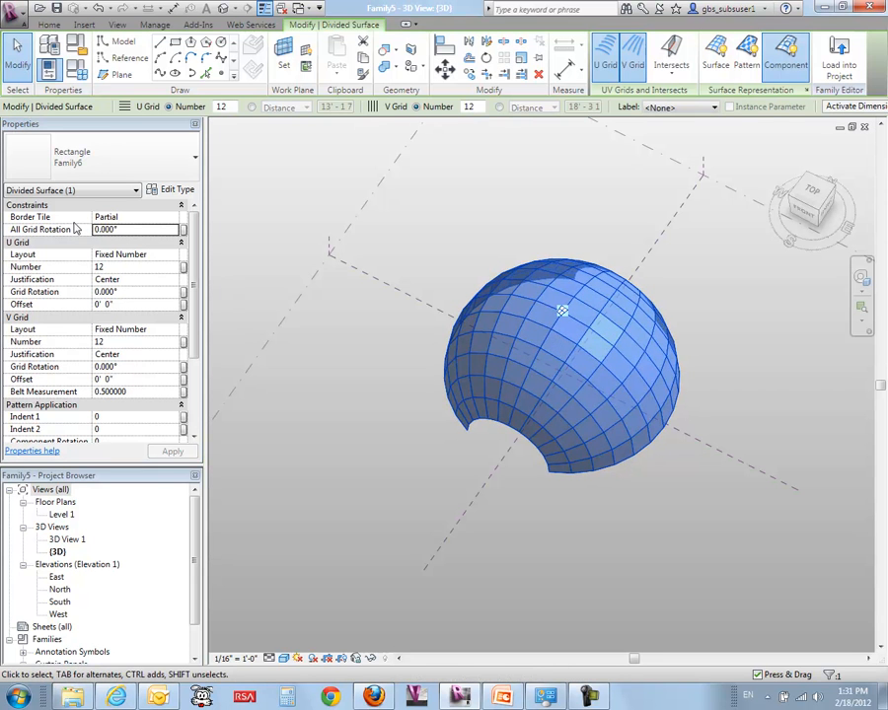
{"action": "left_click", "coordinate": [136, 230]}
{"action": "type", "text": "45"}
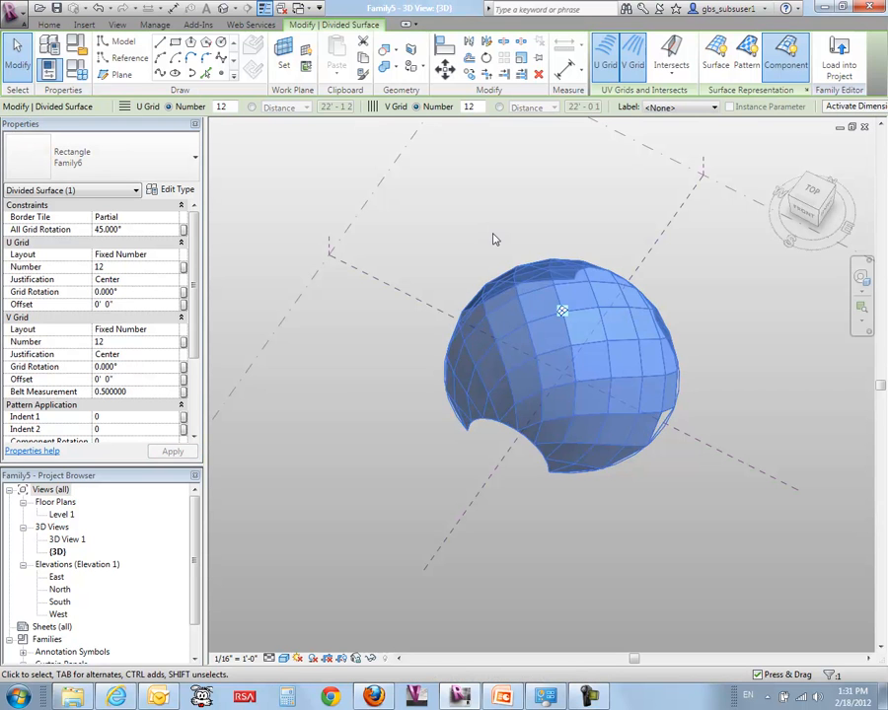
{"action": "left_click", "coordinate": [407, 391]}
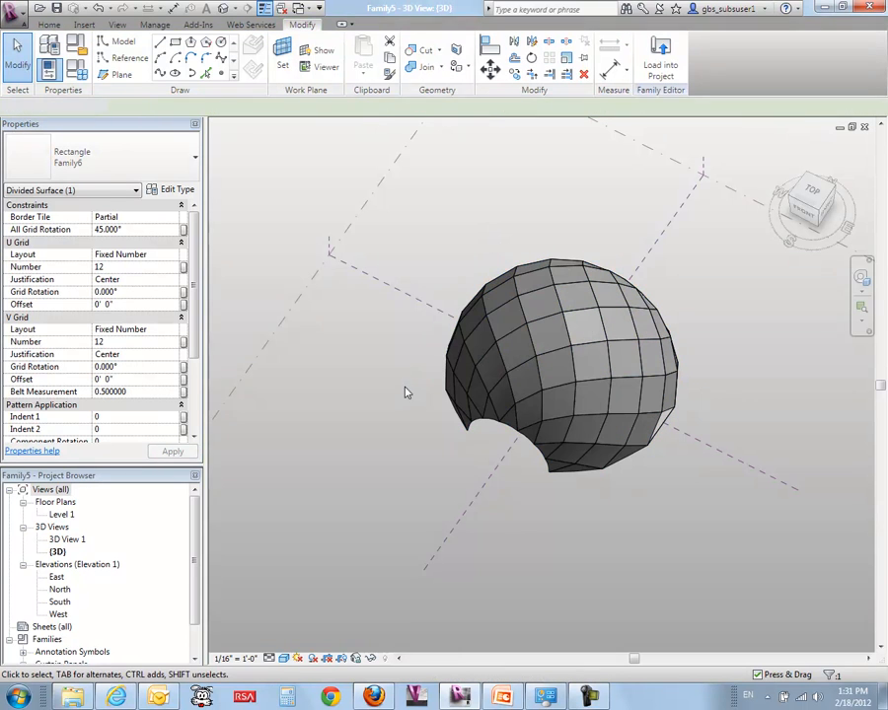
Select a single panel on the rotated grid to examine its reported MidPointLength and diagonal lengths
{"action": "middle_click_drag", "start_coordinate": [412, 413], "coordinate": [364, 351], "text": "shift"}
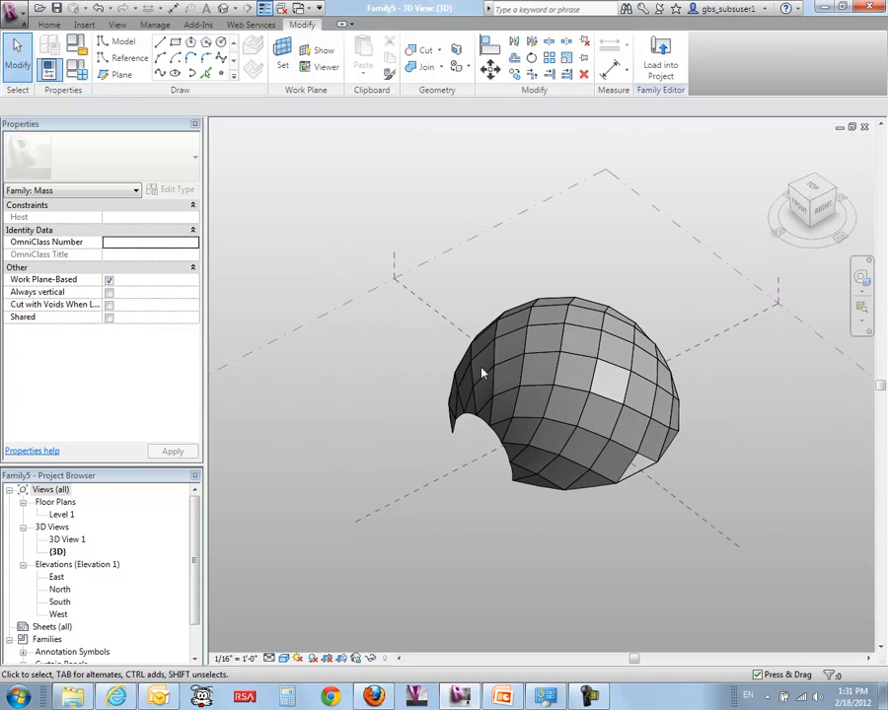
{"action": "key", "text": "Tab"}
{"action": "key", "text": "Tab"}
{"action": "left_click", "coordinate": [575, 375]}
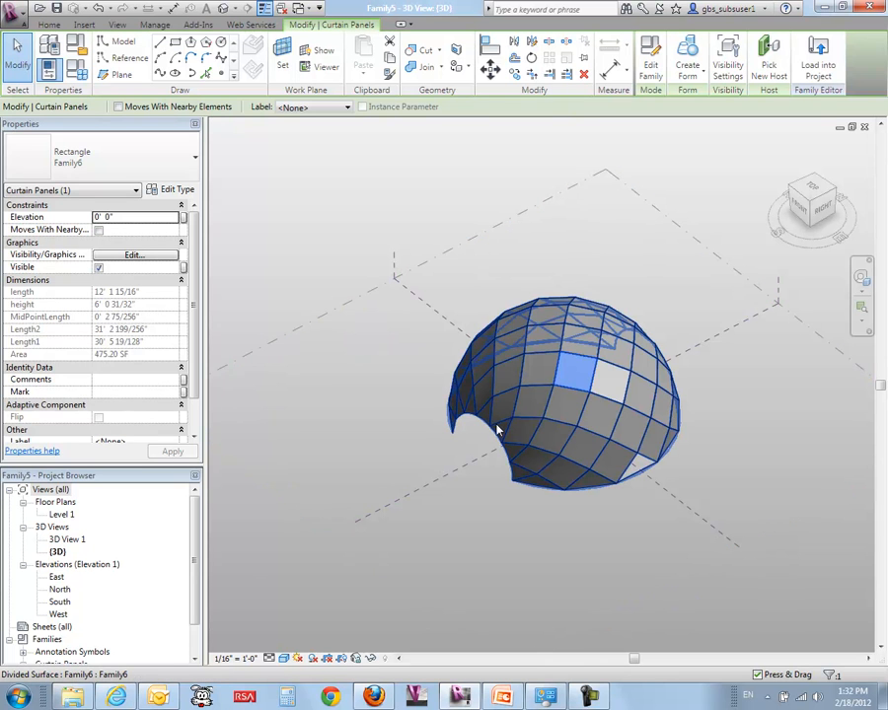
Select a single panel near the dome's lower opening to examine its reported MidPointLength, Length1 and Length2
{"action": "key", "text": "Tab"}
{"action": "key", "text": "Tab"}
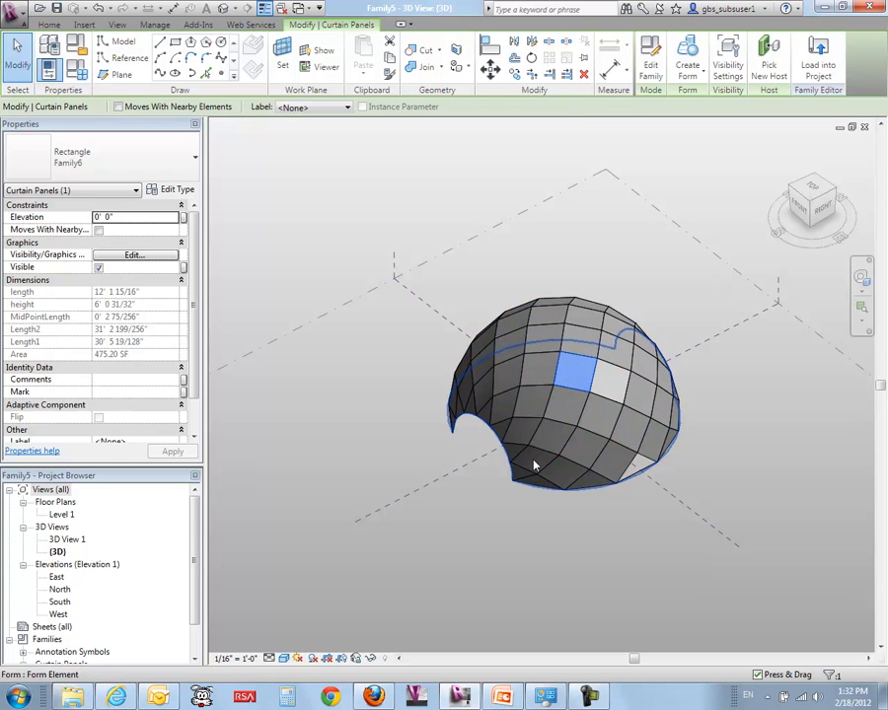
{"action": "left_click", "coordinate": [533, 465]}
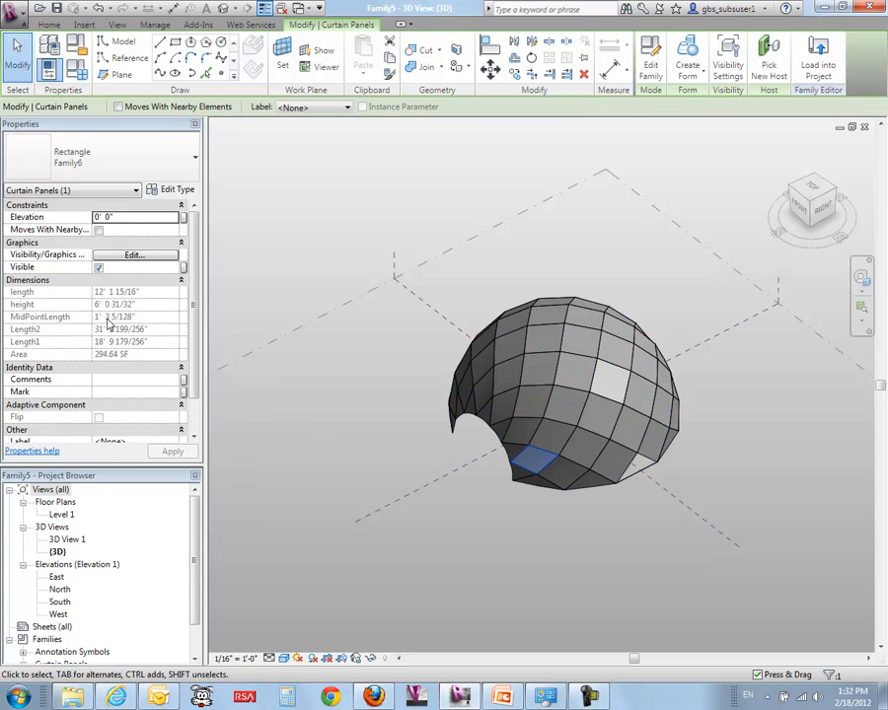
{"action": "left_click", "coordinate": [444, 530]}
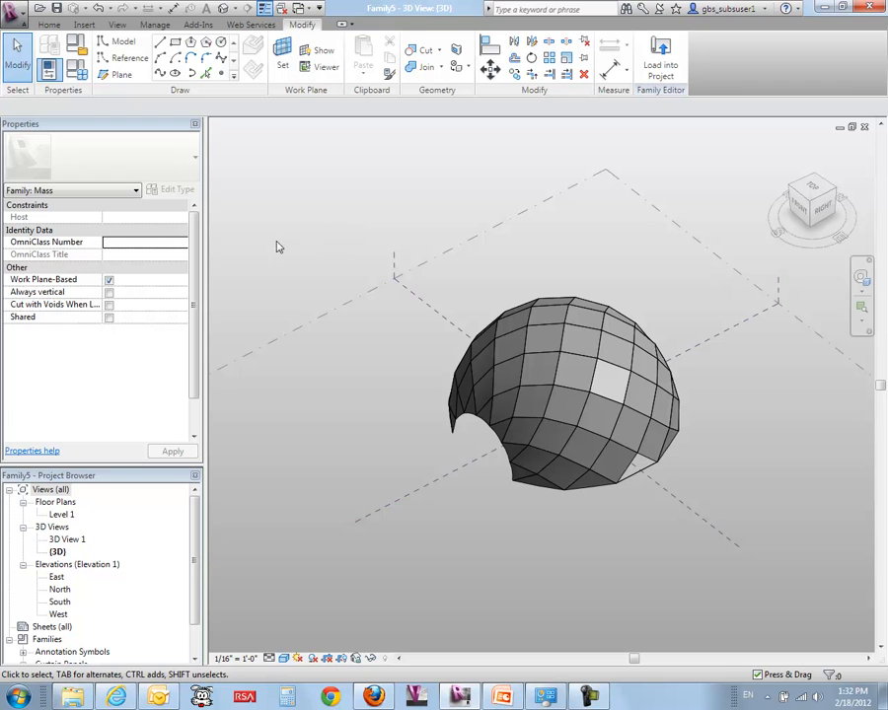
Load Family5 into Project5 only, overwriting the shared Family6 sub-component and its parameter values with the Family5 version
{"action": "left_click", "coordinate": [663, 61]}
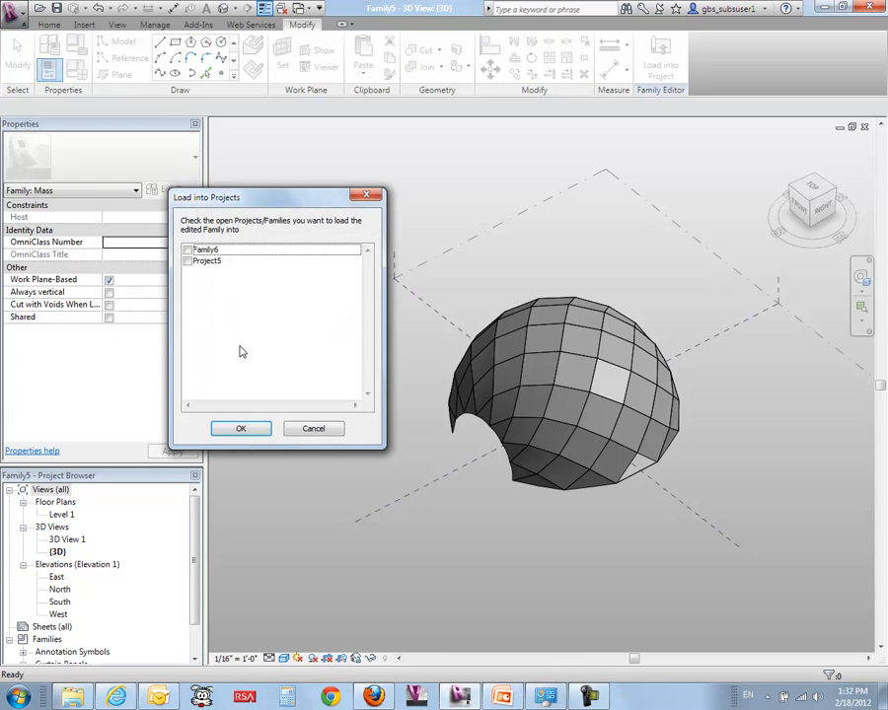
{"action": "left_click", "coordinate": [189, 262]}
{"action": "left_click", "coordinate": [253, 433]}
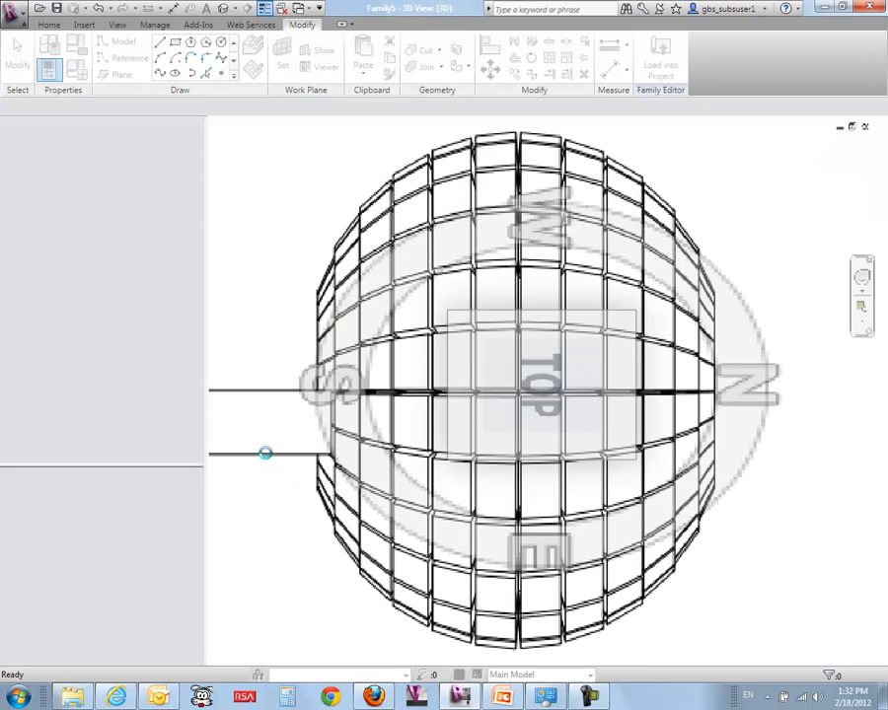
{"action": "left_click", "coordinate": [352, 349]}
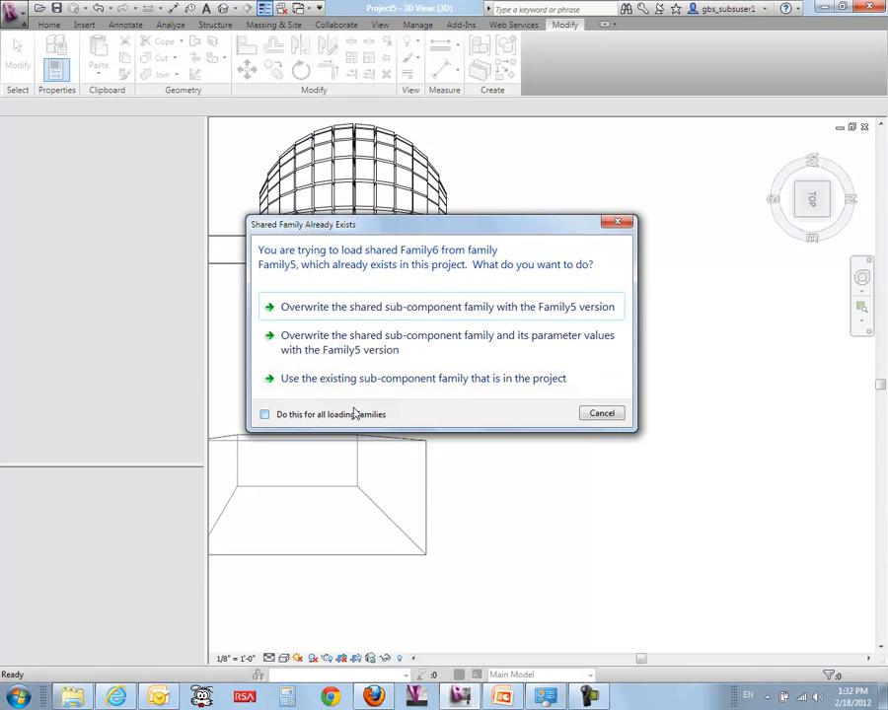
{"action": "left_click_drag", "start_coordinate": [384, 227], "coordinate": [326, 242]}
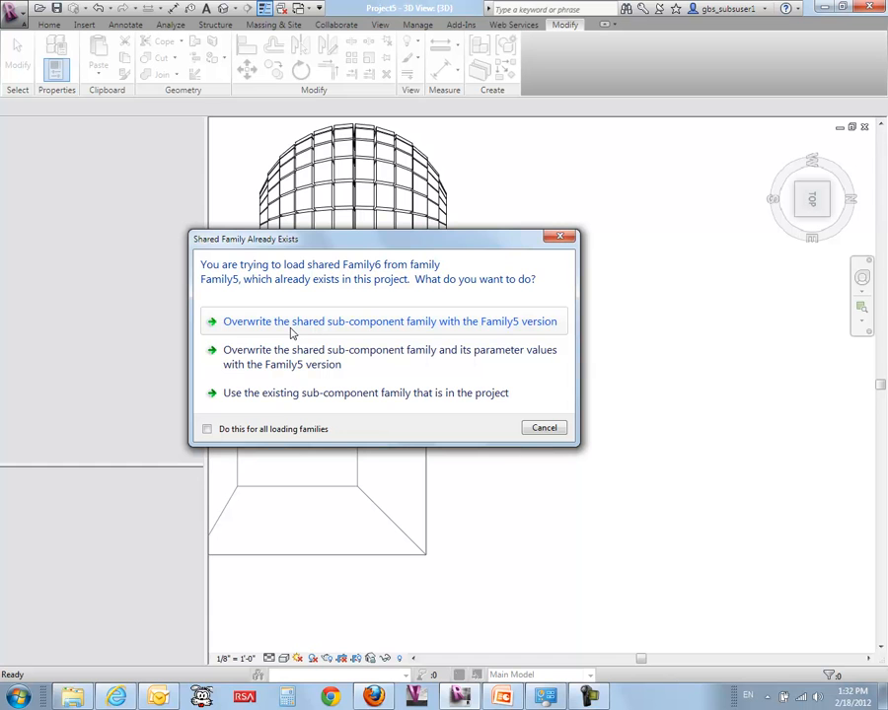
{"action": "left_click_drag", "start_coordinate": [317, 243], "coordinate": [466, 282]}
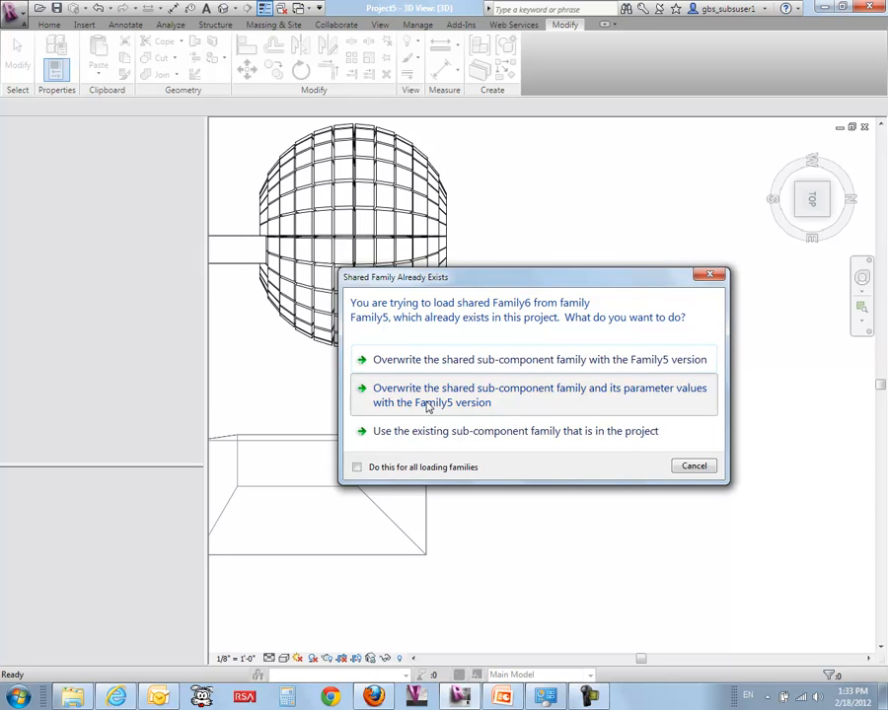
{"action": "left_click", "coordinate": [426, 400]}
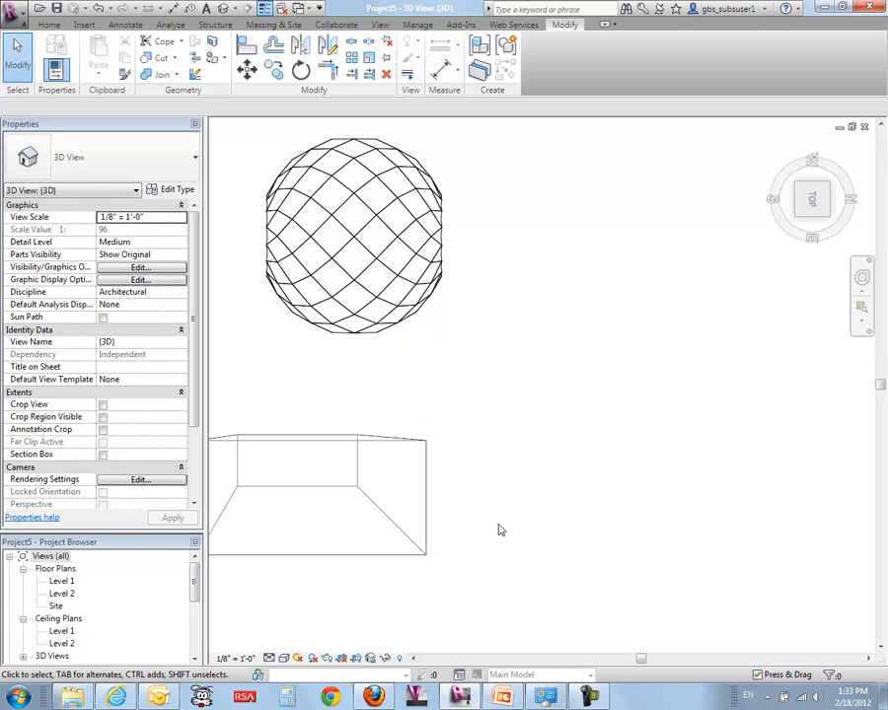
Select a single Family6 panel on the project's dome to examine its reported MidPointLength, Length1 and Length2
{"action": "middle_click_drag", "start_coordinate": [503, 532], "coordinate": [654, 420], "text": "shift"}
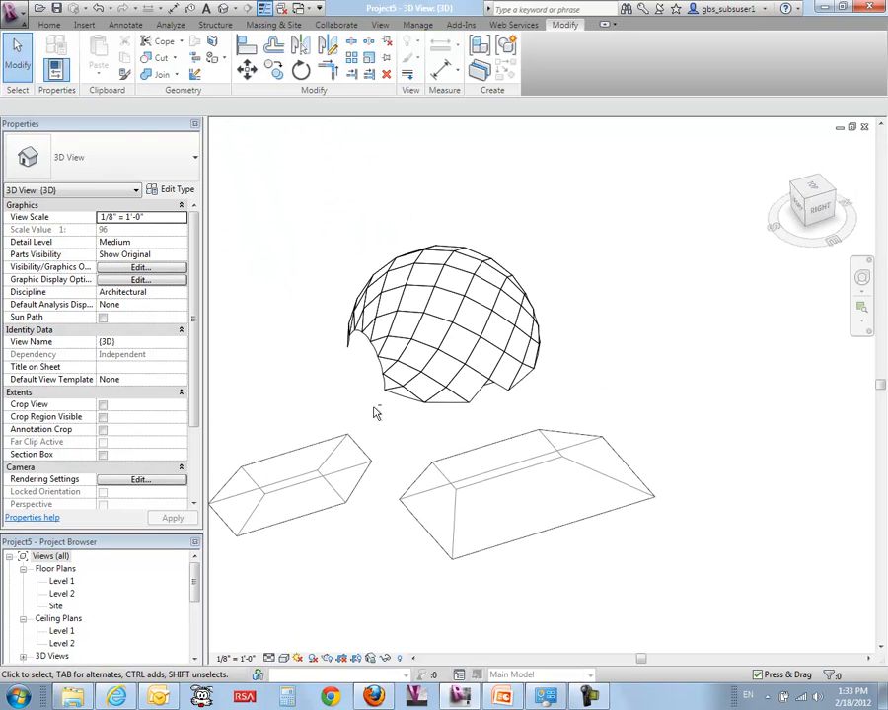
{"action": "middle_click_drag", "start_coordinate": [344, 403], "coordinate": [505, 479], "text": "shift"}
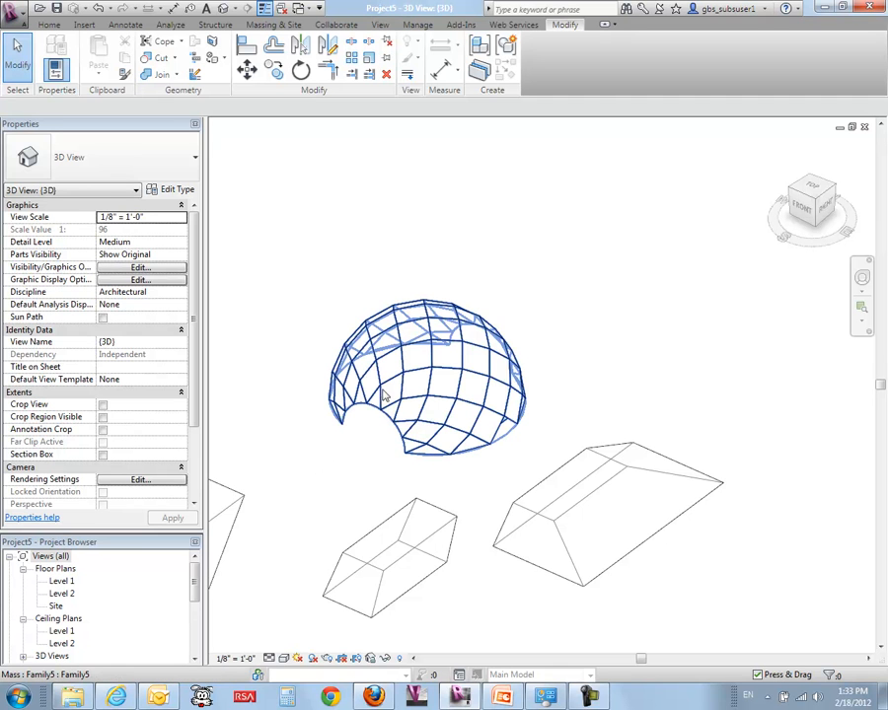
{"action": "left_click", "coordinate": [447, 391]}
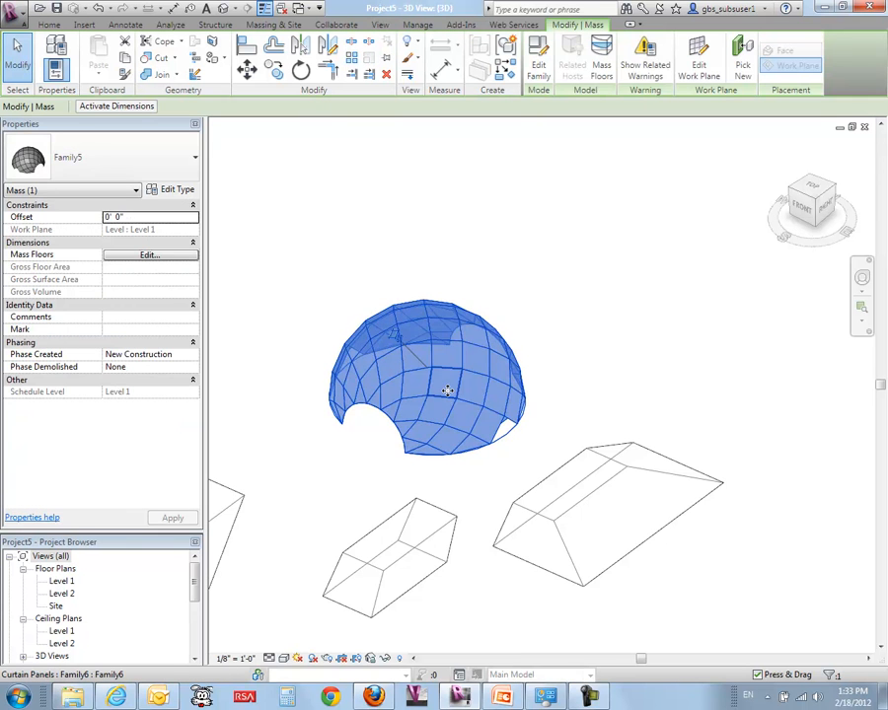
{"action": "left_click", "coordinate": [449, 394]}
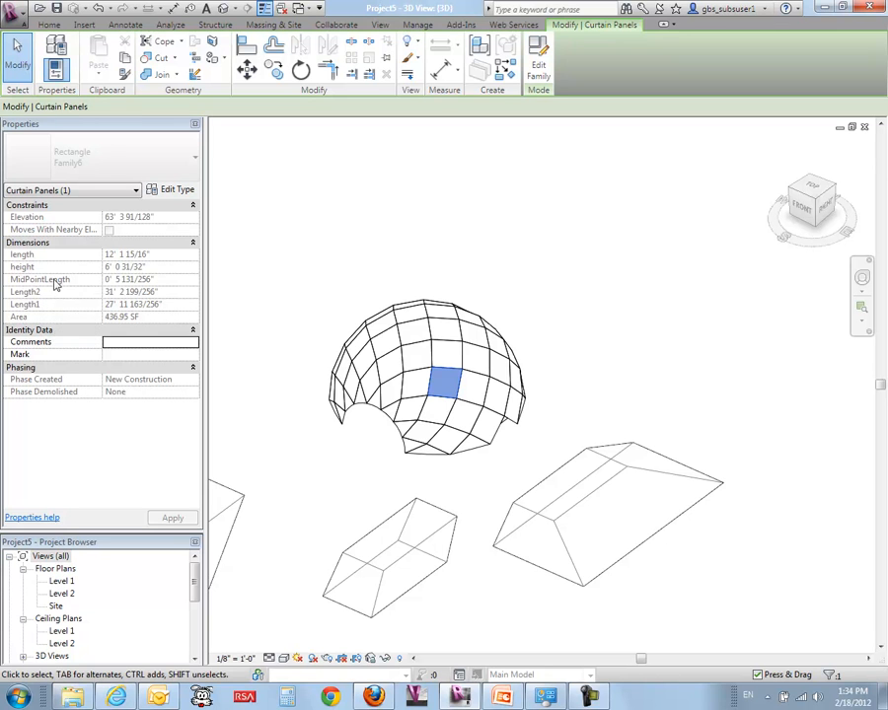
{"action": "left_click", "coordinate": [308, 311]}
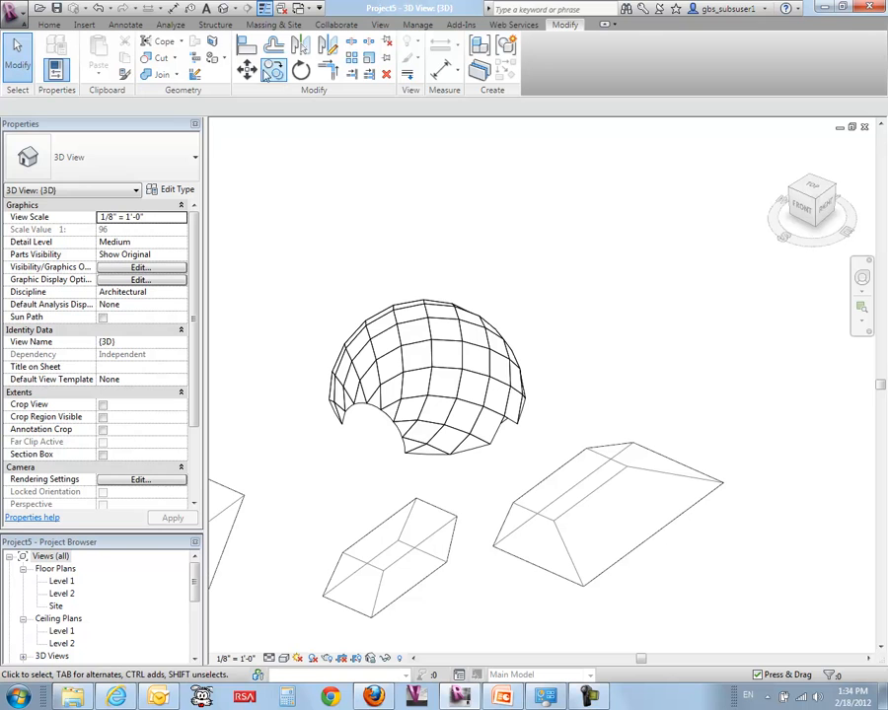
Review the project's shared parameters in the Deflection group of MITDeflection.txt
{"action": "left_click", "coordinate": [419, 25]}
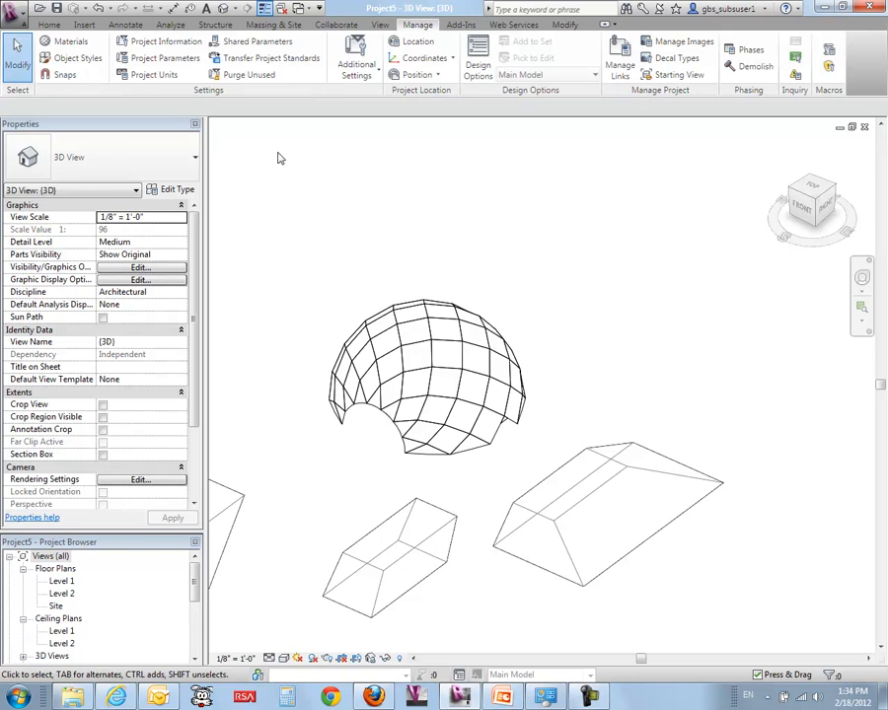
{"action": "left_click", "coordinate": [257, 43]}
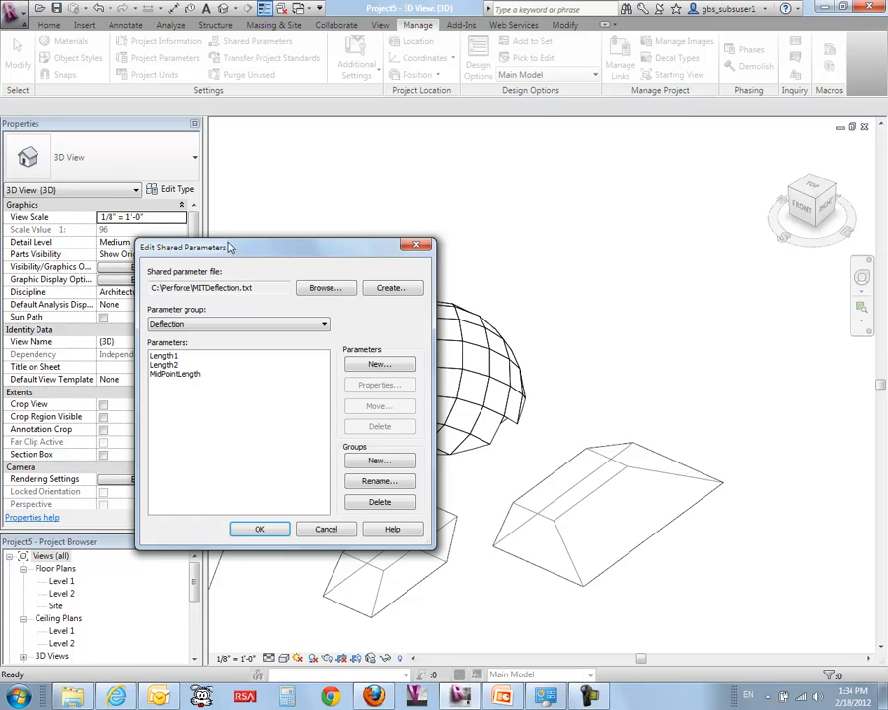
{"action": "left_click_drag", "start_coordinate": [261, 257], "coordinate": [306, 218]}
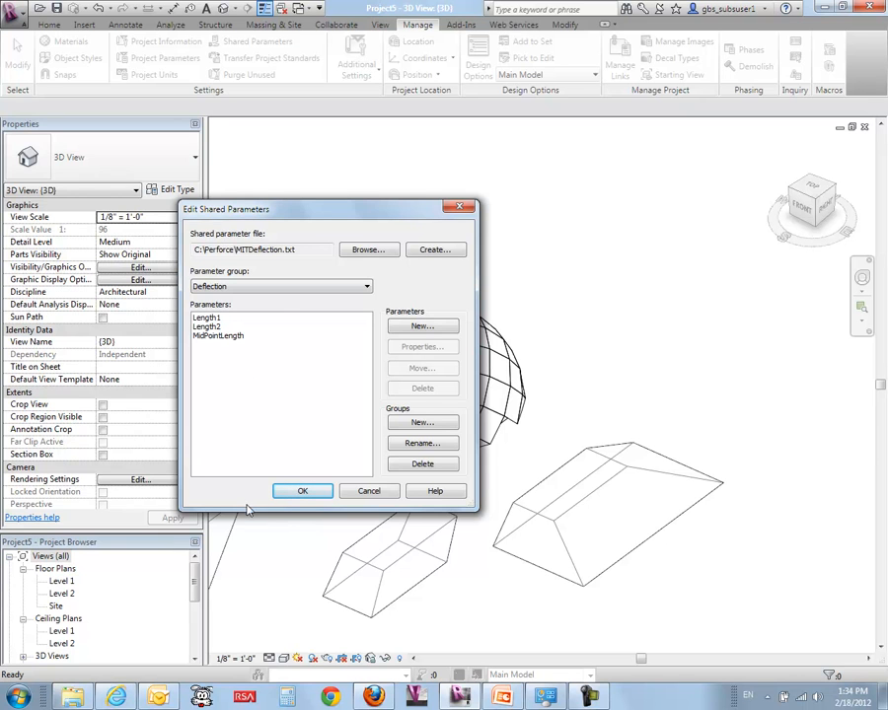
{"action": "left_click", "coordinate": [303, 492]}
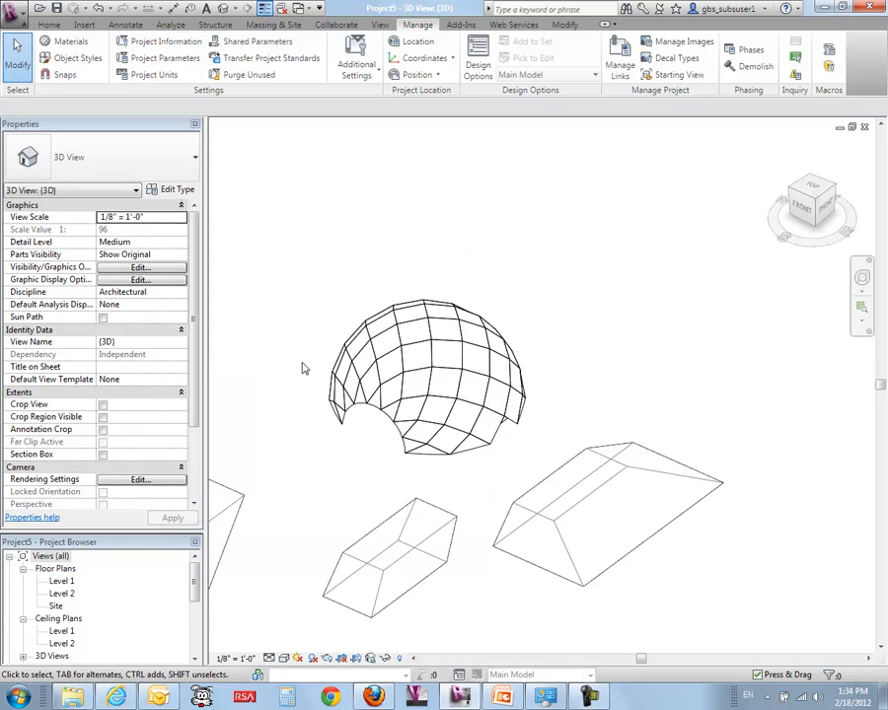
Enlarge the project's browser tree and expand Schedules/Quantities to reveal the existing Panel Schedule
{"action": "middle_click_drag", "start_coordinate": [328, 487], "coordinate": [345, 420], "text": "shift"}
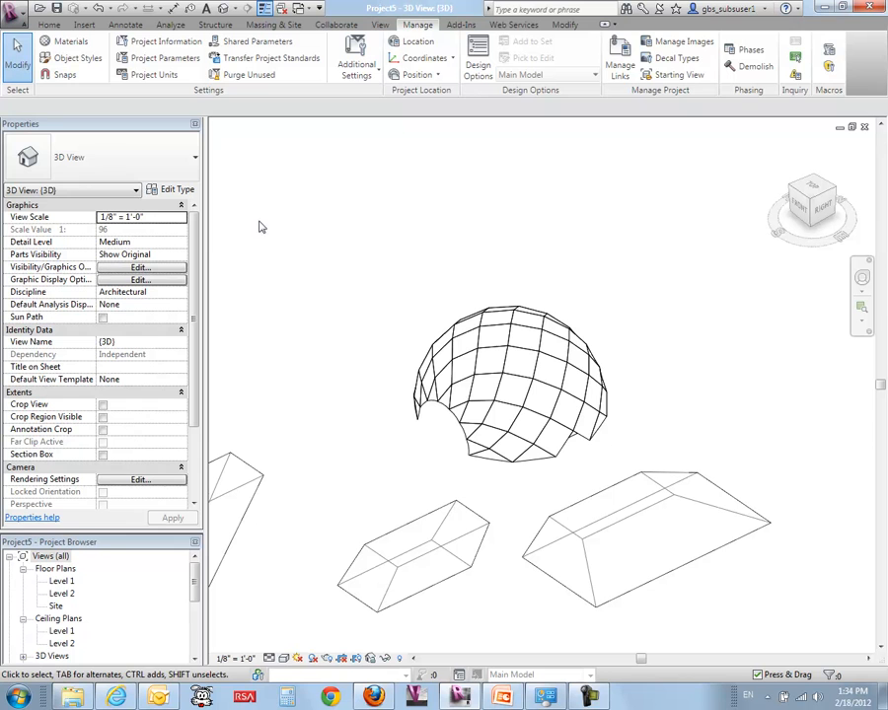
{"action": "left_click_drag", "start_coordinate": [128, 530], "coordinate": [131, 328]}
{"action": "left_click", "coordinate": [9, 538]}
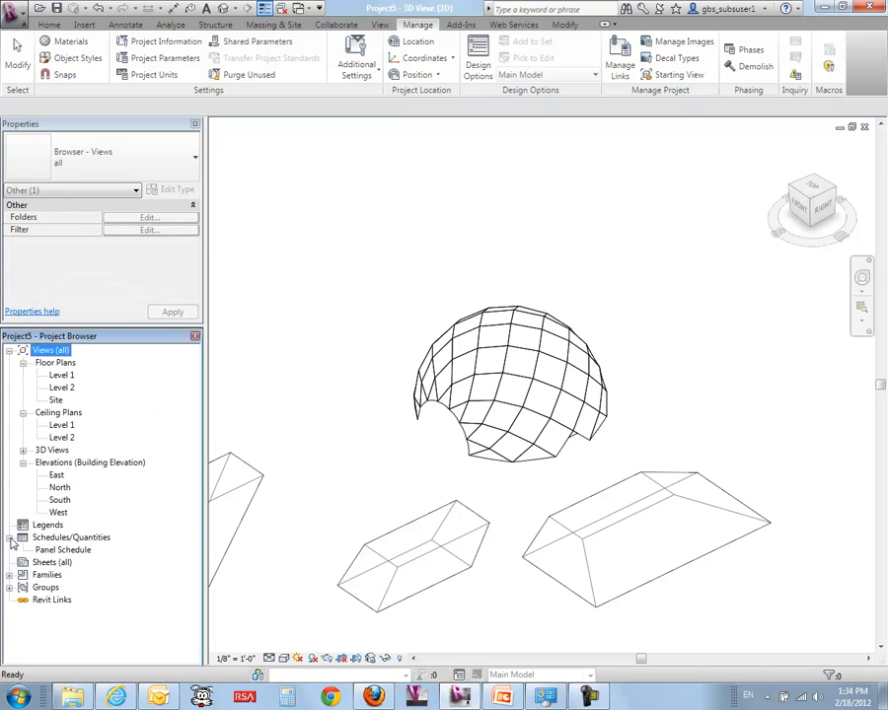
Open the existing Panel Schedule and delete it from the project
{"action": "double_click", "coordinate": [49, 552]}
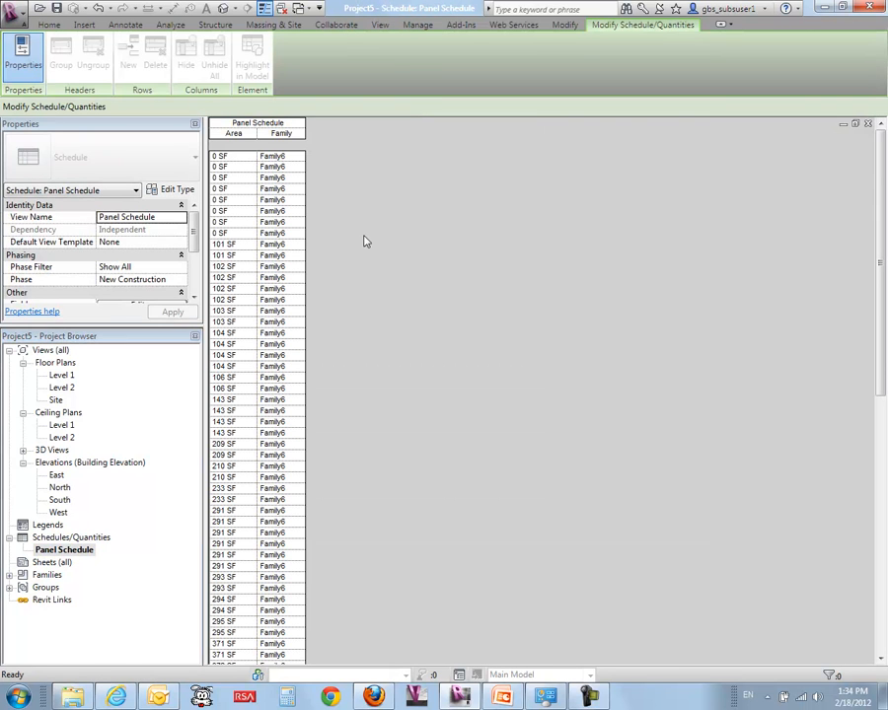
{"action": "left_click_drag", "start_coordinate": [62, 327], "coordinate": [83, 498]}
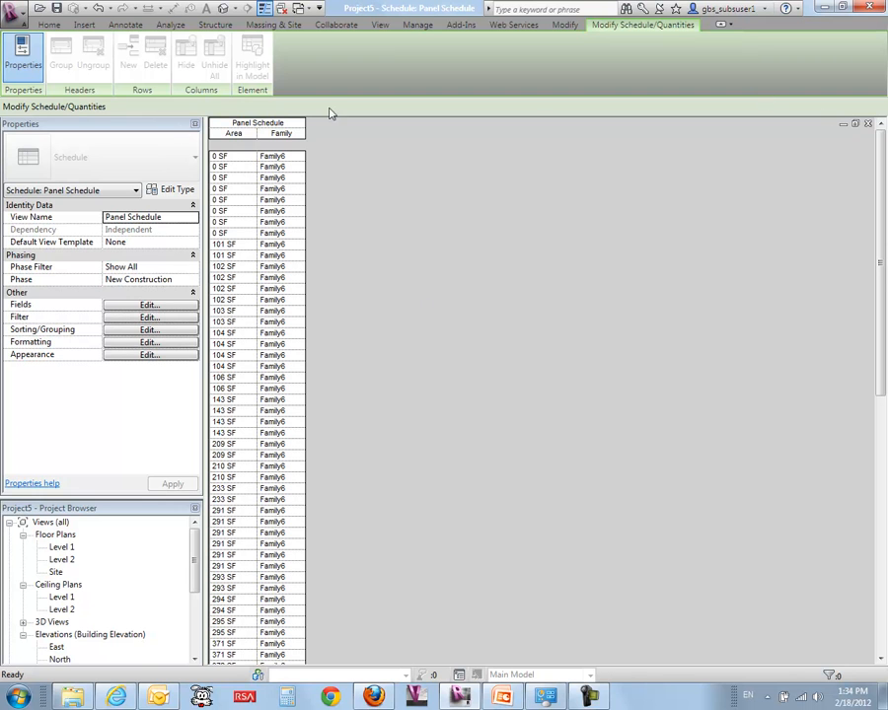
{"action": "left_click", "coordinate": [49, 24]}
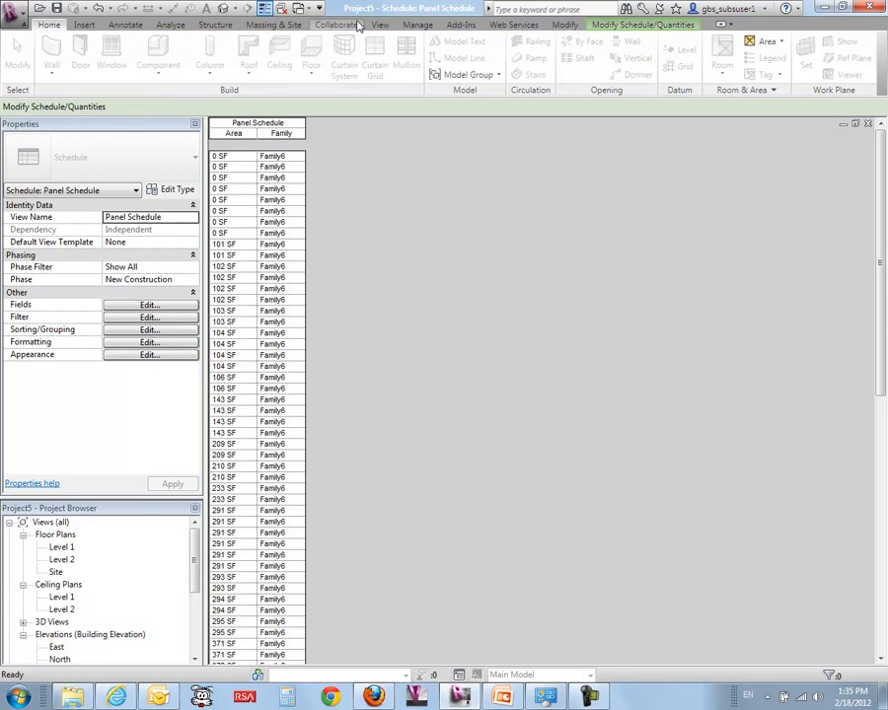
{"action": "left_click_drag", "start_coordinate": [104, 498], "coordinate": [104, 397]}
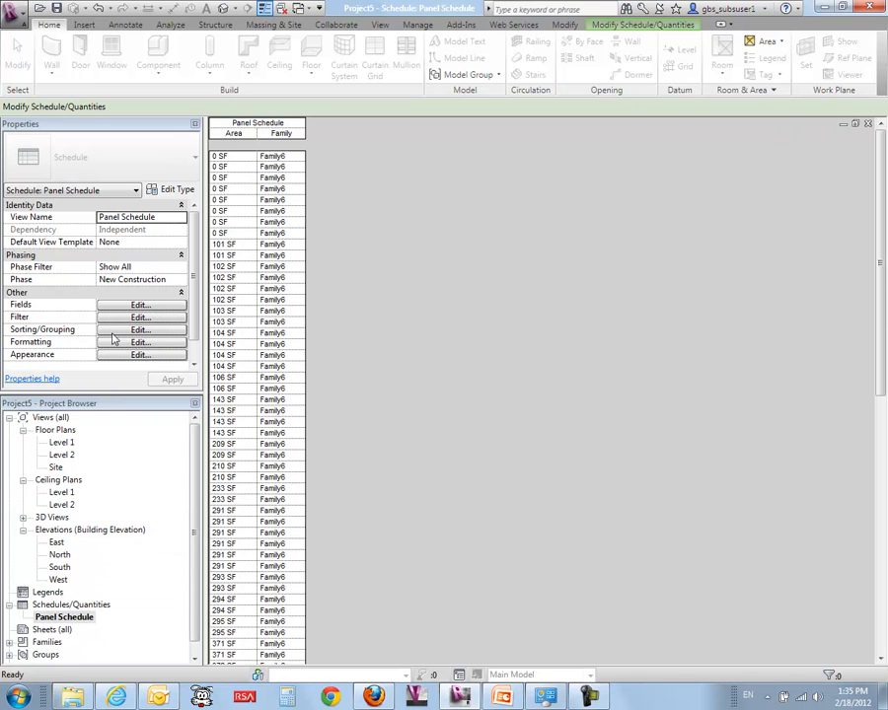
{"action": "right_click", "coordinate": [59, 618]}
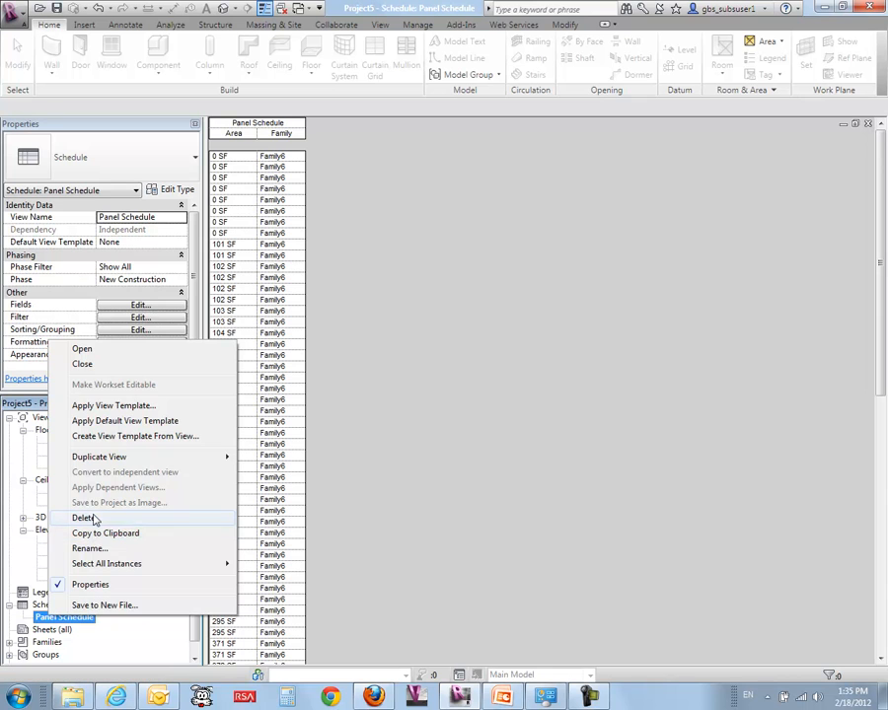
{"action": "left_click", "coordinate": [67, 519]}
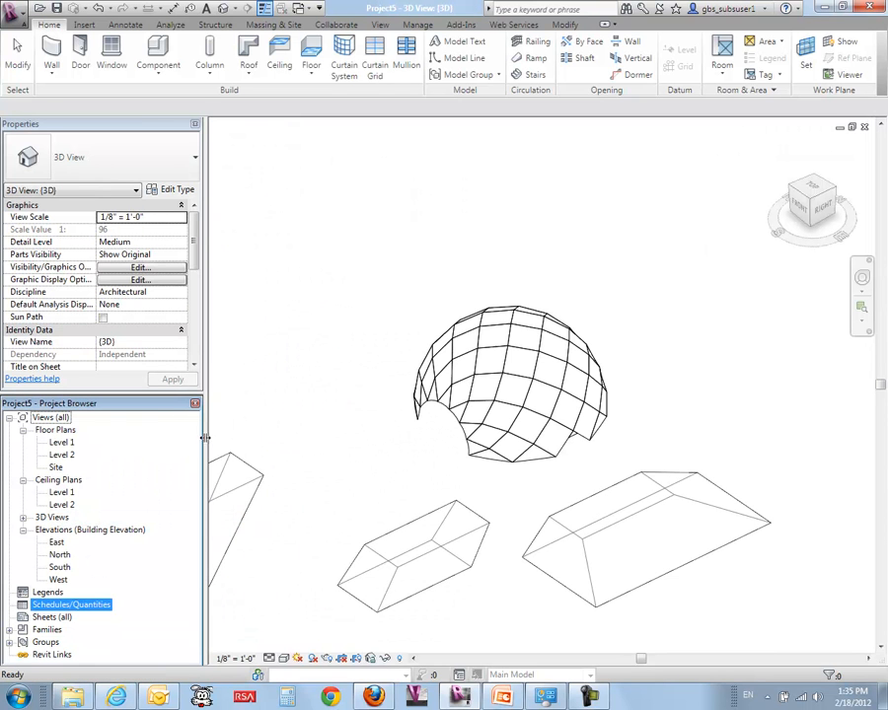
Create a new building component schedule for the Curtain Panels category, named Panel Schedule, in the New Construction phase
{"action": "left_click", "coordinate": [383, 24]}
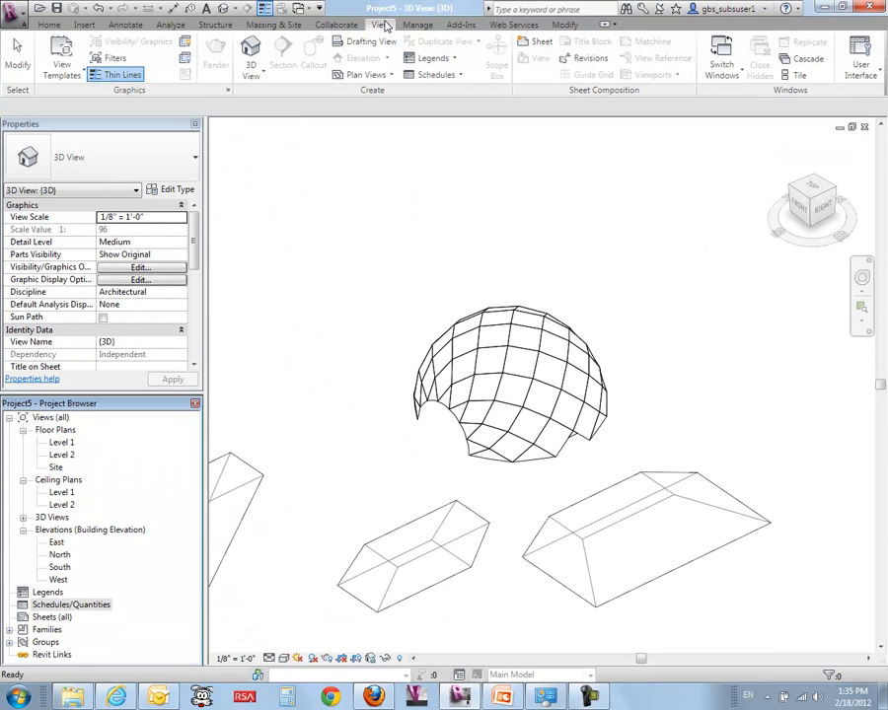
{"action": "left_click", "coordinate": [459, 76]}
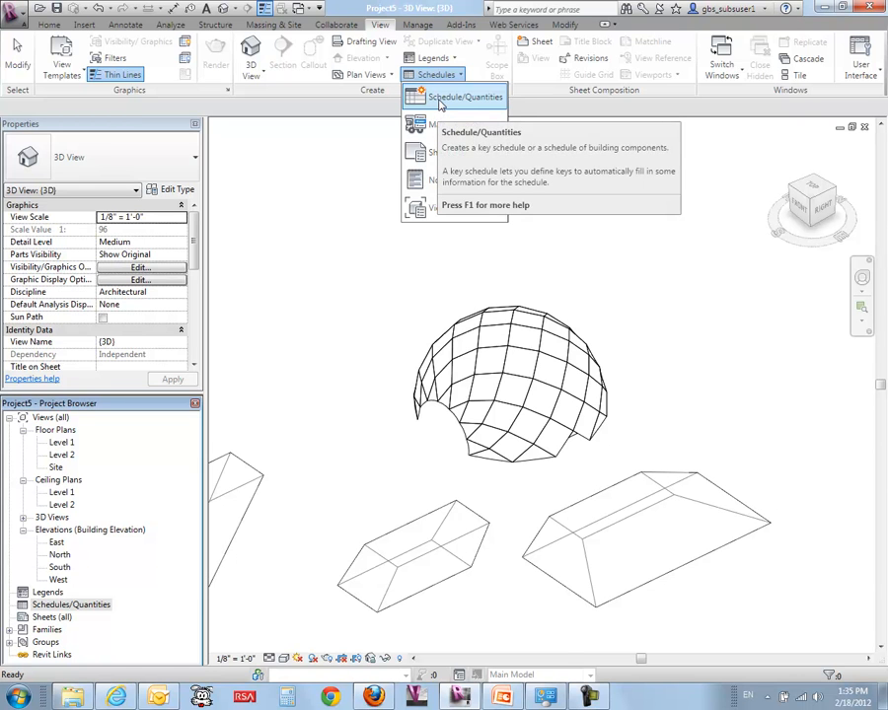
{"action": "left_click", "coordinate": [441, 99]}
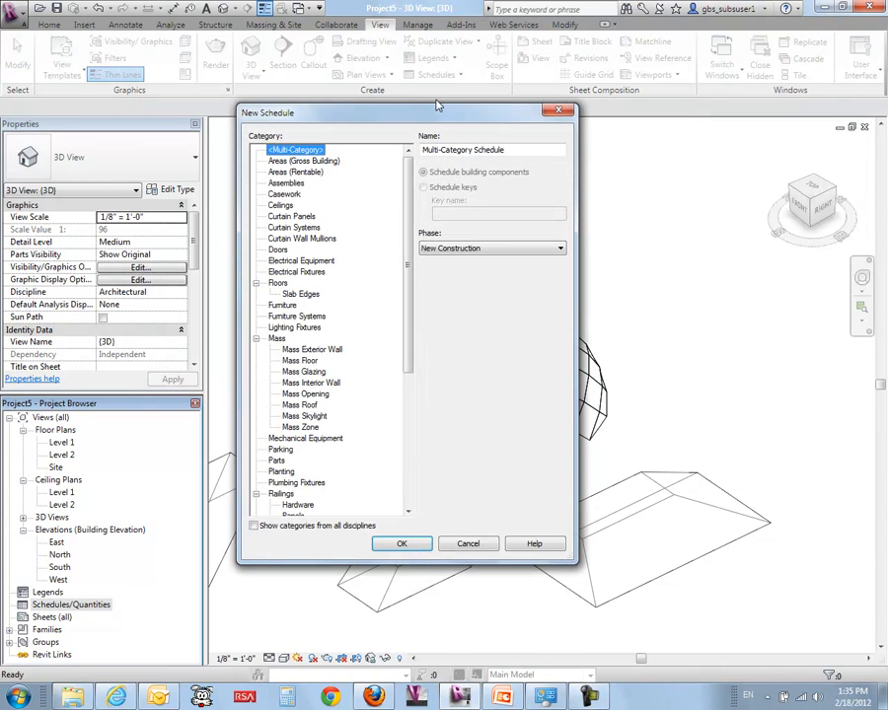
{"action": "left_click", "coordinate": [291, 217]}
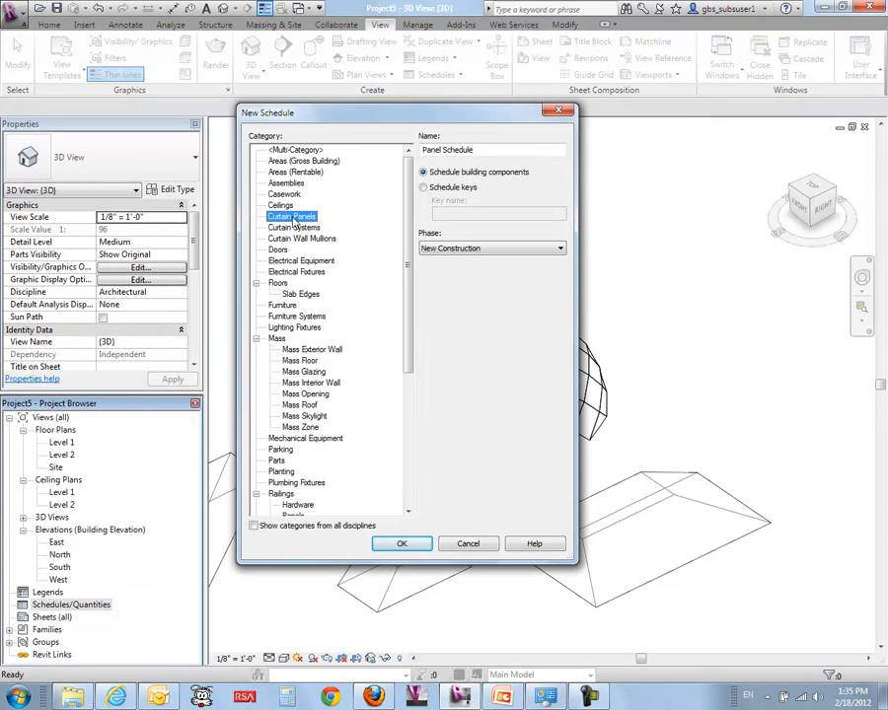
{"action": "left_click", "coordinate": [401, 544]}
Add the Length1, Length2 and MidPointLength fields to the panel schedule
{"action": "left_click_drag", "start_coordinate": [386, 296], "coordinate": [387, 333]}
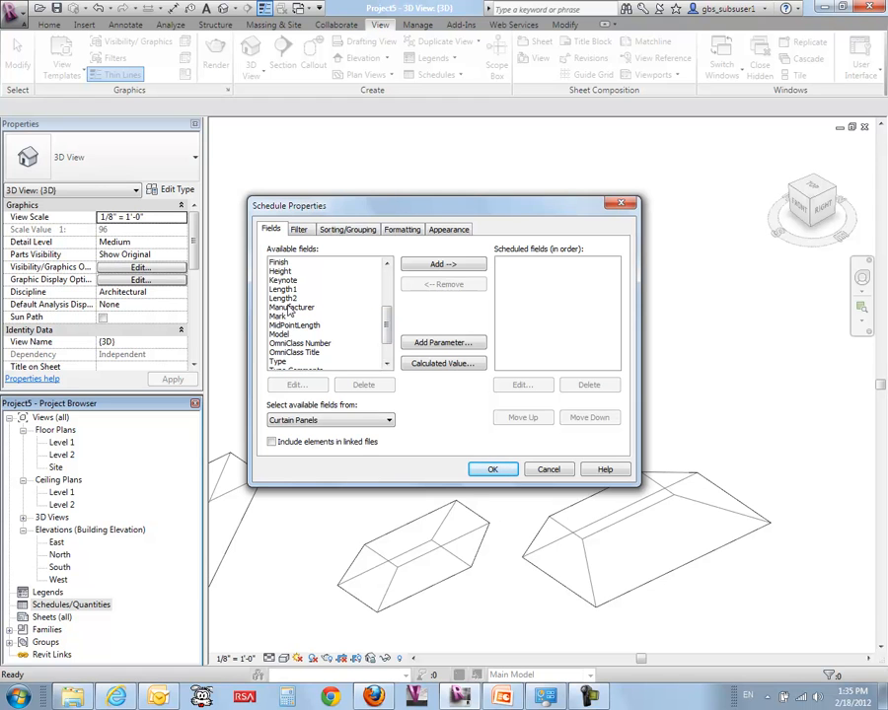
{"action": "mouse_move", "coordinate": [385, 327]}
{"action": "left_mouse_down"}
{"action": "mouse_move", "coordinate": [379, 291]}
{"action": "mouse_move", "coordinate": [381, 336]}
{"action": "left_mouse_up"}
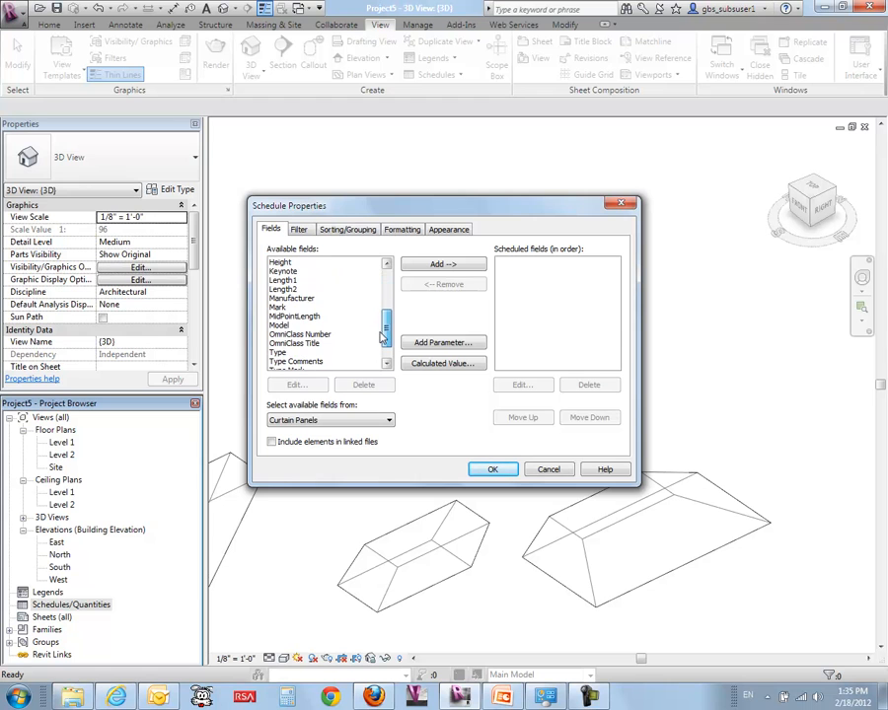
{"action": "left_click", "coordinate": [288, 280]}
{"action": "left_click", "coordinate": [420, 266]}
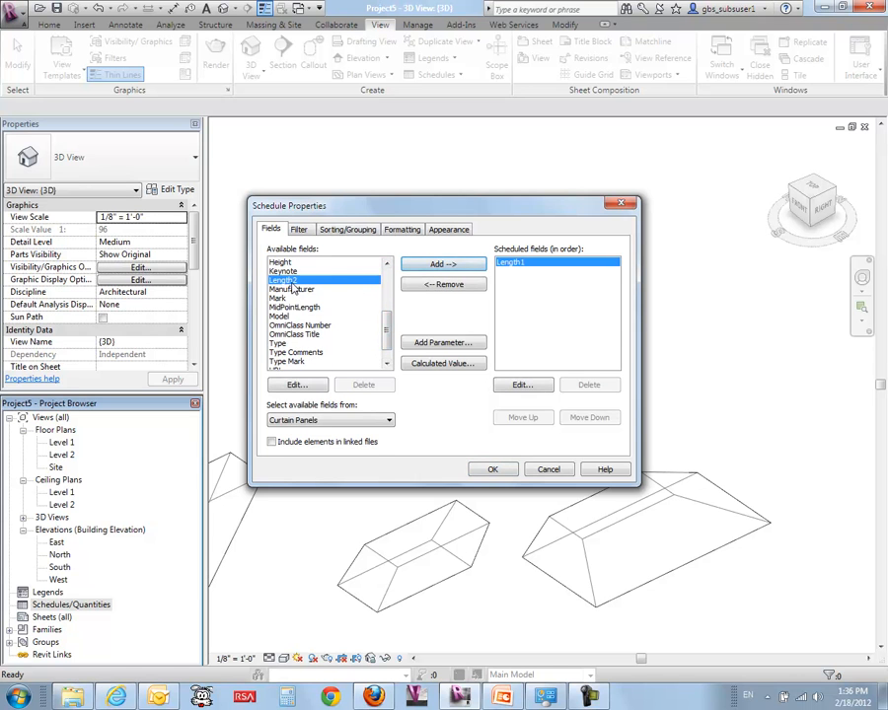
{"action": "left_click", "coordinate": [431, 265]}
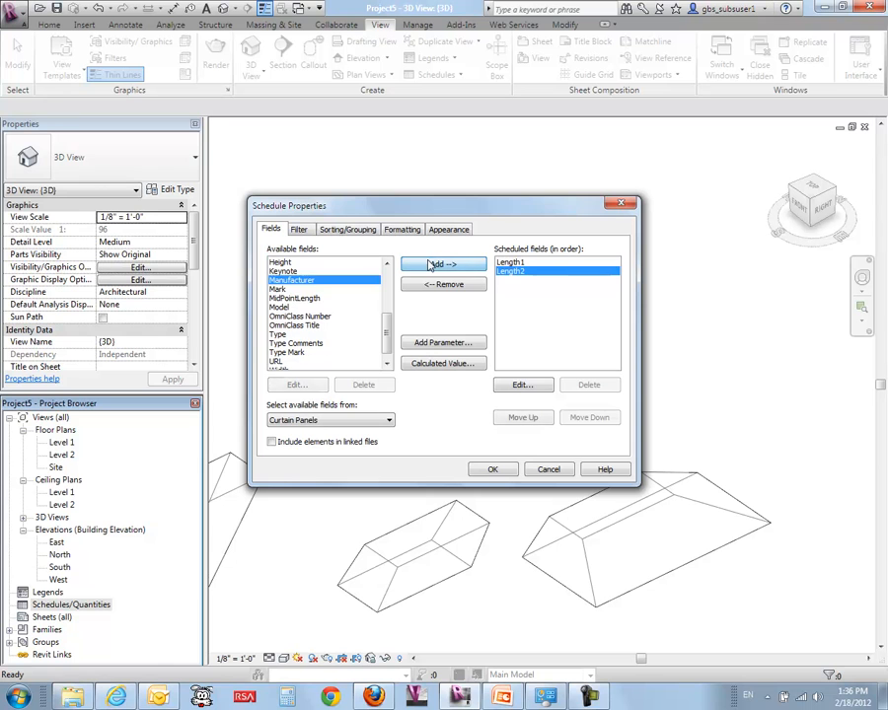
{"action": "left_click", "coordinate": [293, 299]}
{"action": "left_click", "coordinate": [427, 267]}
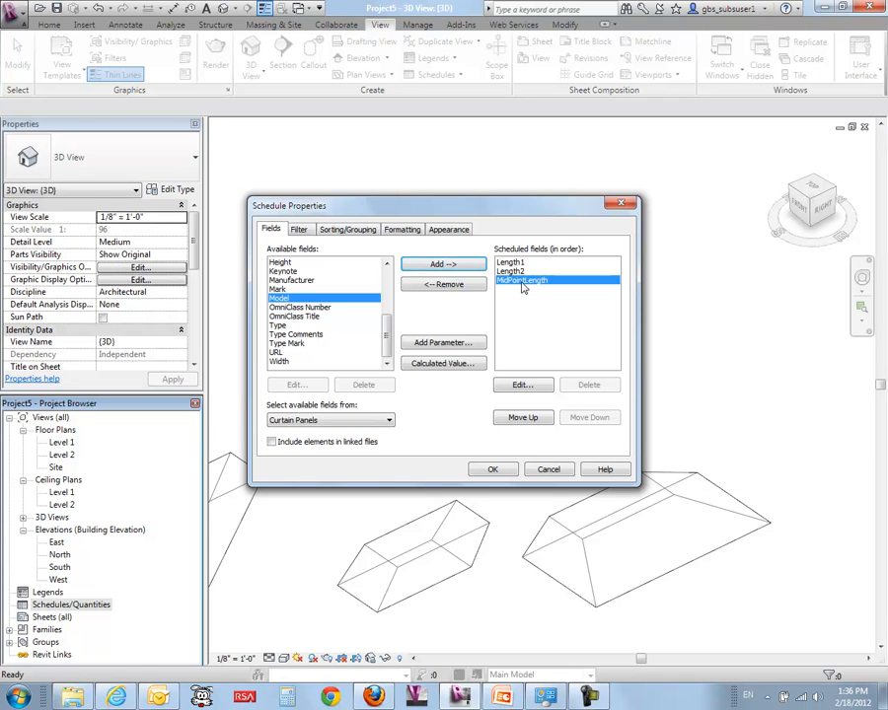
Start a calculated value named DeflectionPercentage as a Common formula of type Number
{"action": "left_click", "coordinate": [434, 363]}
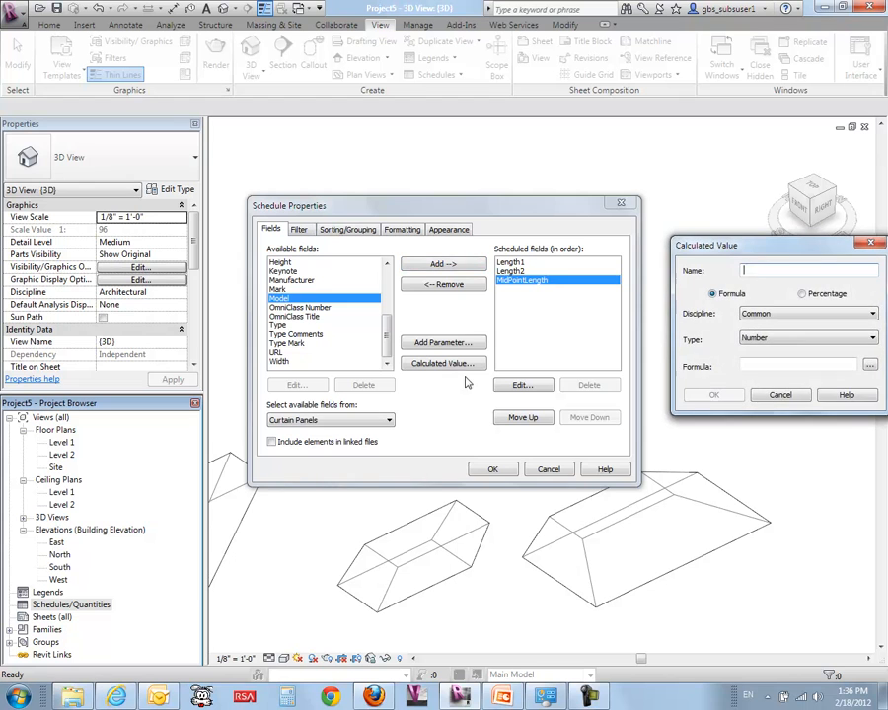
{"action": "left_click_drag", "start_coordinate": [783, 245], "coordinate": [254, 316]}
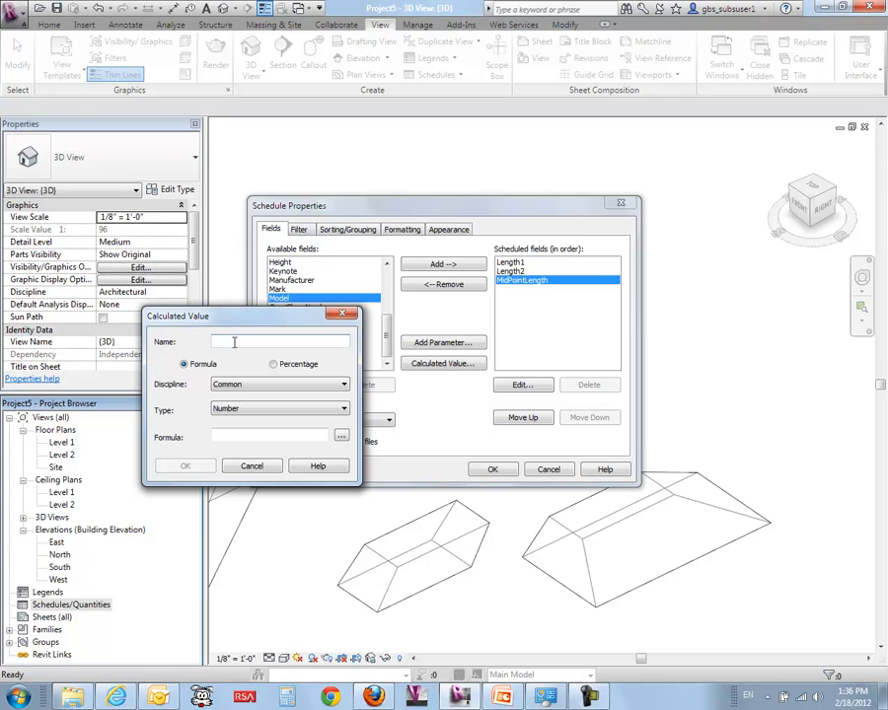
{"action": "type", "text": "De"}
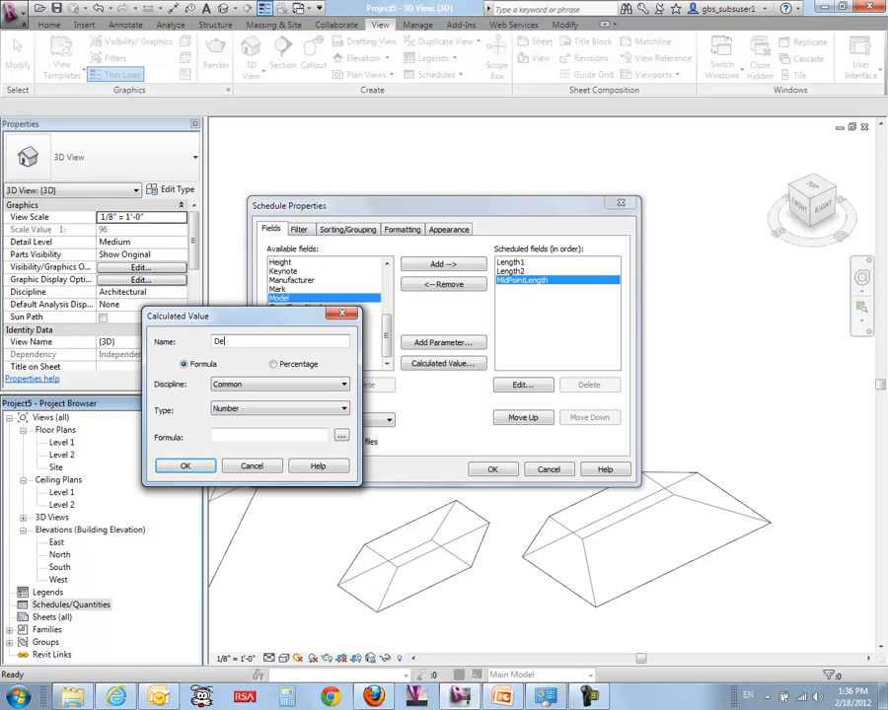
{"action": "type", "text": "flectionPercentage"}
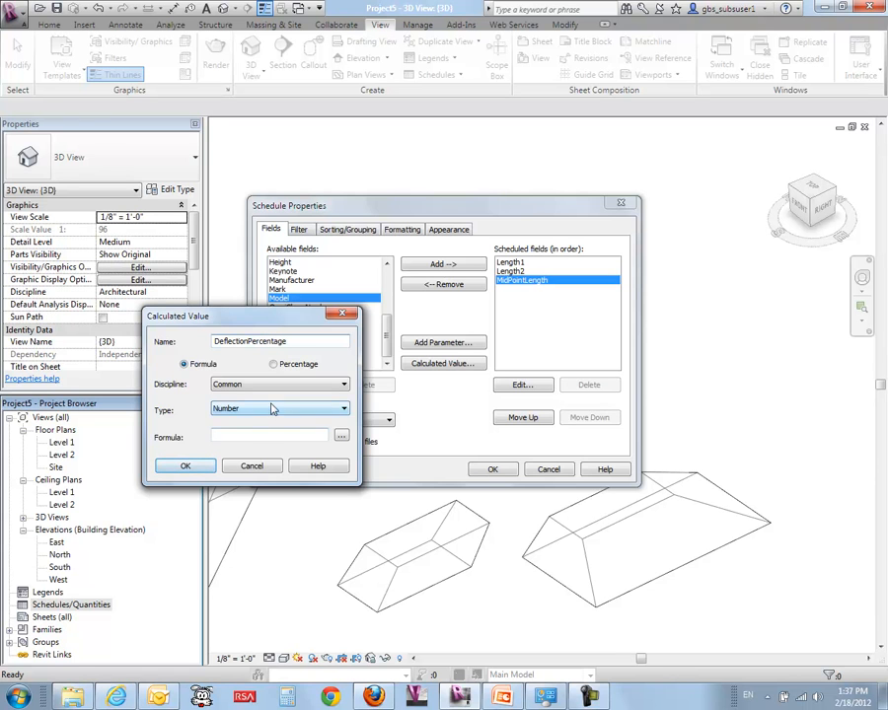
{"action": "left_click", "coordinate": [342, 409]}
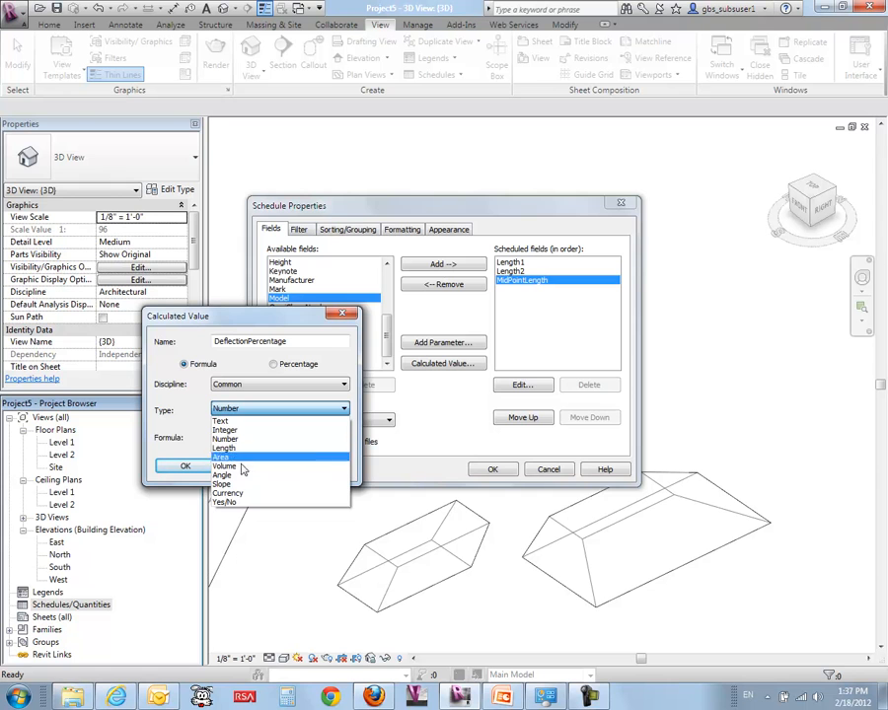
{"action": "left_click", "coordinate": [225, 438]}
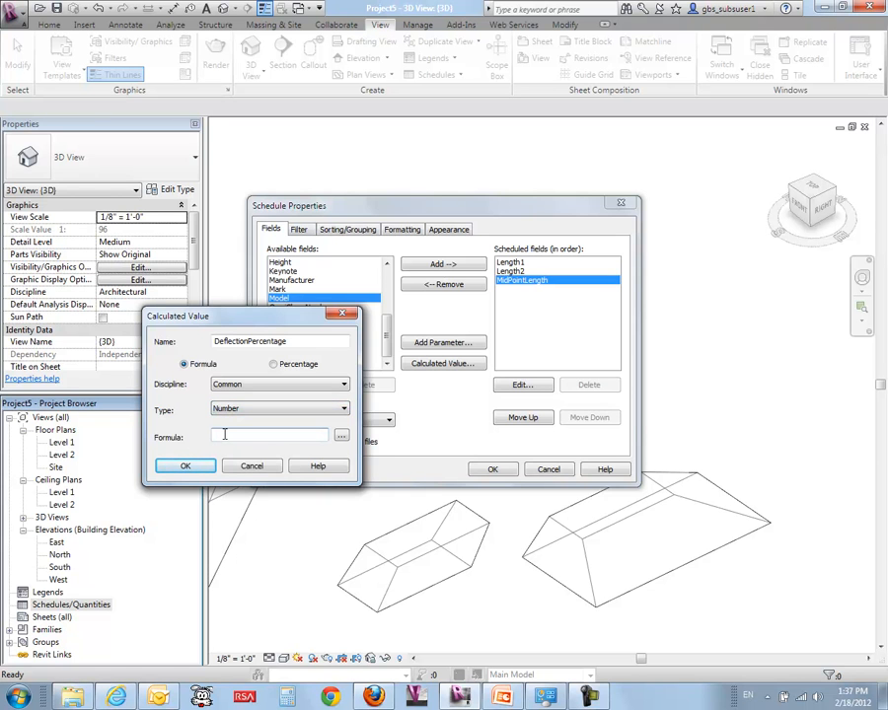
Begin the DeflectionPercentage formula with the MidPointLength field followed by a division sign
{"action": "left_click", "coordinate": [341, 435]}
{"action": "left_click", "coordinate": [193, 348]}
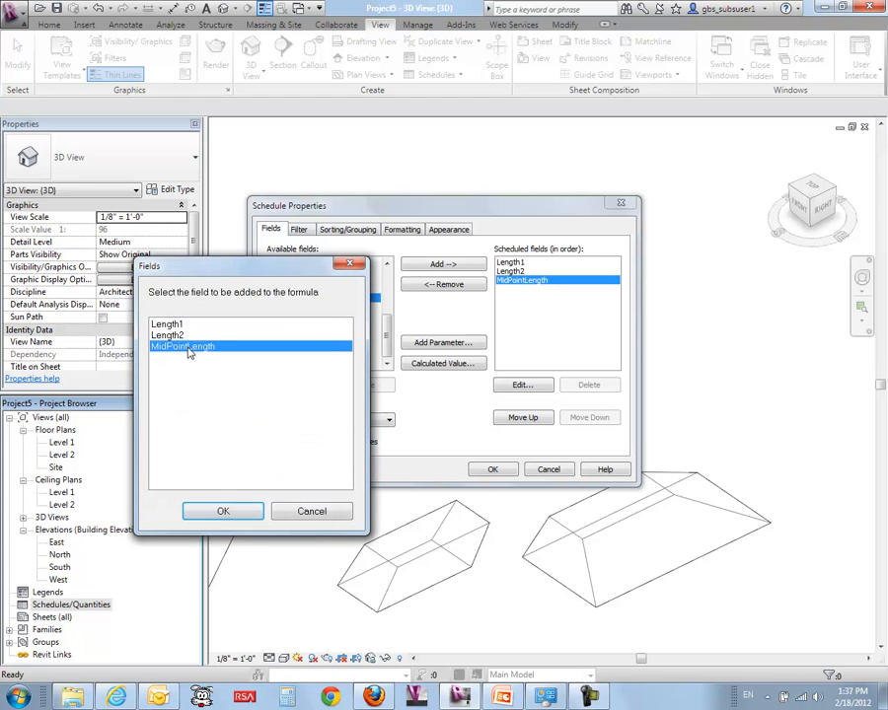
{"action": "left_click", "coordinate": [222, 512]}
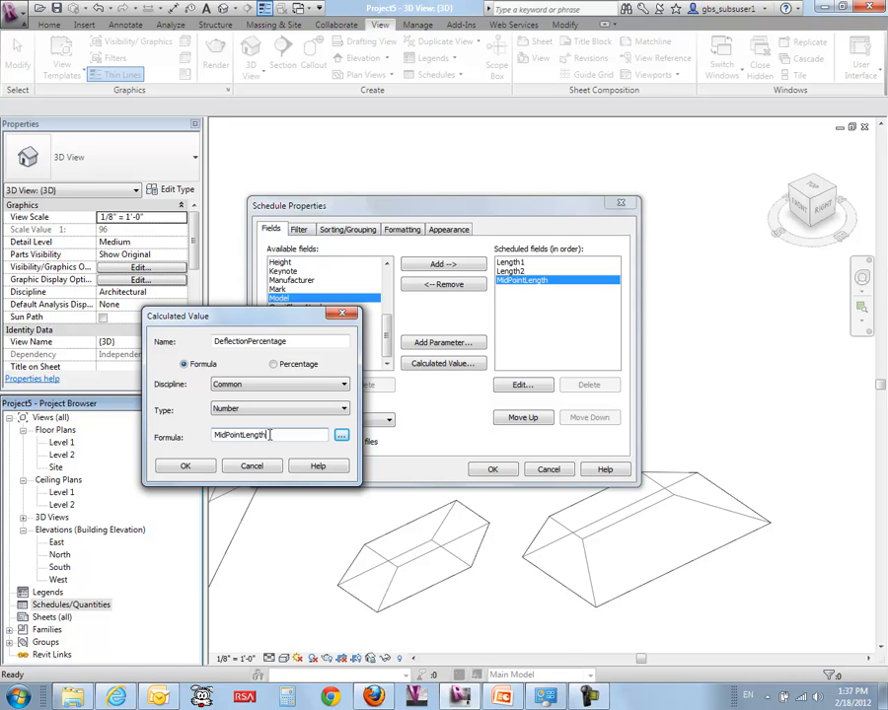
{"action": "type", "text": "/"}
{"action": "left_click", "coordinate": [342, 436]}
{"action": "left_click", "coordinate": [293, 508]}
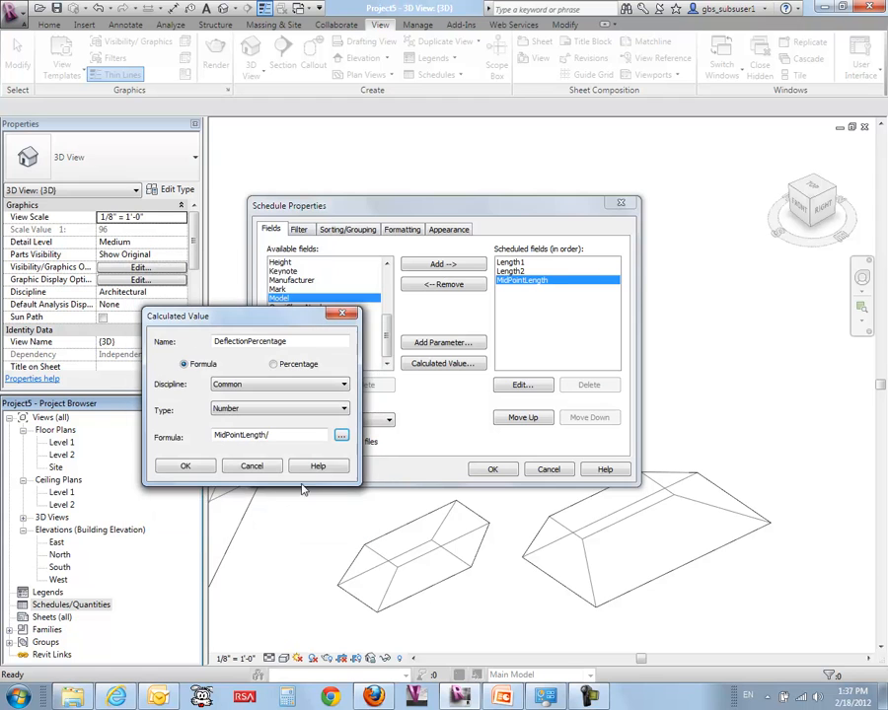
Complete the formula so that it reads MidPointLength/(Length1+Length2)/2
{"action": "left_click", "coordinate": [291, 436]}
{"action": "type", "text": "("}
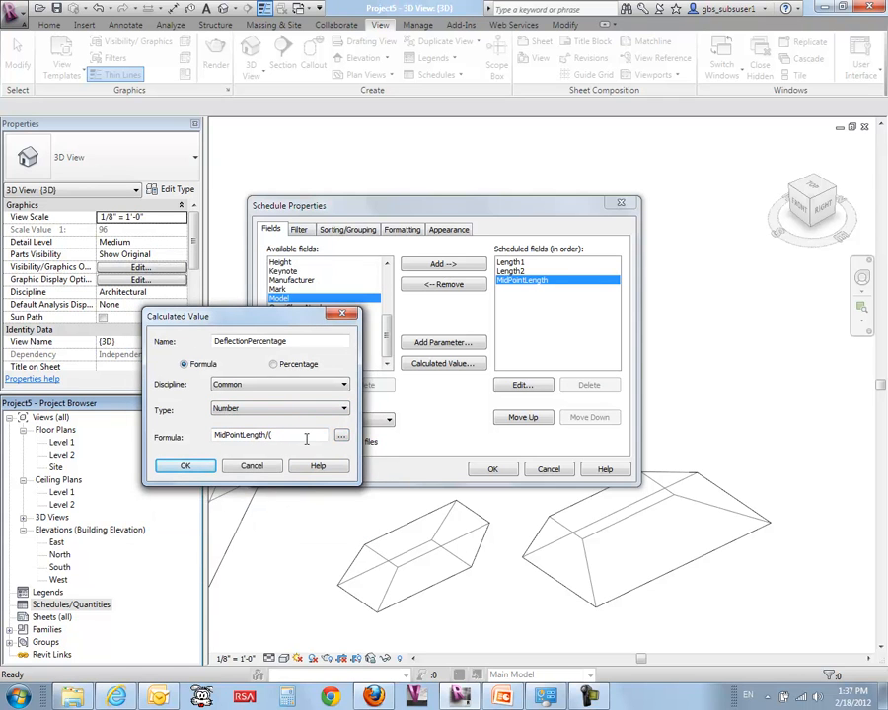
{"action": "left_click", "coordinate": [342, 436]}
{"action": "left_click", "coordinate": [186, 323]}
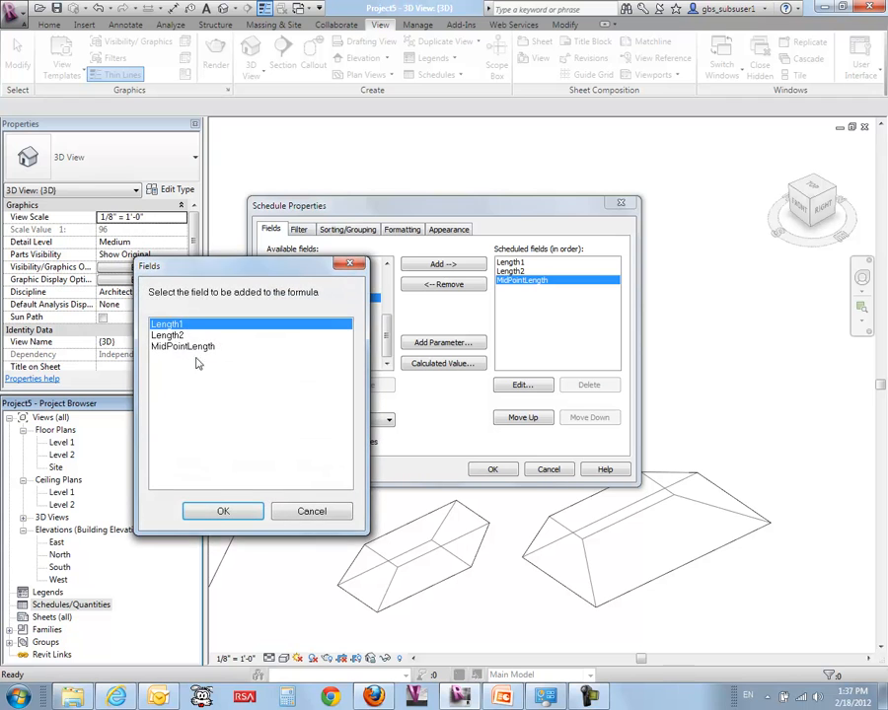
{"action": "left_click", "coordinate": [223, 511]}
{"action": "type", "text": "+"}
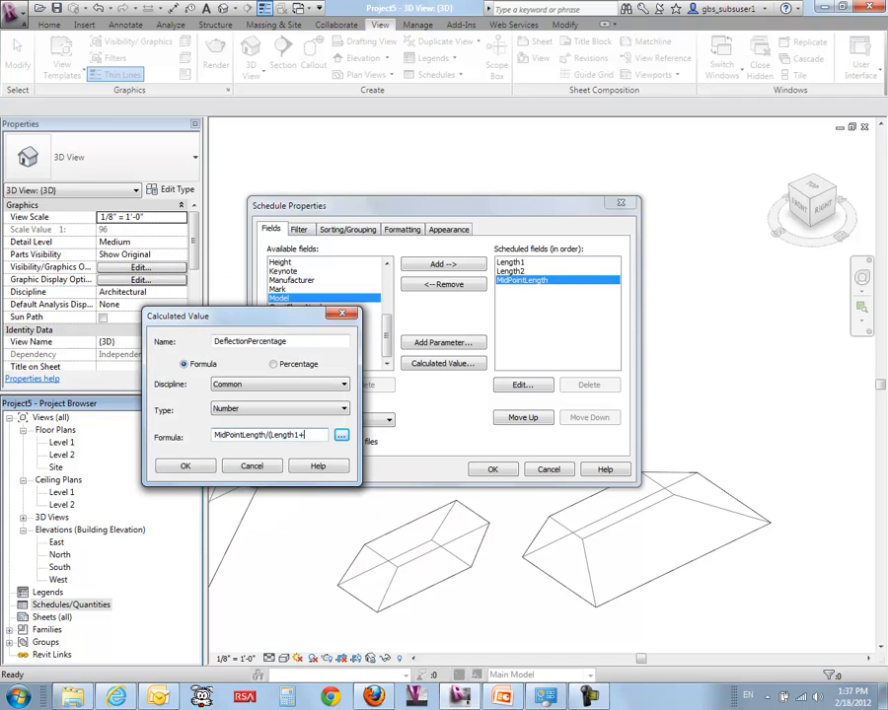
{"action": "type", "text": "Length2)/2"}
Put 100* in front of the DeflectionPercentage formula, accept the calculated value and generate the schedule
{"action": "left_click_drag", "start_coordinate": [243, 436], "coordinate": [192, 435]}
{"action": "left_click", "coordinate": [252, 437]}
{"action": "key", "text": "Home"}
{"action": "type", "text": "100*"}
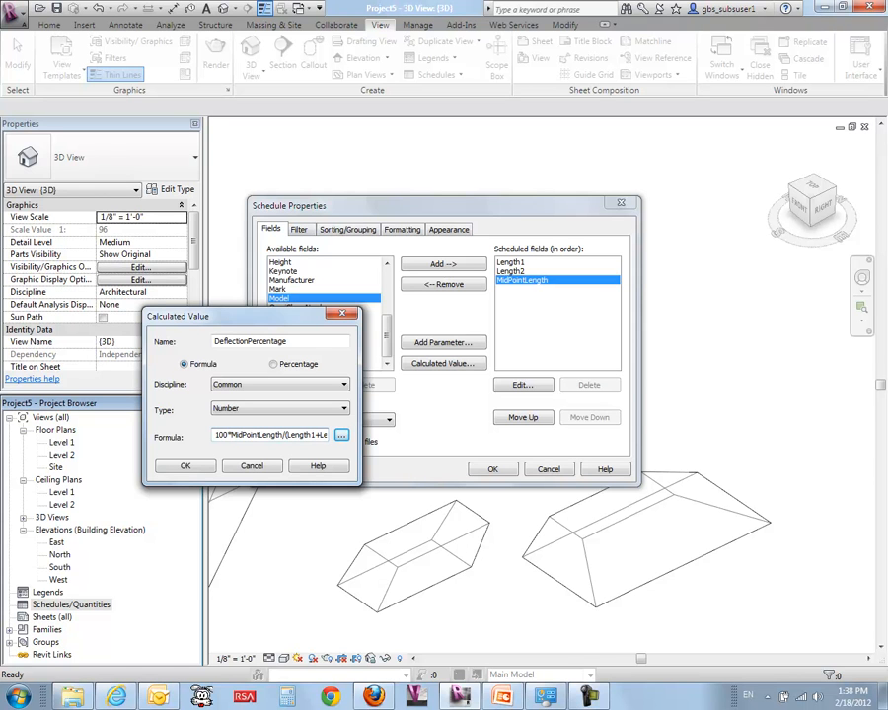
{"action": "left_click", "coordinate": [186, 466]}
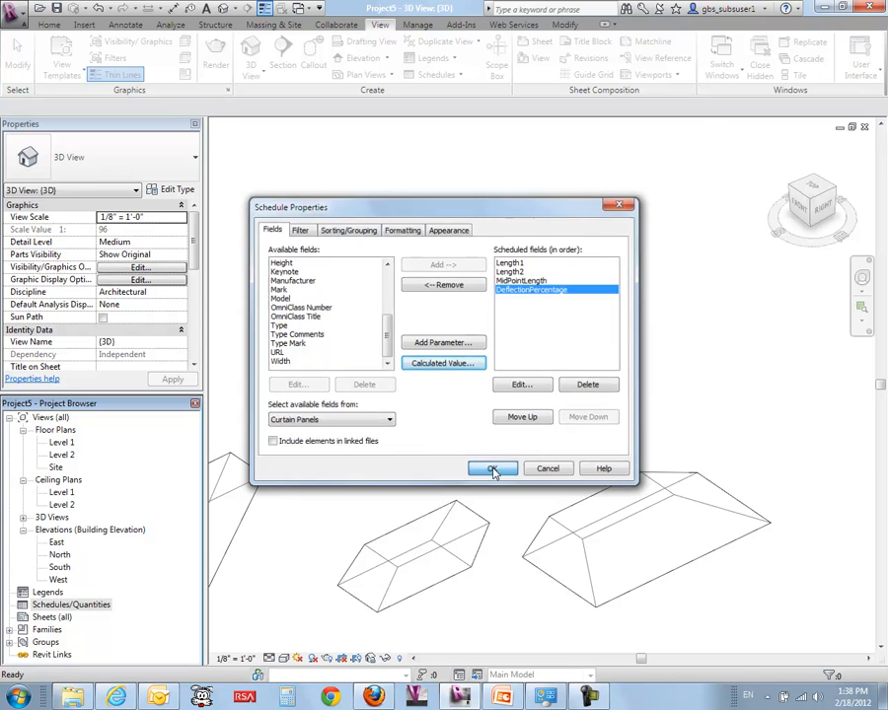
{"action": "left_click", "coordinate": [490, 469]}
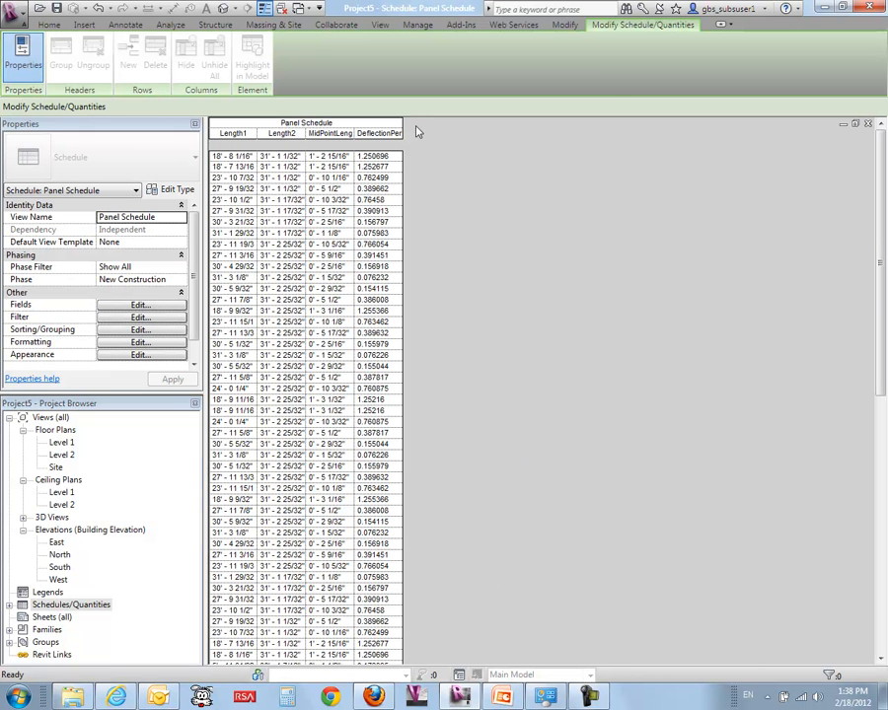
Widen the schedule columns so that the DeflectionPercentage, MidPointLength, Length2 and Length1 headings and values fit
{"action": "left_click_drag", "start_coordinate": [401, 123], "coordinate": [569, 135]}
{"action": "left_click_drag", "start_coordinate": [578, 143], "coordinate": [578, 143]}
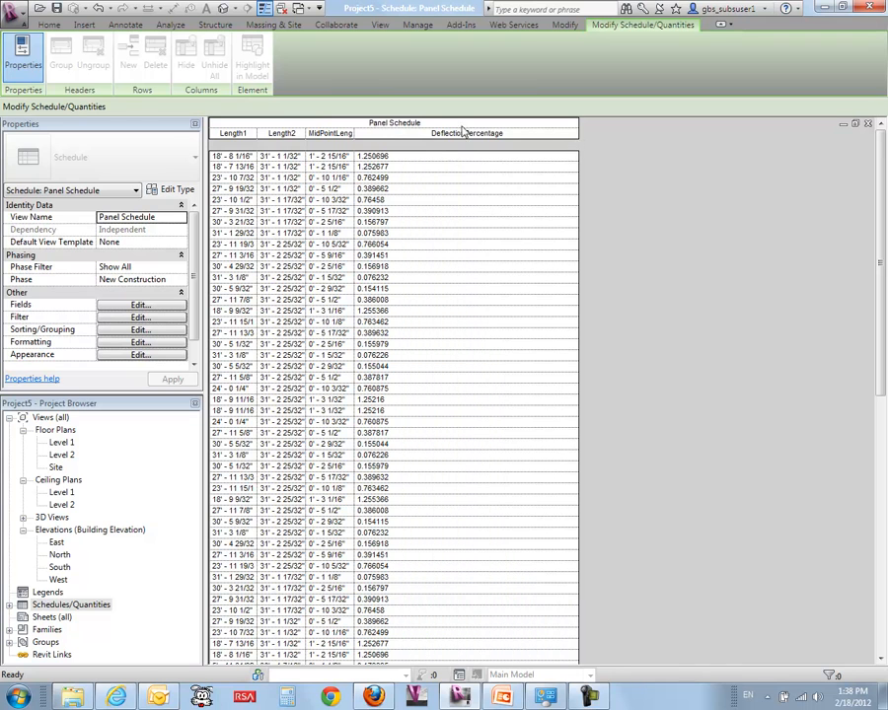
{"action": "left_click_drag", "start_coordinate": [355, 133], "coordinate": [438, 136]}
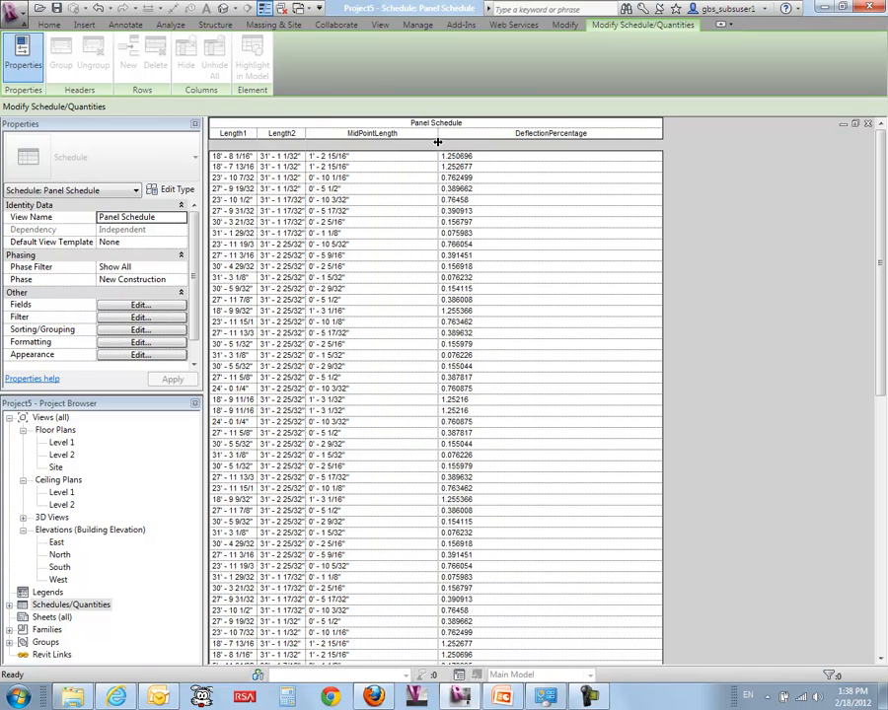
{"action": "left_click_drag", "start_coordinate": [305, 136], "coordinate": [353, 139]}
{"action": "left_click_drag", "start_coordinate": [254, 136], "coordinate": [291, 144]}
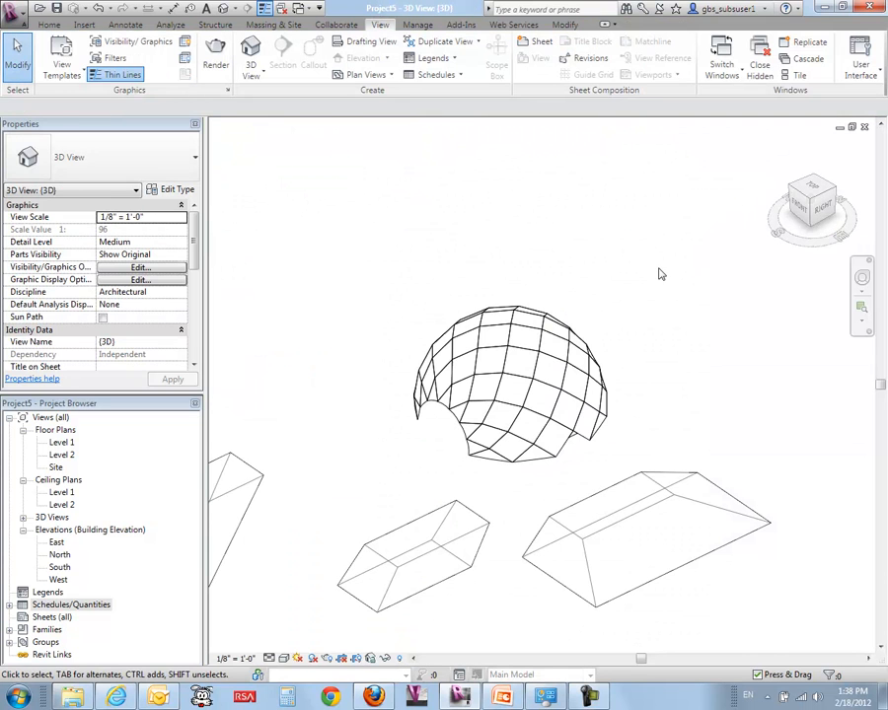
Tile the open windows, arrange the 3D view and Panel Schedule side by side, and bring the whole dome into view
{"action": "key", "text": "w"}
{"action": "key", "text": "t"}
{"action": "left_click_drag", "start_coordinate": [445, 387], "coordinate": [446, 643]}
{"action": "left_click_drag", "start_coordinate": [711, 392], "coordinate": [685, 128]}
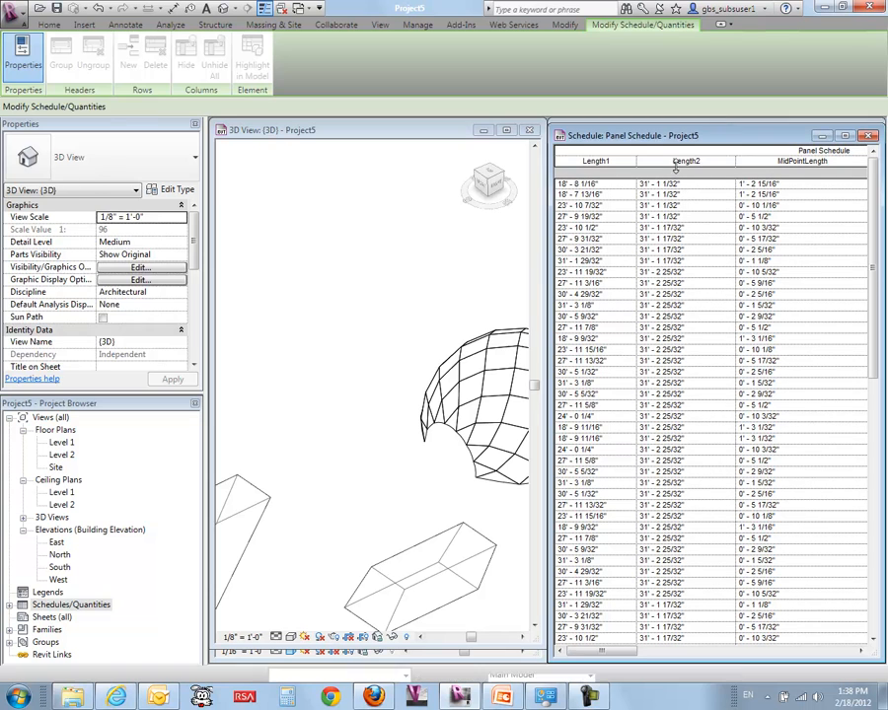
{"action": "middle_click_drag", "start_coordinate": [426, 277], "coordinate": [296, 338]}
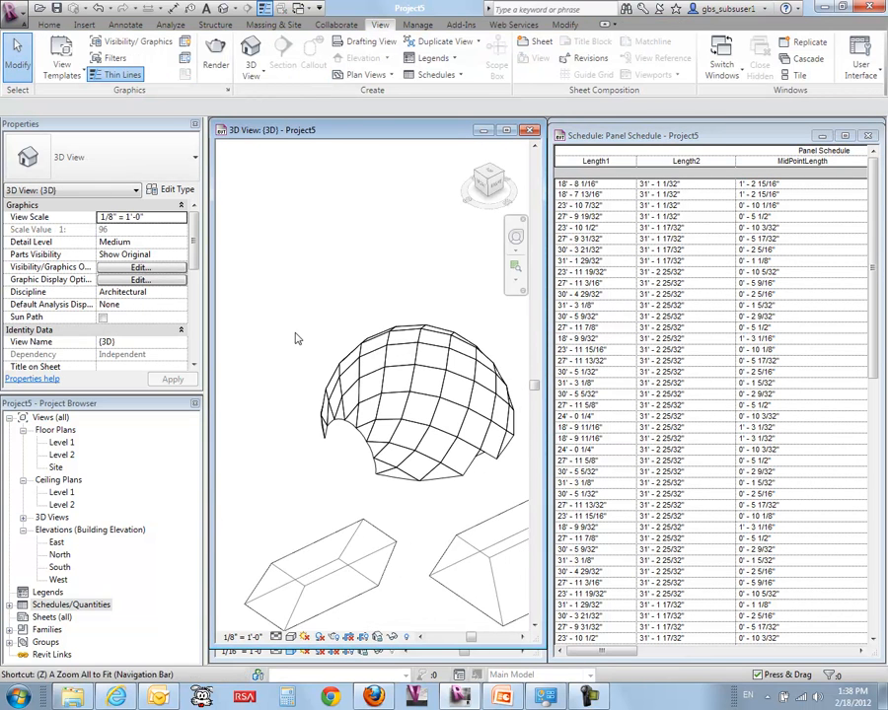
Orient the 3D view to the top and frame the whole dome in plan
{"action": "key", "text": "a"}
{"action": "scroll", "coordinate": [434, 342], "scroll_direction": "up", "scroll_amount": 2}
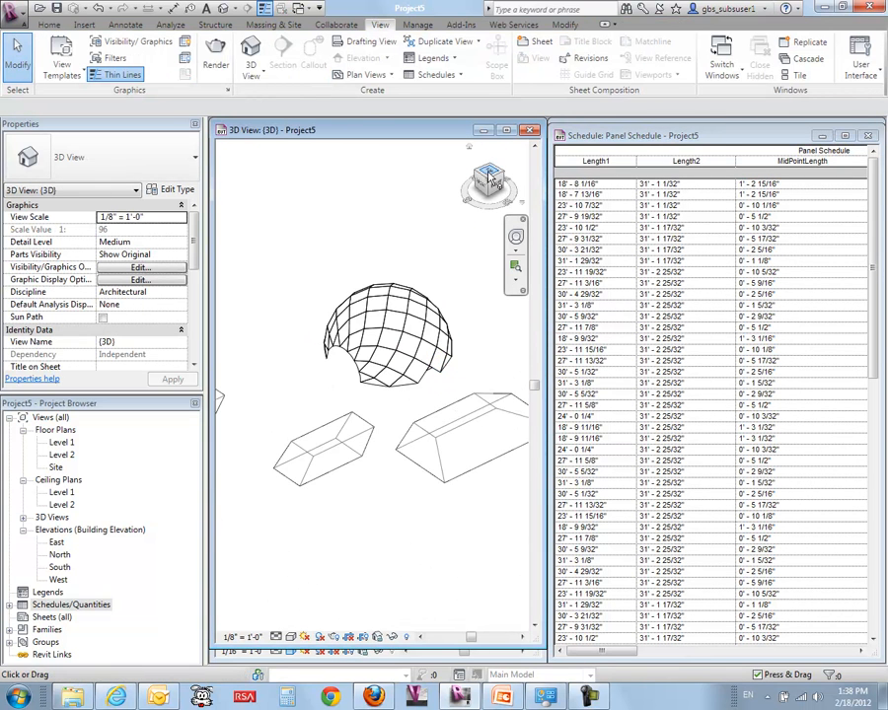
{"action": "left_click", "coordinate": [490, 177]}
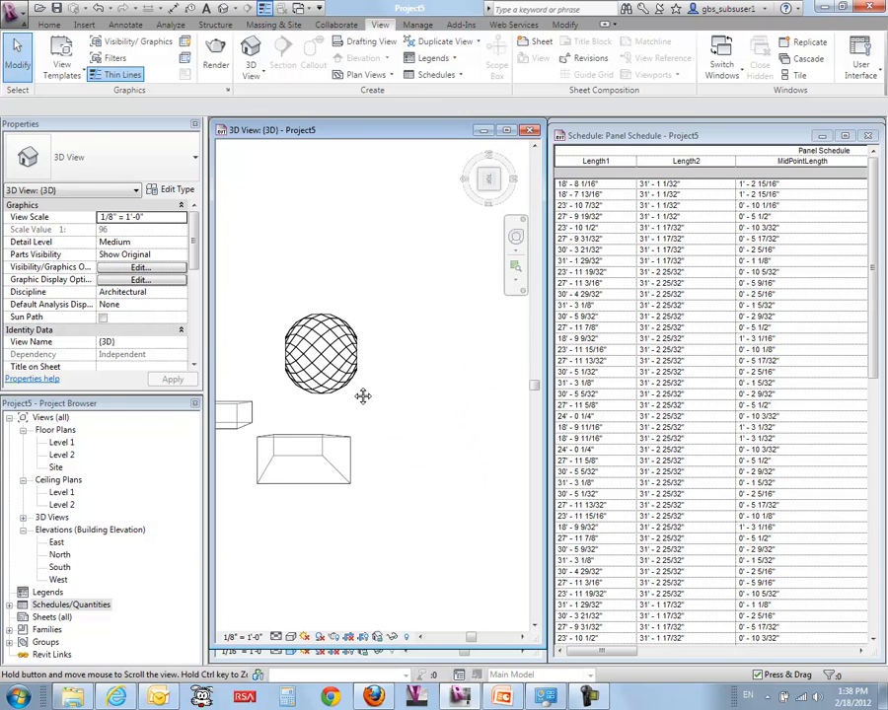
{"action": "scroll", "coordinate": [296, 360], "scroll_direction": "up", "scroll_amount": 3}
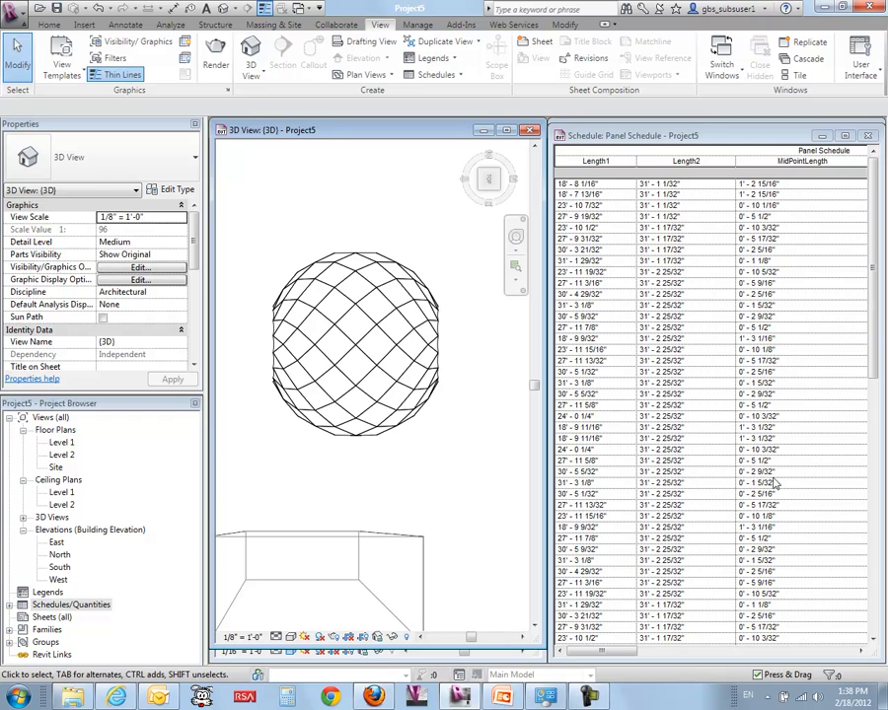
Go down through the Panel Schedule rows from the first one, locating each row's panel on the dome in the 3D view
{"action": "left_click", "coordinate": [631, 186]}
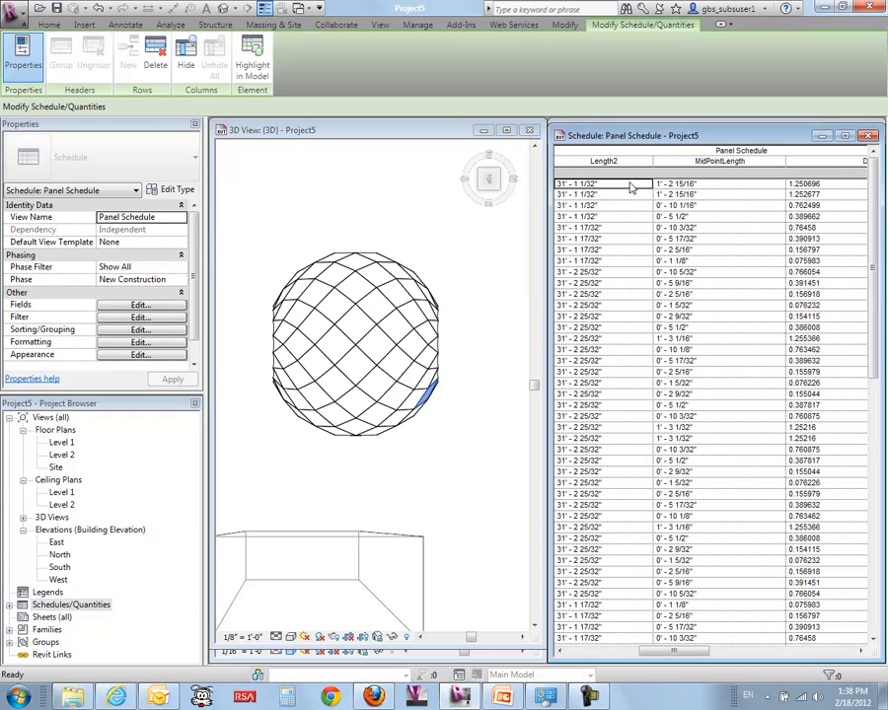
{"action": "key", "text": "Down"}
{"action": "key", "text": "Down"}
{"action": "key", "text": "Down"}
{"action": "key", "text": "Down"}
{"action": "key", "text": "Down"}
{"action": "key", "text": "Down"}
{"action": "key", "text": "Down"}
{"action": "key", "text": "Down"}
{"action": "key", "text": "Down"}
{"action": "key", "text": "Down"}
{"action": "key", "text": "Down"}
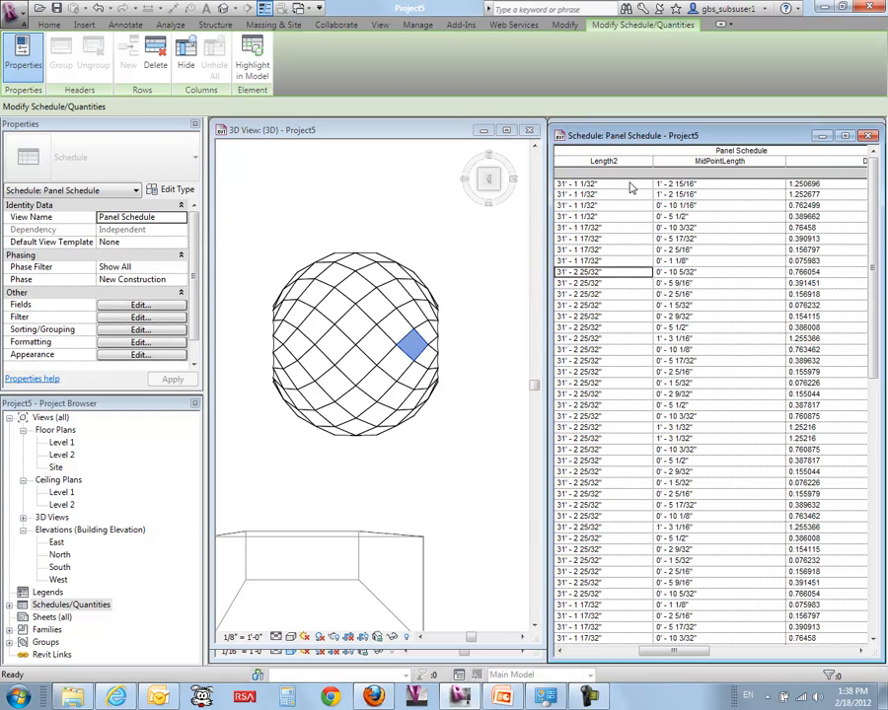
{"action": "key", "text": "Down"}
{"action": "key", "text": "Down"}
{"action": "key", "text": "Down"}
{"action": "key", "text": "Down"}
{"action": "key", "text": "Down"}
{"action": "key", "text": "Down"}
{"action": "key", "text": "Down"}
{"action": "key", "text": "Down"}
{"action": "key", "text": "Down"}
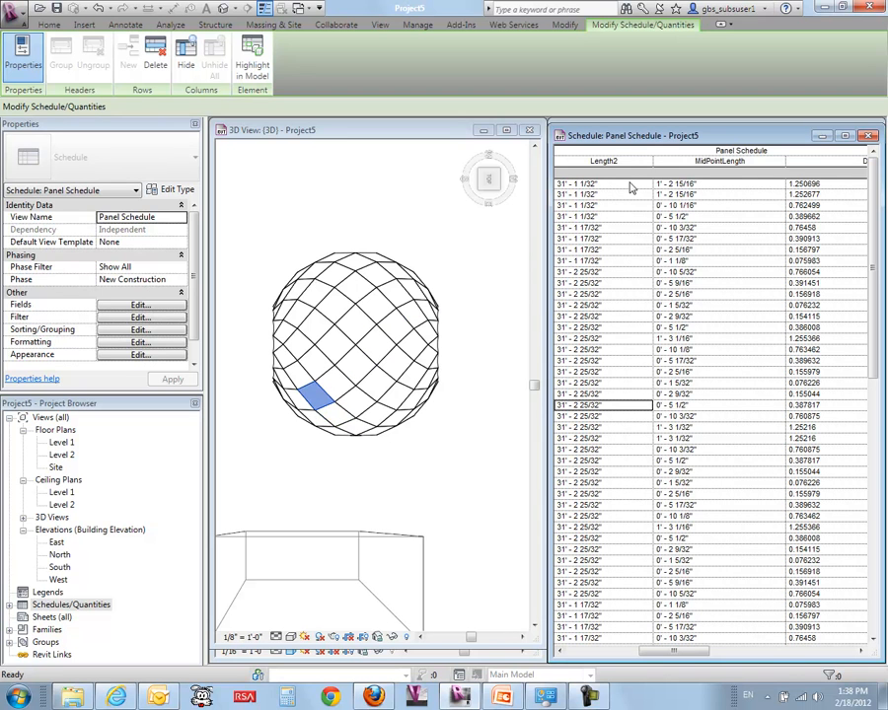
Sort the Panel Schedule by DeflectionPercentage in ascending order
{"action": "left_click", "coordinate": [140, 330]}
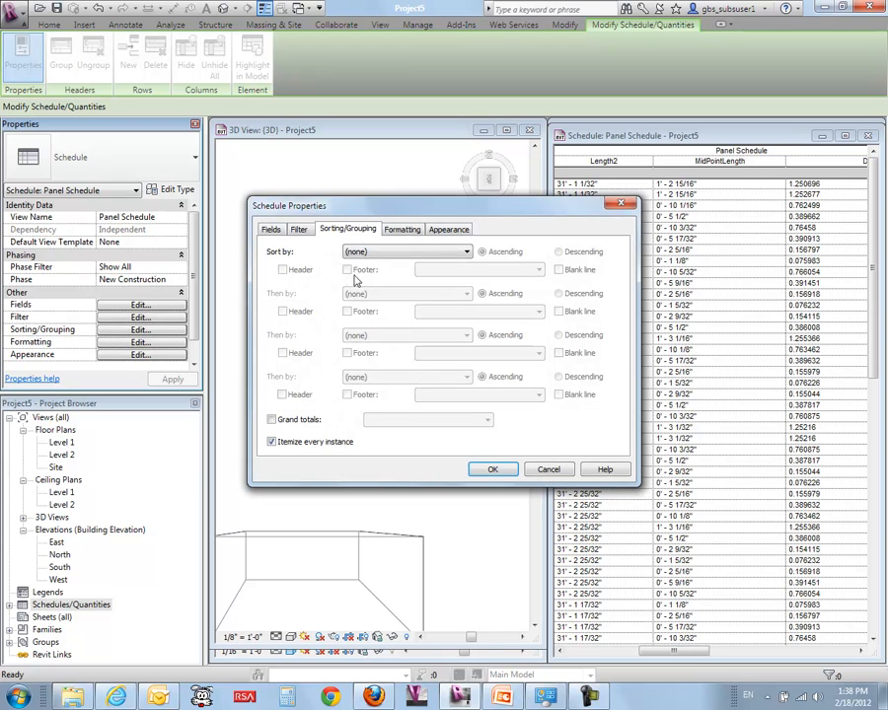
{"action": "left_click", "coordinate": [439, 253]}
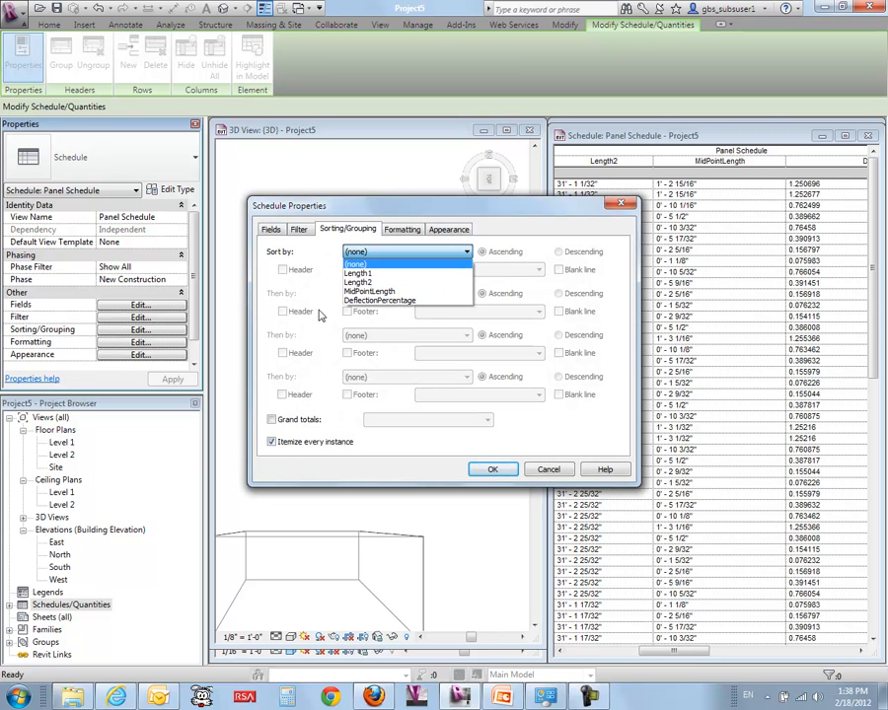
{"action": "left_click", "coordinate": [391, 302]}
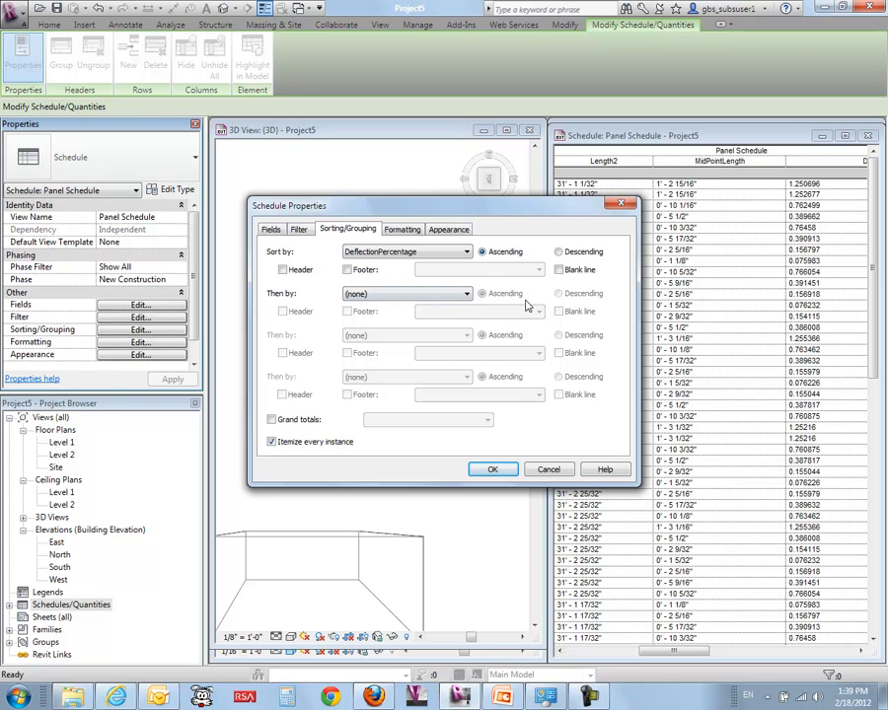
{"action": "left_click", "coordinate": [499, 471]}
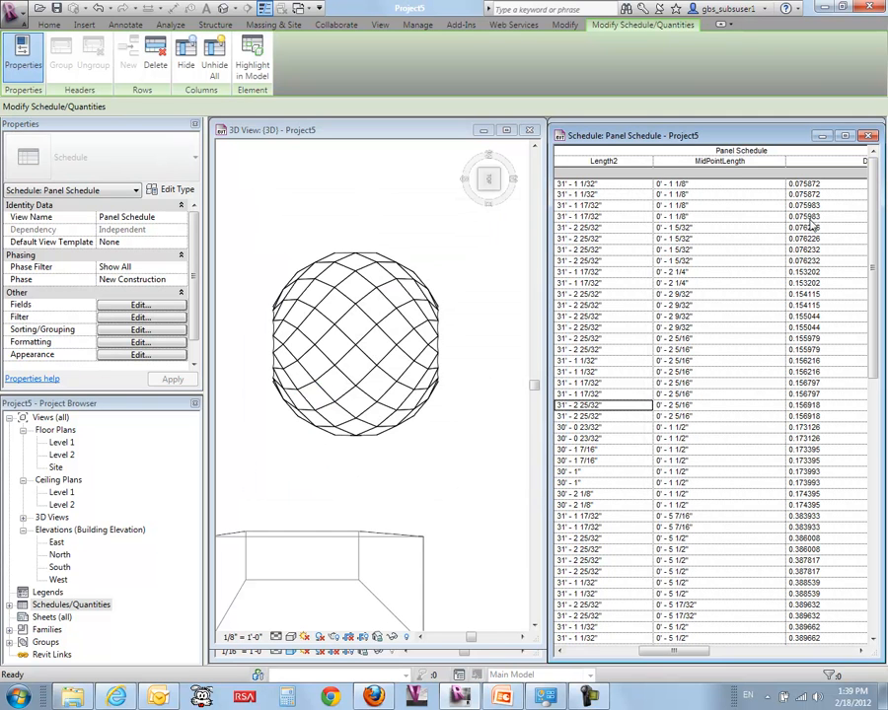
Check the first and the last two rows of the sorted DeflectionPercentage column and locate their panels on the dome
{"action": "left_click", "coordinate": [843, 185]}
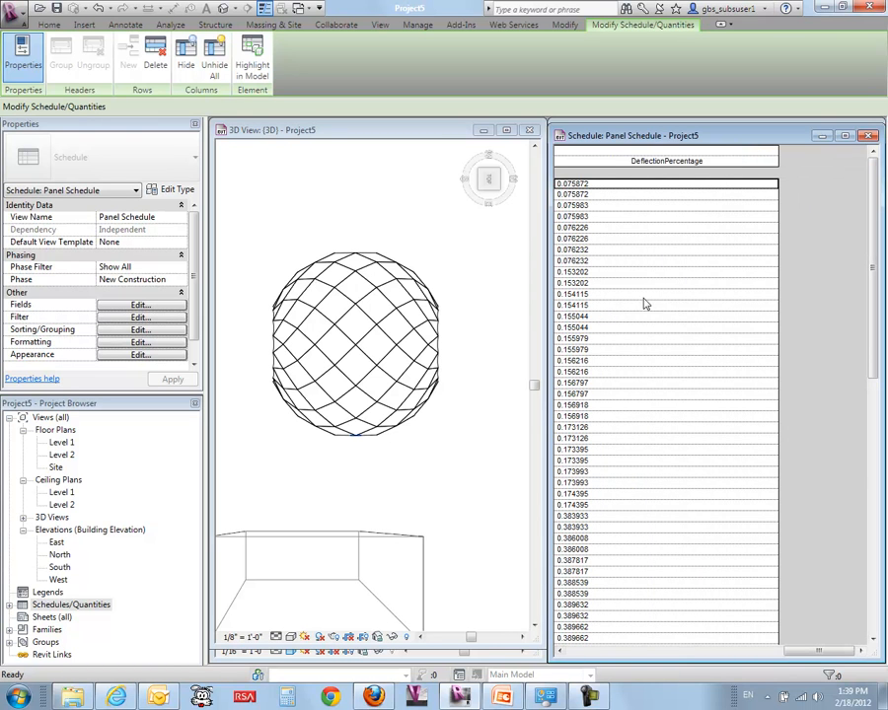
{"action": "left_click_drag", "start_coordinate": [872, 215], "coordinate": [861, 553]}
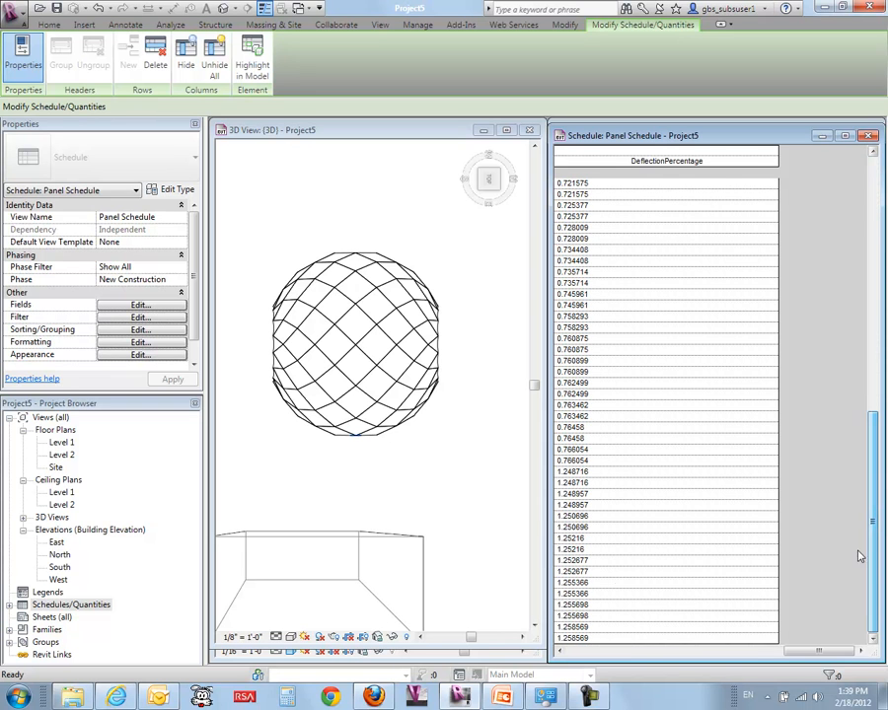
{"action": "left_click", "coordinate": [562, 654]}
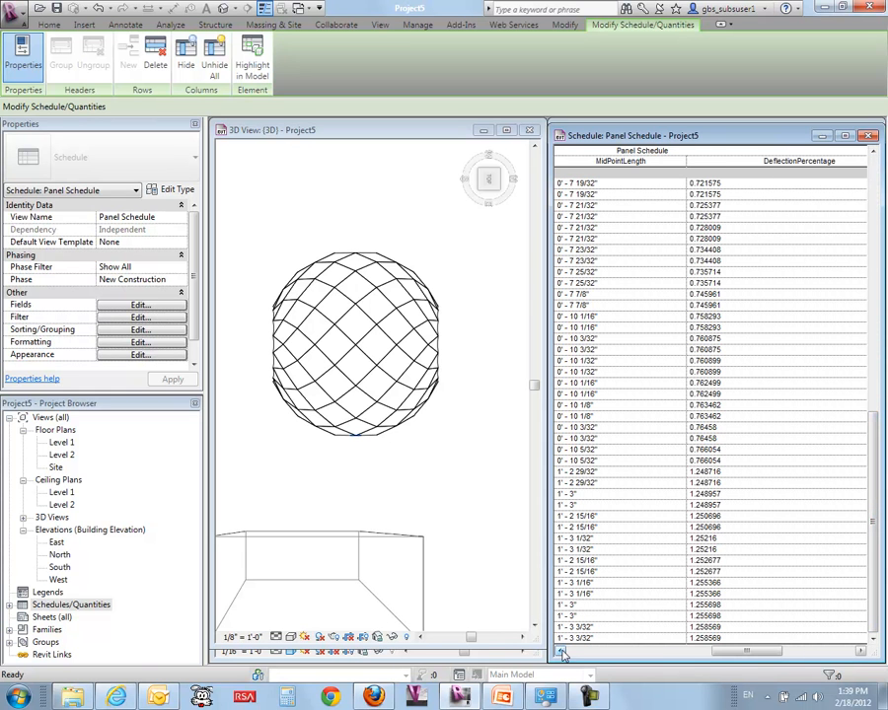
{"action": "left_click", "coordinate": [720, 639]}
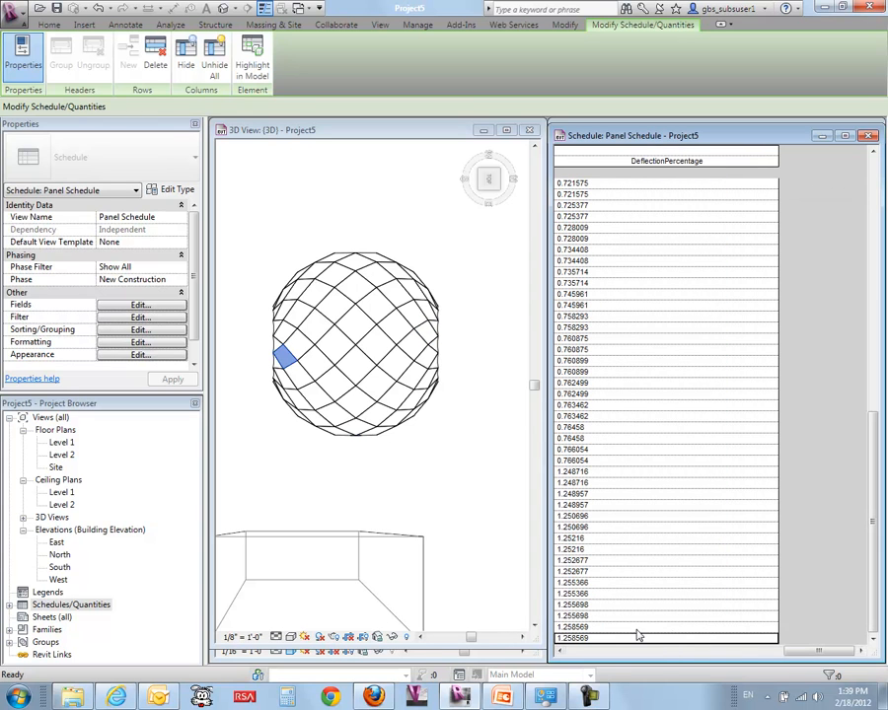
{"action": "left_click", "coordinate": [574, 628]}
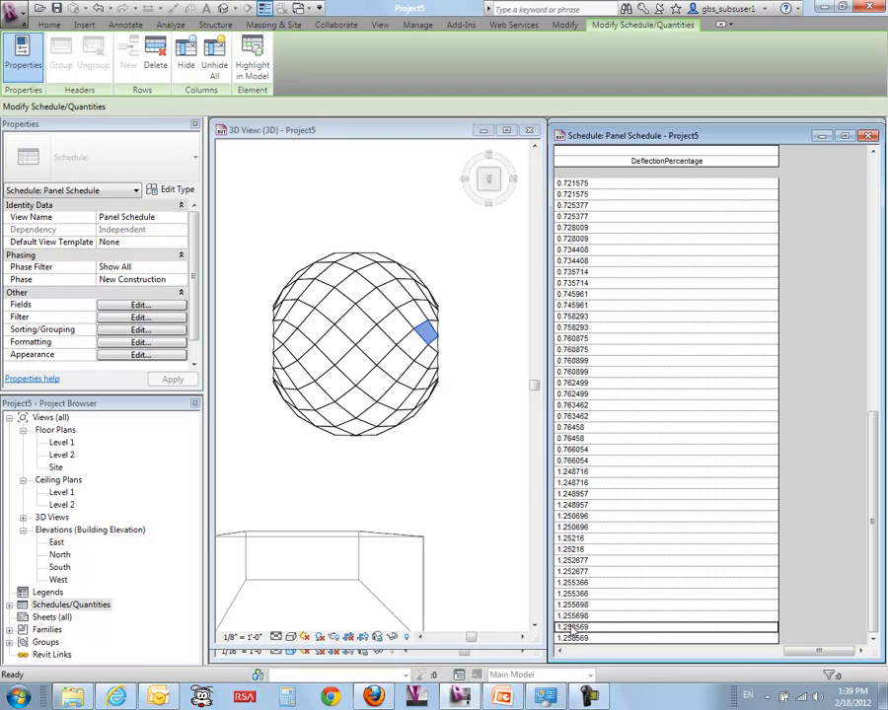
Go upward row by row through the highest DeflectionPercentage values to examine where those panels sit on the dome
{"action": "key", "text": "Up"}
{"action": "key", "text": "Up"}
{"action": "key", "text": "Up"}
{"action": "key", "text": "Up"}
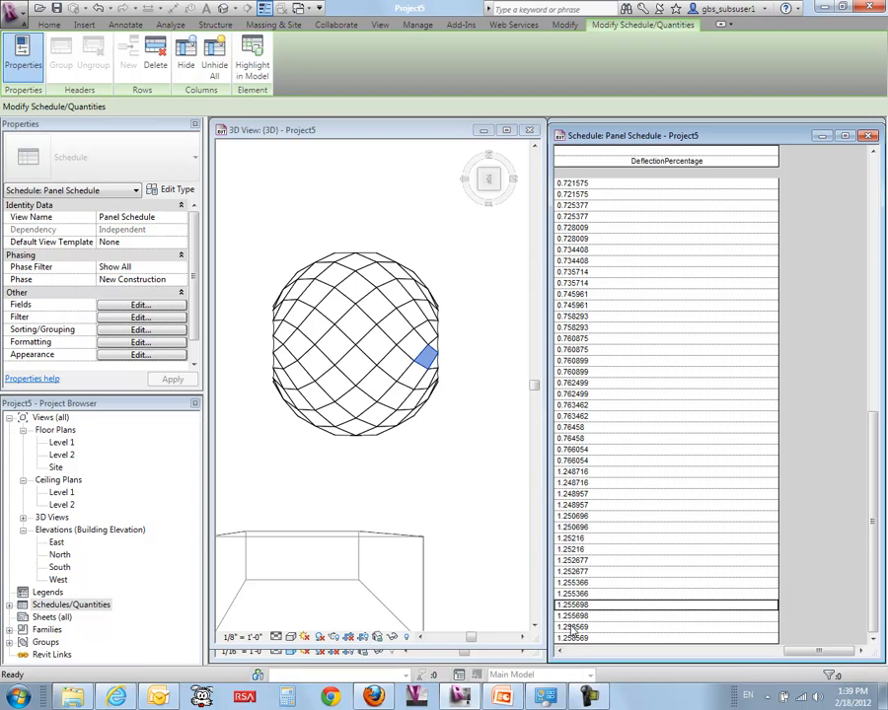
{"action": "key", "text": "Up"}
{"action": "key", "text": "Up"}
{"action": "key", "text": "Up"}
{"action": "key", "text": "Up"}
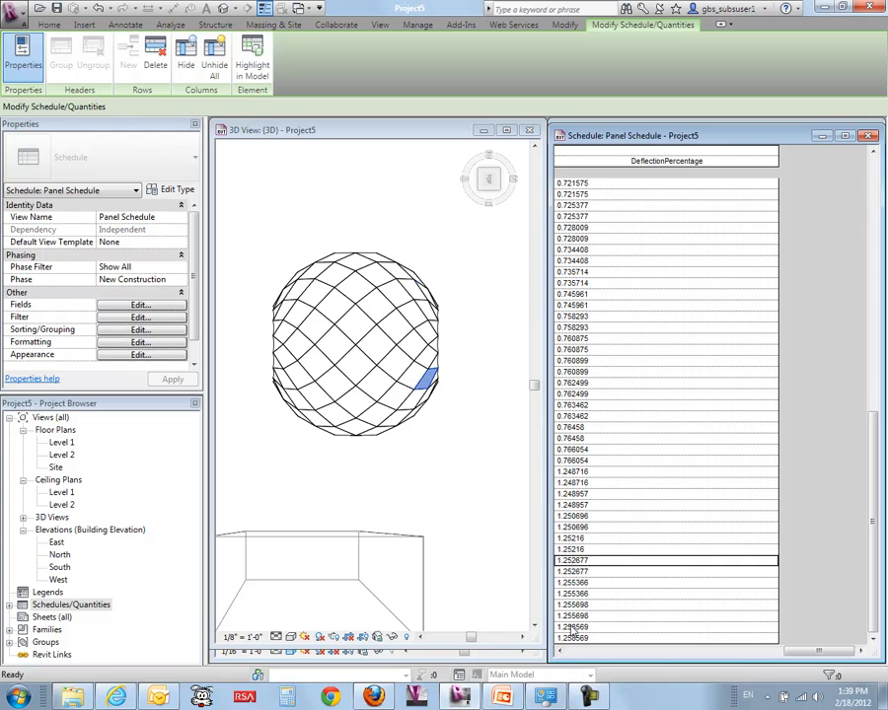
{"action": "key", "text": "Up"}
{"action": "key", "text": "Up"}
{"action": "key", "text": "Up"}
{"action": "key", "text": "Up"}
{"action": "key", "text": "Up"}
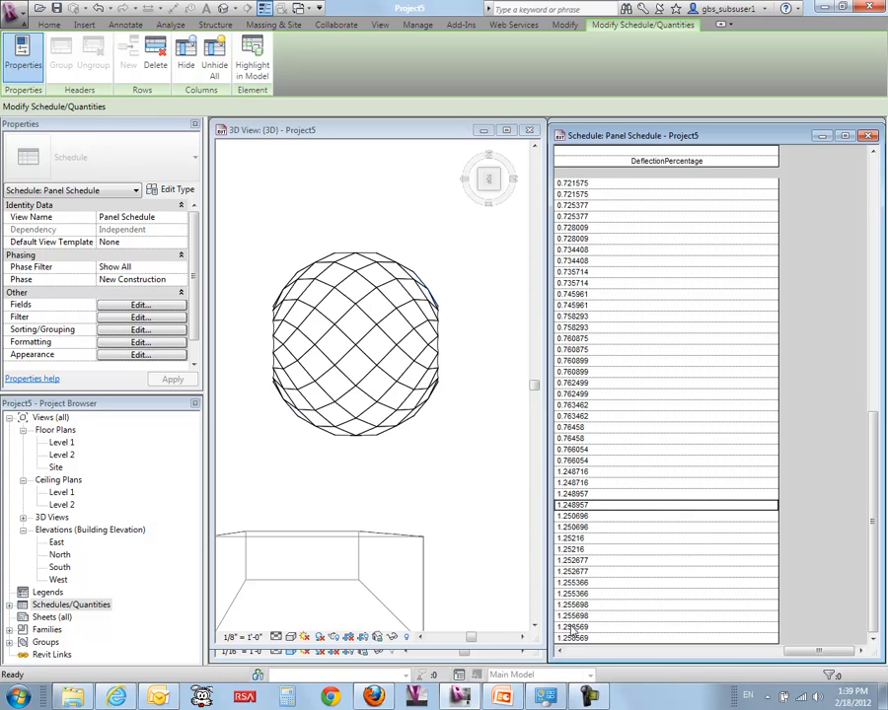
{"action": "key", "text": "Up"}
{"action": "key", "text": "Up"}
{"action": "key", "text": "Up"}
{"action": "key", "text": "Up"}
{"action": "key", "text": "Up"}
{"action": "key", "text": "Up"}
{"action": "key", "text": "Up"}
{"action": "key", "text": "Up"}
{"action": "key", "text": "Up"}
{"action": "key", "text": "Up"}
{"action": "key", "text": "Up"}
{"action": "key", "text": "Up"}
{"action": "key", "text": "Up"}
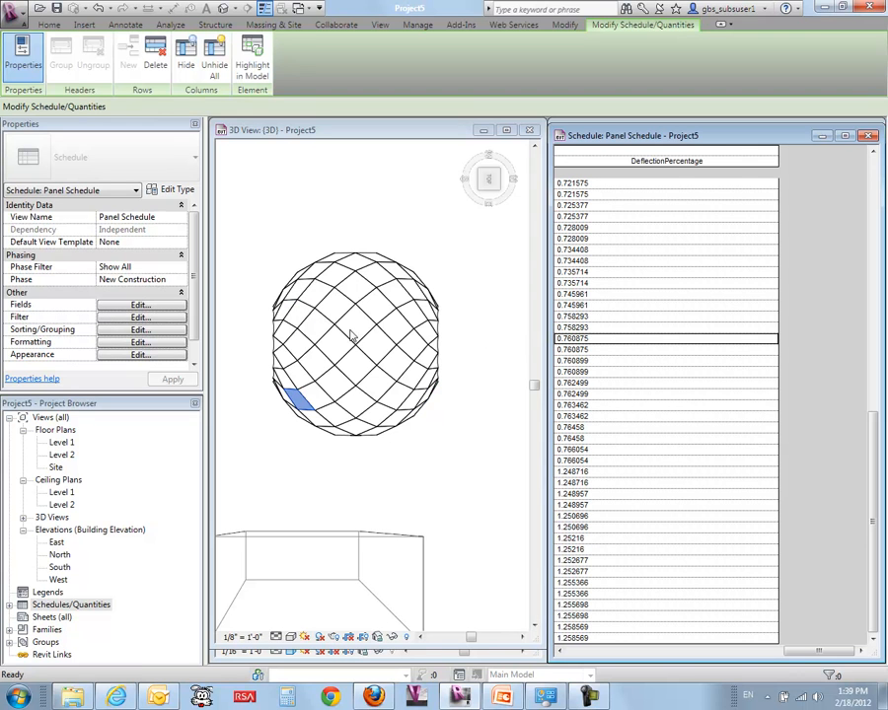
Continue upward from the 0.758293 row to the lowest DeflectionPercentage rows, examining where those panels lie on the dome
{"action": "left_click", "coordinate": [584, 317]}
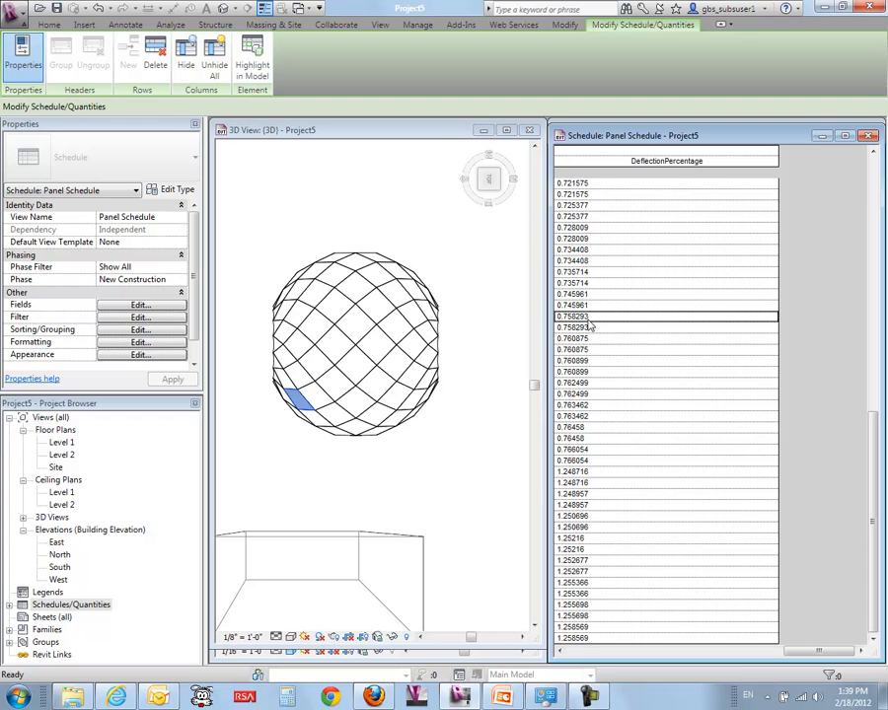
{"action": "key", "text": "Up"}
{"action": "key", "text": "Up"}
{"action": "key", "text": "Up"}
{"action": "key", "text": "Up"}
{"action": "key", "text": "Up"}
{"action": "key", "text": "Up"}
{"action": "key", "text": "Up"}
{"action": "key", "text": "Up"}
{"action": "key", "text": "Up"}
{"action": "key", "text": "Up"}
{"action": "key", "text": "Up"}
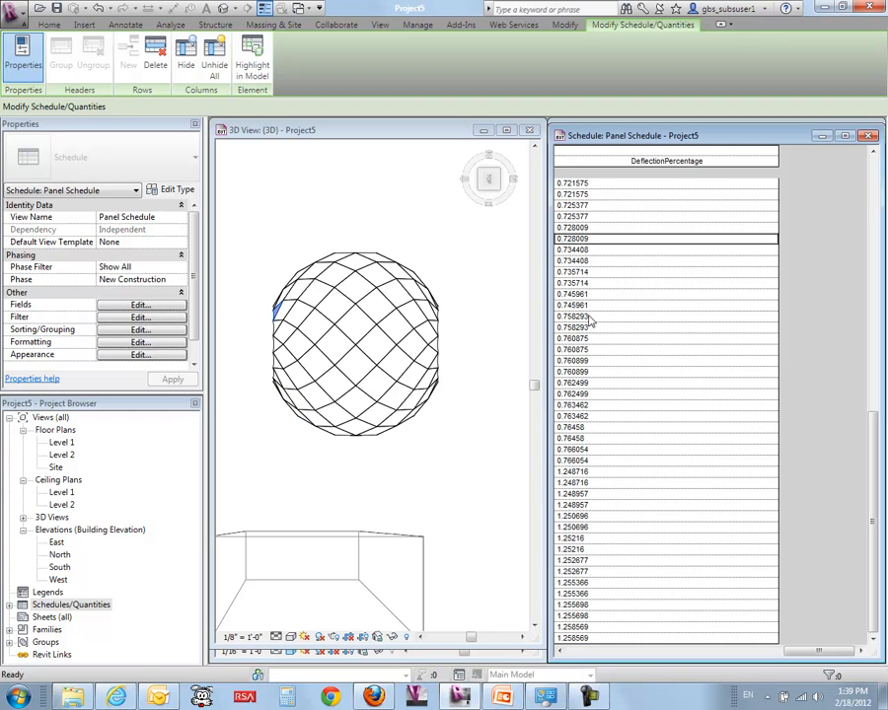
{"action": "key", "text": "Up"}
{"action": "key", "text": "Up"}
{"action": "key", "text": "Up"}
{"action": "key", "text": "Up"}
{"action": "key", "text": "Up"}
{"action": "key", "text": "Up"}
{"action": "key", "text": "Up"}
{"action": "key", "text": "Up"}
{"action": "key", "text": "Up"}
{"action": "key", "text": "Up"}
{"action": "key", "text": "Up"}
{"action": "key", "text": "Up"}
{"action": "key", "text": "Up"}
{"action": "key", "text": "Up"}
{"action": "key", "text": "Up"}
{"action": "key", "text": "Up"}
{"action": "key", "text": "Up"}
{"action": "key", "text": "Up"}
{"action": "key", "text": "Up"}
{"action": "key", "text": "Up"}
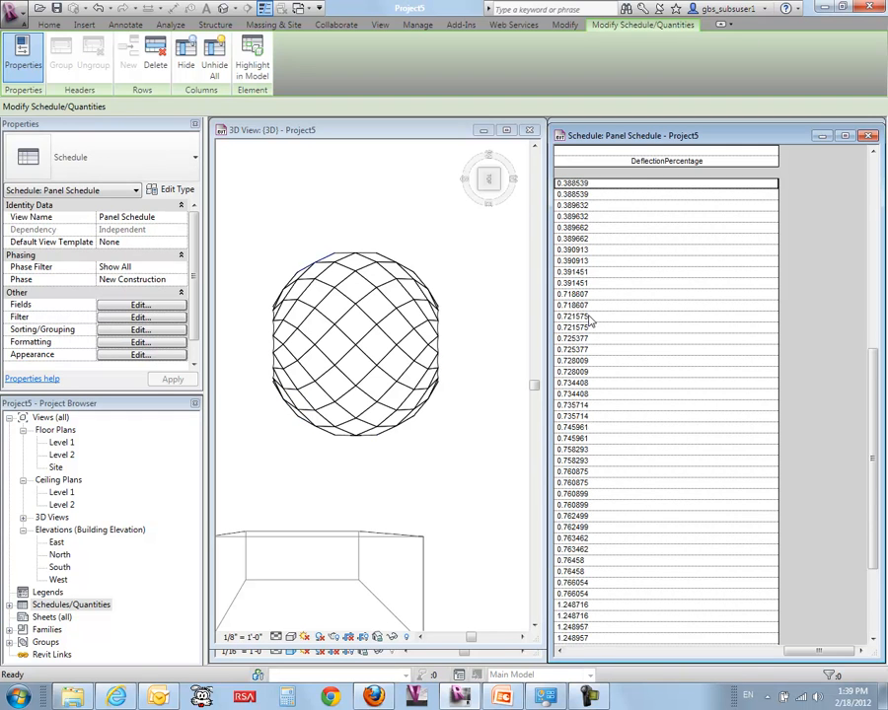
{"action": "key", "text": "Up"}
{"action": "key", "text": "Up"}
{"action": "key", "text": "Up"}
{"action": "key", "text": "Up"}
{"action": "key", "text": "Up"}
{"action": "key", "text": "Up"}
{"action": "key", "text": "Up"}
{"action": "key", "text": "Up"}
{"action": "key", "text": "Up"}
{"action": "key", "text": "Up"}
{"action": "key", "text": "Up"}
{"action": "key", "text": "Up"}
{"action": "key", "text": "Up"}
{"action": "key", "text": "Up"}
{"action": "key", "text": "Up"}
{"action": "key", "text": "Up"}
{"action": "key", "text": "Up"}
{"action": "key", "text": "Up"}
{"action": "key", "text": "Up"}
{"action": "key", "text": "Up"}
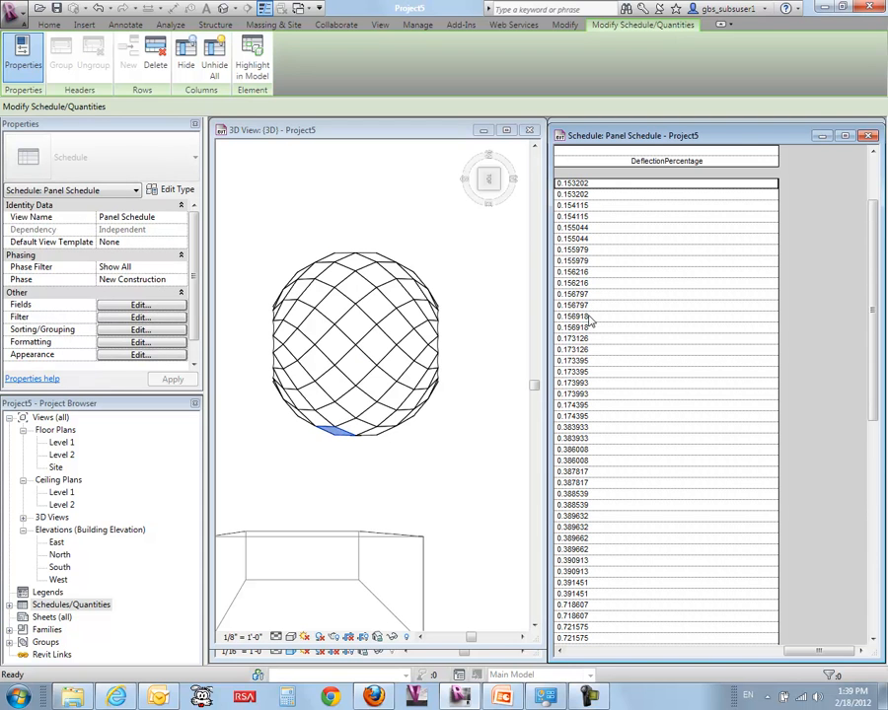
{"action": "key", "text": "Up"}
{"action": "key", "text": "Up"}
{"action": "key", "text": "Down"}
{"action": "key", "text": "Down"}
{"action": "key", "text": "Down"}
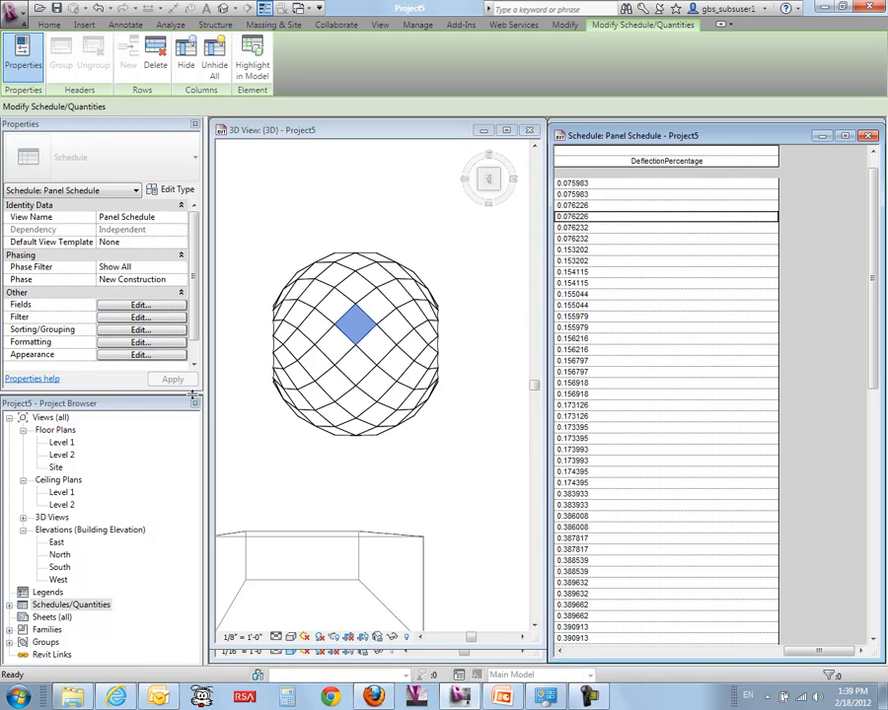
Orbit the 3D view to an angled view of the dome, maximize its window and frame the dome closely
{"action": "left_click", "coordinate": [230, 193]}
{"action": "middle_click_drag", "start_coordinate": [287, 462], "coordinate": [400, 385], "text": "shift"}
{"action": "left_click", "coordinate": [264, 424]}
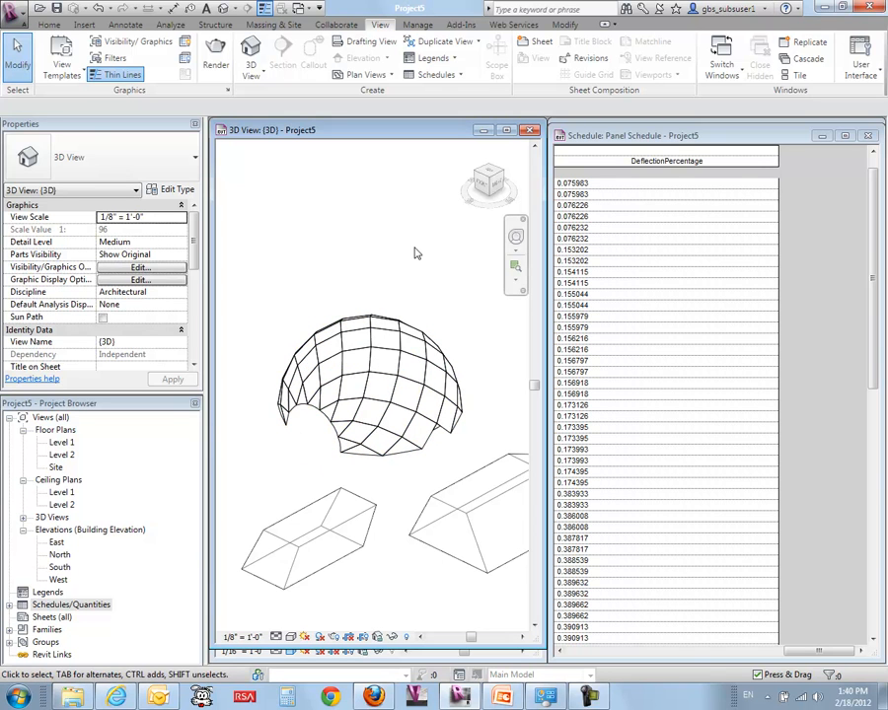
{"action": "left_click", "coordinate": [507, 131]}
{"action": "middle_click_drag", "start_coordinate": [535, 357], "coordinate": [677, 367]}
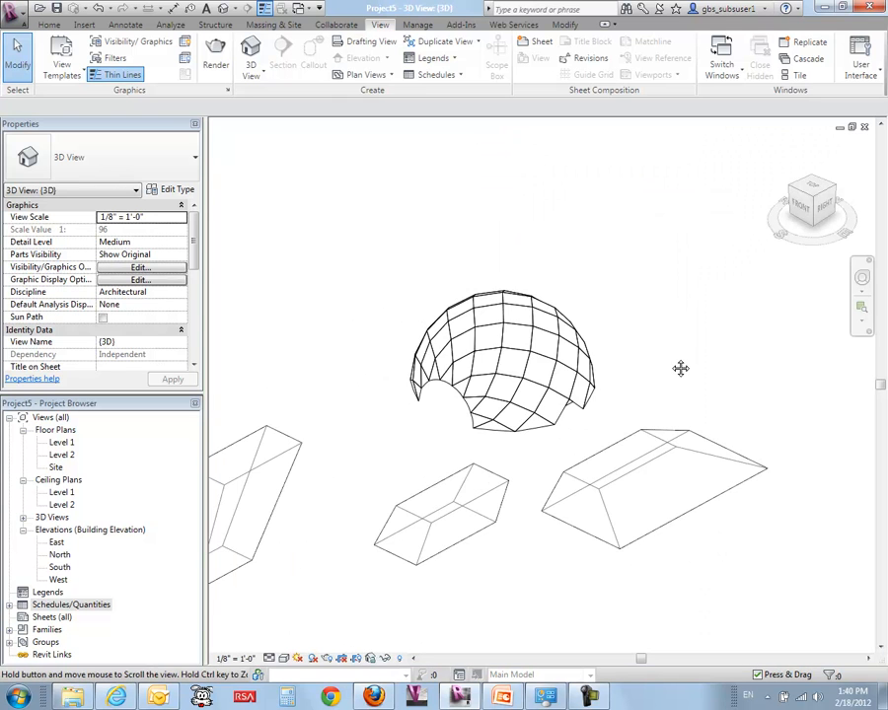
{"action": "scroll", "coordinate": [383, 370], "scroll_direction": "up", "scroll_amount": 3}
{"action": "middle_click_drag", "start_coordinate": [345, 303], "coordinate": [337, 341], "text": "shift"}
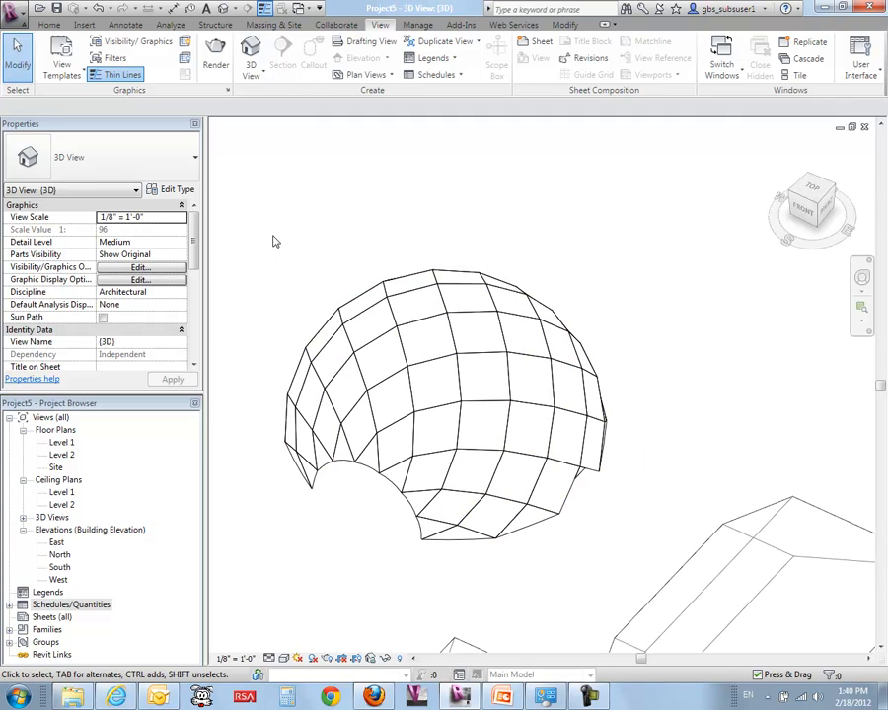
{"action": "left_click", "coordinate": [21, 14]}
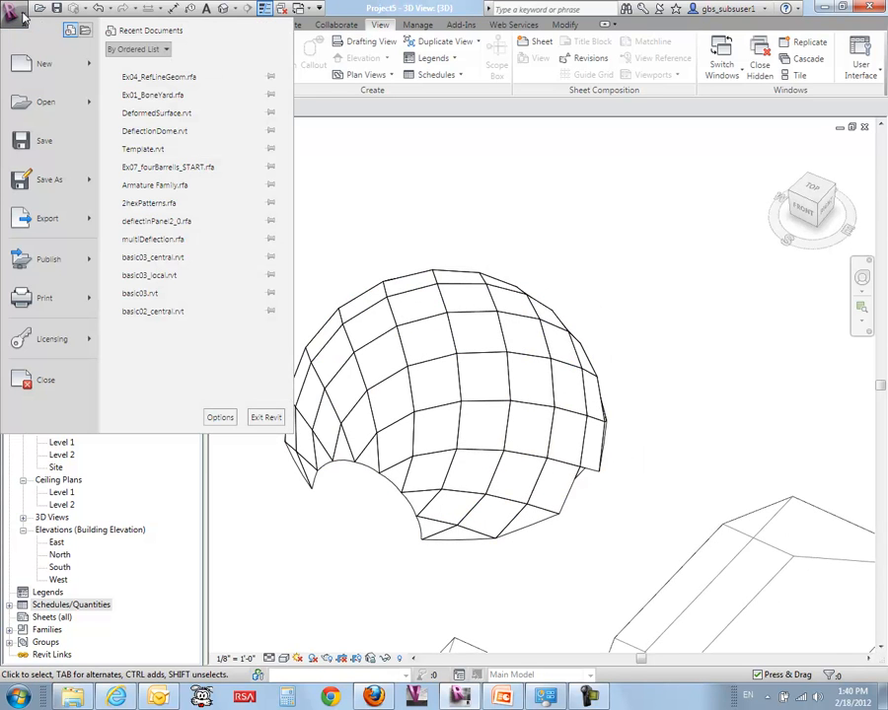
{"action": "mouse_move", "coordinate": [59, 225]}
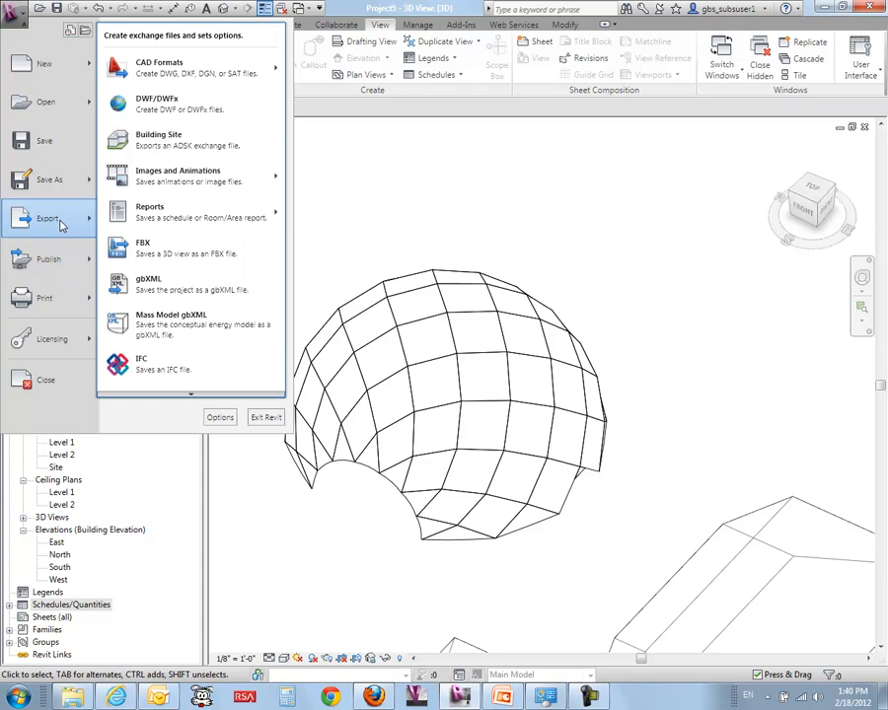
{"action": "mouse_move", "coordinate": [212, 212]}
{"action": "left_click", "coordinate": [369, 227]}
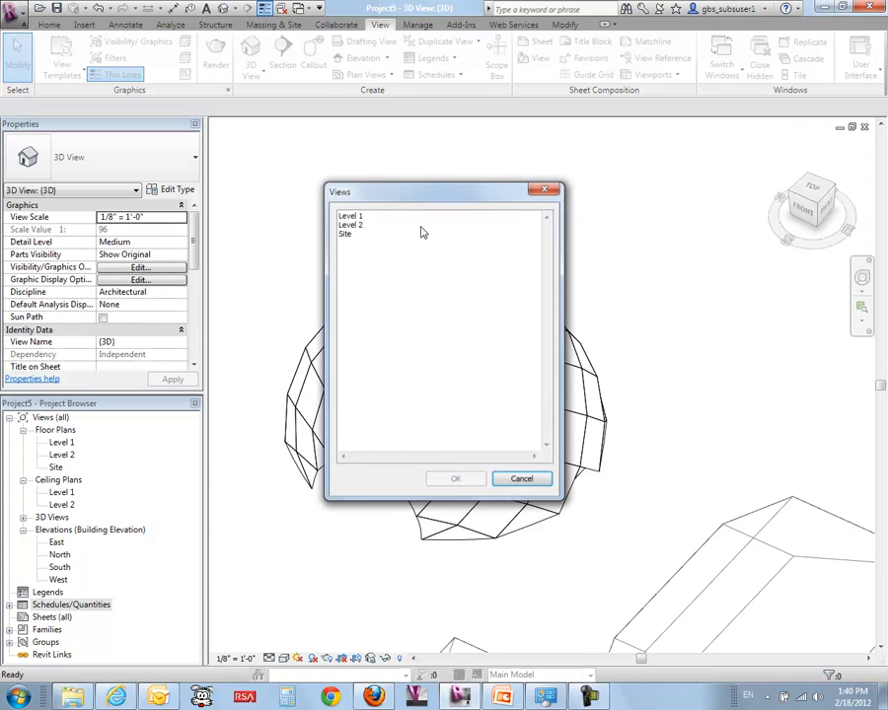
{"action": "left_click", "coordinate": [520, 477]}
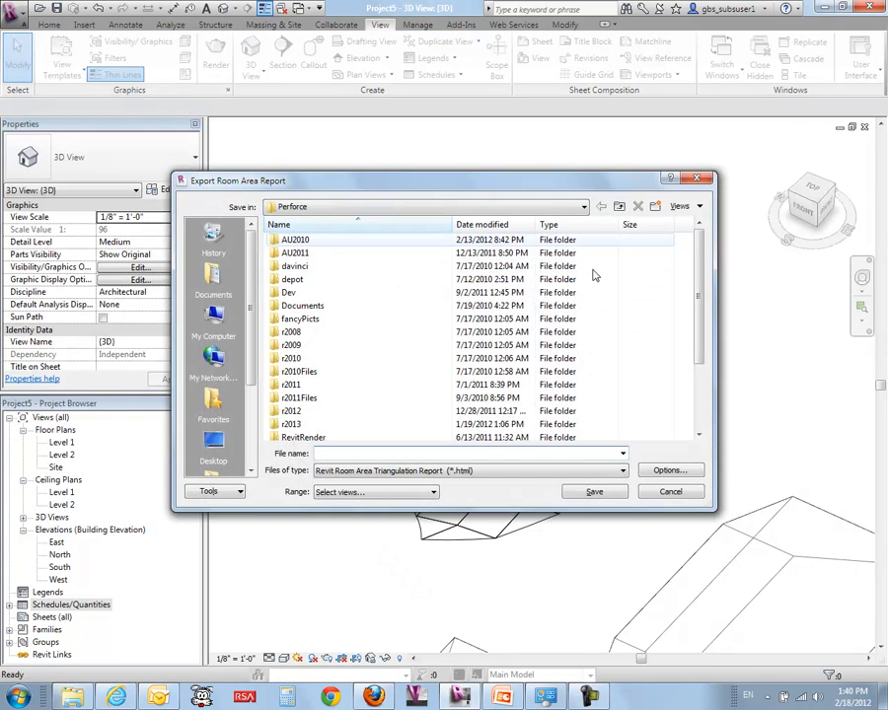
{"action": "left_click", "coordinate": [669, 491]}
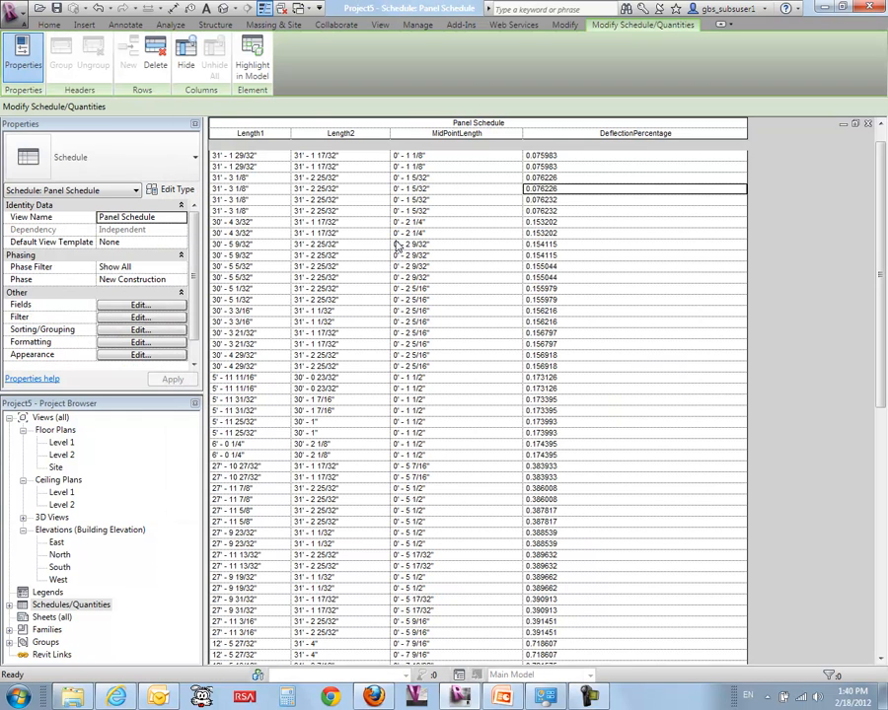
Check the delimited text file type offered when exporting Panel Schedule as a schedule report, leaving without saving a file
{"action": "left_click", "coordinate": [11, 12]}
{"action": "mouse_move", "coordinate": [49, 219]}
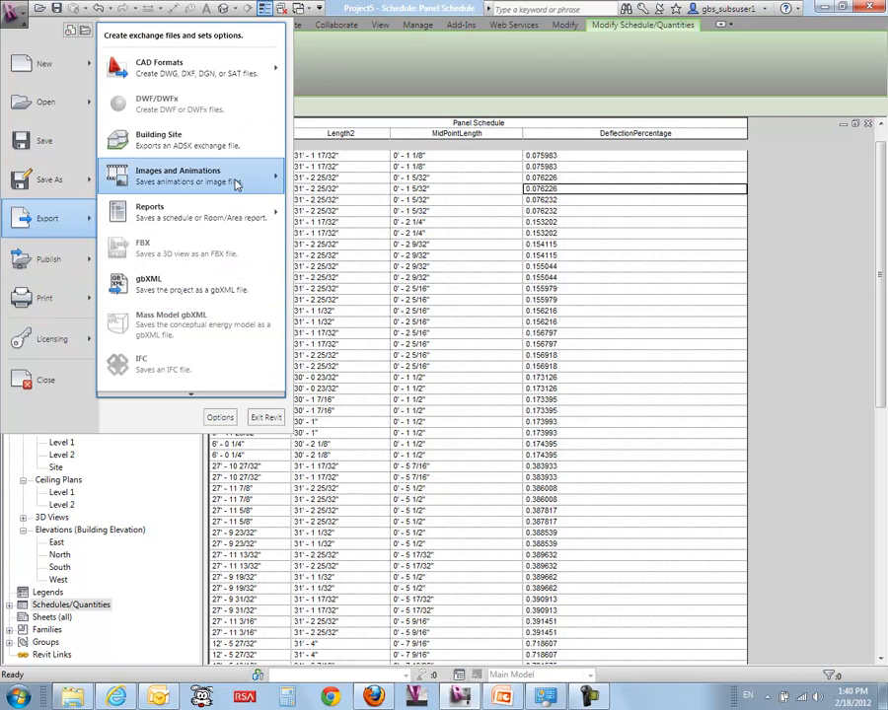
{"action": "mouse_move", "coordinate": [231, 213]}
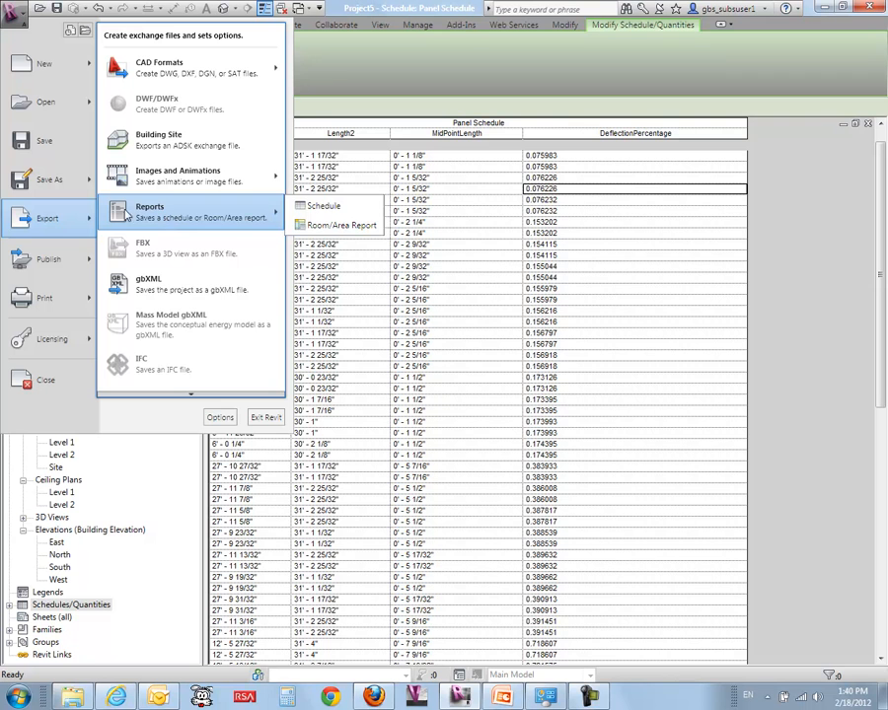
{"action": "left_click", "coordinate": [306, 207]}
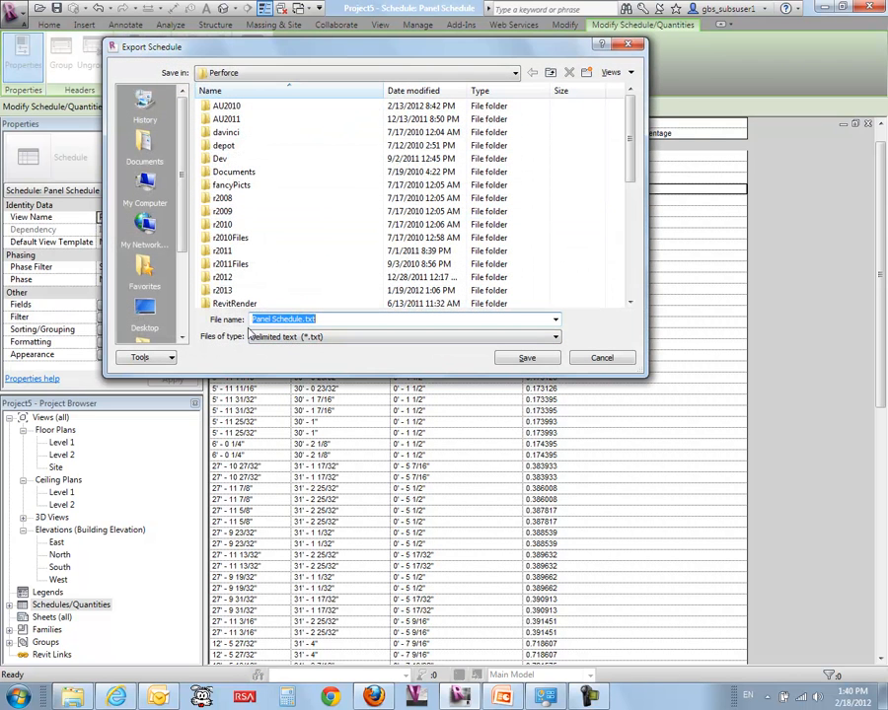
{"action": "left_click", "coordinate": [556, 337]}
{"action": "left_click", "coordinate": [557, 338]}
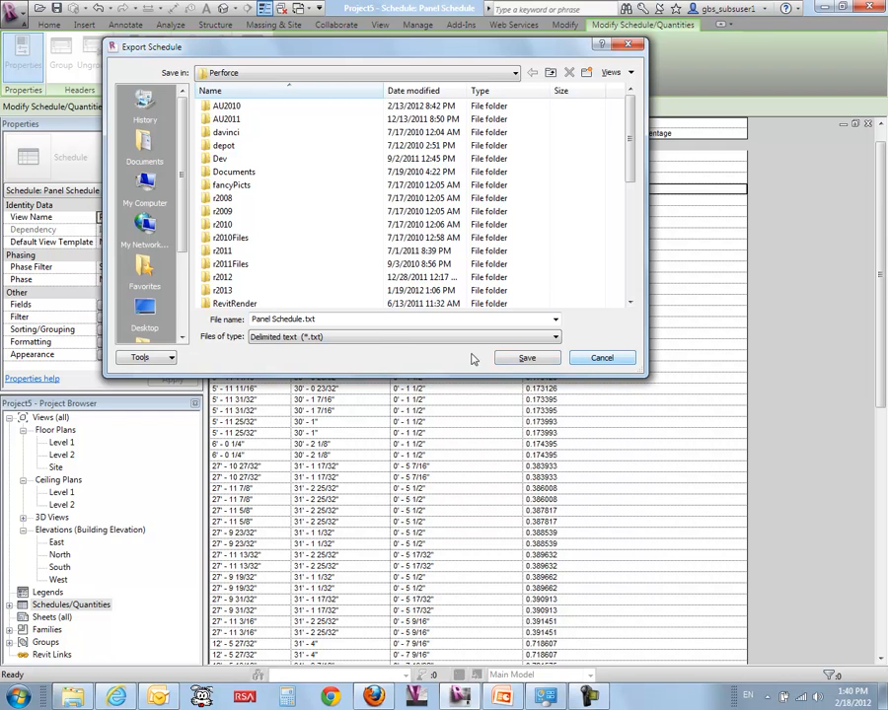
{"action": "left_click", "coordinate": [580, 359]}
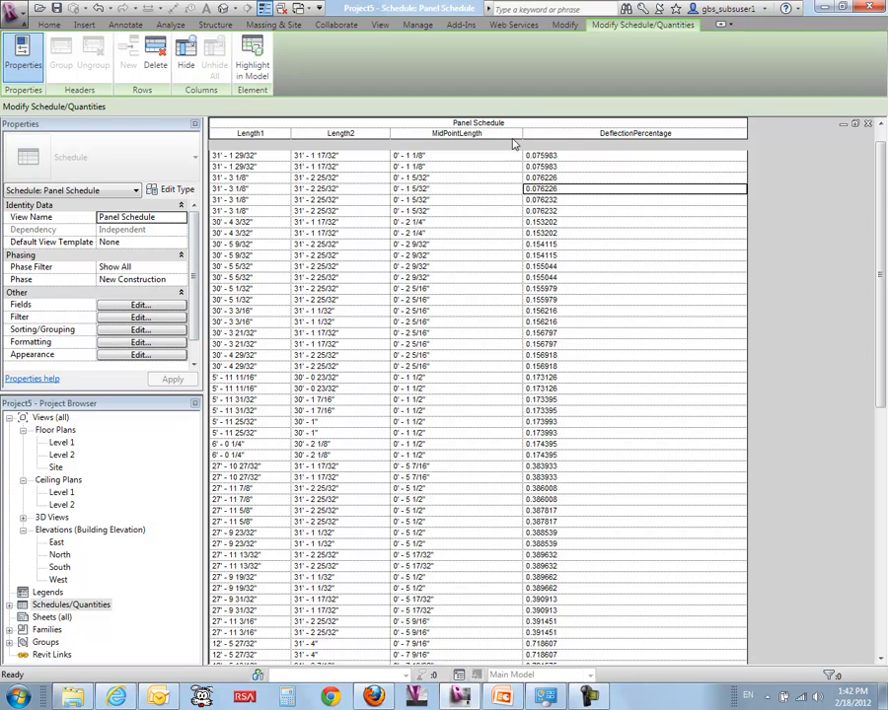
Narrow the MidPointLength column of the panel schedule and return to the 3D view of the dome
{"action": "left_click_drag", "start_coordinate": [524, 132], "coordinate": [474, 139]}
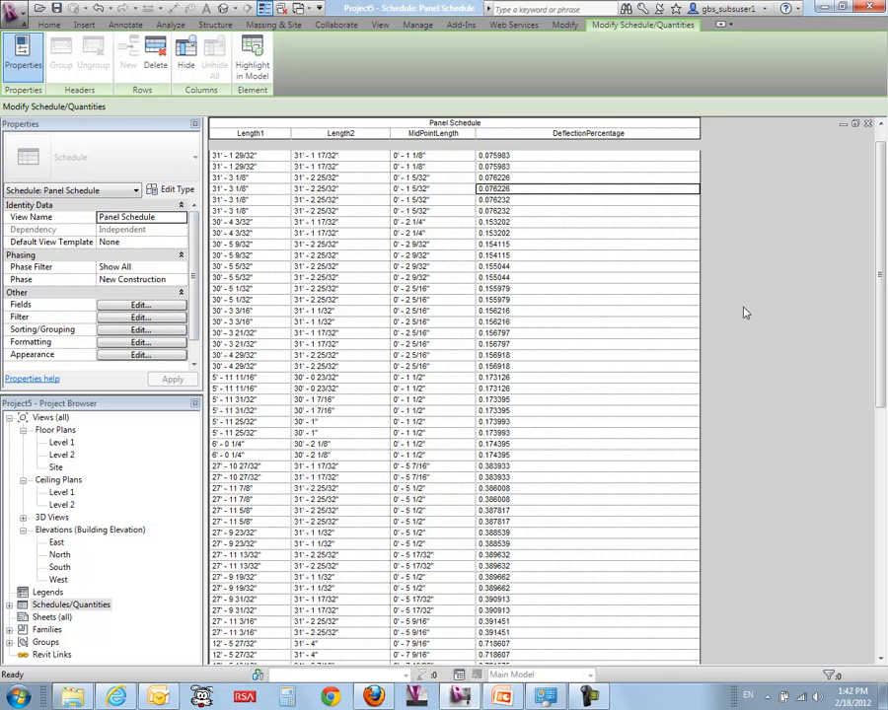
{"action": "key", "text": "ctrl+Tab"}
{"action": "key", "text": "ctrl+Tab"}
{"action": "key", "text": "ctrl+Tab"}
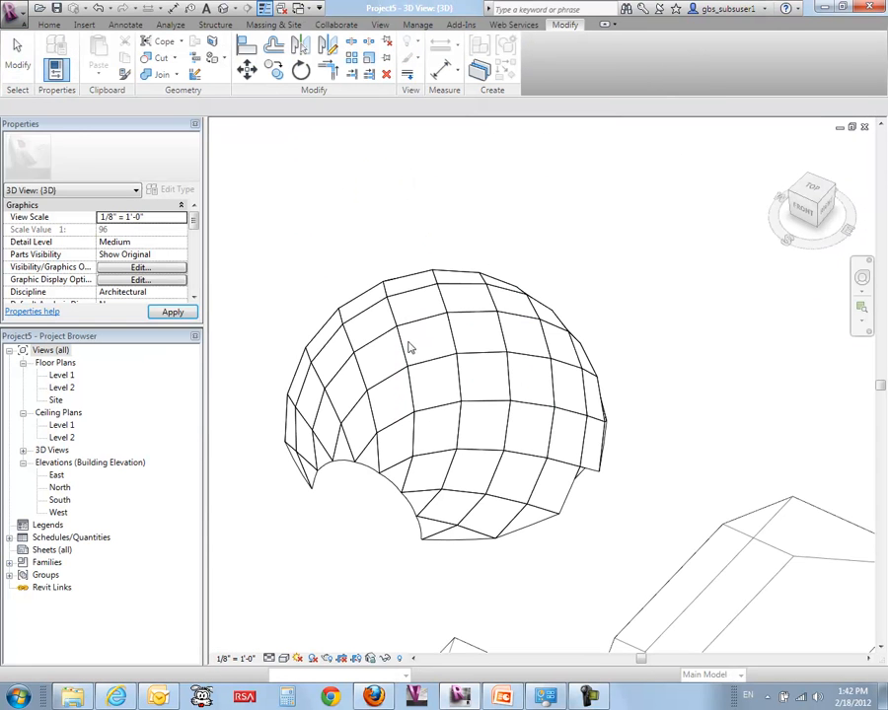
Orbit the 3D view to the dome's left-front side and frame the whole dome, leaving nothing selected
{"action": "middle_click_drag", "start_coordinate": [352, 485], "coordinate": [487, 511], "text": "shift"}
{"action": "middle_click_drag", "start_coordinate": [390, 549], "coordinate": [547, 519]}
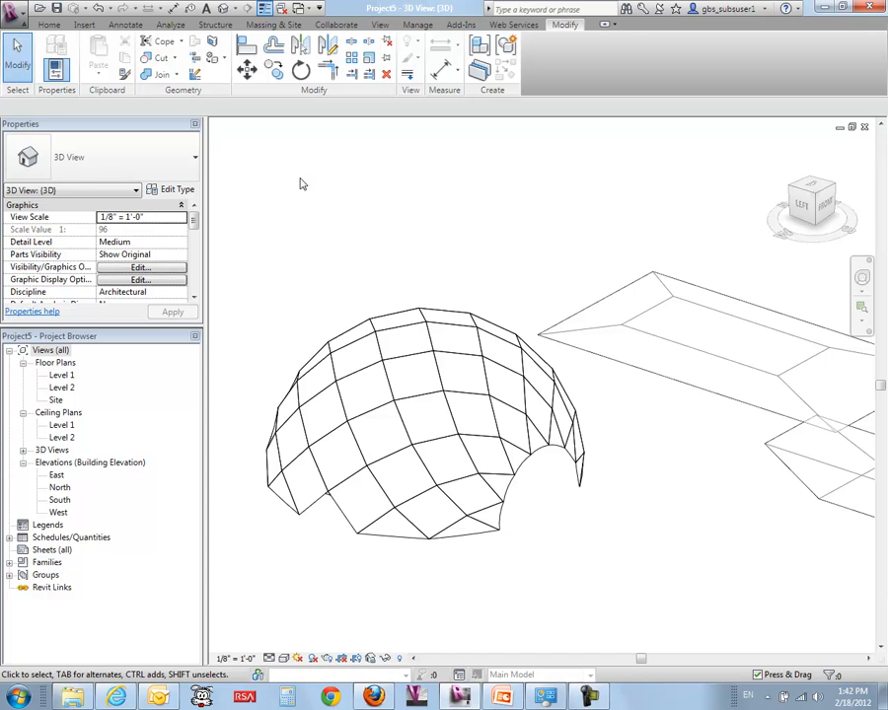
{"action": "middle_click_drag", "start_coordinate": [462, 252], "coordinate": [509, 515], "text": "shift"}
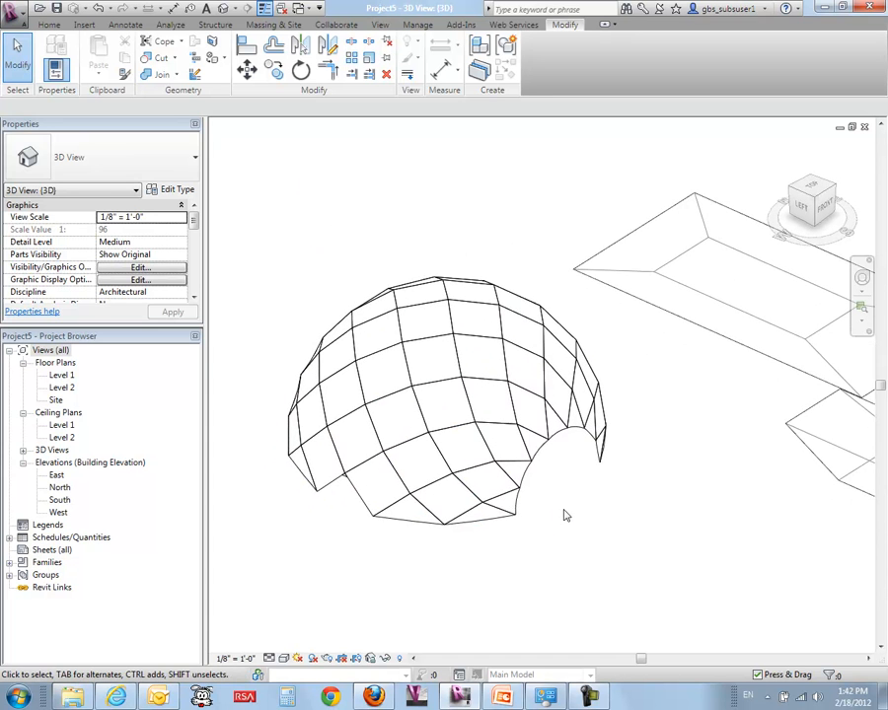
{"action": "left_click", "coordinate": [432, 489]}
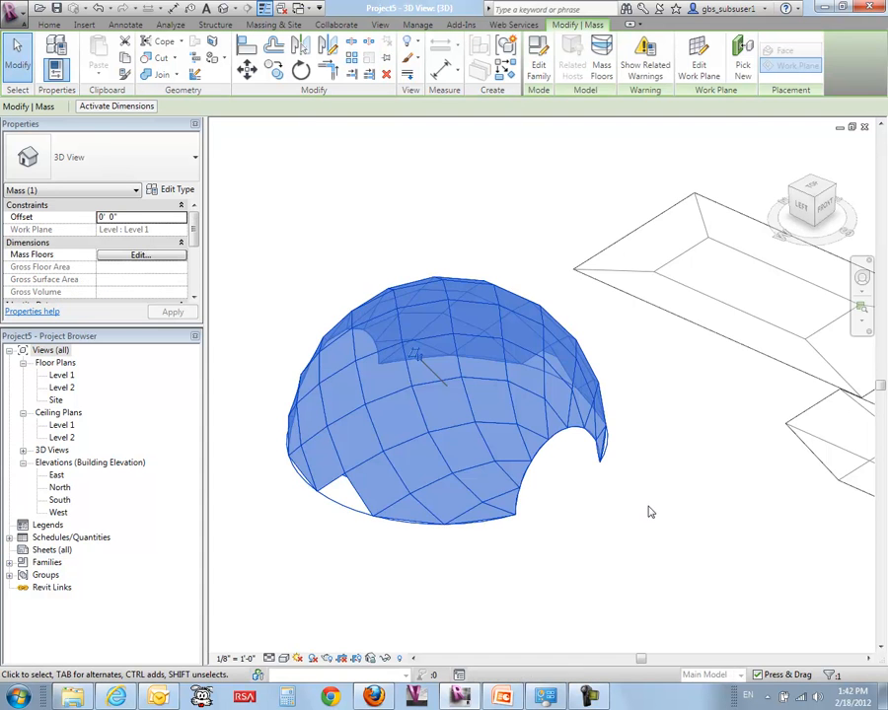
{"action": "scroll", "coordinate": [648, 511], "scroll_direction": "down", "scroll_amount": 1}
{"action": "middle_click_drag", "start_coordinate": [649, 511], "coordinate": [608, 580]}
{"action": "left_click", "coordinate": [591, 521]}
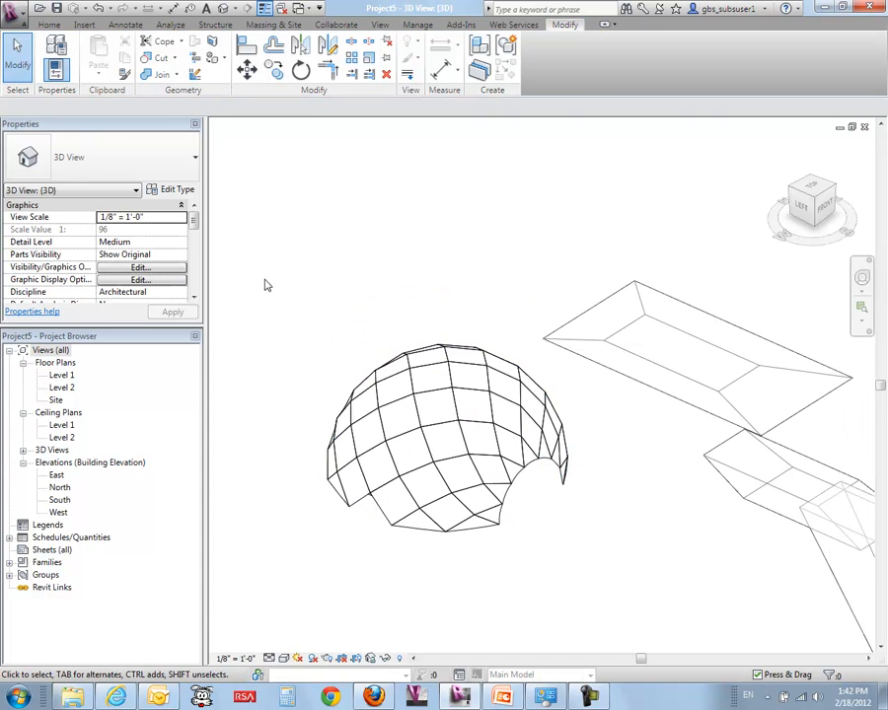
Look through the model categories in the Visibility/Graphic Overrides of the 3D view
{"action": "left_click", "coordinate": [382, 25]}
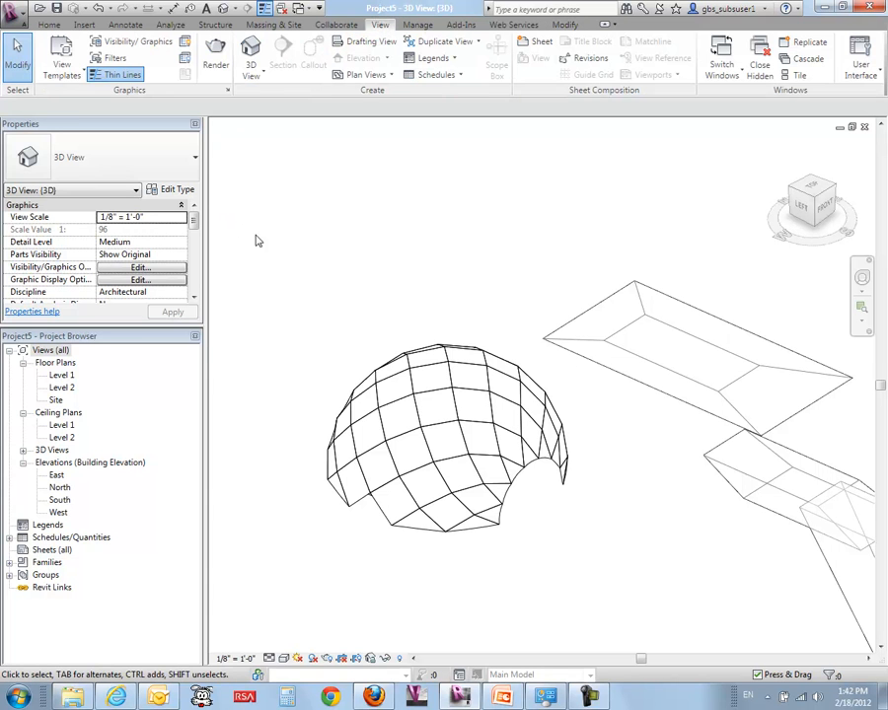
{"action": "left_click", "coordinate": [129, 45]}
{"action": "left_click_drag", "start_coordinate": [245, 143], "coordinate": [589, 146]}
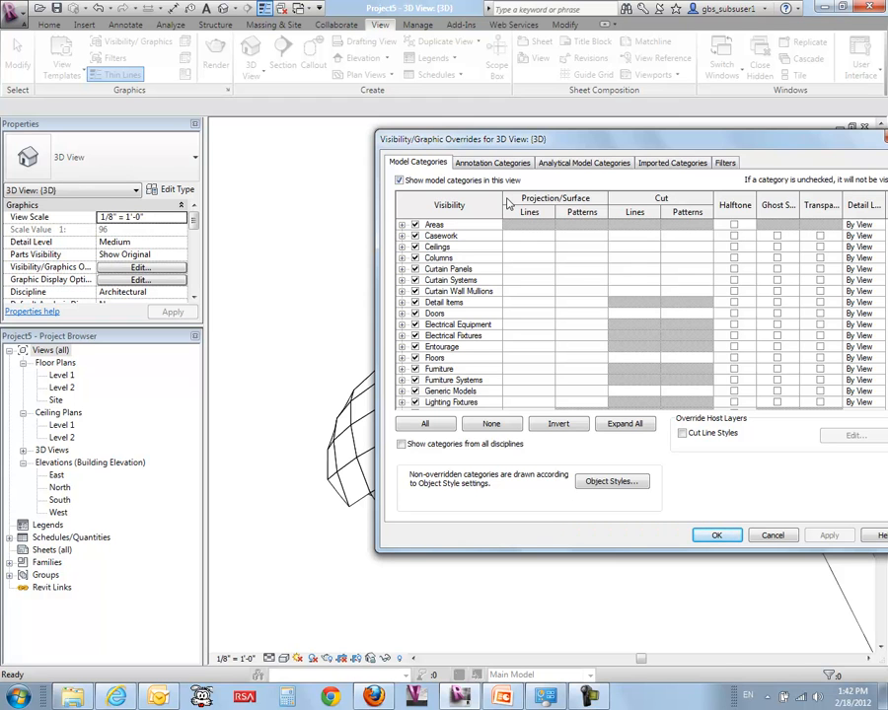
{"action": "scroll", "coordinate": [454, 296], "scroll_direction": "down", "scroll_amount": 6}
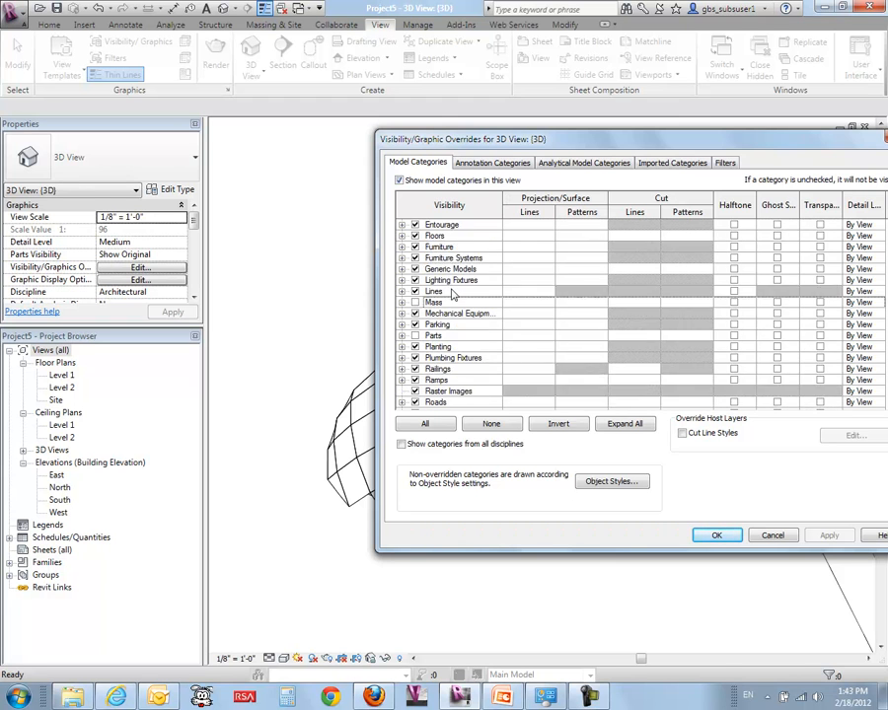
{"action": "scroll", "coordinate": [454, 296], "scroll_direction": "down", "scroll_amount": 3}
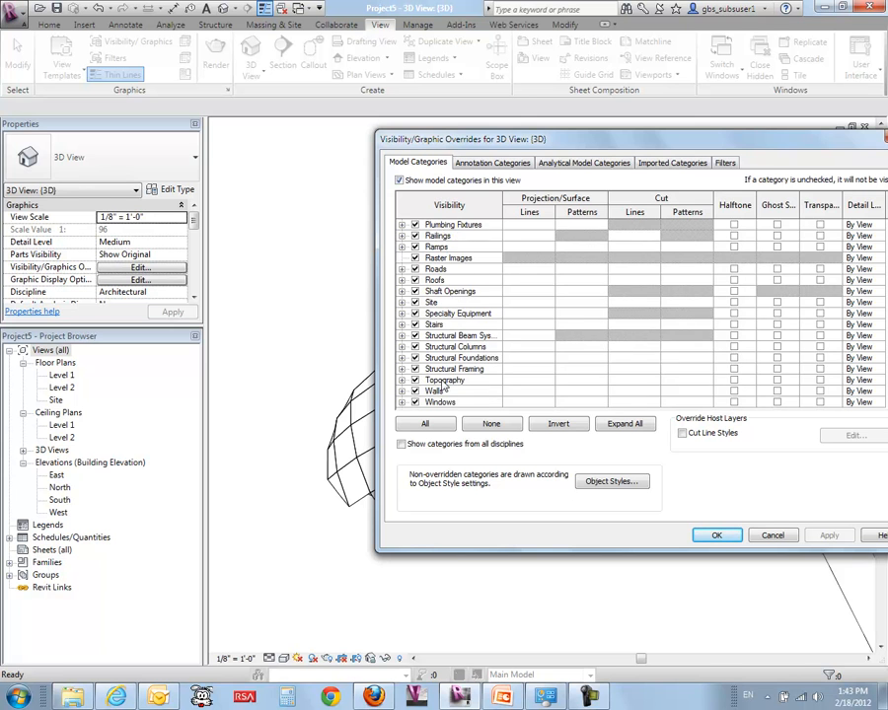
{"action": "scroll", "coordinate": [444, 385], "scroll_direction": "up", "scroll_amount": 6}
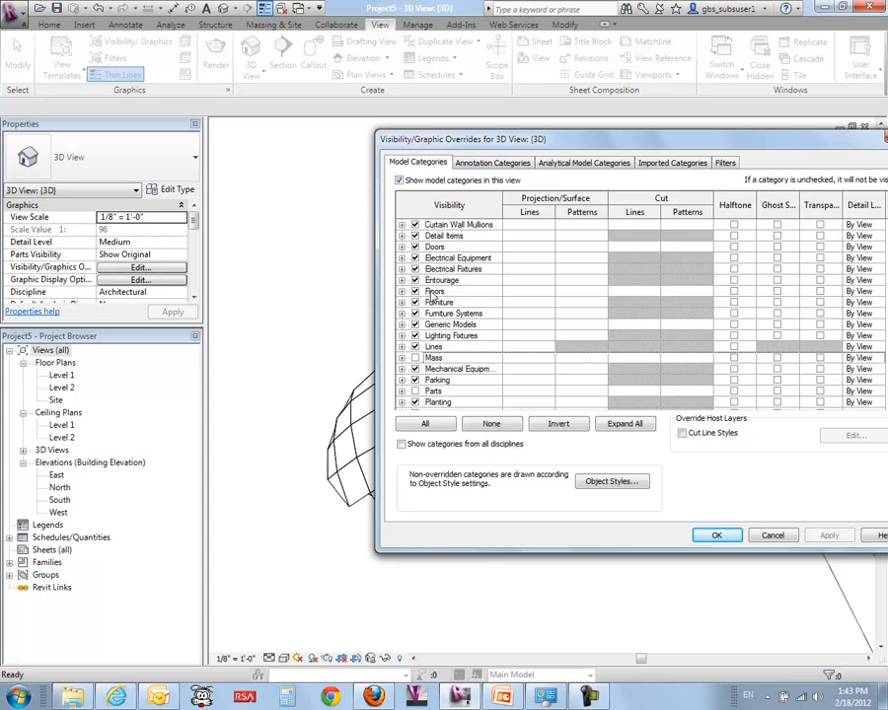
{"action": "scroll", "coordinate": [431, 287], "scroll_direction": "up", "scroll_amount": 2}
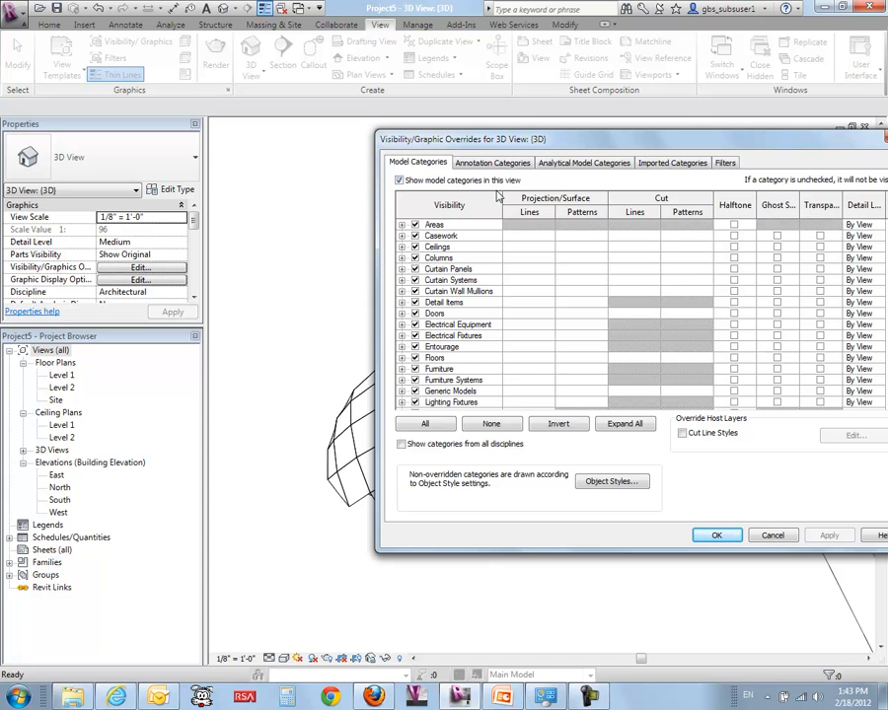
Hide the Curtain Panels category in the 3D view, turn it back on and leave the overrides
{"action": "left_click_drag", "start_coordinate": [442, 145], "coordinate": [503, 143]}
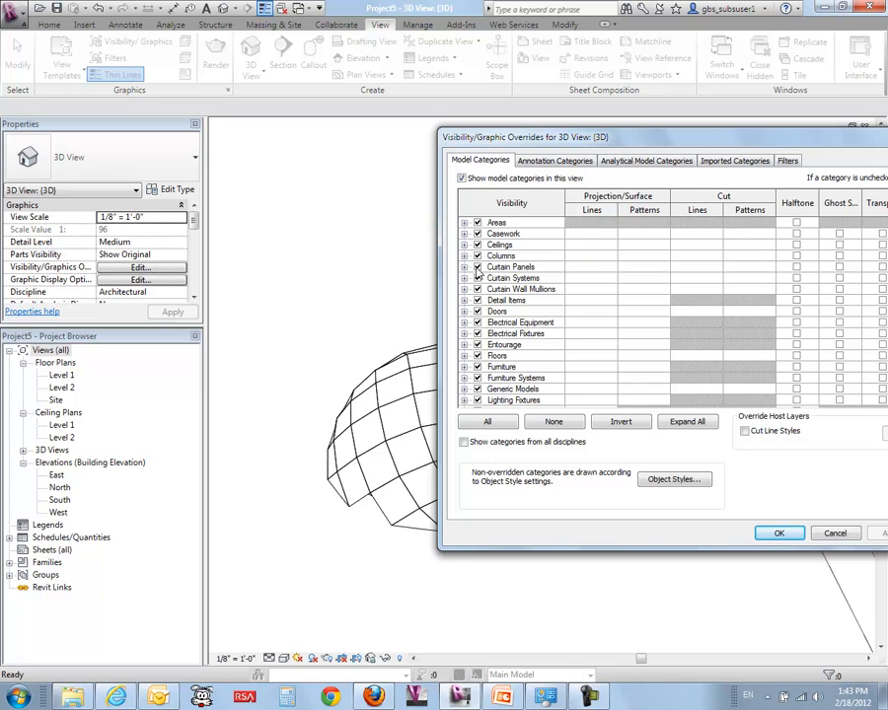
{"action": "left_click", "coordinate": [477, 267]}
{"action": "left_click", "coordinate": [878, 534]}
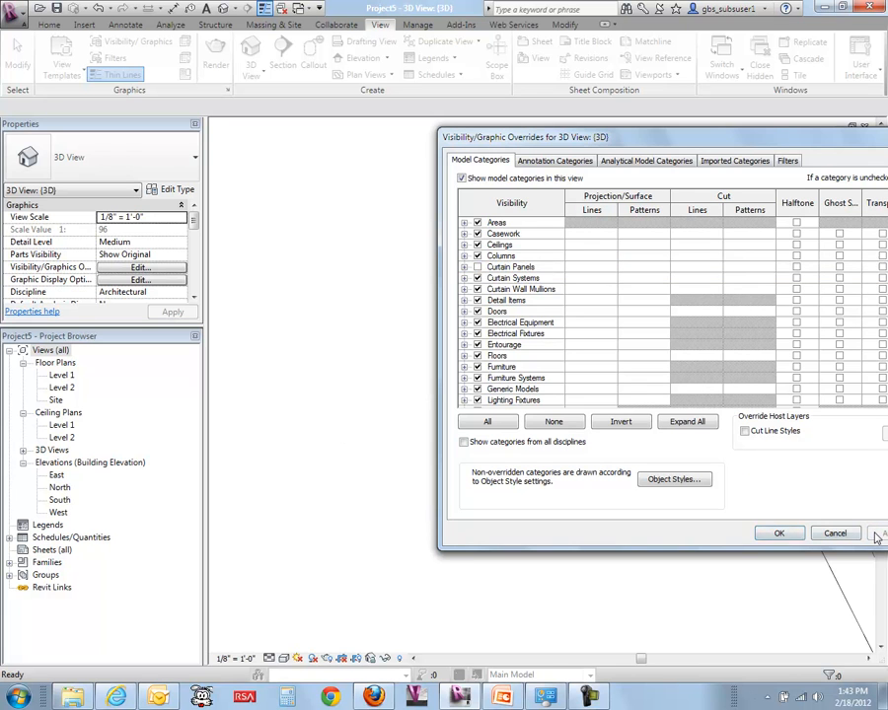
{"action": "left_click", "coordinate": [477, 268]}
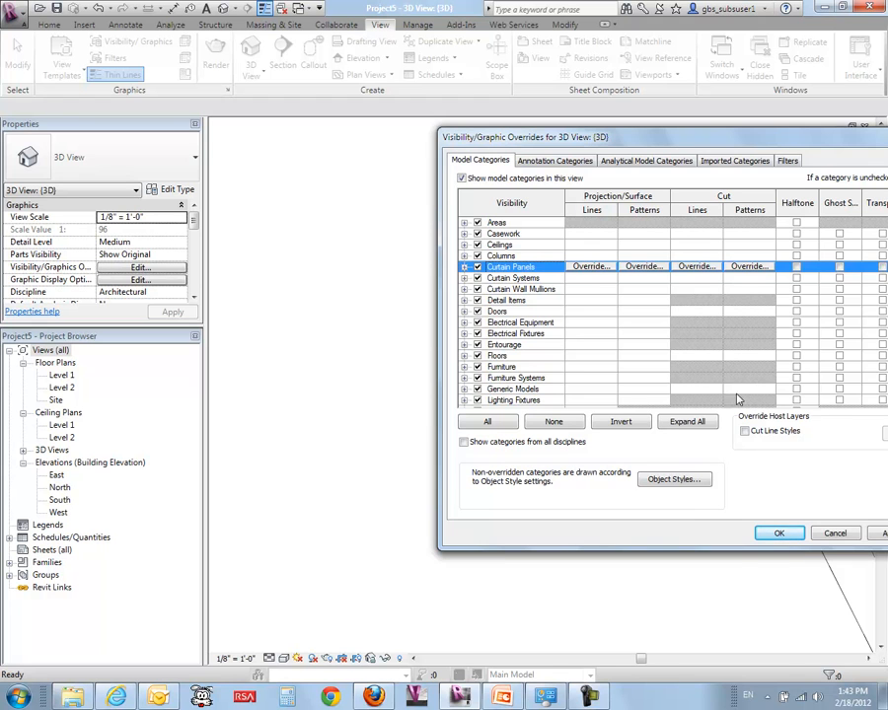
{"action": "left_click", "coordinate": [877, 533]}
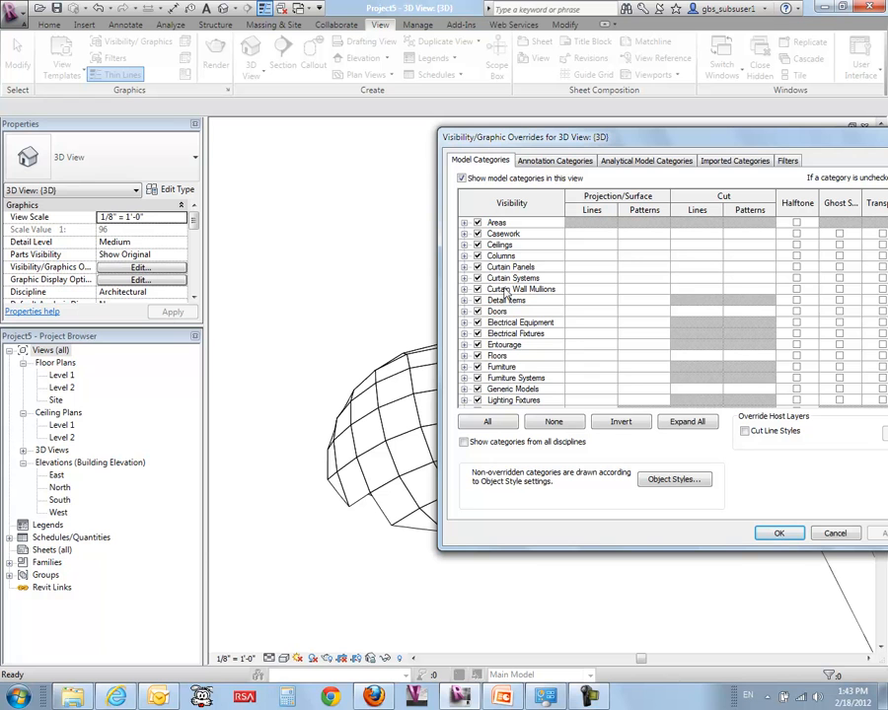
{"action": "left_click", "coordinate": [835, 533]}
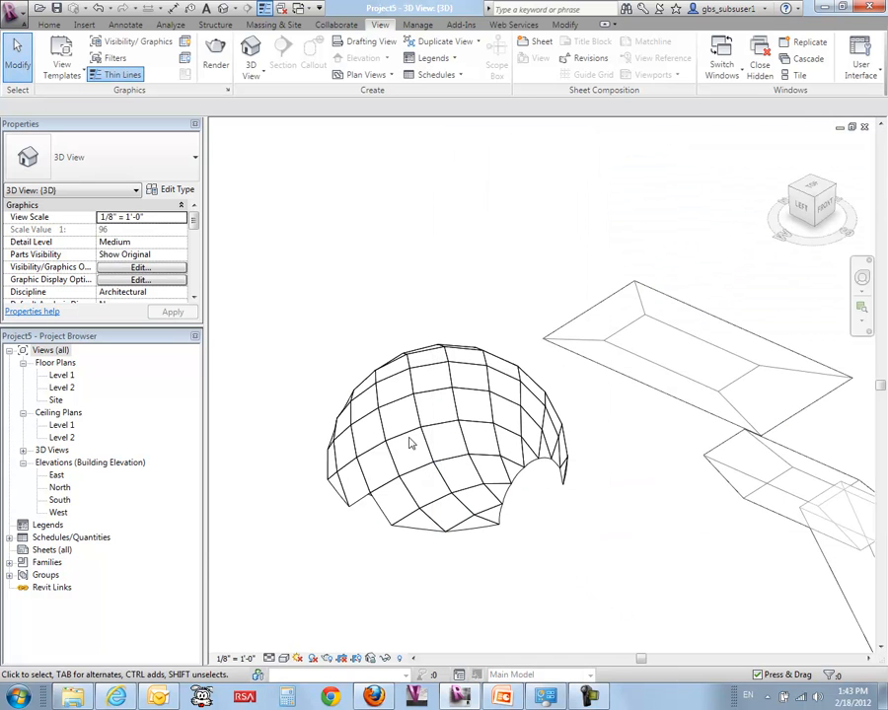
Set the 3D view's visual style to Shaded and dismiss the save reminder
{"action": "left_click", "coordinate": [284, 659]}
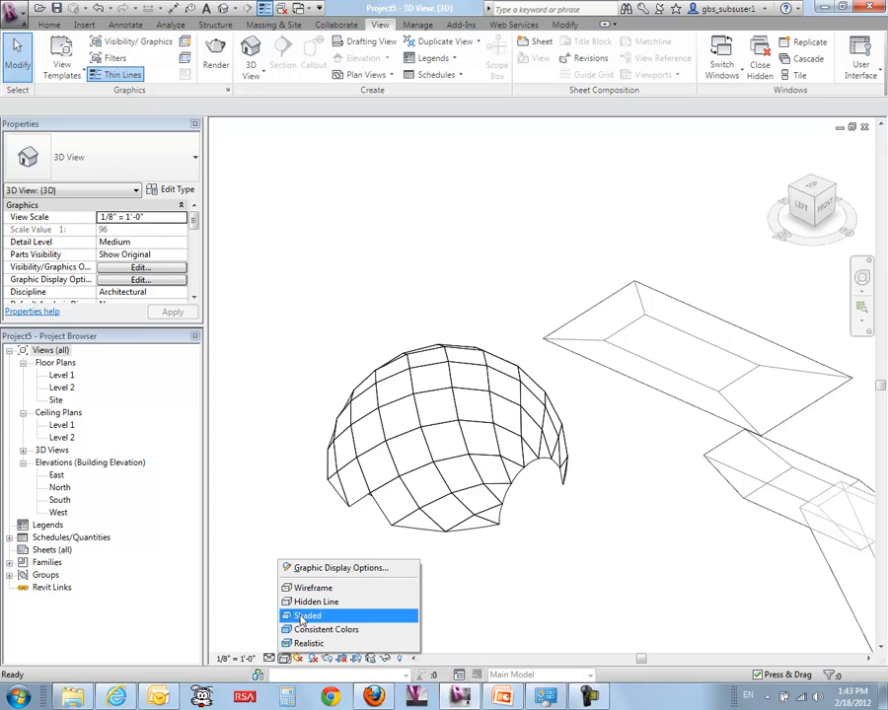
{"action": "left_click", "coordinate": [298, 619]}
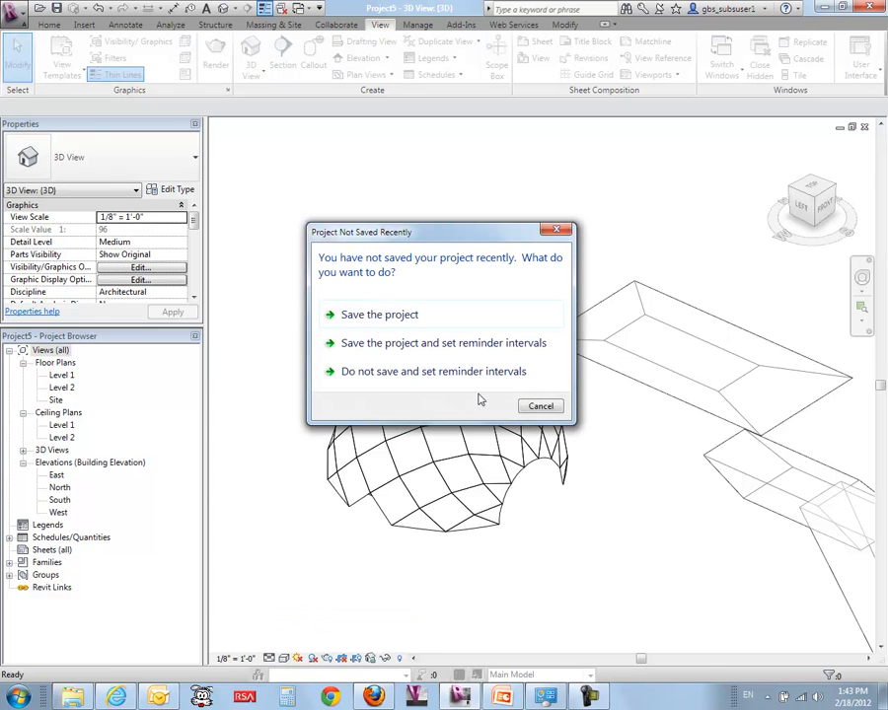
{"action": "left_click", "coordinate": [534, 348]}
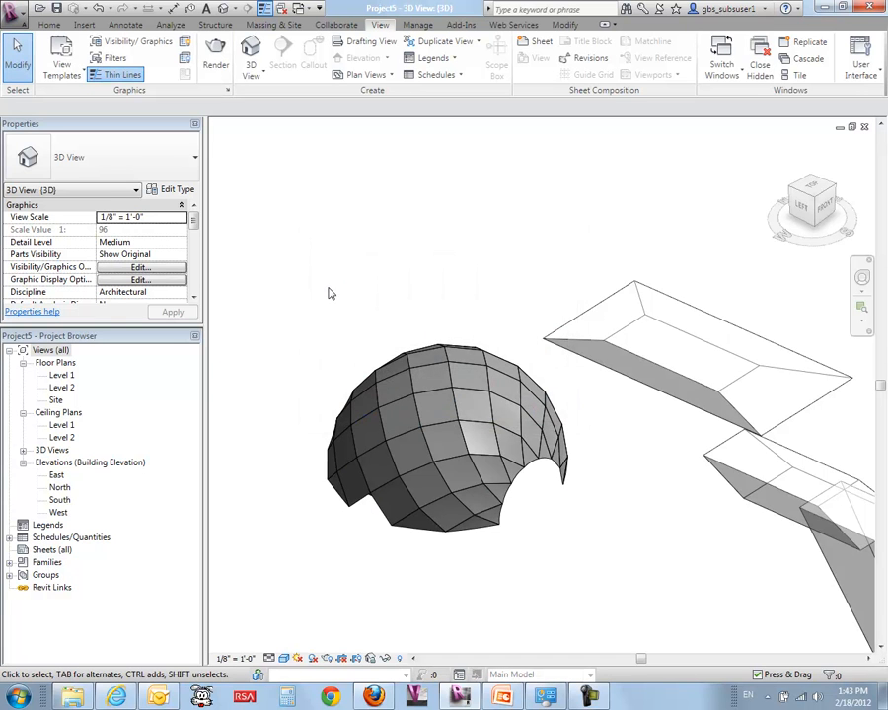
Override the projection/surface pattern color of the Curtain Panels category with magenta in the 3D view's Visibility/Graphic Overrides
{"action": "left_click", "coordinate": [133, 41]}
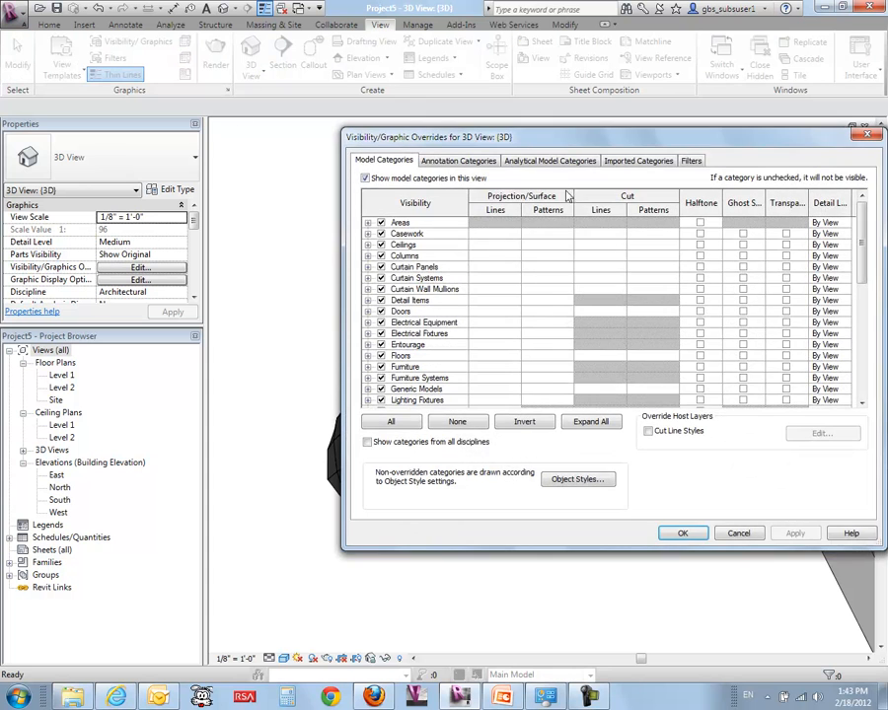
{"action": "left_click_drag", "start_coordinate": [592, 137], "coordinate": [759, 138]}
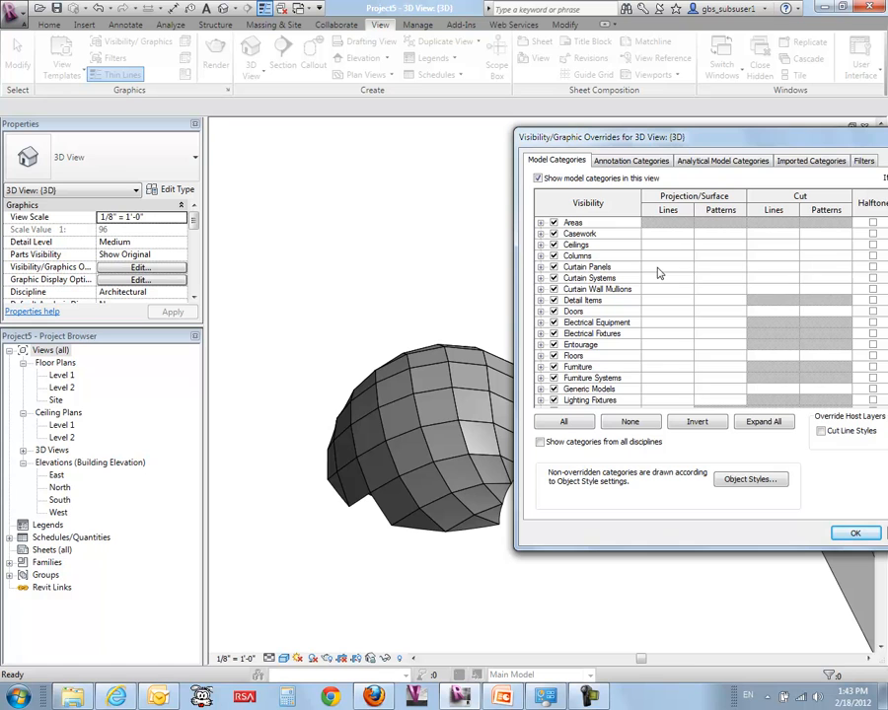
{"action": "left_click", "coordinate": [715, 268]}
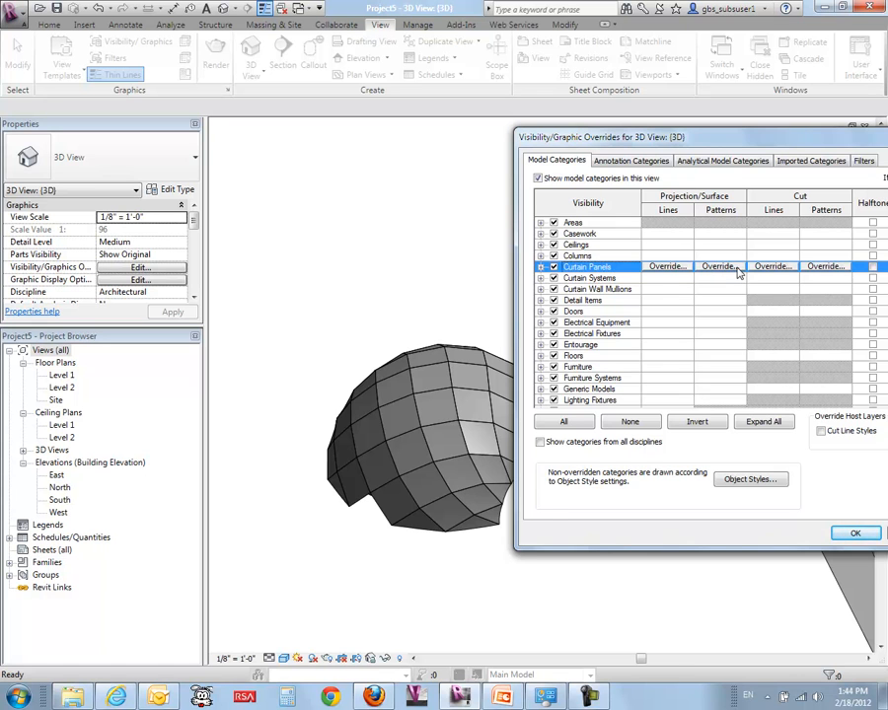
{"action": "left_click", "coordinate": [735, 269]}
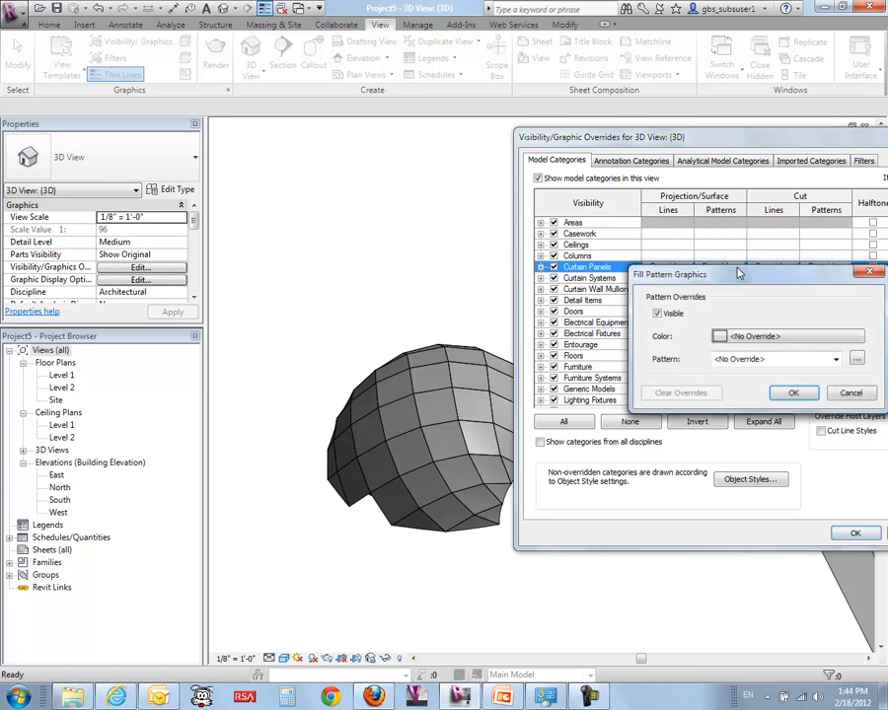
{"action": "left_click", "coordinate": [735, 337]}
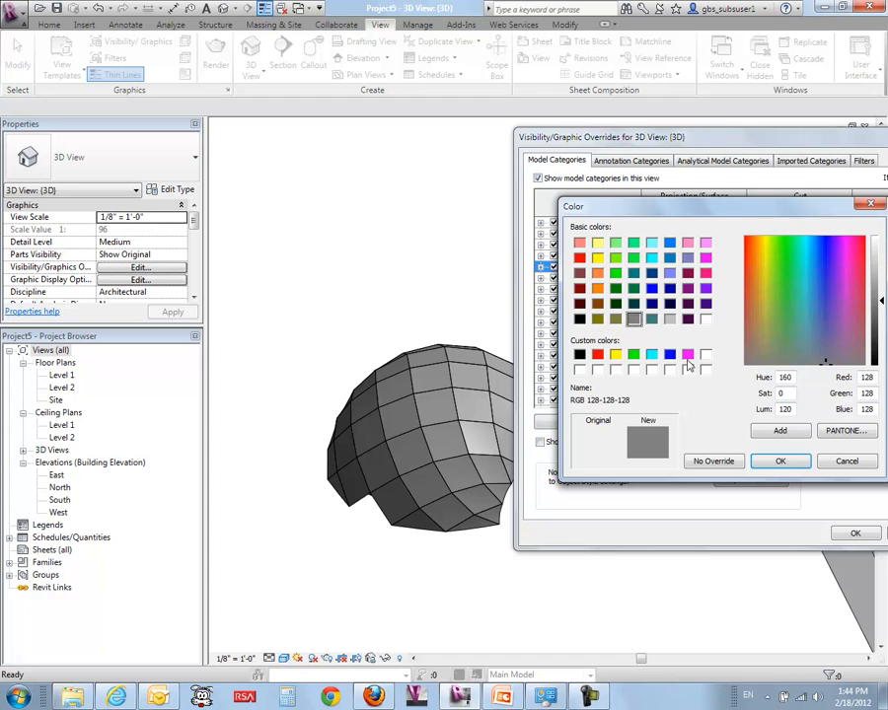
{"action": "left_click", "coordinate": [688, 354]}
{"action": "left_click", "coordinate": [780, 460]}
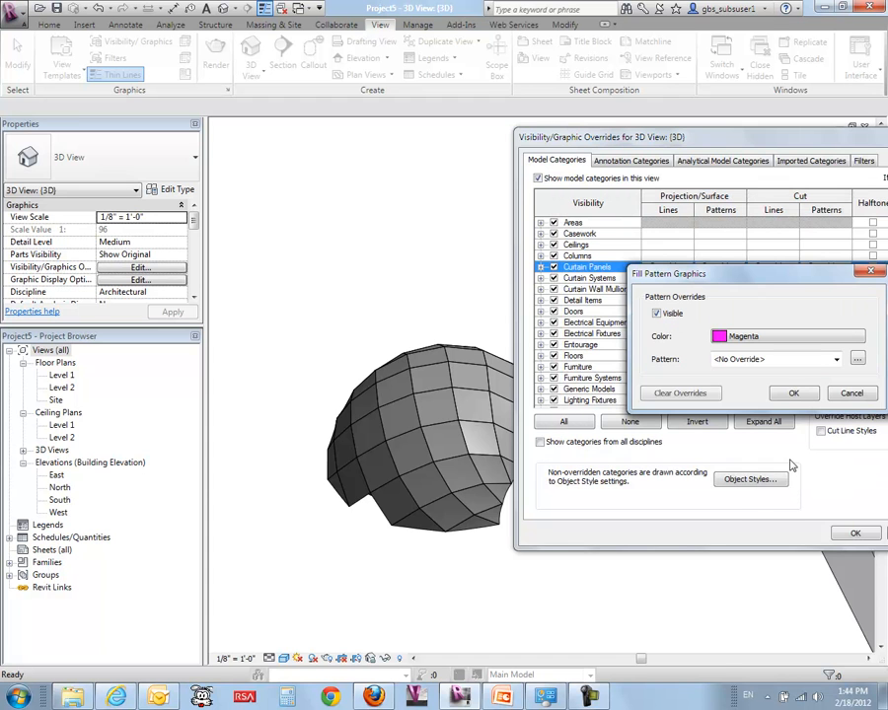
Set the Curtain Panels surface fill pattern to Masonry - Concrete Block and apply the overrides to the 3D view
{"action": "left_click", "coordinate": [833, 360]}
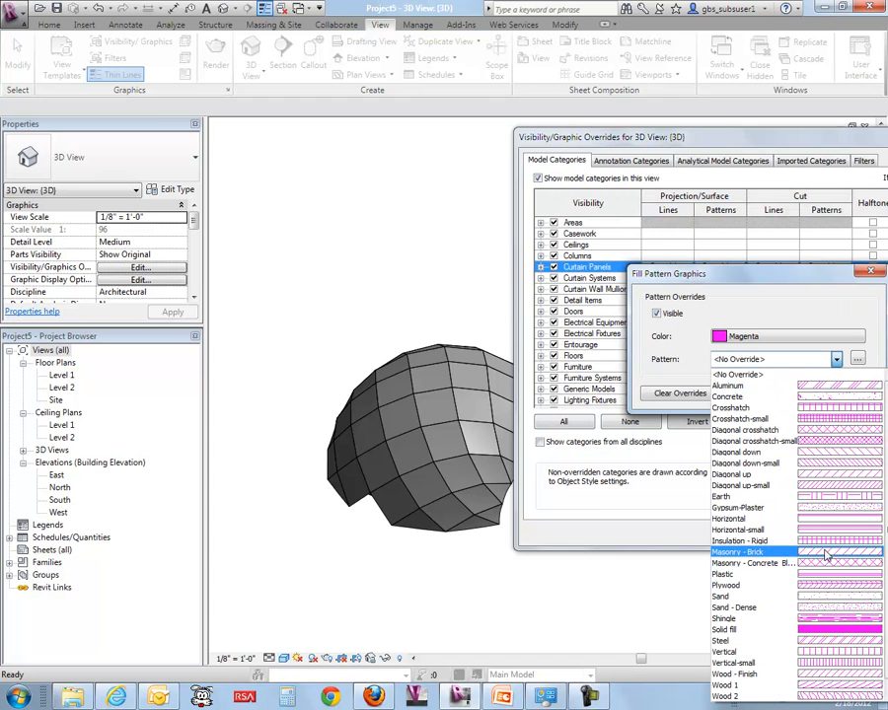
{"action": "left_click", "coordinate": [832, 566]}
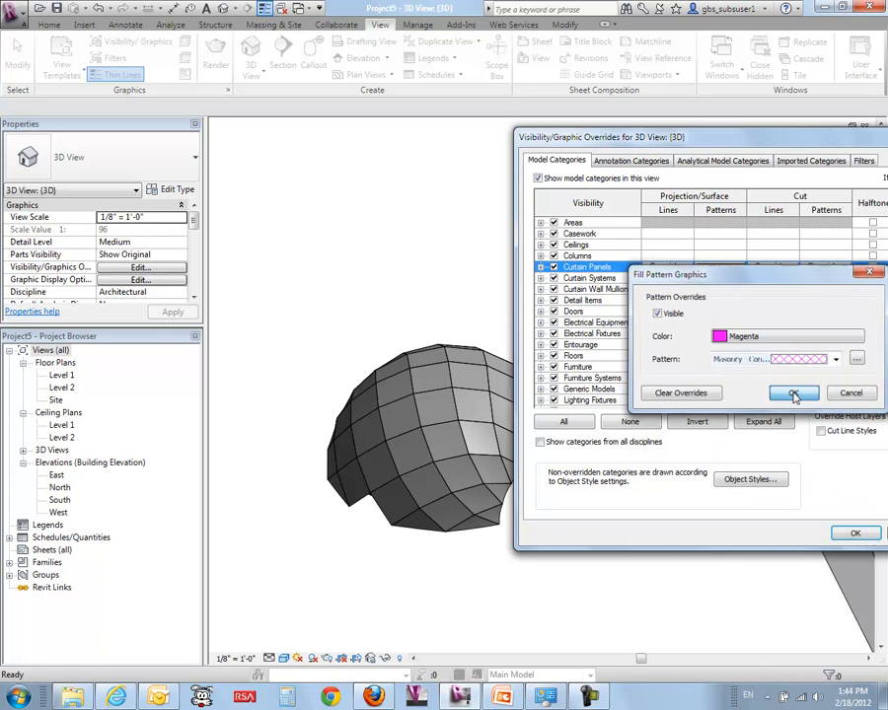
{"action": "left_click", "coordinate": [794, 393]}
{"action": "left_click_drag", "start_coordinate": [776, 131], "coordinate": [184, 107]}
{"action": "left_click", "coordinate": [373, 507]}
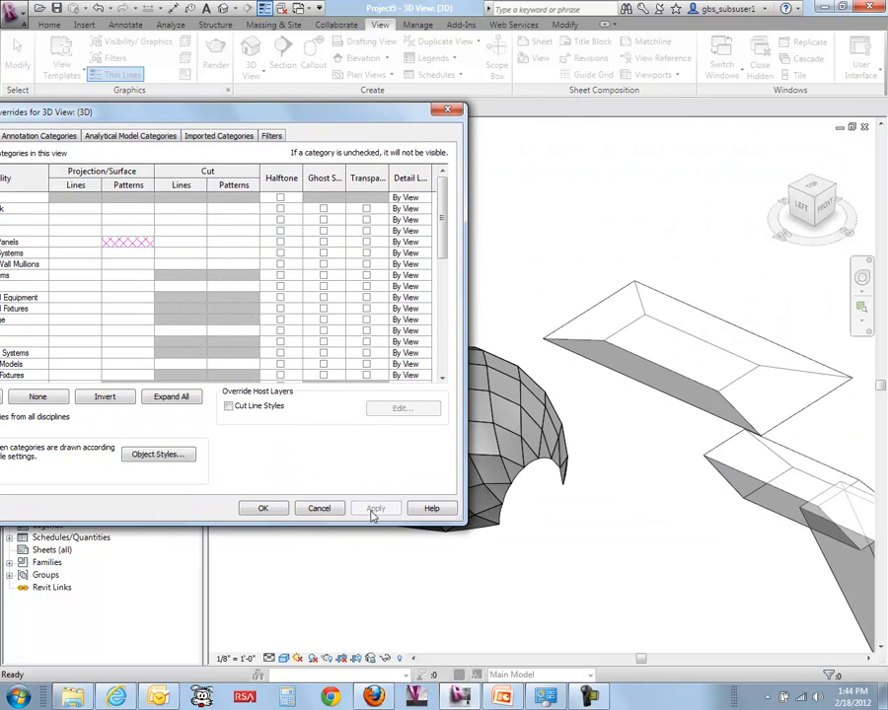
{"action": "left_click", "coordinate": [276, 509]}
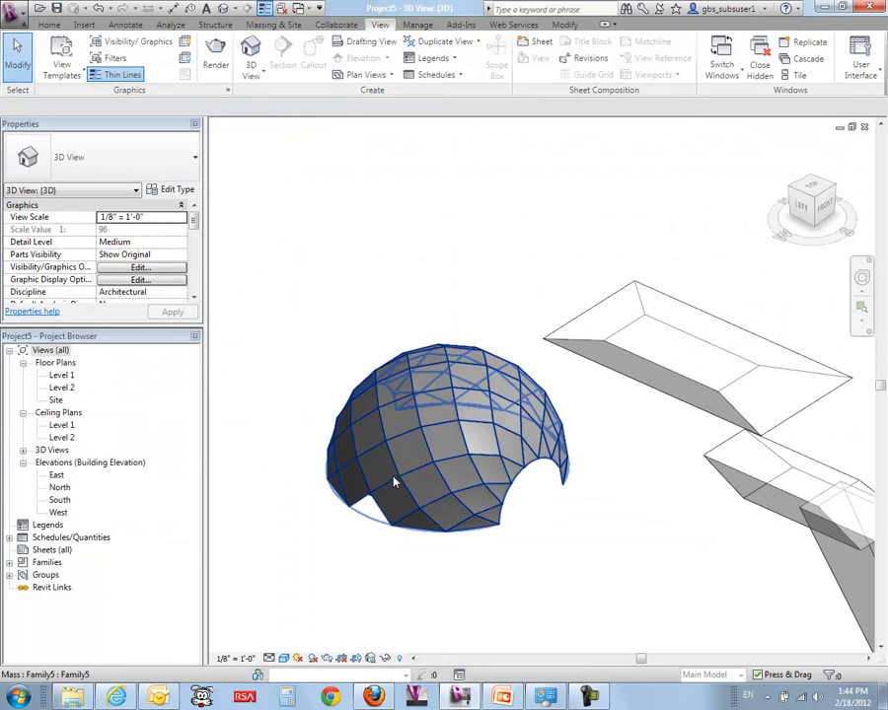
Examine the masonry surface pattern on the dome's curtain panels up close in the 3D view
{"action": "left_click", "coordinate": [397, 480]}
{"action": "scroll", "coordinate": [570, 542], "scroll_direction": "up", "scroll_amount": 2}
{"action": "scroll", "coordinate": [567, 544], "scroll_direction": "up", "scroll_amount": 1}
{"action": "left_click", "coordinate": [529, 523]}
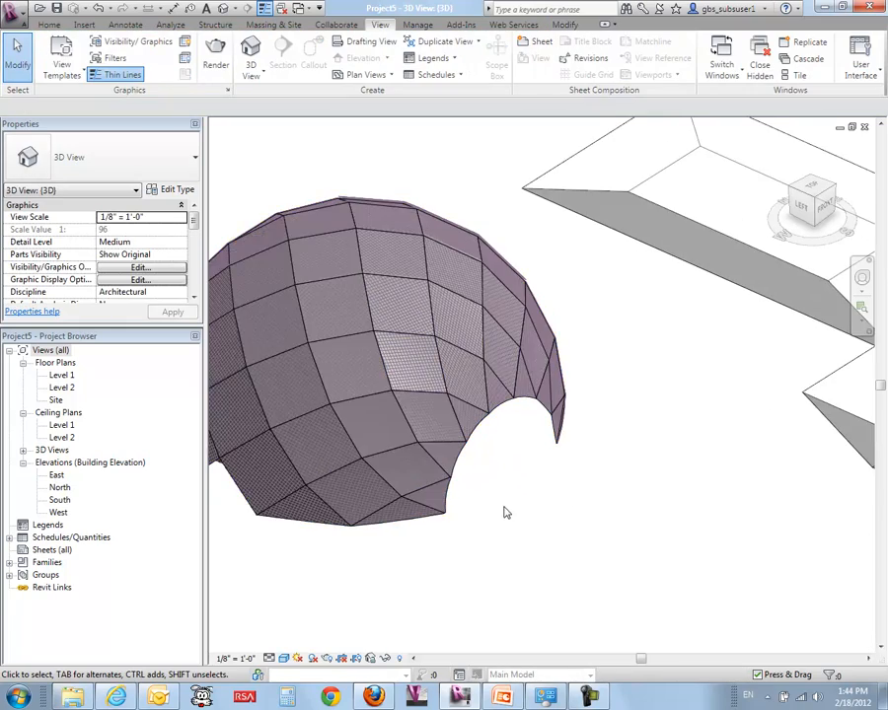
{"action": "middle_click_drag", "start_coordinate": [511, 515], "coordinate": [670, 566]}
{"action": "scroll", "coordinate": [457, 501], "scroll_direction": "up", "scroll_amount": 1}
{"action": "scroll", "coordinate": [388, 532], "scroll_direction": "up", "scroll_amount": 4}
{"action": "middle_click_drag", "start_coordinate": [355, 566], "coordinate": [363, 515]}
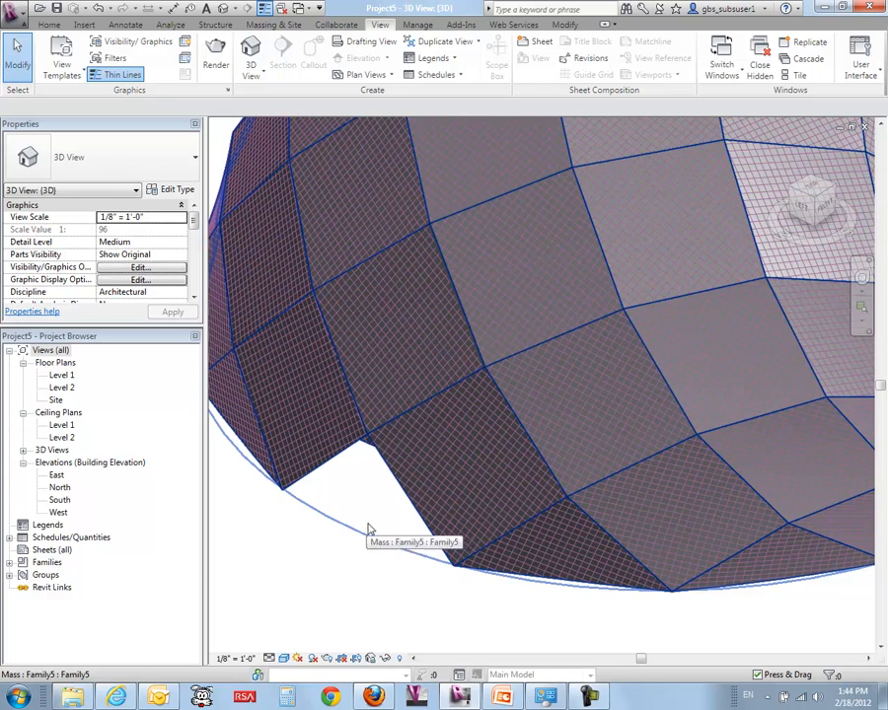
{"action": "scroll", "coordinate": [399, 498], "scroll_direction": "down", "scroll_amount": 4}
{"action": "middle_click_drag", "start_coordinate": [715, 549], "coordinate": [669, 558]}
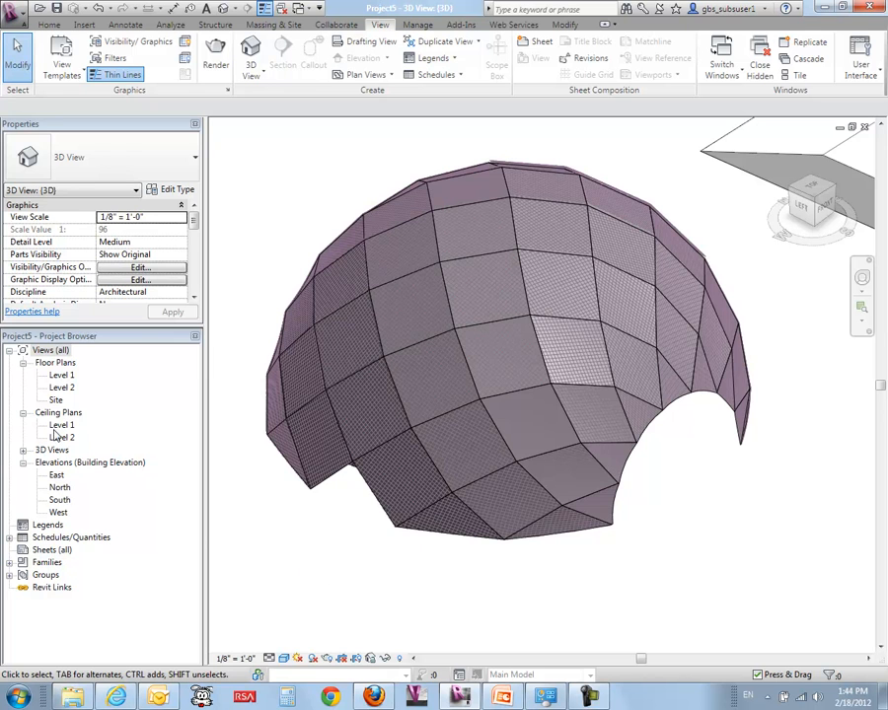
Open the Site floor plan, inspect the dome from above with shading, and close the plan
{"action": "double_click", "coordinate": [56, 399]}
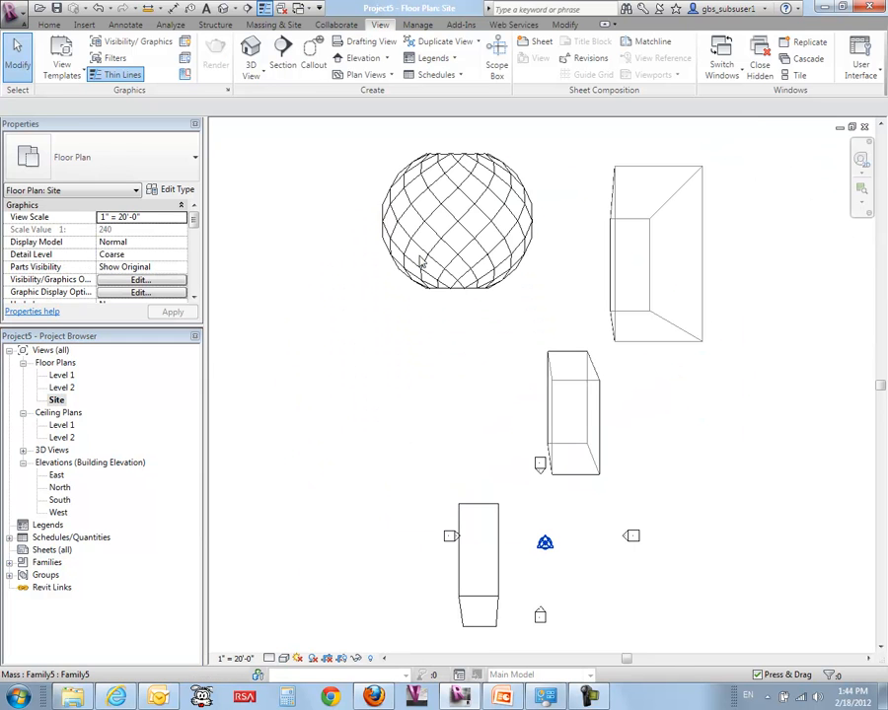
{"action": "middle_click_drag", "start_coordinate": [472, 232], "coordinate": [467, 305]}
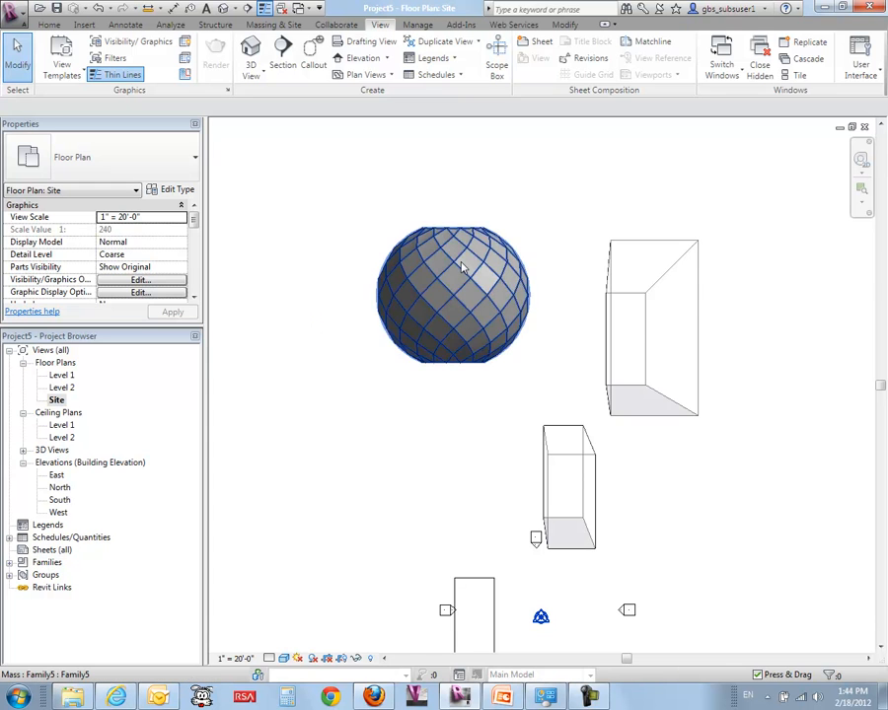
{"action": "scroll", "coordinate": [454, 263], "scroll_direction": "up", "scroll_amount": 4}
{"action": "middle_click_drag", "start_coordinate": [276, 250], "coordinate": [301, 333]}
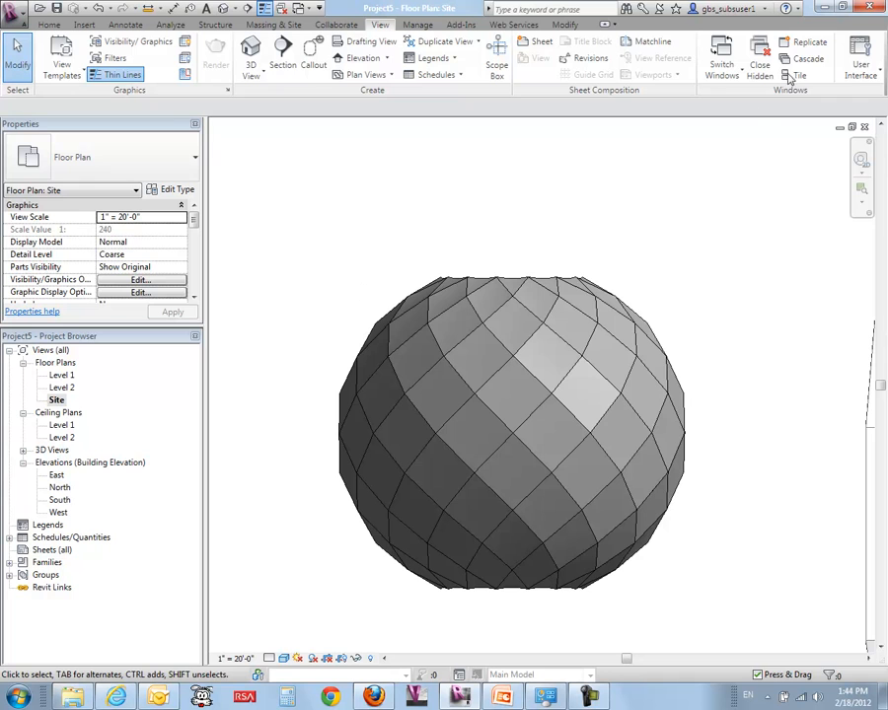
{"action": "left_click", "coordinate": [865, 127]}
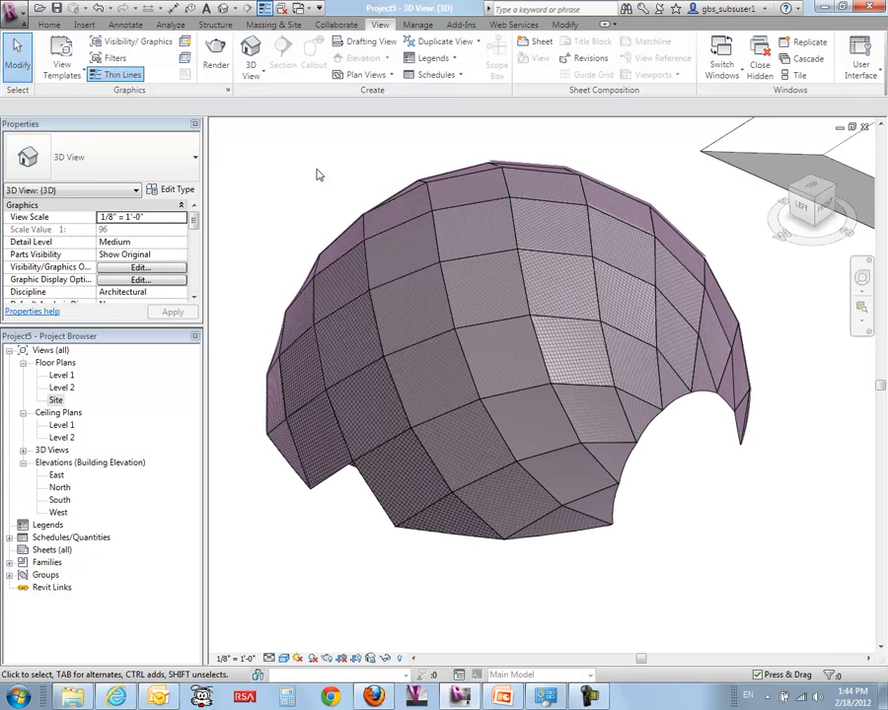
{"action": "scroll", "coordinate": [317, 175], "scroll_direction": "down", "scroll_amount": 2}
{"action": "mouse_move", "coordinate": [316, 178]}
{"action": "middle_mouse_down"}
{"action": "mouse_move", "coordinate": [330, 243]}
{"action": "mouse_move", "coordinate": [309, 287]}
{"action": "middle_mouse_up"}
{"action": "scroll", "coordinate": [309, 291], "scroll_direction": "up", "scroll_amount": 5}
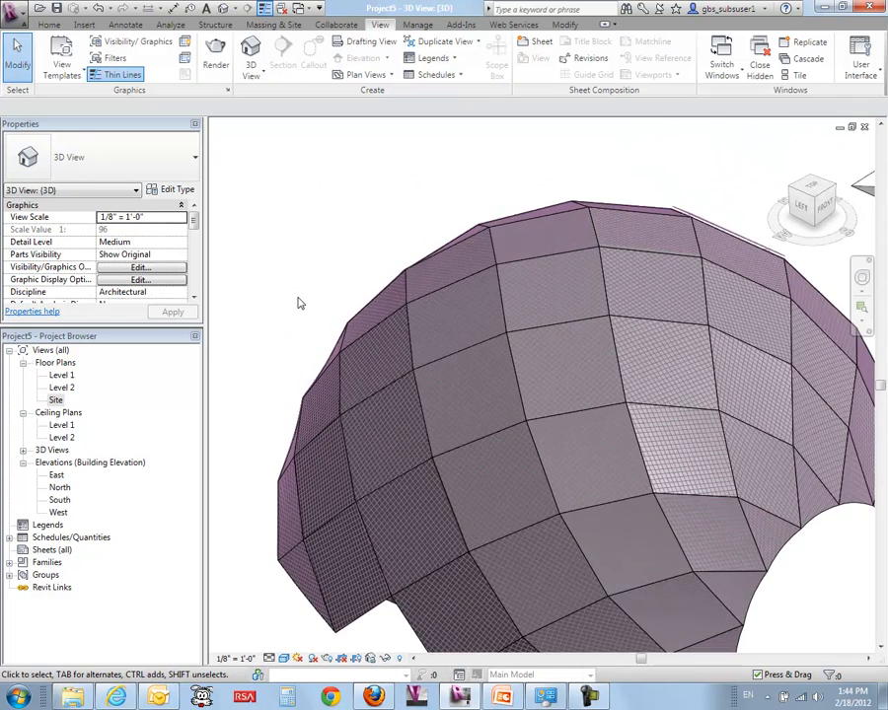
{"action": "scroll", "coordinate": [310, 302], "scroll_direction": "down", "scroll_amount": 5}
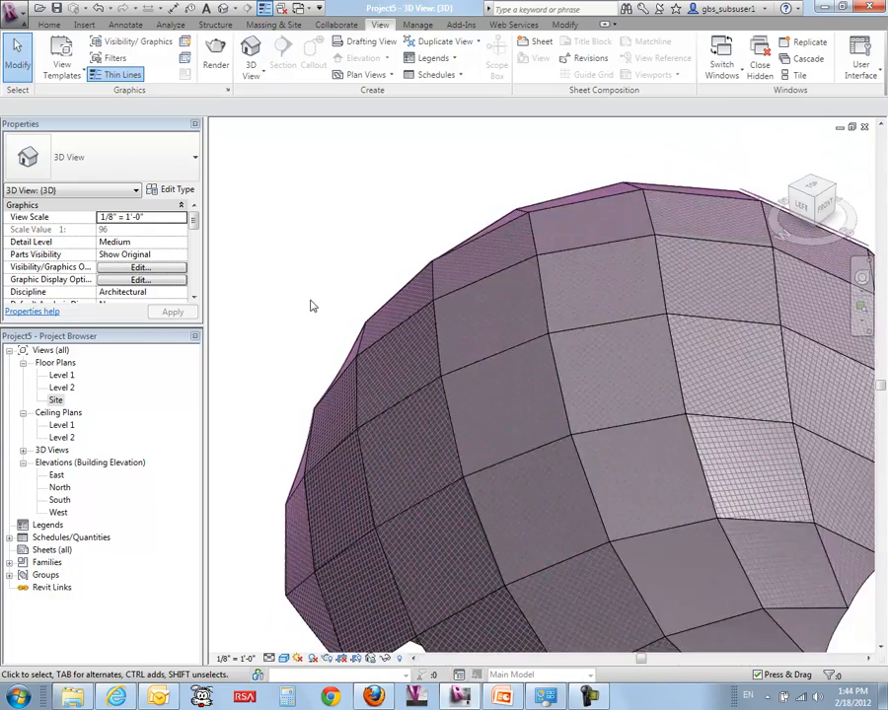
{"action": "middle_click_drag", "start_coordinate": [311, 303], "coordinate": [305, 274], "text": "shift"}
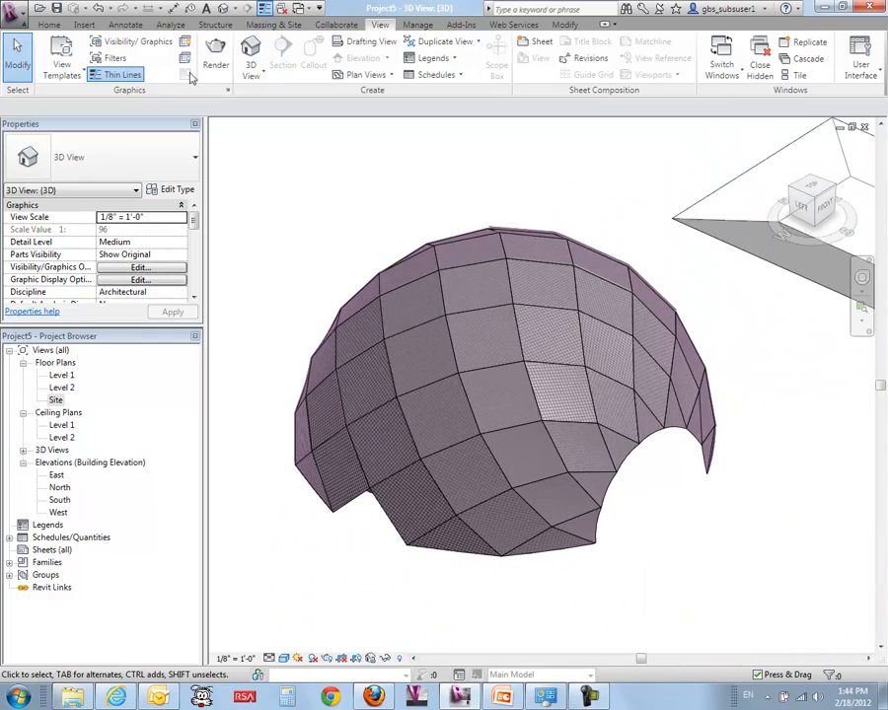
Reset the Curtain Panels surface pattern color and fill pattern to <No Override> in the 3D view's Visibility/Graphic Overrides and apply the change
{"action": "left_click", "coordinate": [136, 45]}
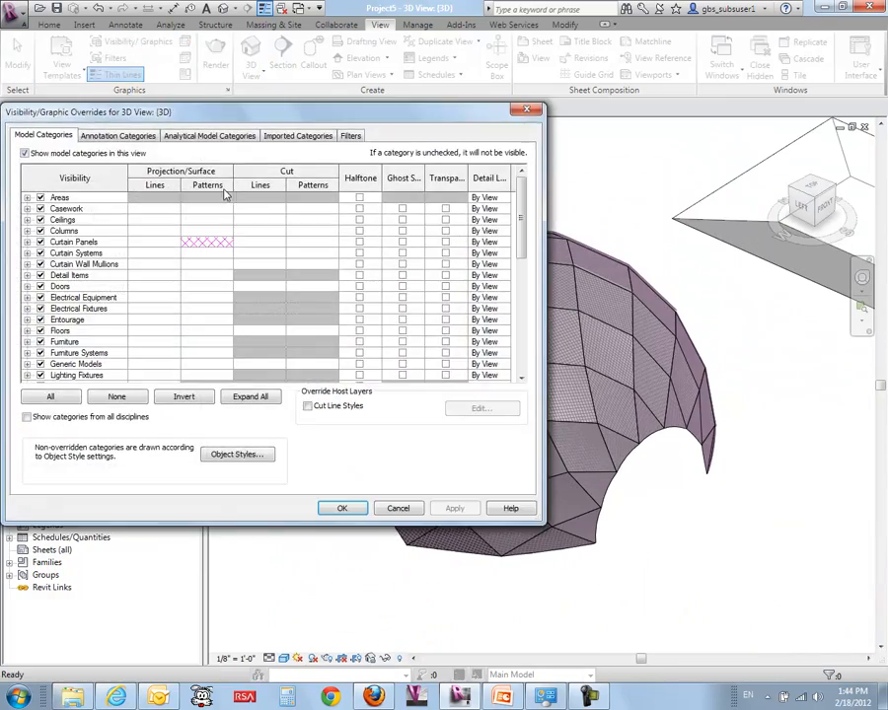
{"action": "left_click", "coordinate": [223, 244]}
{"action": "left_click", "coordinate": [225, 247]}
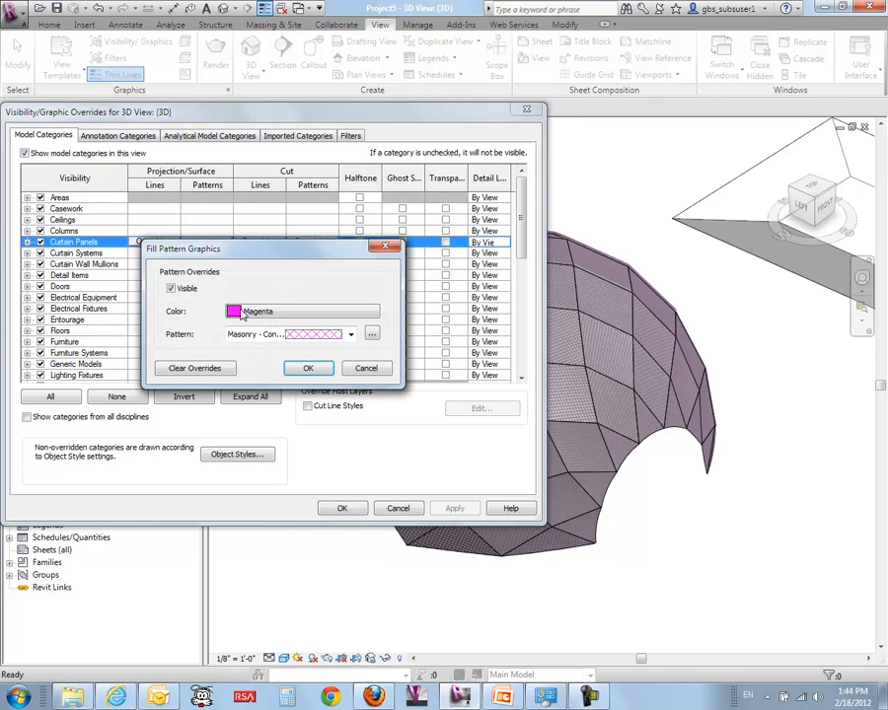
{"action": "left_click", "coordinate": [342, 313]}
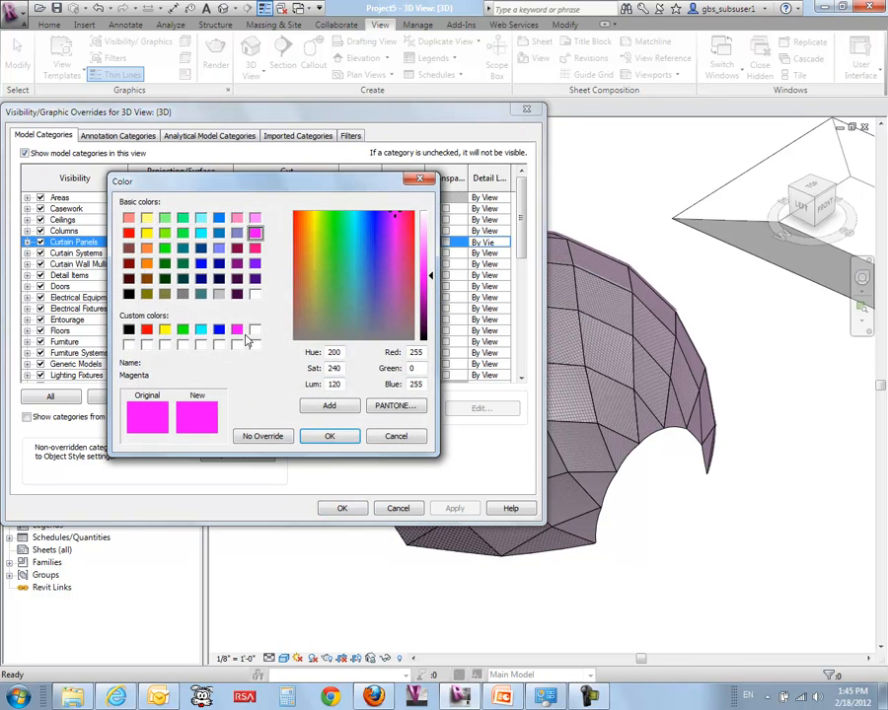
{"action": "left_click", "coordinate": [279, 432]}
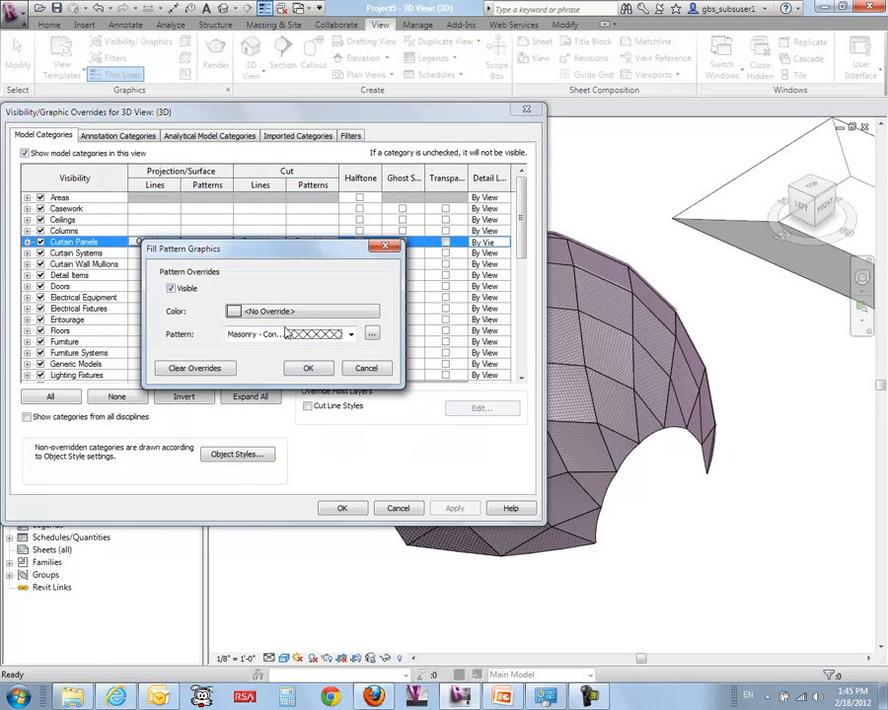
{"action": "left_click", "coordinate": [351, 335]}
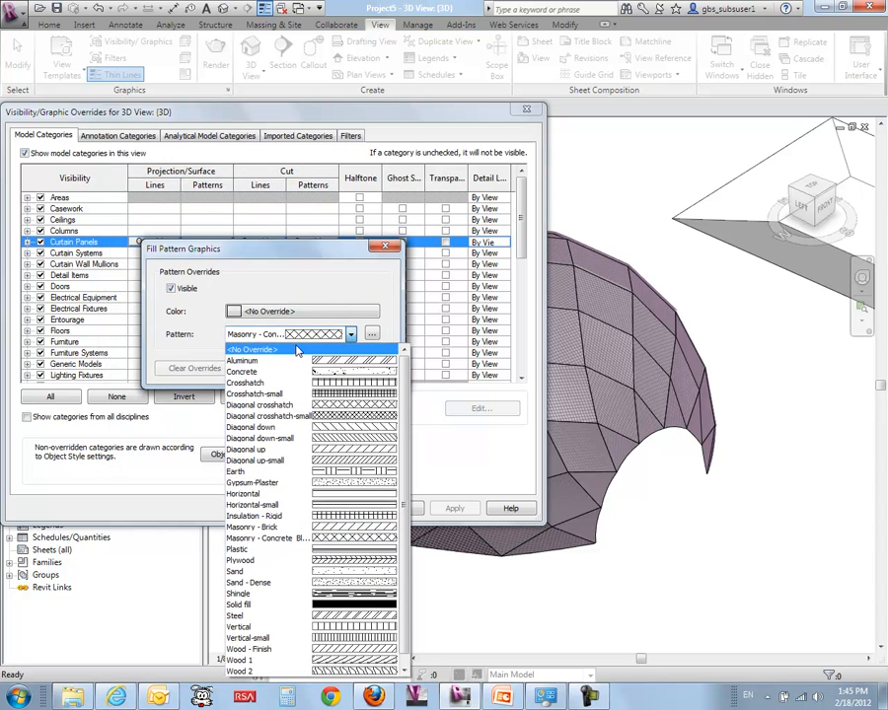
{"action": "left_click", "coordinate": [253, 349]}
{"action": "left_click", "coordinate": [307, 366]}
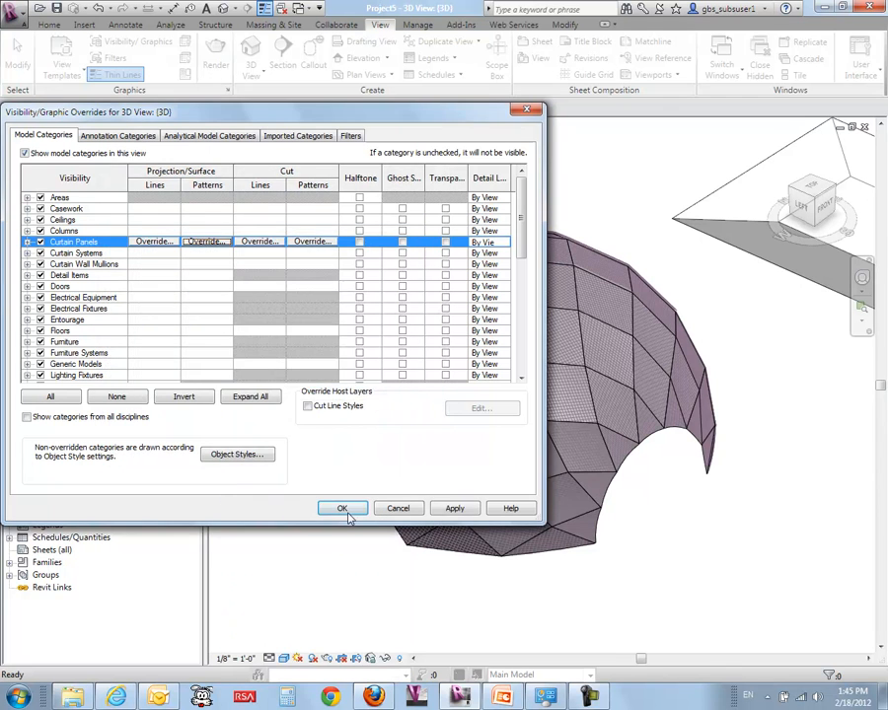
{"action": "left_click", "coordinate": [454, 508]}
{"action": "left_click_drag", "start_coordinate": [259, 123], "coordinate": [796, 190]}
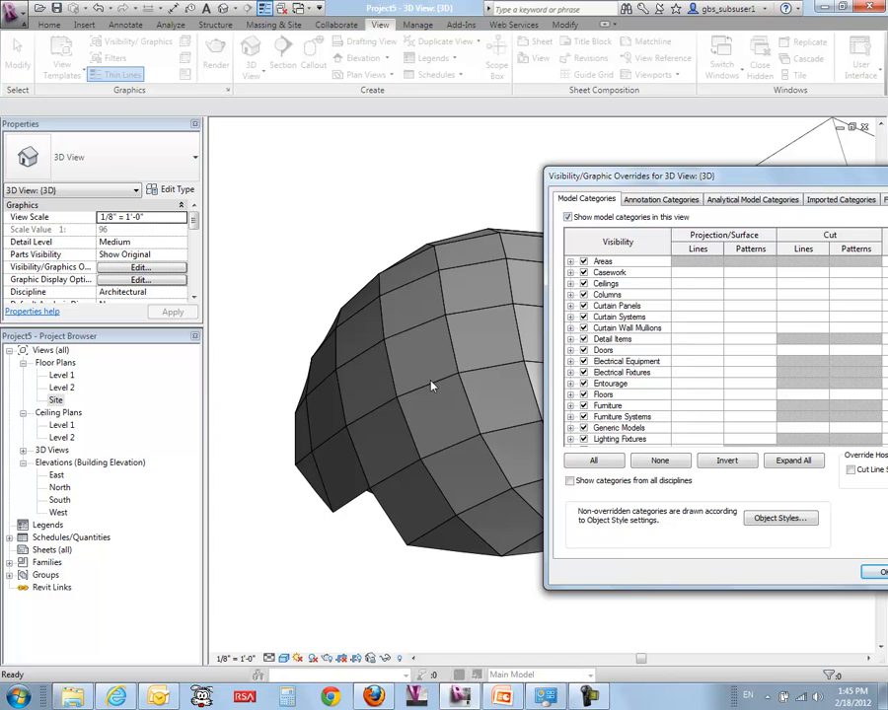
{"action": "left_click_drag", "start_coordinate": [790, 180], "coordinate": [307, 165]}
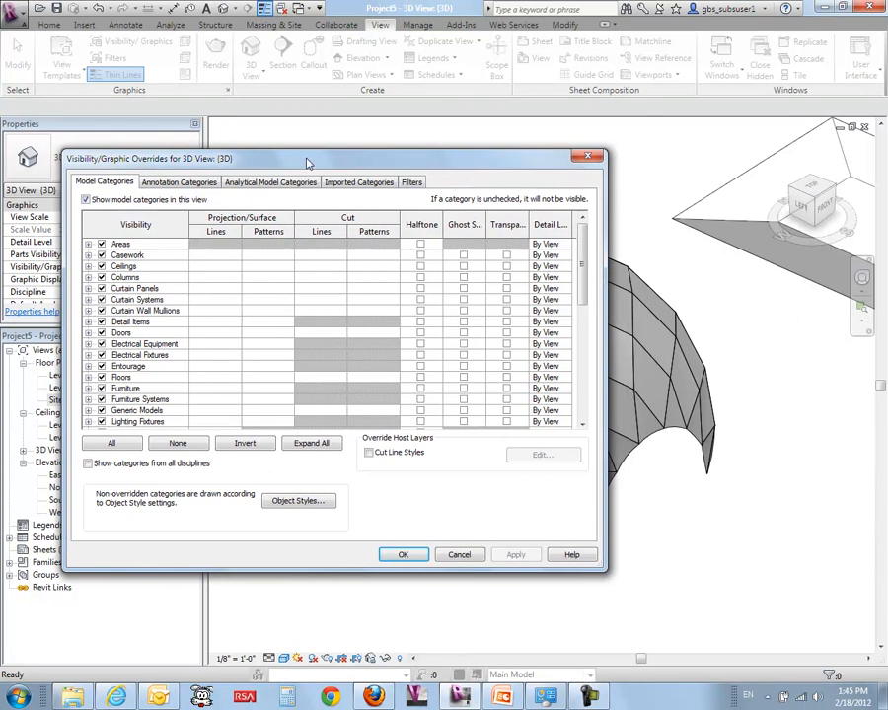
Create a new view filter named Deflection1 from the 3D view's filter overrides
{"action": "left_click", "coordinate": [411, 181]}
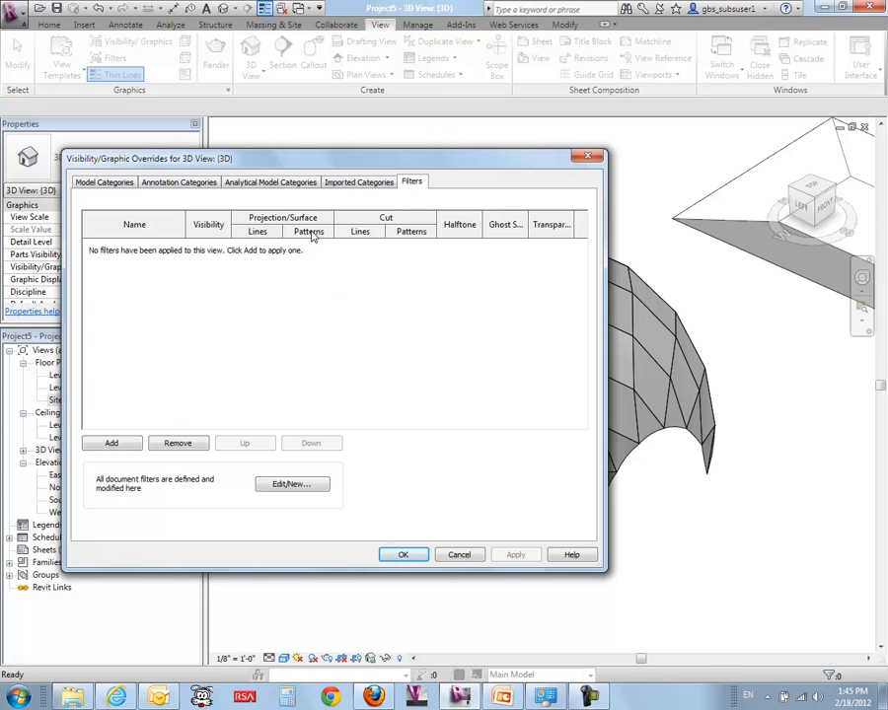
{"action": "left_click_drag", "start_coordinate": [325, 165], "coordinate": [268, 148]}
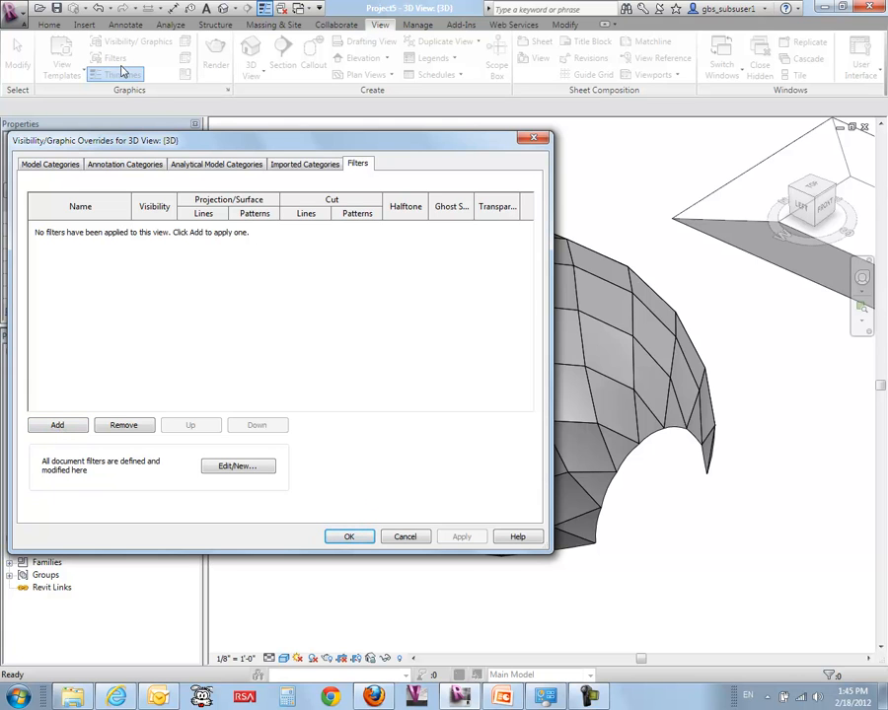
{"action": "left_click", "coordinate": [57, 425]}
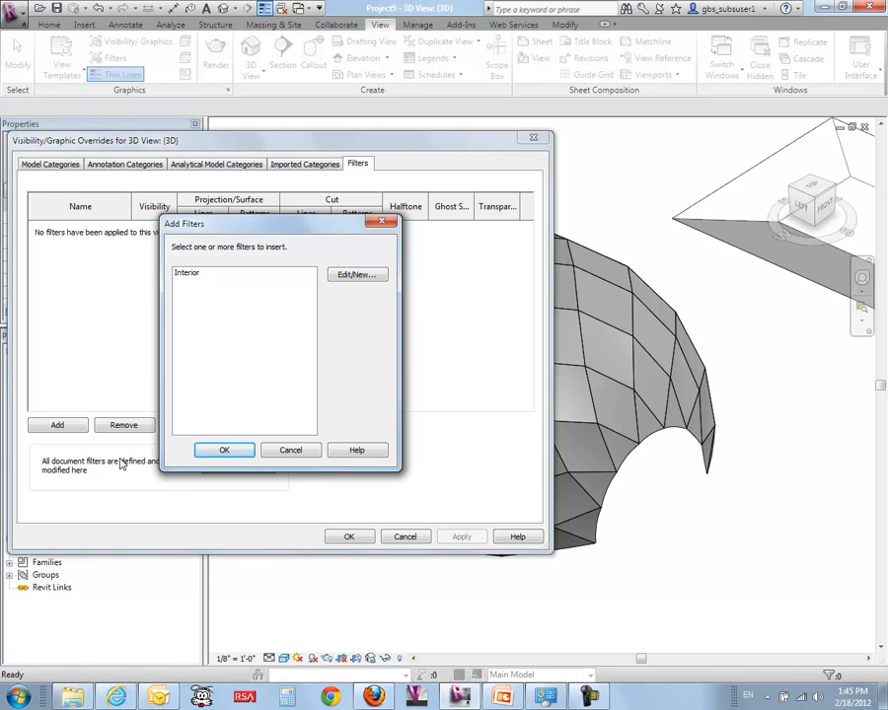
{"action": "left_click", "coordinate": [357, 275]}
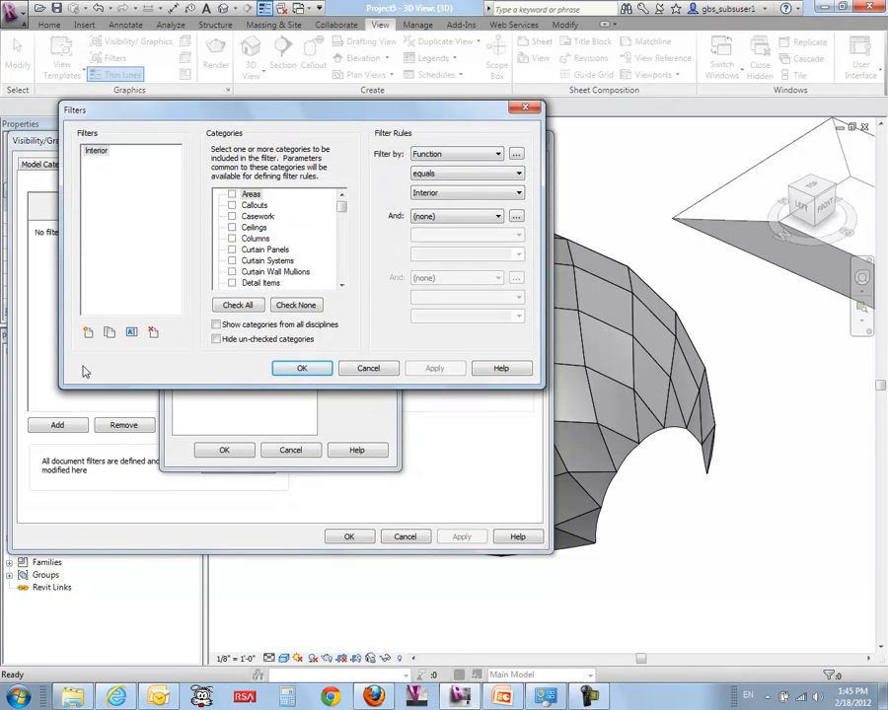
{"action": "left_click", "coordinate": [88, 334]}
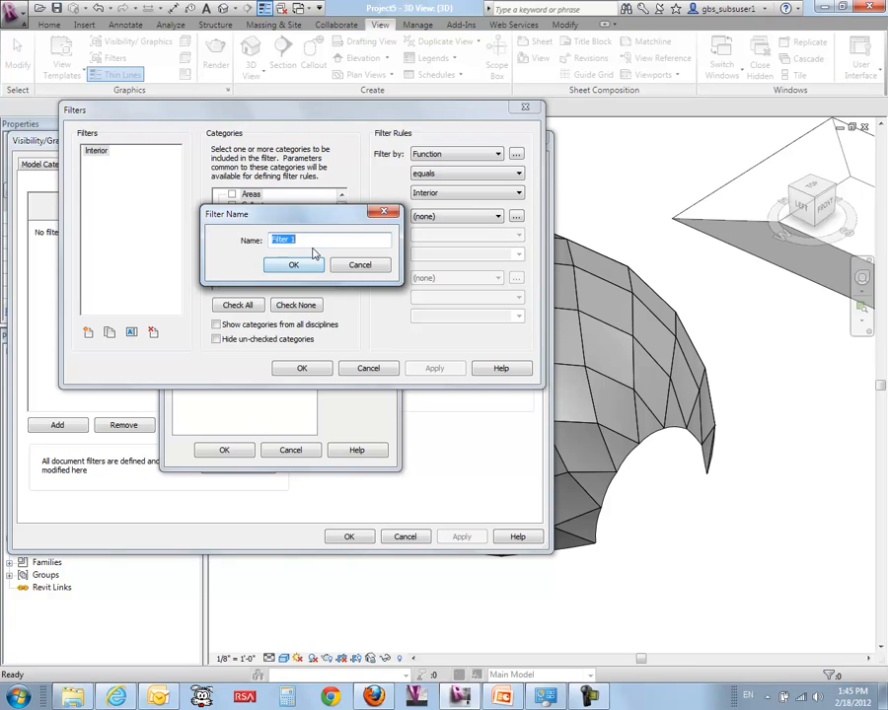
{"action": "type", "text": "Deflection1"}
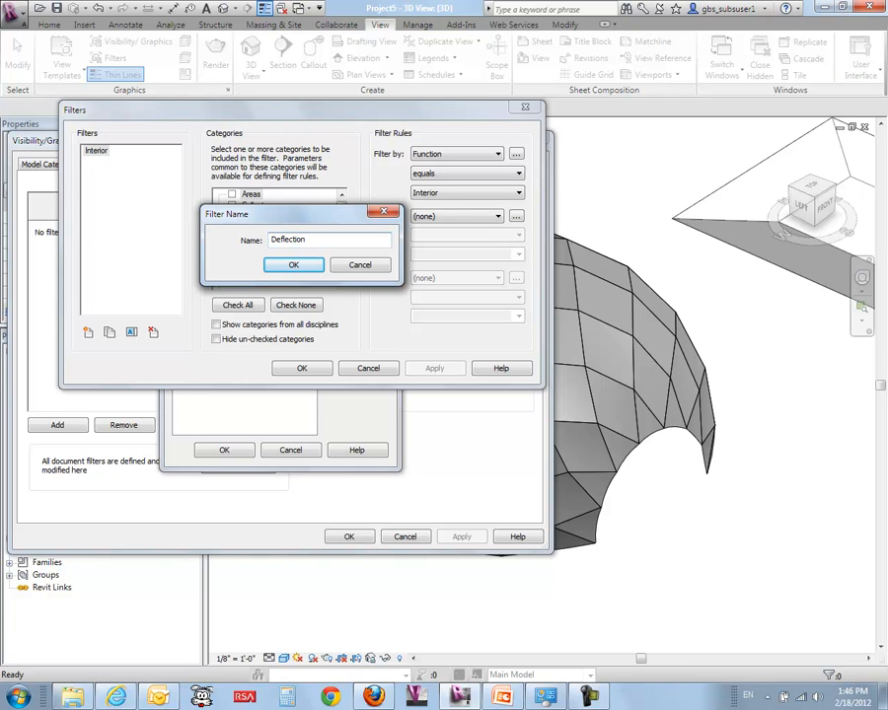
{"action": "left_click", "coordinate": [319, 267]}
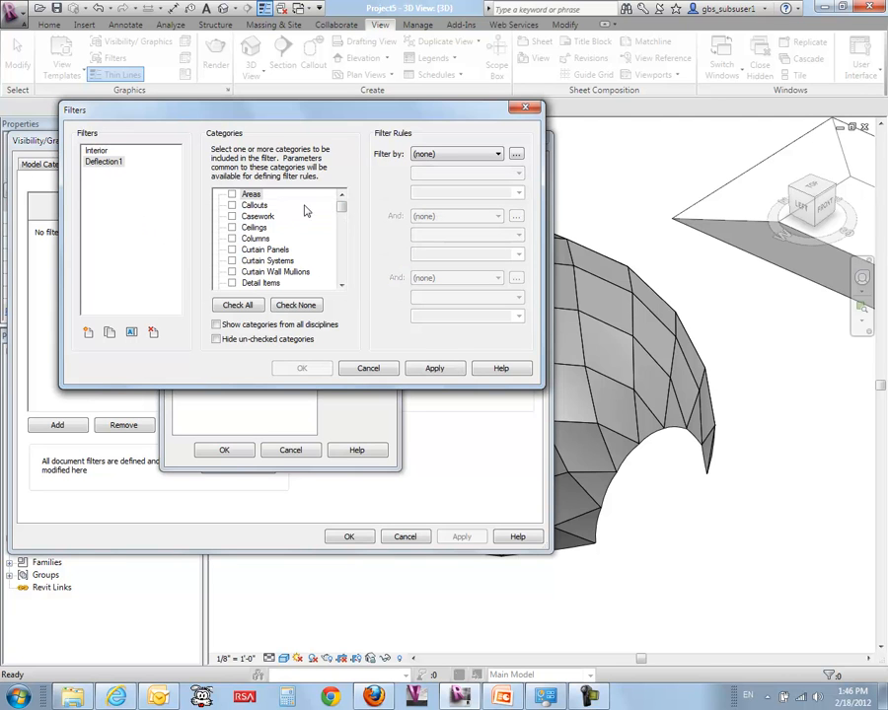
Include the Curtain Panels category in the Deflection1 filter
{"action": "mouse_move", "coordinate": [340, 205]}
{"action": "left_mouse_down"}
{"action": "mouse_move", "coordinate": [340, 277]}
{"action": "mouse_move", "coordinate": [343, 205]}
{"action": "left_mouse_up"}
{"action": "left_click", "coordinate": [232, 250]}
{"action": "left_click", "coordinate": [231, 251]}
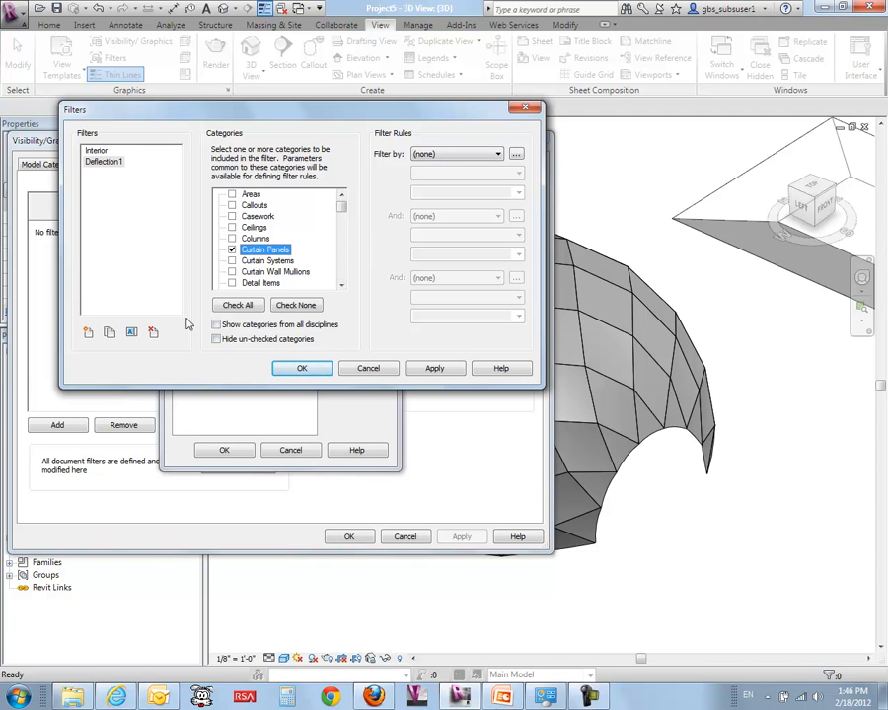
Check the available filter-rule parameters and the project parameters for a deflection parameter, without choosing one
{"action": "left_click", "coordinate": [498, 155]}
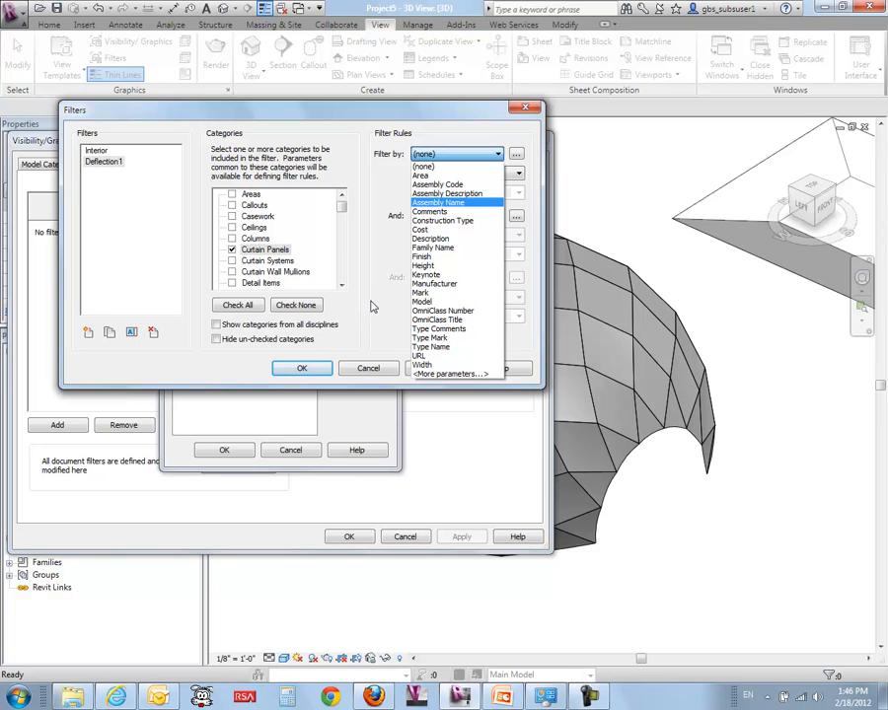
{"action": "left_click", "coordinate": [353, 155]}
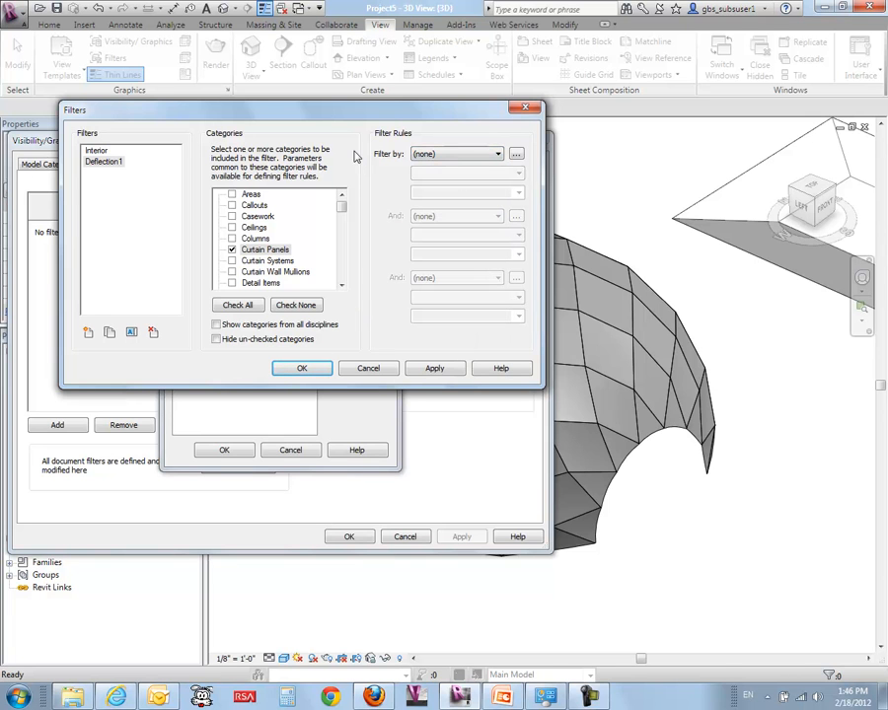
{"action": "left_click", "coordinate": [515, 155]}
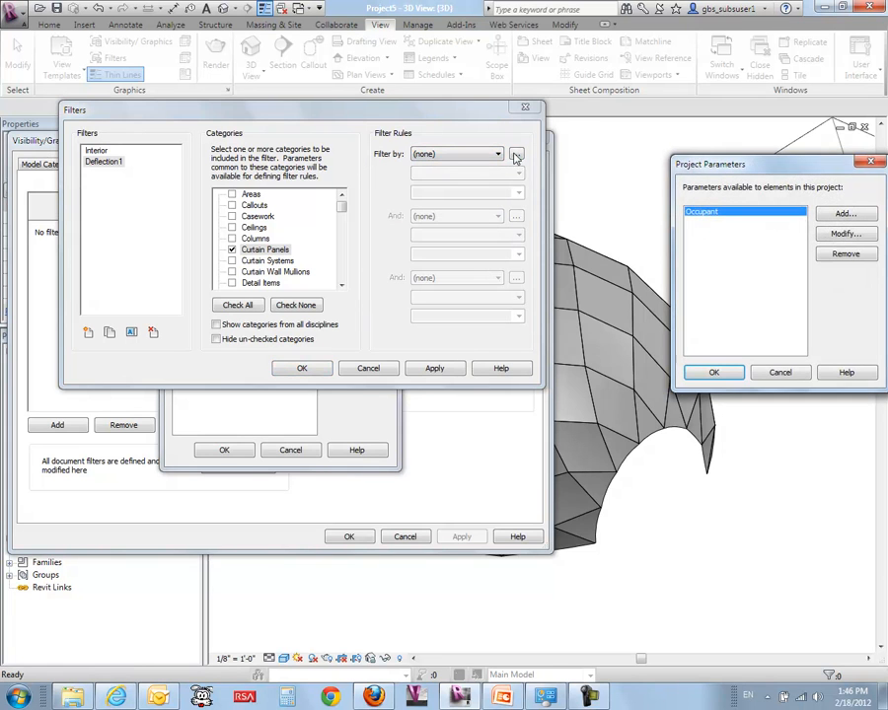
{"action": "left_click", "coordinate": [781, 372]}
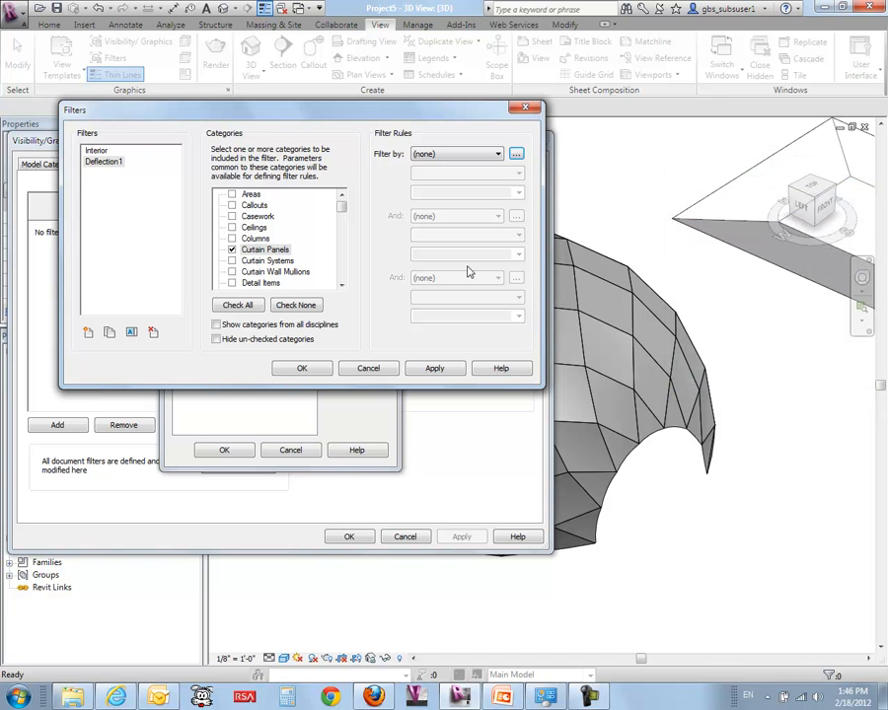
{"action": "left_click", "coordinate": [497, 154]}
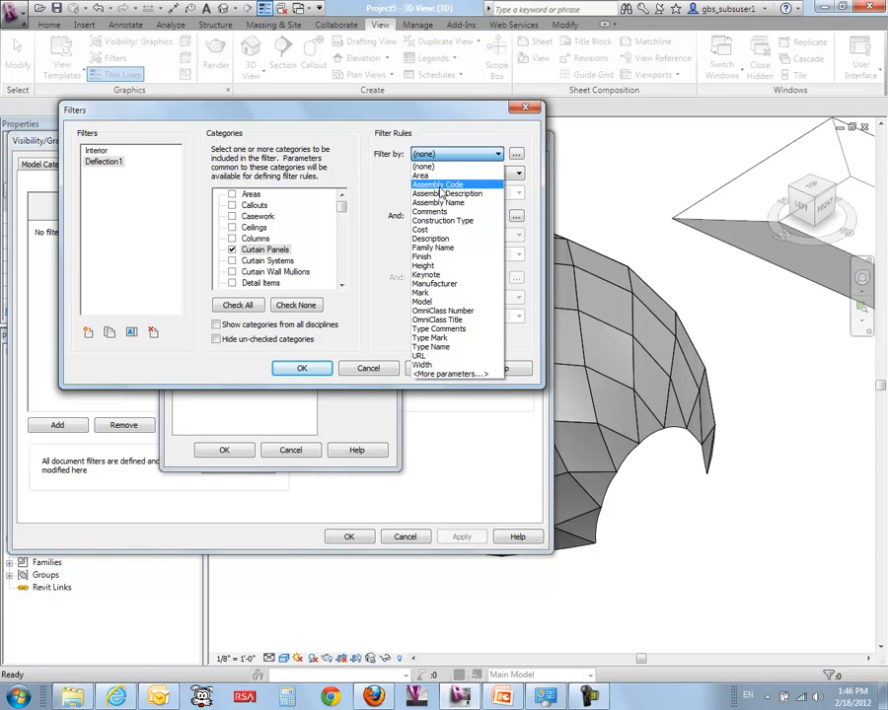
{"action": "left_click", "coordinate": [355, 189]}
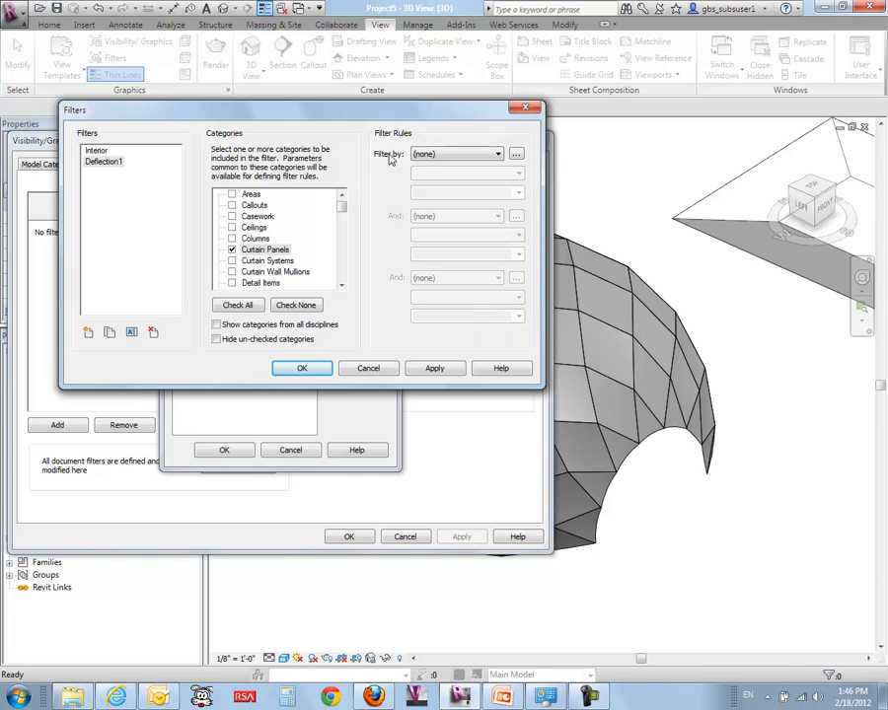
Add the shared parameter MidPointLength from the Deflection group as an instance project parameter for the Curtain Panels category
{"action": "left_click", "coordinate": [516, 154]}
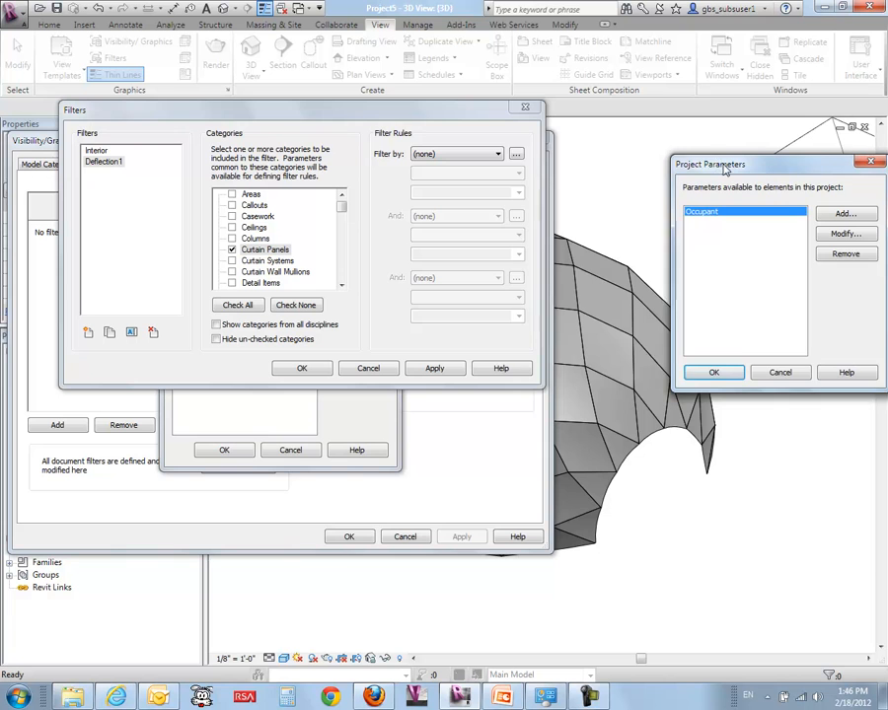
{"action": "left_click_drag", "start_coordinate": [725, 170], "coordinate": [551, 155]}
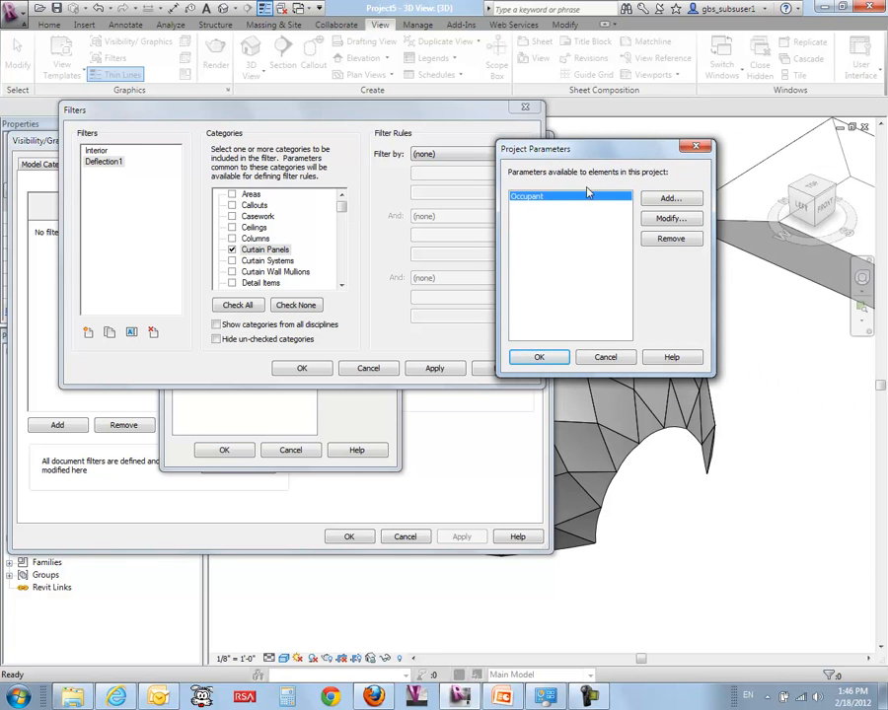
{"action": "left_click", "coordinate": [670, 198]}
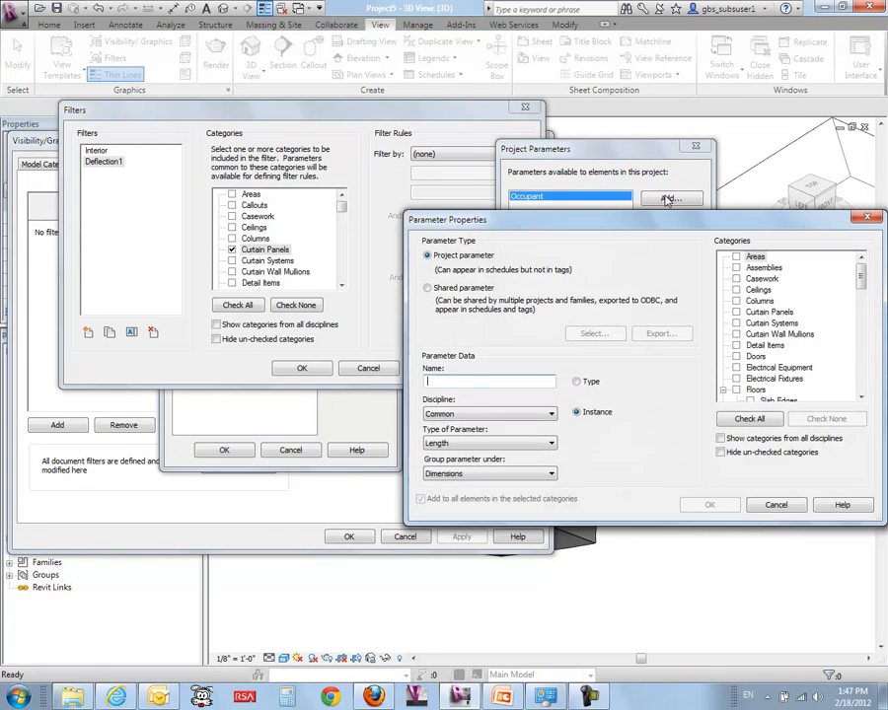
{"action": "left_click", "coordinate": [427, 287]}
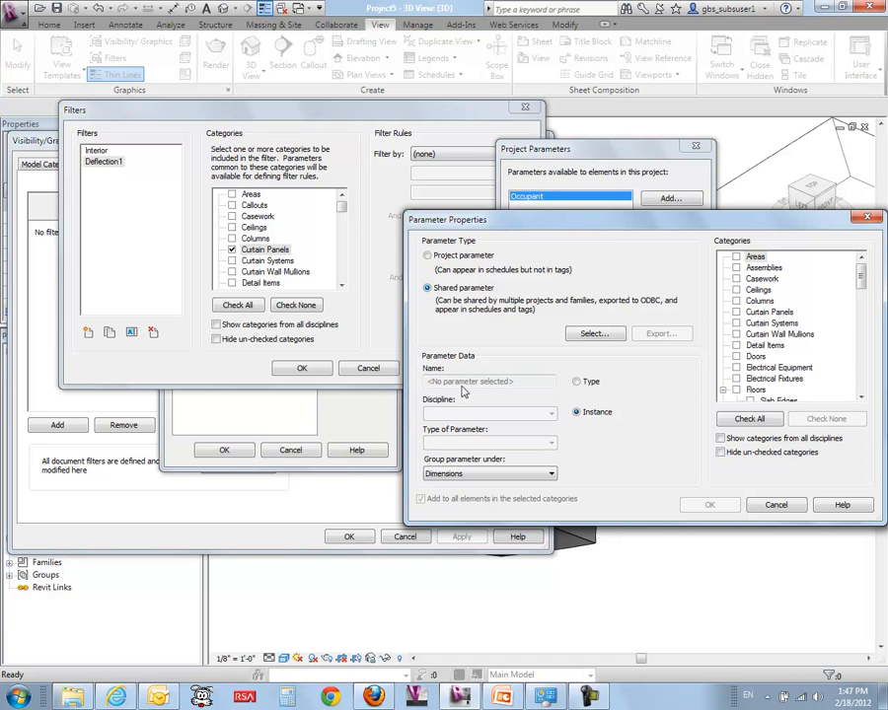
{"action": "left_click_drag", "start_coordinate": [552, 219], "coordinate": [239, 213]}
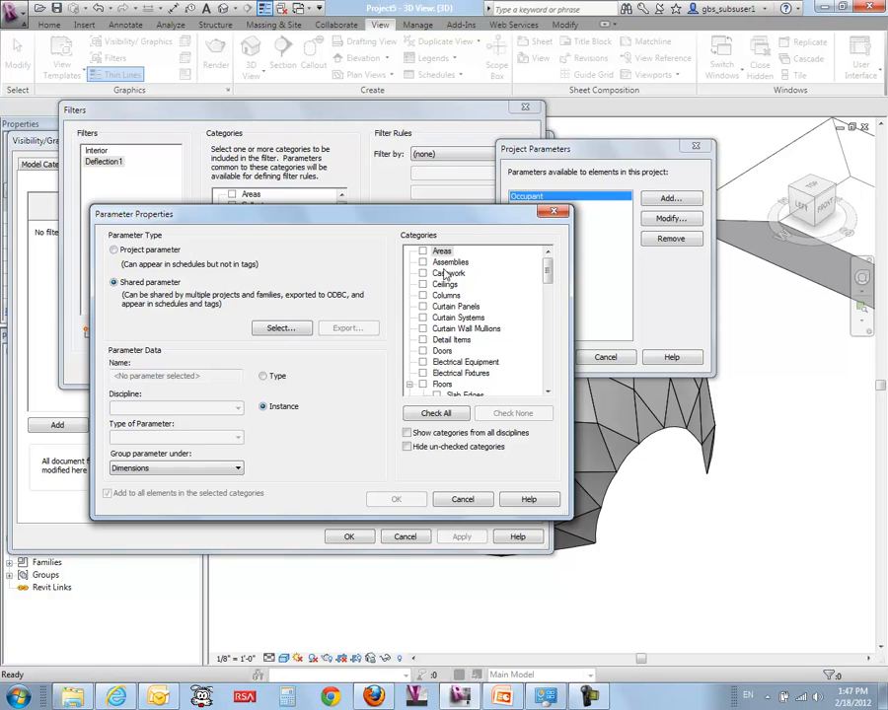
{"action": "left_click", "coordinate": [423, 307]}
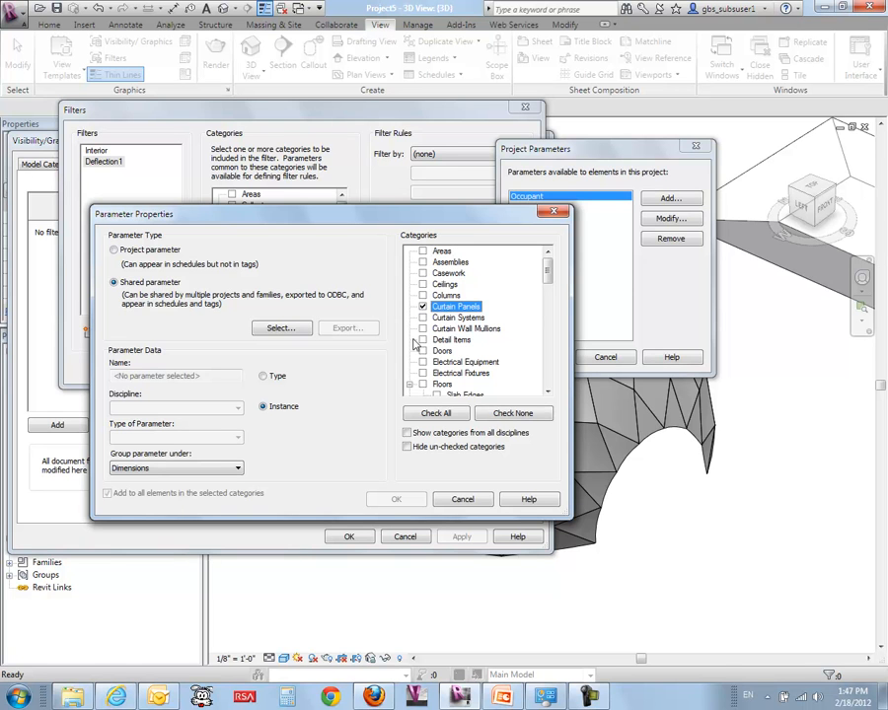
{"action": "left_click", "coordinate": [275, 326]}
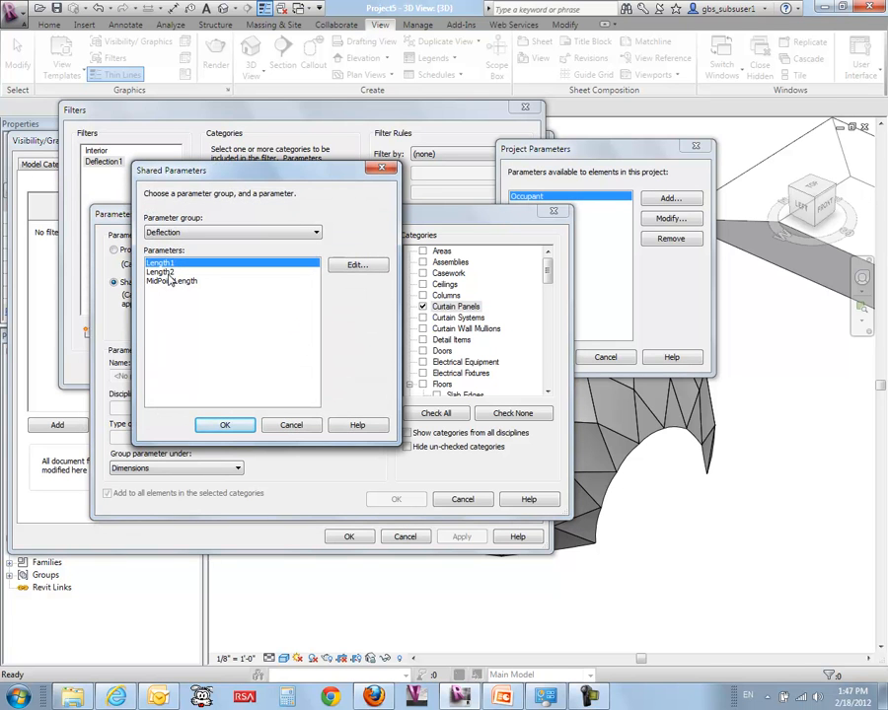
{"action": "left_click", "coordinate": [172, 281]}
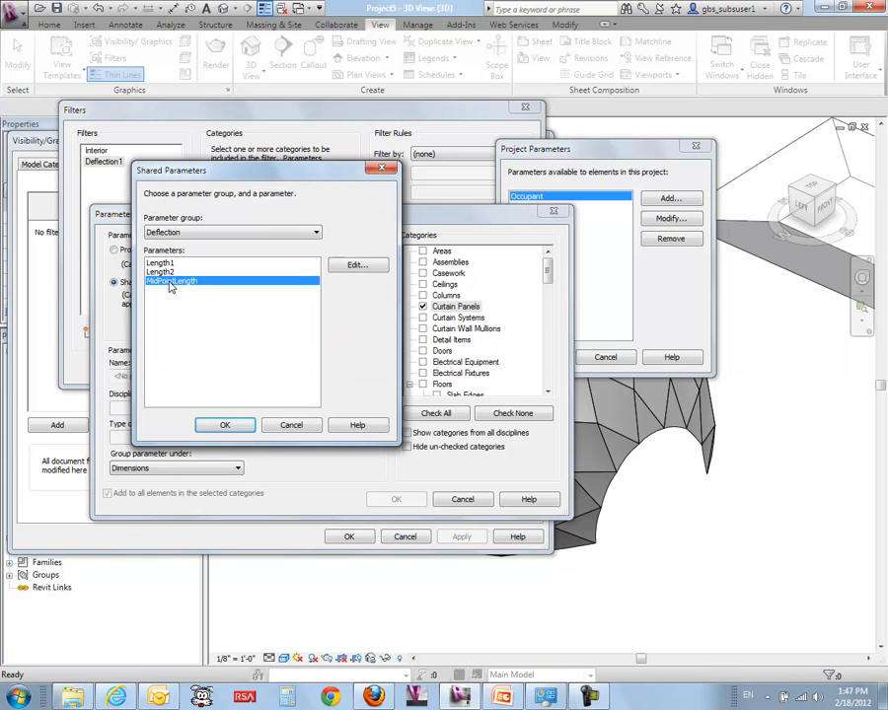
{"action": "left_click", "coordinate": [224, 424]}
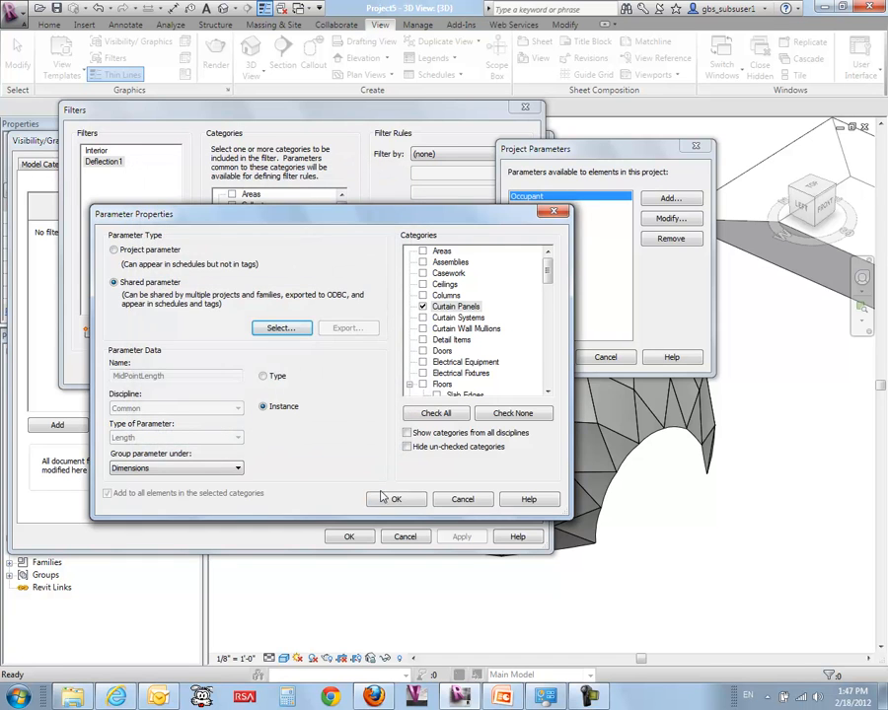
{"action": "left_click", "coordinate": [395, 499]}
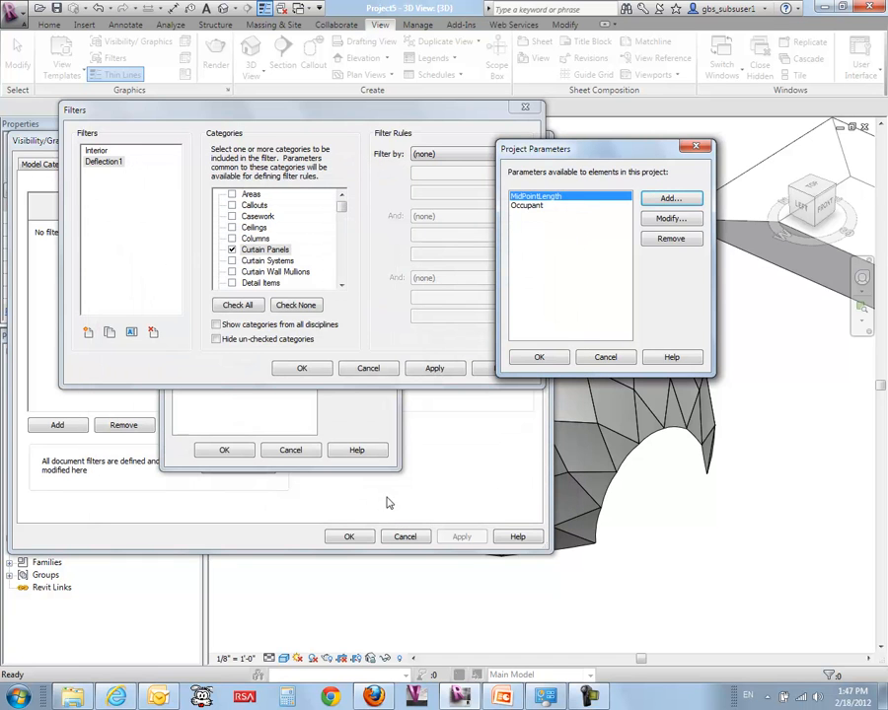
{"action": "left_click", "coordinate": [538, 359]}
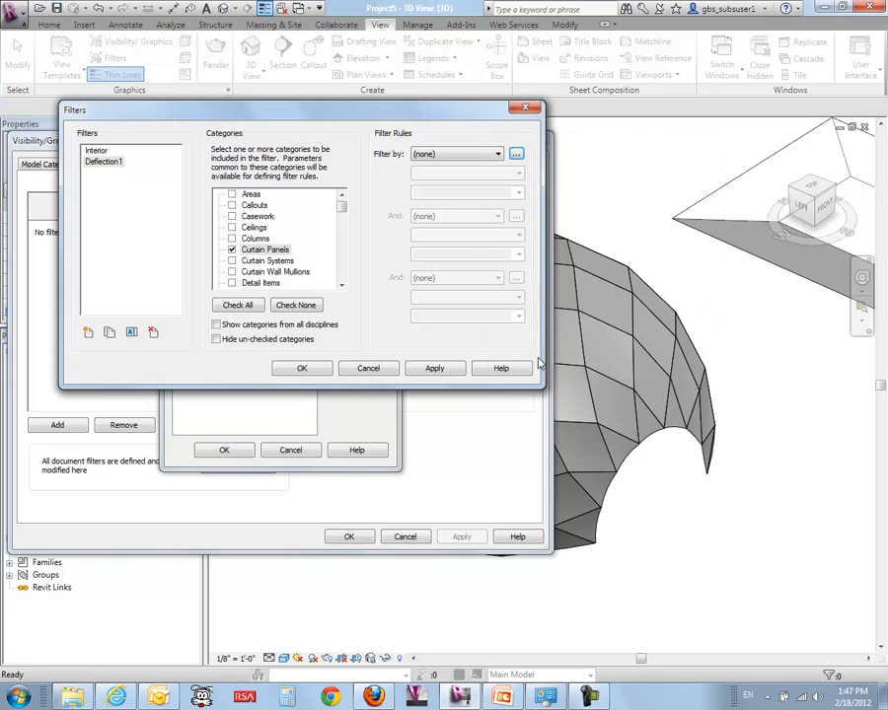
Set the Deflection1 rule to MidPointLength is less than 2' and add the filter to the 3D view's overrides
{"action": "left_click", "coordinate": [499, 155]}
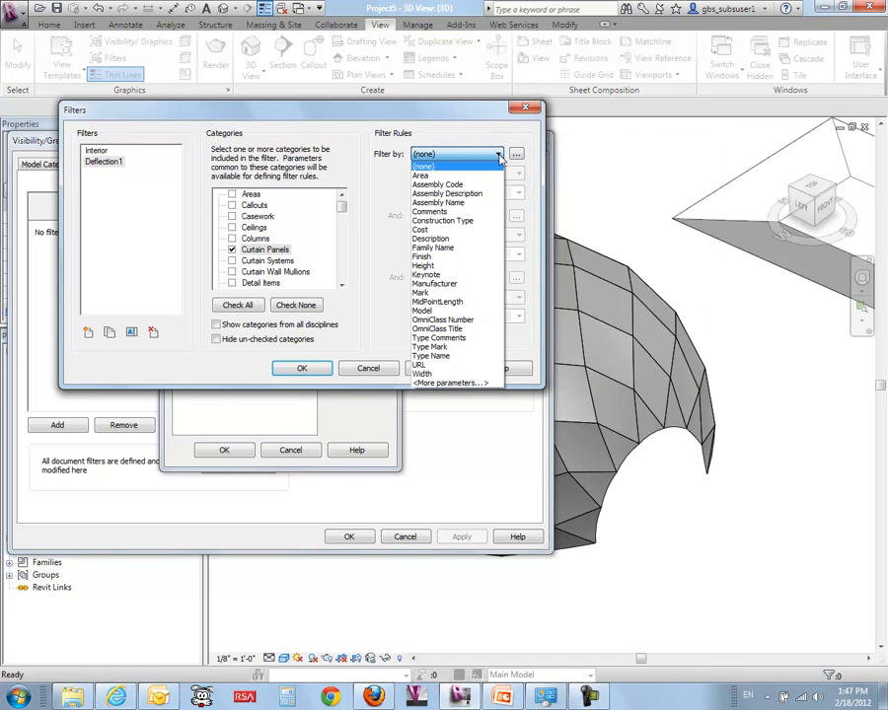
{"action": "left_click", "coordinate": [459, 302]}
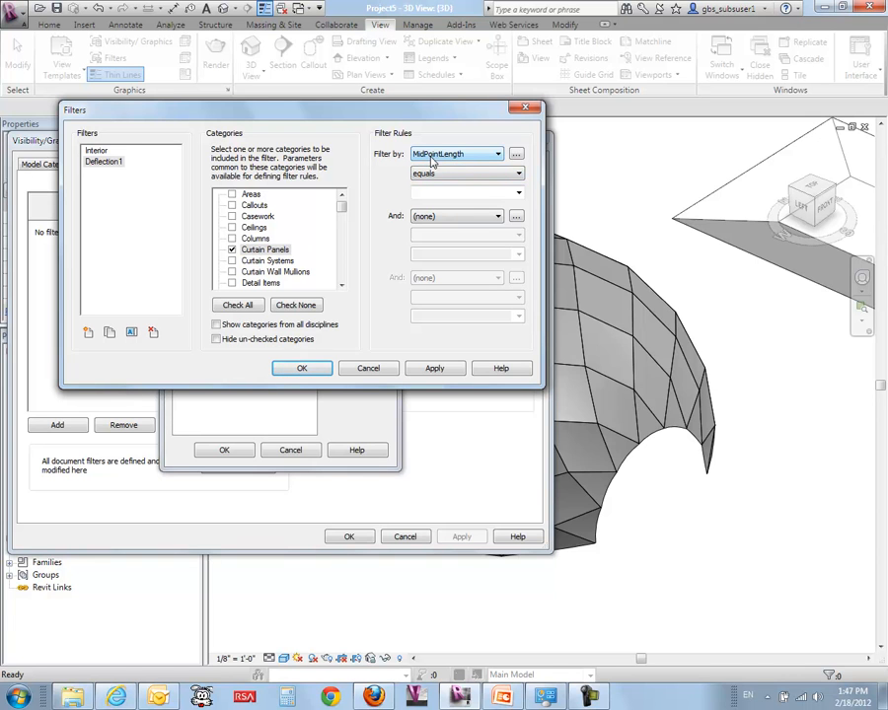
{"action": "left_click", "coordinate": [518, 173]}
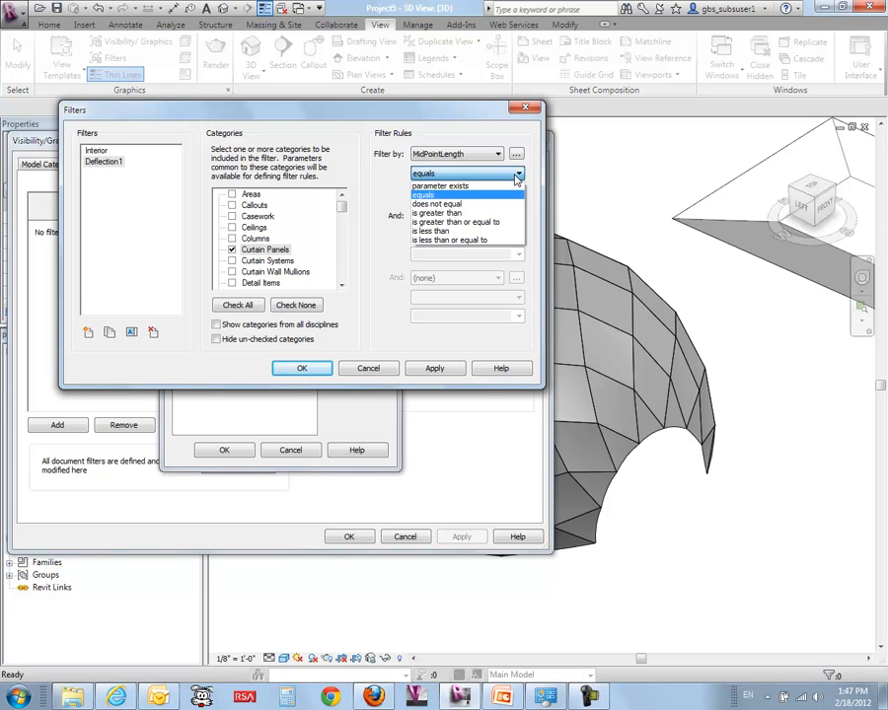
{"action": "left_click", "coordinate": [441, 232]}
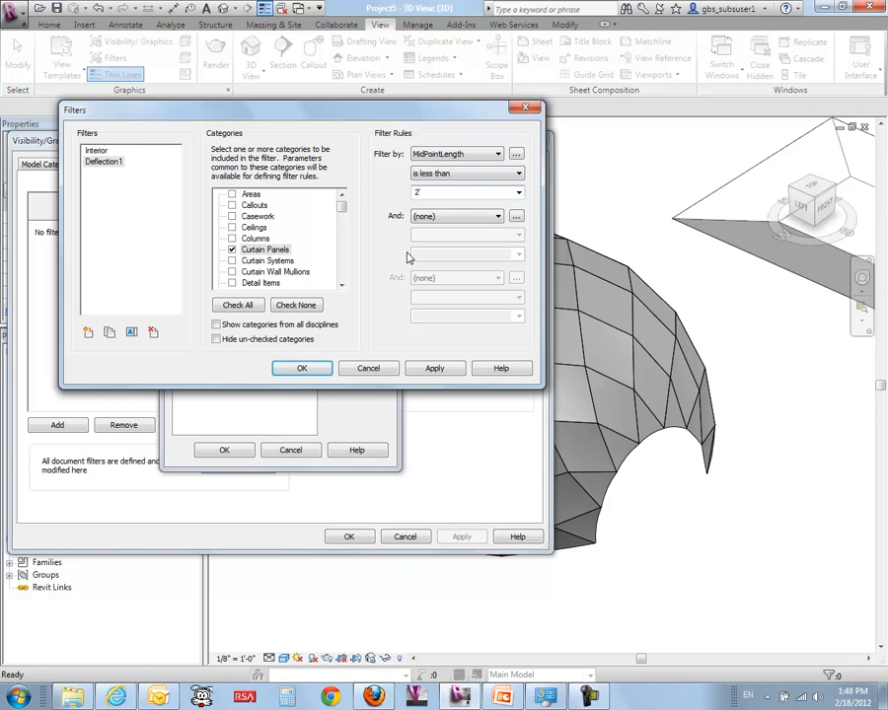
{"action": "left_click", "coordinate": [302, 369]}
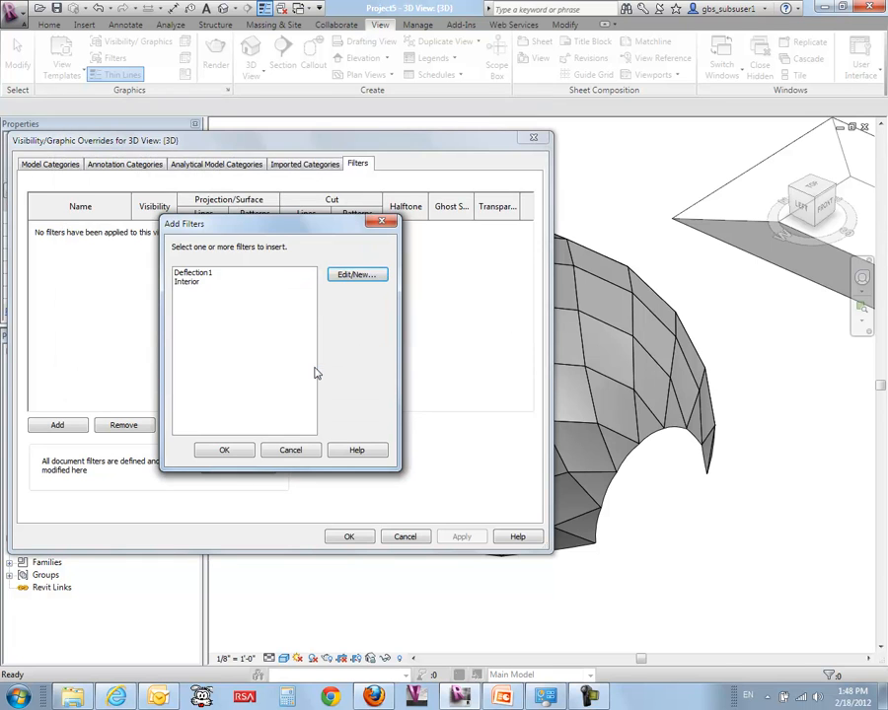
{"action": "left_click", "coordinate": [193, 273]}
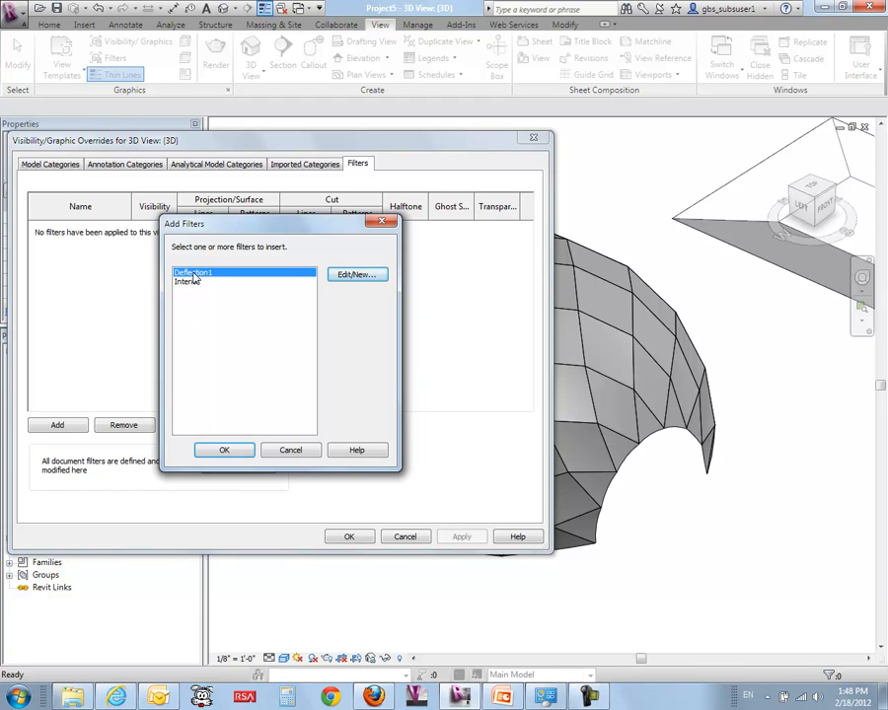
{"action": "left_click", "coordinate": [226, 450]}
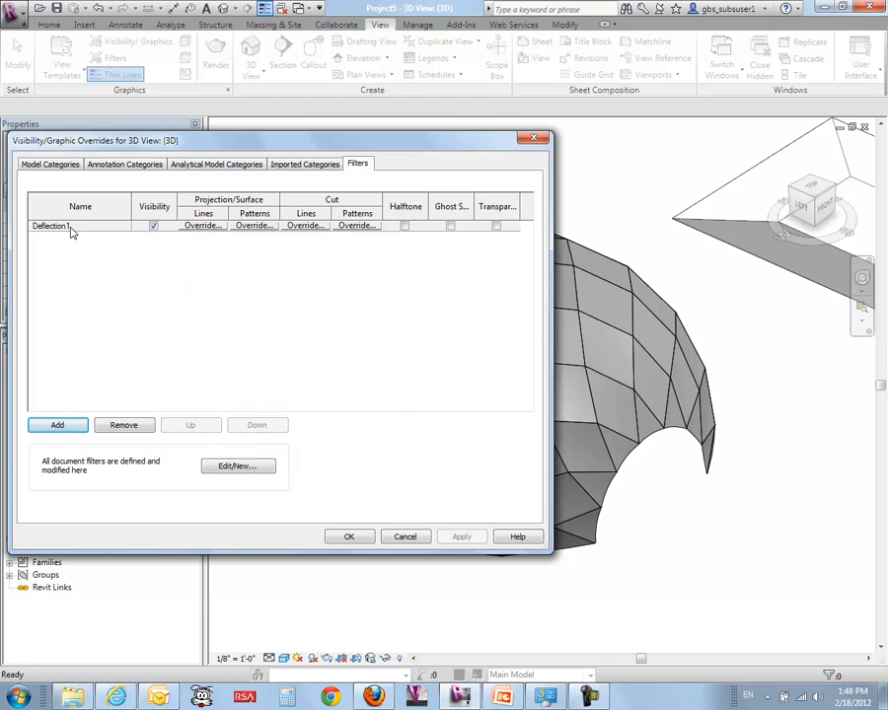
Turn off the visibility of the Deflection1 filter in the 3D view and apply the change
{"action": "left_click_drag", "start_coordinate": [53, 139], "coordinate": [232, 168]}
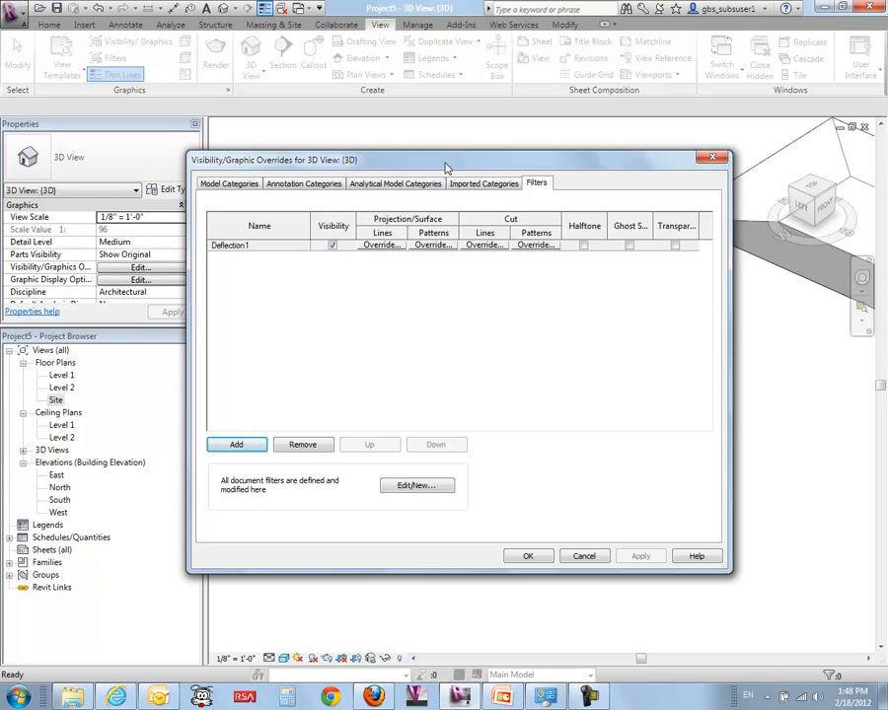
{"action": "left_click_drag", "start_coordinate": [415, 161], "coordinate": [592, 181]}
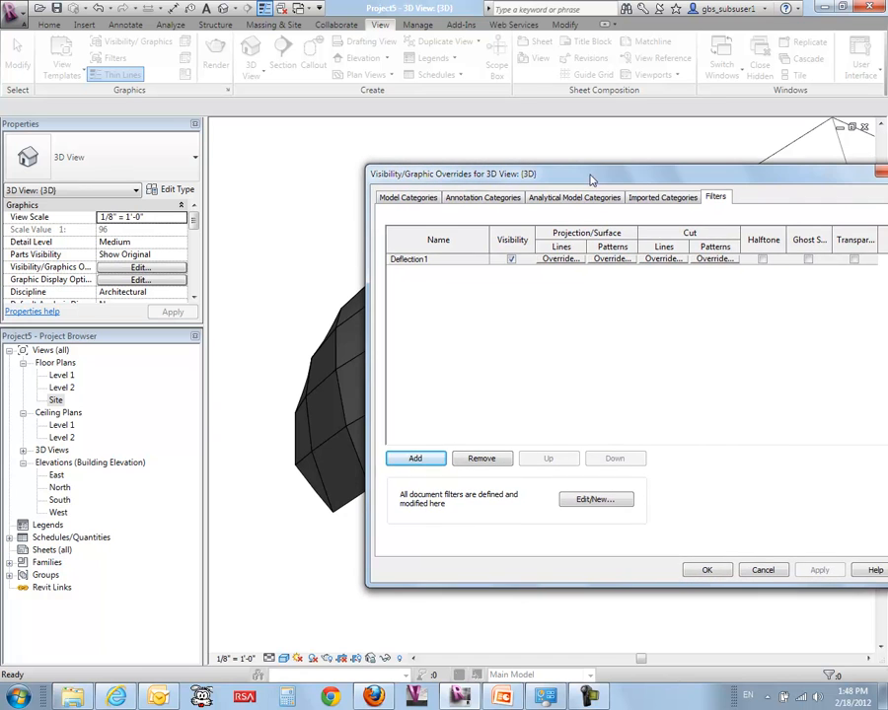
{"action": "left_click", "coordinate": [511, 259]}
{"action": "left_click", "coordinate": [819, 572]}
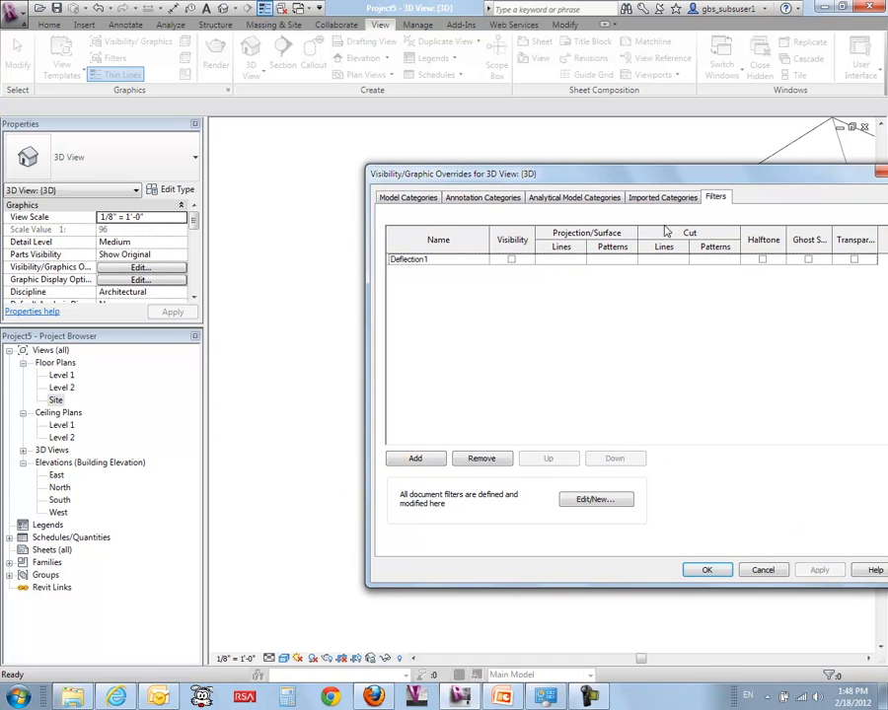
Turn the Deflection1 filter's visibility back on and accept the 3D view's graphic overrides
{"action": "left_click_drag", "start_coordinate": [666, 175], "coordinate": [382, 202]}
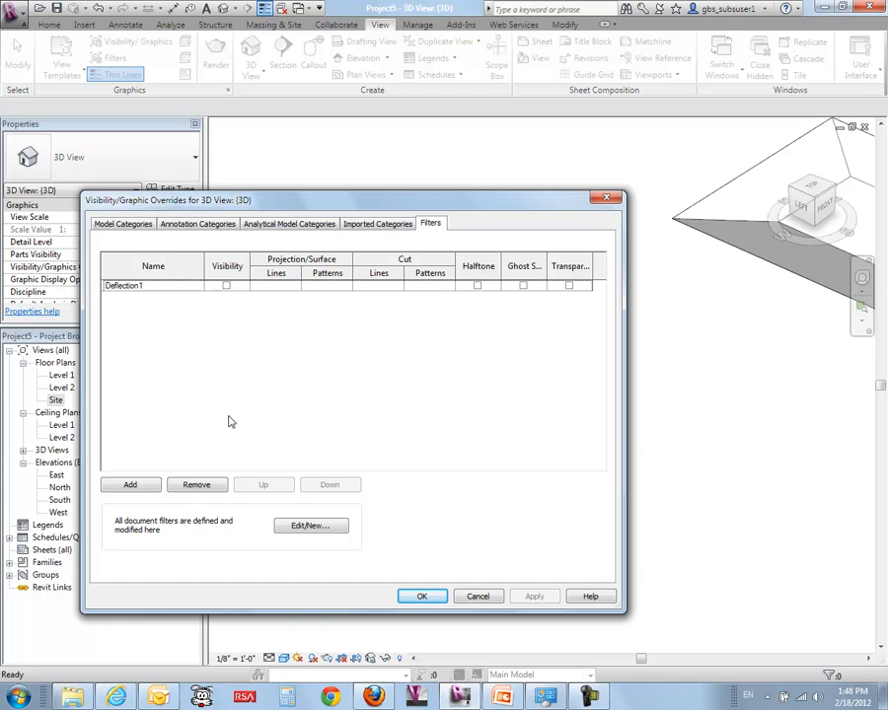
{"action": "left_click", "coordinate": [226, 285]}
{"action": "left_click", "coordinate": [421, 597]}
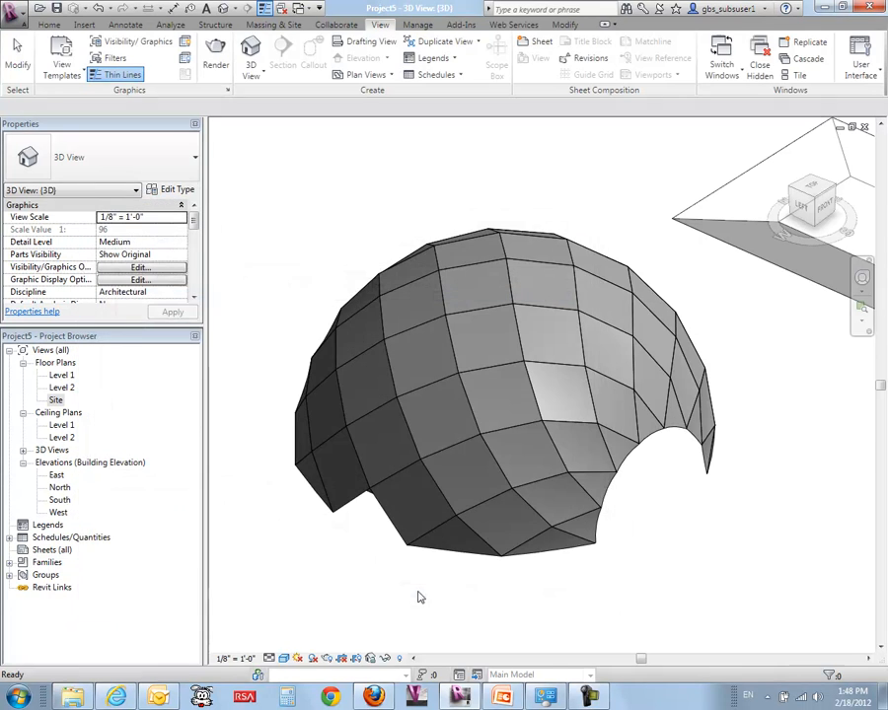
Select a single curtain panel near the dome's front opening and check its MidPointLength property
{"action": "left_click", "coordinate": [434, 421]}
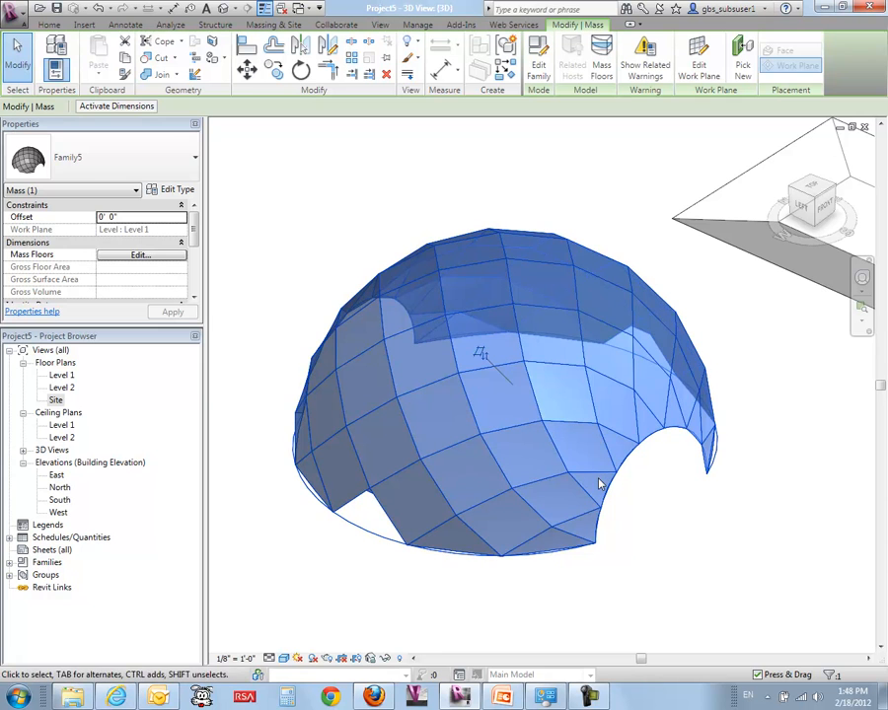
{"action": "left_click", "coordinate": [624, 510]}
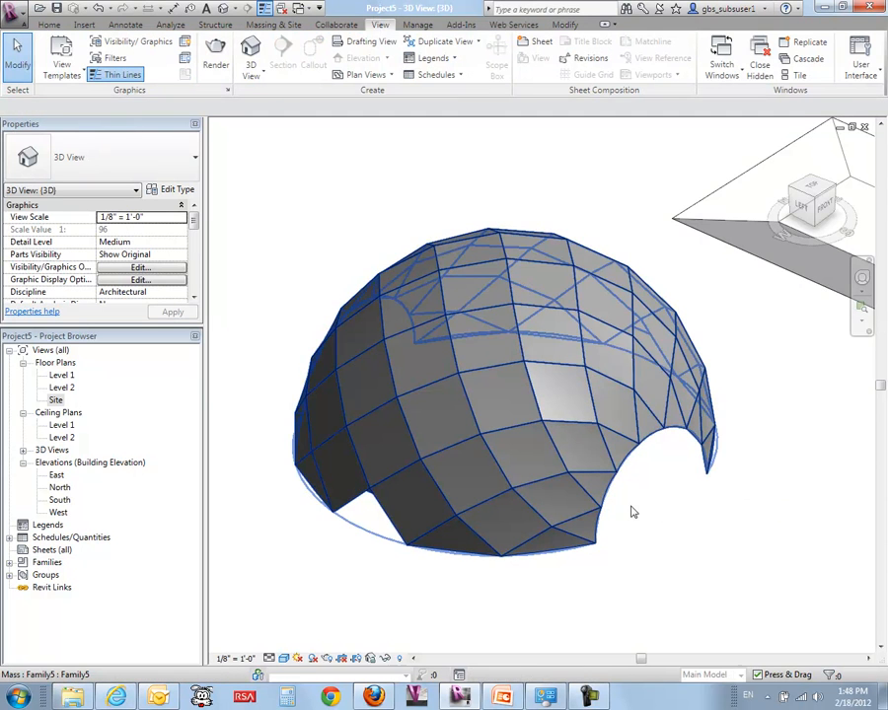
{"action": "left_click", "coordinate": [589, 485]}
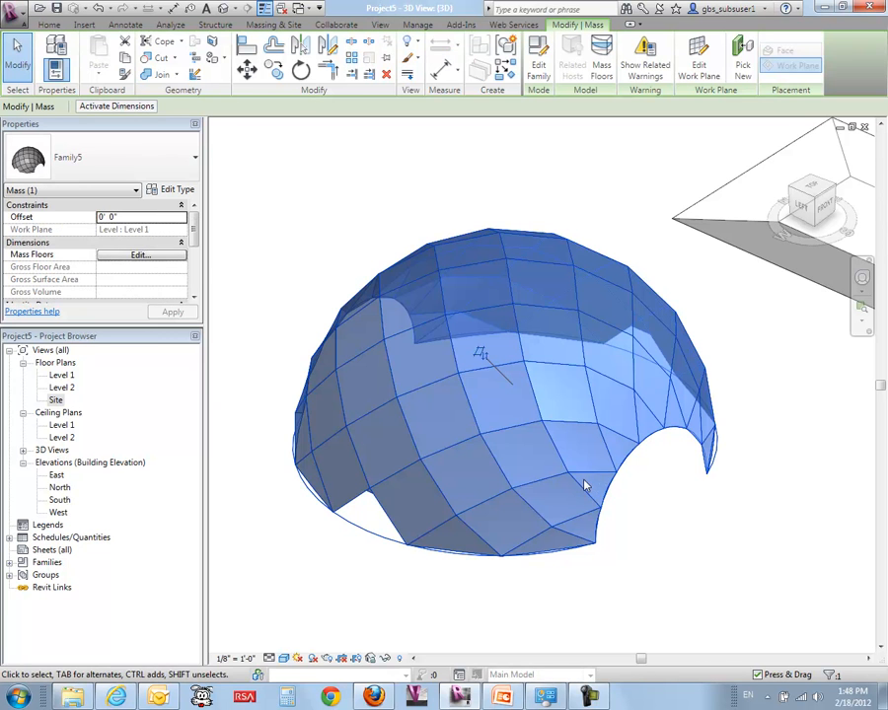
{"action": "left_click", "coordinate": [609, 532]}
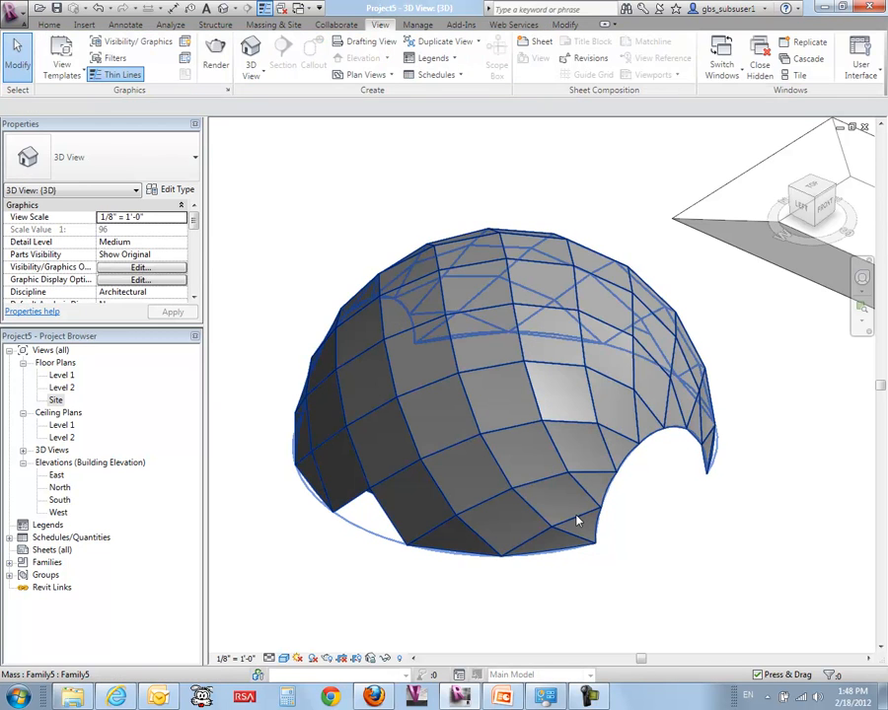
{"action": "key", "text": "Tab"}
{"action": "left_click", "coordinate": [578, 521]}
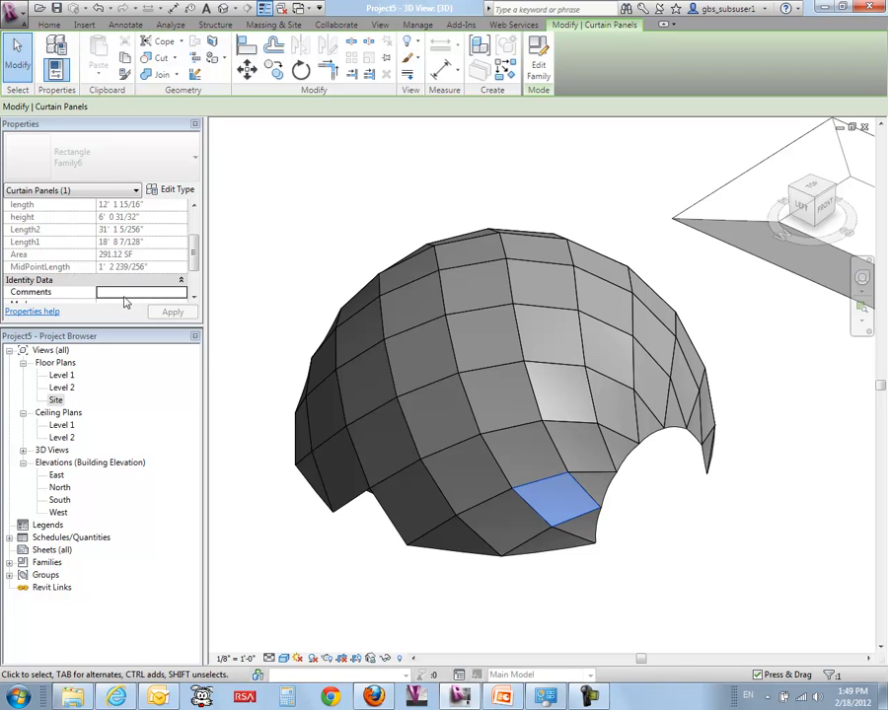
{"action": "left_click", "coordinate": [267, 328]}
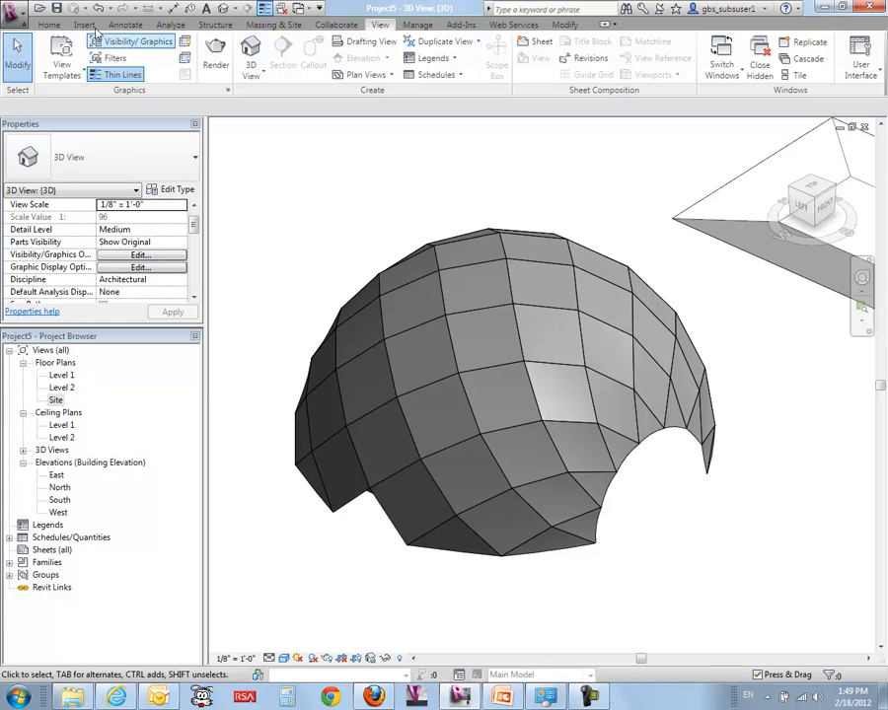
Change the Deflection1 filter rule so that MidPointLength is less than 2"
{"action": "left_click", "coordinate": [110, 58]}
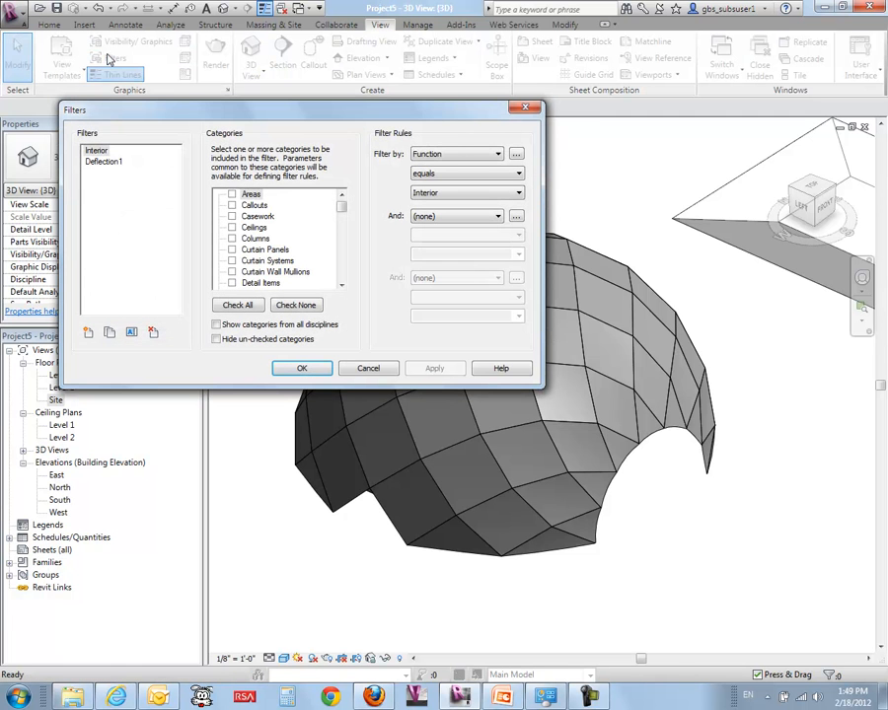
{"action": "left_click", "coordinate": [99, 162]}
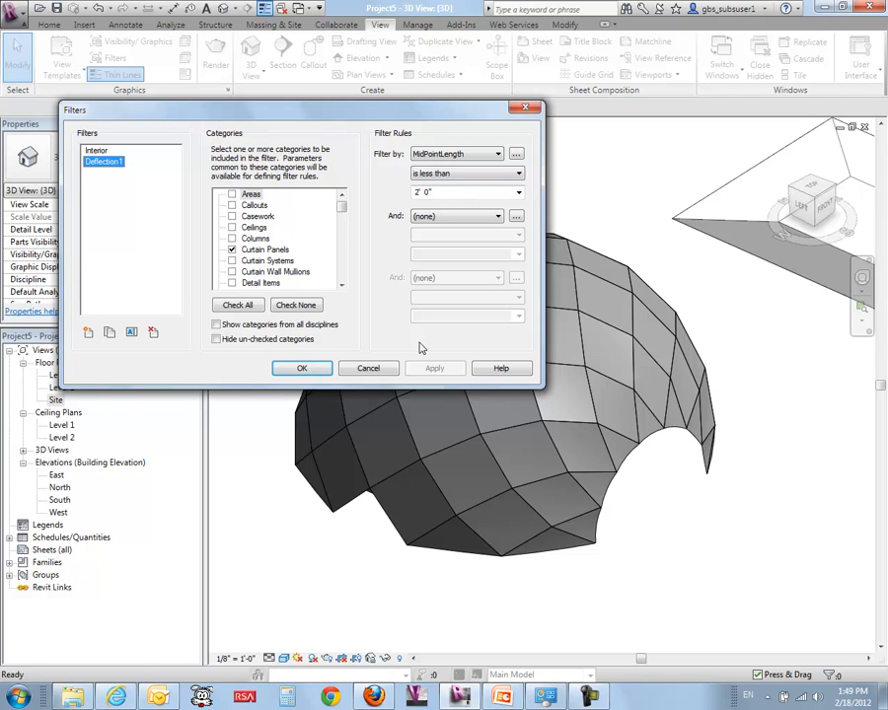
{"action": "left_click", "coordinate": [440, 192]}
{"action": "type", "text": "2'"}
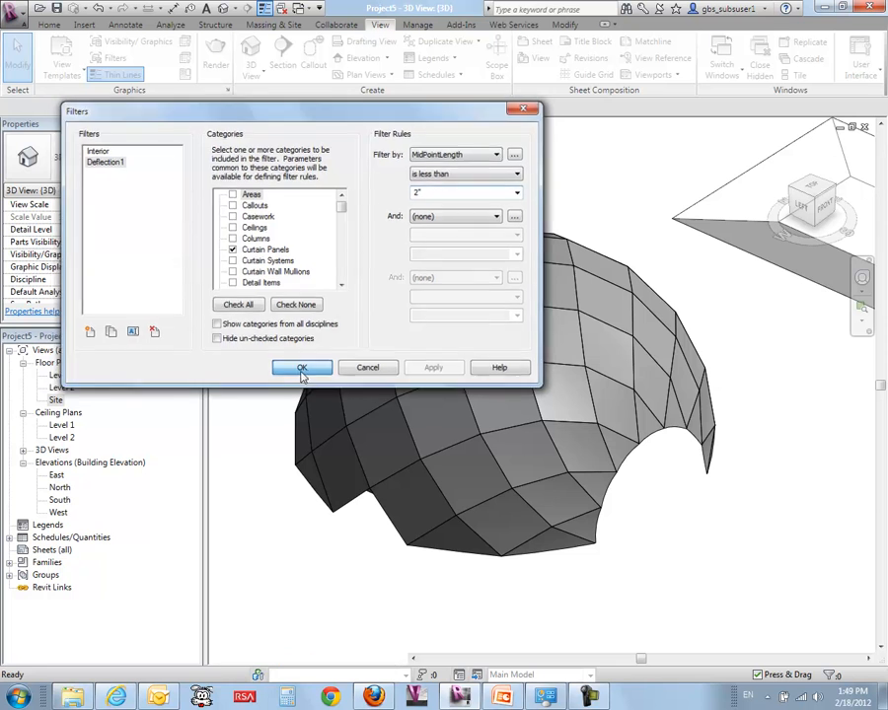
{"action": "left_click", "coordinate": [302, 368]}
Turn off the Deflection1 filter's visibility in the 3D view's graphic overrides, apply it and inspect the dome
{"action": "left_click", "coordinate": [123, 42]}
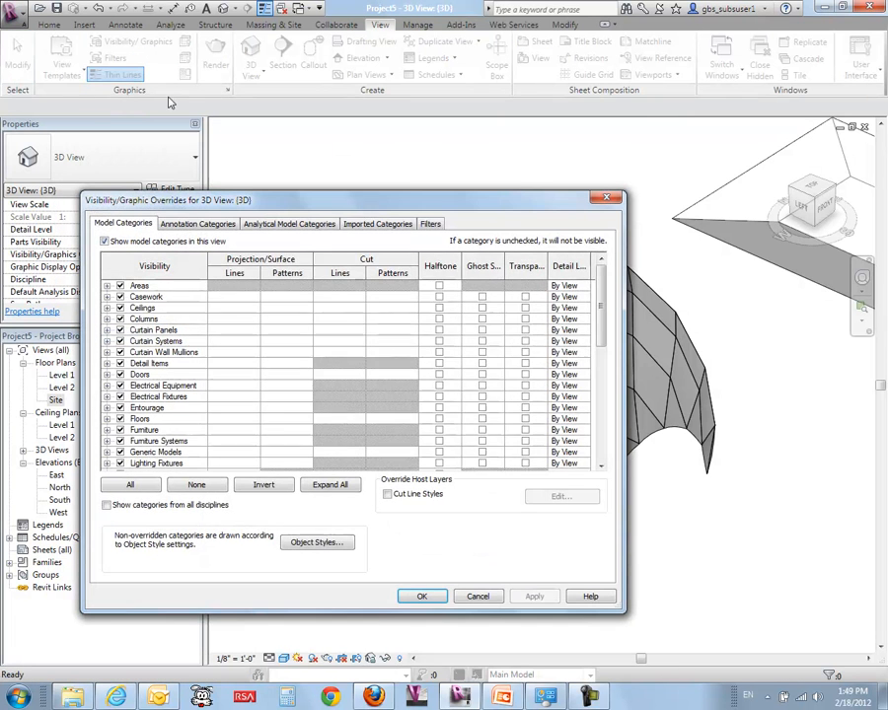
{"action": "left_click", "coordinate": [431, 224]}
{"action": "left_click_drag", "start_coordinate": [323, 215], "coordinate": [303, 293]}
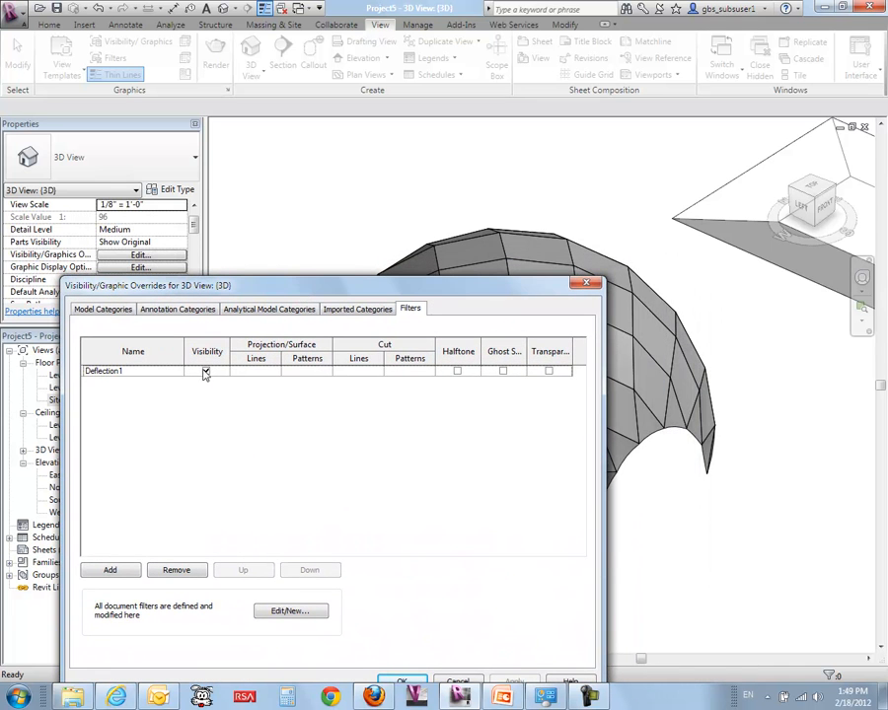
{"action": "left_click", "coordinate": [206, 371]}
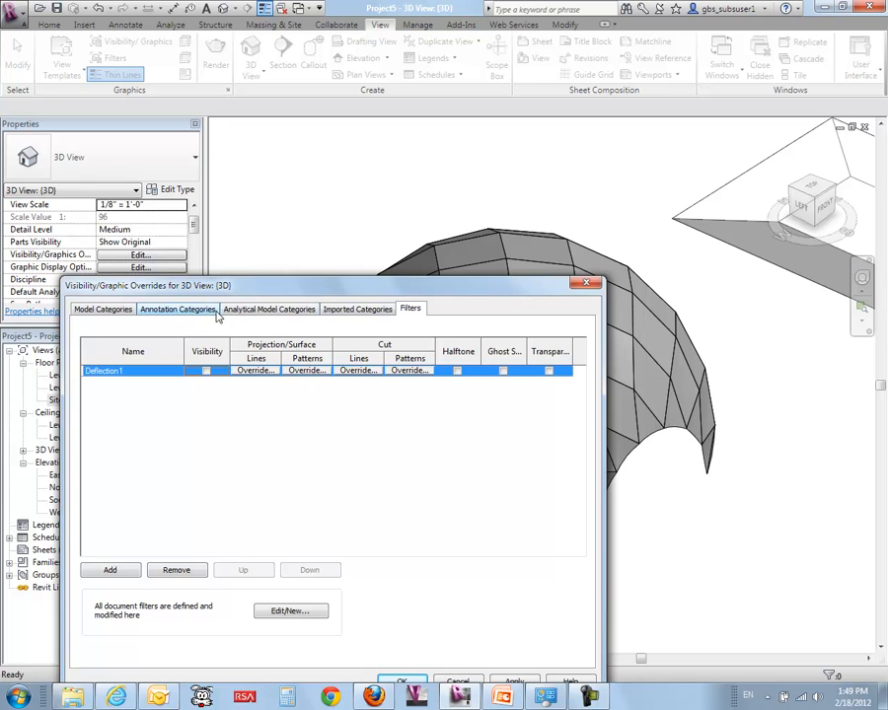
{"action": "left_click_drag", "start_coordinate": [301, 289], "coordinate": [255, 147]}
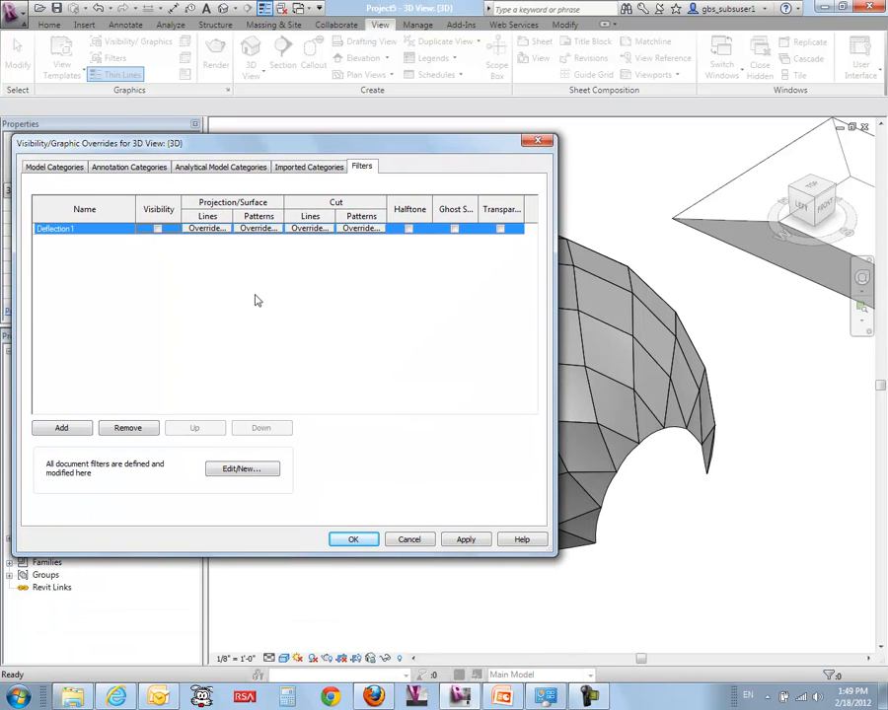
{"action": "left_click", "coordinate": [466, 540]}
{"action": "left_click_drag", "start_coordinate": [426, 151], "coordinate": [461, 600]}
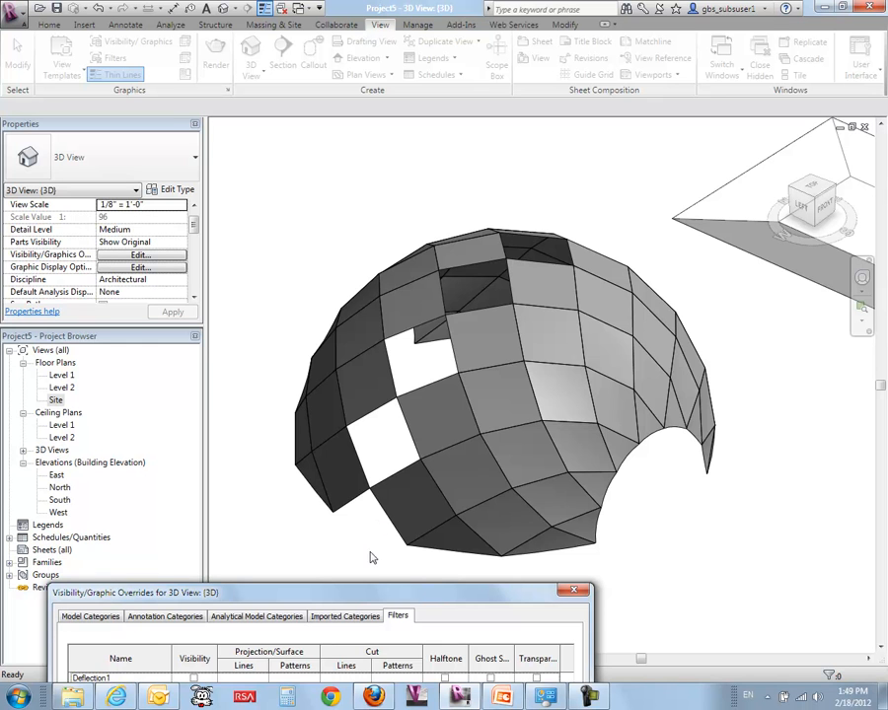
Turn the Deflection1 filter's visibility back on, override its projection surface pattern with a blue Solid fill and apply it
{"action": "left_click_drag", "start_coordinate": [371, 599], "coordinate": [615, 124]}
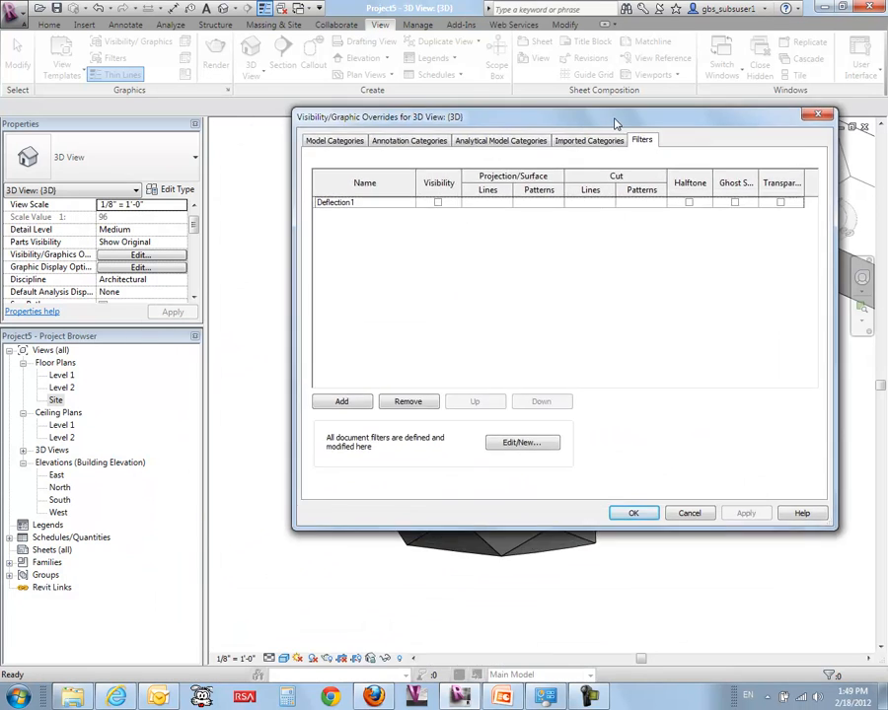
{"action": "left_click", "coordinate": [438, 202]}
{"action": "left_click", "coordinate": [555, 202]}
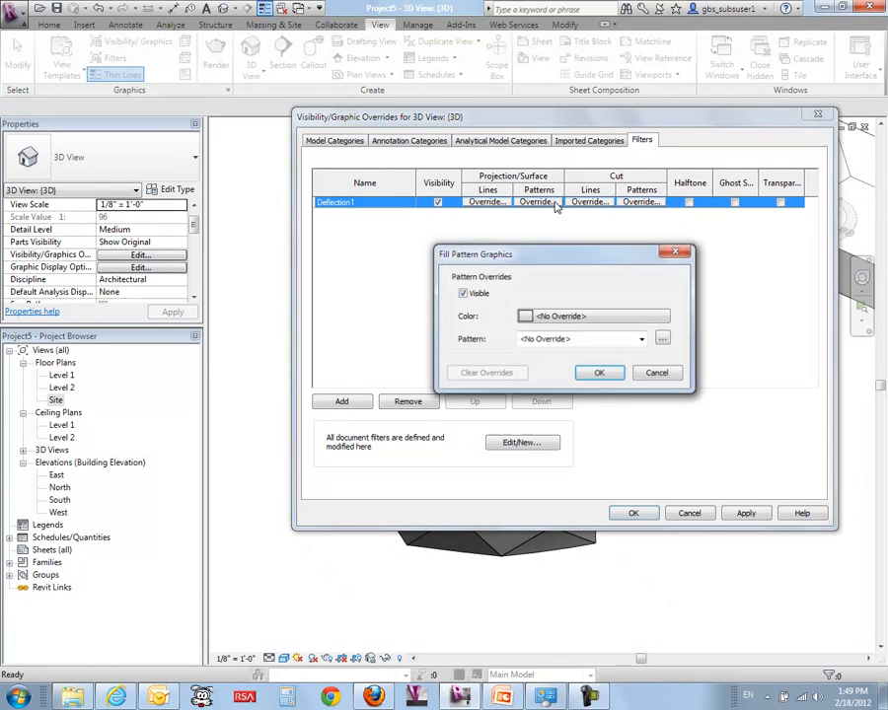
{"action": "left_click", "coordinate": [651, 317]}
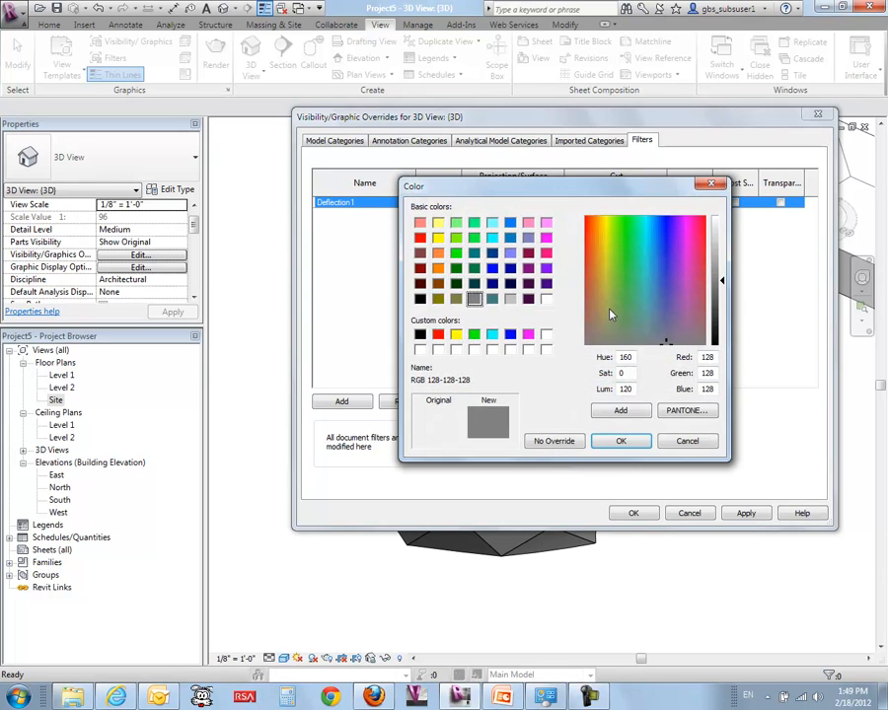
{"action": "left_click", "coordinate": [509, 334]}
{"action": "left_click", "coordinate": [607, 441]}
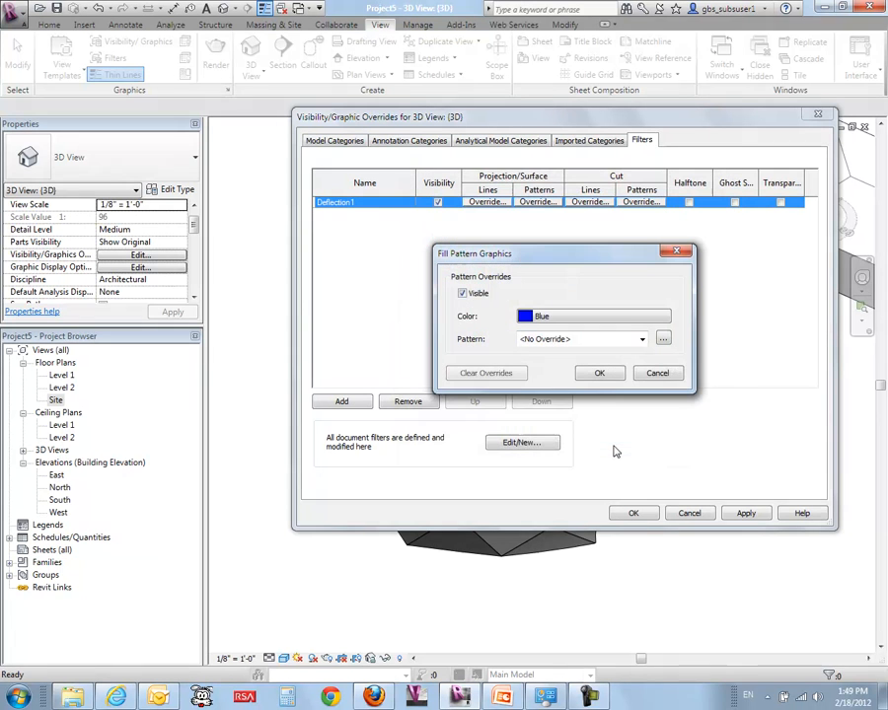
{"action": "left_click", "coordinate": [642, 339]}
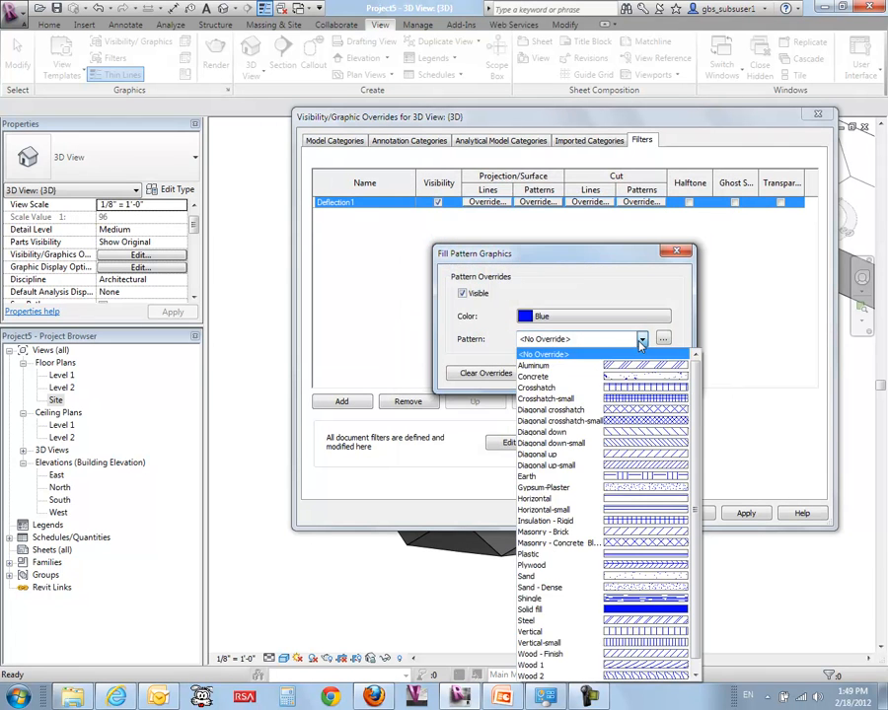
{"action": "left_click", "coordinate": [652, 614]}
{"action": "left_click", "coordinate": [597, 372]}
{"action": "left_click_drag", "start_coordinate": [580, 127], "coordinate": [188, 144]}
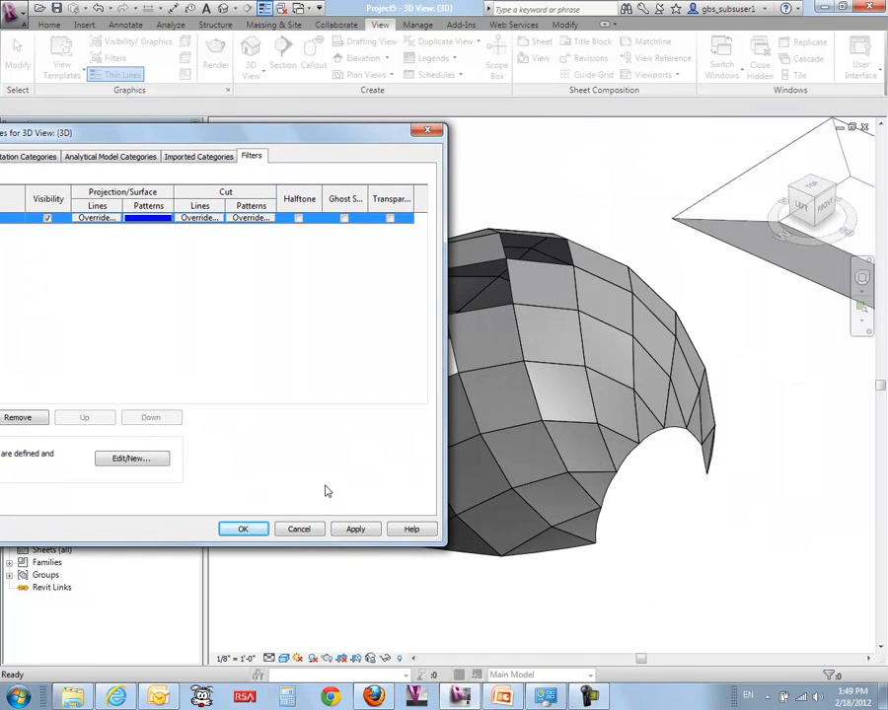
{"action": "left_click", "coordinate": [357, 530]}
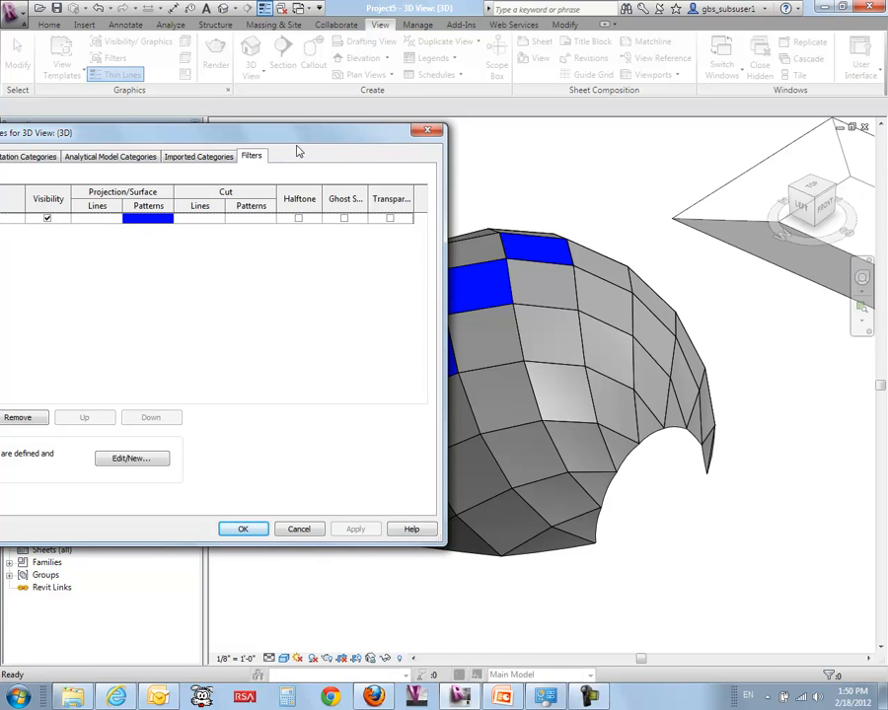
Duplicate the Deflection1 filter and set the copy's rule to MidPointLength is less than 4"
{"action": "left_click_drag", "start_coordinate": [297, 137], "coordinate": [564, 153]}
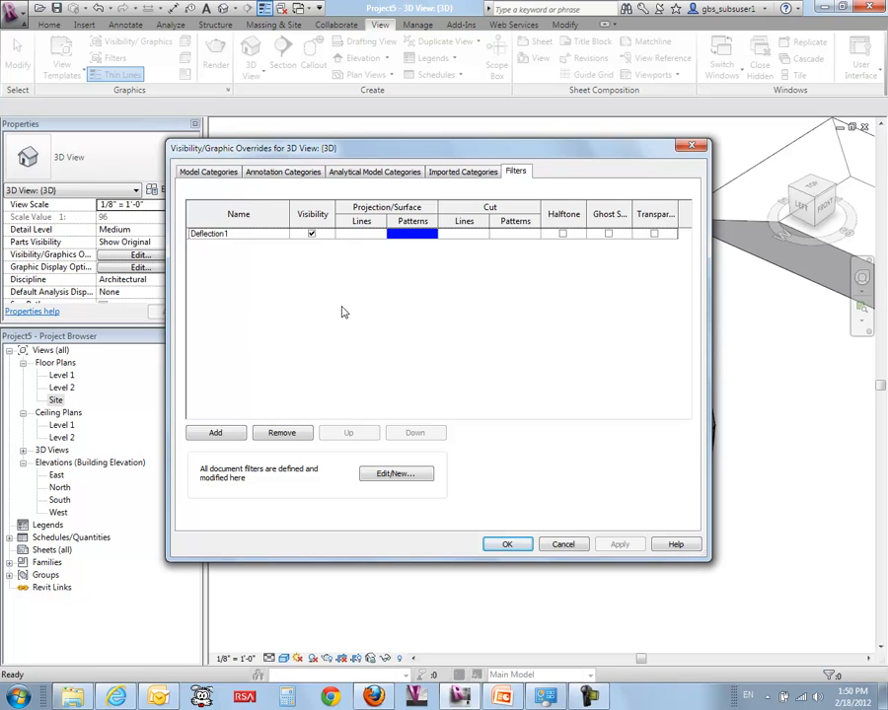
{"action": "left_click", "coordinate": [393, 475]}
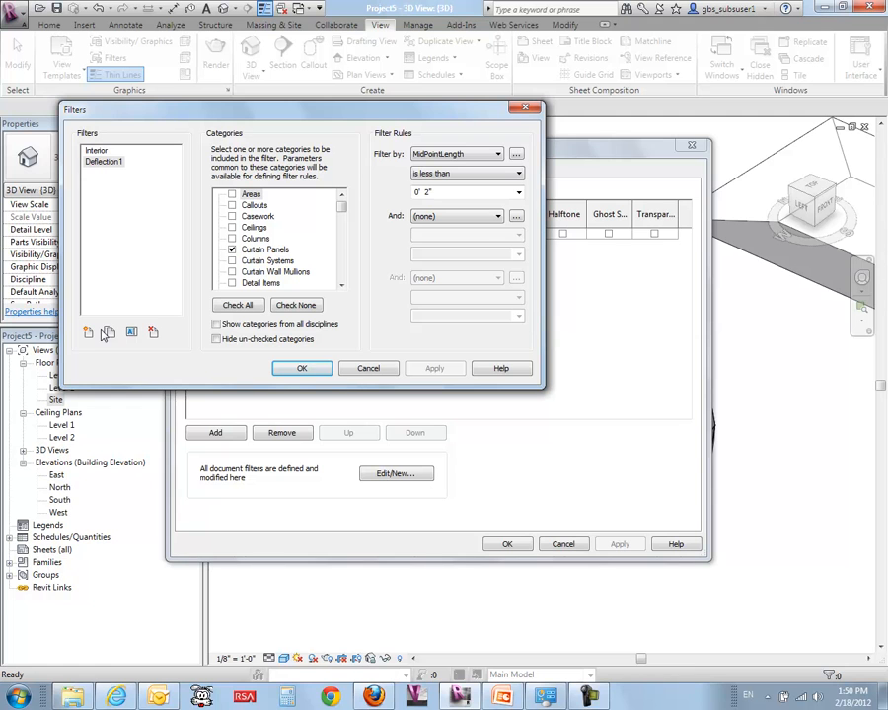
{"action": "left_click", "coordinate": [110, 334]}
{"action": "left_click", "coordinate": [114, 178]}
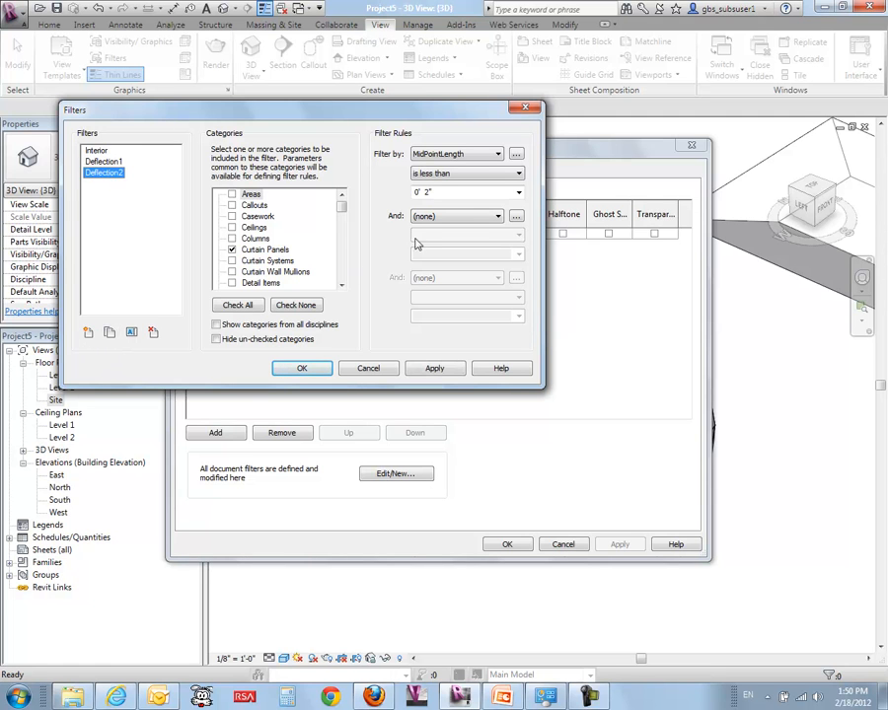
{"action": "left_click", "coordinate": [519, 197]}
{"action": "left_click", "coordinate": [492, 196]}
{"action": "left_click", "coordinate": [458, 189]}
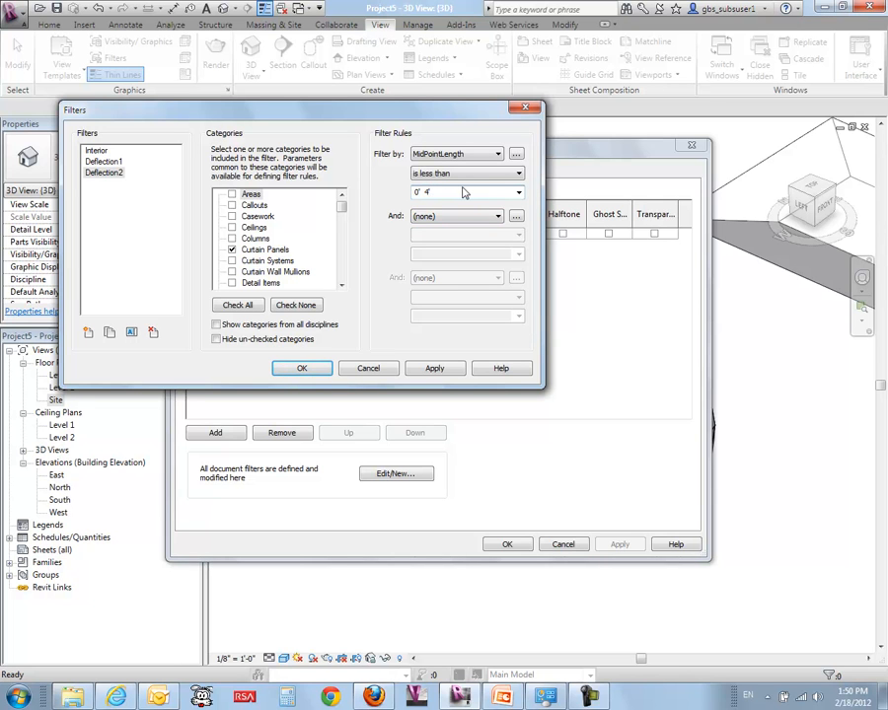
Add a second rule to the Deflection2 filter, Model is greater than or equal to 2", and accept the filter definitions
{"action": "left_click", "coordinate": [496, 216]}
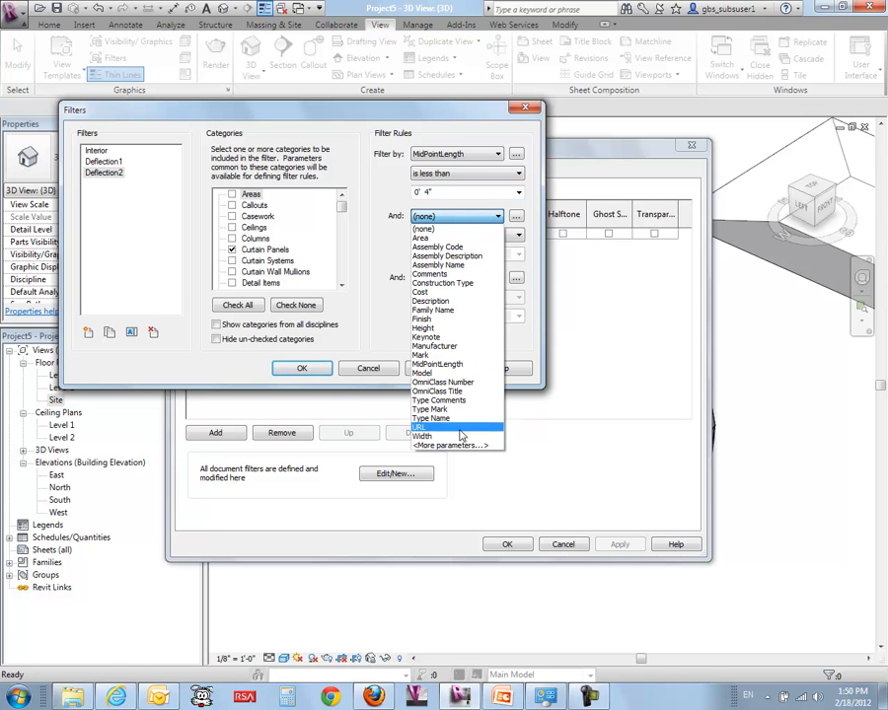
{"action": "left_click", "coordinate": [450, 373]}
{"action": "left_click", "coordinate": [513, 235]}
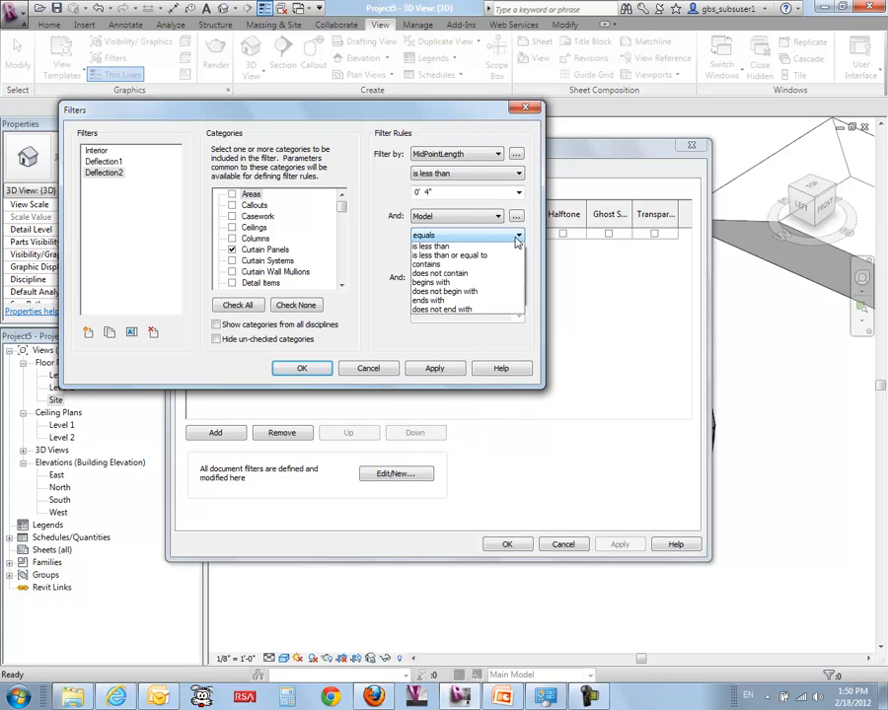
{"action": "left_click", "coordinate": [476, 276]}
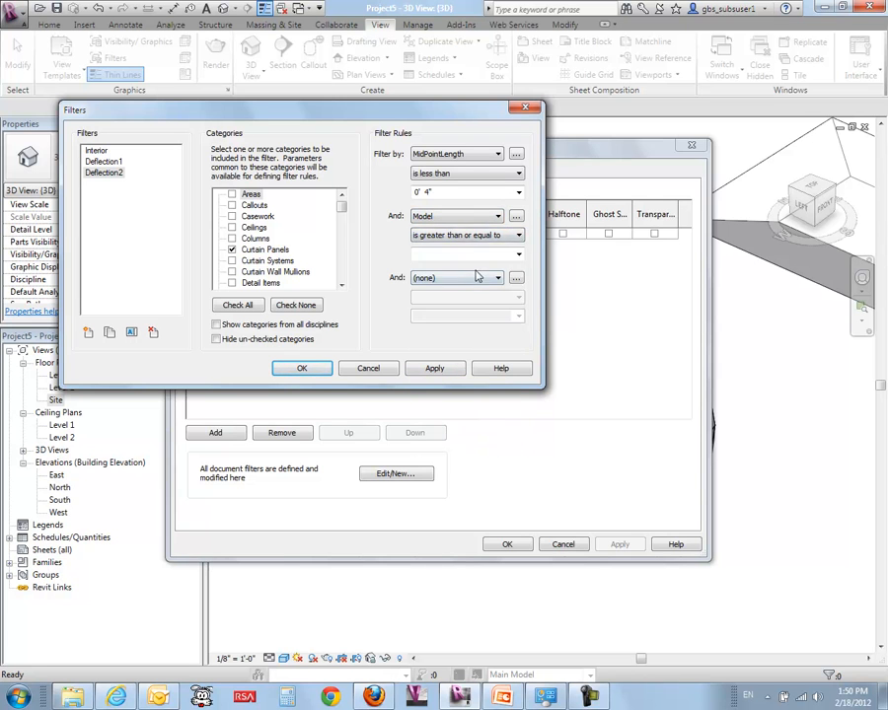
{"action": "left_click", "coordinate": [459, 256]}
{"action": "left_click", "coordinate": [435, 369]}
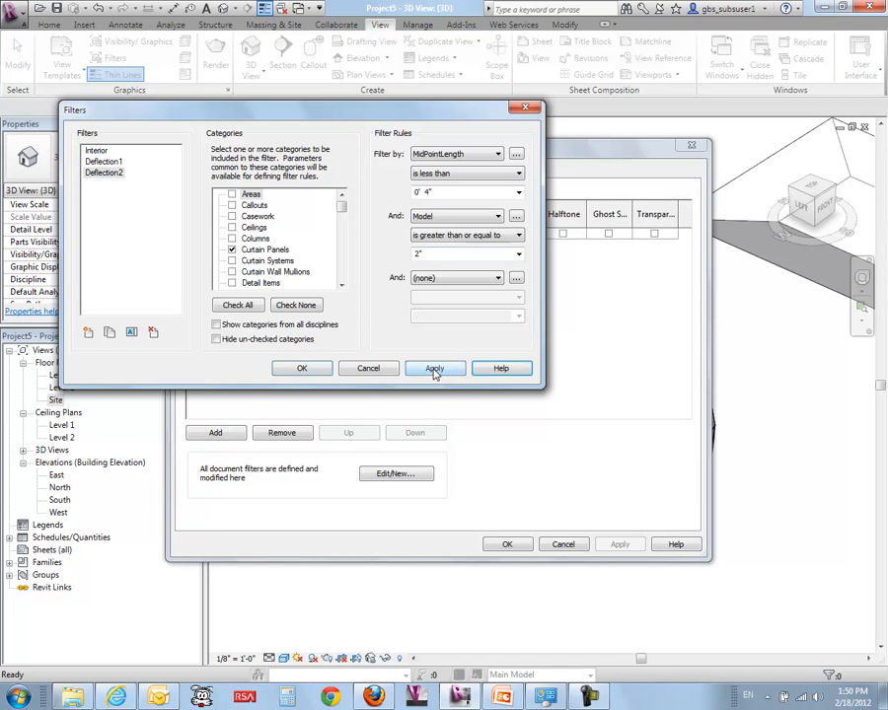
{"action": "left_click", "coordinate": [302, 369]}
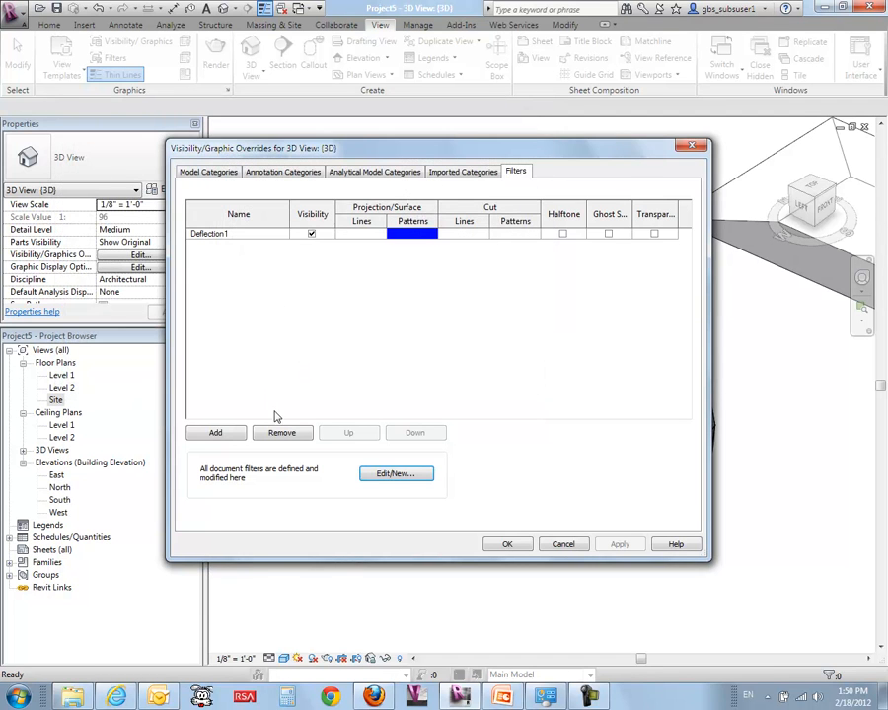
Add the Deflection2 filter to the 3D view's filter overrides
{"action": "left_click", "coordinate": [223, 434]}
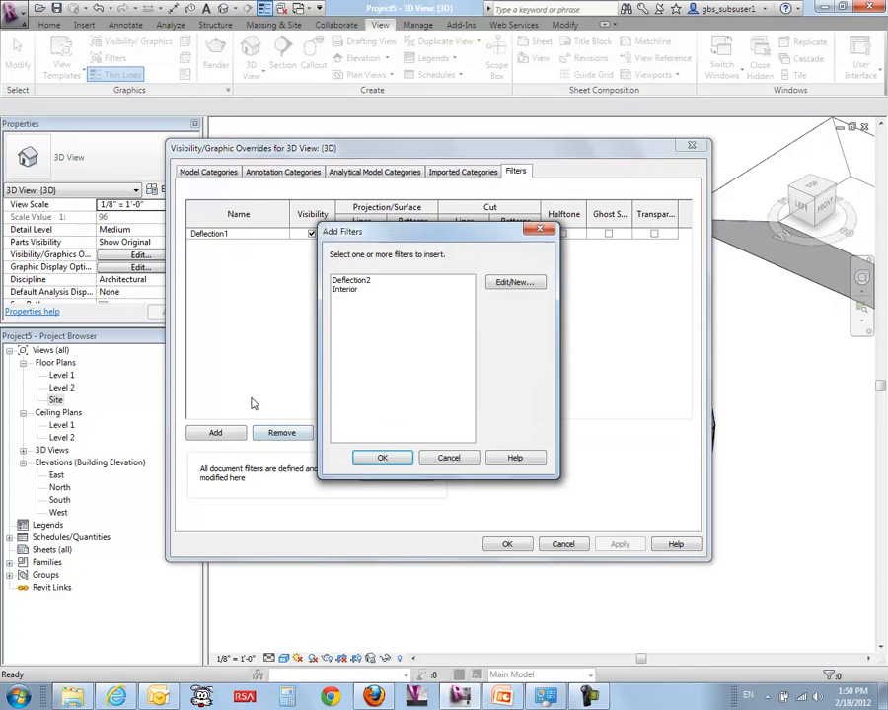
{"action": "left_click", "coordinate": [345, 281]}
{"action": "left_click", "coordinate": [381, 457]}
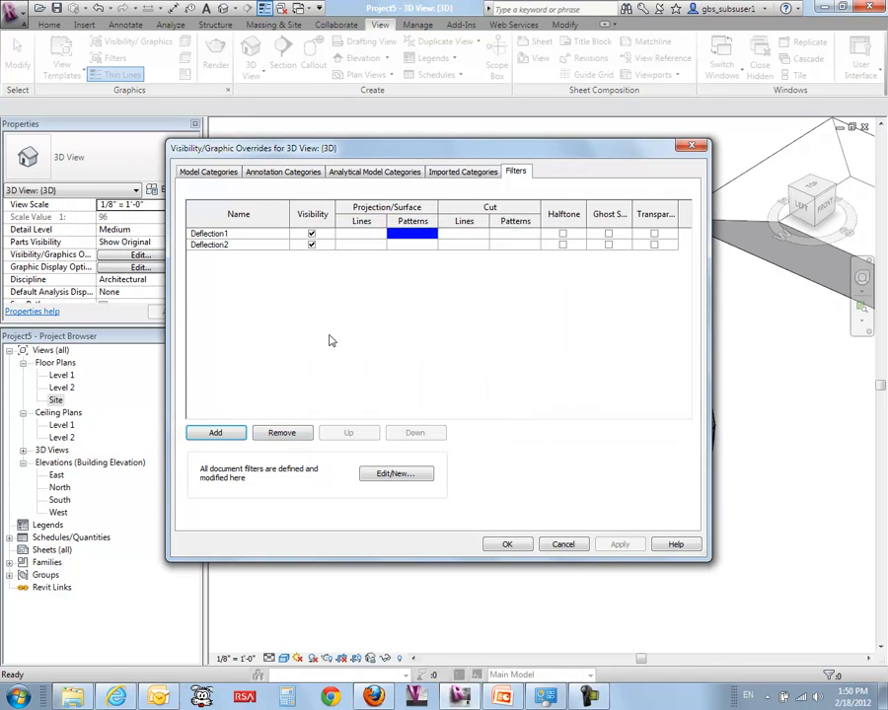
Override the Deflection2 filter's projection surface pattern with a cyan Solid fill and apply it to the 3D view
{"action": "left_click", "coordinate": [418, 245]}
{"action": "left_click", "coordinate": [415, 245]}
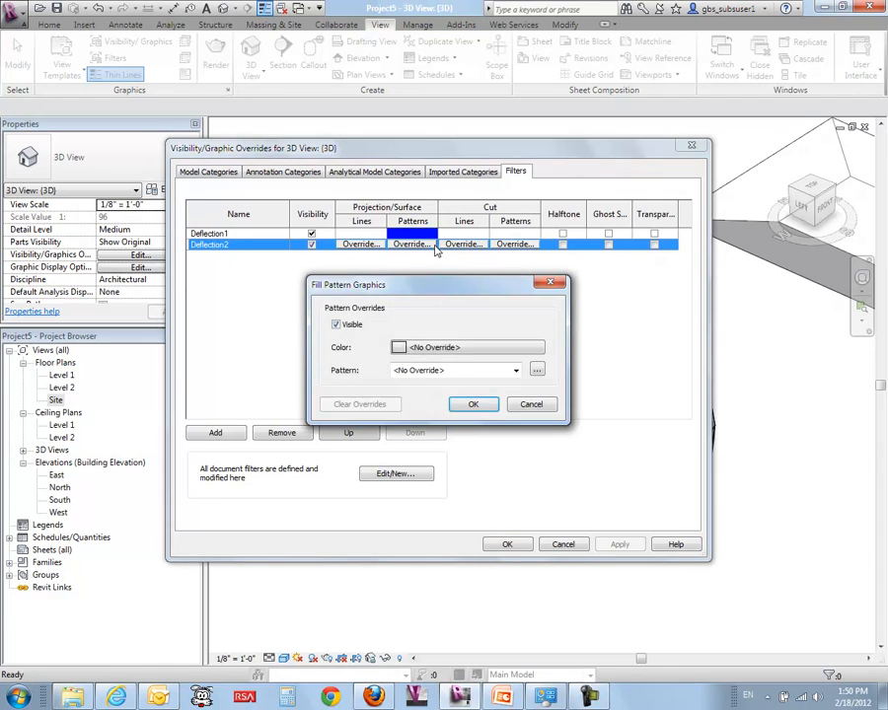
{"action": "left_click", "coordinate": [449, 352]}
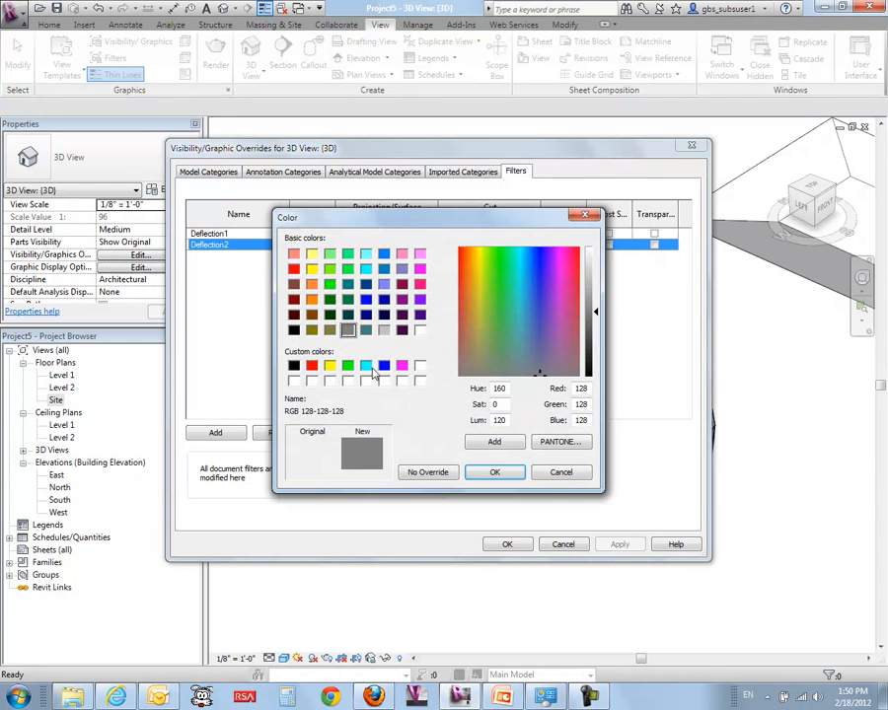
{"action": "left_click", "coordinate": [366, 366]}
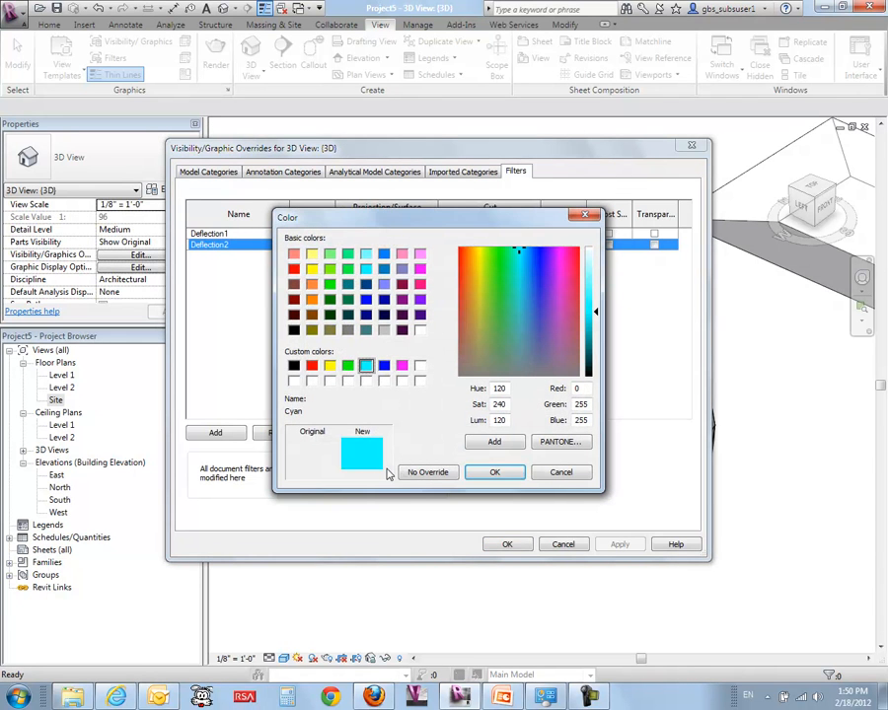
{"action": "left_click", "coordinate": [495, 472]}
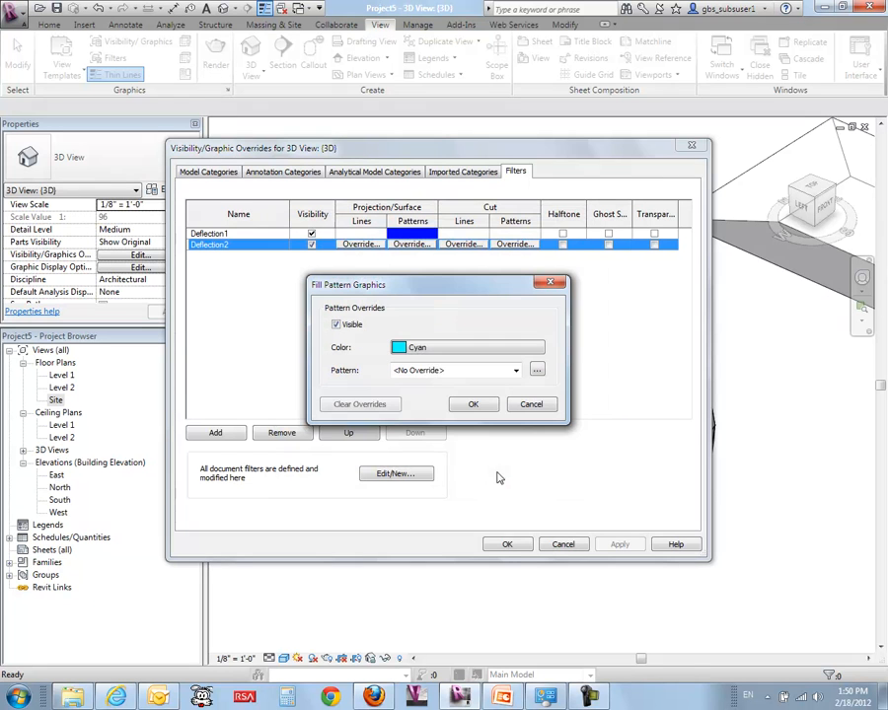
{"action": "left_click", "coordinate": [517, 371]}
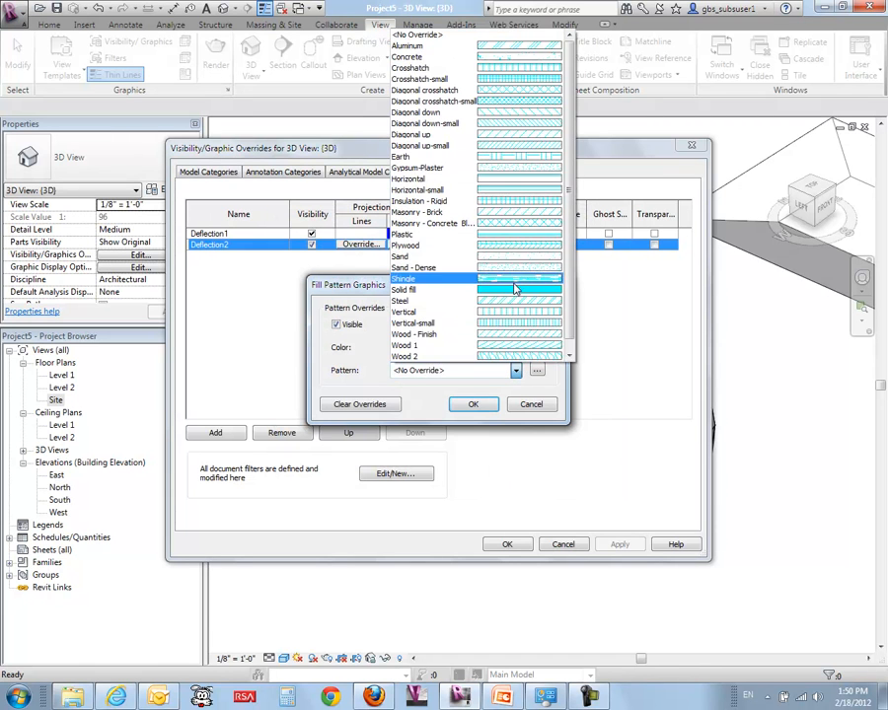
{"action": "left_click", "coordinate": [515, 288]}
{"action": "left_click", "coordinate": [473, 404]}
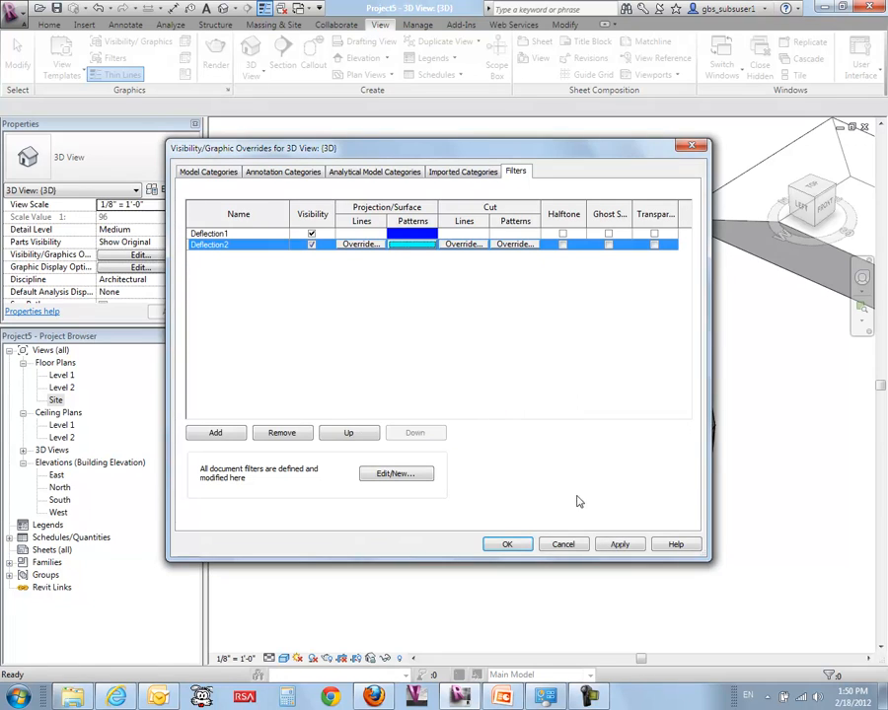
{"action": "left_click_drag", "start_coordinate": [530, 149], "coordinate": [225, 147]}
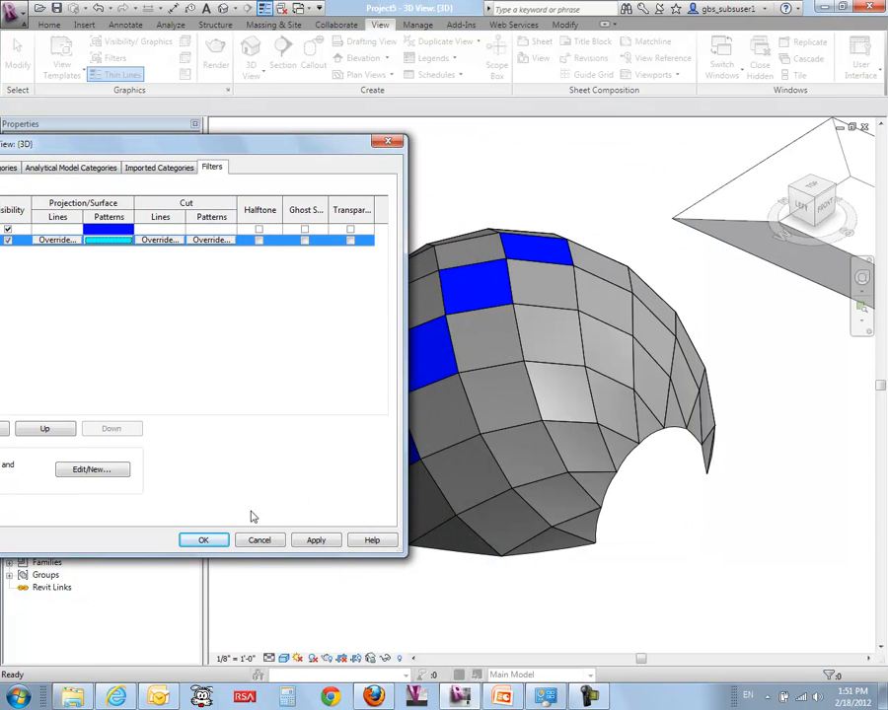
{"action": "left_click", "coordinate": [303, 545]}
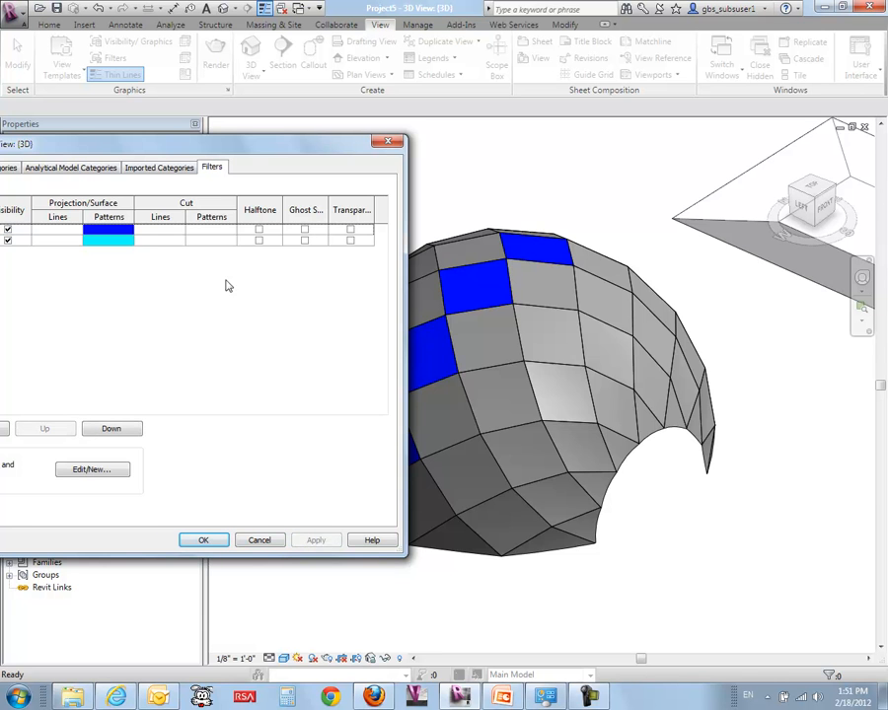
Reopen the Deflection2 filter's definition and change its second rule's parameter from Model to MidPointLength
{"action": "left_click_drag", "start_coordinate": [224, 140], "coordinate": [485, 122]}
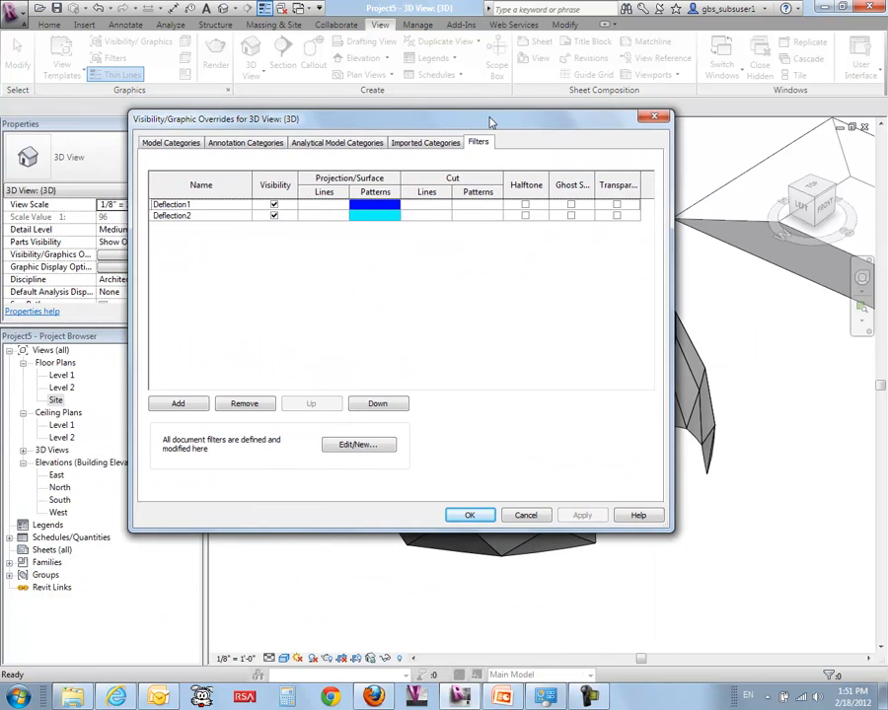
{"action": "left_click", "coordinate": [383, 450]}
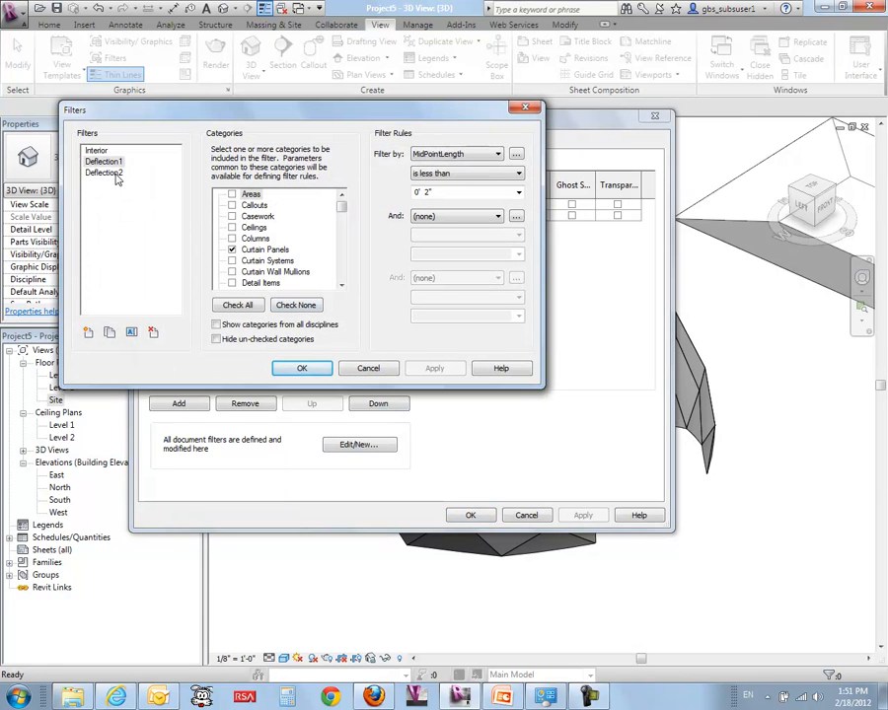
{"action": "left_click", "coordinate": [114, 176]}
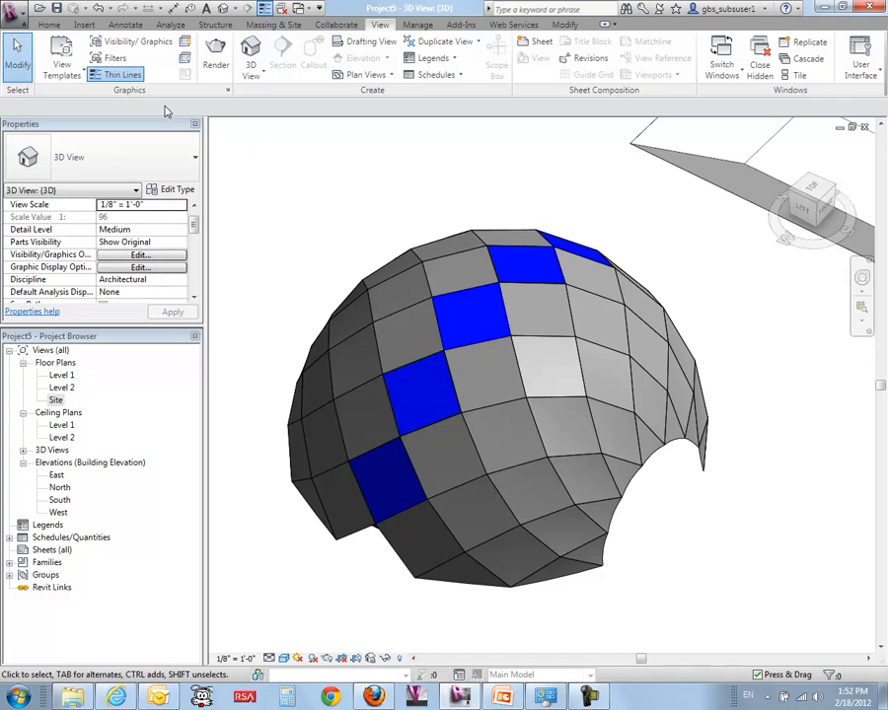
{"action": "left_click", "coordinate": [113, 58]}
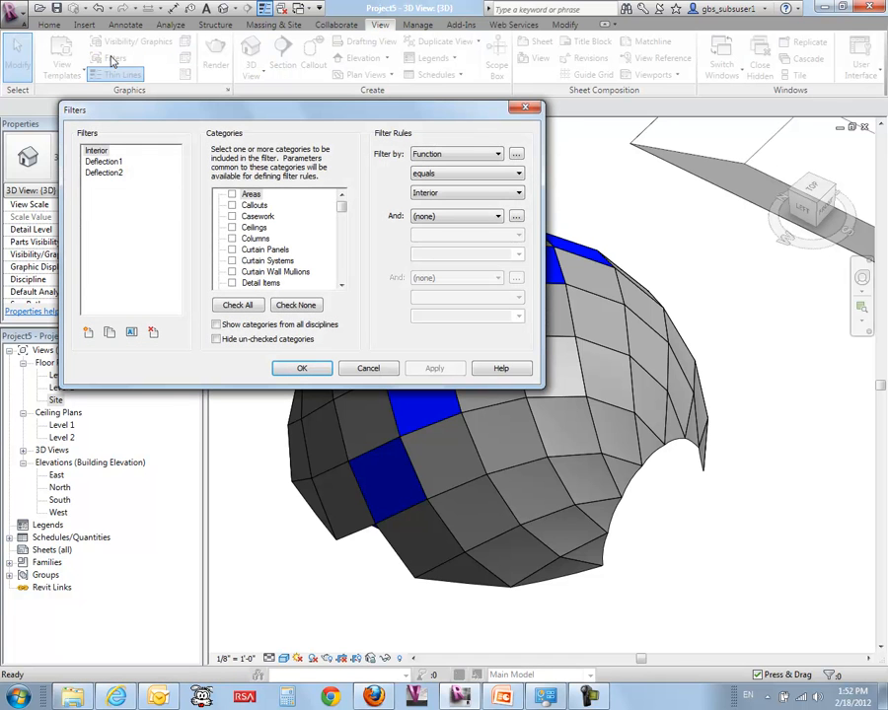
{"action": "left_click", "coordinate": [103, 173]}
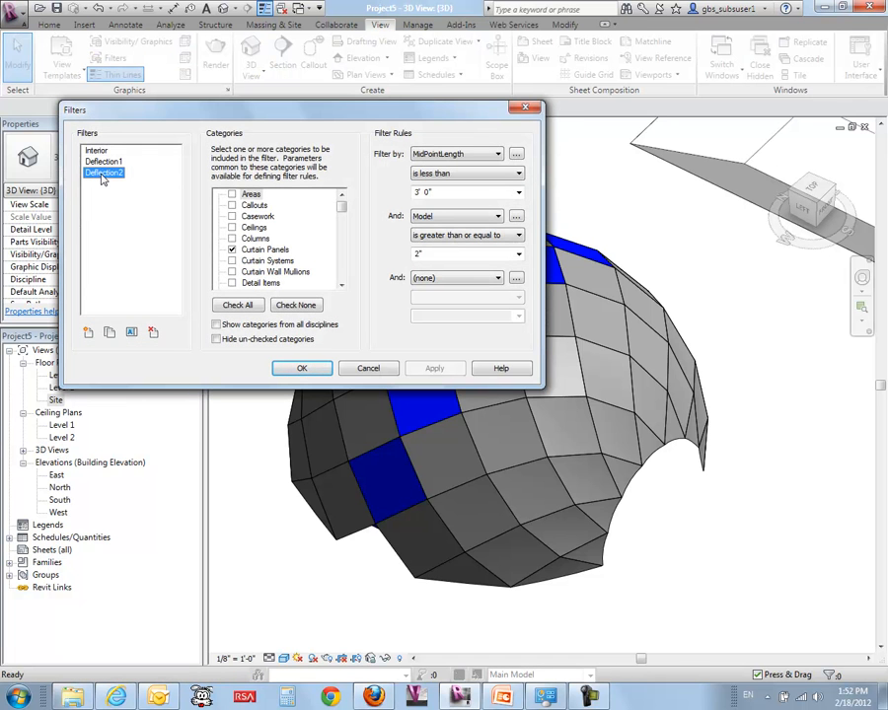
{"action": "left_click", "coordinate": [497, 219]}
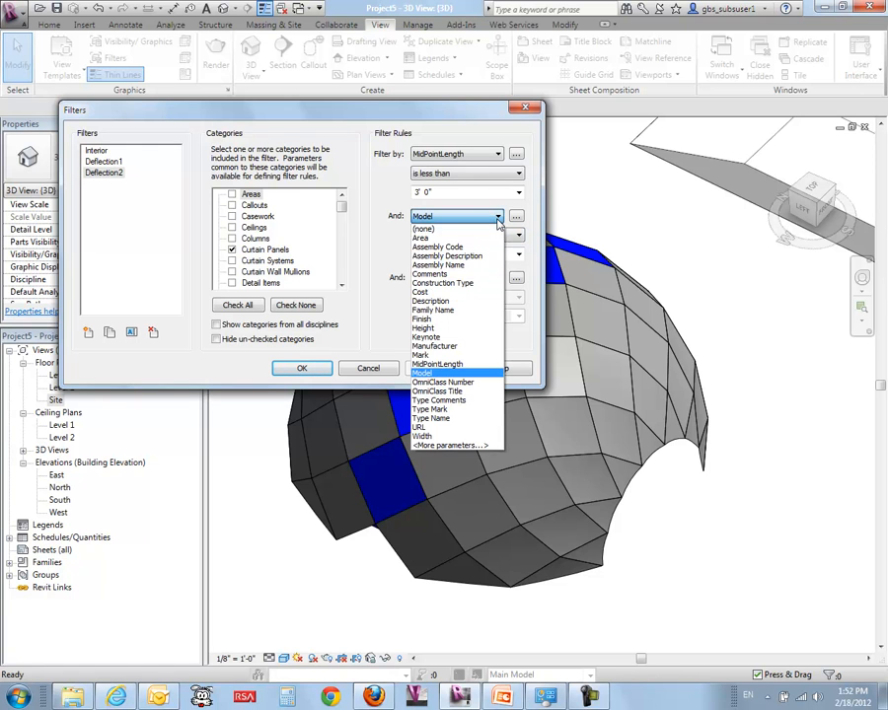
{"action": "left_click", "coordinate": [438, 364]}
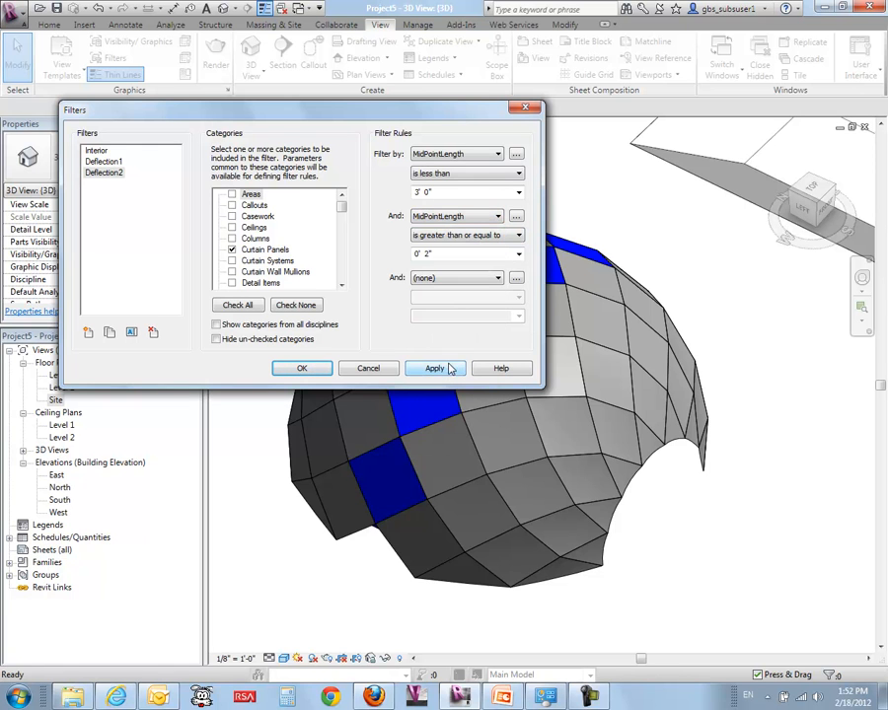
Set the Deflection2 filter's first rule to MidPointLength is less than 8" and accept the filter definitions
{"action": "left_click", "coordinate": [445, 193]}
{"action": "type", "text": "8"}
{"action": "key", "text": "Tab"}
{"action": "key", "text": "Tab"}
{"action": "key", "text": "Tab"}
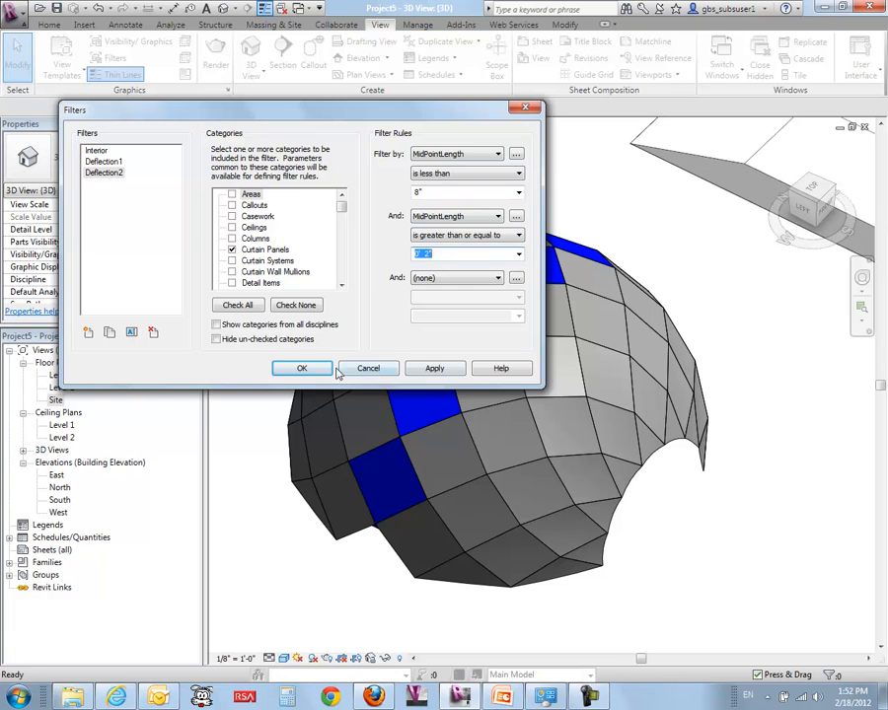
{"action": "left_click", "coordinate": [303, 369]}
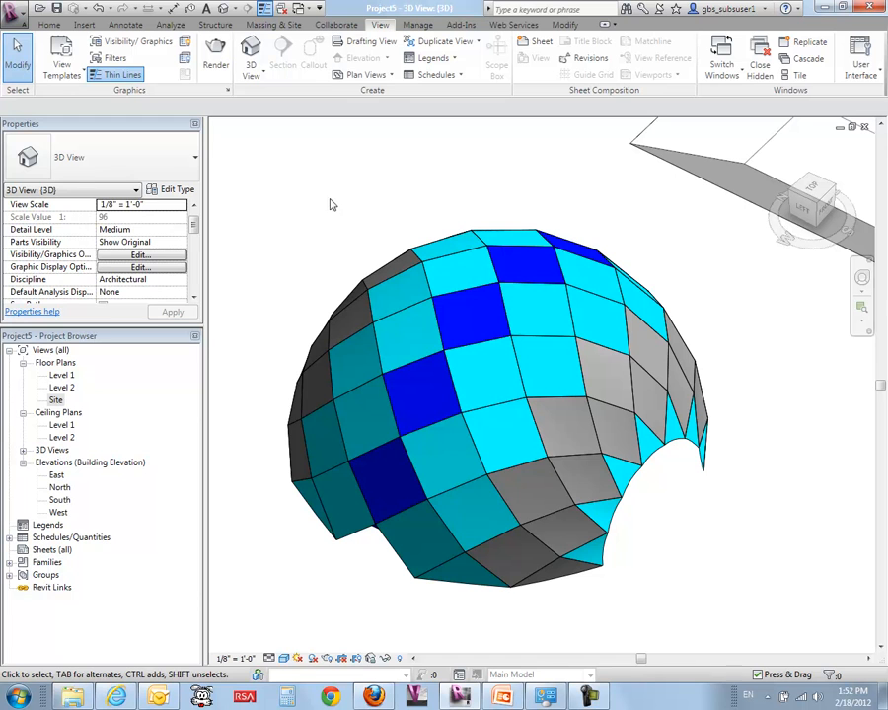
Reopen the filter definitions and set the Deflection2 filter's is-less-than limit to 4"
{"action": "left_click", "coordinate": [119, 59]}
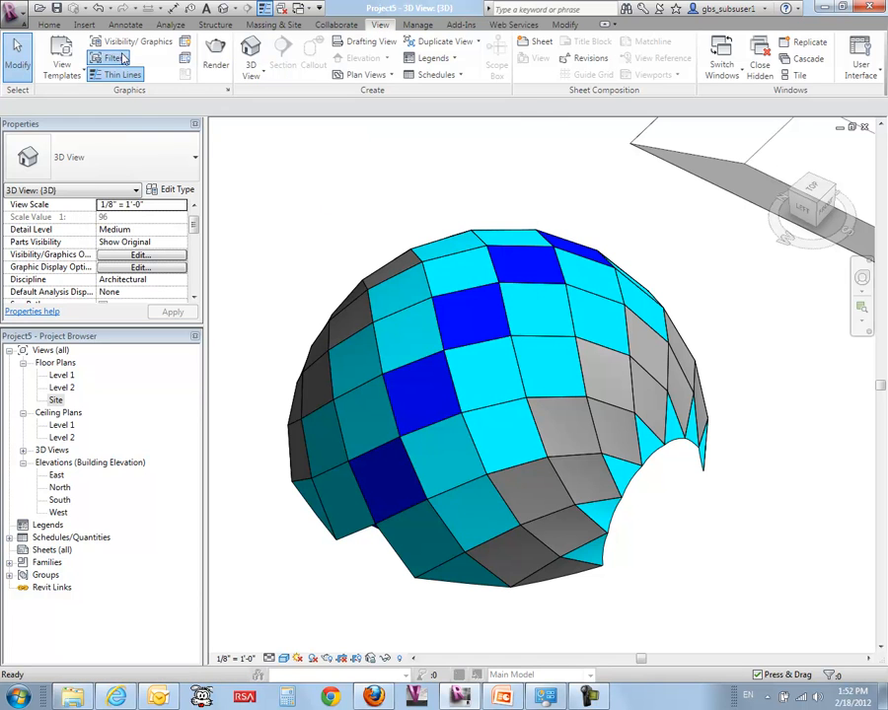
{"action": "left_click", "coordinate": [103, 172]}
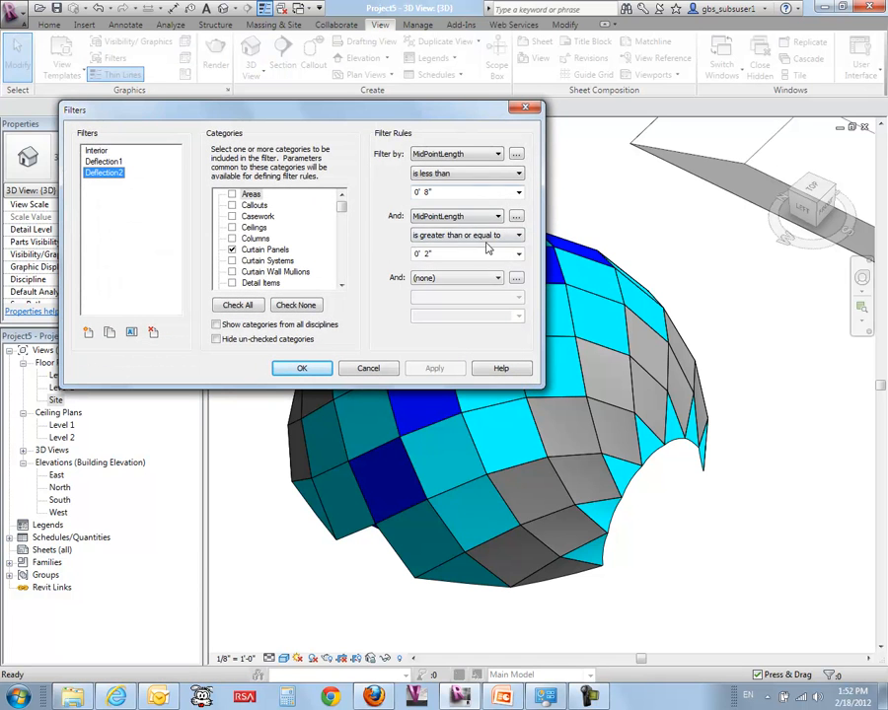
{"action": "left_click", "coordinate": [425, 194]}
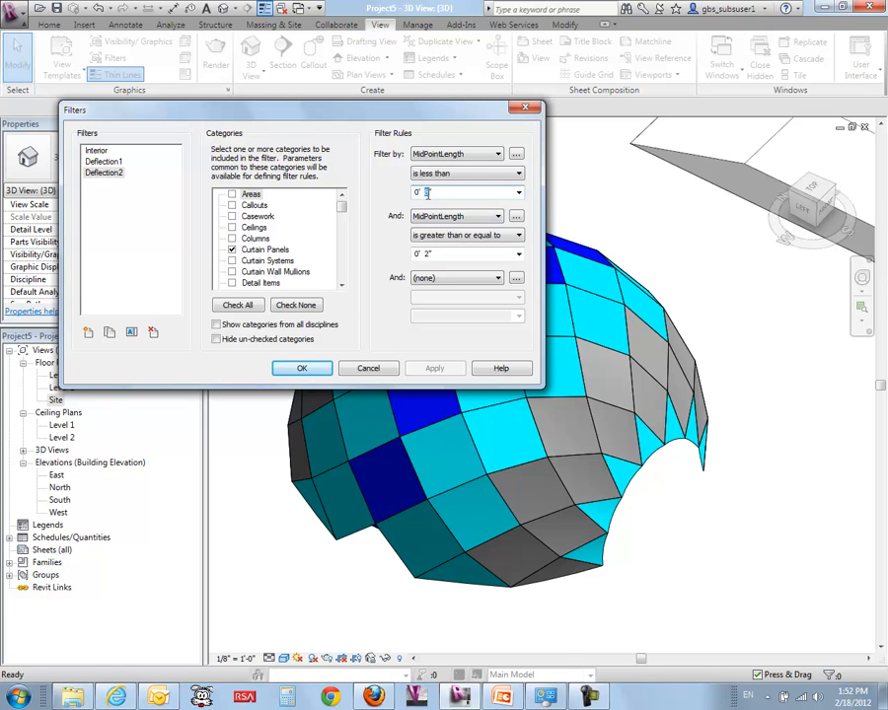
{"action": "left_click", "coordinate": [452, 254]}
{"action": "left_click", "coordinate": [104, 172]}
Duplicate the Deflection2 filter, dismissing the duplicate-name message and repeating the duplication
{"action": "left_click", "coordinate": [108, 332]}
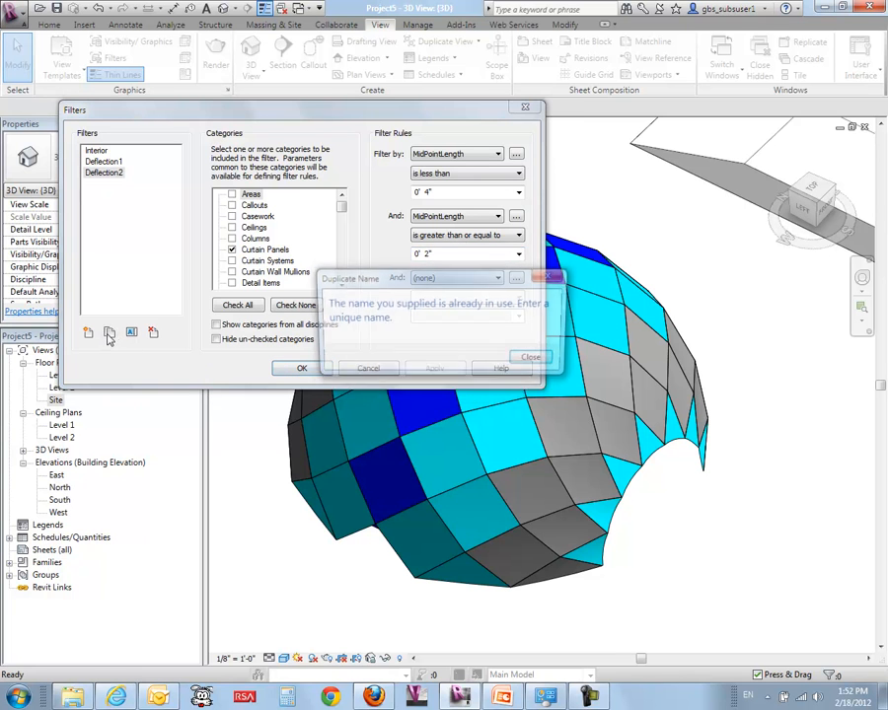
{"action": "left_click", "coordinate": [534, 360]}
{"action": "left_click", "coordinate": [95, 175]}
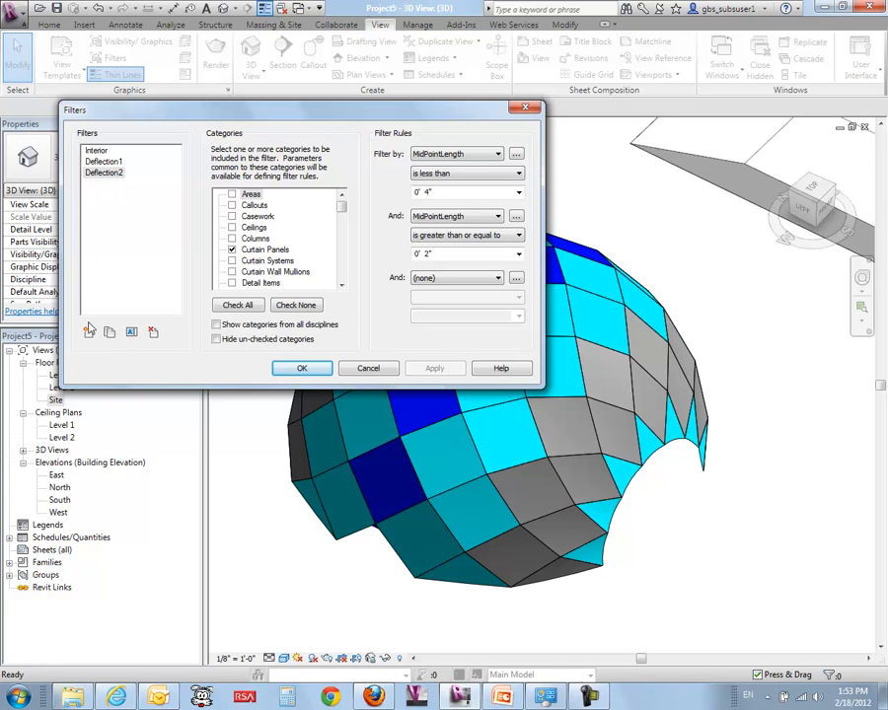
{"action": "left_click", "coordinate": [111, 333]}
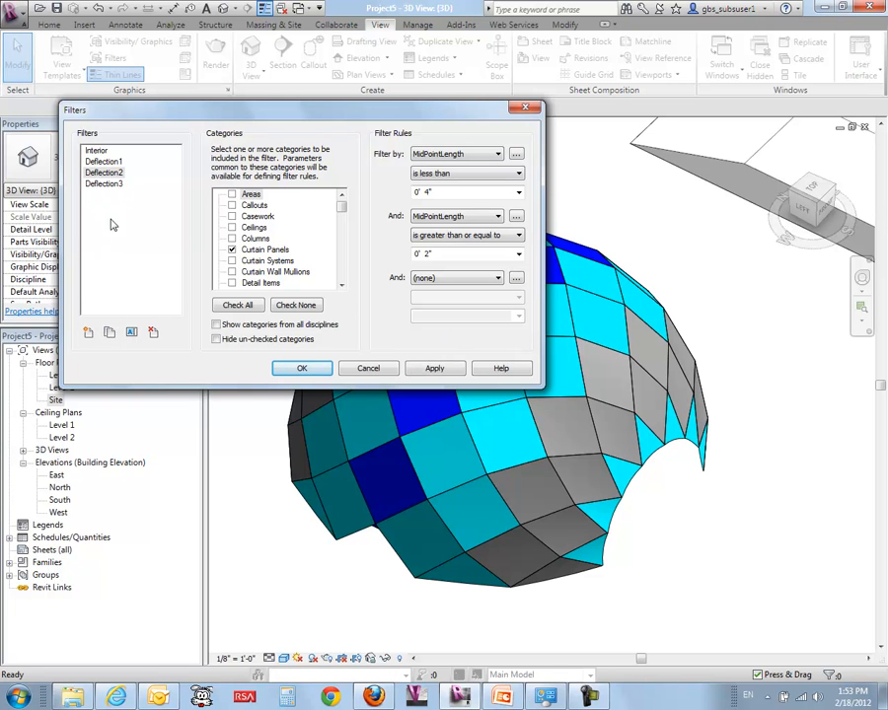
Set the Deflection3 filter's second rule to MidPointLength is greater than or equal to 4", with 8" as the upper limit
{"action": "left_click", "coordinate": [110, 184]}
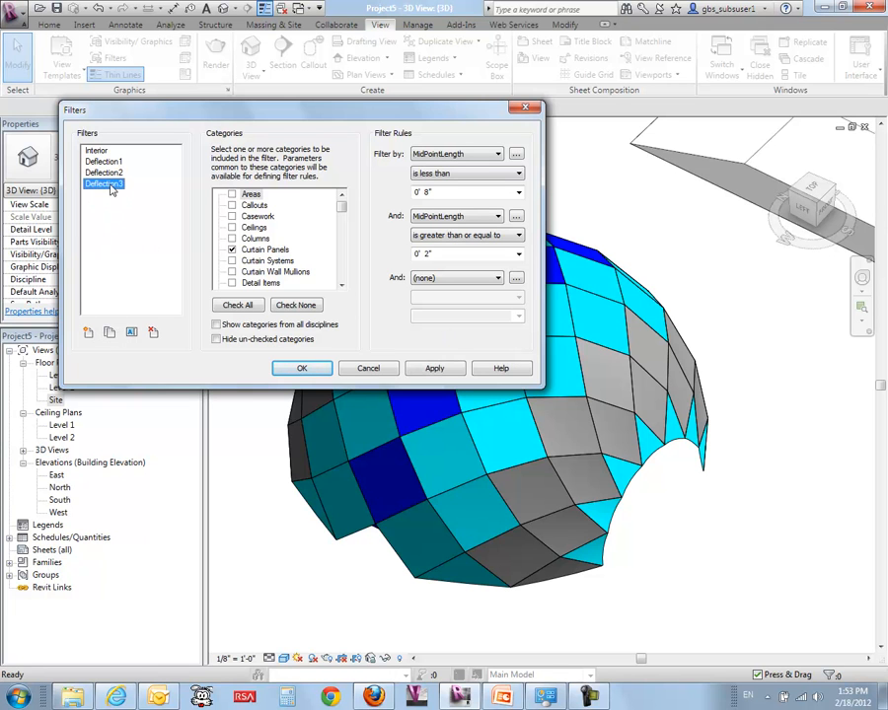
{"action": "left_click", "coordinate": [426, 193]}
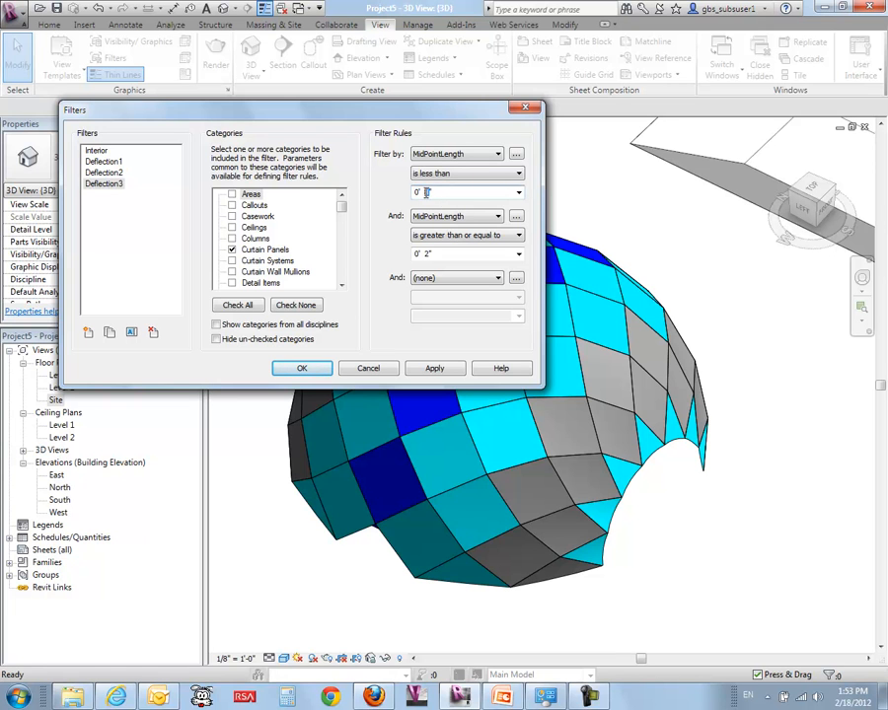
{"action": "left_click", "coordinate": [103, 160]}
{"action": "left_click", "coordinate": [104, 173]}
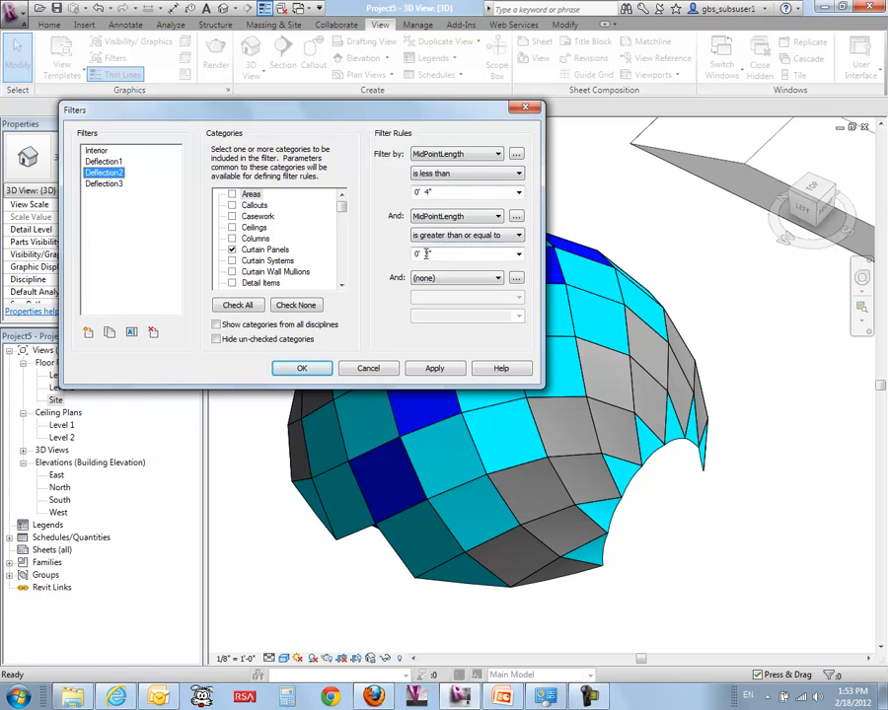
{"action": "left_click", "coordinate": [108, 184]}
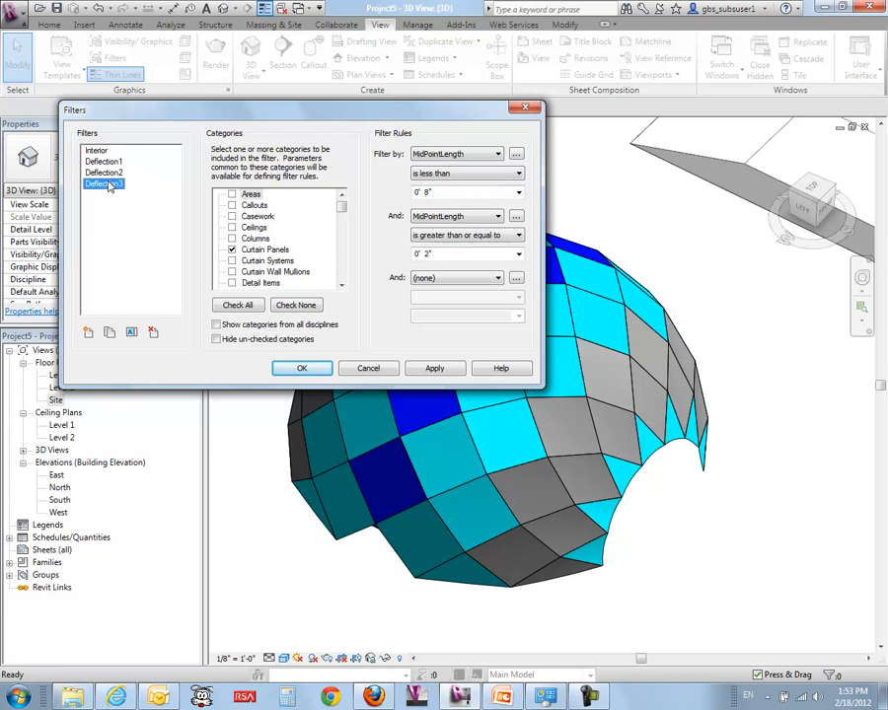
{"action": "left_click", "coordinate": [426, 193]}
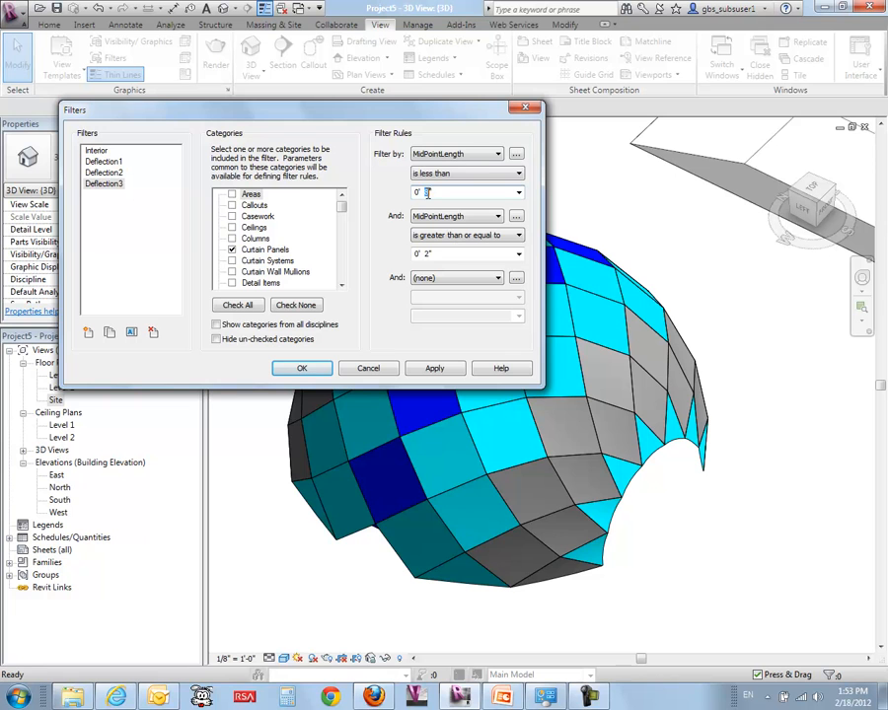
{"action": "left_click", "coordinate": [426, 254]}
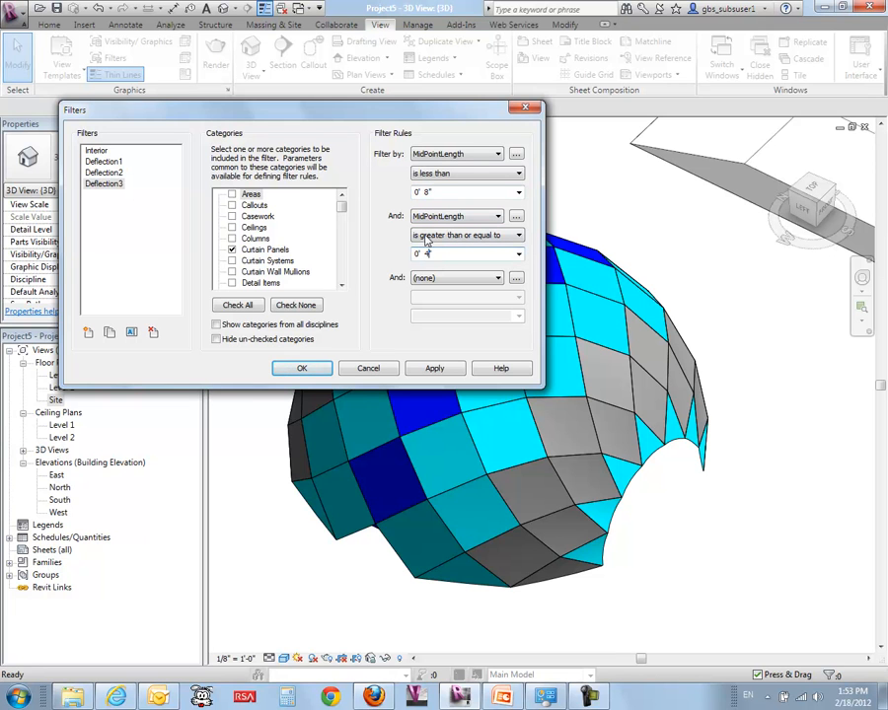
{"action": "left_click", "coordinate": [440, 194]}
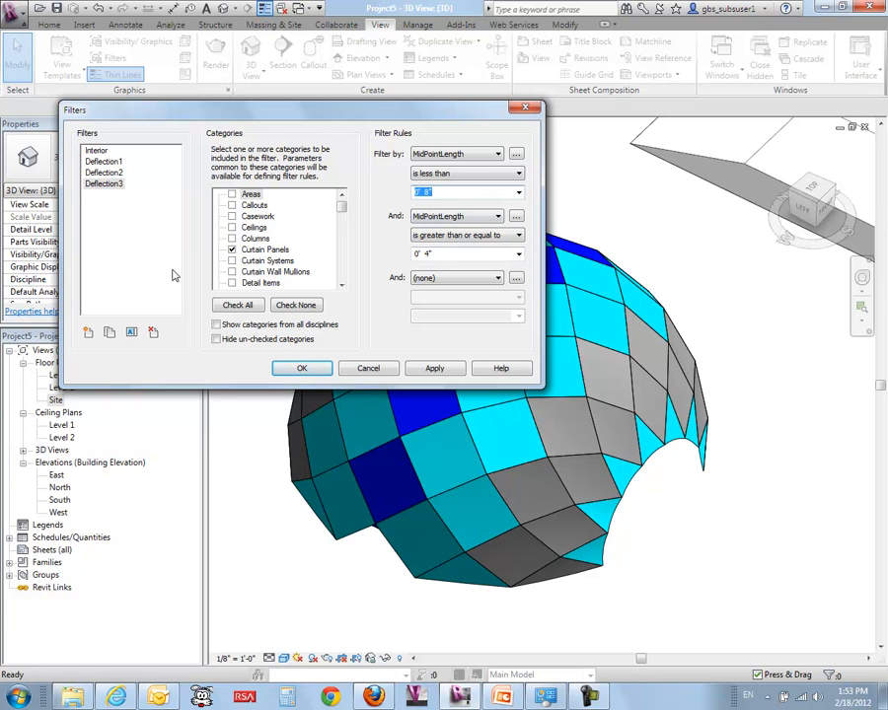
Duplicate the Deflection3 filter after checking the rules of Deflection2 and Deflection3
{"action": "left_click", "coordinate": [116, 184]}
{"action": "left_click", "coordinate": [114, 173]}
{"action": "left_click", "coordinate": [106, 185]}
{"action": "left_click", "coordinate": [111, 334]}
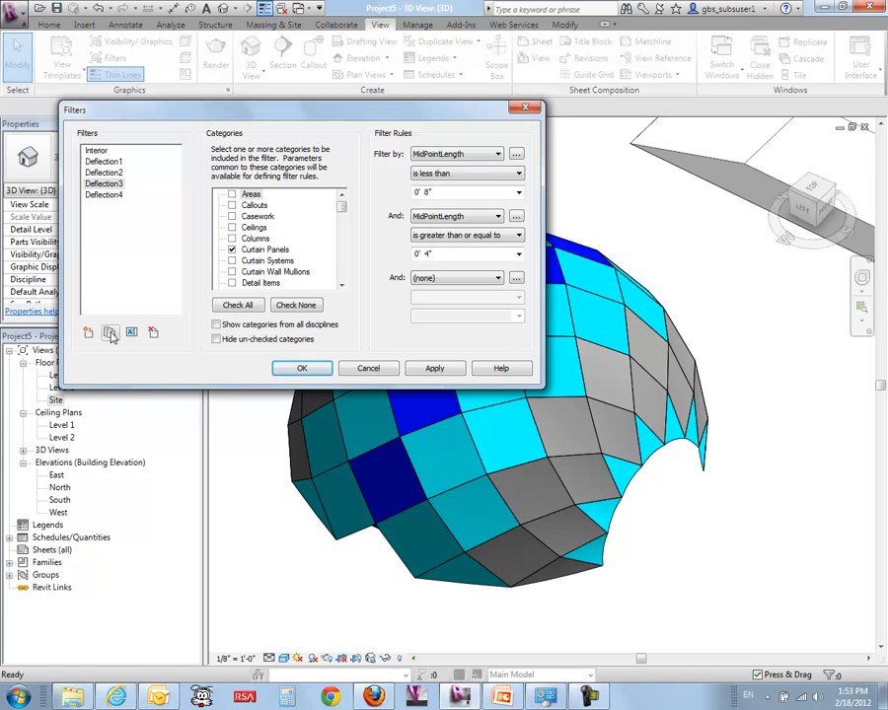
Set the Deflection4 filter's rules to MidPointLength less than 10" and greater than or equal to 8", and accept the definitions
{"action": "left_click", "coordinate": [110, 197]}
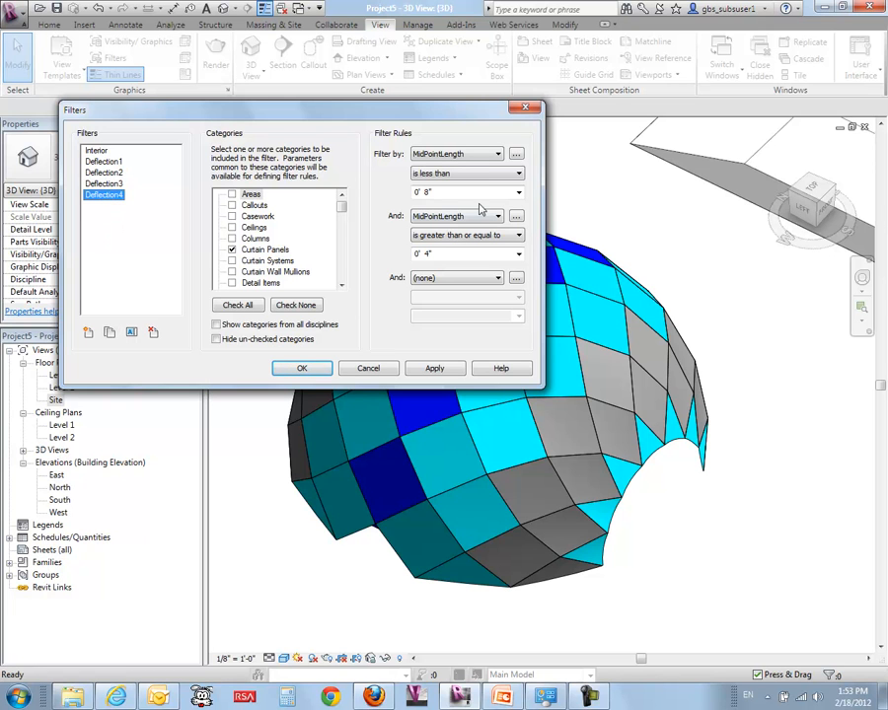
{"action": "left_click", "coordinate": [431, 255]}
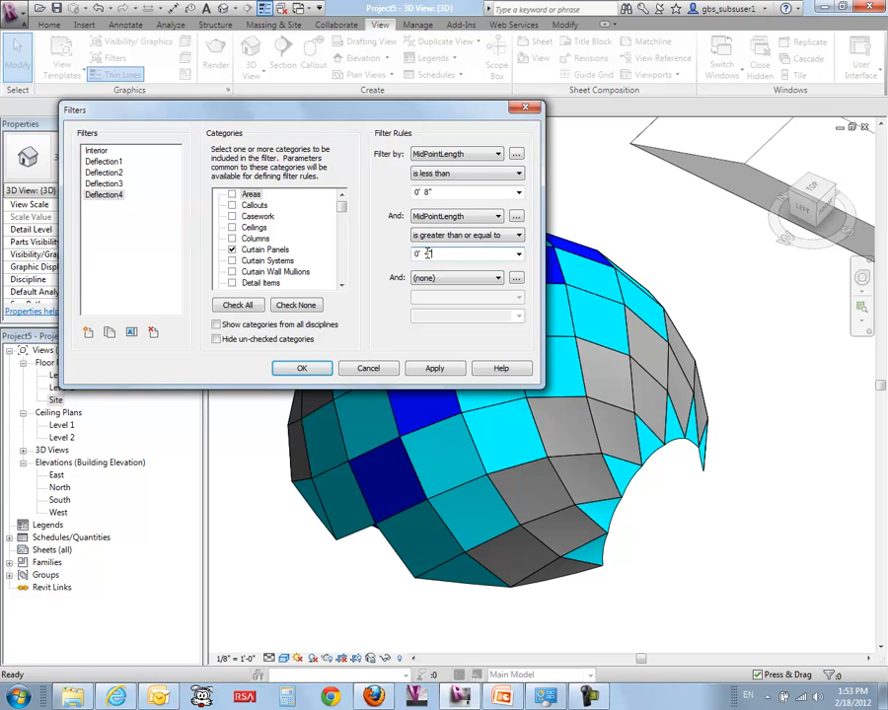
{"action": "left_click", "coordinate": [419, 192]}
{"action": "left_click", "coordinate": [422, 255]}
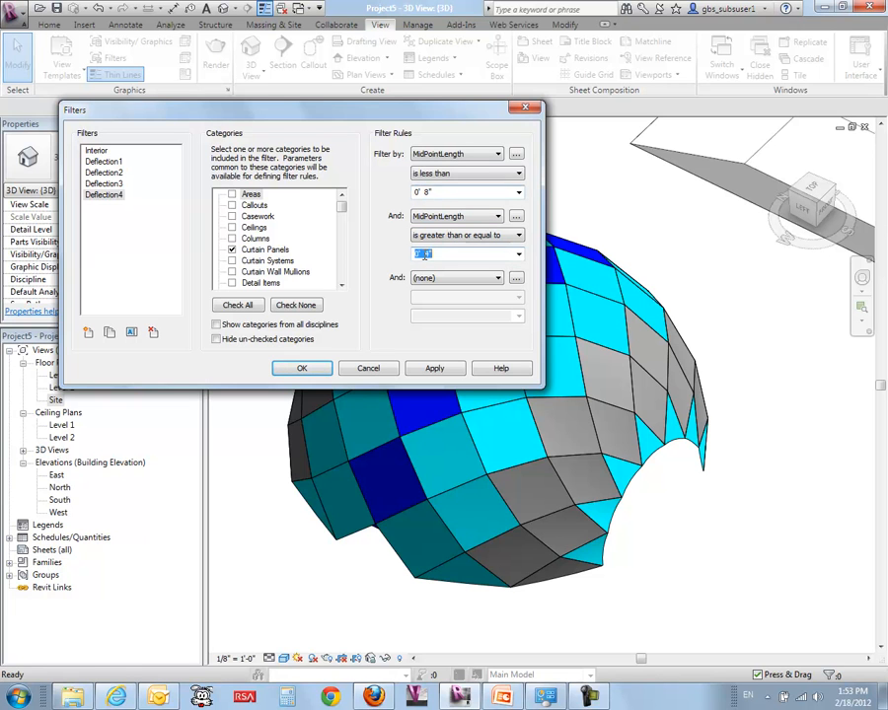
{"action": "left_click", "coordinate": [426, 193]}
{"action": "left_click", "coordinate": [311, 369]}
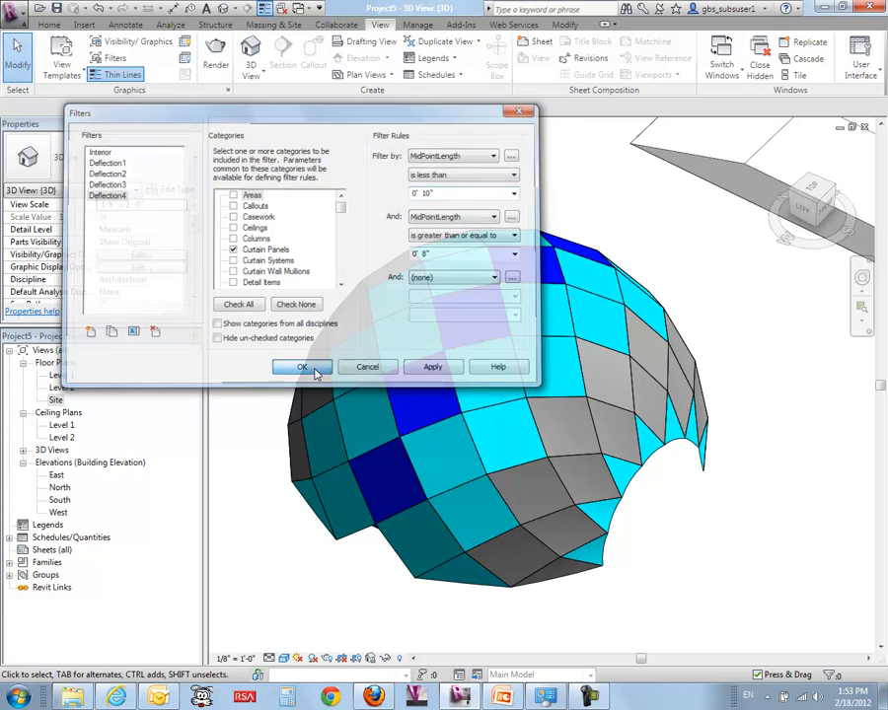
Add the Deflection3 and Deflection4 filters together to the 3D view's filter overrides
{"action": "left_click", "coordinate": [129, 41]}
{"action": "left_click", "coordinate": [478, 142]}
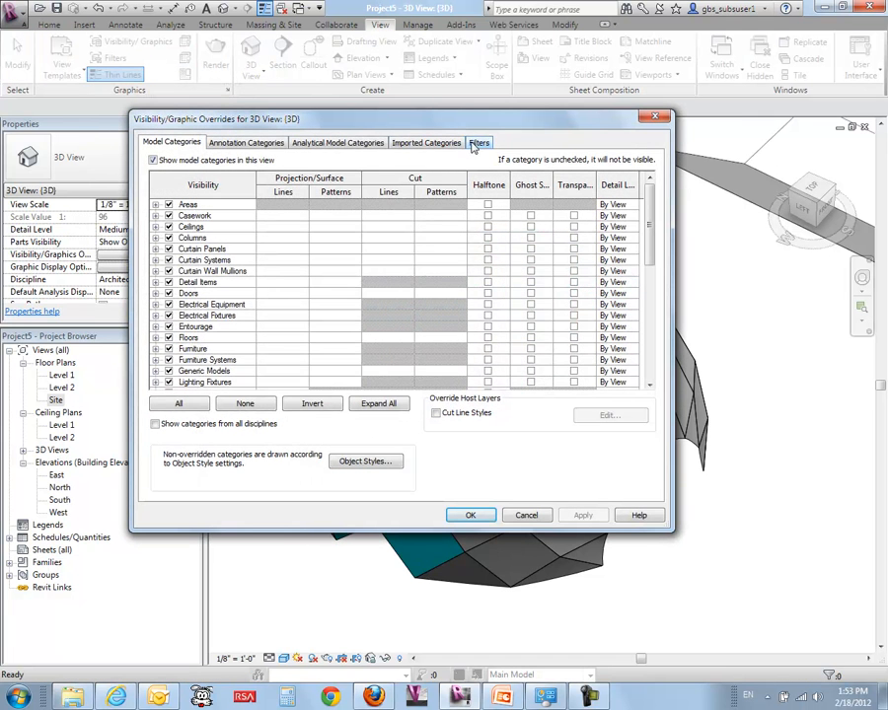
{"action": "left_click", "coordinate": [179, 405]}
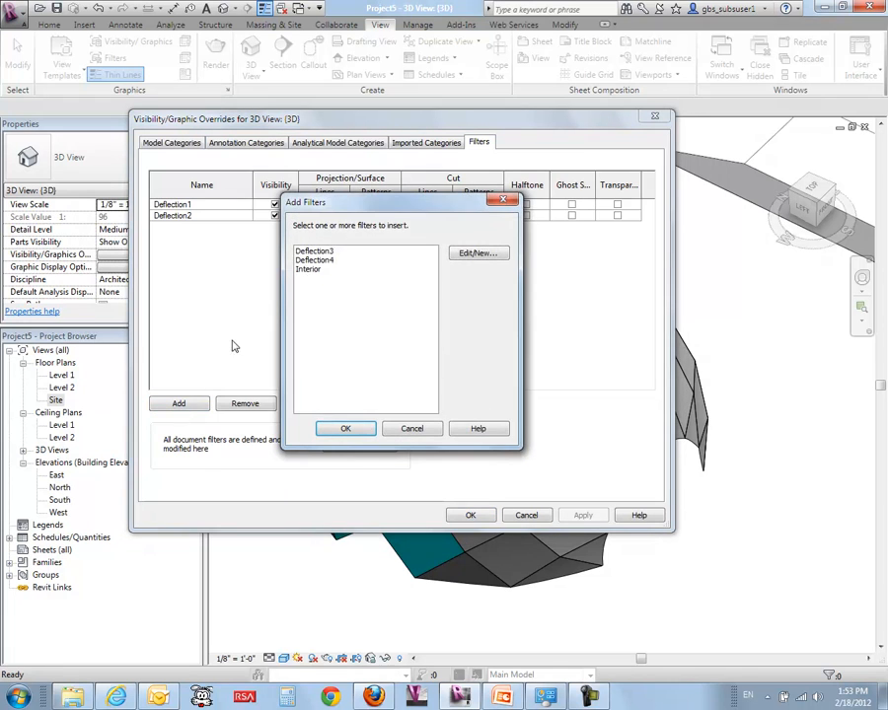
{"action": "left_click", "coordinate": [312, 251]}
{"action": "left_click", "coordinate": [314, 259], "text": "shift"}
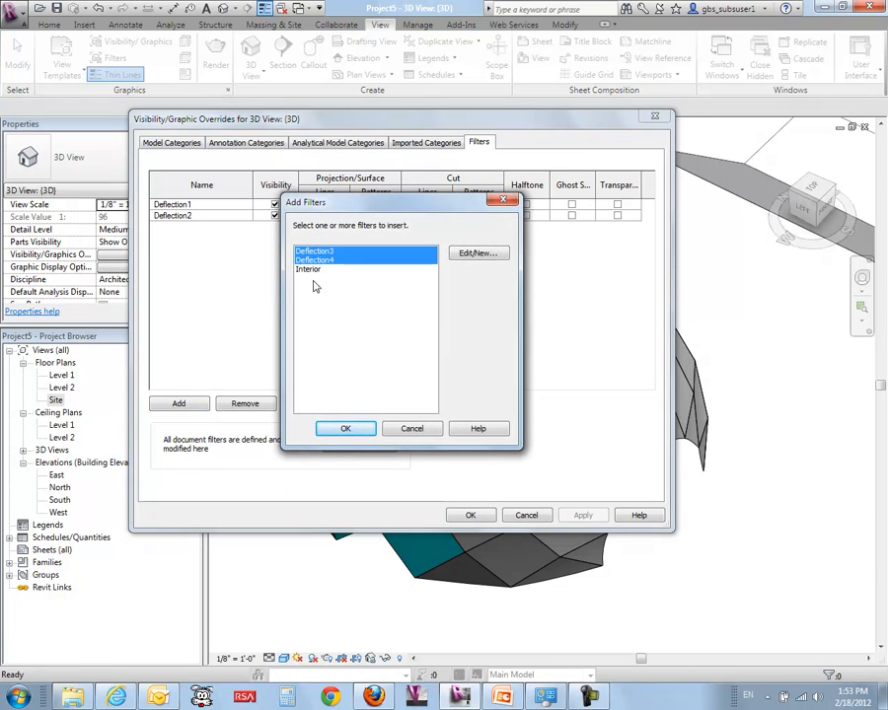
{"action": "left_click", "coordinate": [331, 430]}
Override the Deflection3 filter's projection surface pattern with a green Solid fill
{"action": "left_click", "coordinate": [375, 227]}
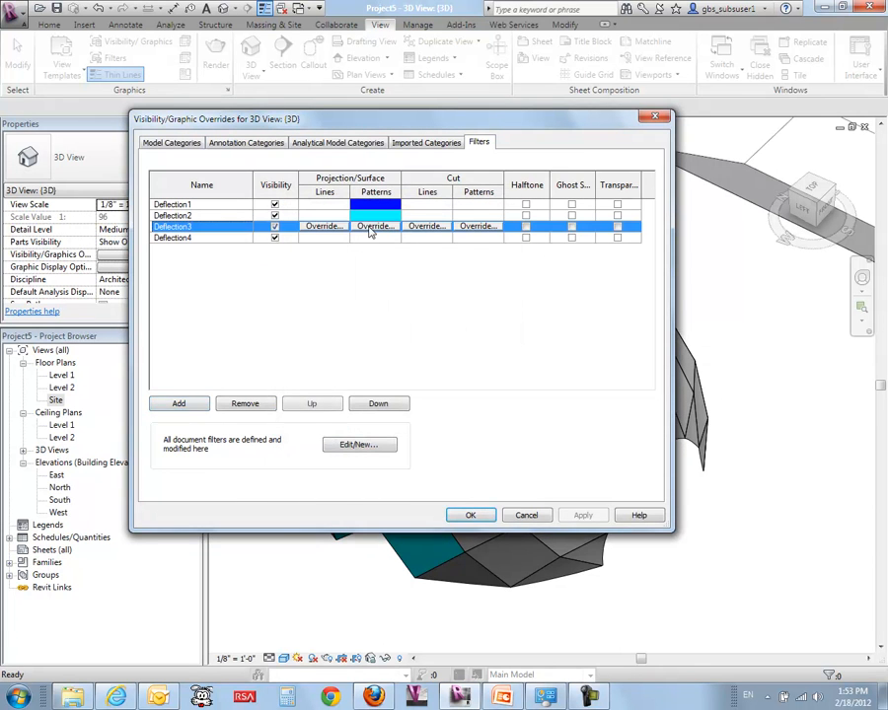
{"action": "left_click", "coordinate": [376, 226]}
{"action": "left_click", "coordinate": [367, 317]}
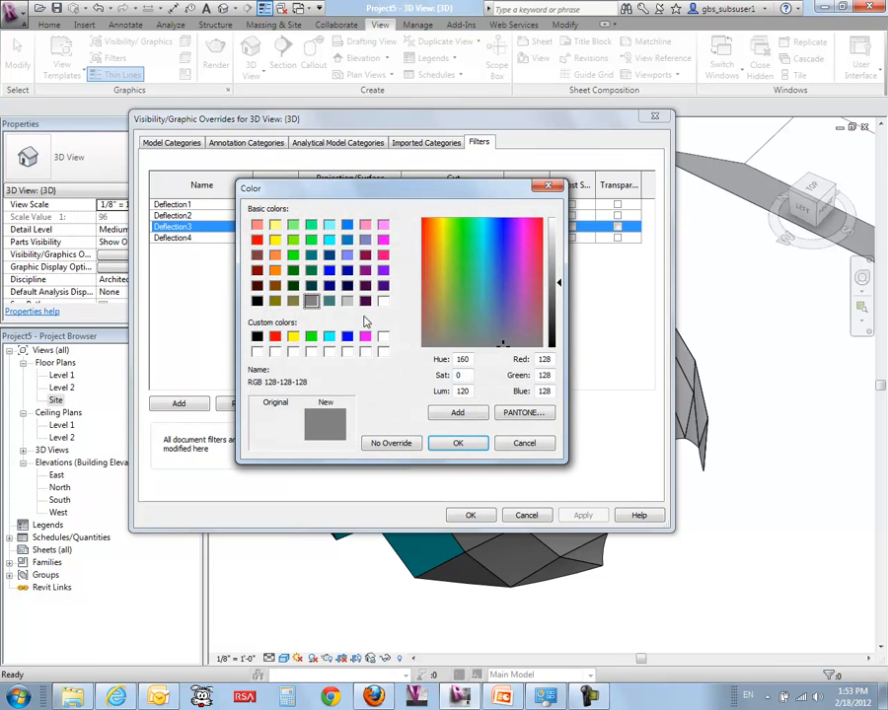
{"action": "left_click", "coordinate": [310, 337]}
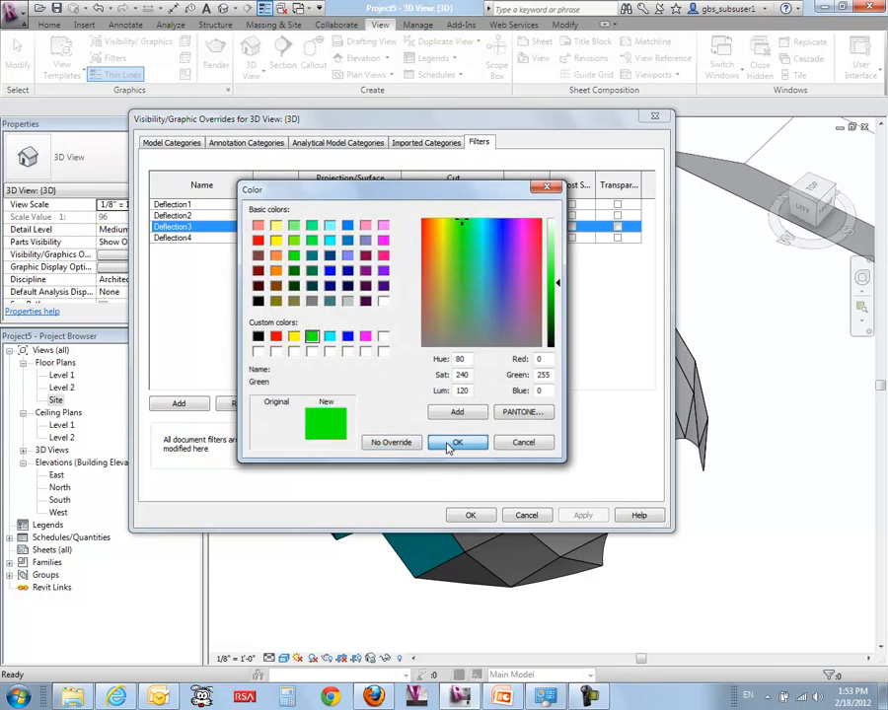
{"action": "left_click", "coordinate": [456, 443]}
{"action": "left_click", "coordinate": [479, 341]}
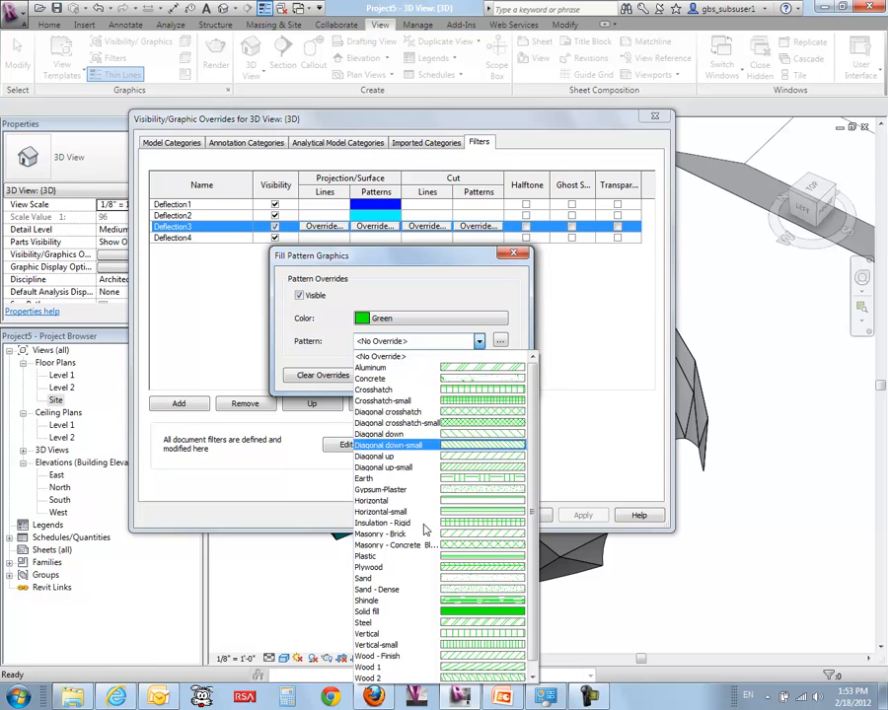
{"action": "left_click", "coordinate": [445, 612]}
{"action": "left_click", "coordinate": [438, 373]}
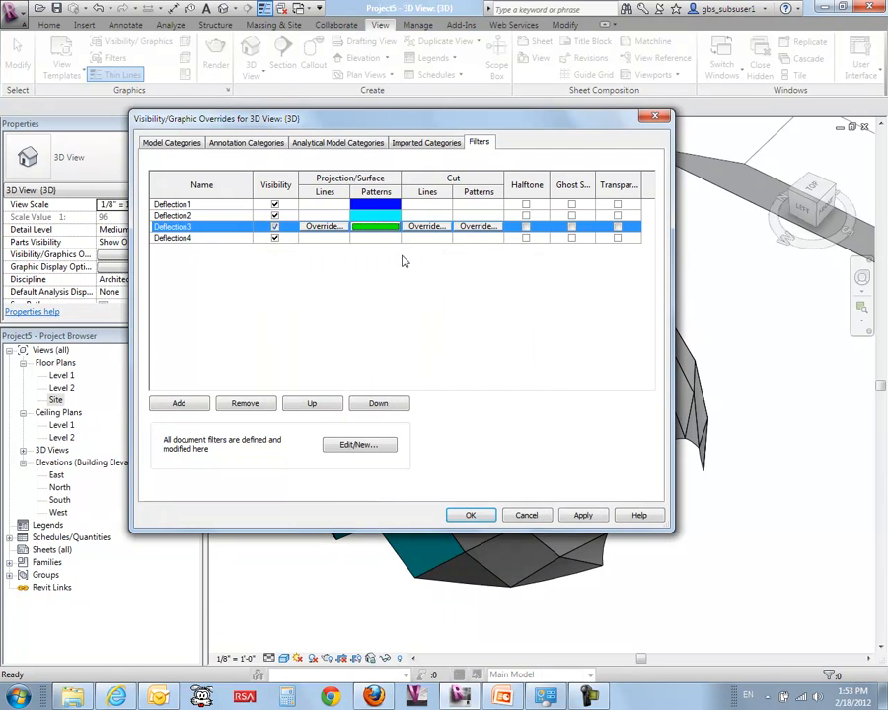
Override the Deflection4 filter's projection surface pattern with a yellow Solid fill, and apply the filter overrides to the 3D view
{"action": "left_click", "coordinate": [399, 240]}
{"action": "left_click", "coordinate": [400, 240]}
{"action": "left_click", "coordinate": [399, 263]}
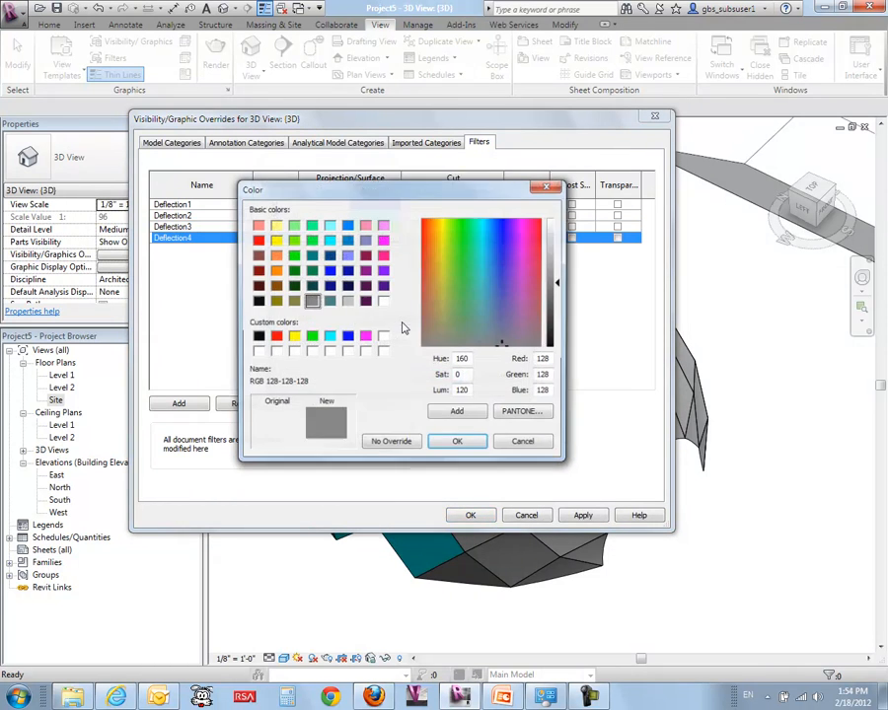
{"action": "left_click", "coordinate": [293, 338]}
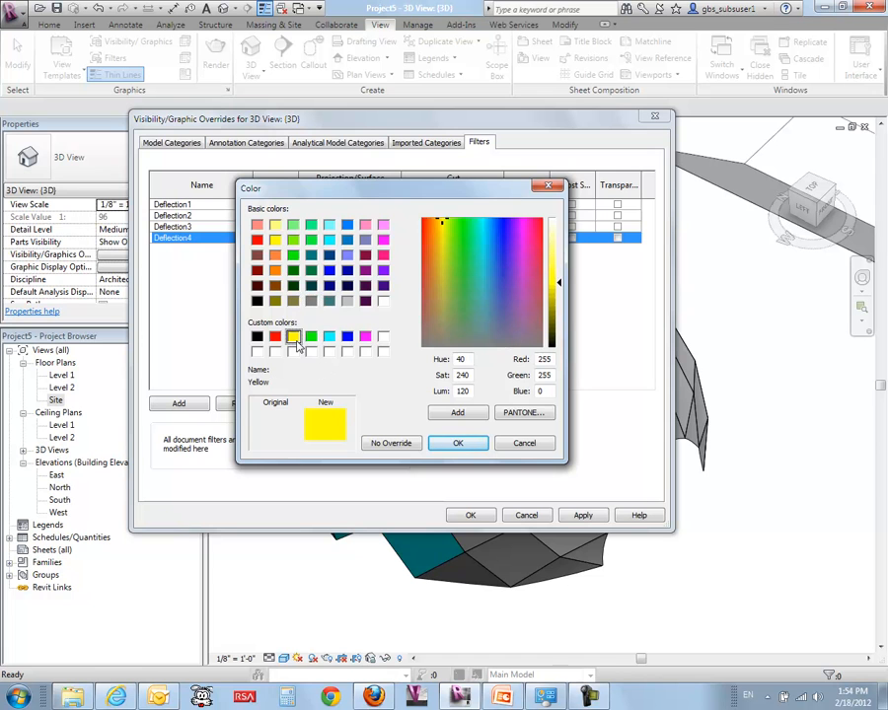
{"action": "left_click", "coordinate": [456, 444]}
{"action": "left_click", "coordinate": [470, 346]}
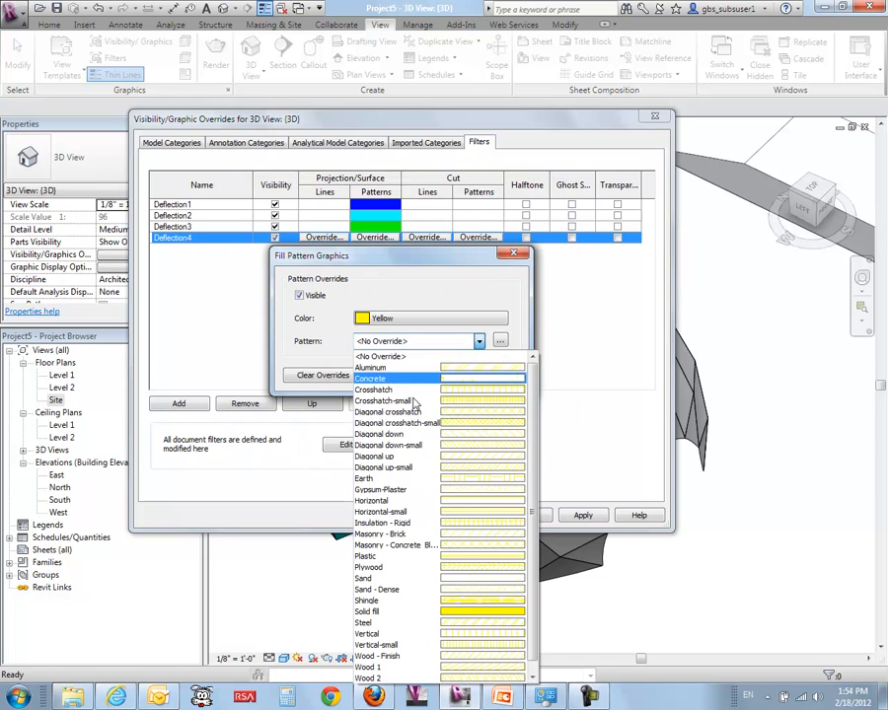
{"action": "left_click", "coordinate": [448, 660]}
{"action": "left_click", "coordinate": [434, 377]}
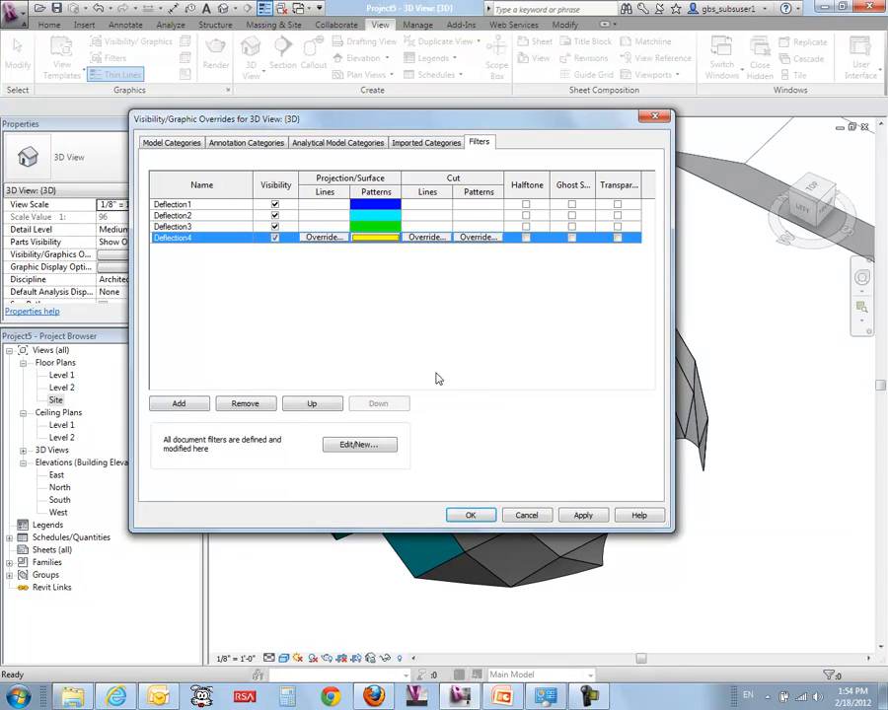
{"action": "left_click", "coordinate": [582, 516]}
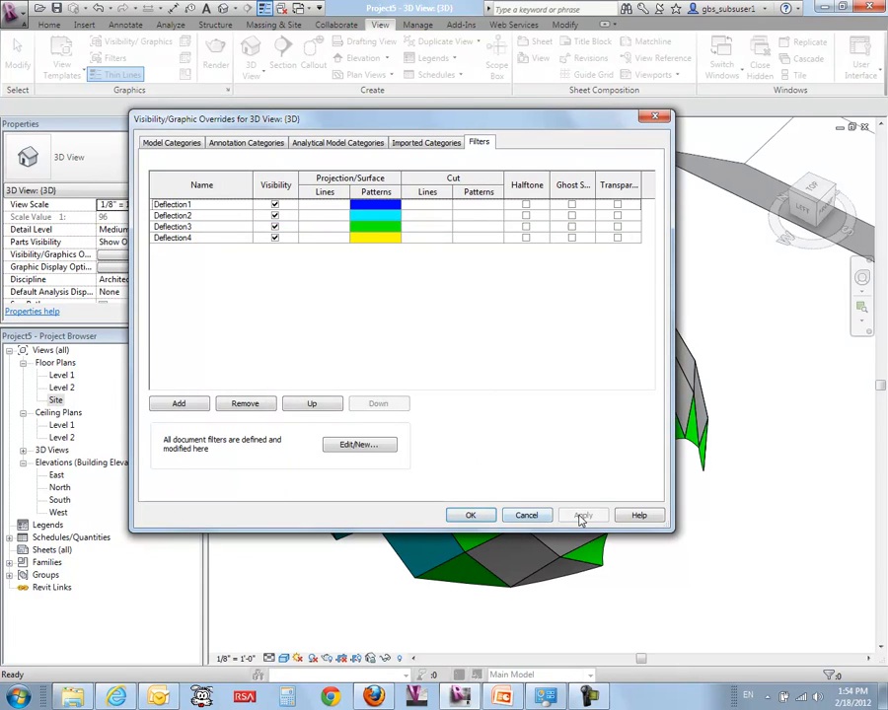
{"action": "left_click", "coordinate": [470, 515]}
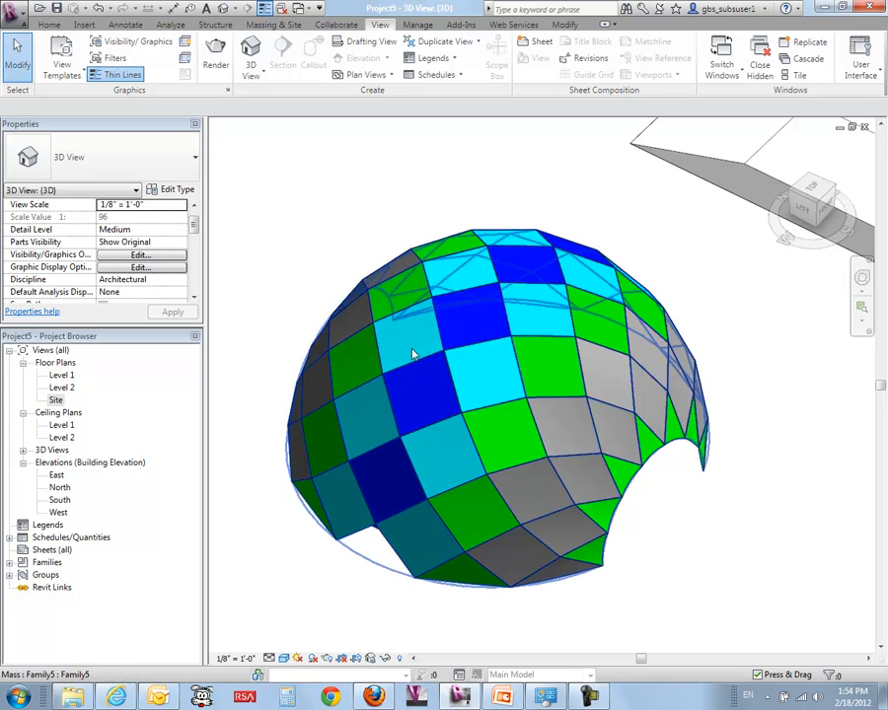
Examine the color-coded dome panels from different angles and check the open panel schedule and panel family views
{"action": "middle_click_drag", "start_coordinate": [289, 266], "coordinate": [328, 261], "text": "shift"}
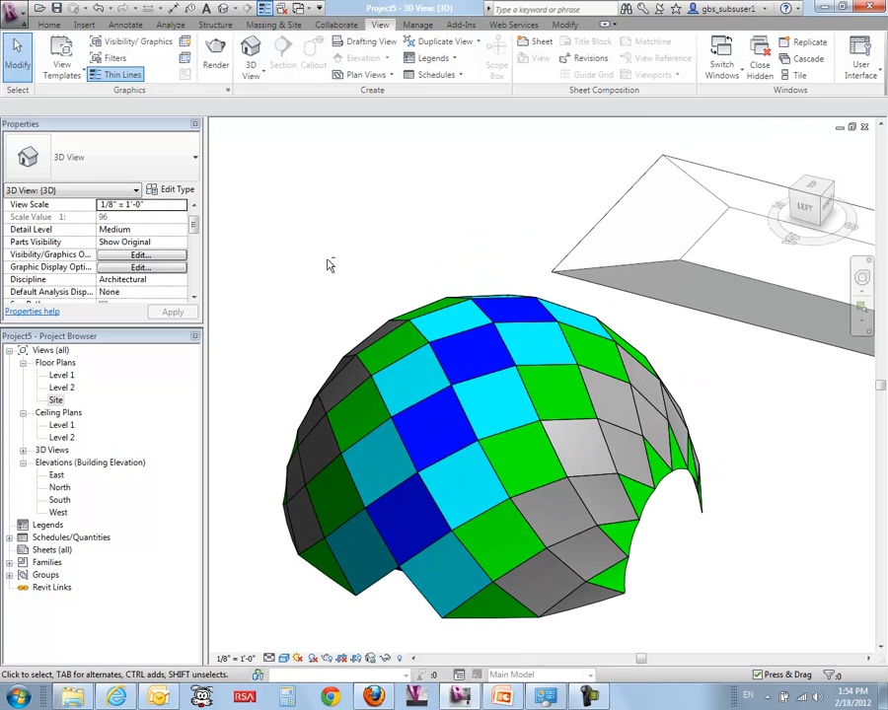
{"action": "left_click", "coordinate": [422, 533]}
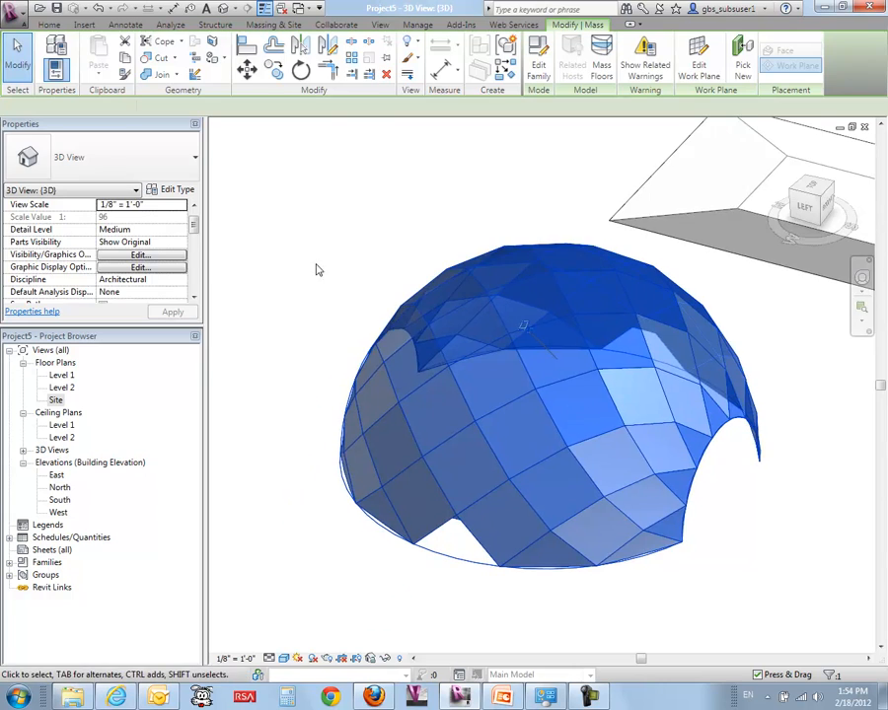
{"action": "left_click", "coordinate": [307, 281]}
{"action": "mouse_move", "coordinate": [307, 281]}
{"action": "middle_mouse_down", "text": "shift"}
{"action": "mouse_move", "coordinate": [326, 289]}
{"action": "mouse_move", "coordinate": [369, 241]}
{"action": "mouse_move", "coordinate": [267, 332]}
{"action": "mouse_move", "coordinate": [295, 319]}
{"action": "mouse_move", "coordinate": [299, 299]}
{"action": "middle_mouse_up", "text": "shift"}
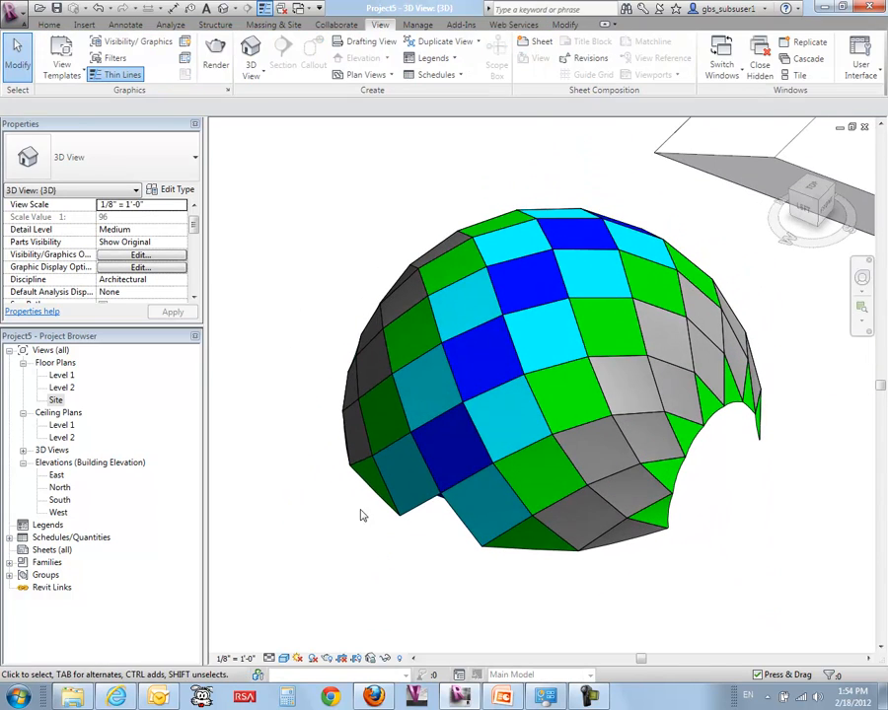
{"action": "left_click", "coordinate": [435, 503]}
{"action": "left_click", "coordinate": [279, 426]}
{"action": "key", "text": "ctrl+Tab"}
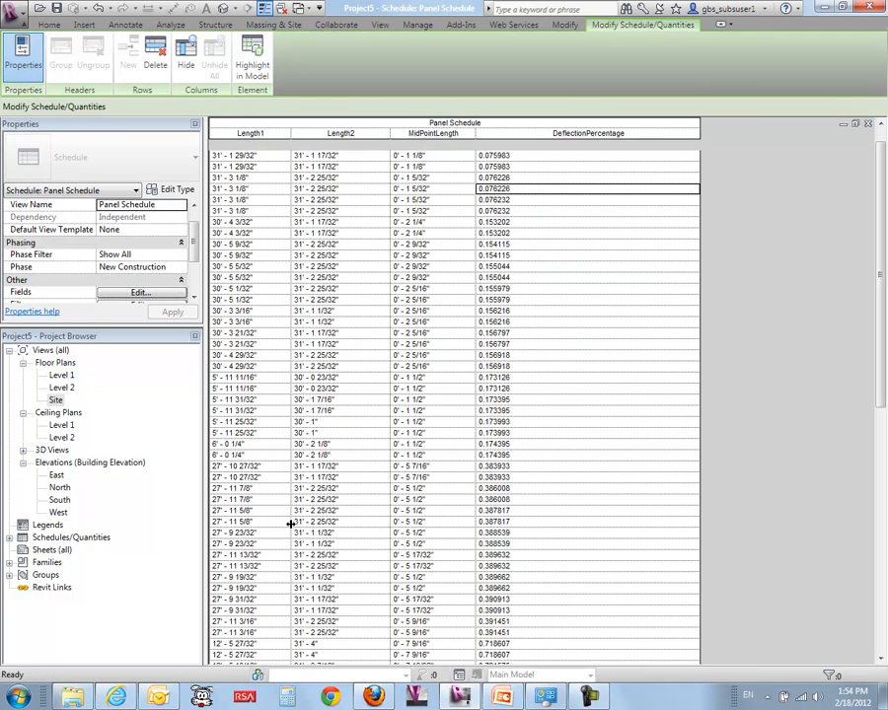
{"action": "key", "text": "ctrl+Tab"}
{"action": "key", "text": "ctrl+Tab"}
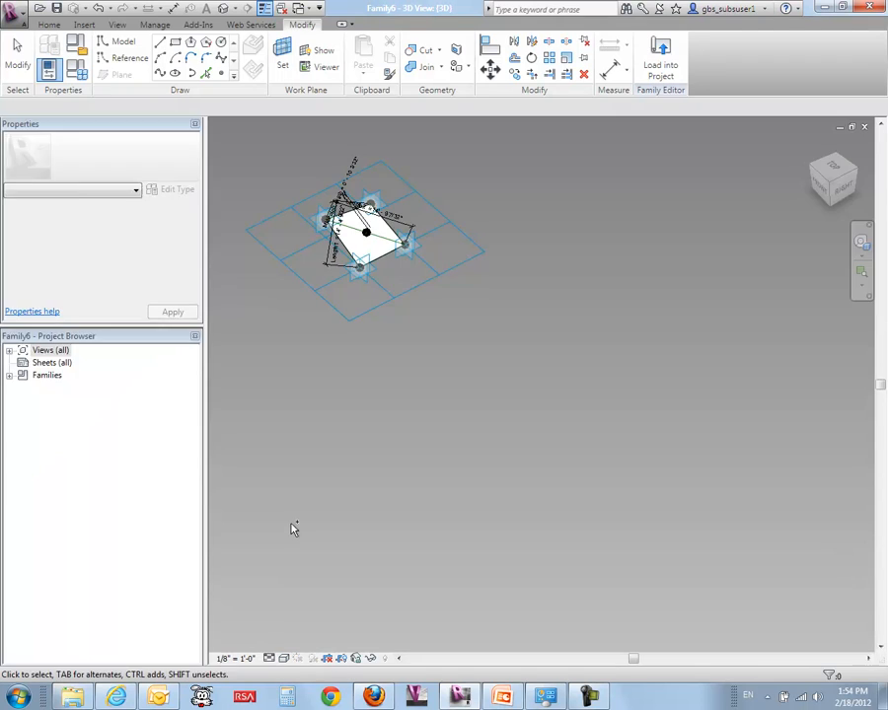
{"action": "key", "text": "ctrl+Tab"}
{"action": "scroll", "coordinate": [324, 475], "scroll_direction": "down", "scroll_amount": 4}
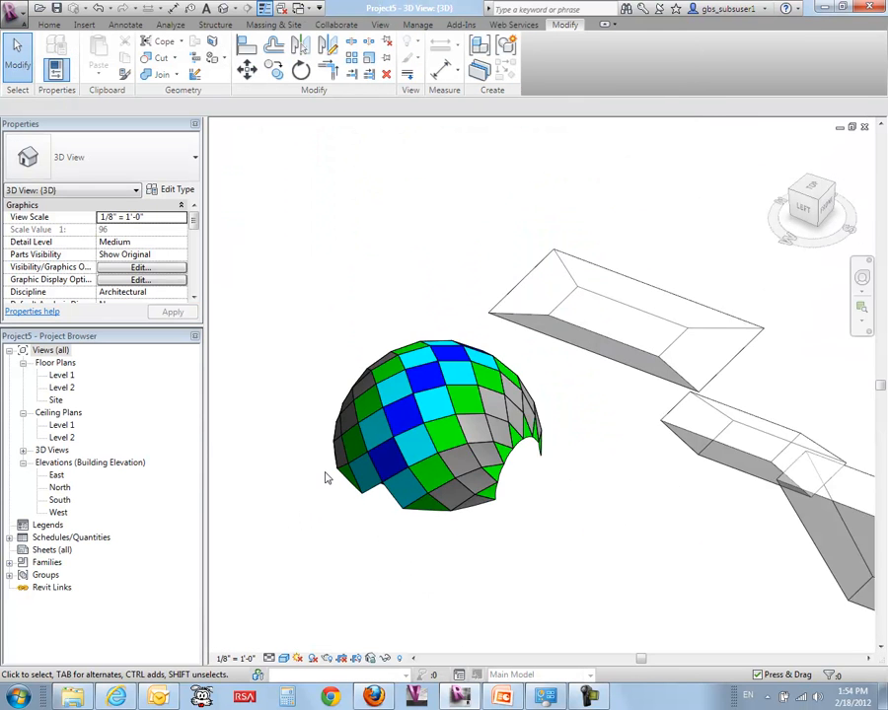
{"action": "middle_click_drag", "start_coordinate": [611, 552], "coordinate": [503, 522]}
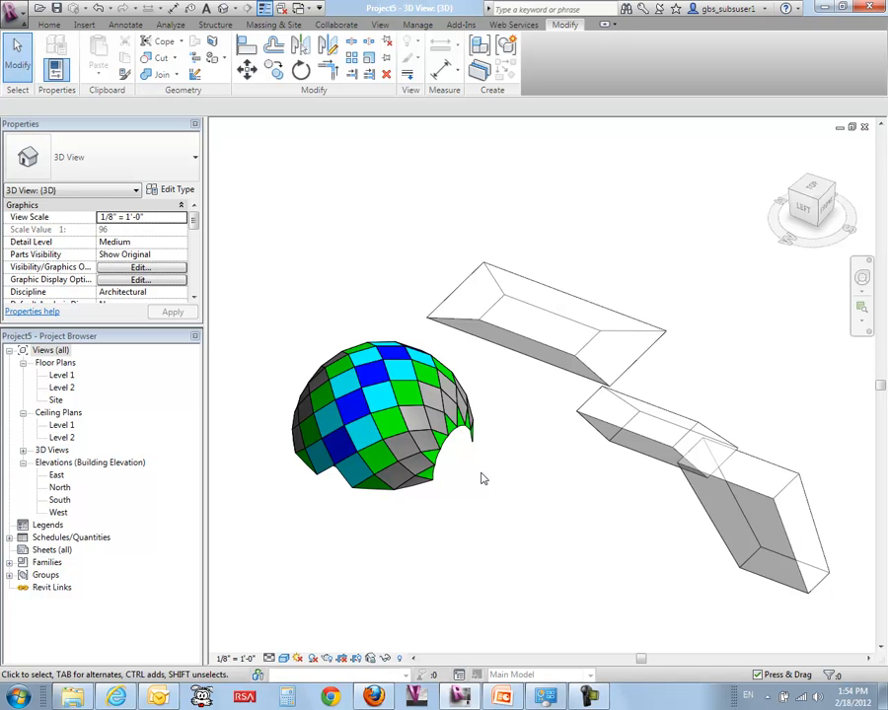
{"action": "left_click", "coordinate": [51, 25]}
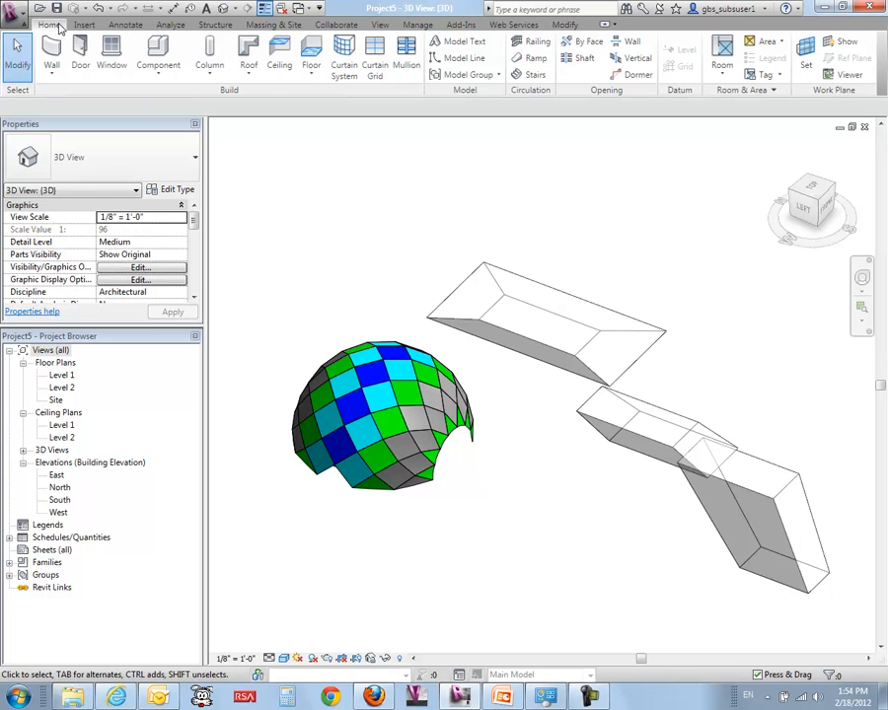
{"action": "left_click", "coordinate": [155, 75]}
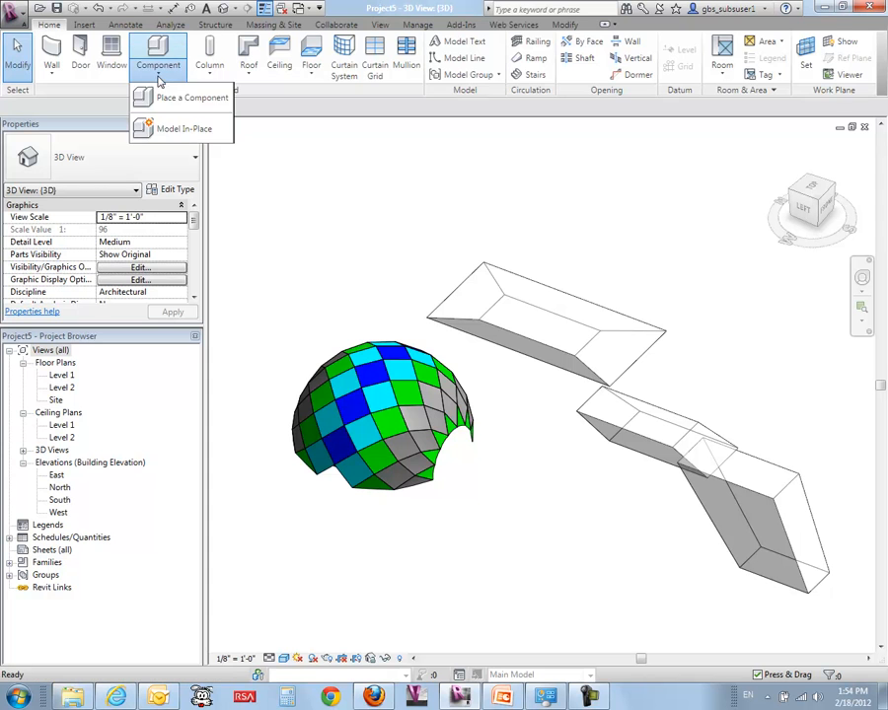
{"action": "left_click", "coordinate": [163, 99]}
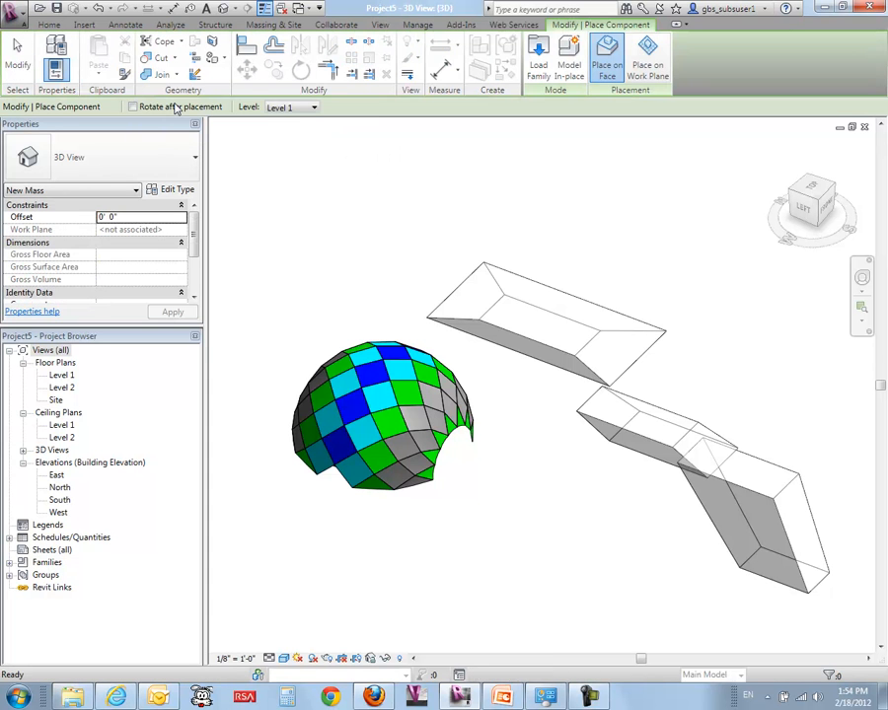
{"action": "left_click", "coordinate": [38, 23]}
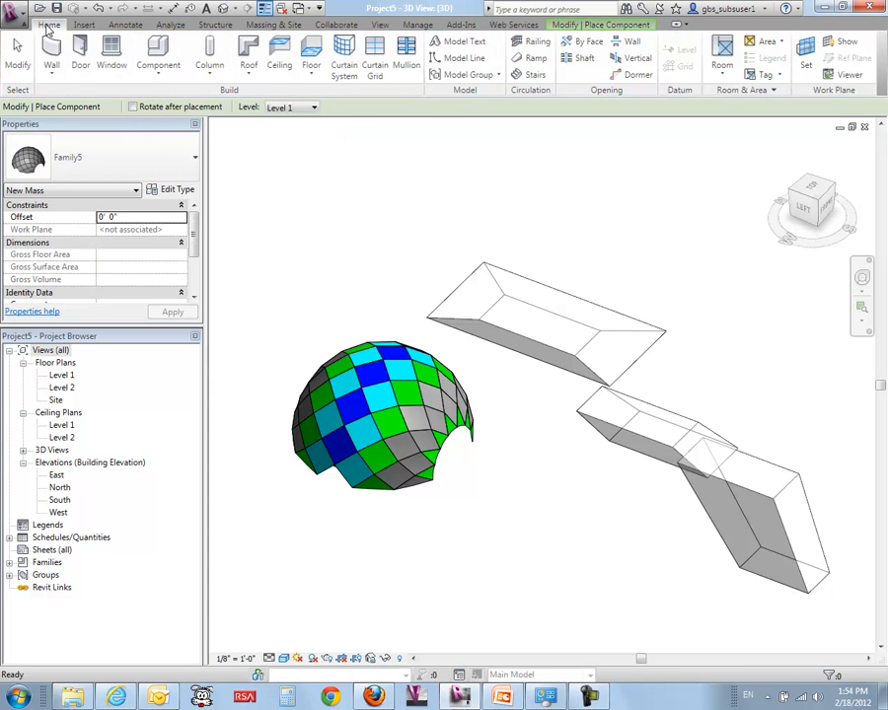
{"action": "left_click", "coordinate": [22, 52]}
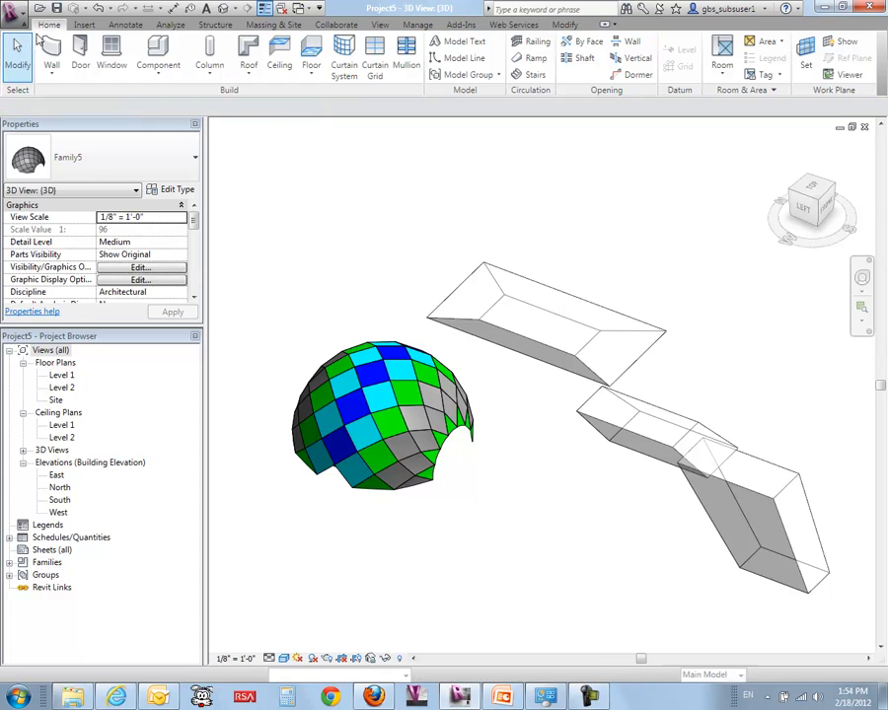
Start a new in-place model in the Mass category
{"action": "left_click", "coordinate": [156, 77]}
{"action": "left_click", "coordinate": [173, 131]}
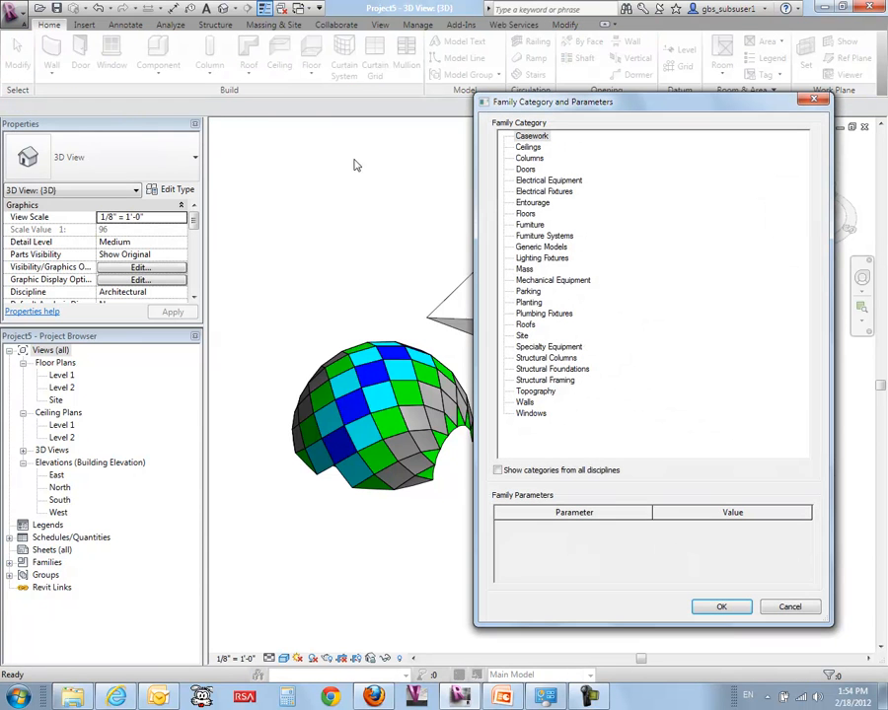
{"action": "left_click", "coordinate": [524, 269]}
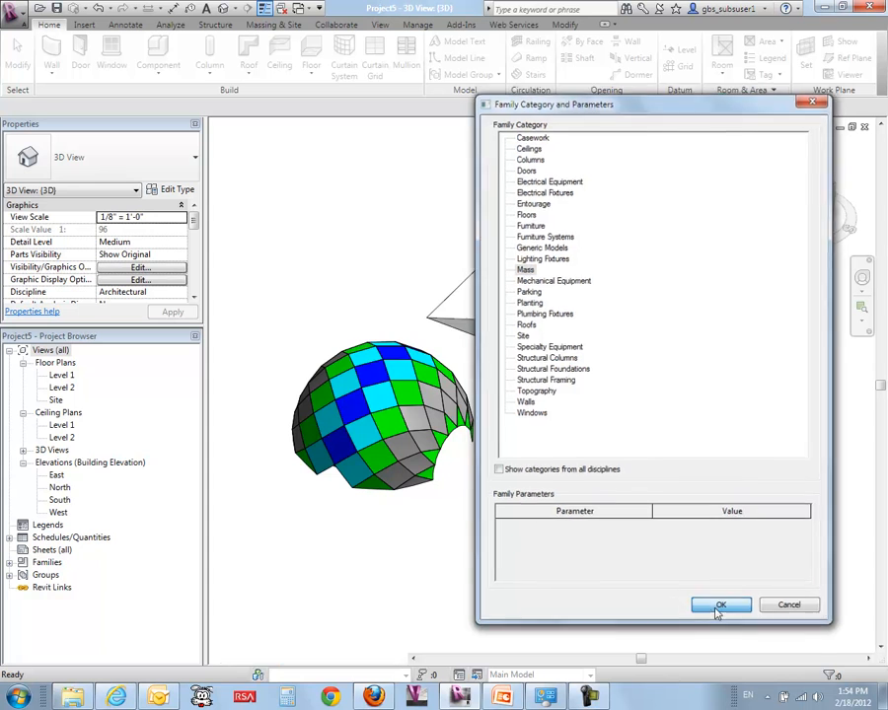
{"action": "left_click", "coordinate": [721, 607]}
{"action": "left_click", "coordinate": [443, 360]}
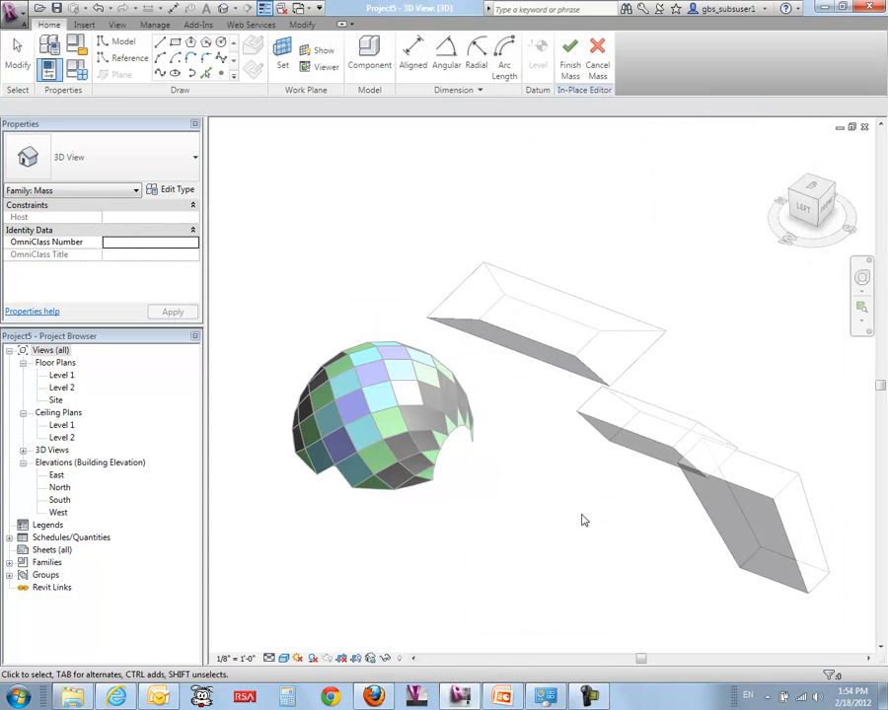
Draw a center-ends arc with a 60' radius on Level 1 in front of the dome and create a surface form from it
{"action": "middle_click_drag", "start_coordinate": [582, 518], "coordinate": [547, 497]}
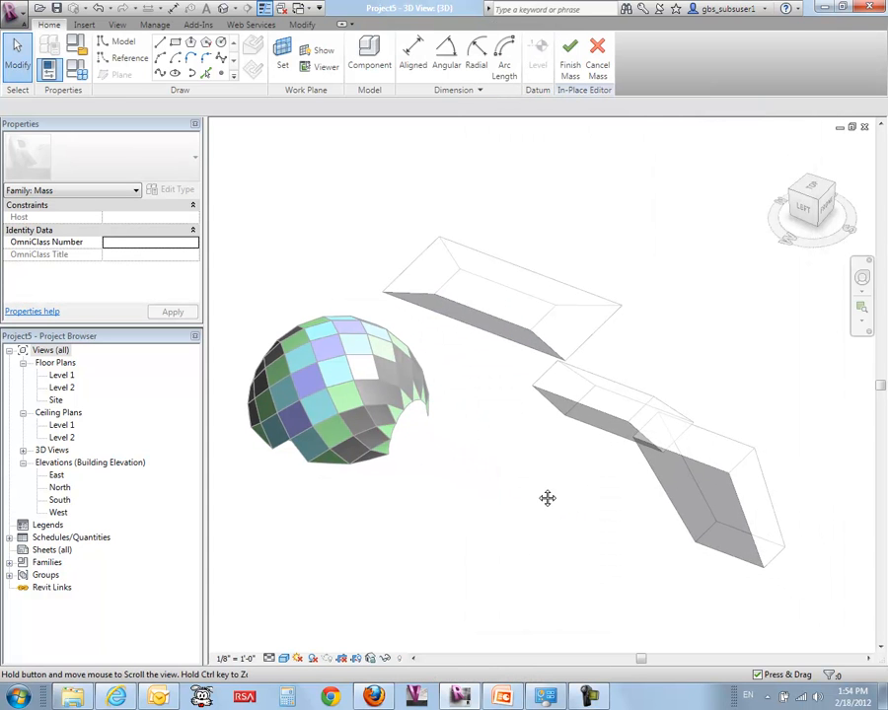
{"action": "left_click", "coordinate": [174, 57]}
{"action": "left_click", "coordinate": [454, 507]}
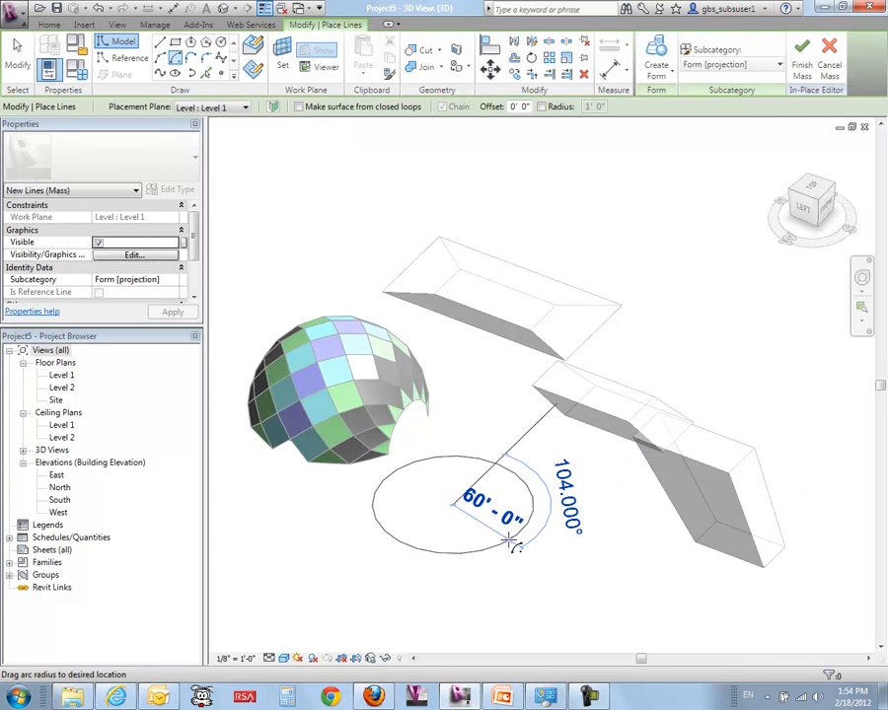
{"action": "left_click", "coordinate": [510, 540]}
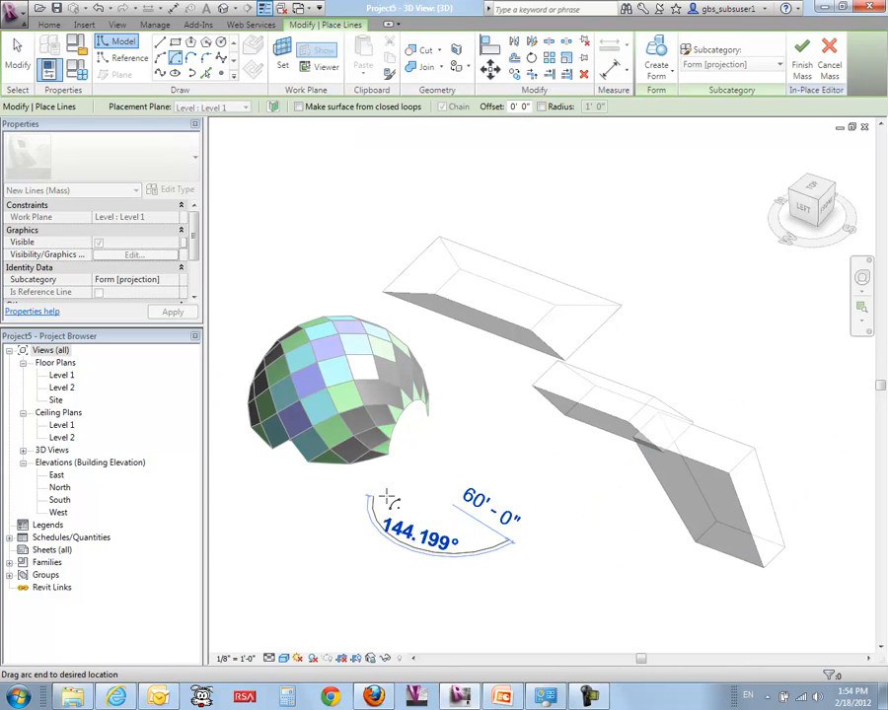
{"action": "left_click", "coordinate": [406, 480]}
{"action": "left_click", "coordinate": [657, 69]}
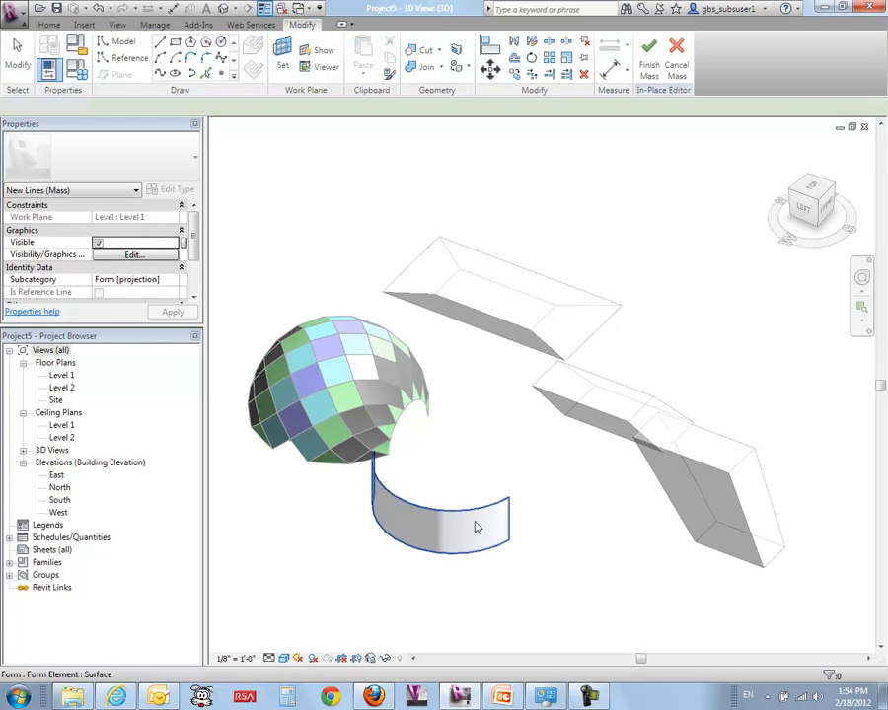
Raise the top edge of the curved surface well above its initial height and shift it horizontally to reshape the form
{"action": "left_click", "coordinate": [419, 500]}
{"action": "left_click_drag", "start_coordinate": [422, 500], "coordinate": [417, 442]}
{"action": "middle_click_drag", "start_coordinate": [452, 430], "coordinate": [426, 434], "text": "shift"}
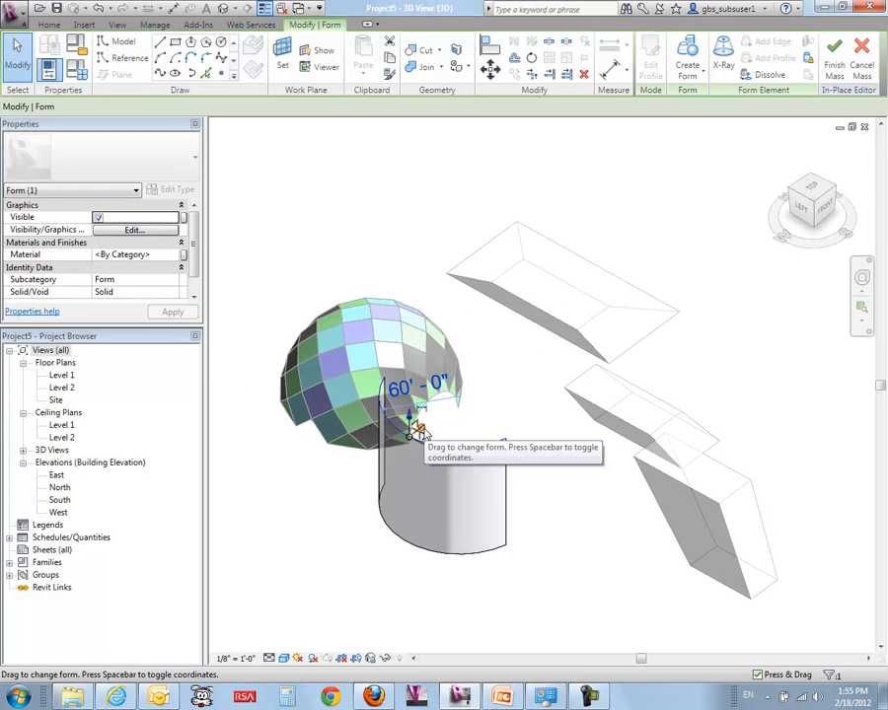
{"action": "left_click_drag", "start_coordinate": [423, 431], "coordinate": [449, 416]}
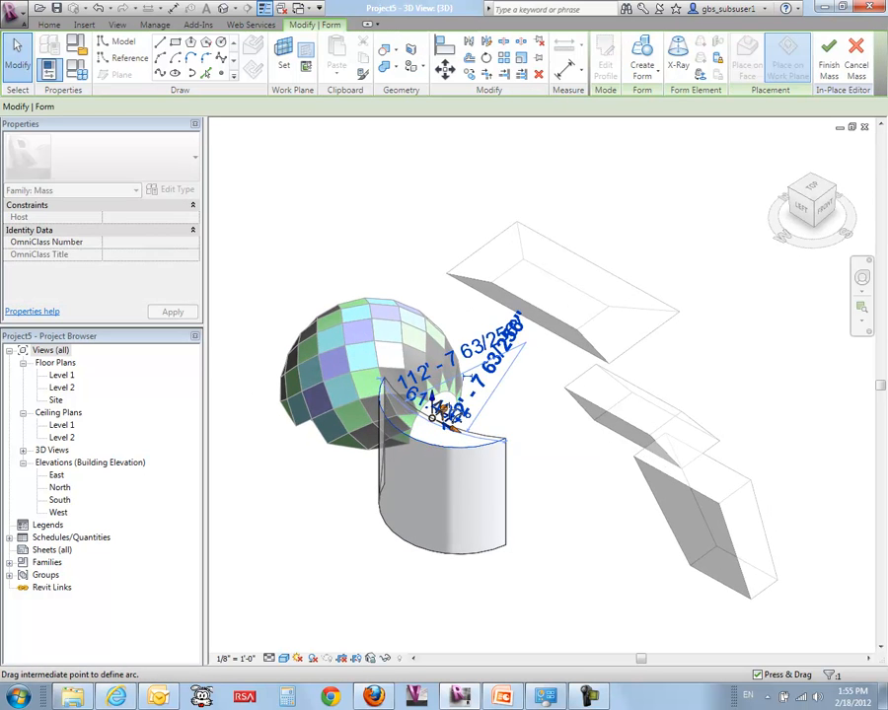
{"action": "left_click", "coordinate": [535, 436]}
Divide the curved surface and set both its U grid and V grid numbers to 6
{"action": "left_click", "coordinate": [449, 512]}
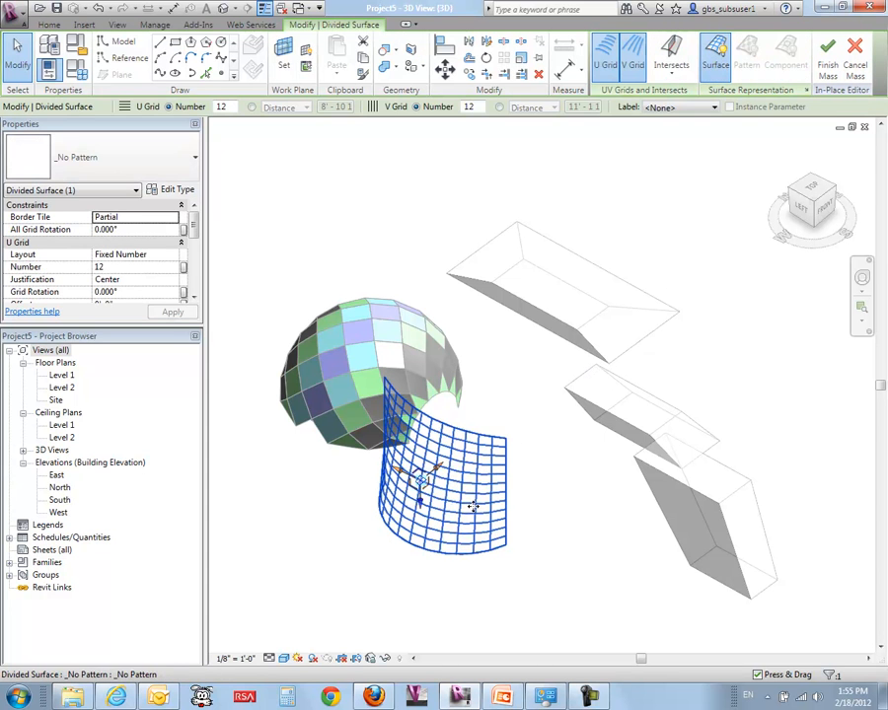
{"action": "left_click", "coordinate": [138, 337]}
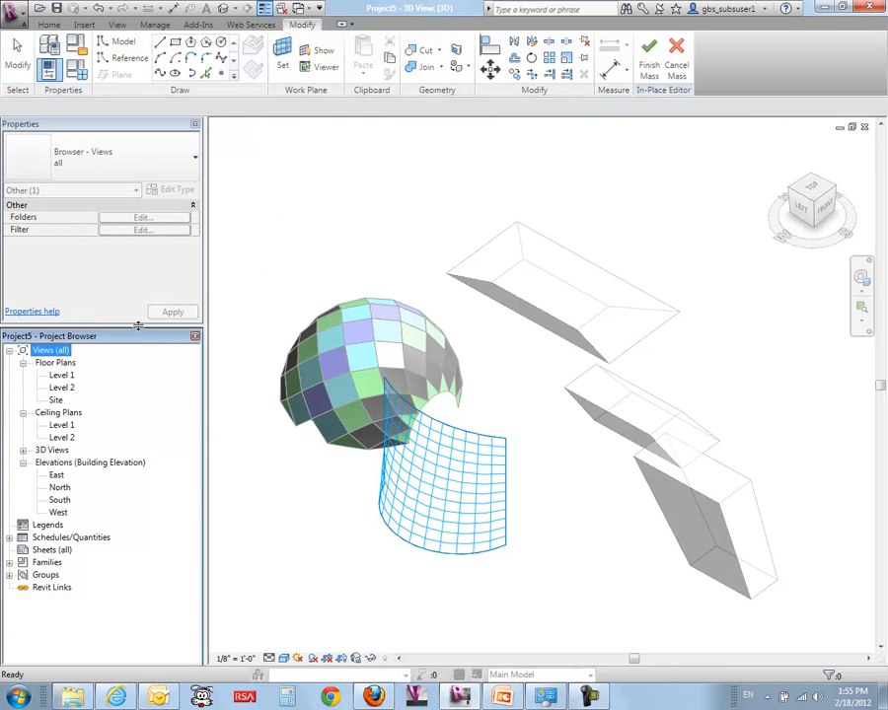
{"action": "left_click_drag", "start_coordinate": [138, 333], "coordinate": [138, 491]}
{"action": "left_click", "coordinate": [449, 517]}
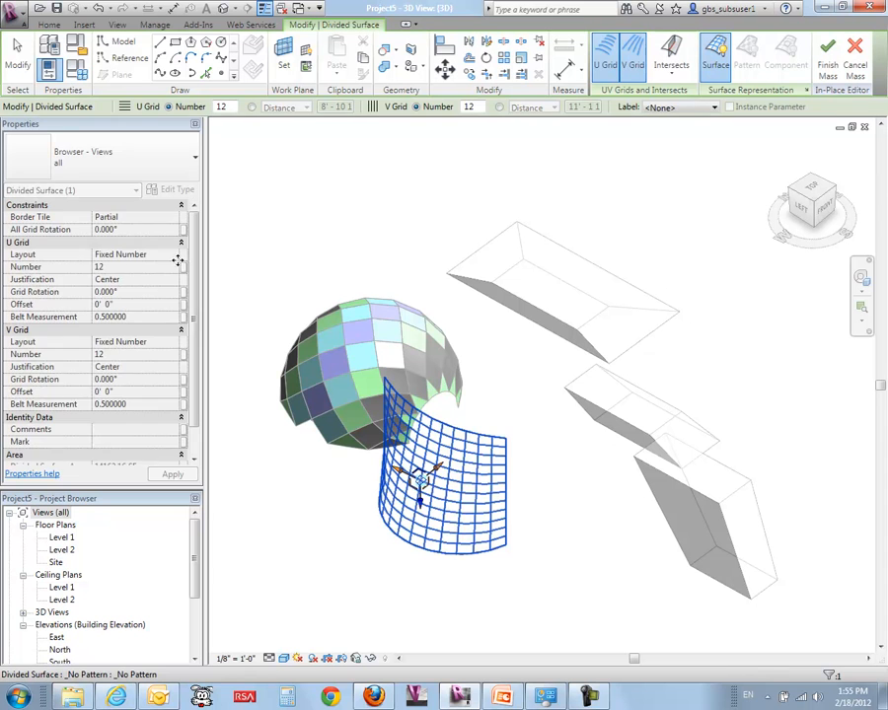
{"action": "left_click", "coordinate": [129, 267]}
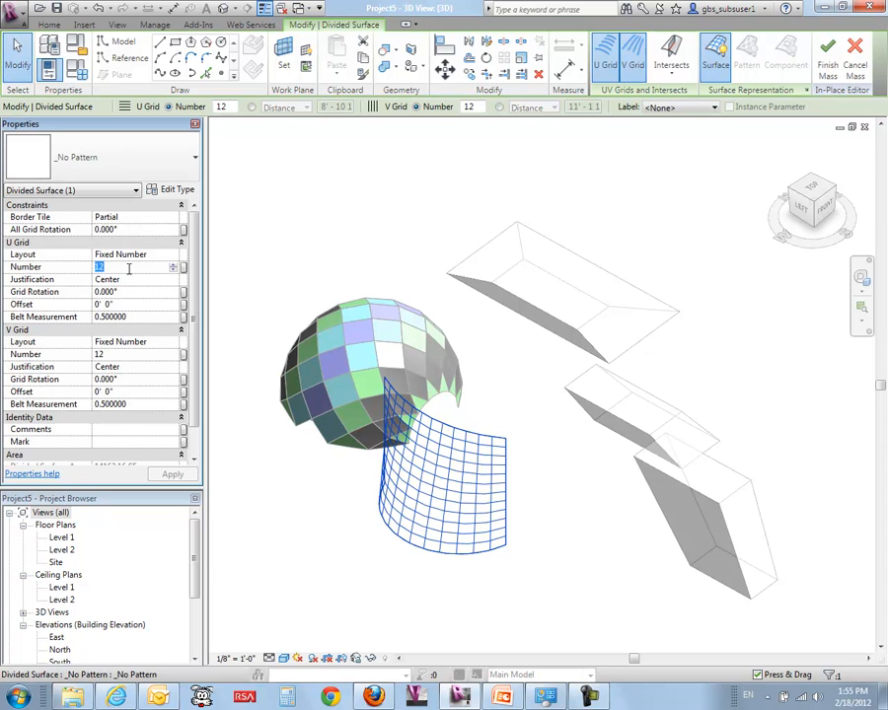
{"action": "type", "text": "6"}
{"action": "left_click", "coordinate": [124, 354]}
{"action": "type", "text": "6"}
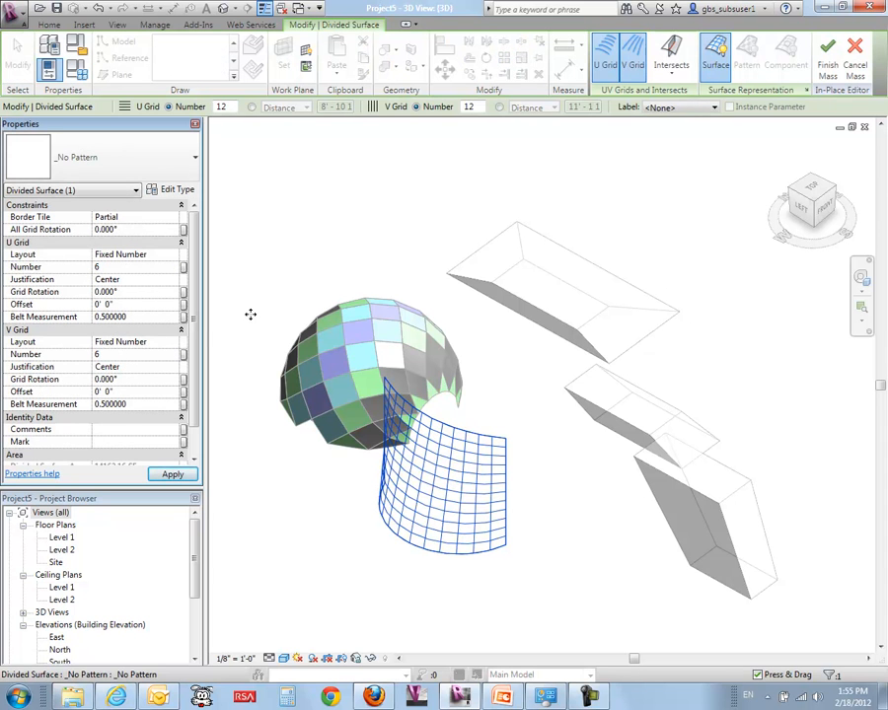
Apply the Family6 rectangle panel to the divided curved surface and deselect it
{"action": "left_click", "coordinate": [176, 156]}
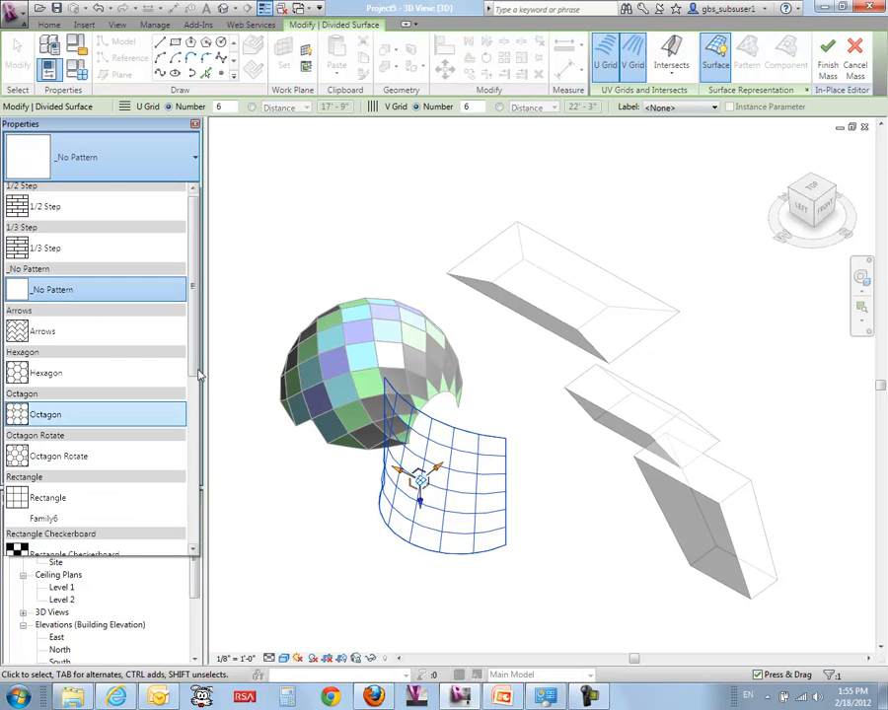
{"action": "scroll", "coordinate": [197, 375], "scroll_direction": "down", "scroll_amount": 6}
{"action": "scroll", "coordinate": [183, 397], "scroll_direction": "up", "scroll_amount": 4}
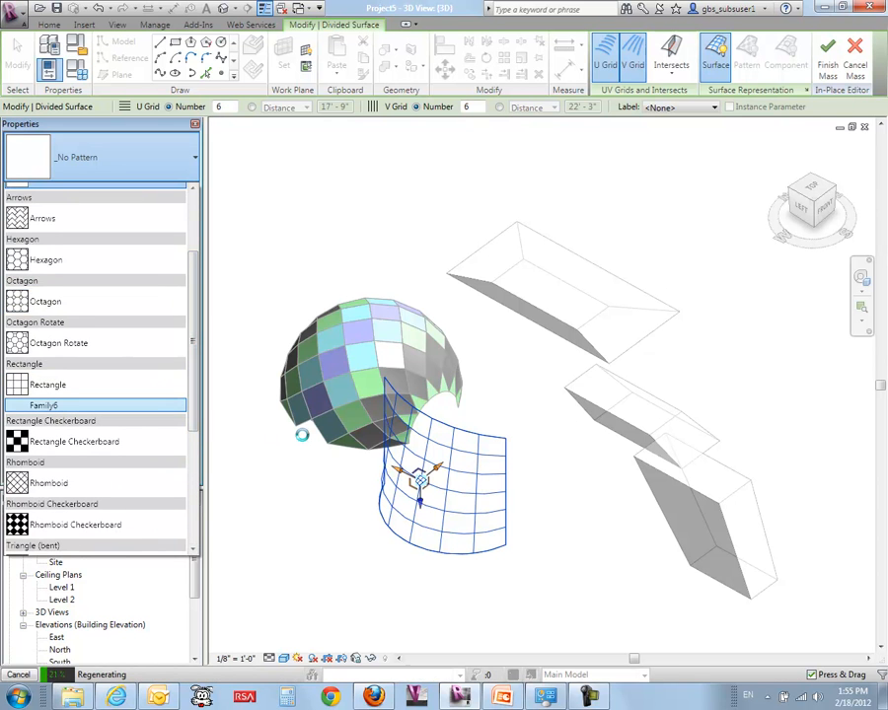
{"action": "left_click", "coordinate": [282, 535]}
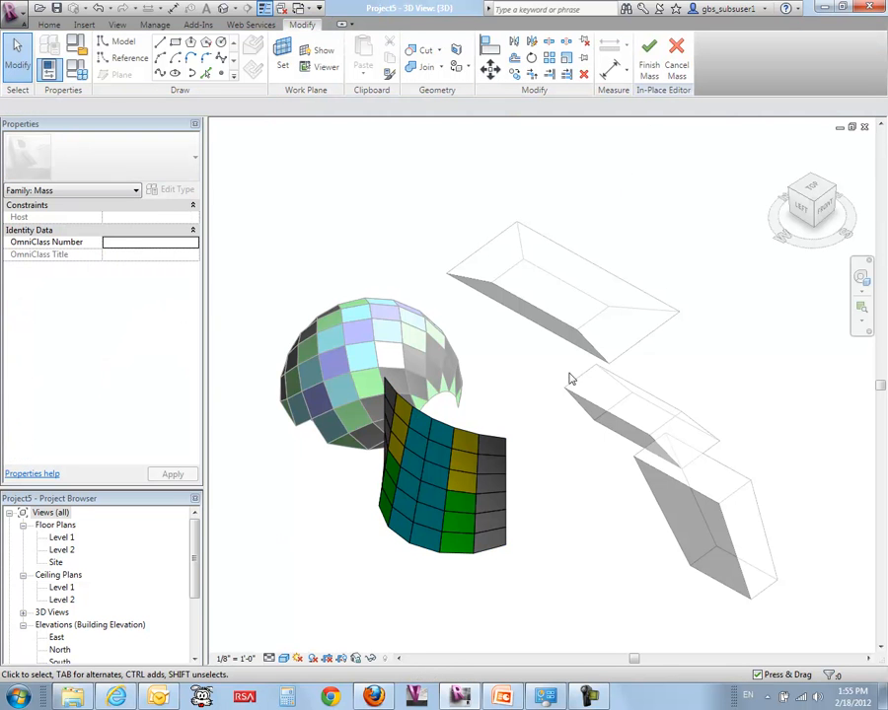
{"action": "middle_click_drag", "start_coordinate": [543, 550], "coordinate": [599, 488], "text": "shift"}
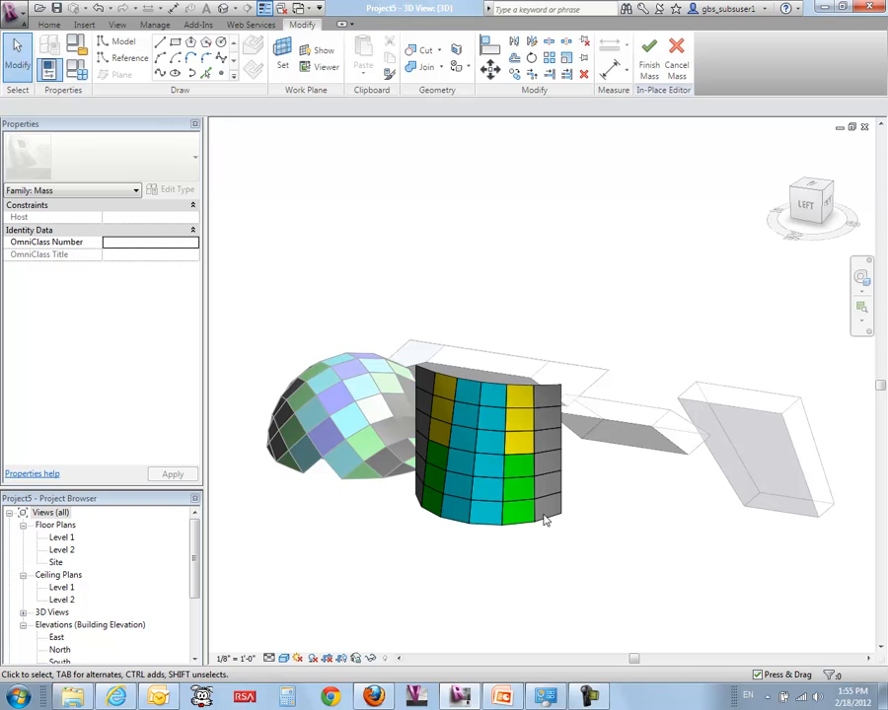
{"action": "scroll", "coordinate": [328, 505], "scroll_direction": "up", "scroll_amount": 2}
{"action": "middle_click_drag", "start_coordinate": [372, 542], "coordinate": [399, 548]}
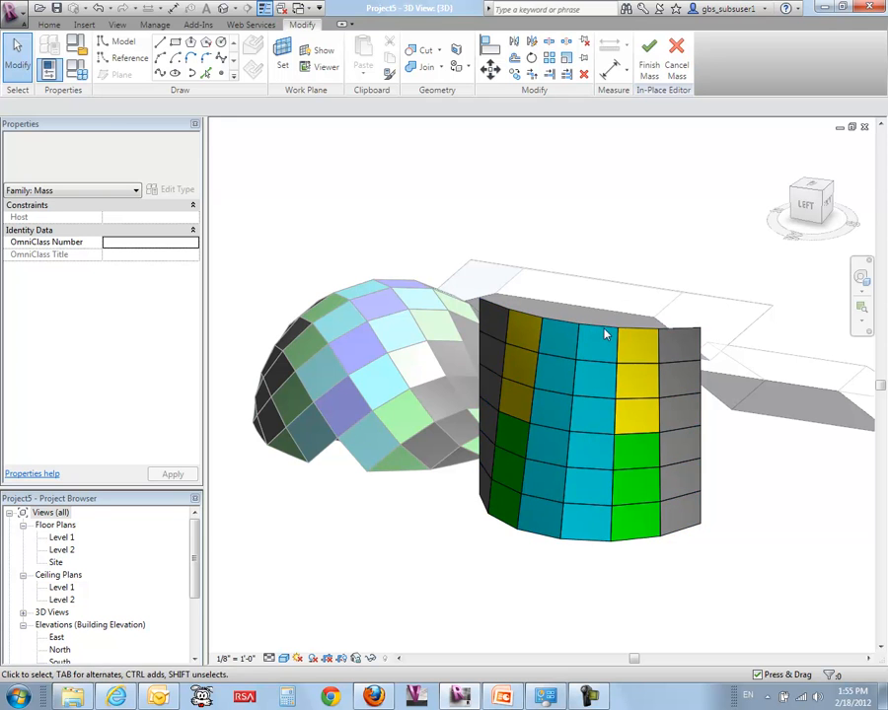
{"action": "key", "text": "Tab"}
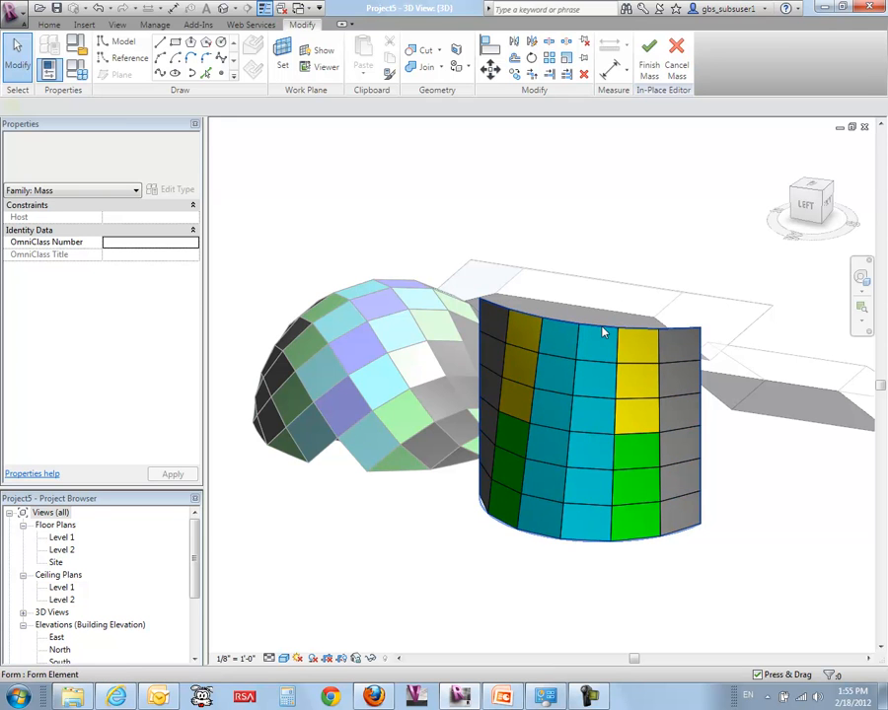
{"action": "left_click", "coordinate": [603, 332]}
{"action": "key", "text": "Escape"}
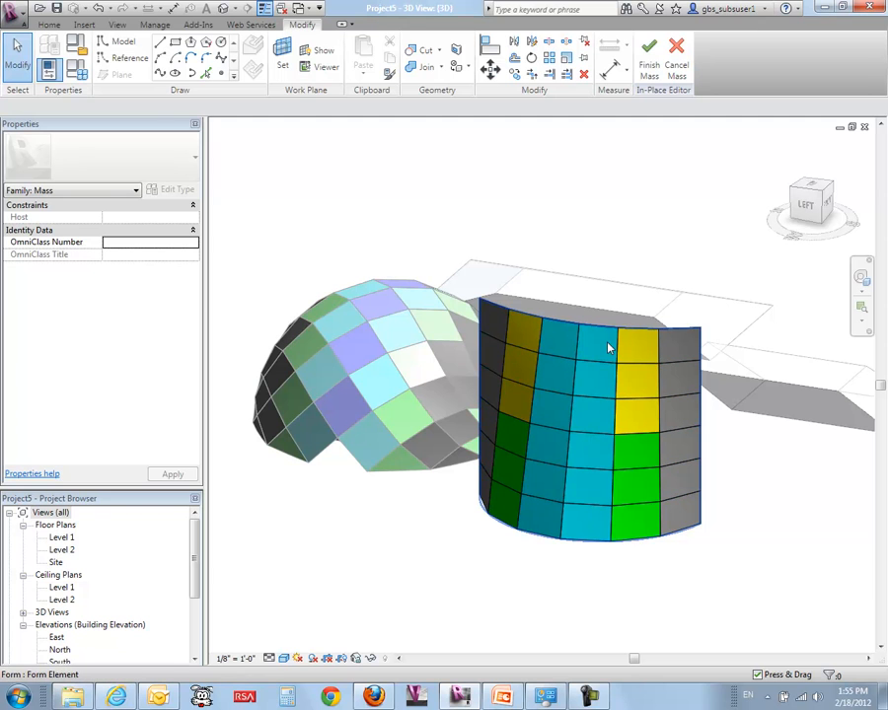
{"action": "left_click", "coordinate": [609, 346]}
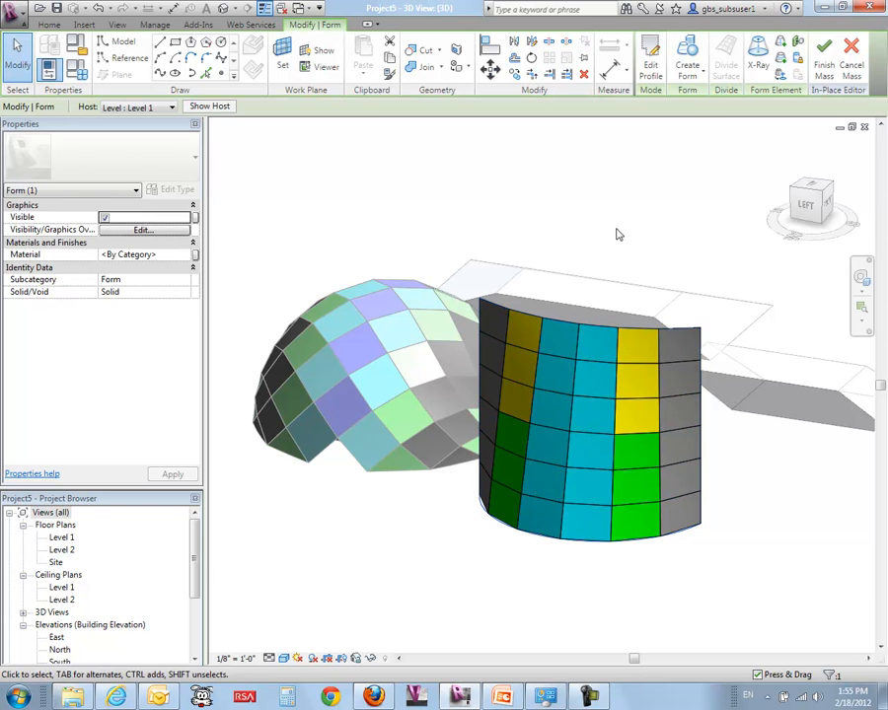
{"action": "key", "text": "Escape"}
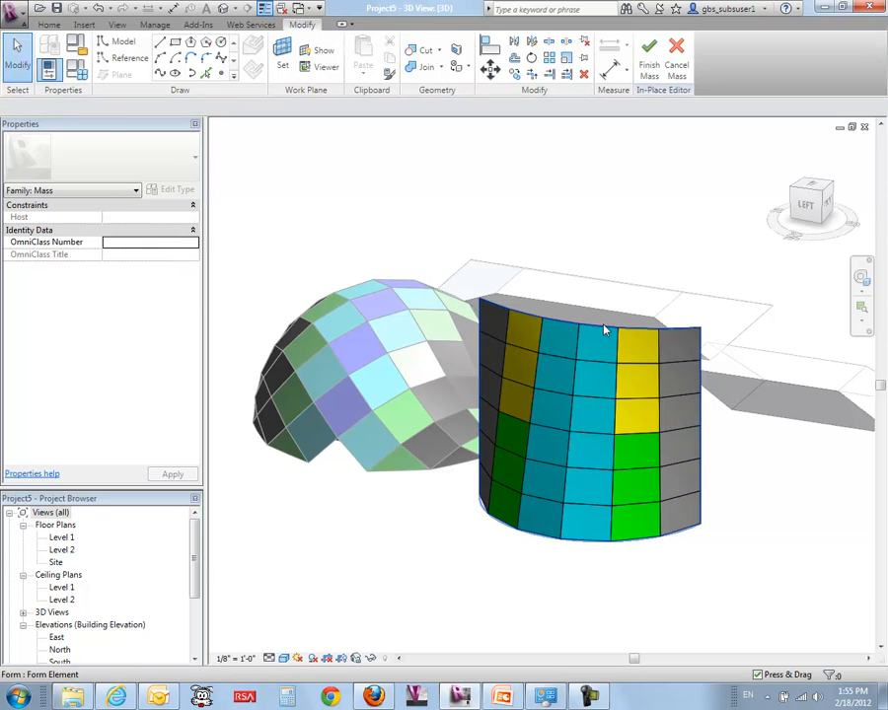
Pull the curved surface's top edge into a tighter arc of about 72' 7" radius and finish the in-place mass
{"action": "left_click", "coordinate": [606, 331]}
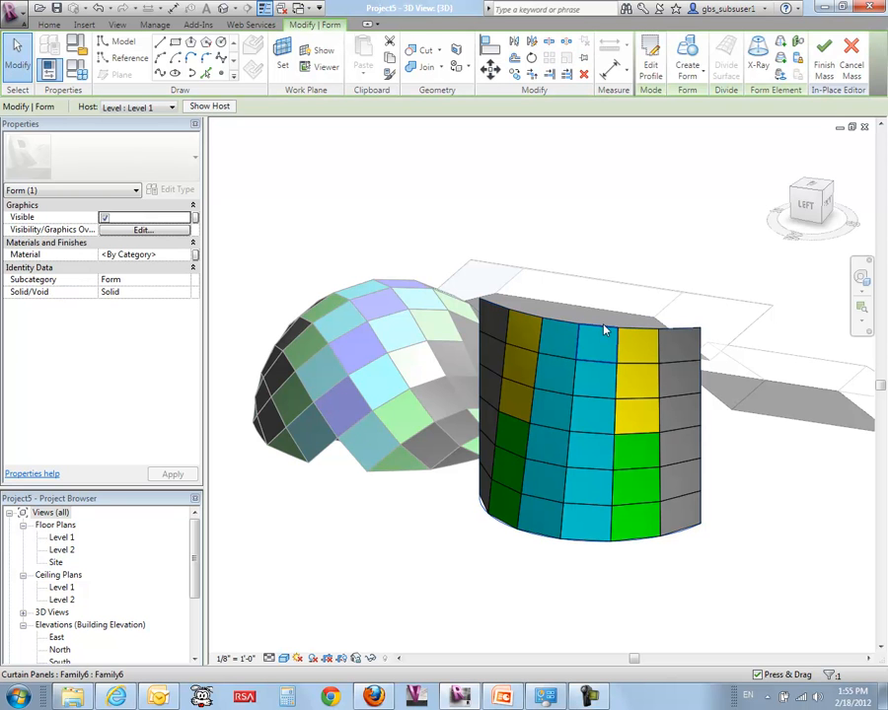
{"action": "middle_click_drag", "start_coordinate": [683, 245], "coordinate": [622, 318], "text": "shift"}
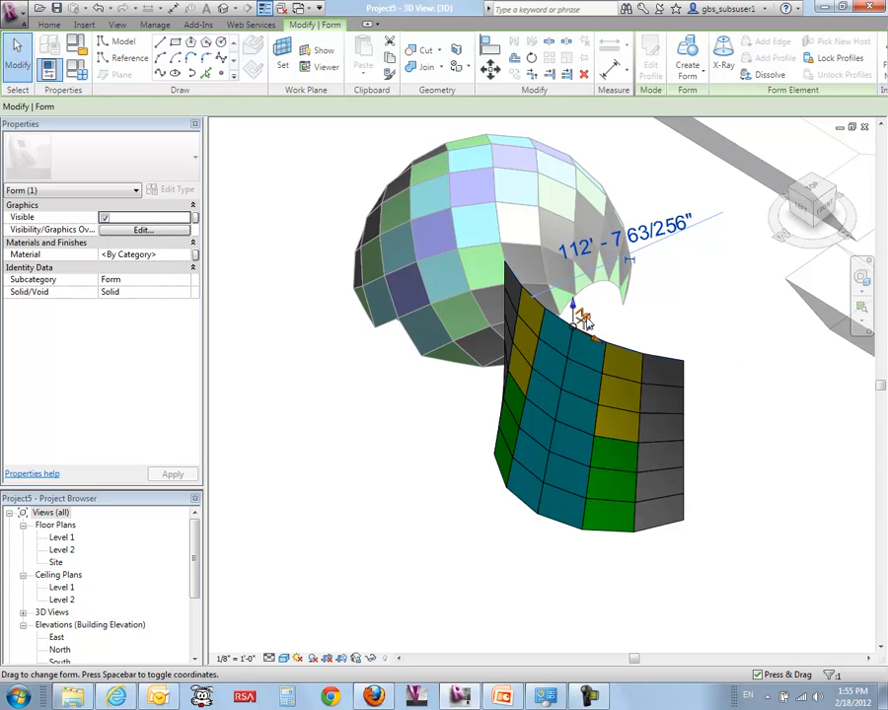
{"action": "mouse_move", "coordinate": [587, 323]}
{"action": "left_mouse_down"}
{"action": "mouse_move", "coordinate": [582, 333]}
{"action": "mouse_move", "coordinate": [567, 328]}
{"action": "mouse_move", "coordinate": [596, 316]}
{"action": "mouse_move", "coordinate": [590, 320]}
{"action": "left_mouse_up"}
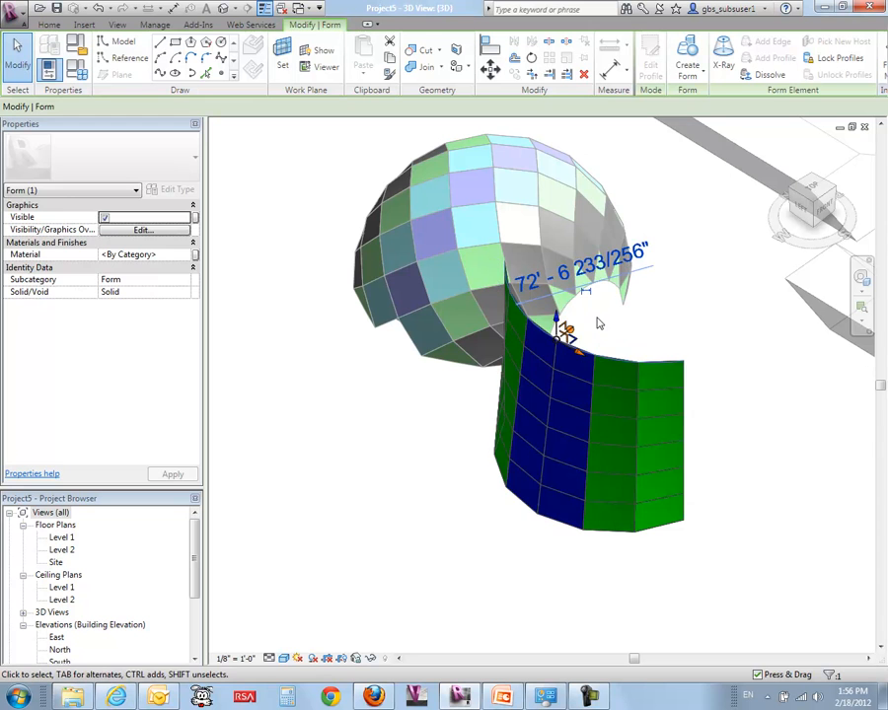
{"action": "left_click", "coordinate": [727, 470]}
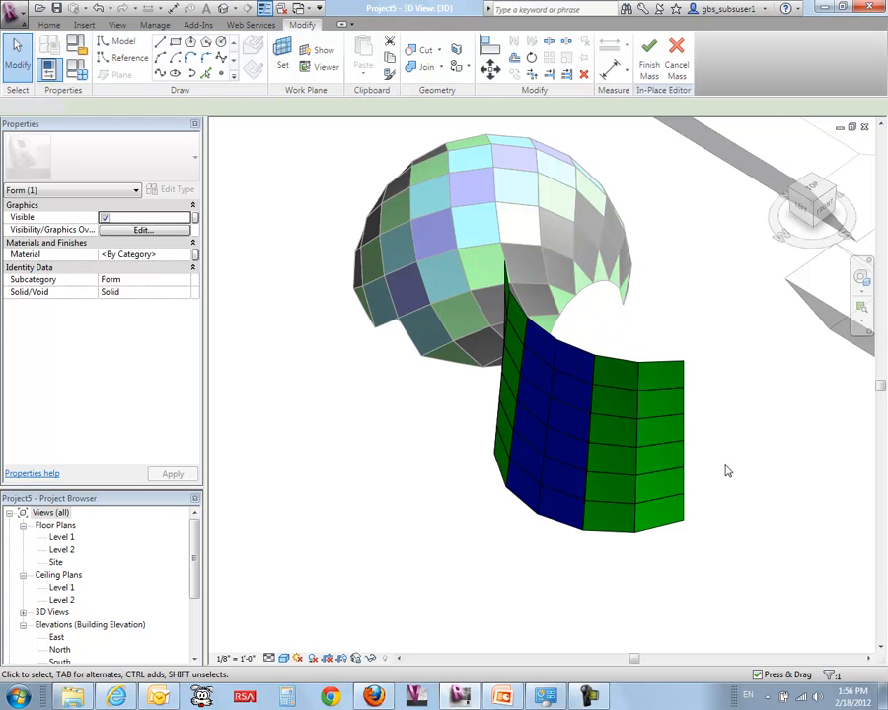
{"action": "left_click", "coordinate": [648, 61]}
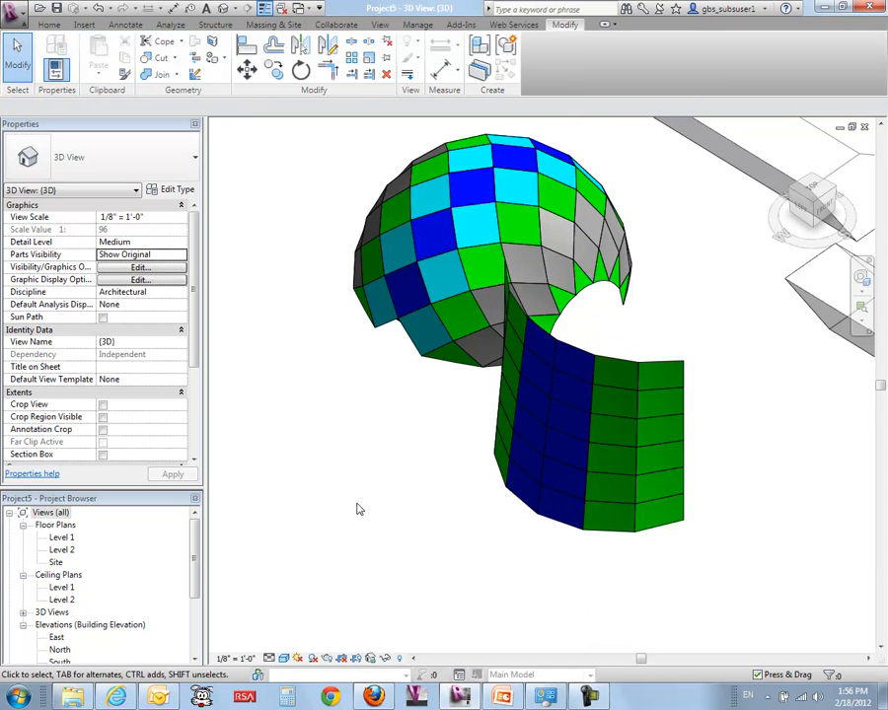
Open the Panel Schedule, check its DeflectionPercentage column, and return to the 3D view
{"action": "middle_click_drag", "start_coordinate": [359, 509], "coordinate": [482, 448], "text": "shift"}
{"action": "middle_click_drag", "start_coordinate": [583, 562], "coordinate": [426, 537]}
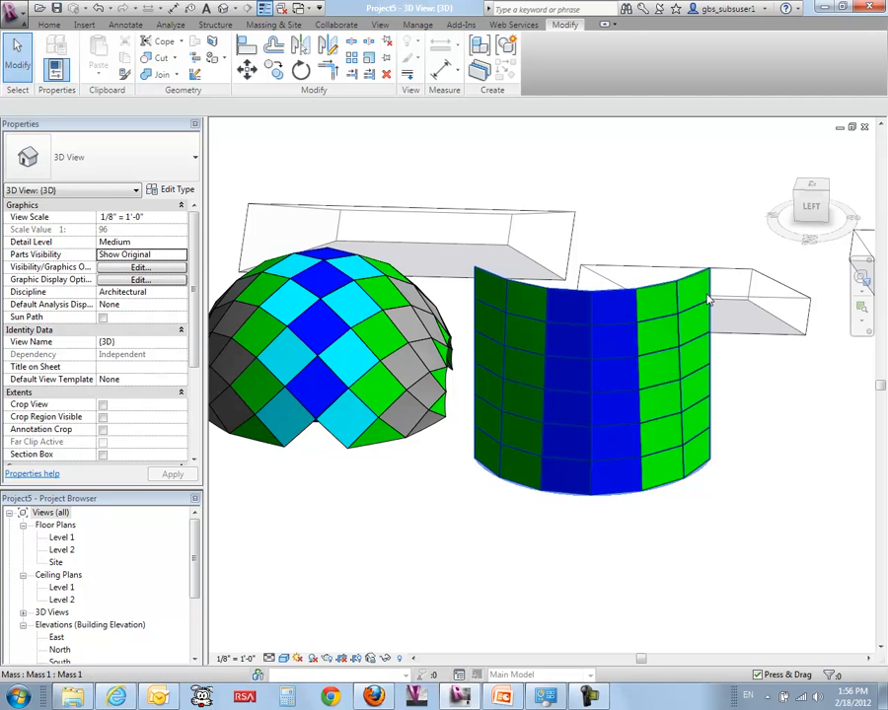
{"action": "scroll", "coordinate": [377, 550], "scroll_direction": "down", "scroll_amount": 2}
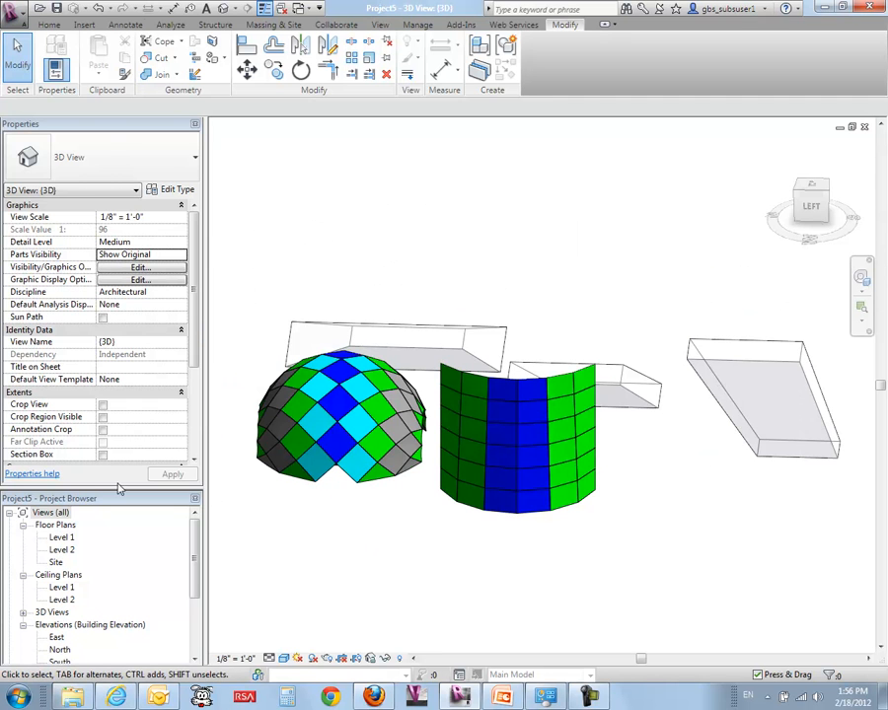
{"action": "left_click_drag", "start_coordinate": [119, 485], "coordinate": [118, 326]}
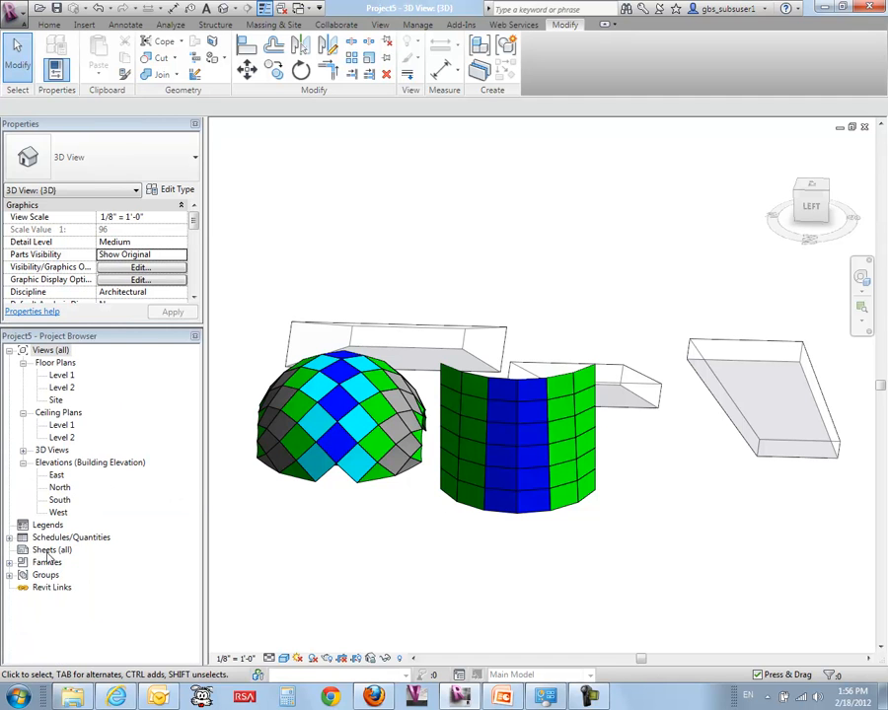
{"action": "left_click", "coordinate": [8, 538]}
{"action": "double_click", "coordinate": [54, 550]}
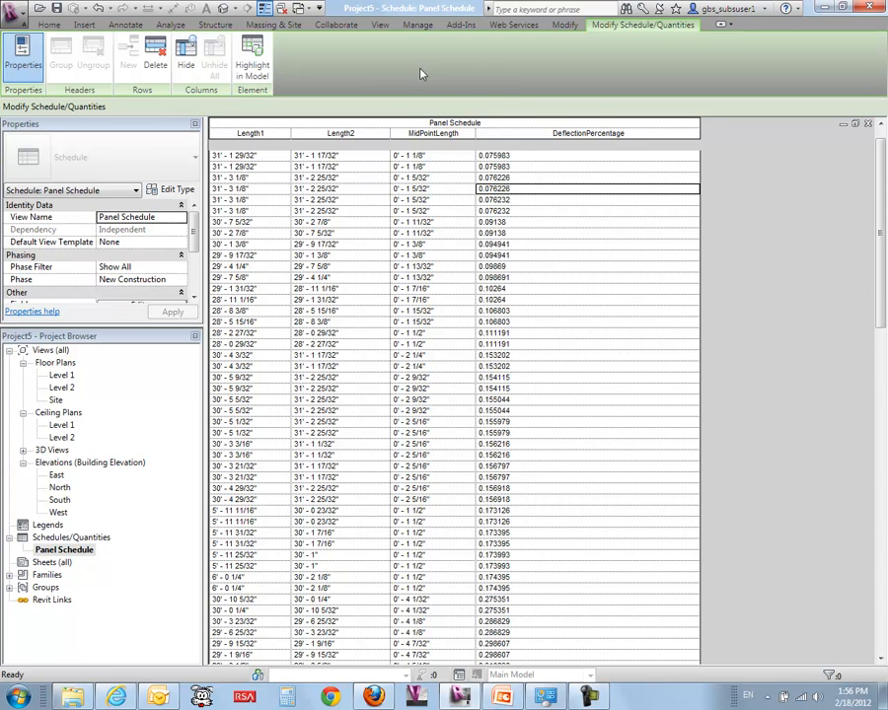
{"action": "double_click", "coordinate": [550, 136]}
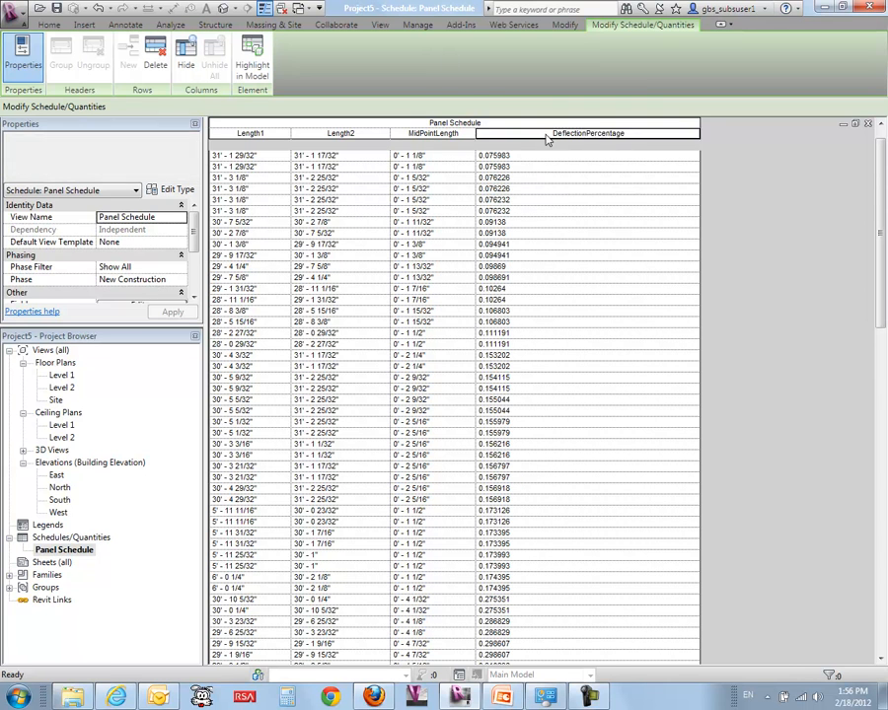
{"action": "left_click", "coordinate": [734, 156]}
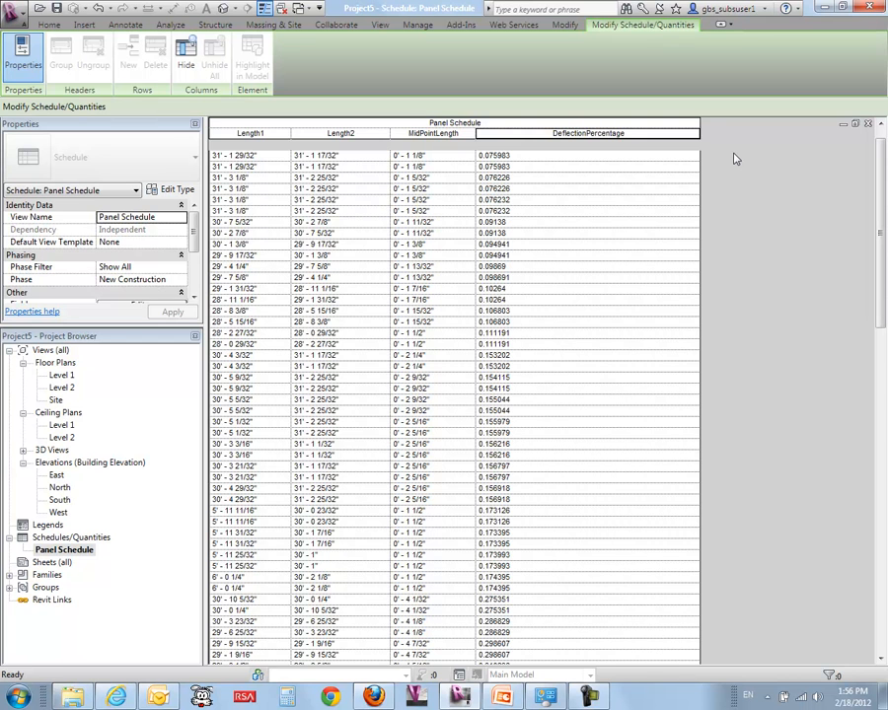
{"action": "key", "text": "ctrl+Tab"}
Open the curved mass in front of the dome for in-place editing
{"action": "middle_click_drag", "start_coordinate": [617, 257], "coordinate": [611, 322], "text": "shift"}
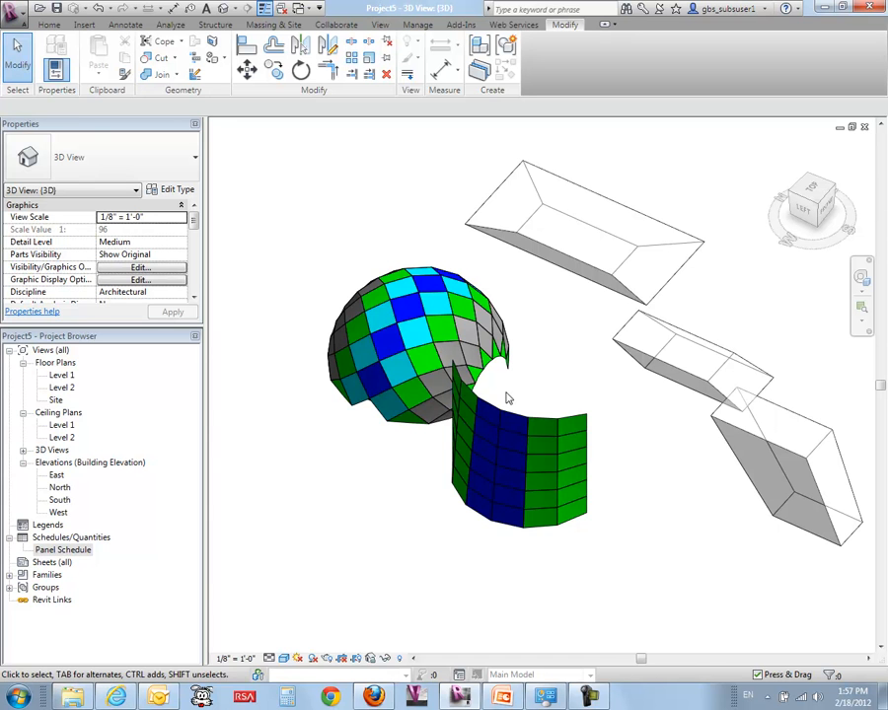
{"action": "middle_click_drag", "start_coordinate": [557, 415], "coordinate": [548, 378], "text": "shift"}
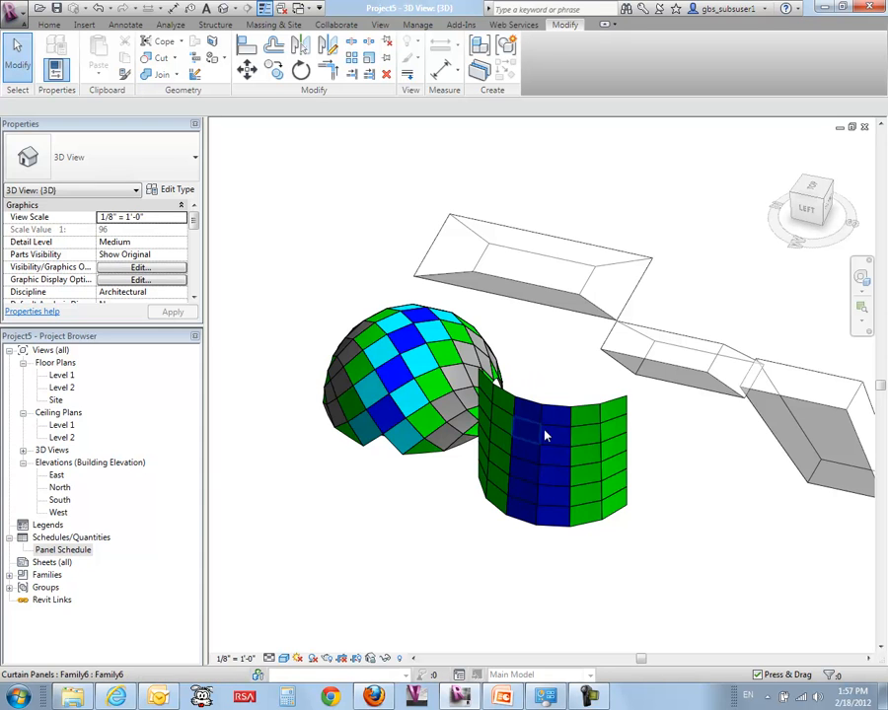
{"action": "left_click", "coordinate": [567, 400]}
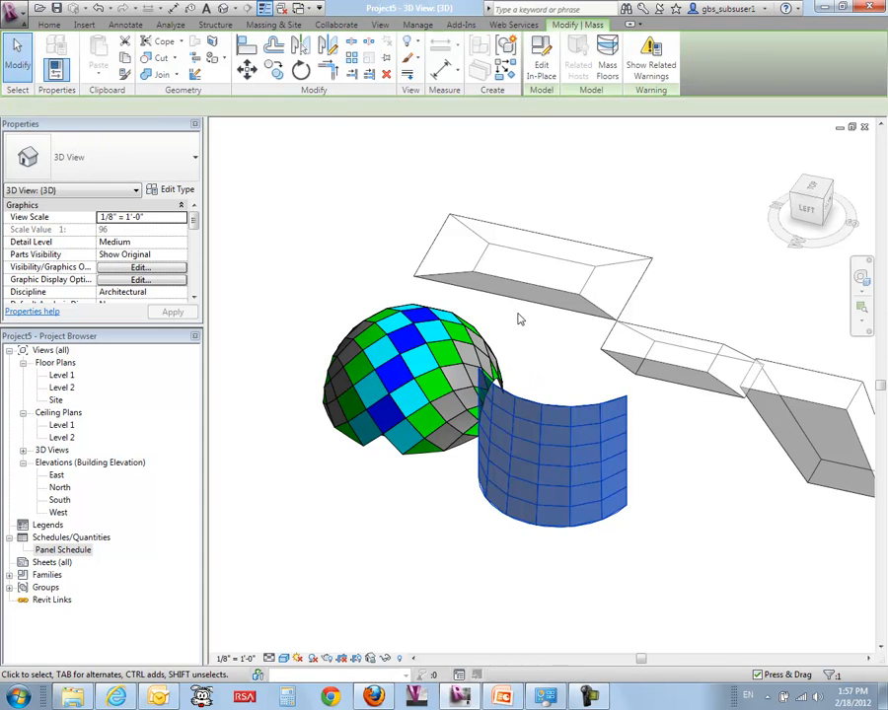
{"action": "left_click", "coordinate": [550, 61]}
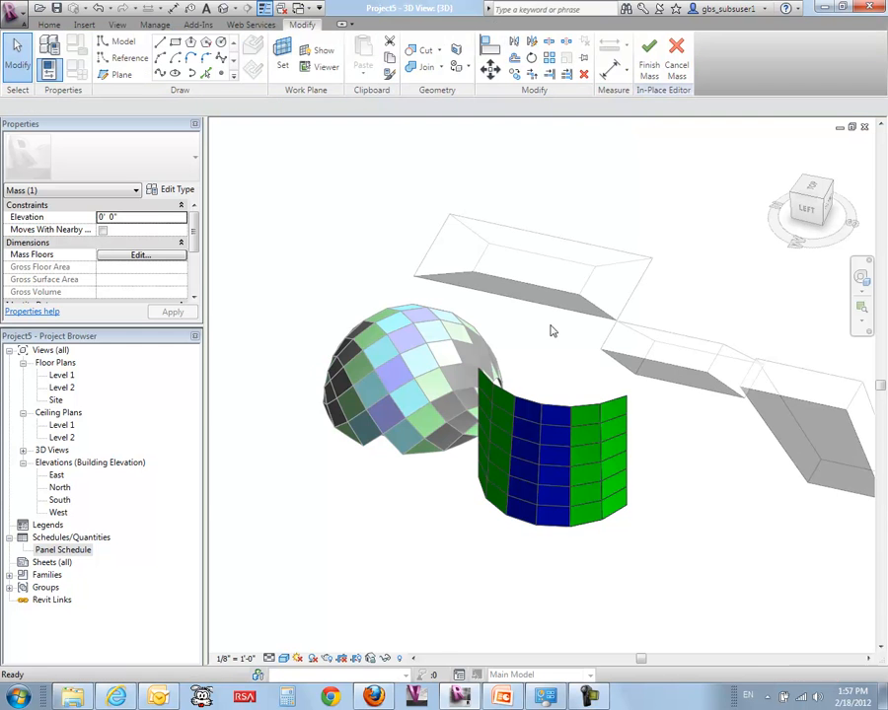
Flatten the top edge of the curved surface to an arc of about 317' 9" radius and deselect it
{"action": "middle_click_drag", "start_coordinate": [573, 363], "coordinate": [653, 316], "text": "shift"}
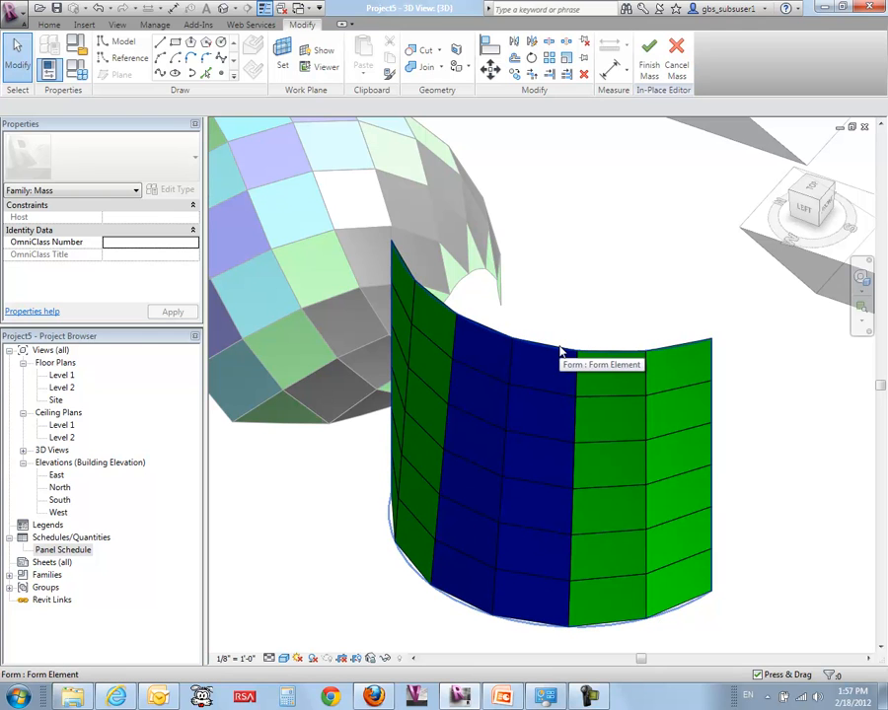
{"action": "key", "text": "Tab"}
{"action": "key", "text": "Tab"}
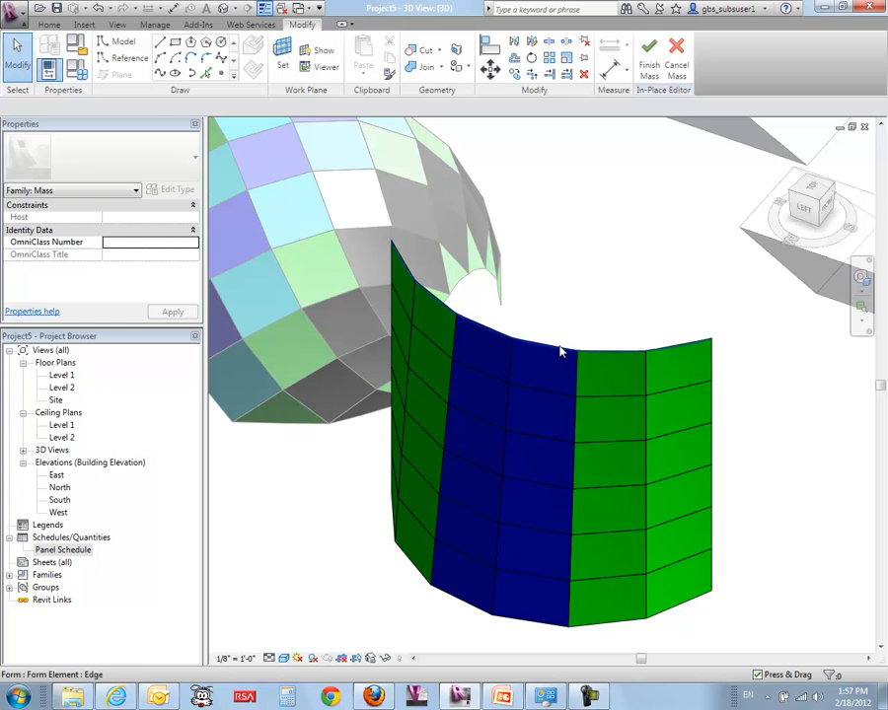
{"action": "left_click", "coordinate": [559, 351]}
{"action": "middle_click_drag", "start_coordinate": [609, 309], "coordinate": [552, 310], "text": "shift"}
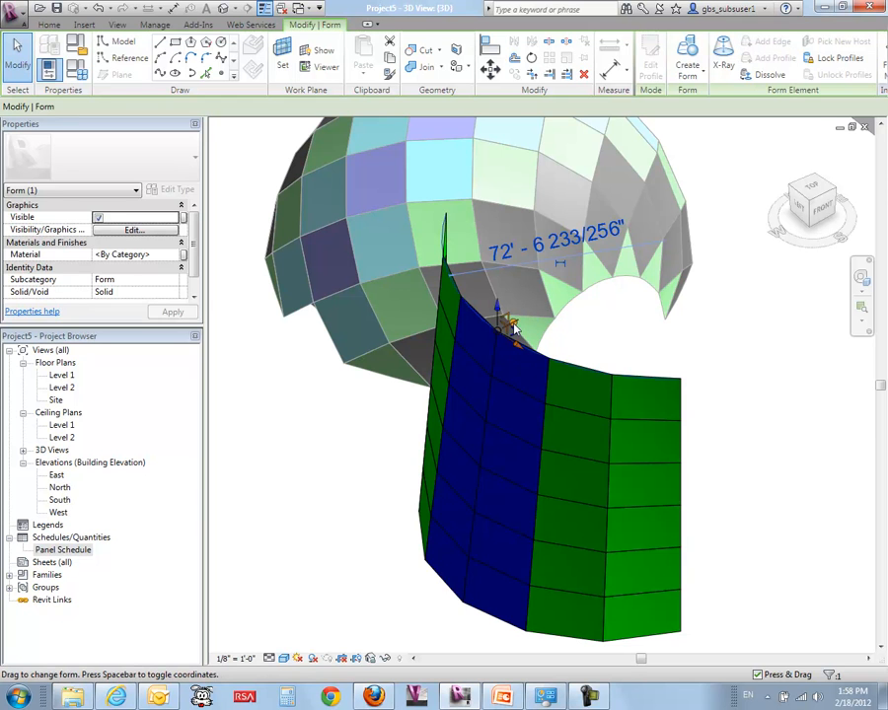
{"action": "left_click", "coordinate": [512, 329]}
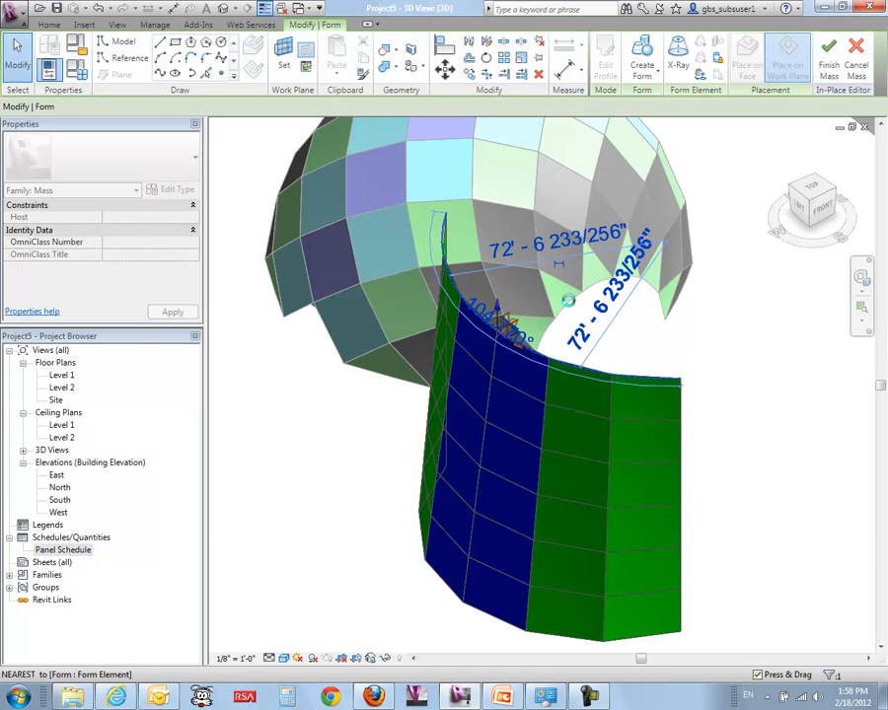
{"action": "left_click_drag", "start_coordinate": [568, 300], "coordinate": [573, 300]}
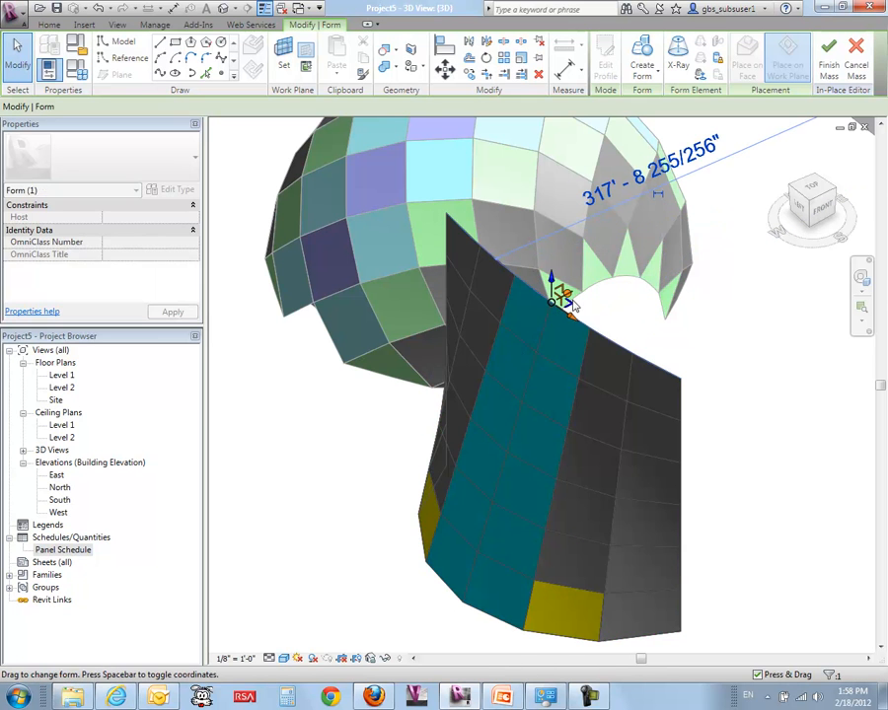
{"action": "key", "text": "Escape"}
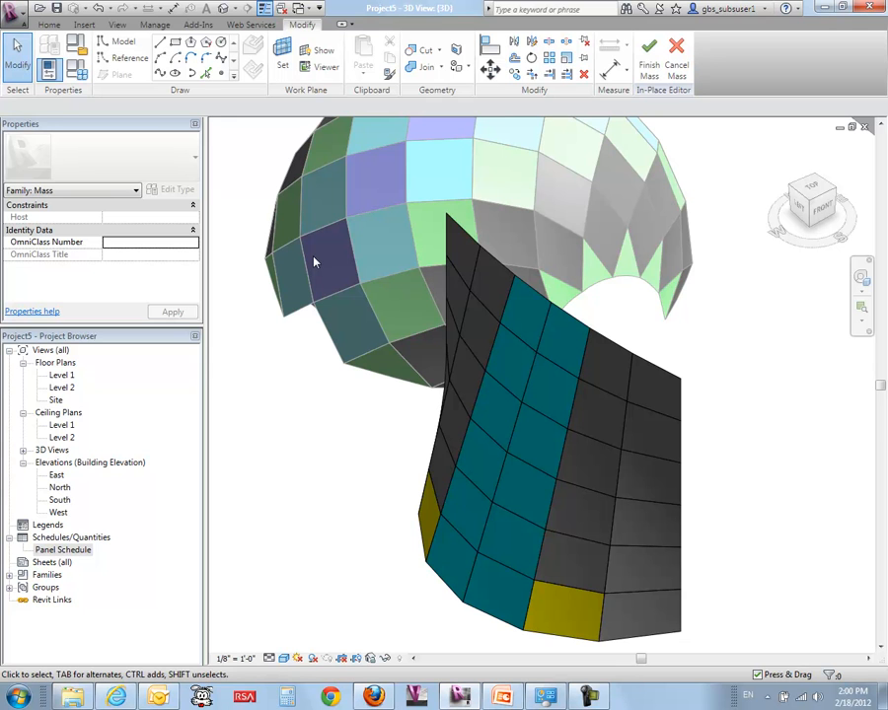
Switch to Firefox and enter "rep" in the buildz blog's search field
{"action": "left_click", "coordinate": [373, 697]}
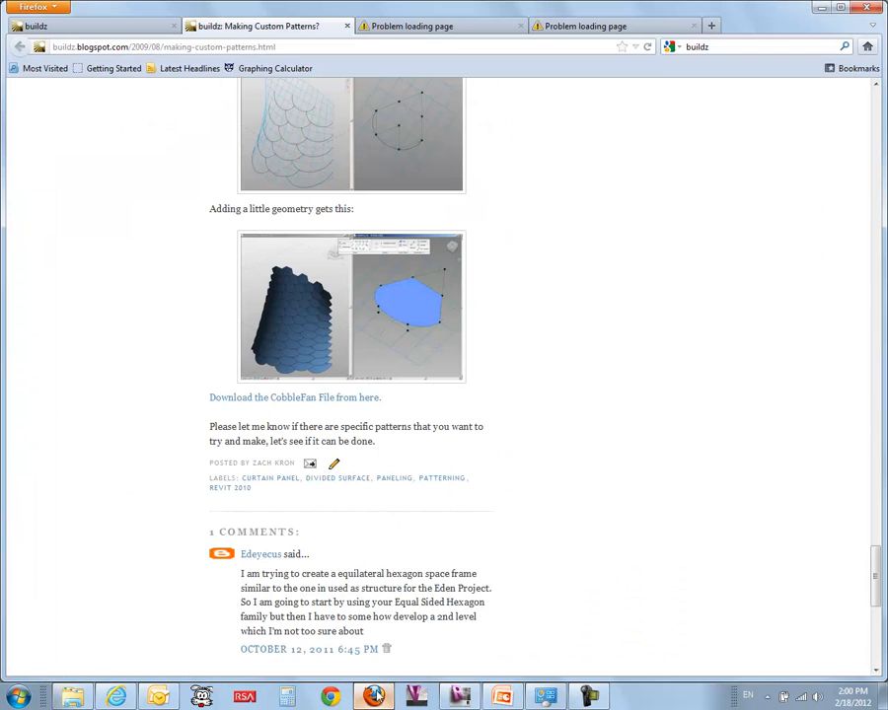
{"action": "scroll", "coordinate": [545, 246], "scroll_direction": "up", "scroll_amount": 10}
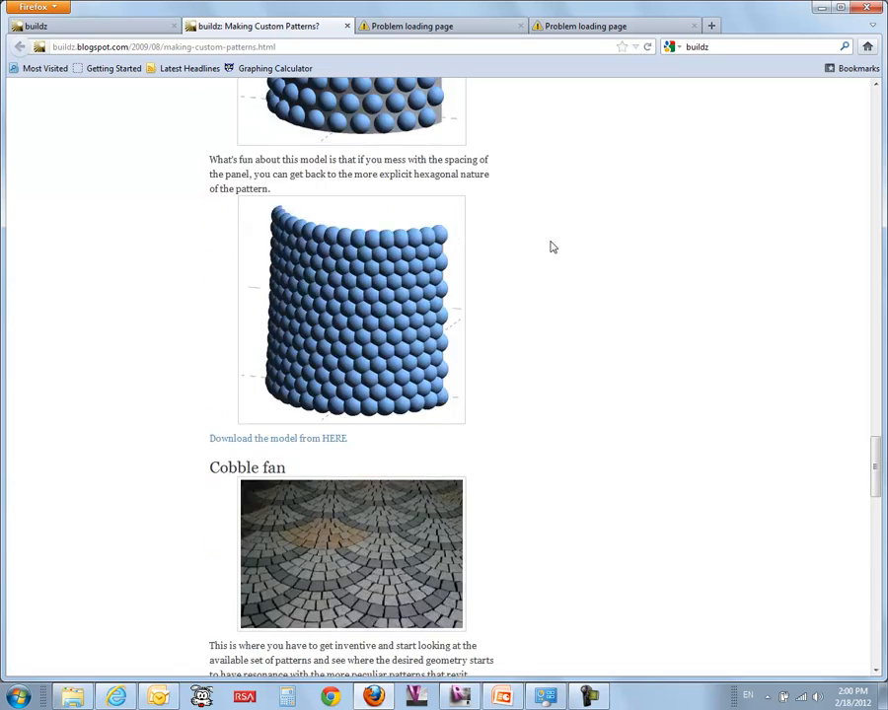
{"action": "scroll", "coordinate": [556, 246], "scroll_direction": "up", "scroll_amount": 20}
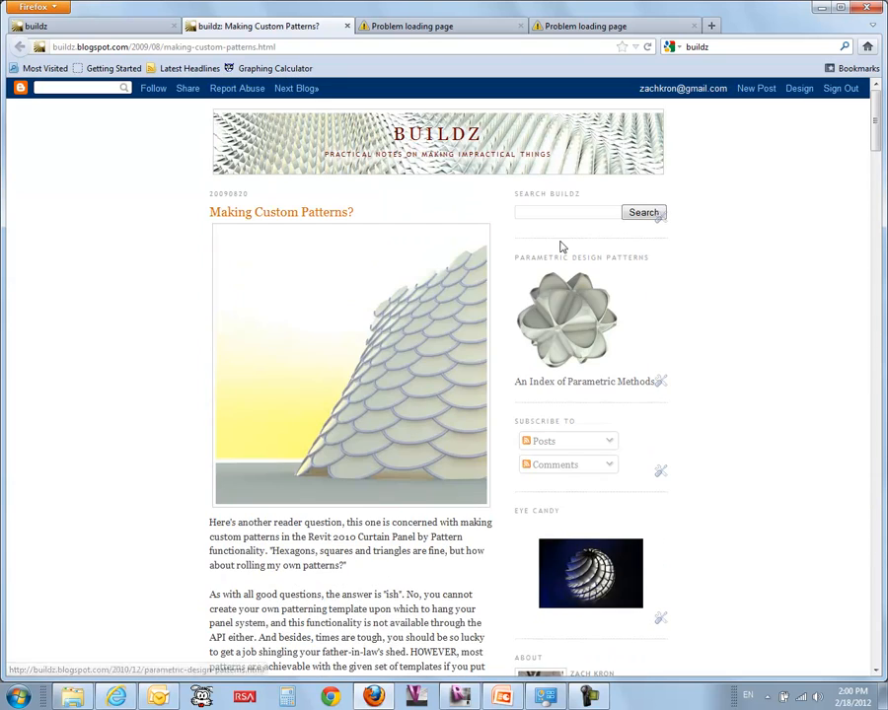
{"action": "left_click", "coordinate": [538, 215]}
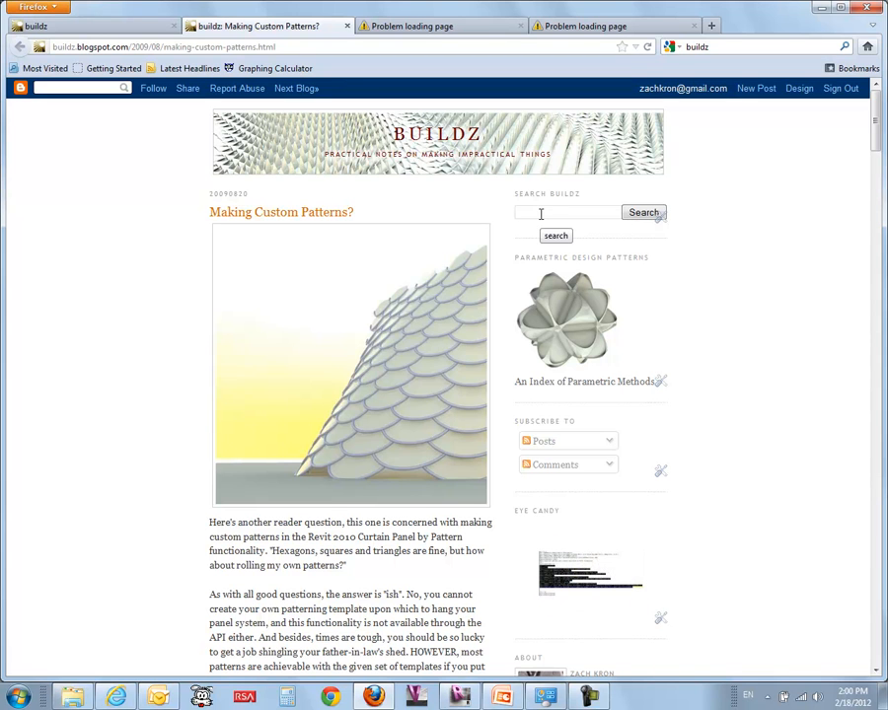
{"action": "type", "text": "rep"}
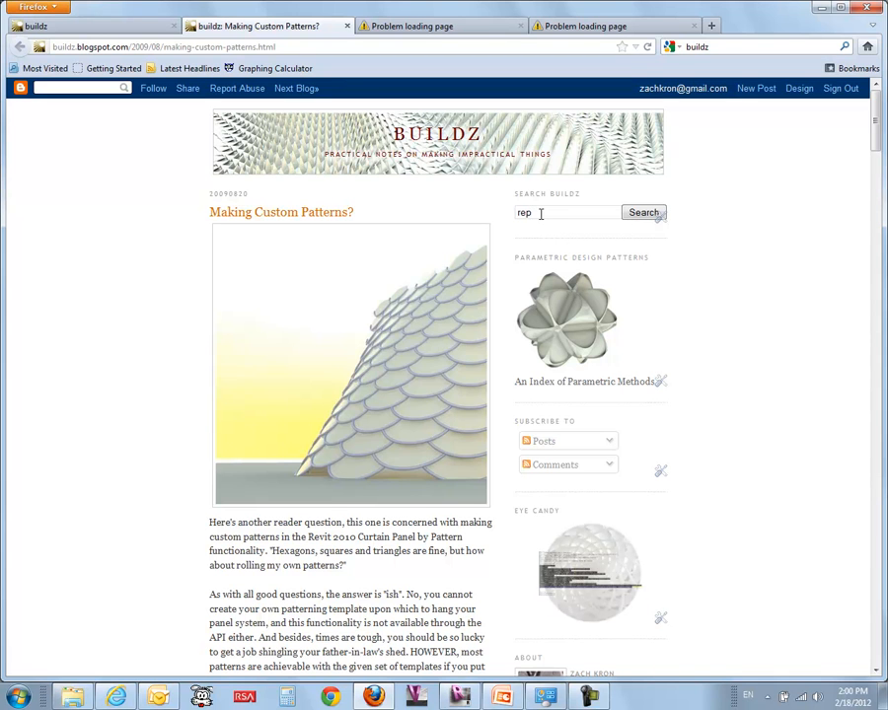
Open the Parametric Patterns XII: Reporter post from the Parametric Design Patterns index and look through it to the Fabrication section
{"action": "left_click", "coordinate": [565, 345]}
{"action": "scroll", "coordinate": [350, 365], "scroll_direction": "down", "scroll_amount": 15}
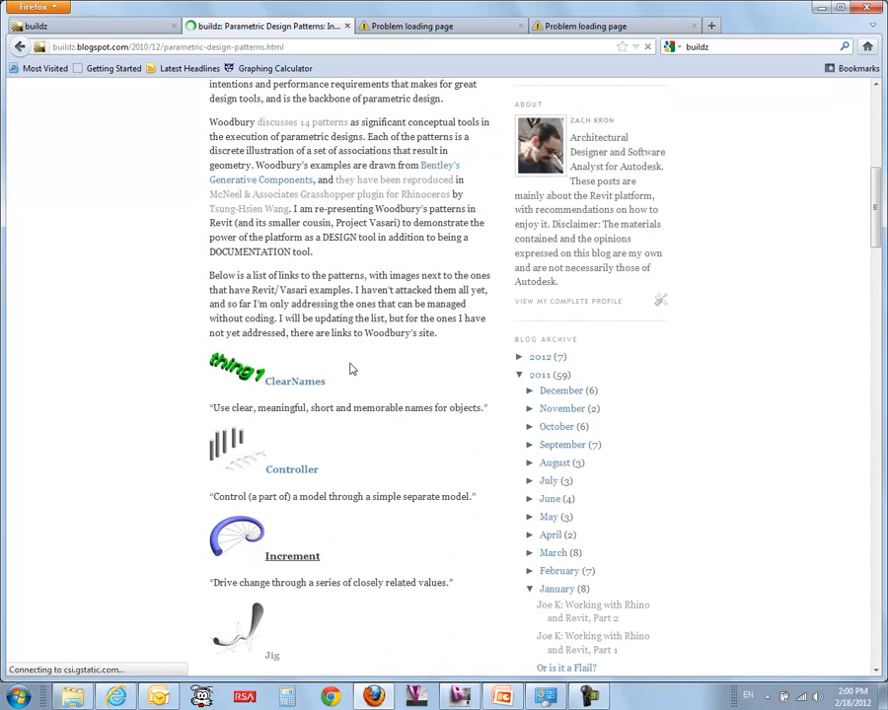
{"action": "scroll", "coordinate": [352, 374], "scroll_direction": "down", "scroll_amount": 8}
{"action": "left_click", "coordinate": [309, 482]}
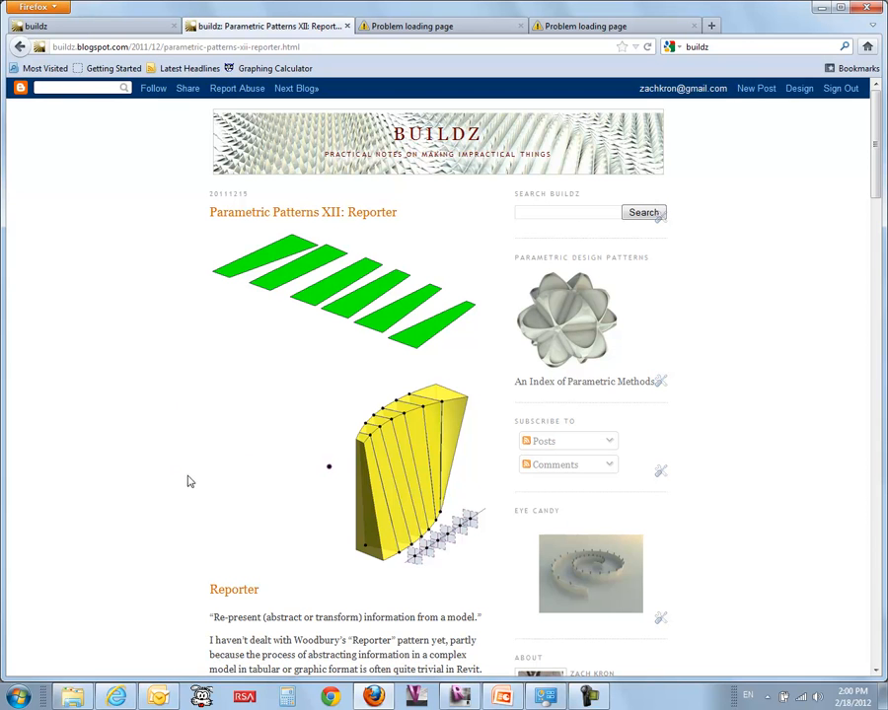
{"action": "scroll", "coordinate": [189, 479], "scroll_direction": "down", "scroll_amount": 12}
{"action": "scroll", "coordinate": [191, 481], "scroll_direction": "down", "scroll_amount": 8}
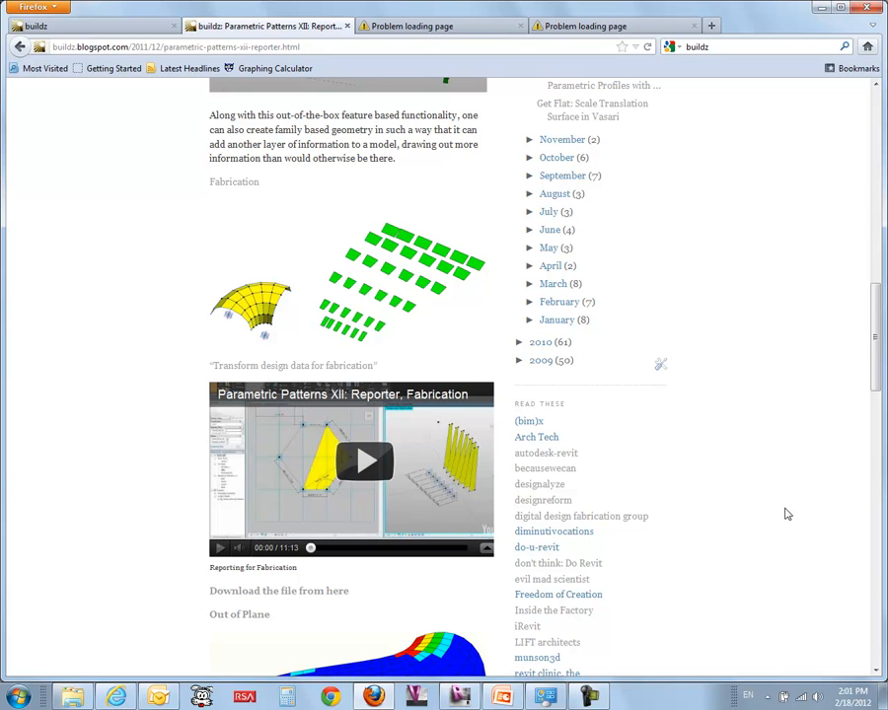
Return to the buildz tab with the custom panels search and open the Parametric Design Patterns index
{"action": "scroll", "coordinate": [775, 515], "scroll_direction": "up", "scroll_amount": 10}
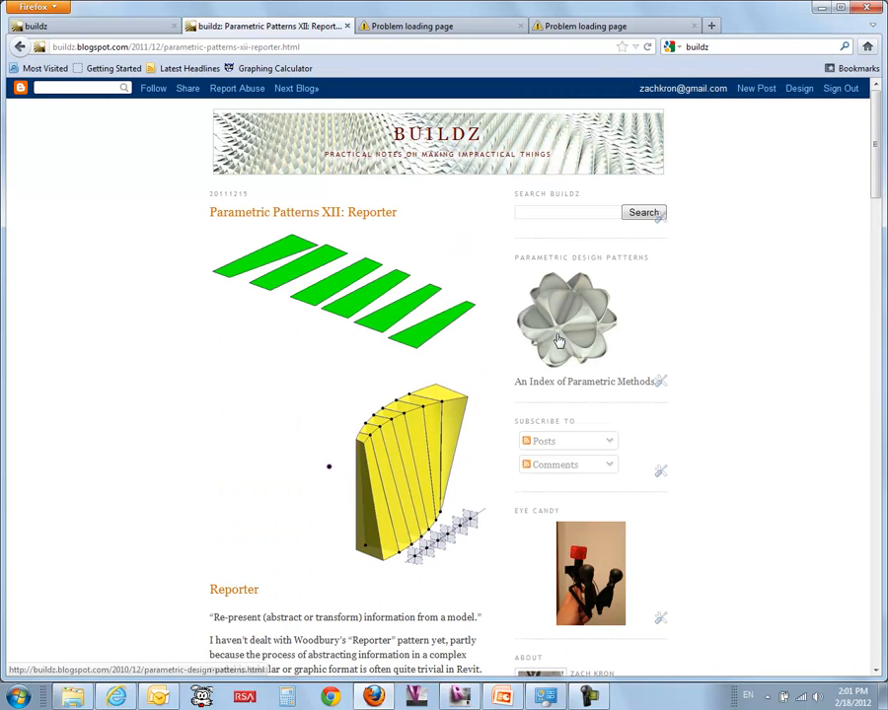
{"action": "left_click", "coordinate": [120, 25]}
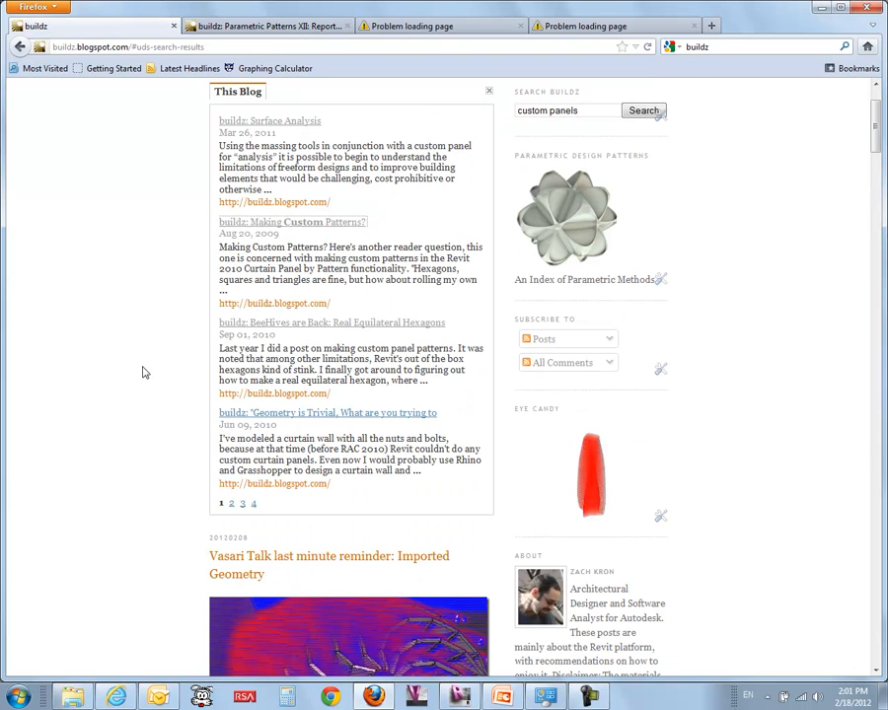
{"action": "left_click", "coordinate": [569, 226]}
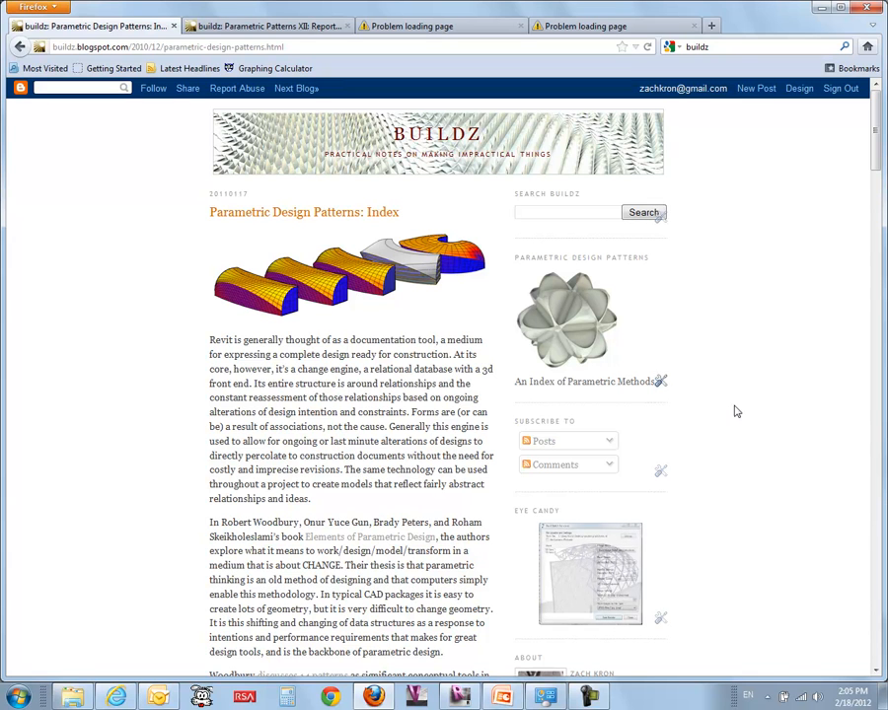
Search the buildz blog for "revit python" and open the Iron Python Scripting in Revit post
{"action": "left_click", "coordinate": [531, 211]}
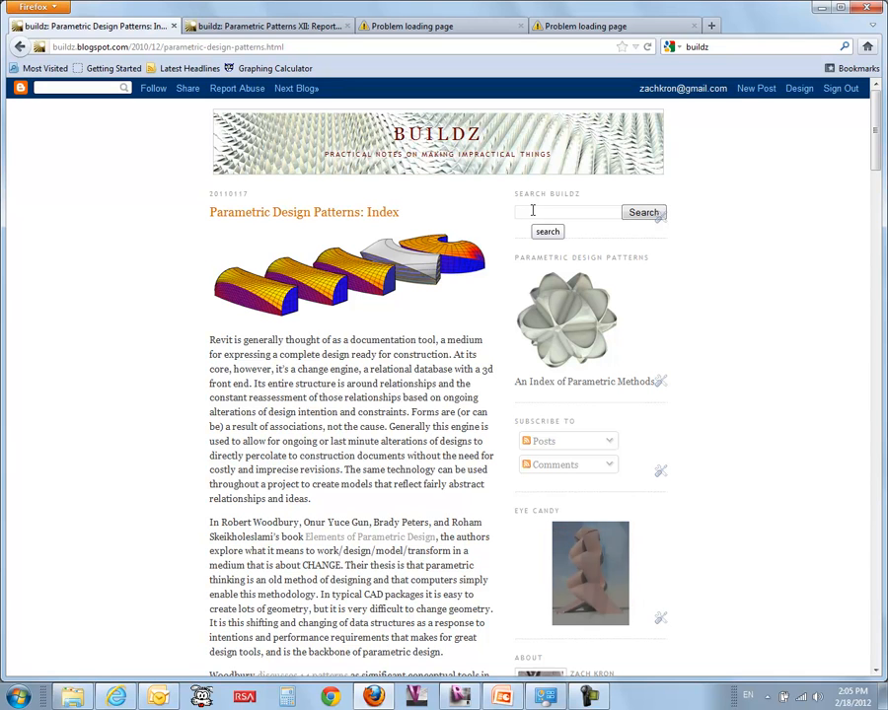
{"action": "type", "text": "revit"}
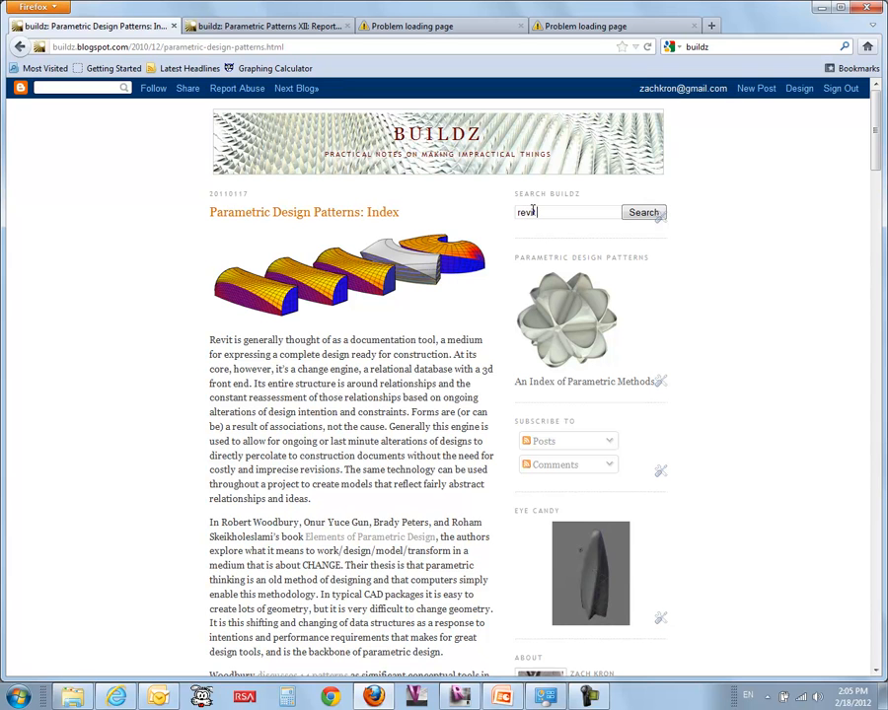
{"action": "type", "text": " python"}
{"action": "key", "text": "Return"}
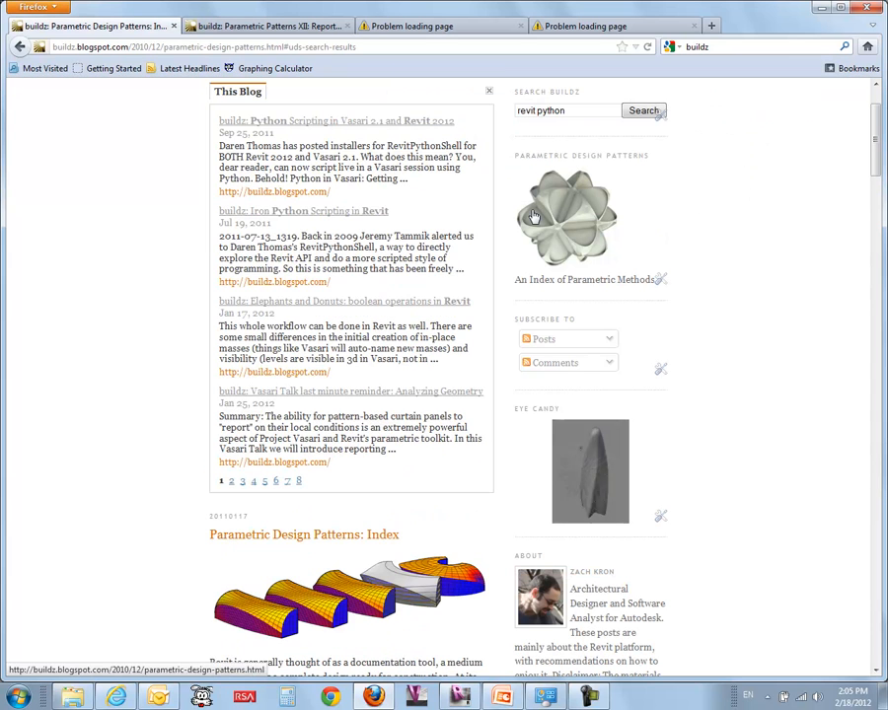
{"action": "left_click", "coordinate": [317, 212]}
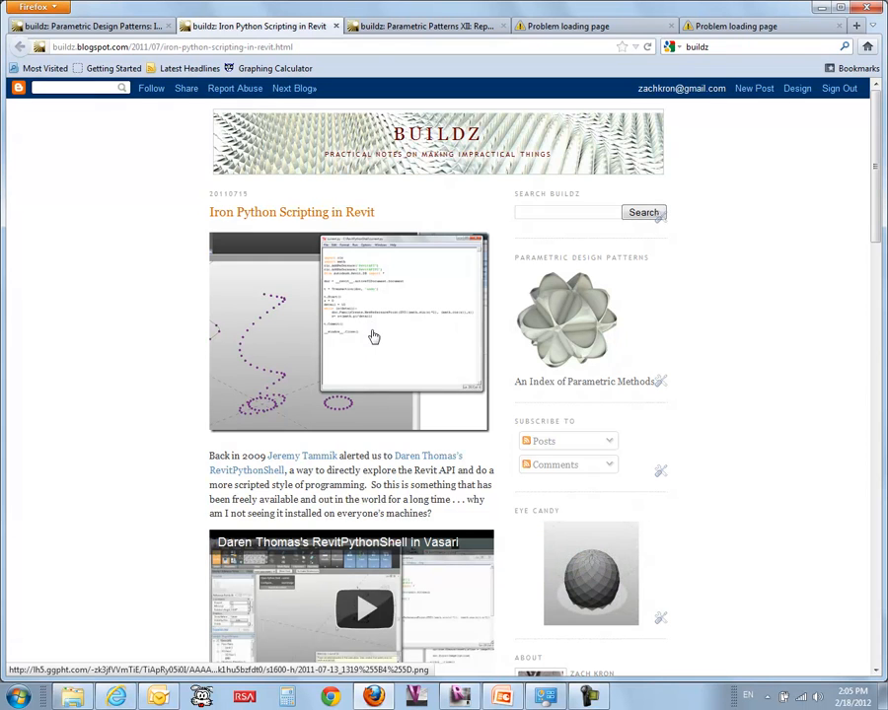
View the post's Python script screenshot at full size, and switch back from Firefox to the Project5 3D view
{"action": "left_click", "coordinate": [345, 314]}
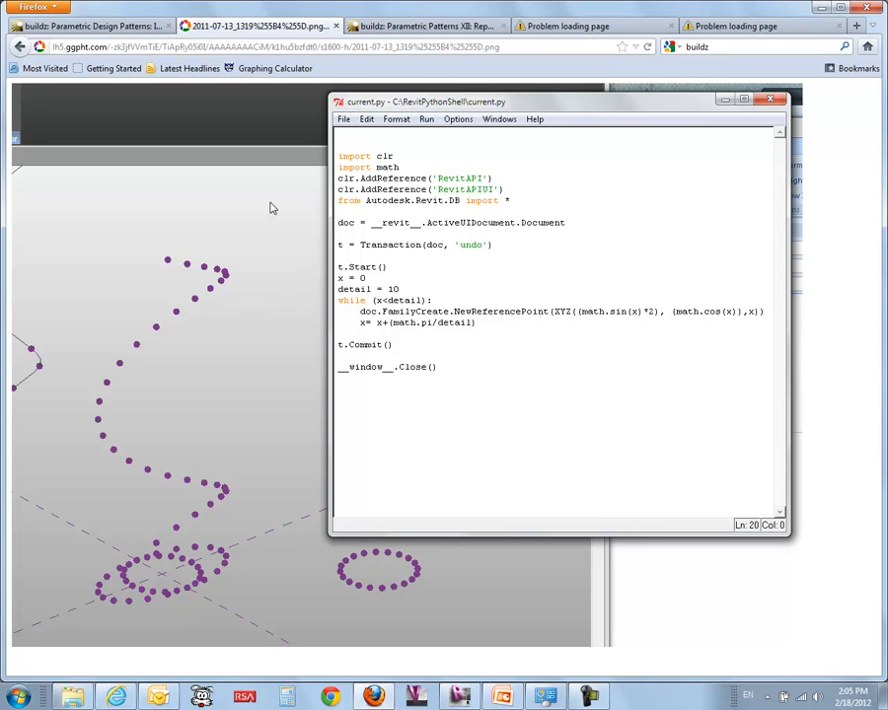
{"action": "left_click", "coordinate": [156, 32]}
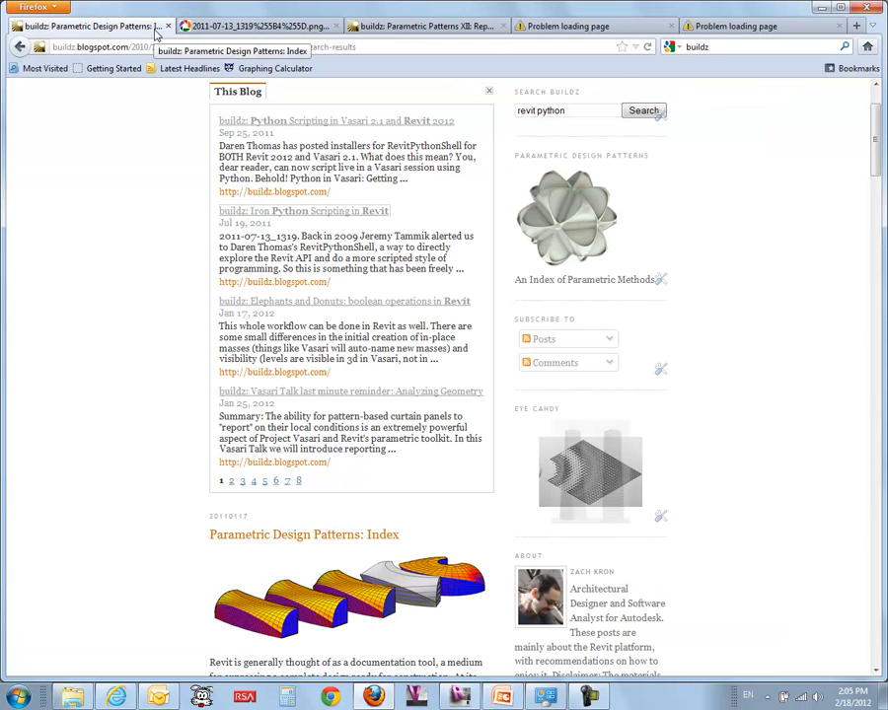
{"action": "left_click", "coordinate": [254, 29]}
{"action": "left_click", "coordinate": [20, 46]}
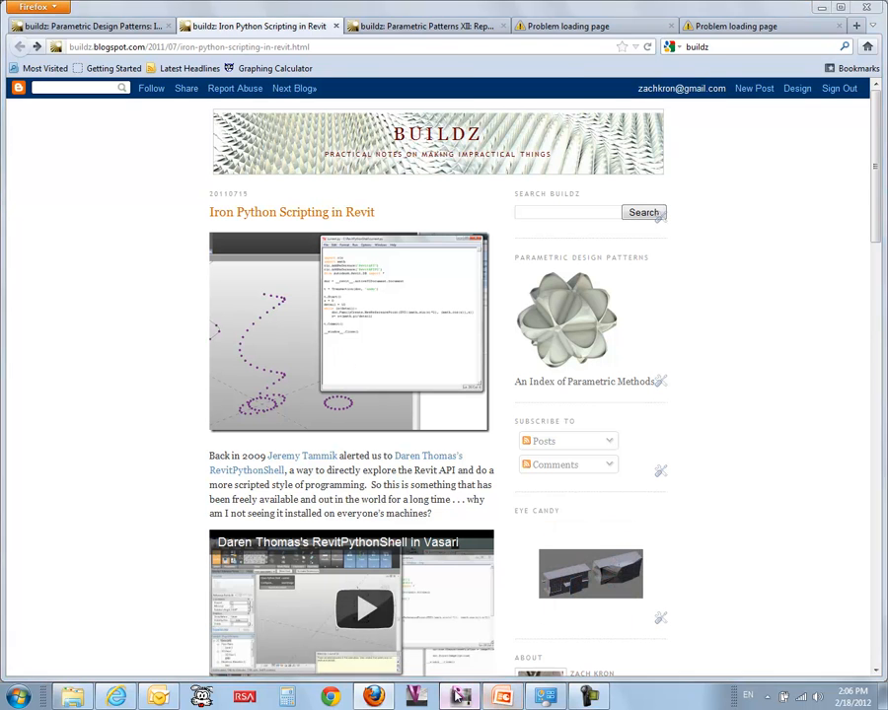
{"action": "left_click", "coordinate": [457, 697]}
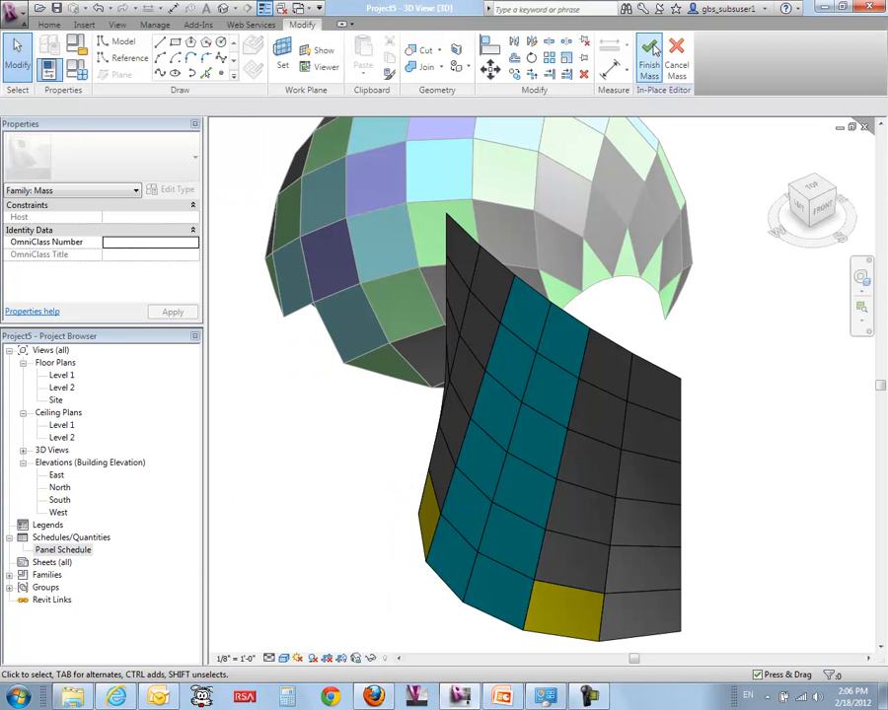